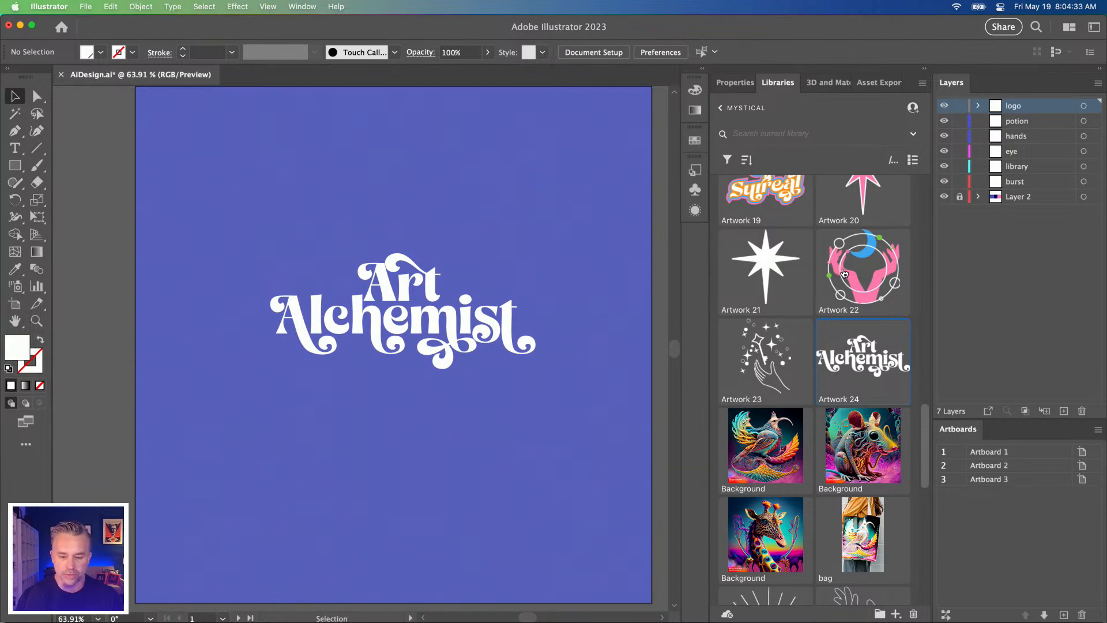
Step: Place the eye graphic from the MYSTICAL library centred above the Art Alchemist lettering
scroll(767, 408, "down", 10)
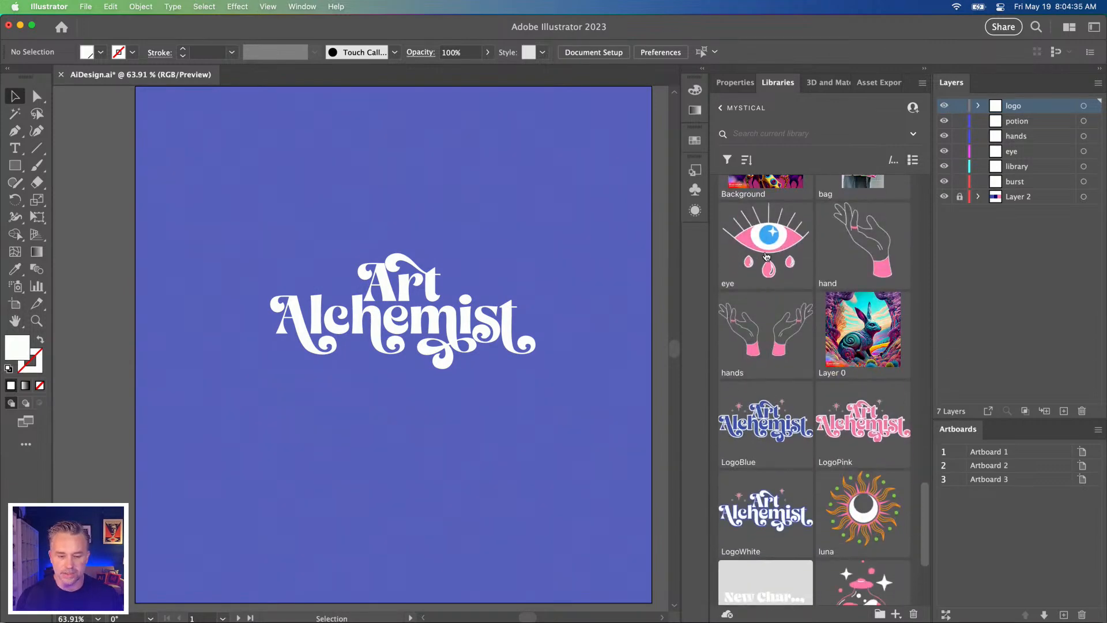
right_click(768, 249)
left_click(775, 282)
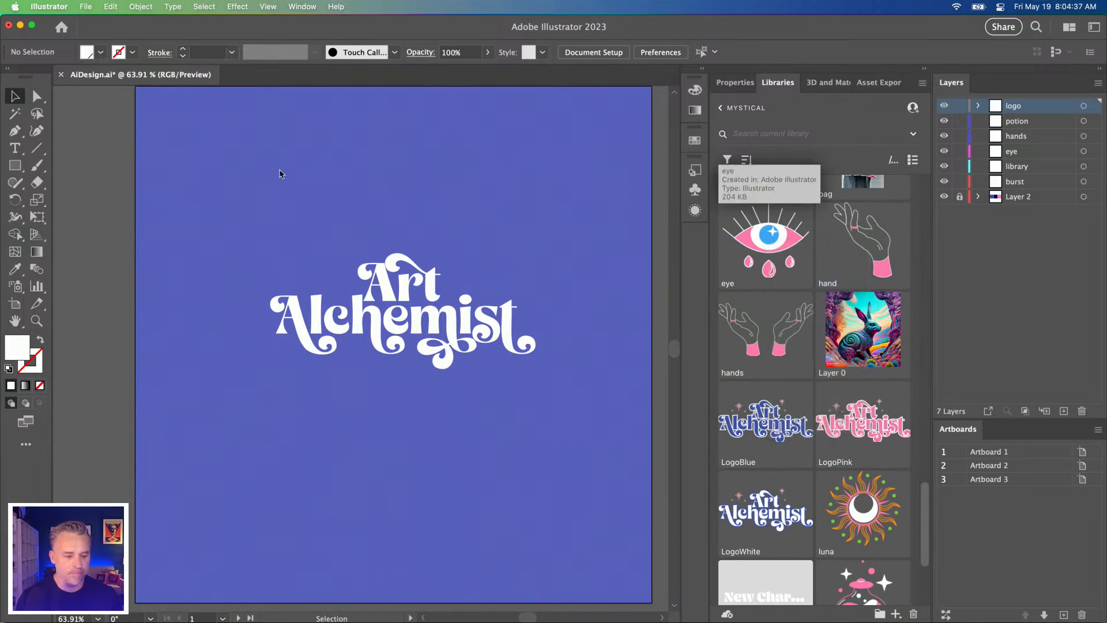
left_click_drag(353, 140, 447, 229)
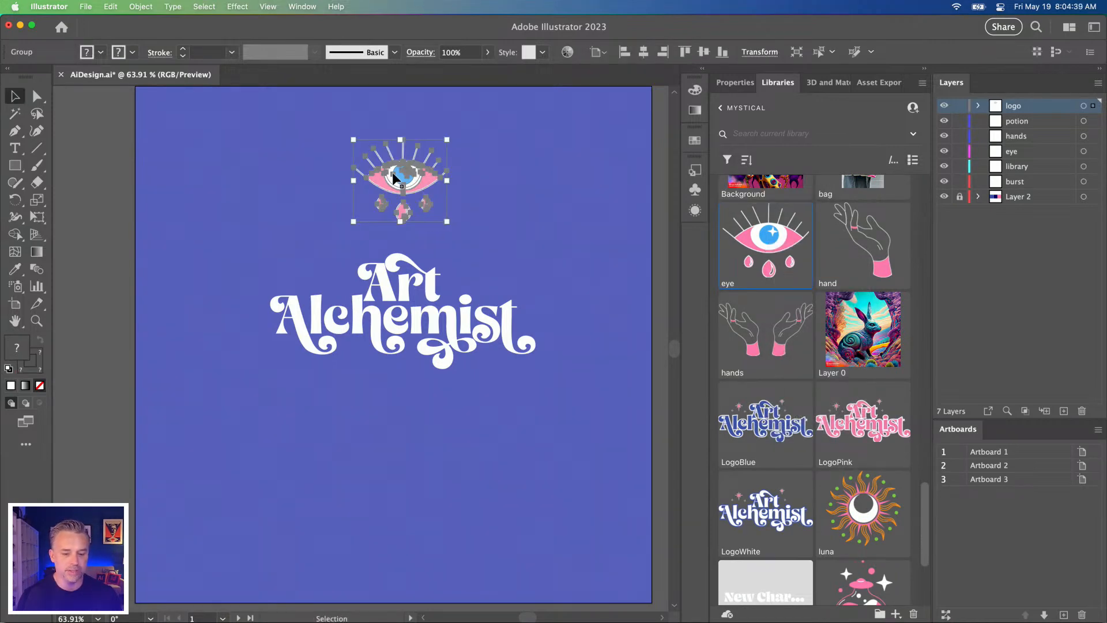
Step: Place the hands graphic from the library beneath the Art Alchemist lettering and centre it under the text
scroll(794, 364, "down", 4)
scroll(737, 229, "up", 2)
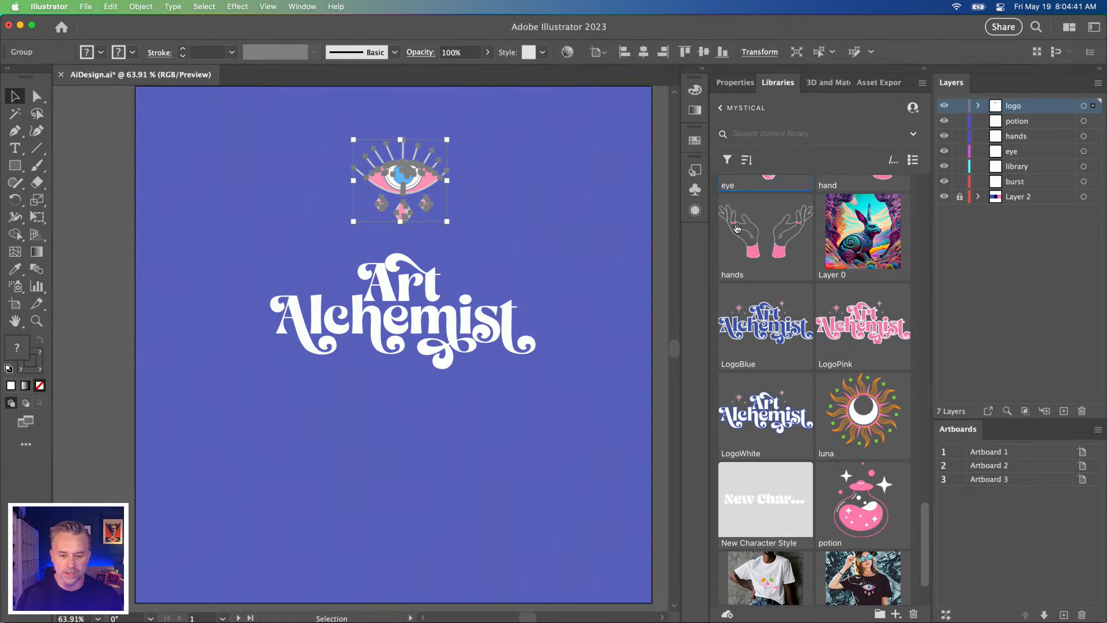
right_click(744, 230)
left_click(764, 262)
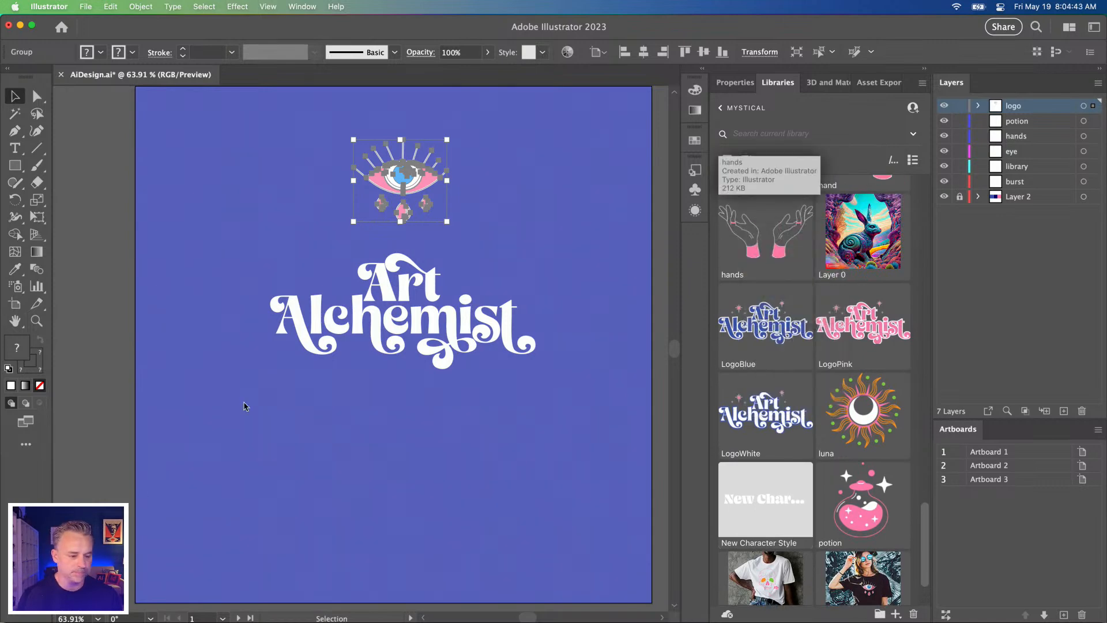
left_click_drag(228, 411, 648, 587)
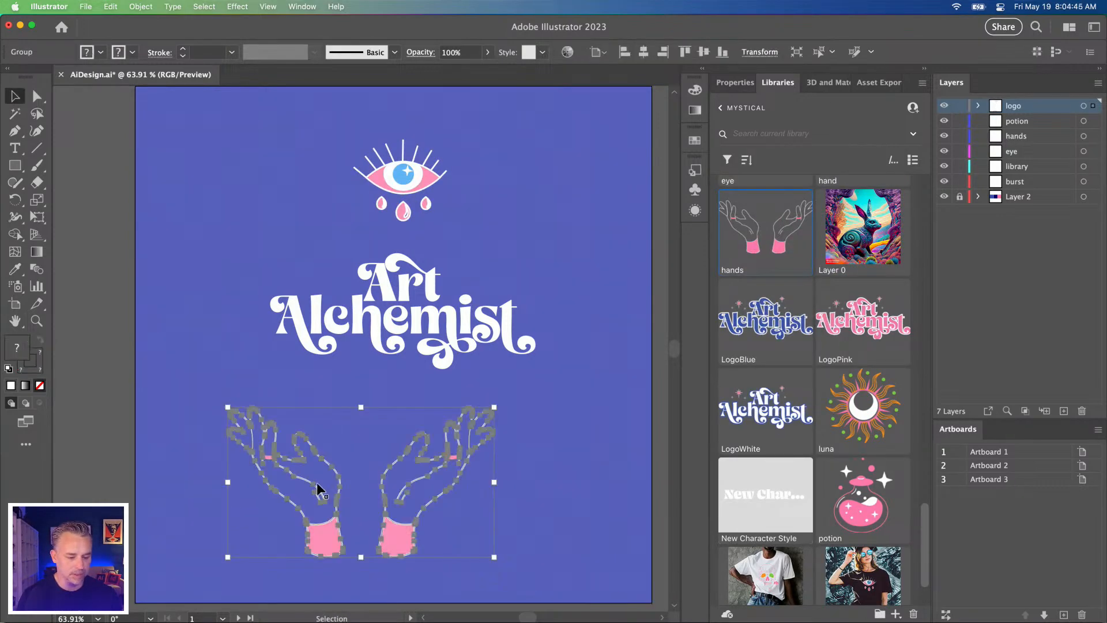
left_click_drag(273, 450, 321, 465)
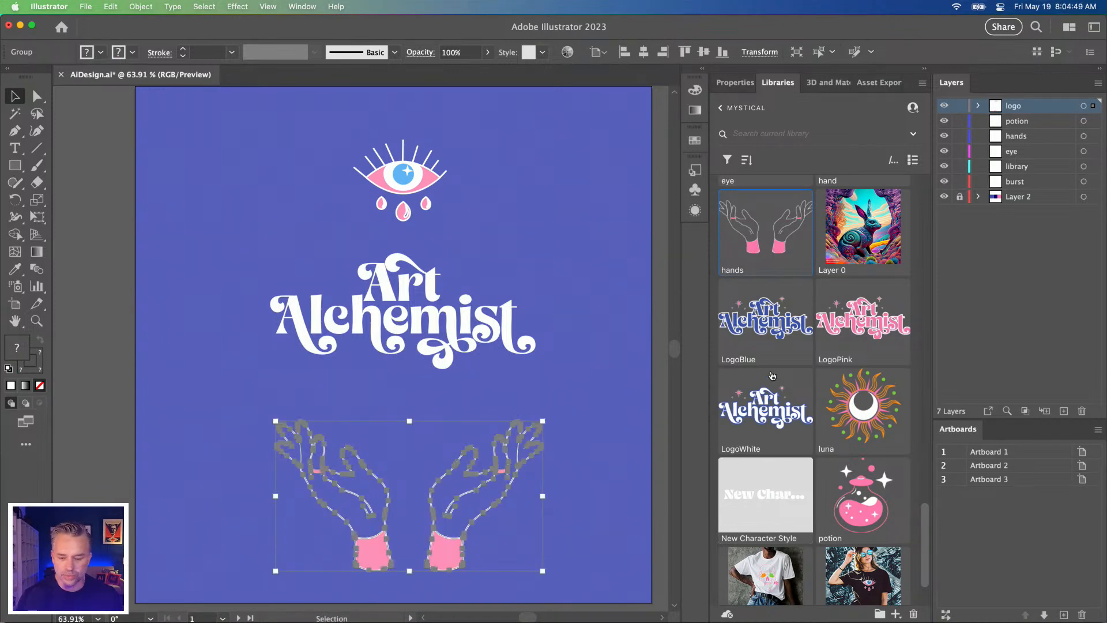
Step: Copy the eye, lettering and hands together, and undo the edits back to the original burst and triangle design
scroll(773, 374, "down", 3)
scroll(776, 393, "up", 5)
scroll(776, 393, "up", 3)
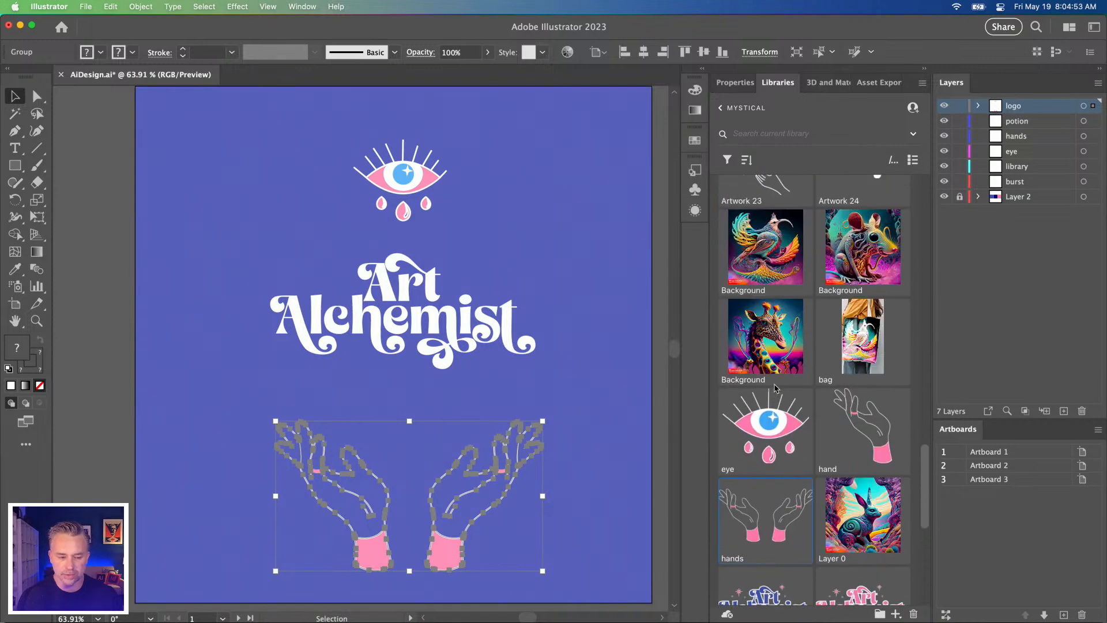
left_click(229, 236)
key("super+a")
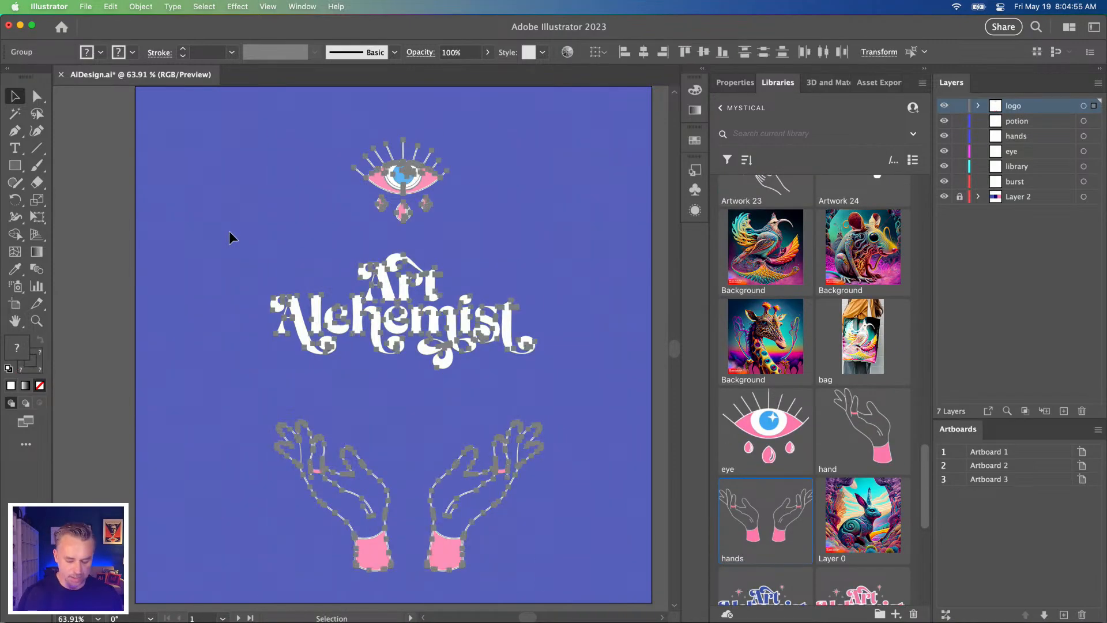
key("a")
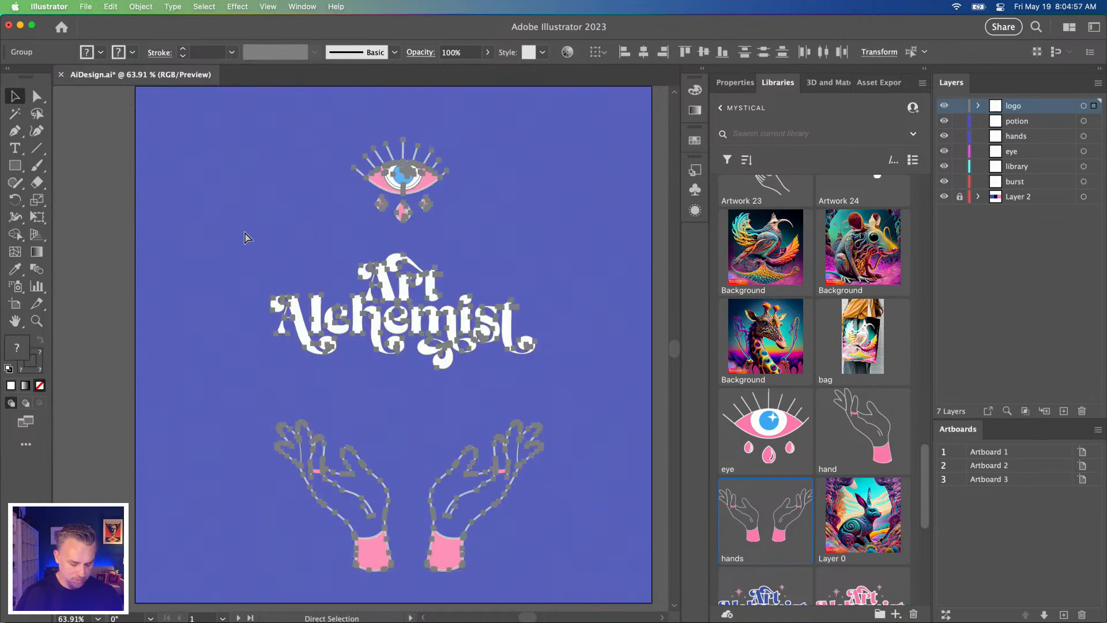
key("Delete")
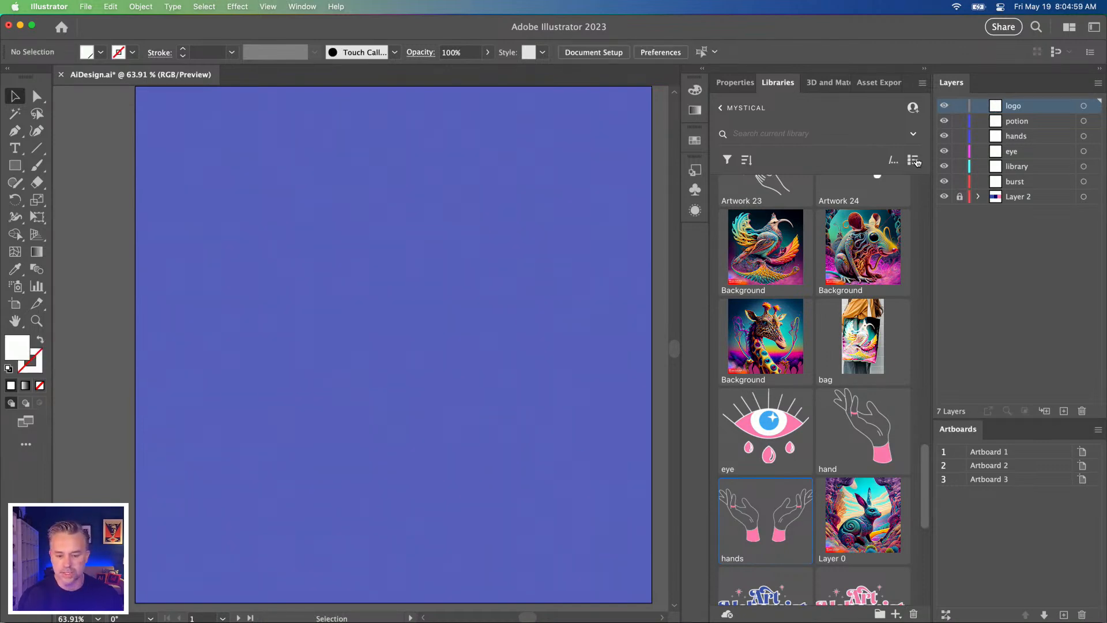
key("super+z")
key("super+z")
key("super+z")
key("super+z")
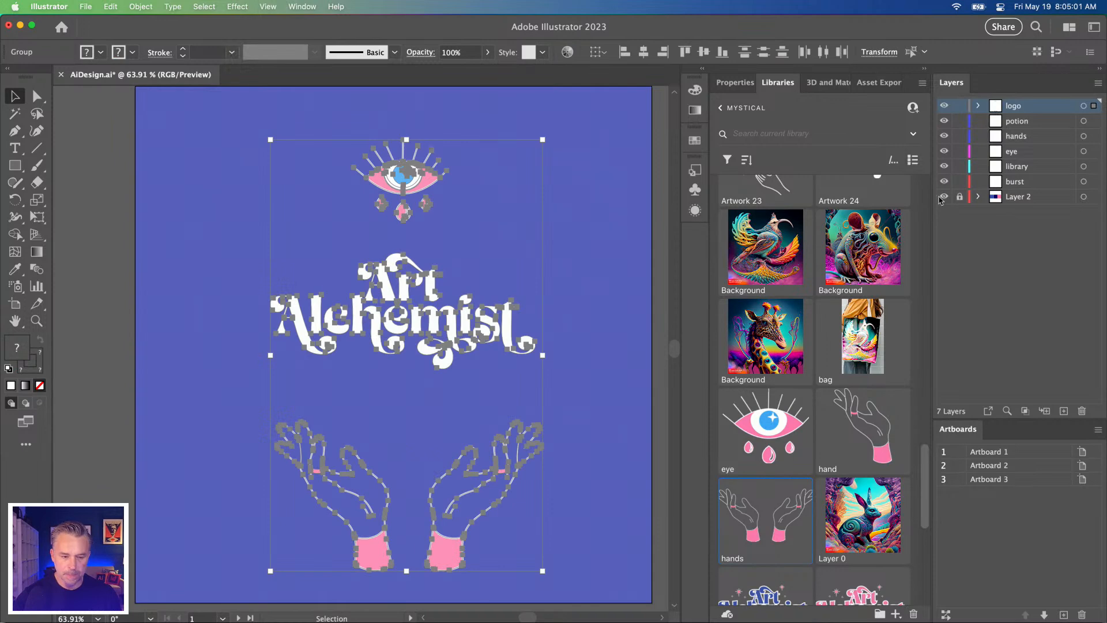
key("v")
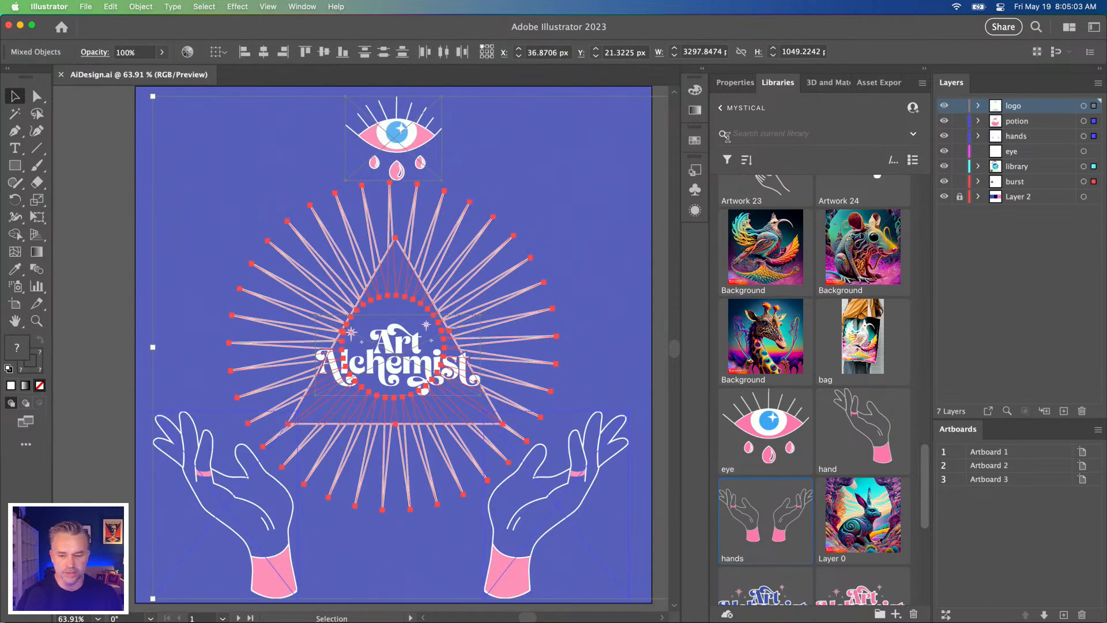
Step: Delete the old linked eye, the Art Alchemist logo and both linked hands, keeping the burst and triangle
left_click(97, 212)
left_click(357, 151)
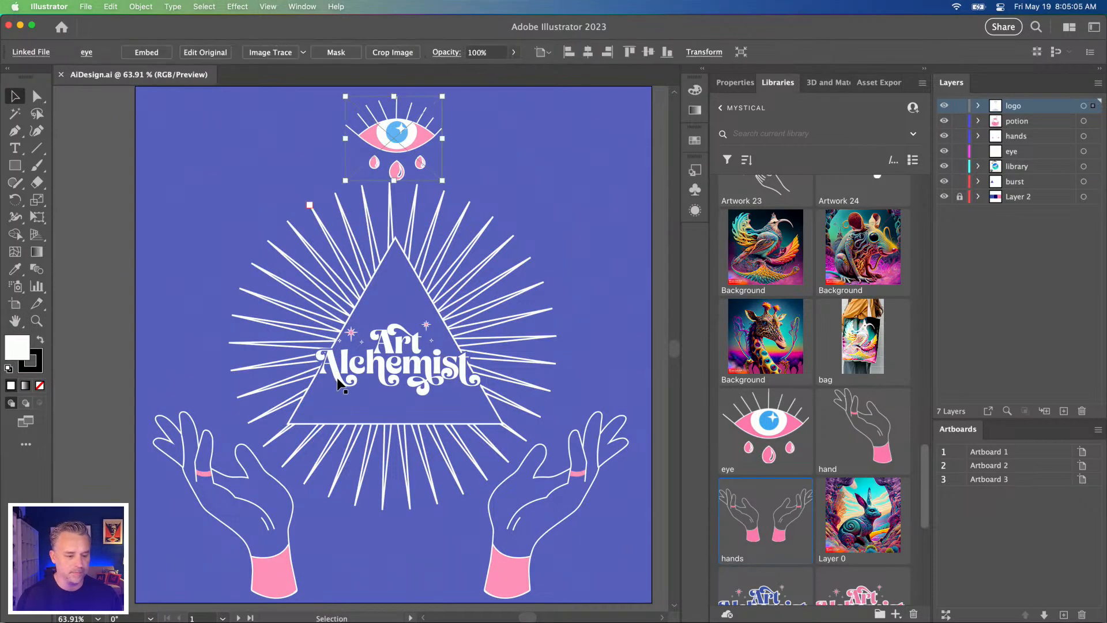
key("Delete")
left_click(378, 369)
key("Delete")
left_click(199, 462)
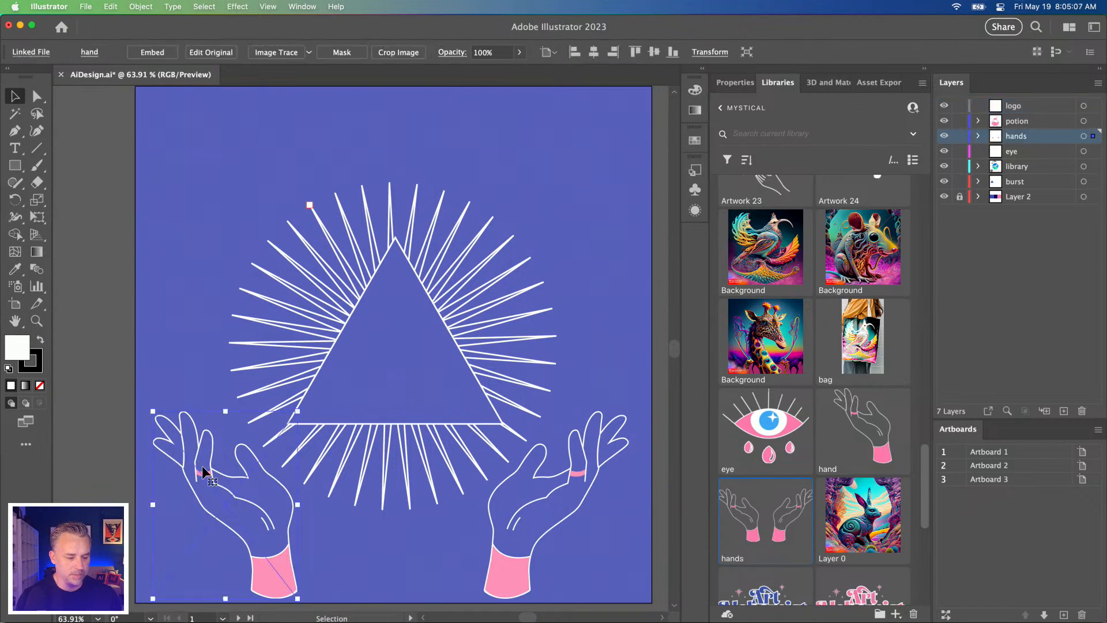
key("Delete")
left_click(540, 465)
key("Delete")
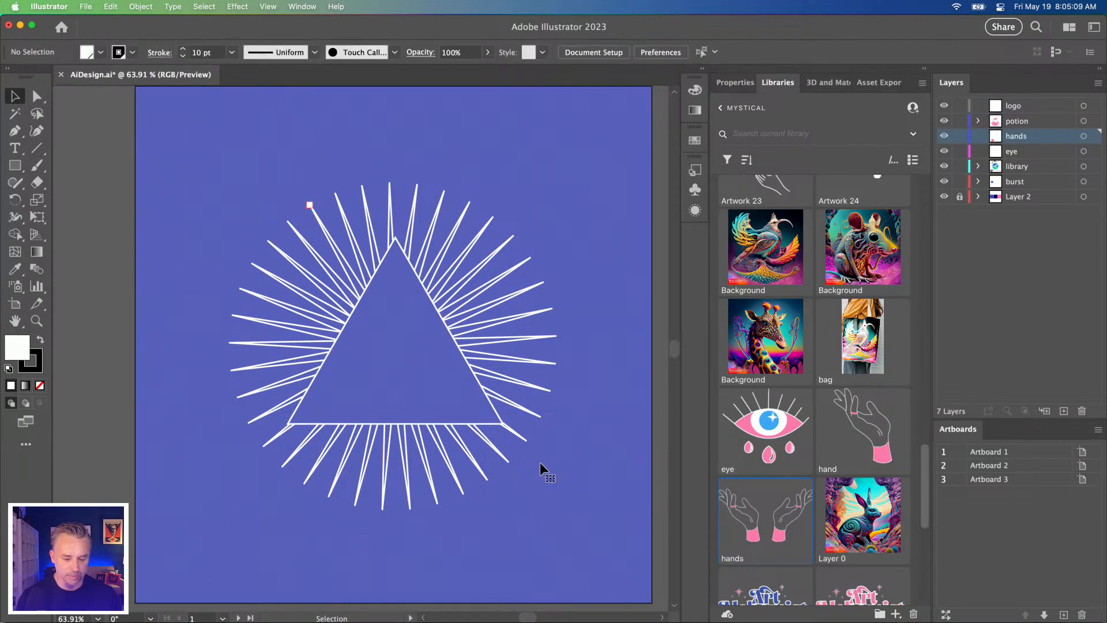
Step: Paste the copied artwork over the triangle and move the eye above the burst and the hands up from the artboard's lower edge
key("super+v")
left_click_drag(320, 313, 361, 356)
left_click(245, 222)
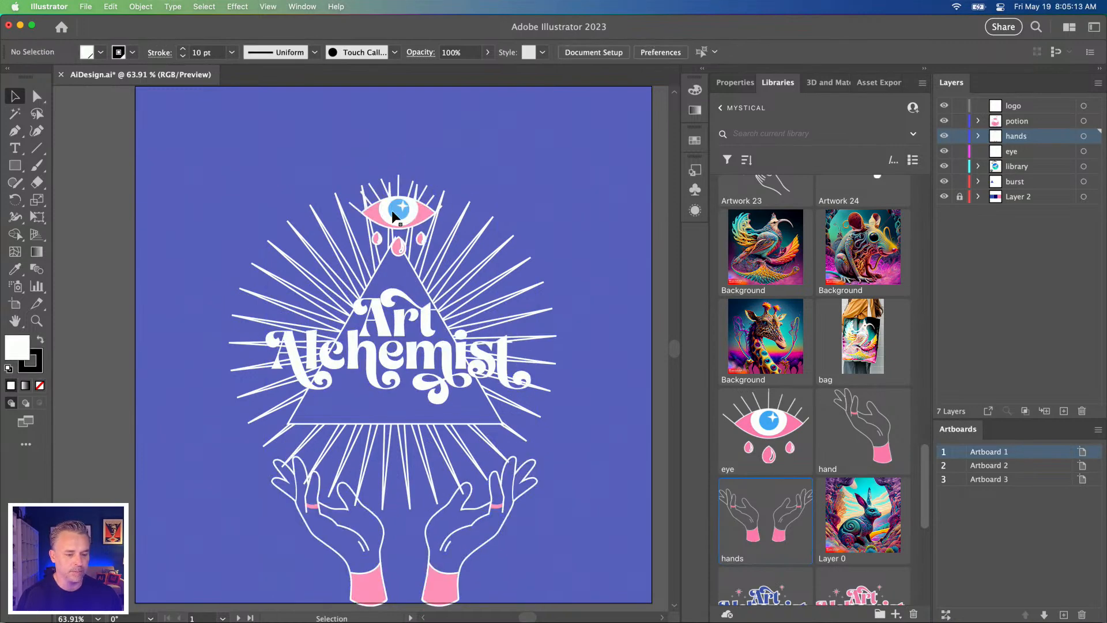
left_click_drag(397, 220, 397, 140)
mouse_move(354, 572)
left_mouse_down()
mouse_move(302, 551)
mouse_move(291, 562)
mouse_move(335, 576)
mouse_move(337, 562)
left_mouse_up()
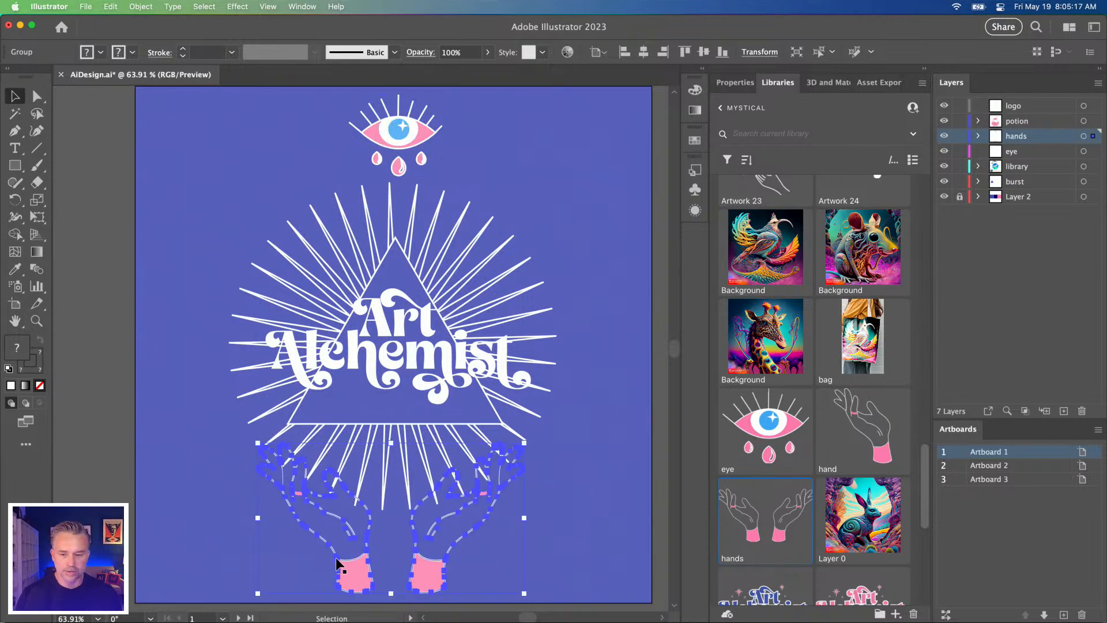
Step: Delete Artboard 2 and Artboard 3, keeping only Artboard 1
double_click(1011, 466)
left_click(1081, 614)
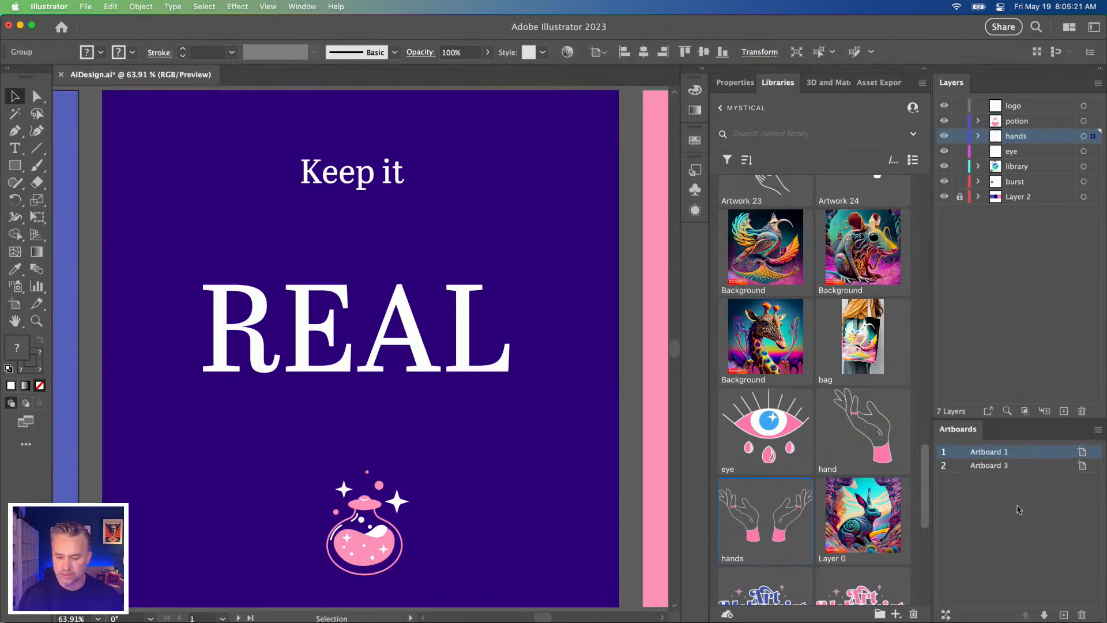
left_click(1081, 615)
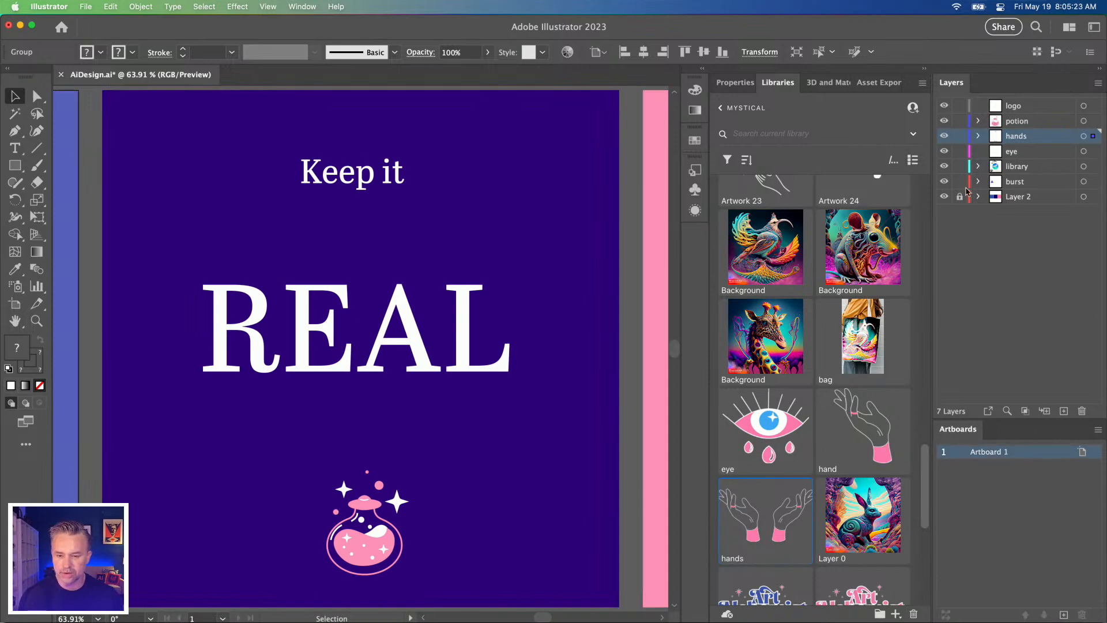
Step: Unlock Layer 2 and delete all leftover artwork outside Artboard 1, including the "Keep it REAL" design
left_click(960, 199)
key("super+minus")
key("super+minus")
key("super+minus")
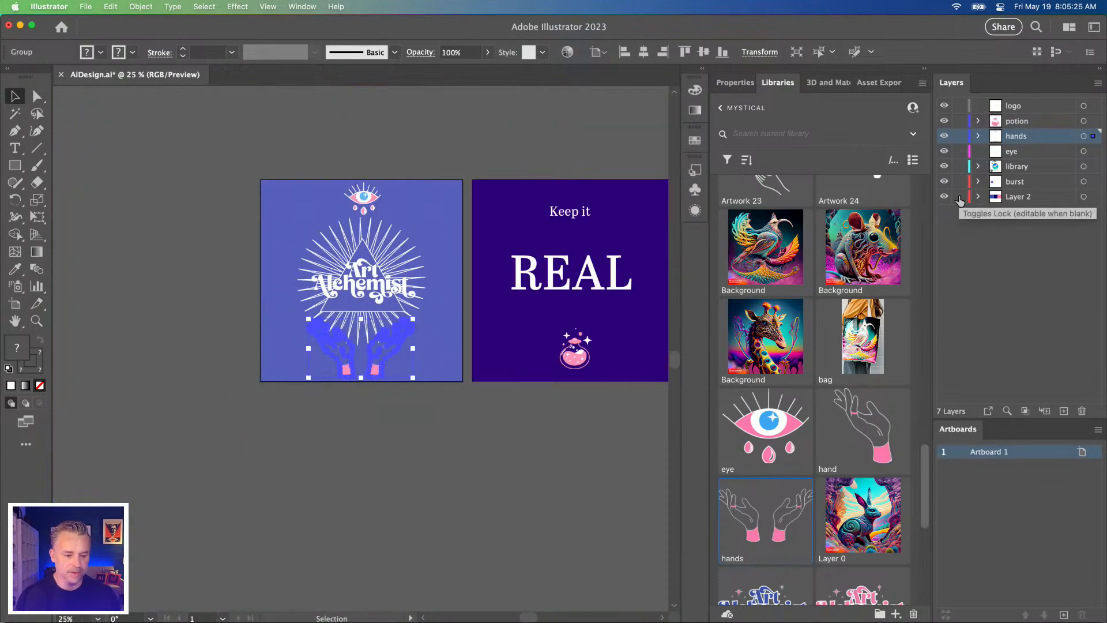
key("space")
left_click_drag(488, 157, 608, 487)
key("Delete")
key("space")
left_click_drag(173, 220, 521, 237)
key("super+0")
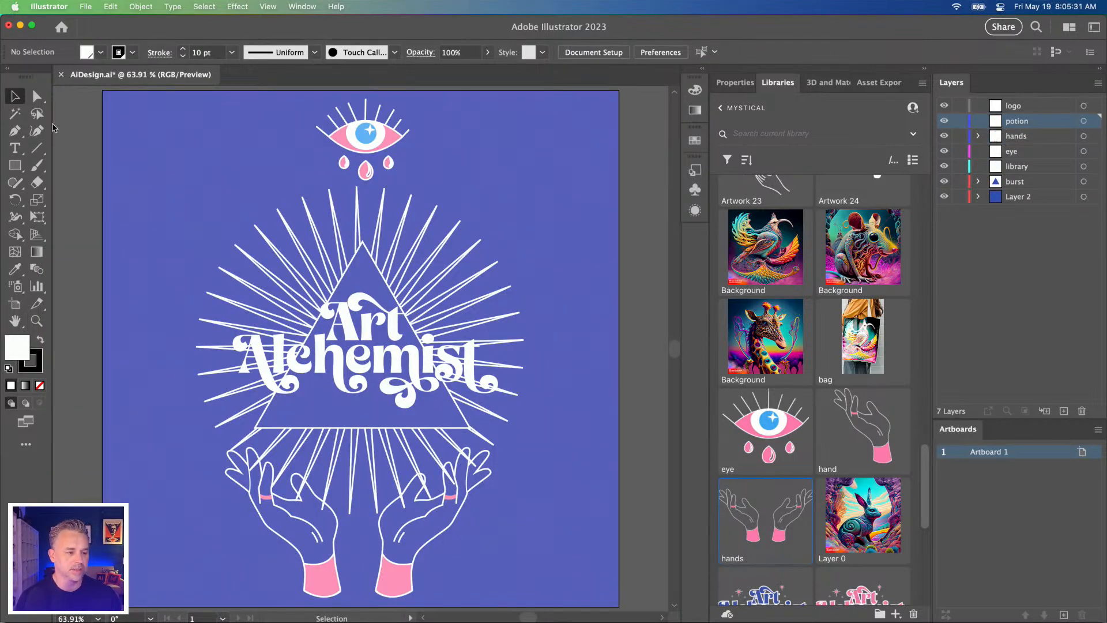
Step: Save the design to the Desktop as Alchemist.ai with the default Illustrator options
left_click(83, 7)
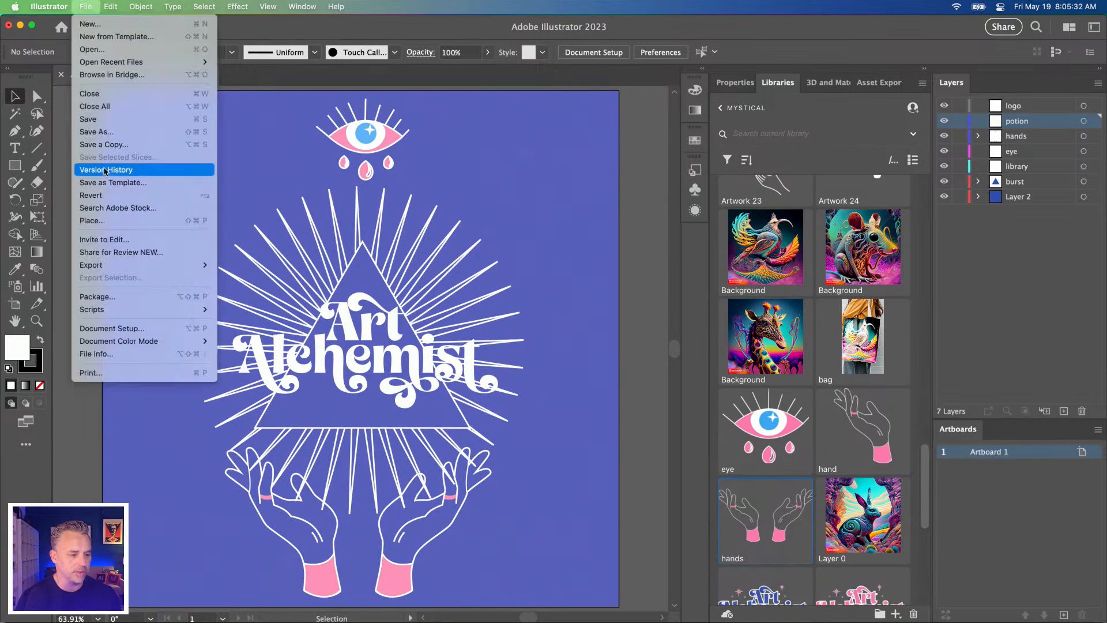
left_click(114, 133)
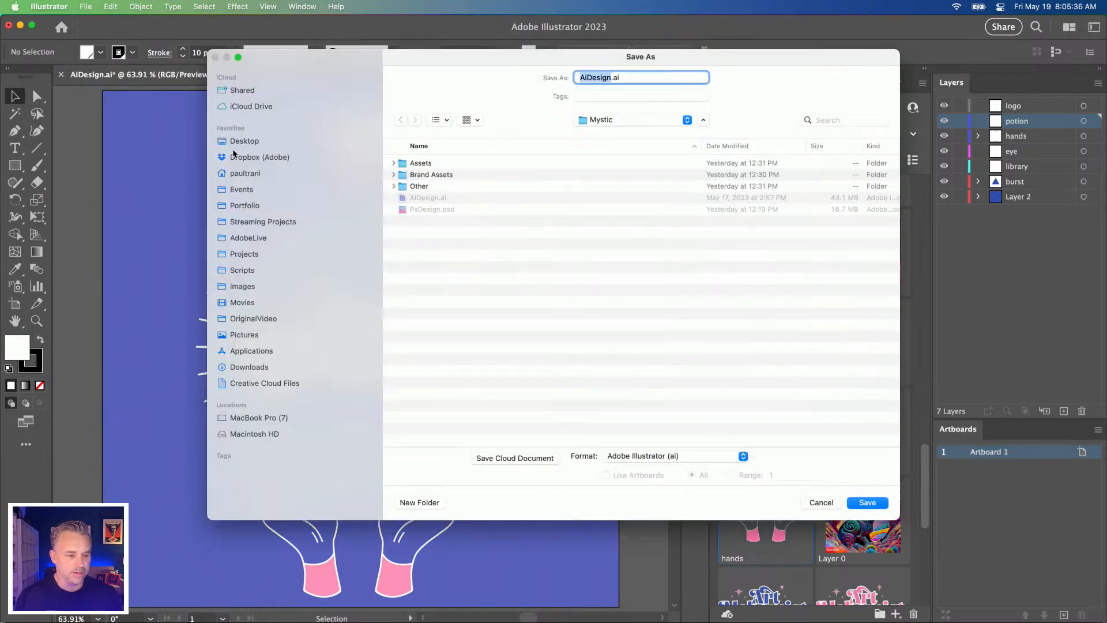
left_click(234, 142)
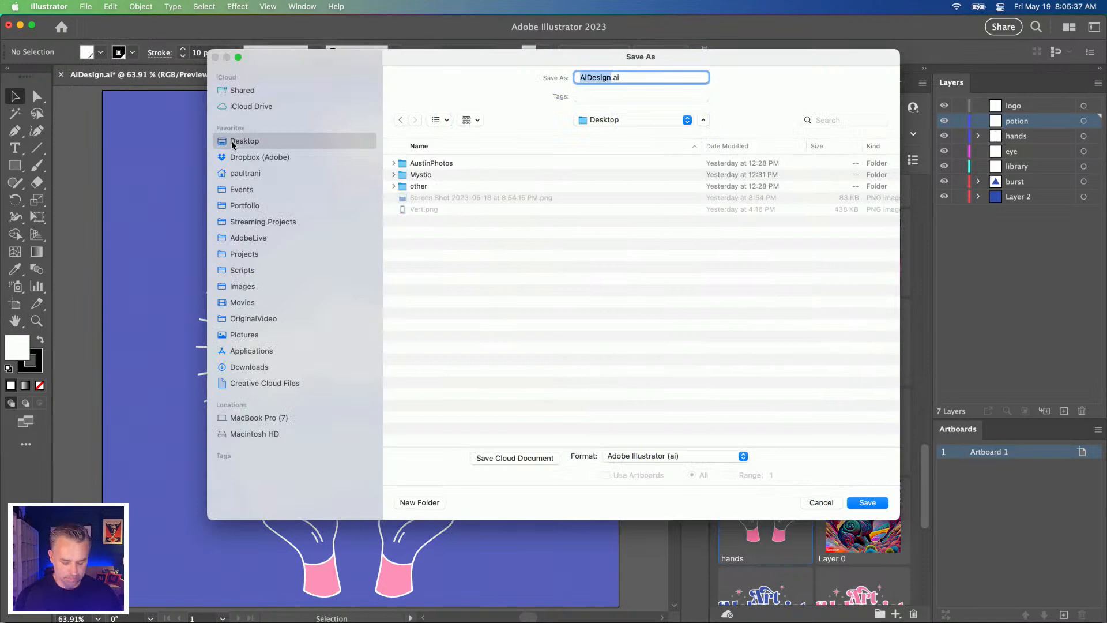
type("Alc")
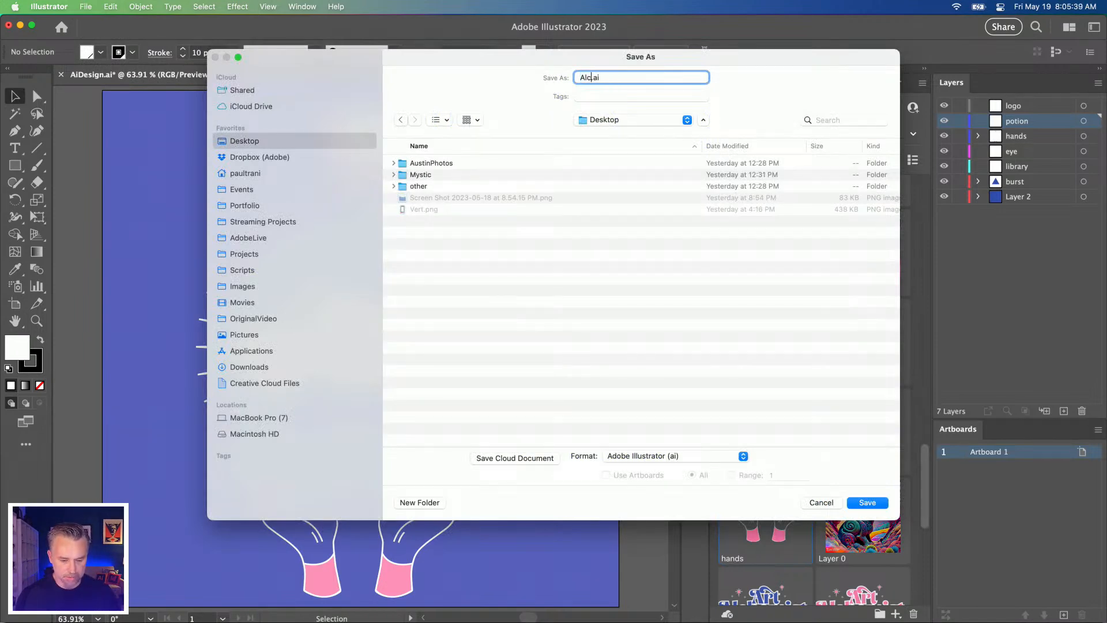
key("Return")
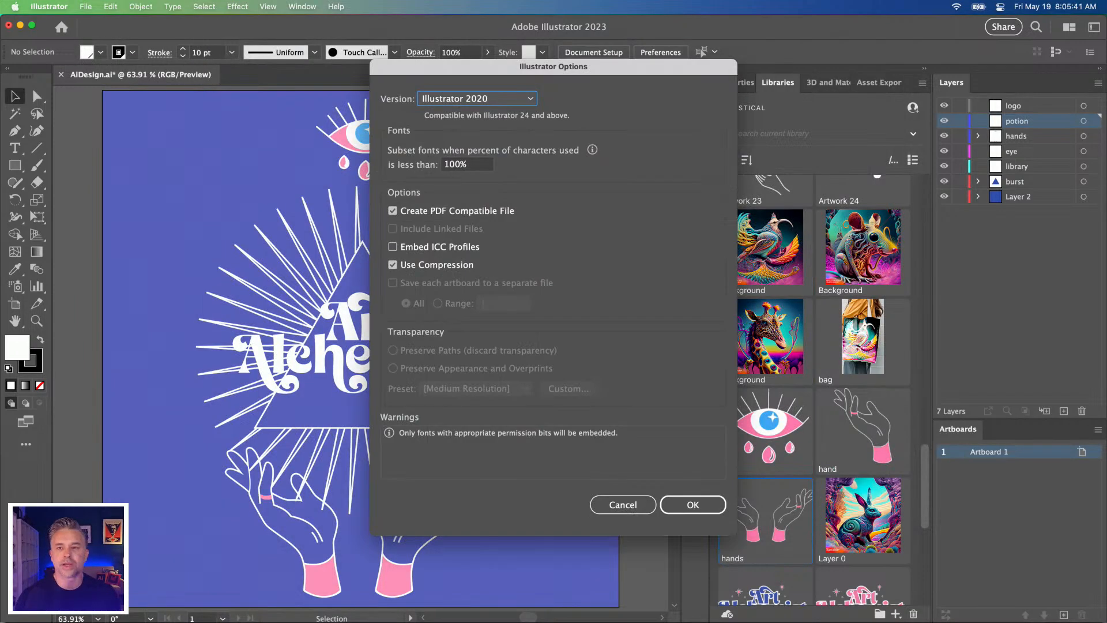
left_click(692, 504)
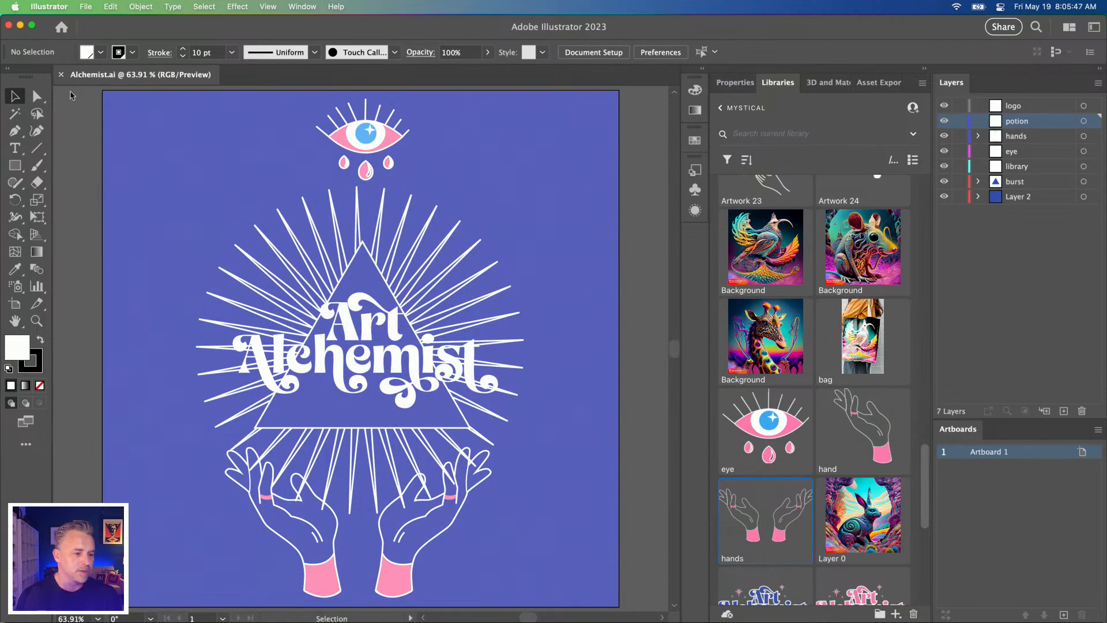
Step: Switch to After Effects and show the Desktop folder in a Finder window beside the project area
left_click(21, 26)
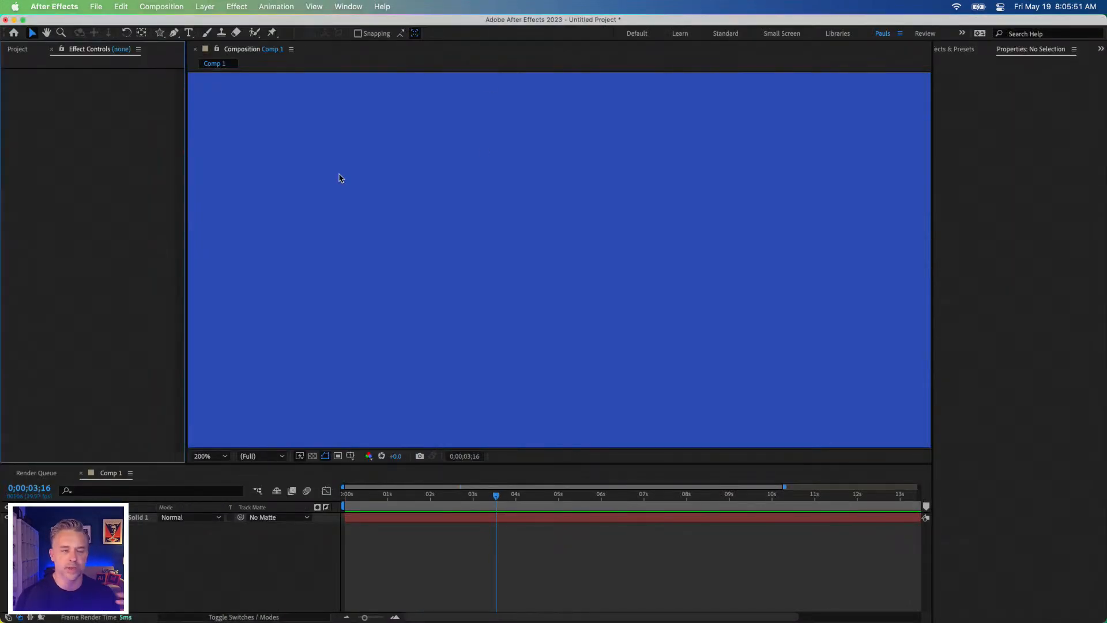
mouse_move(113, 618)
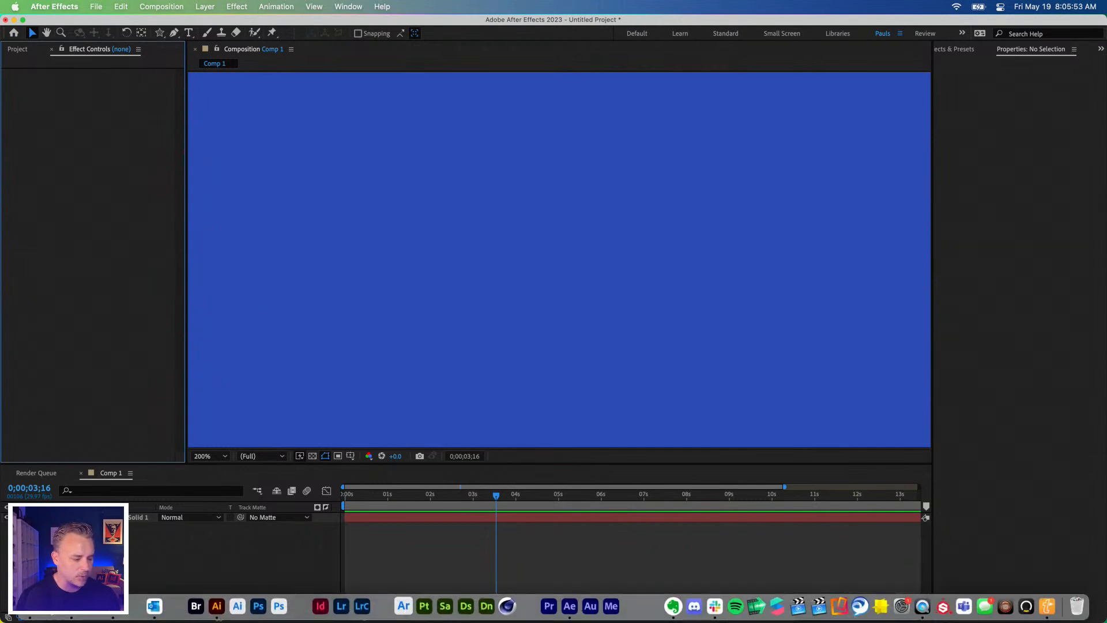
left_click(28, 616)
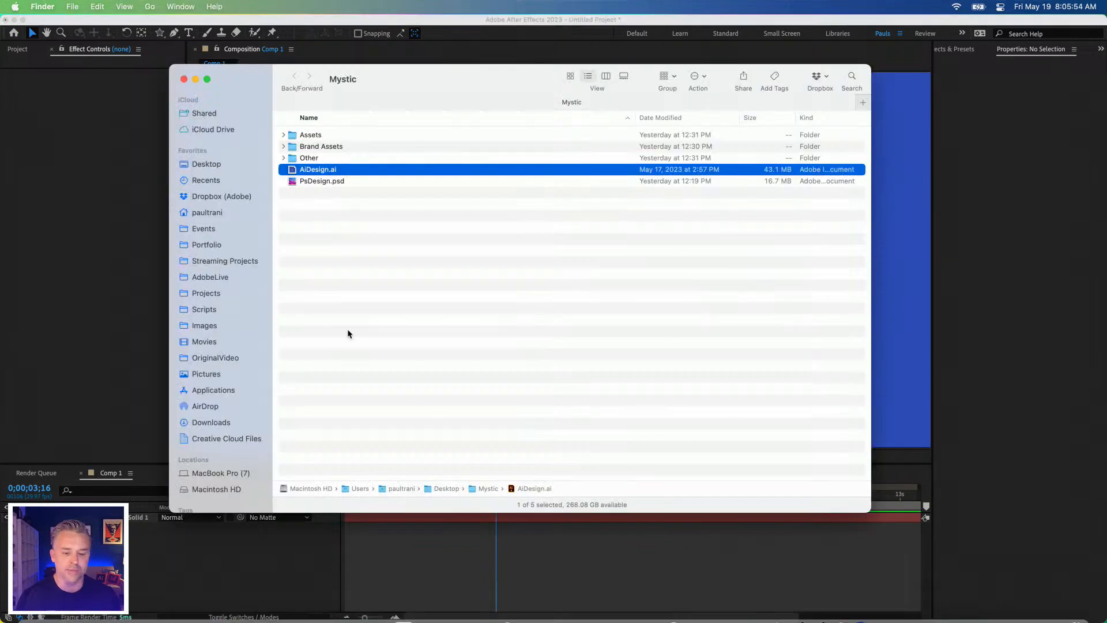
left_click(192, 160)
left_click_drag(244, 77, 480, 133)
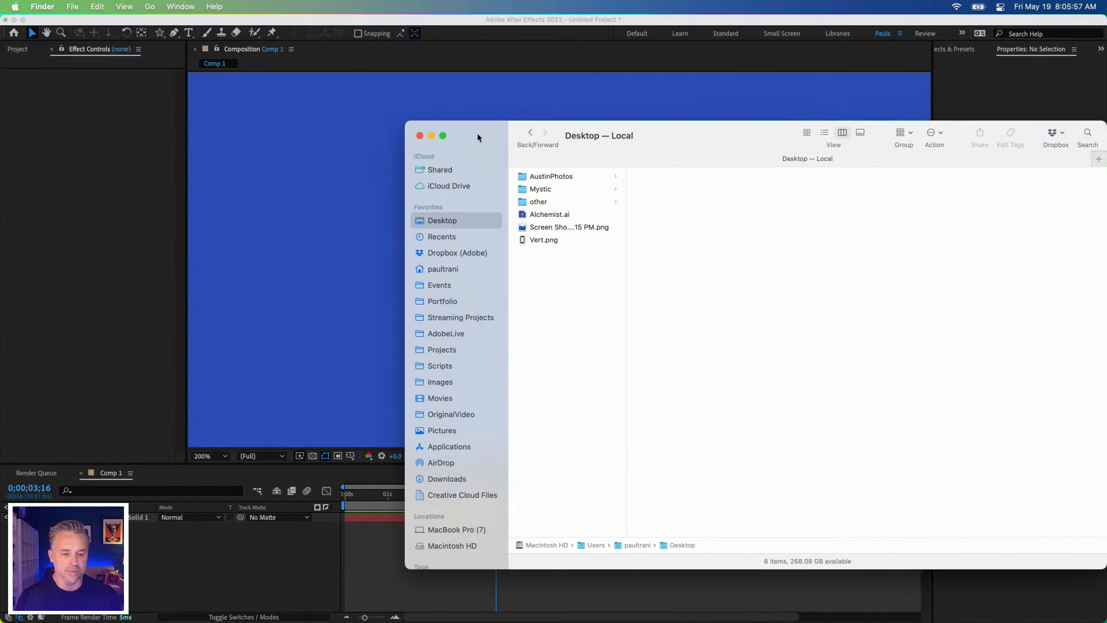
left_click(82, 211)
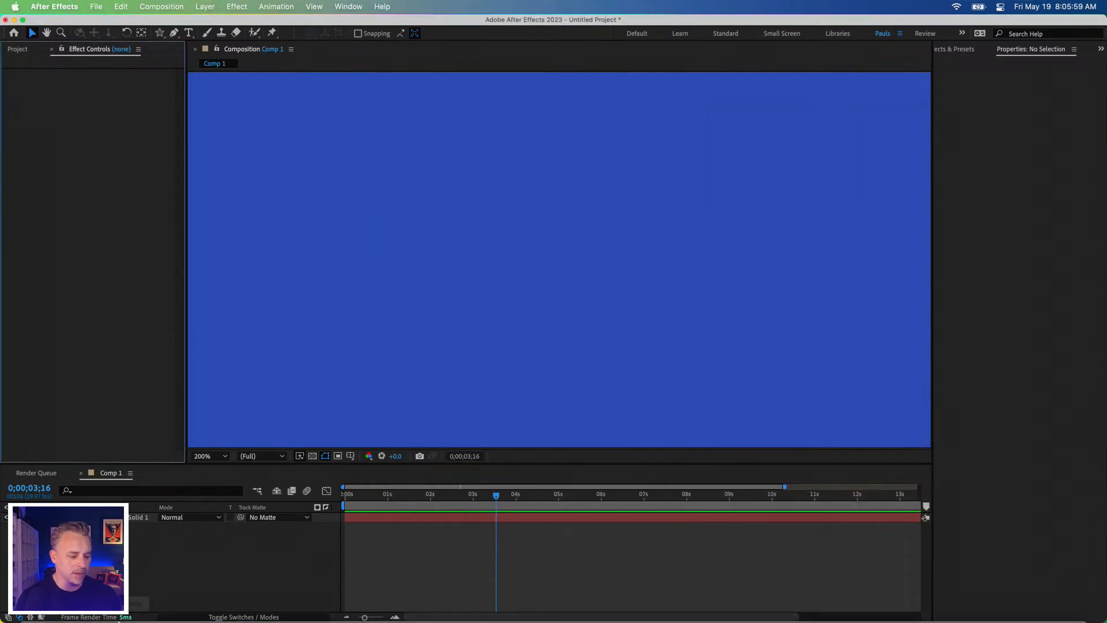
left_click(144, 605)
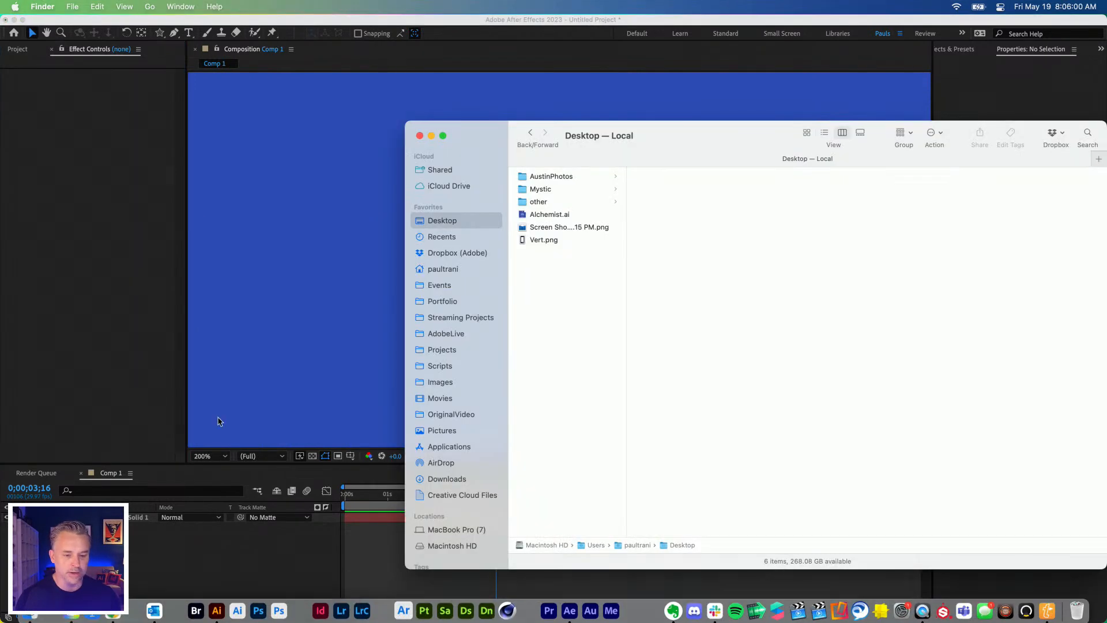
Step: Import Alchemist.ai from the Desktop into the Comp 1 timeline as a composition with Document Size footage dimensions
left_click(521, 218)
left_click_drag(521, 217, 120, 218)
left_click_drag(525, 217, 297, 583)
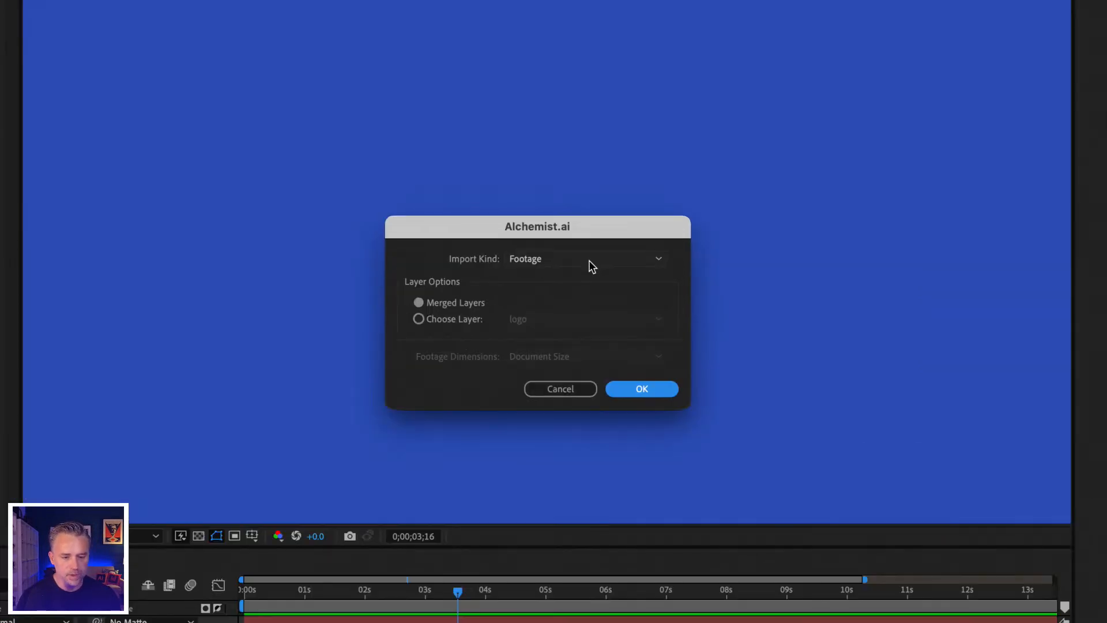
left_click(589, 260)
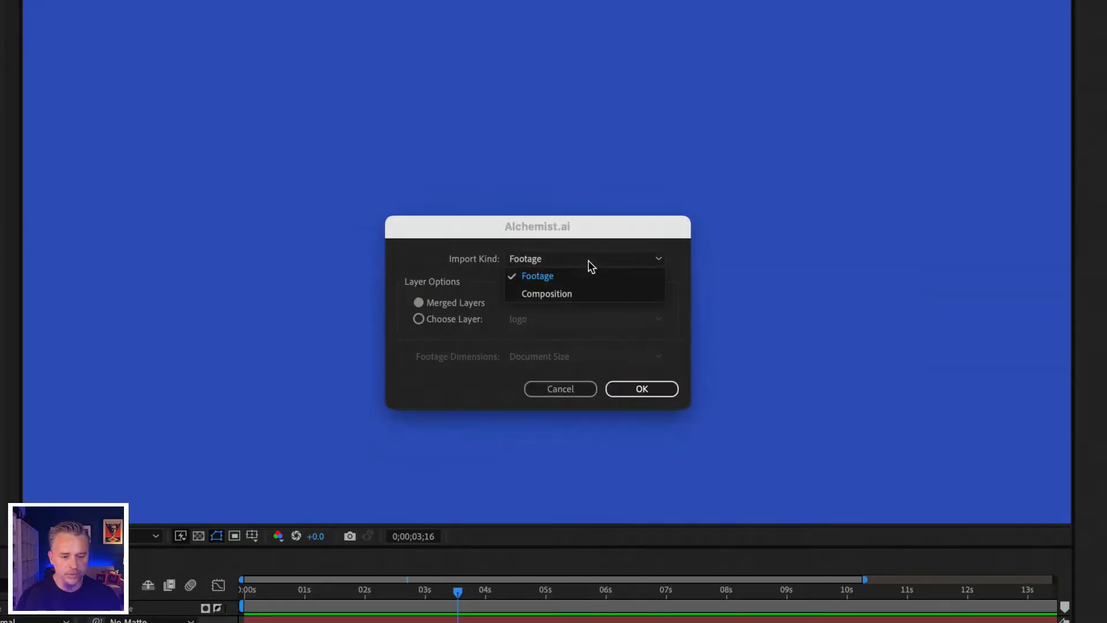
left_click(552, 292)
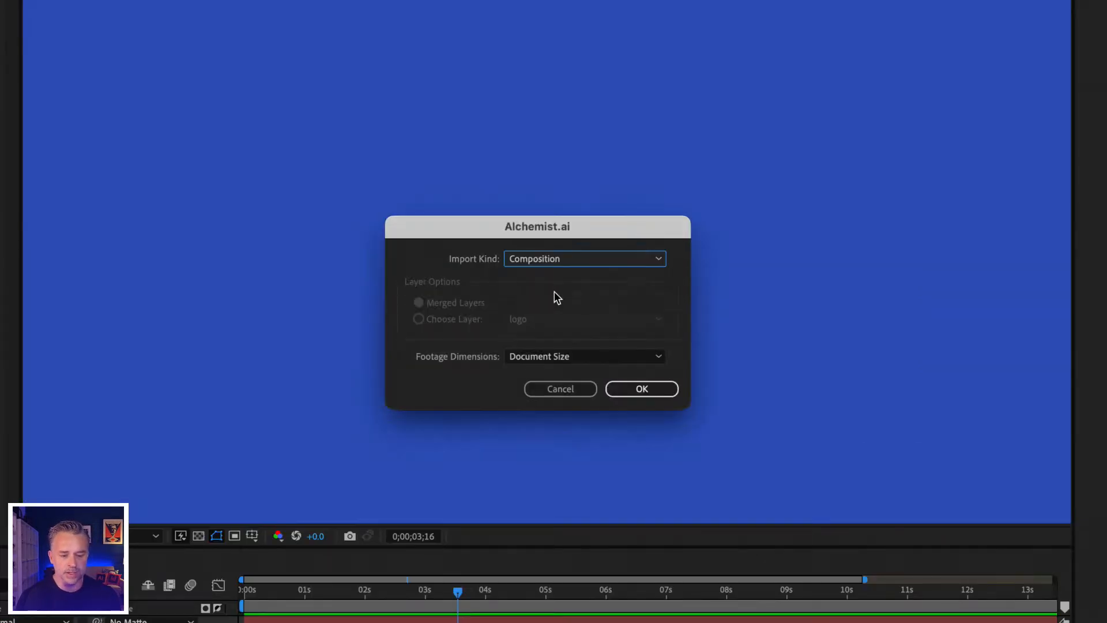
left_click(543, 355)
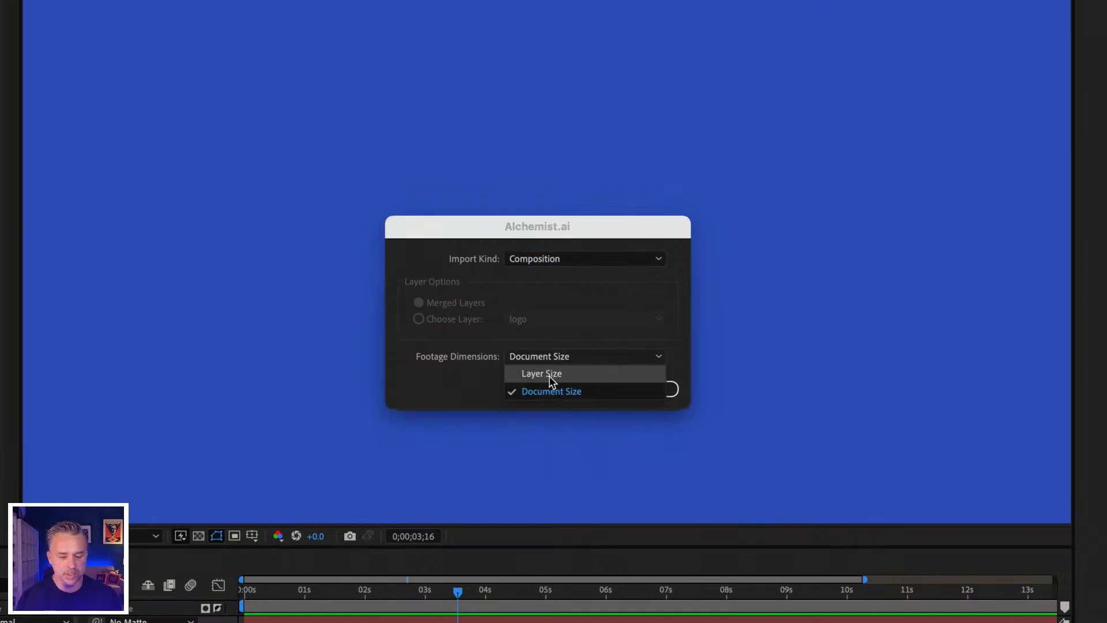
left_click(451, 383)
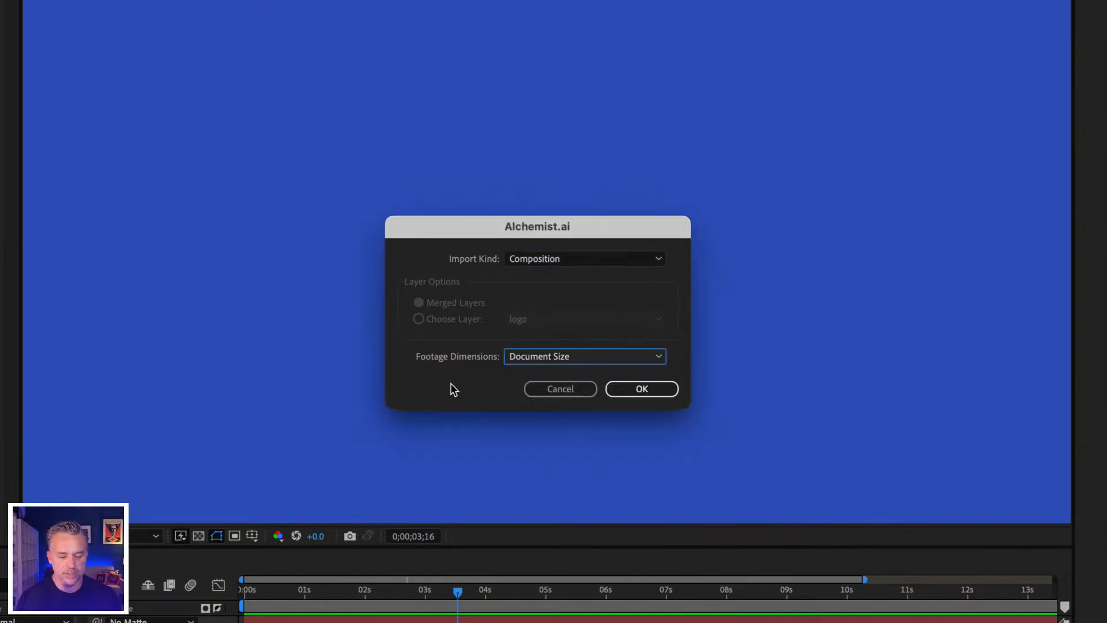
left_click(620, 386)
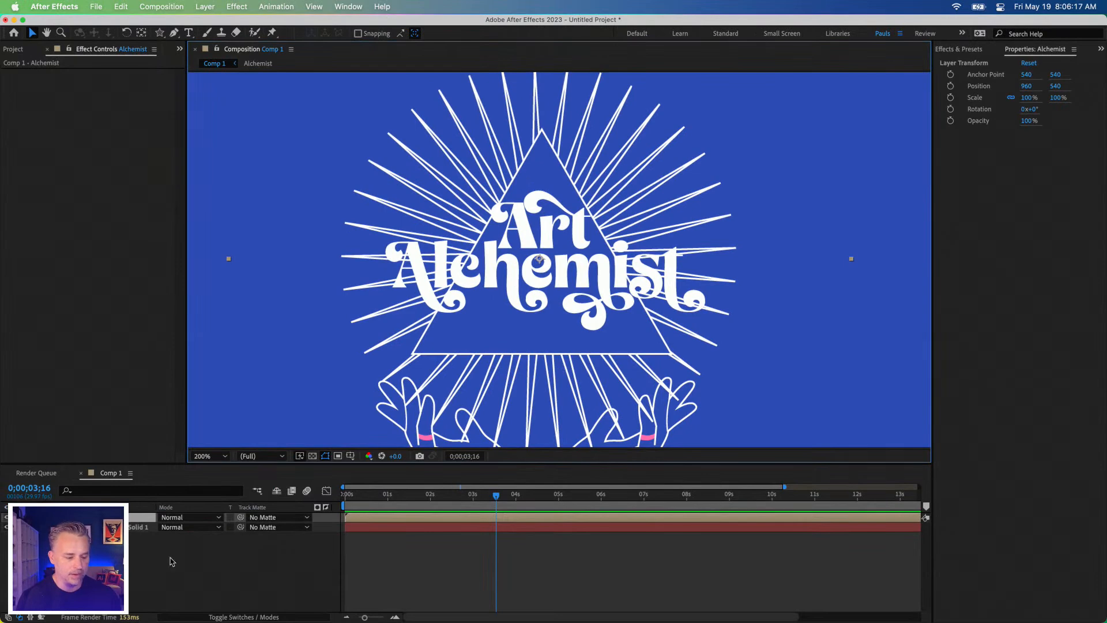
Step: Open the nested Alchemist composition at its first frame and delete its empty logo and potion layers
double_click(97, 517)
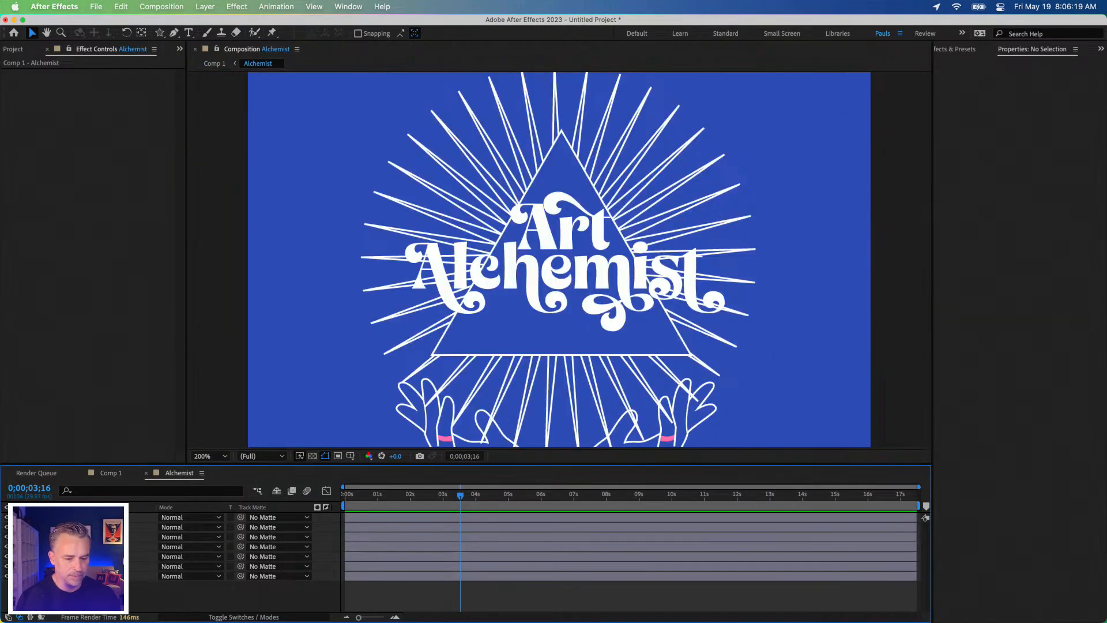
left_click_drag(366, 497, 246, 505)
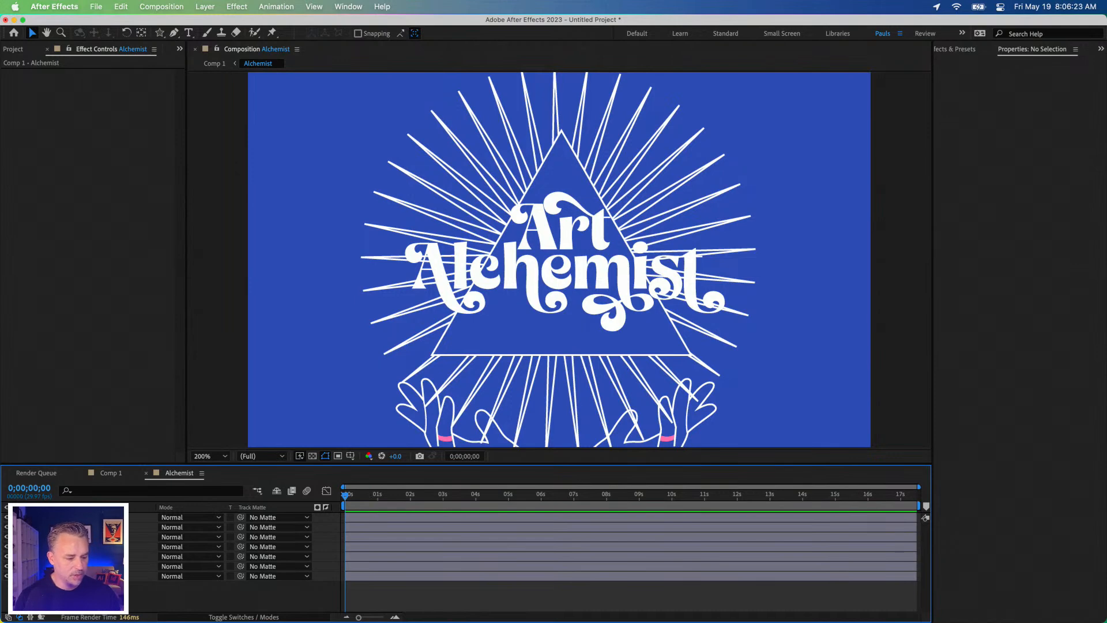
left_click(479, 436)
left_click_drag(537, 278, 536, 319)
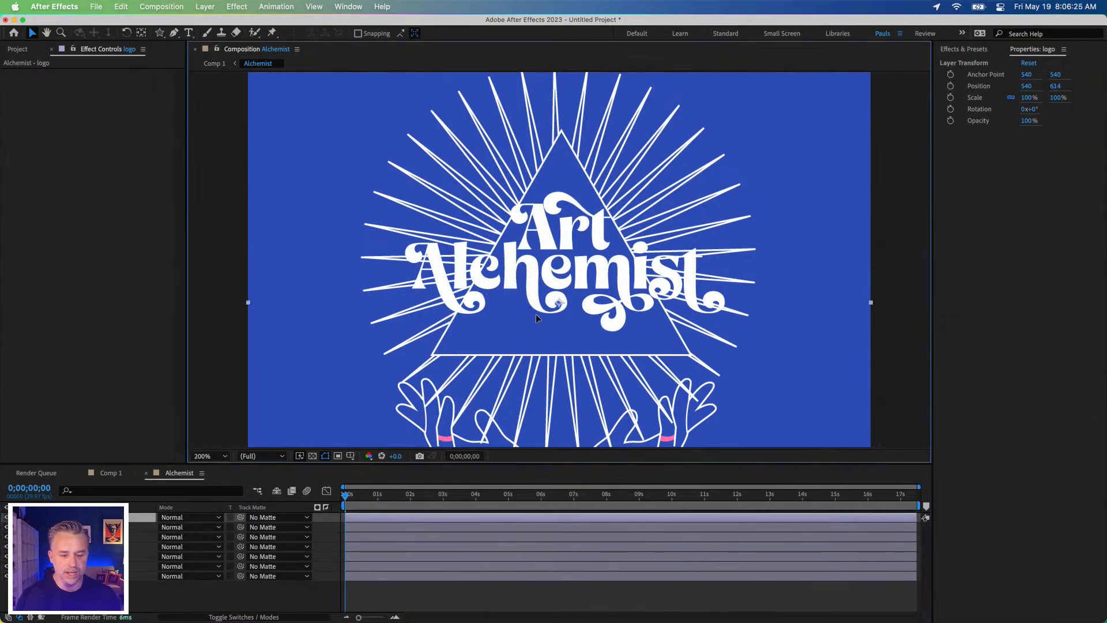
left_click_drag(530, 247, 531, 249)
key("comma")
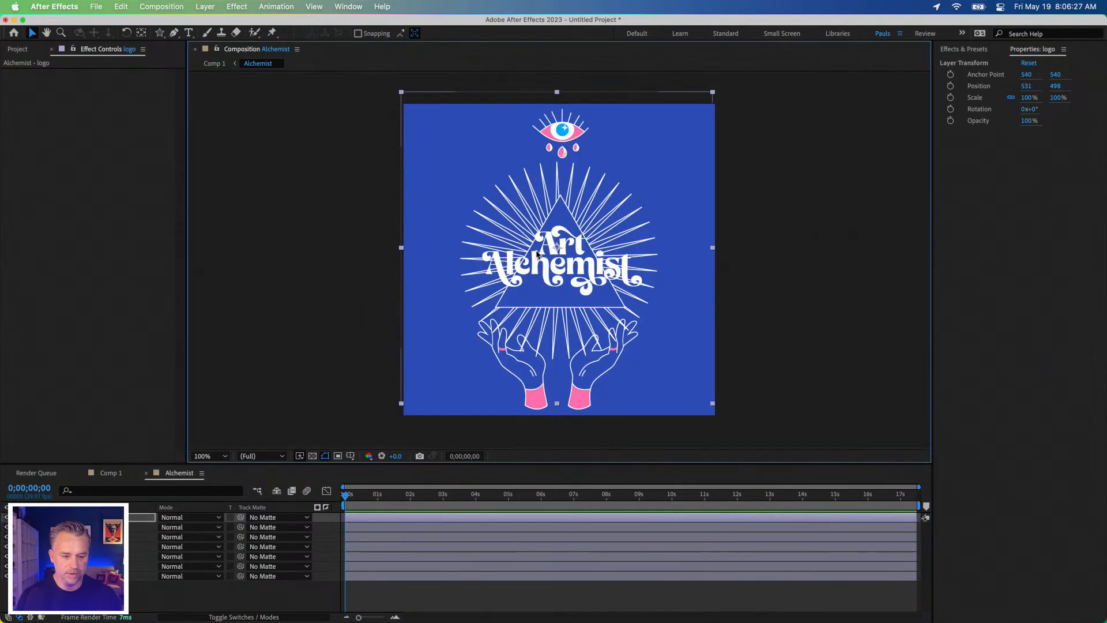
left_click_drag(460, 222, 369, 265)
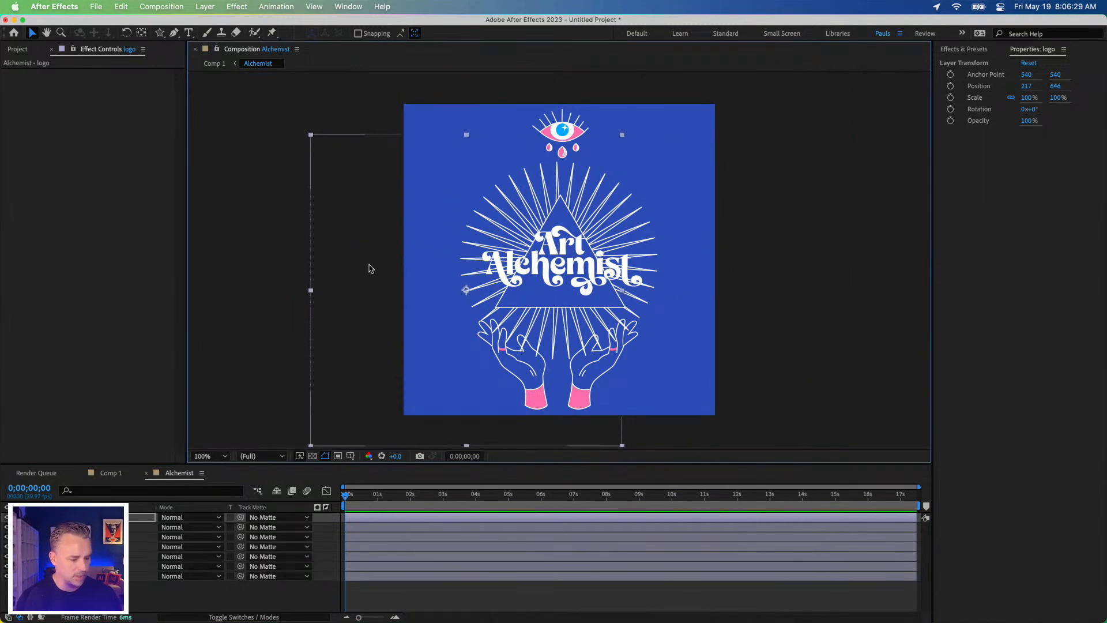
key("Delete")
mouse_move(554, 271)
left_mouse_down()
mouse_move(510, 268)
mouse_move(511, 256)
mouse_move(425, 256)
mouse_move(548, 254)
mouse_move(561, 219)
mouse_move(554, 369)
mouse_move(552, 249)
mouse_move(549, 264)
left_mouse_up()
key("Delete")
right_click(101, 517)
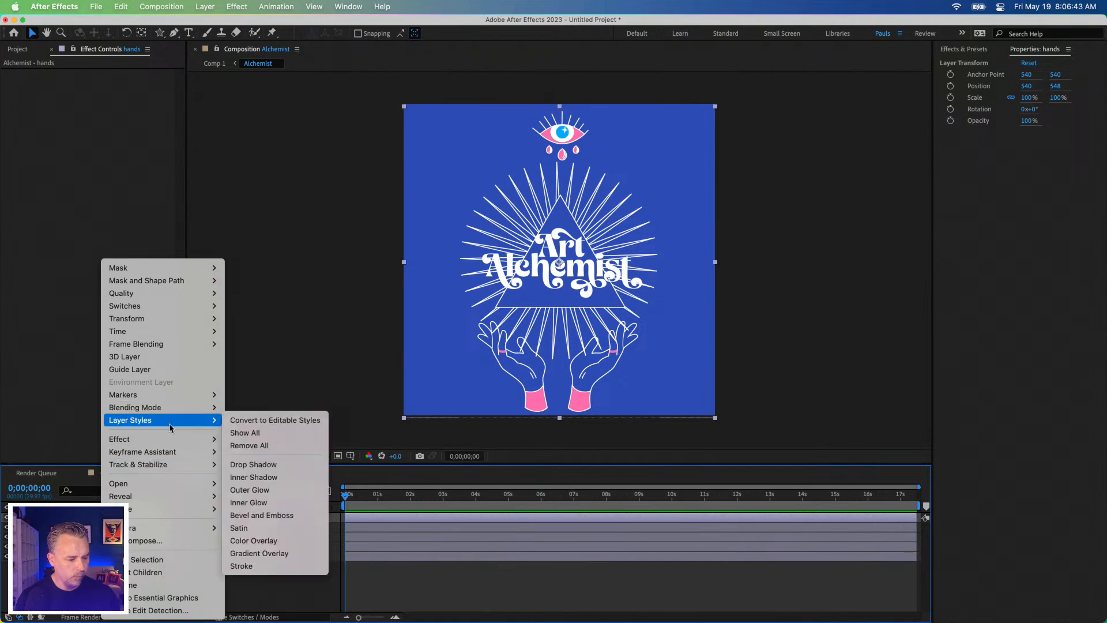
mouse_move(168, 439)
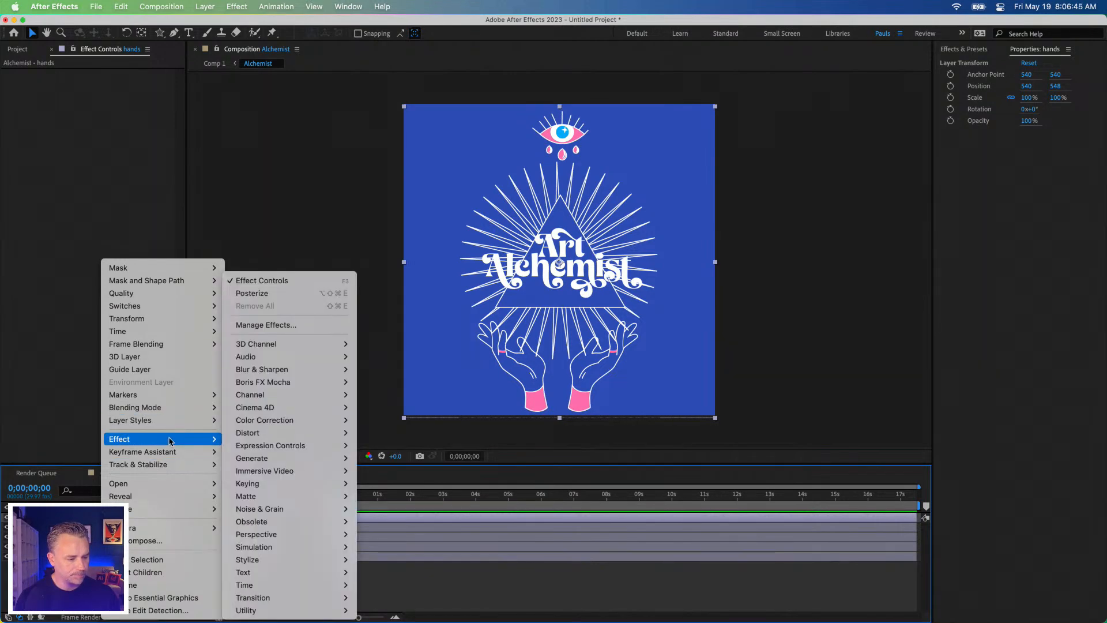
left_click(55, 437)
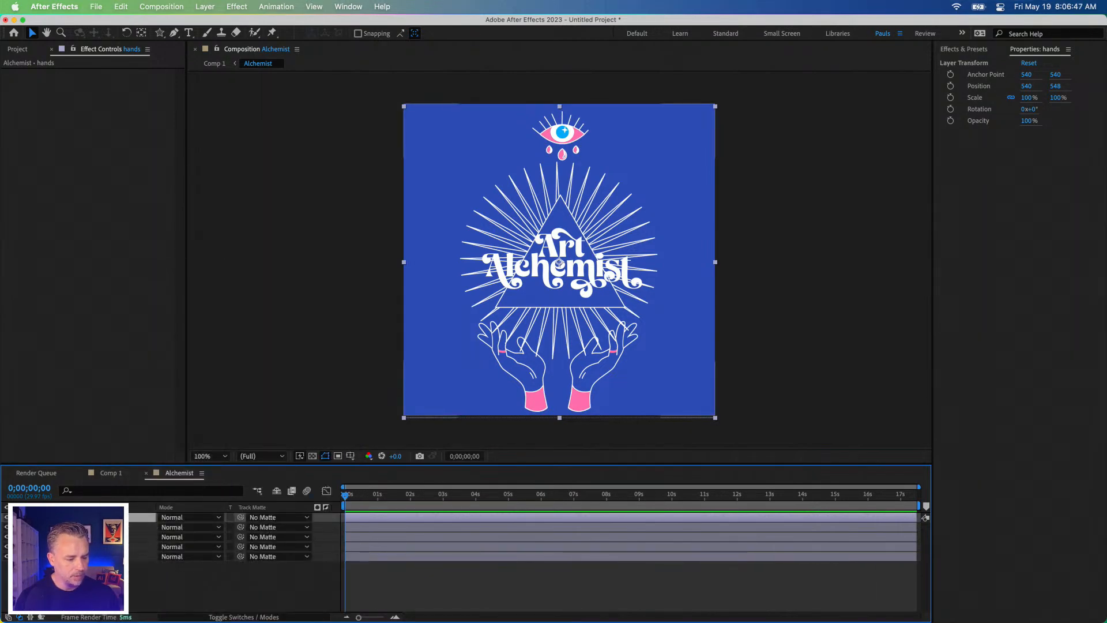
Step: Check the remaining hands and eye layers and show the layers by their source names
left_click(49, 527)
left_click(195, 533)
mouse_move(7, 518)
left_mouse_down()
mouse_move(7, 537)
mouse_move(7, 517)
left_mouse_up()
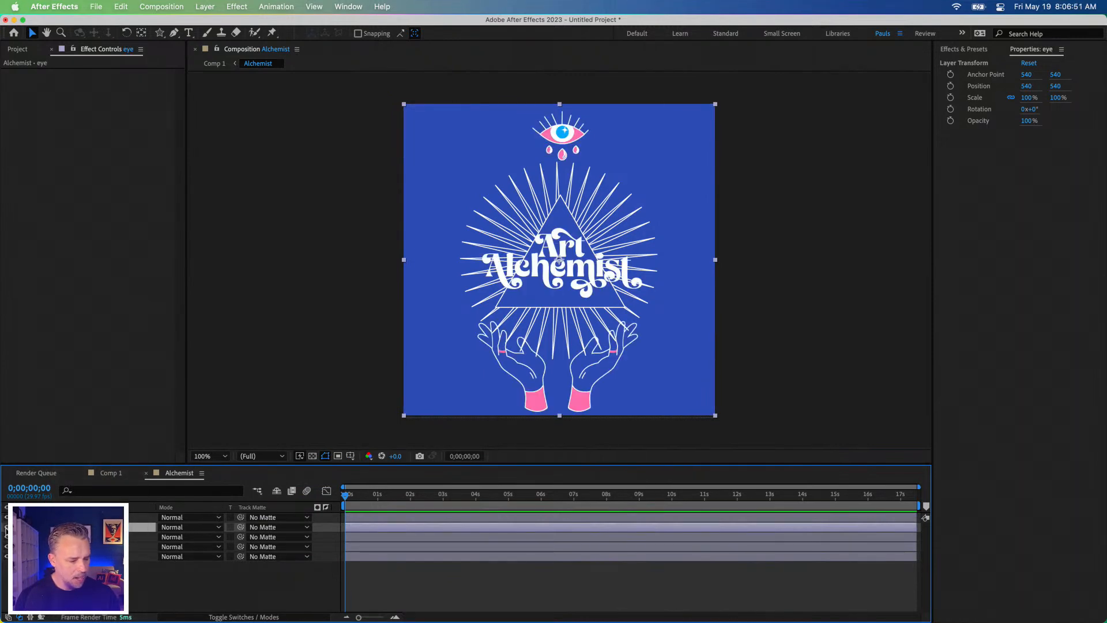
left_click(77, 507)
left_click(78, 517)
left_click(78, 507)
left_click(78, 507)
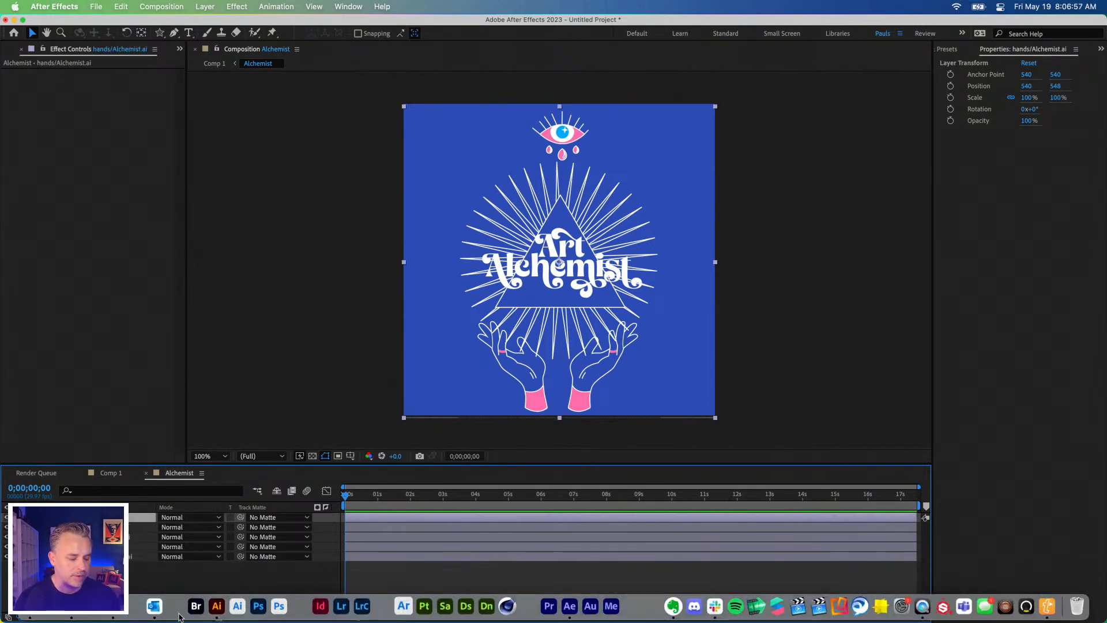
Step: Switch to Illustrator and move the eye artwork in place onto the eye layer
left_click(215, 606)
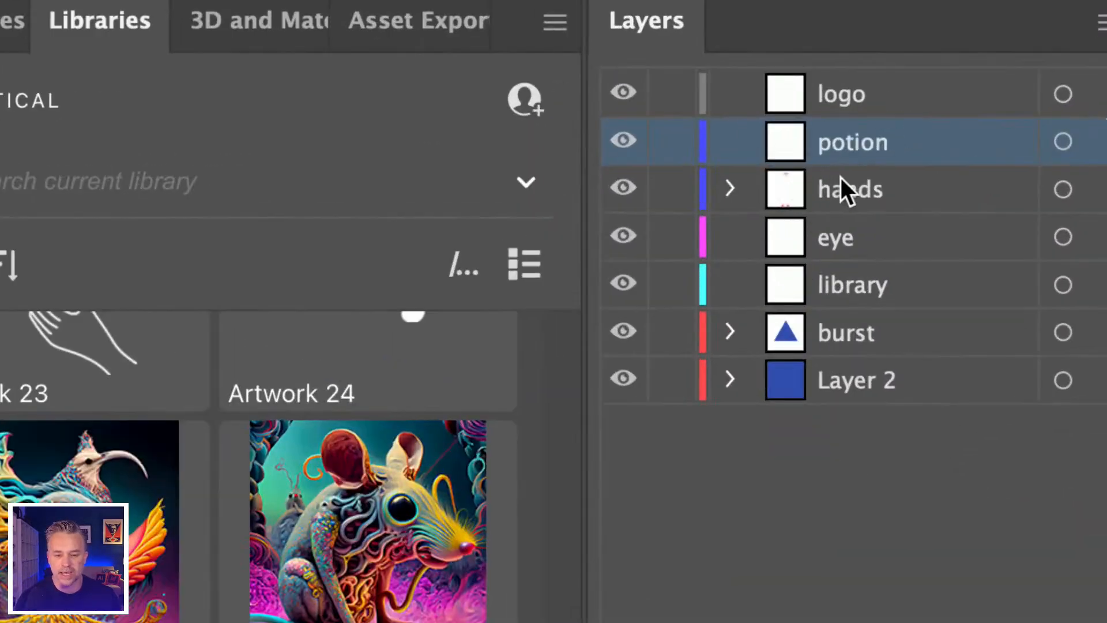
left_click(1015, 132)
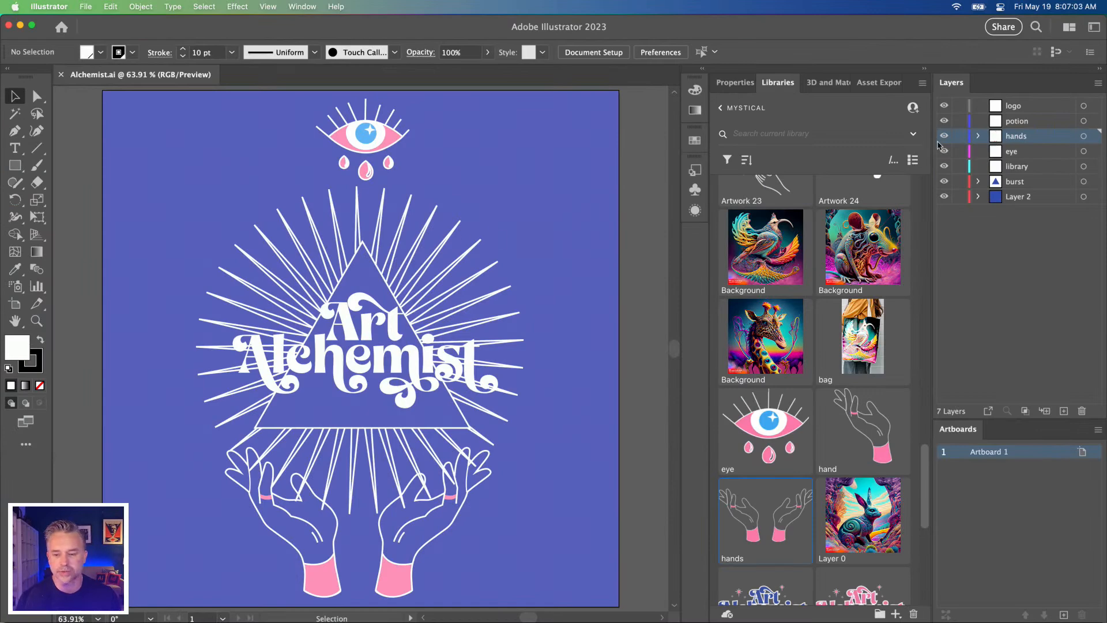
left_click(363, 152)
key("super+x")
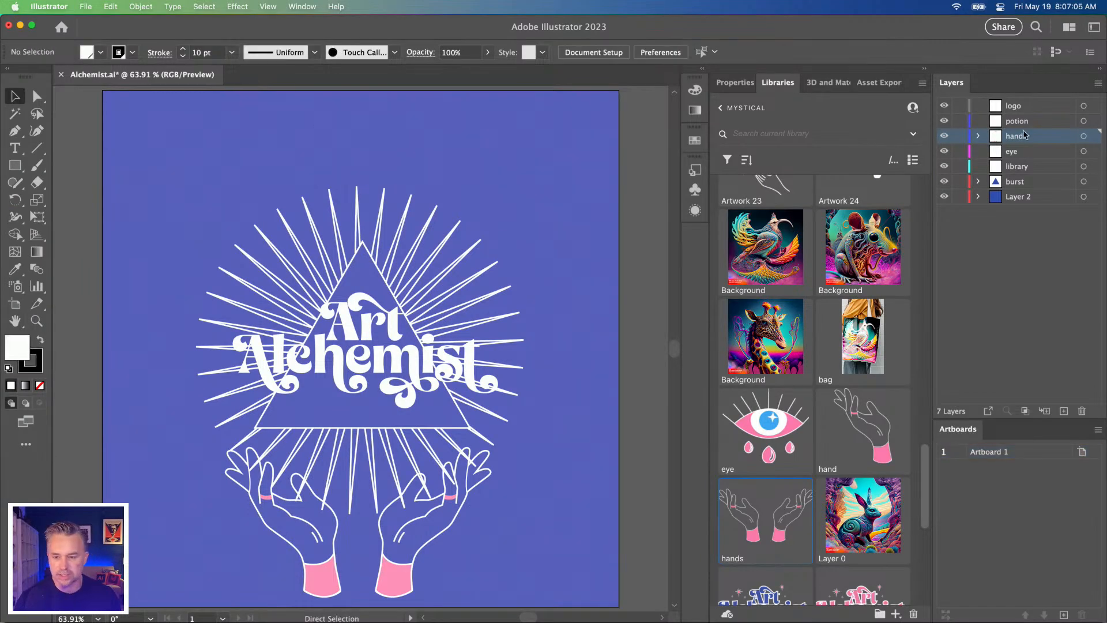
left_click(1014, 154)
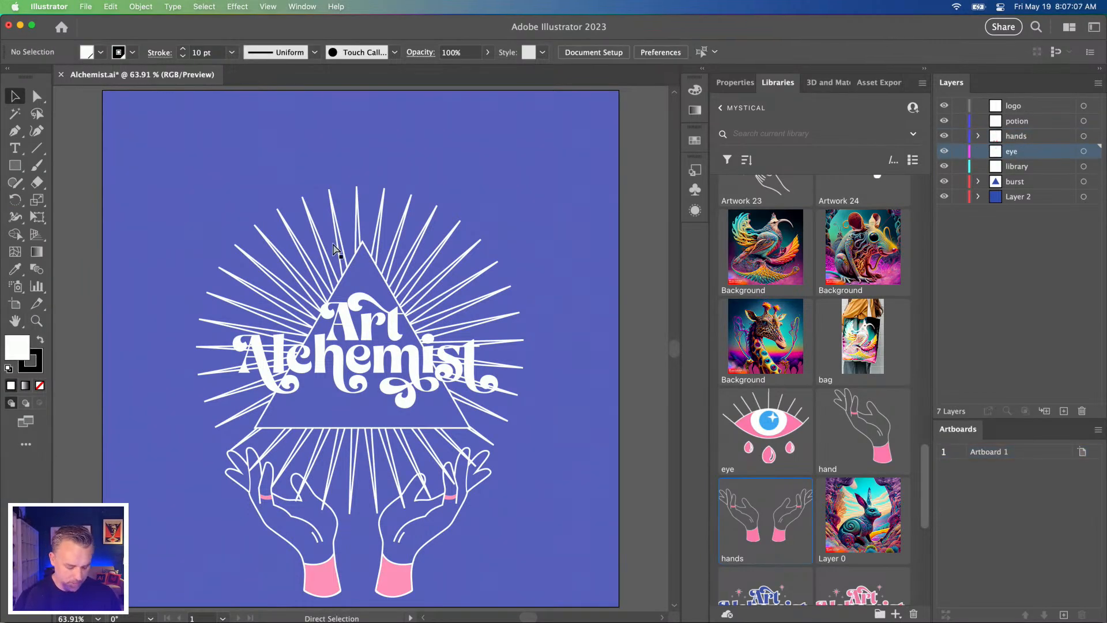
key("super+shift+v")
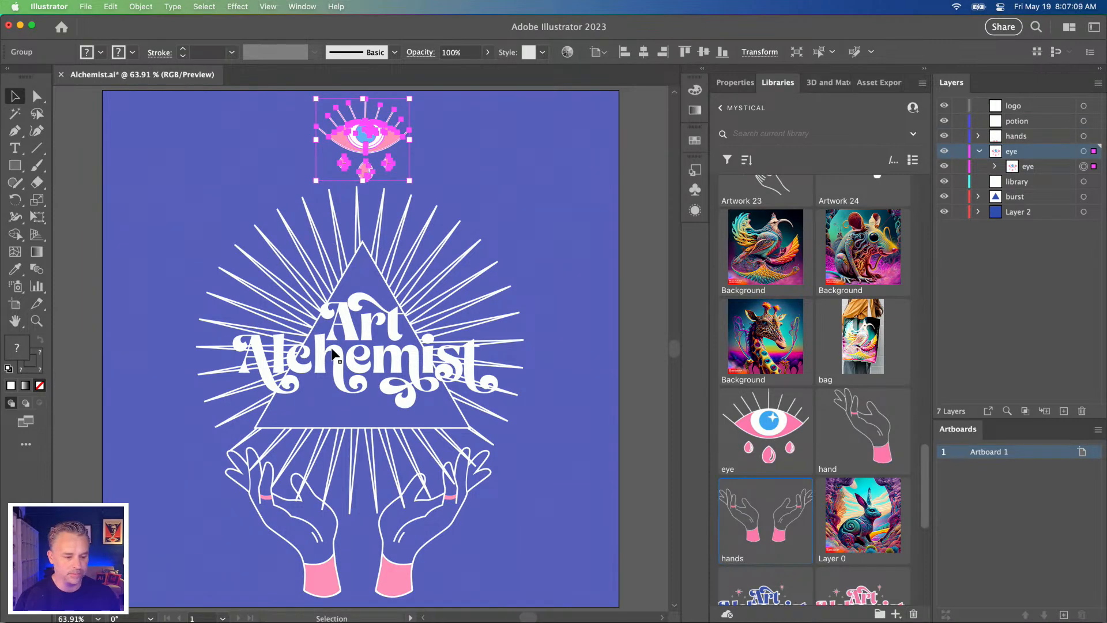
Step: Move the Art Alchemist lettering in place onto the logo layer and hide that layer
left_click(347, 359)
key("super+x")
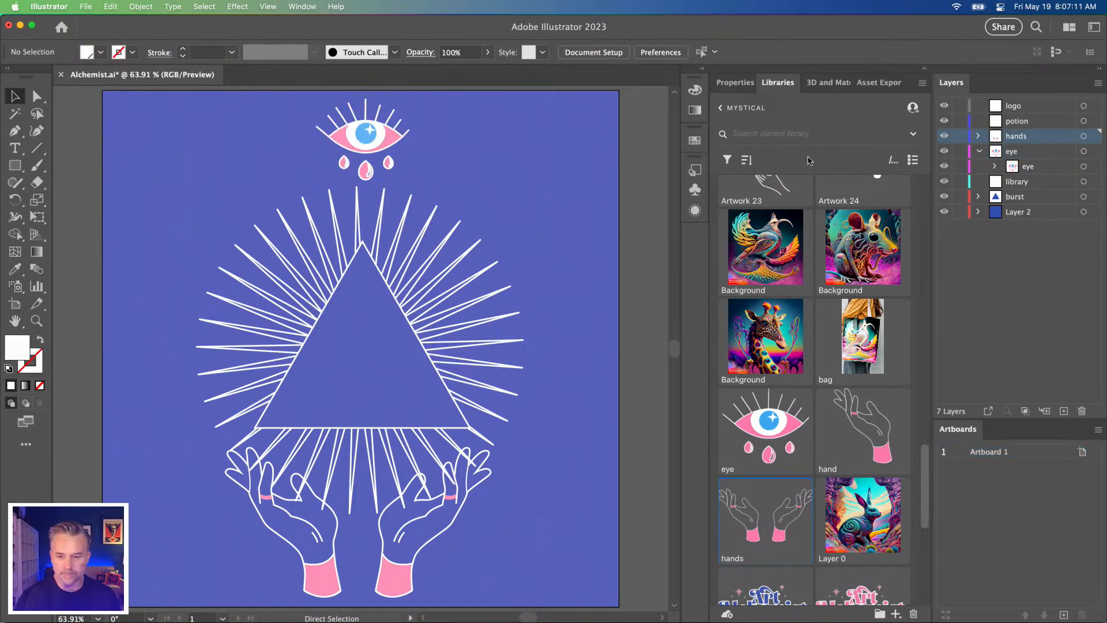
left_click(1012, 105)
key("super+shift+v")
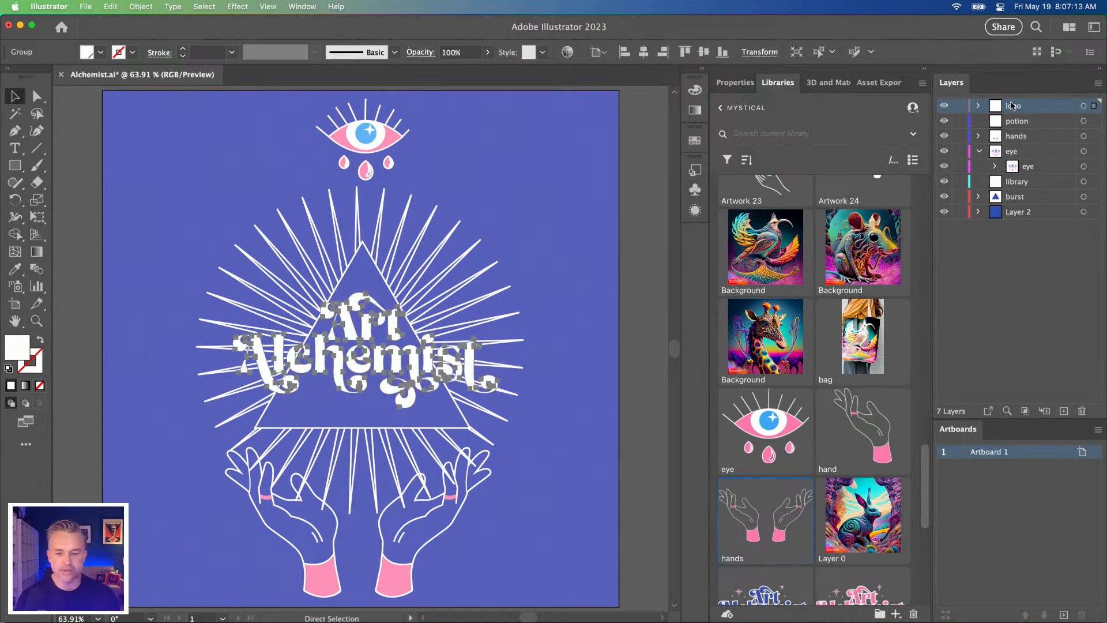
left_click(944, 105)
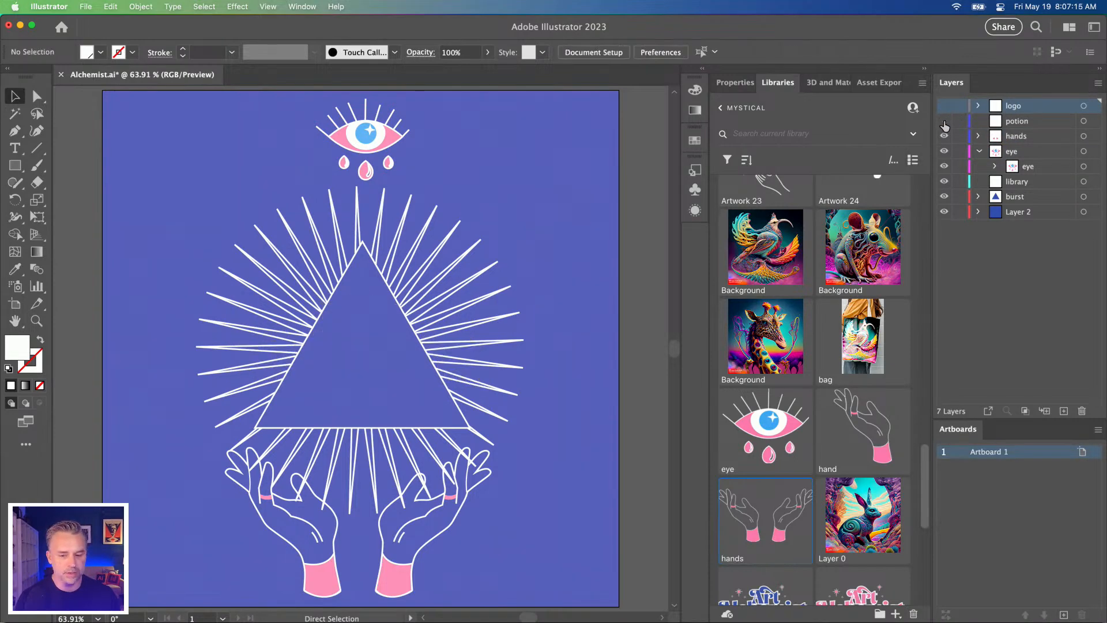
Step: Place the potion artwork from the Mystical library on the potion layer, in the artboard's lower-right corner
left_click(974, 124)
scroll(808, 402, "down", 6)
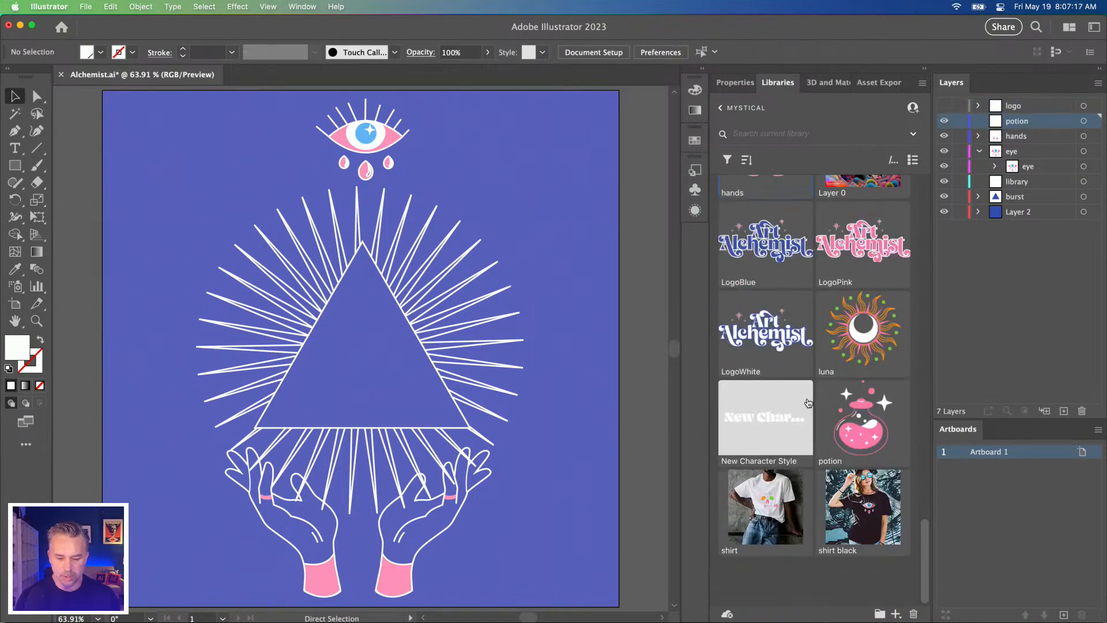
right_click(879, 449)
left_click(888, 466)
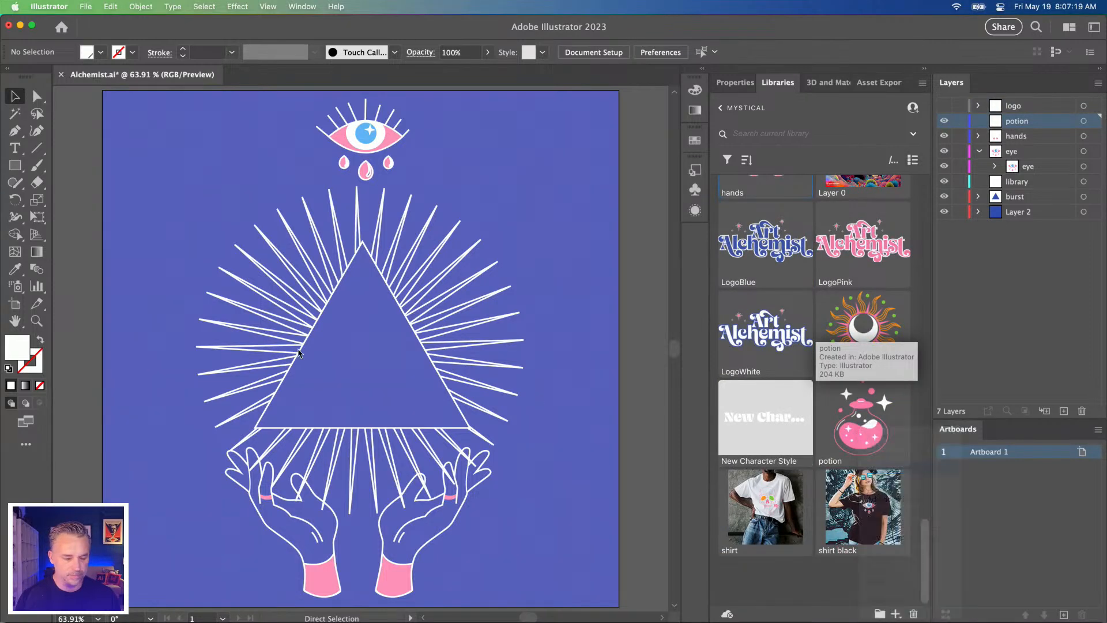
left_click(334, 367)
left_click_drag(352, 356, 552, 537)
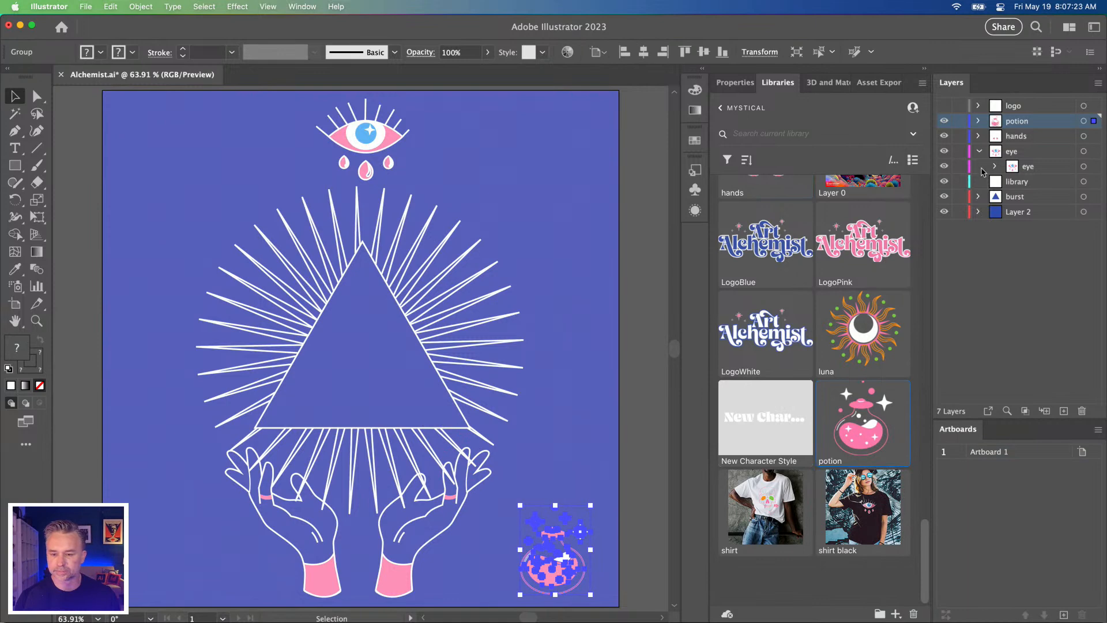
Step: Toggle the hands layer's visibility to check its artwork and collapse the eye layer
left_click(1015, 136)
left_click(944, 136)
left_click(945, 137)
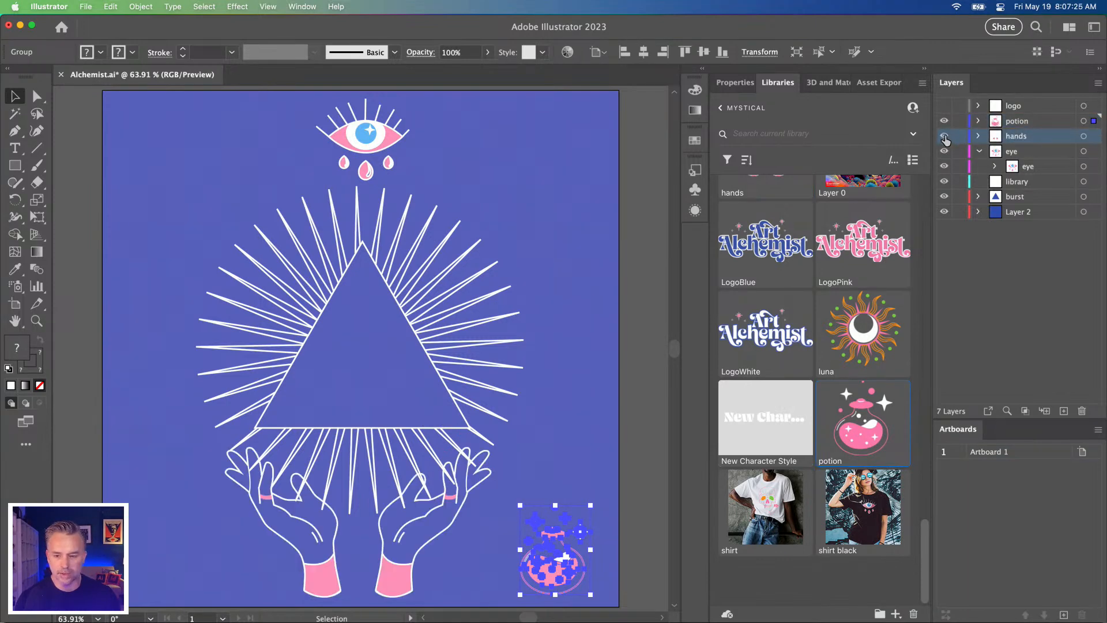
left_click(979, 151)
Step: Move the ray artwork in place onto the library layer and reorder that layer below the burst layer
left_click(965, 172)
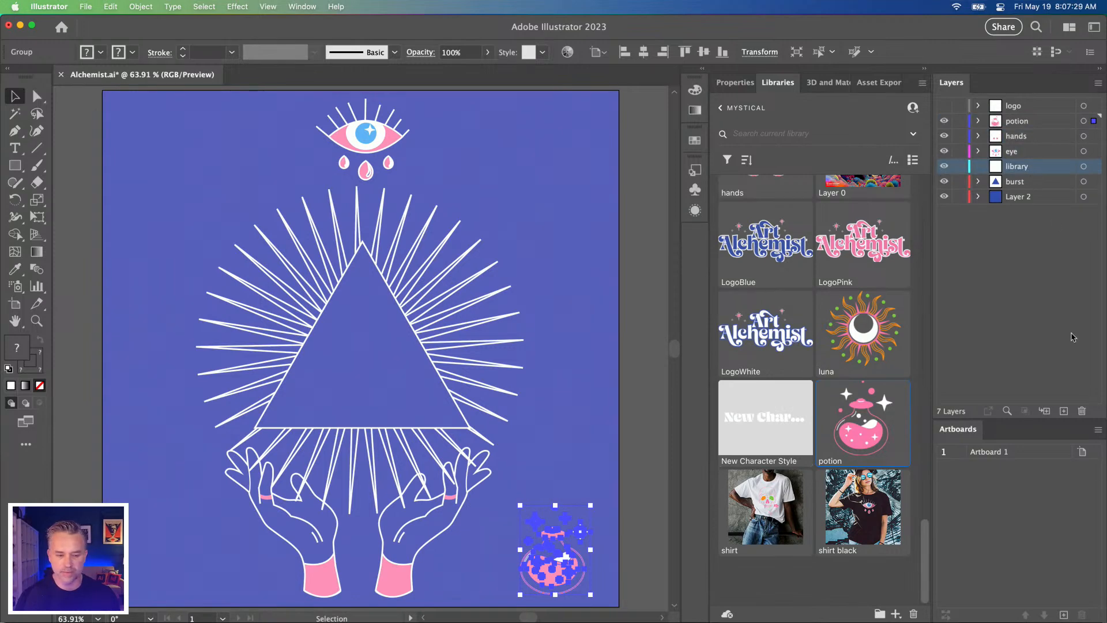
left_click(293, 237)
key("Delete")
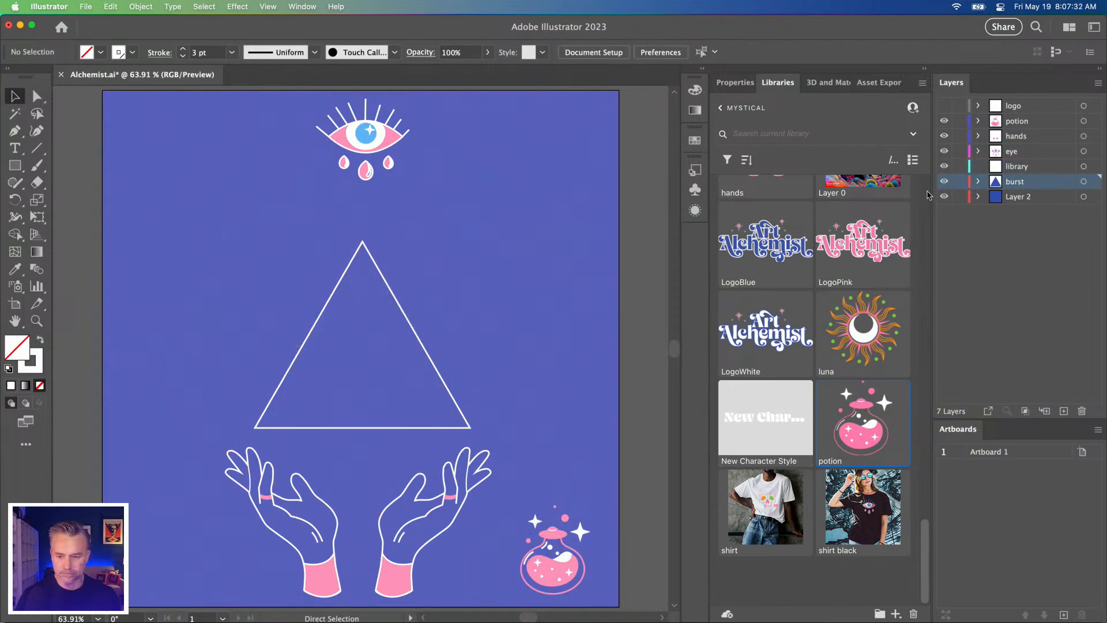
left_click(1017, 168)
key("ctrl+v")
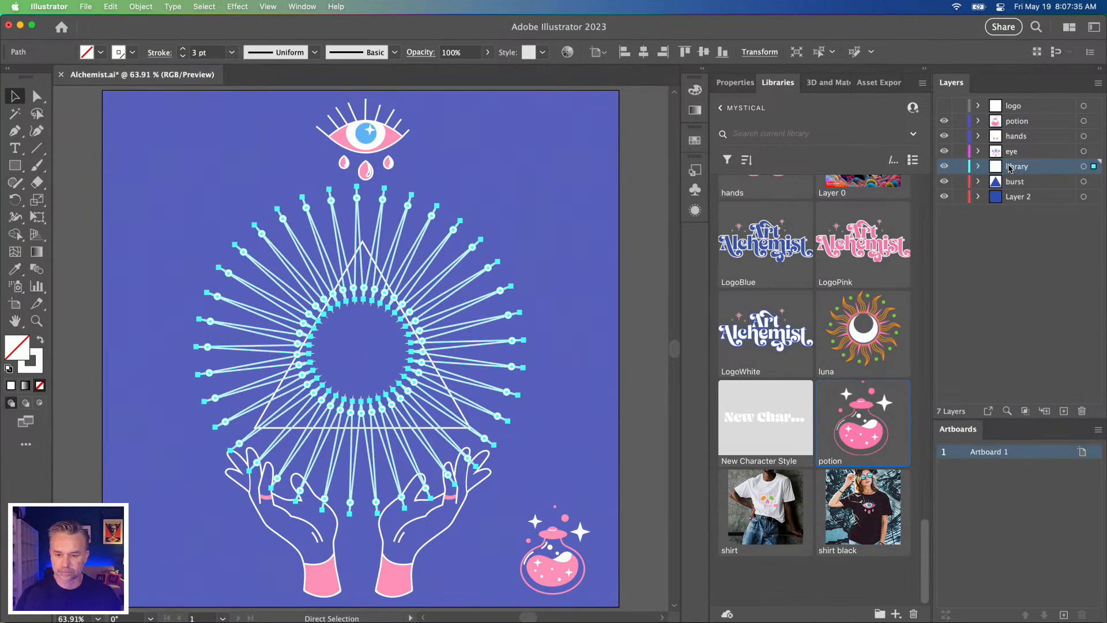
left_click_drag(1025, 166, 1024, 189)
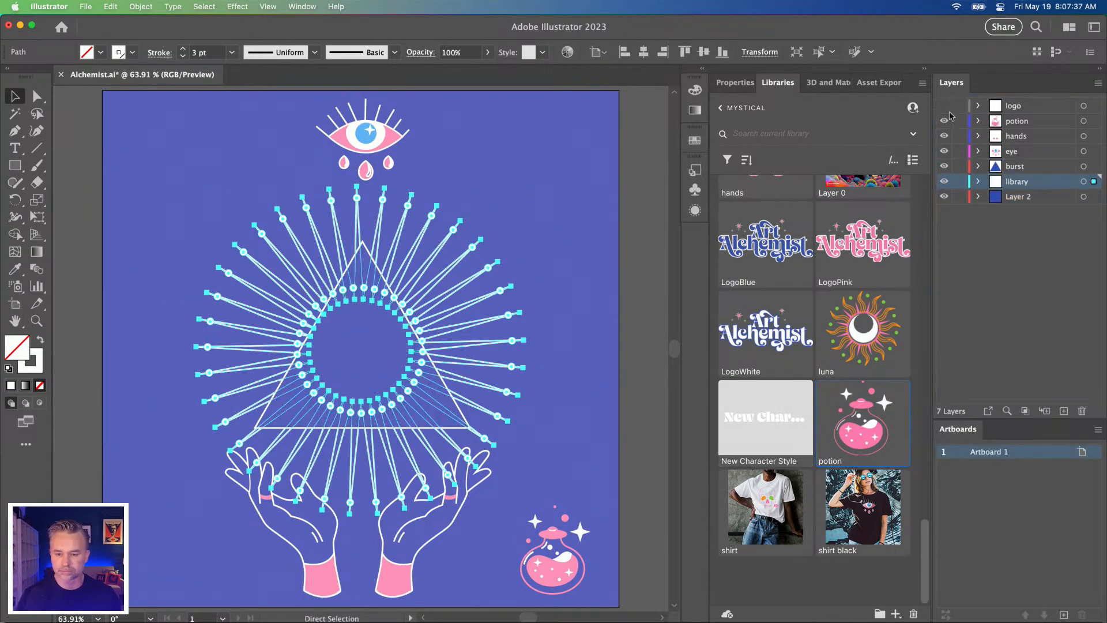
Step: Show the logo layer, clear the selection and save Alchemist.ai
left_click(944, 106)
key("v")
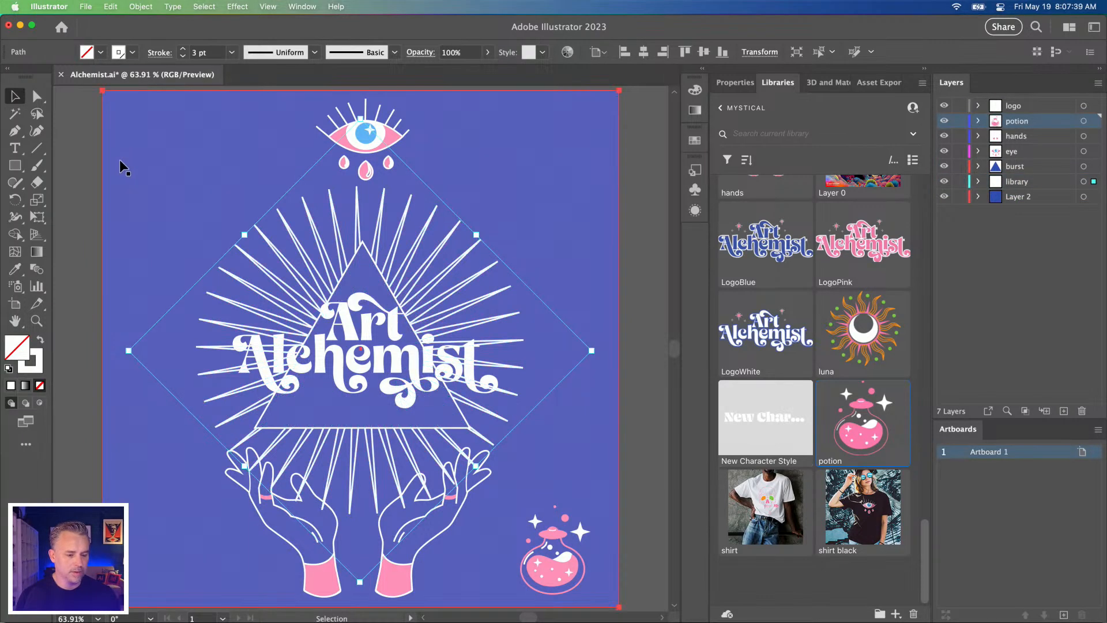
left_click(119, 159)
left_click(80, 196)
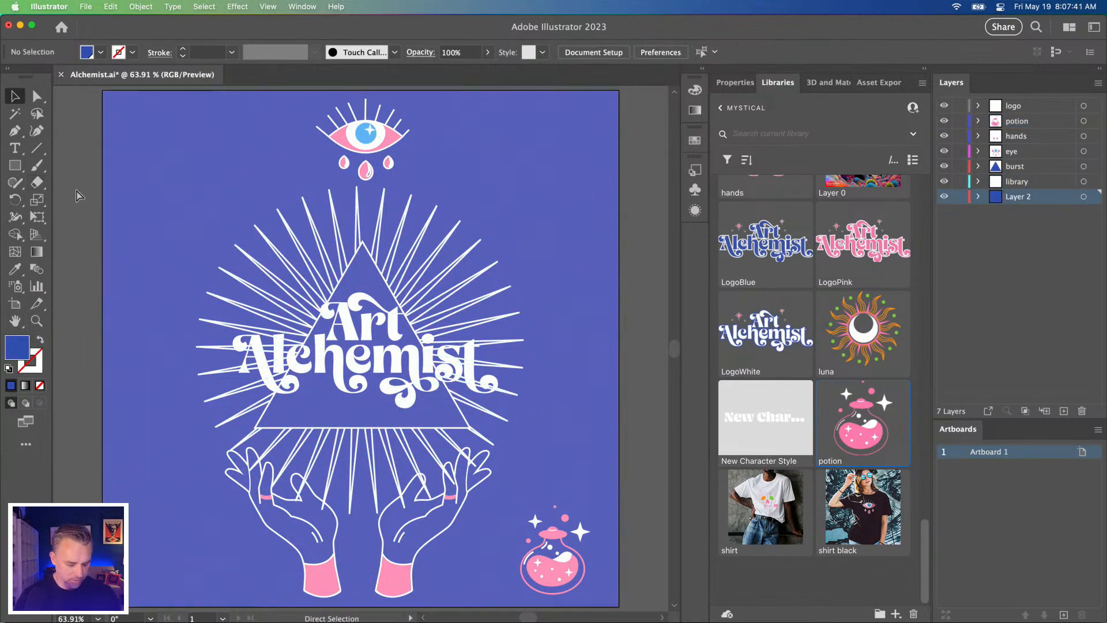
key("super+s")
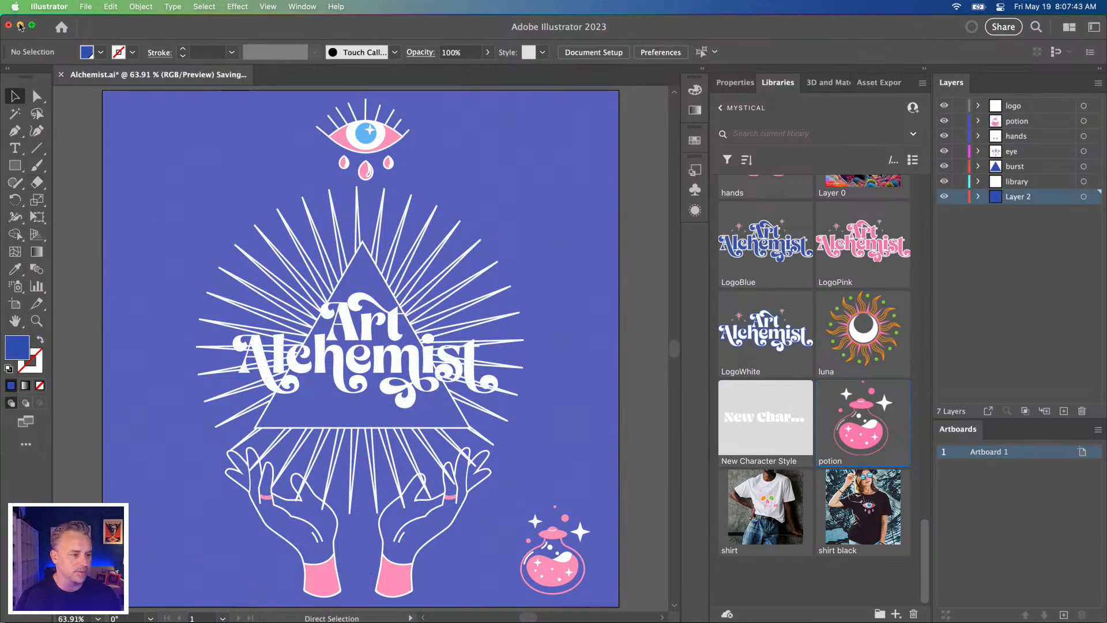
Step: Switch to After Effects and delete the outdated Alchemist composition from the project
left_click(20, 27)
key("super+a")
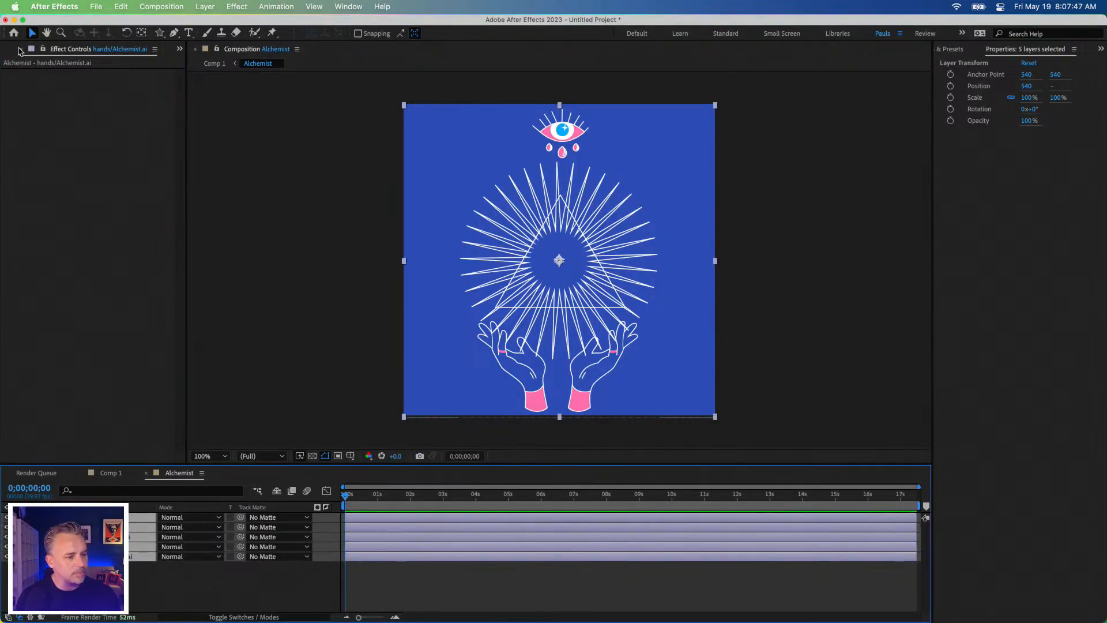
left_click_drag(187, 95, 265, 95)
left_click(17, 49)
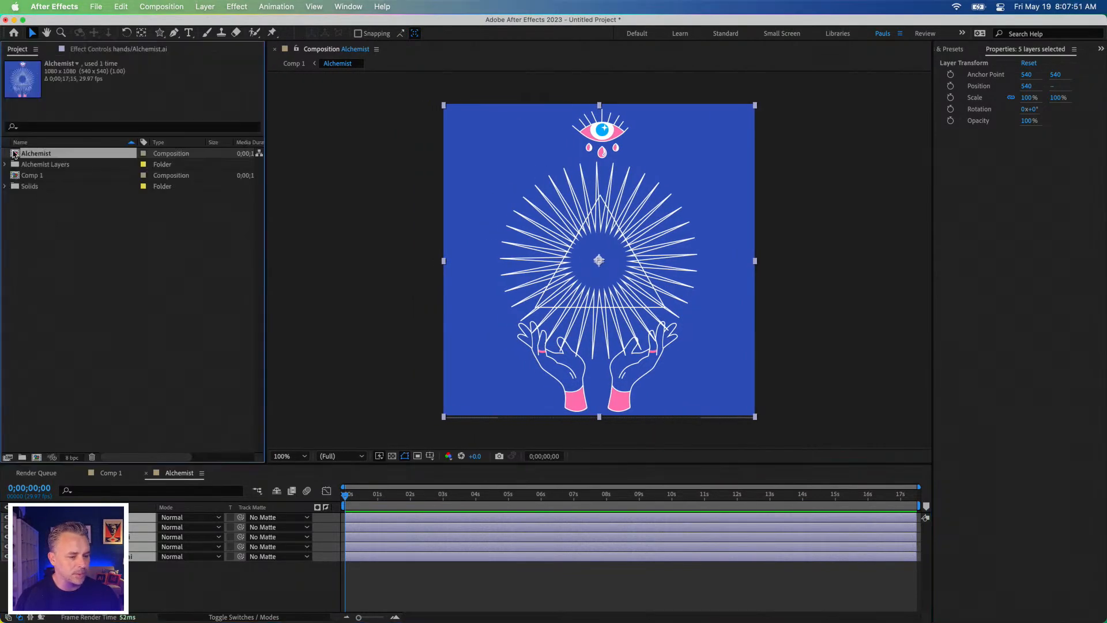
key("Delete")
left_click(672, 345)
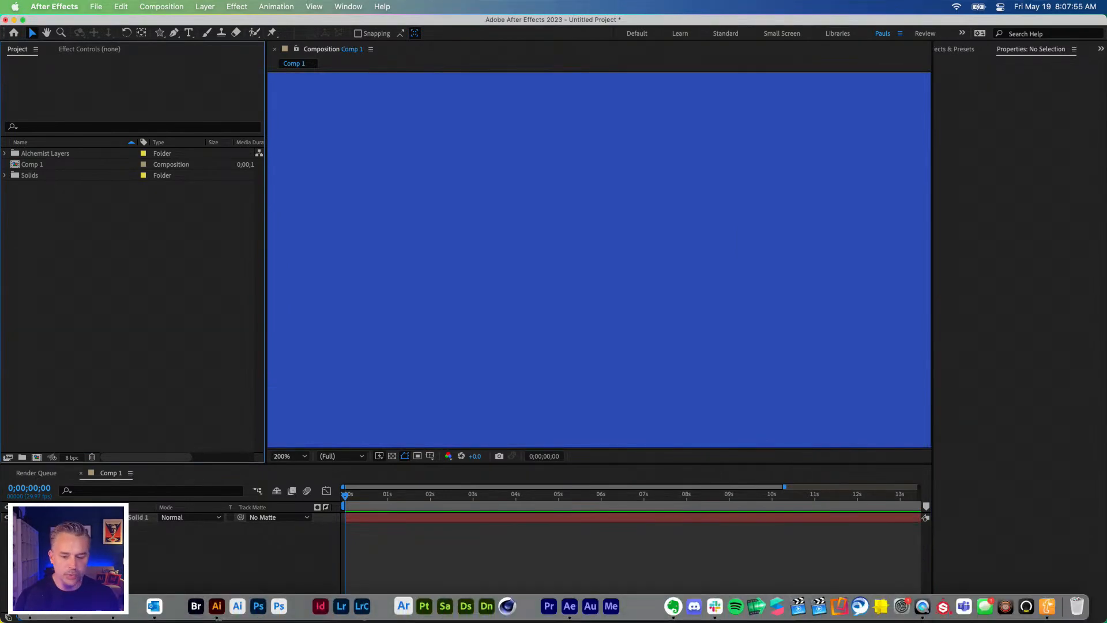
Step: Import Alchemist.ai as a Composition with footage dimensions set to Document Size, and open the Alchemist composition
left_click(30, 606)
left_click_drag(551, 216, 122, 265)
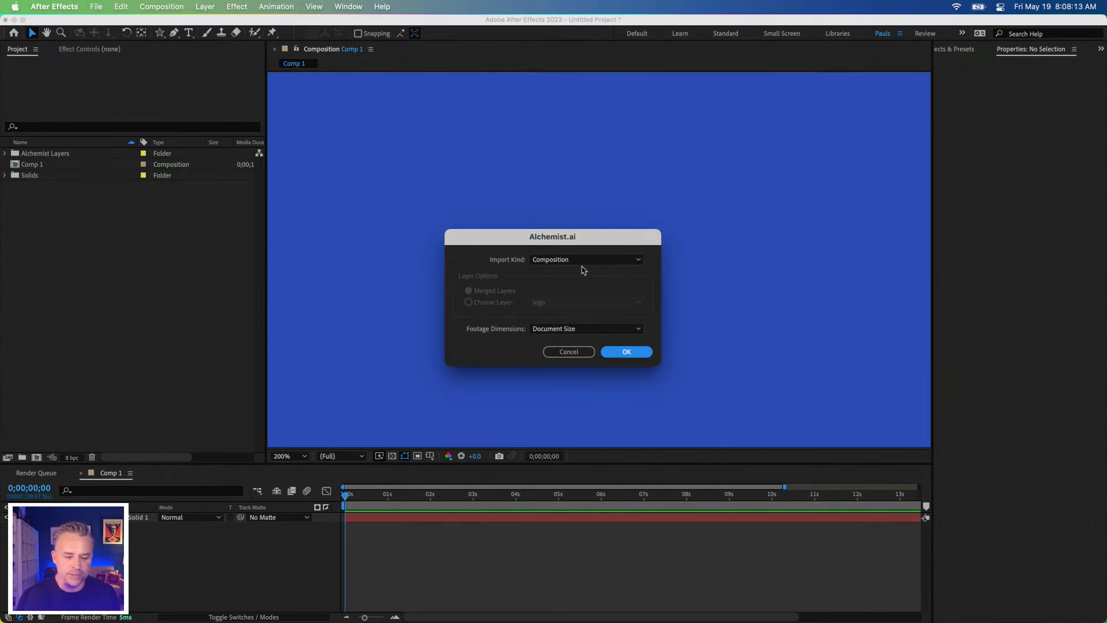
left_click(624, 352)
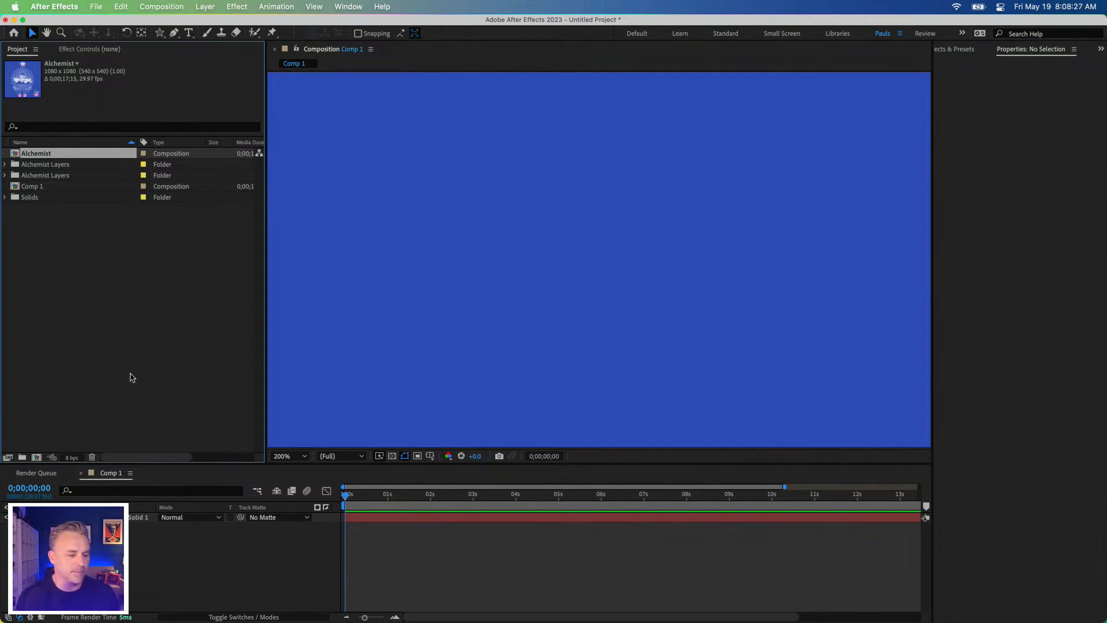
left_click(131, 364)
double_click(15, 154)
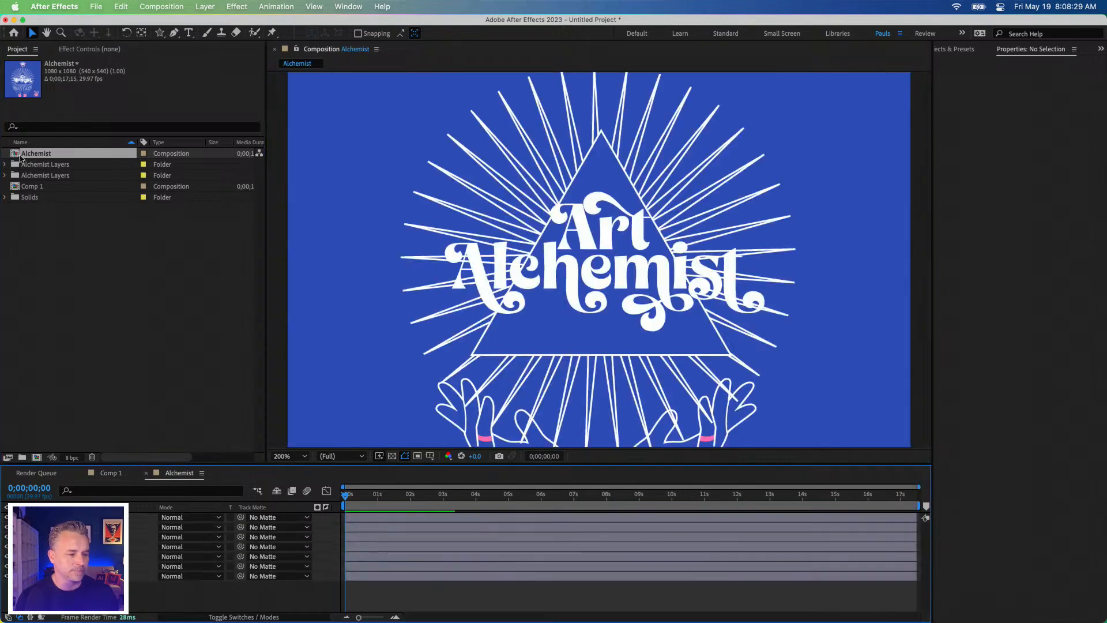
Step: Scrub the start of the Alchemist timeline and toggle the logo layer's visibility to check its artwork
left_click(367, 495)
left_click_drag(382, 503, 258, 496)
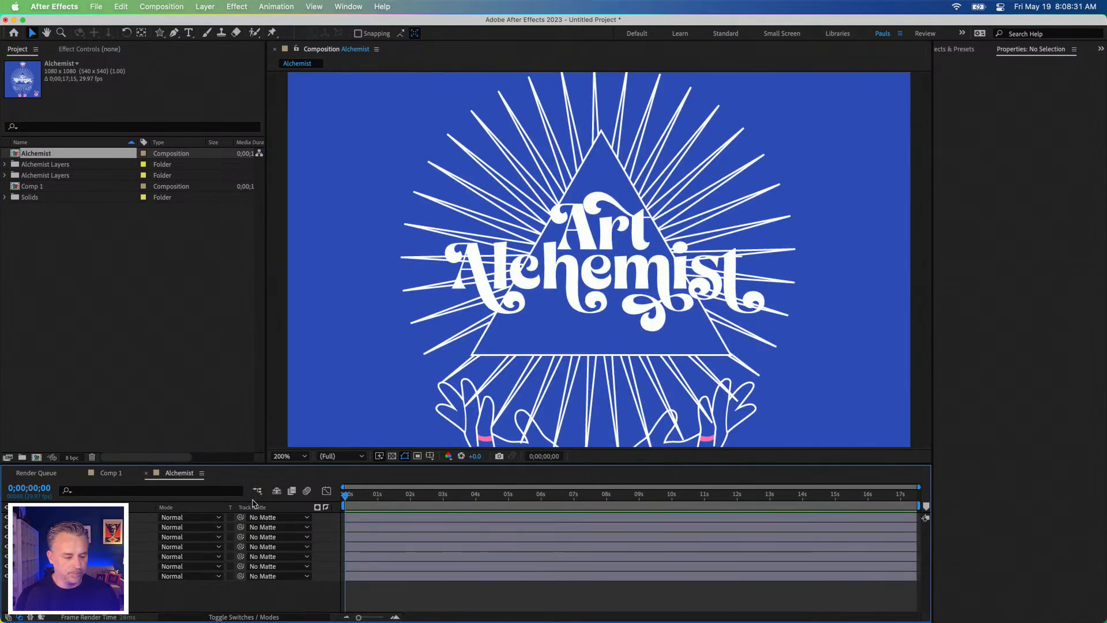
left_click(105, 517)
left_click(5, 517)
left_click(6, 517)
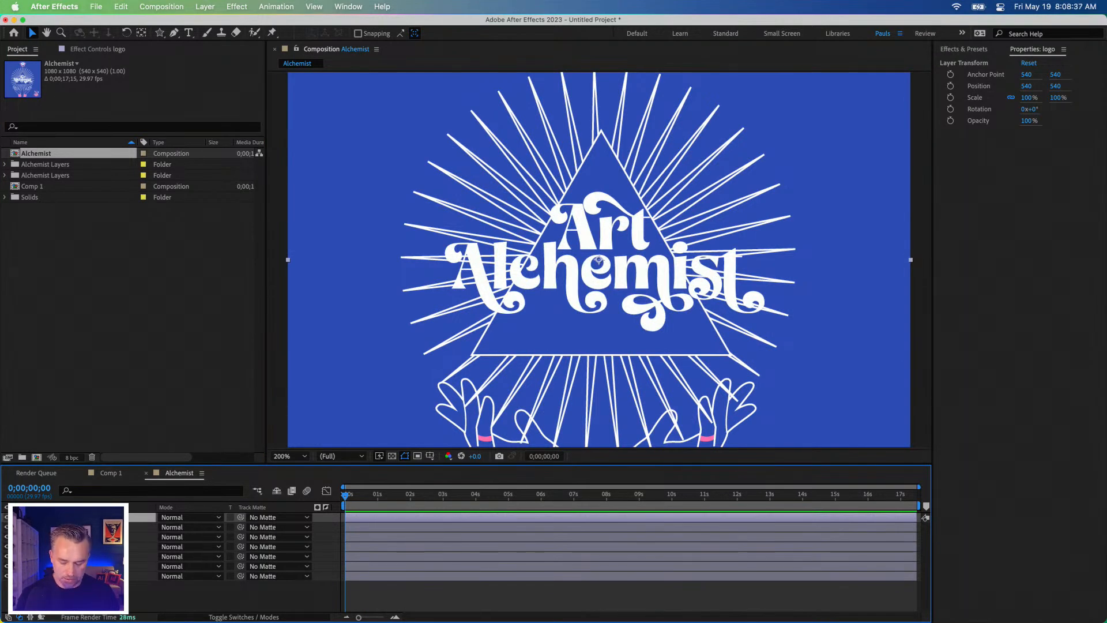
Step: Bring up the logo layer's effect controls and reopen the Project panel beside them
key("F3")
left_click(55, 127)
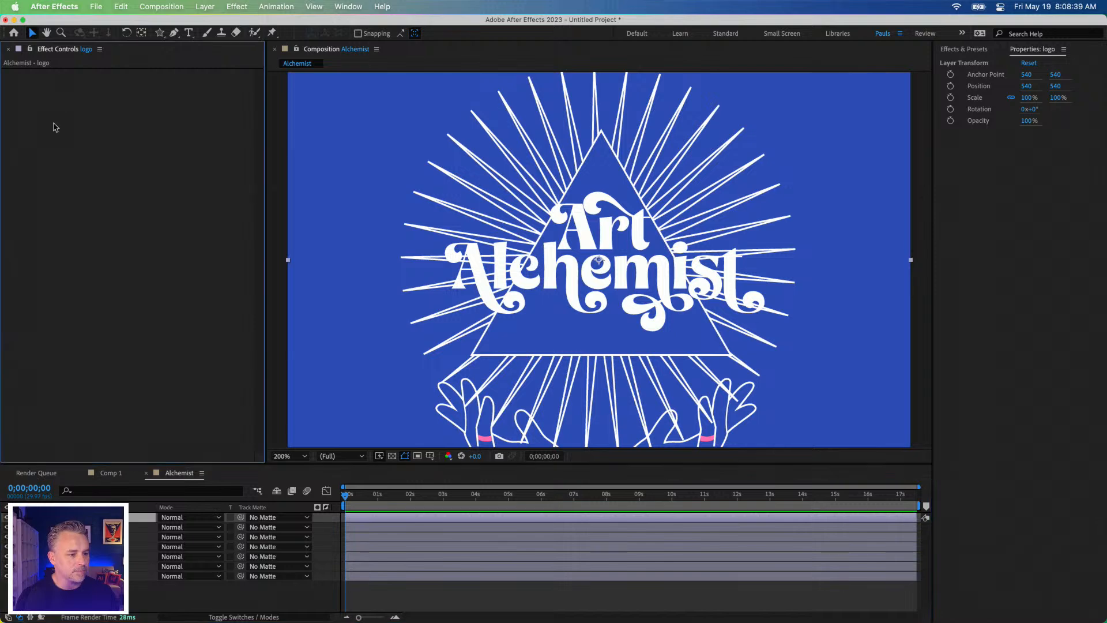
left_click(347, 6)
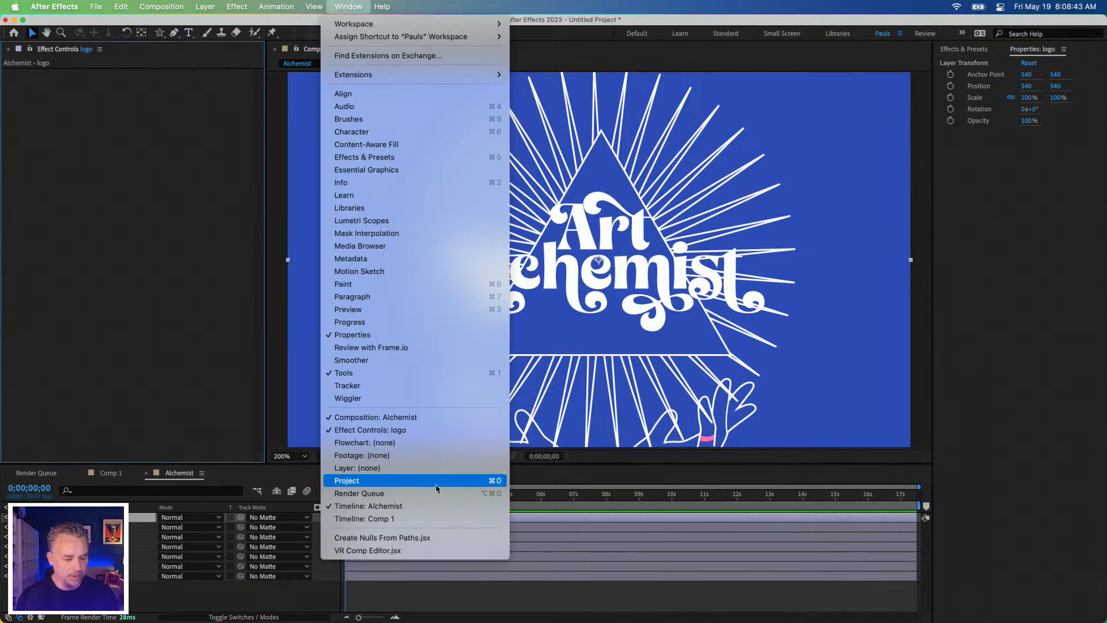
left_click(440, 486)
left_click(122, 319)
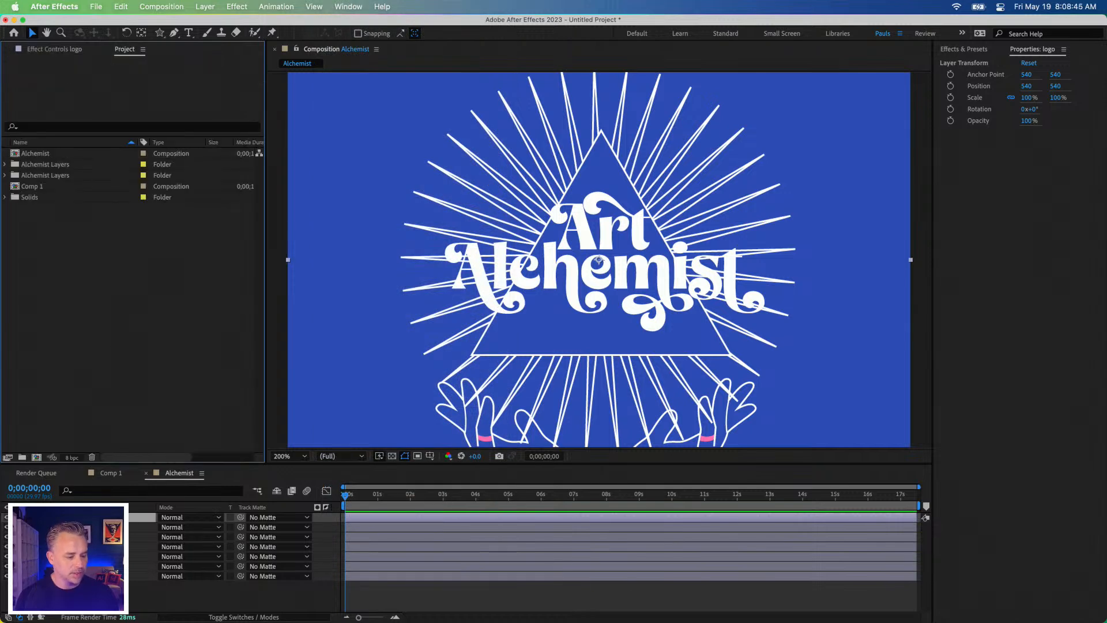
Step: Show the whole composition at 100% magnification and nudge the logo layer to position 534, 540
left_click(98, 596)
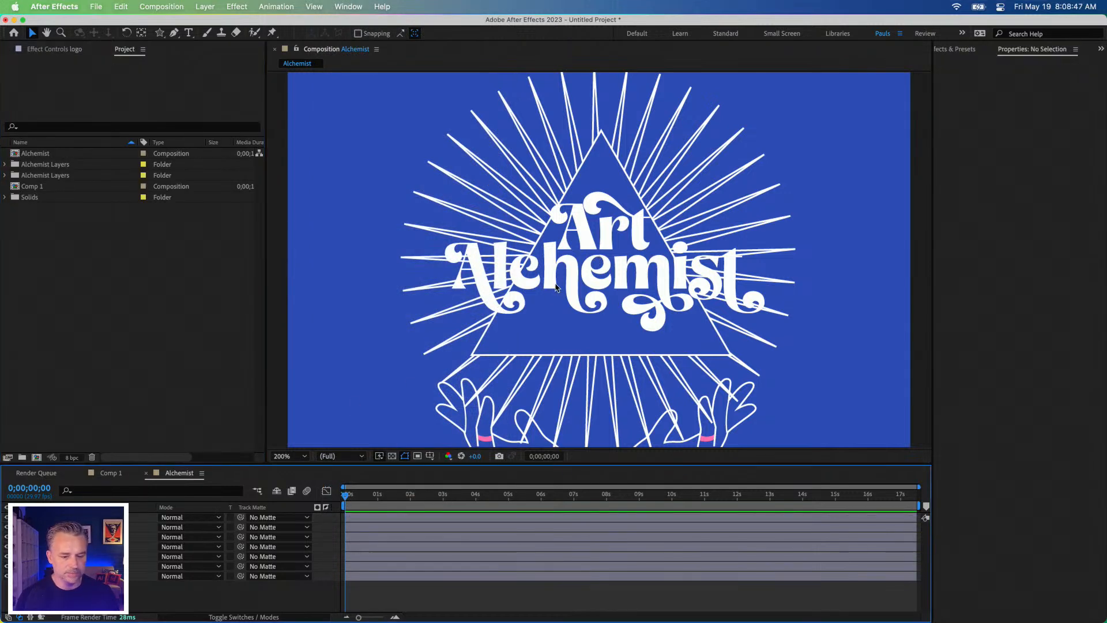
left_click(334, 425)
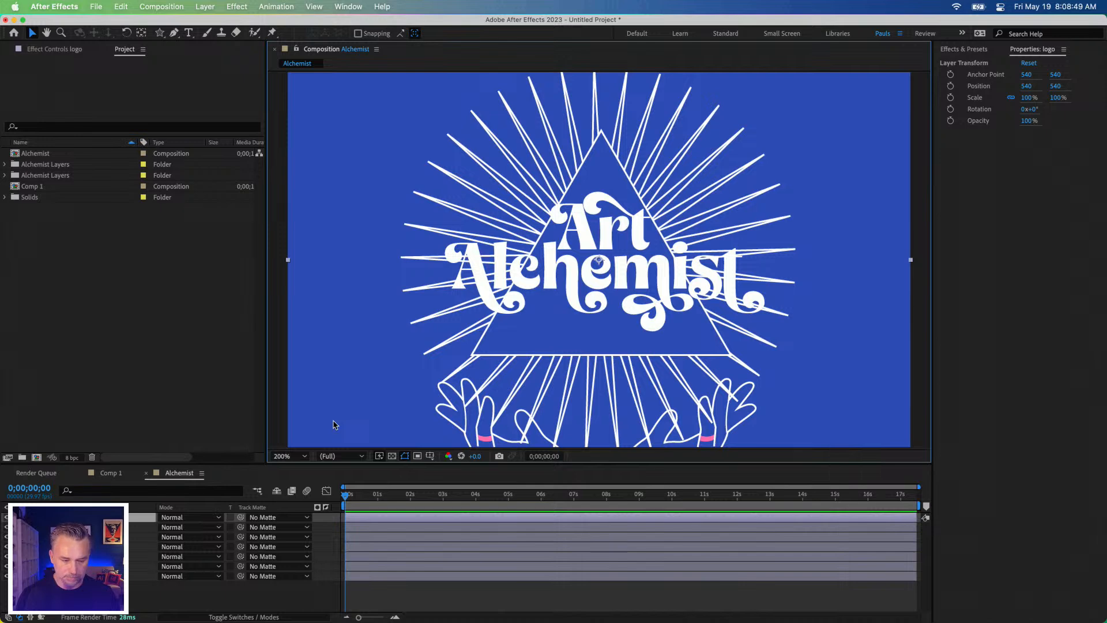
key("comma")
left_click(338, 383)
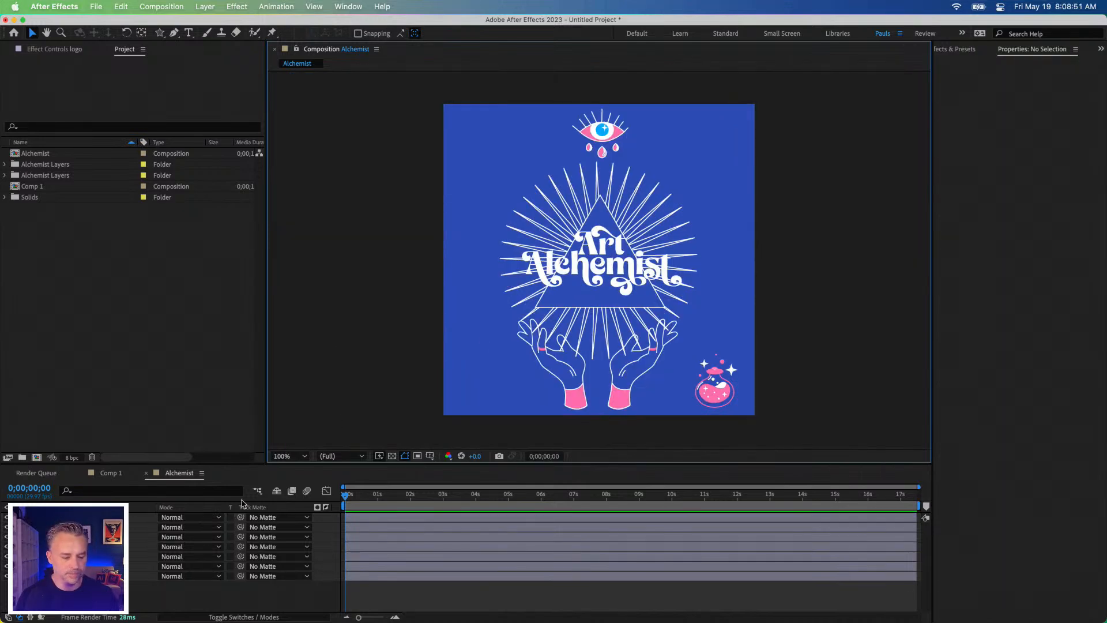
mouse_move(718, 140)
left_mouse_down()
mouse_move(645, 133)
mouse_move(498, 147)
mouse_move(737, 145)
mouse_move(726, 143)
left_mouse_up()
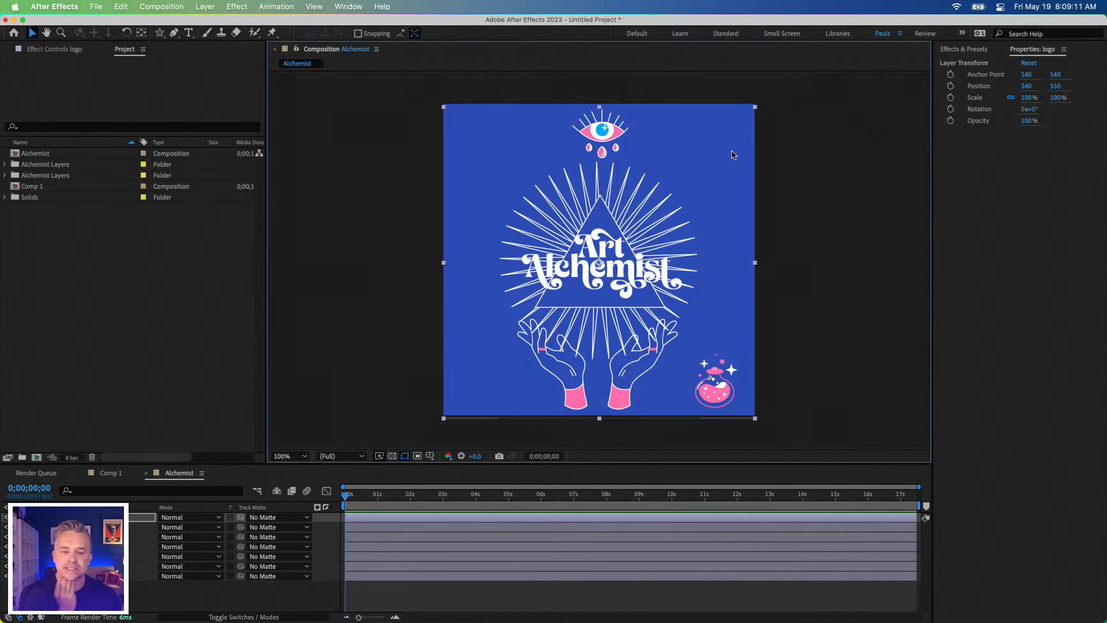
mouse_move(552, 230)
left_mouse_down()
mouse_move(529, 252)
mouse_move(559, 220)
mouse_move(552, 229)
left_mouse_up()
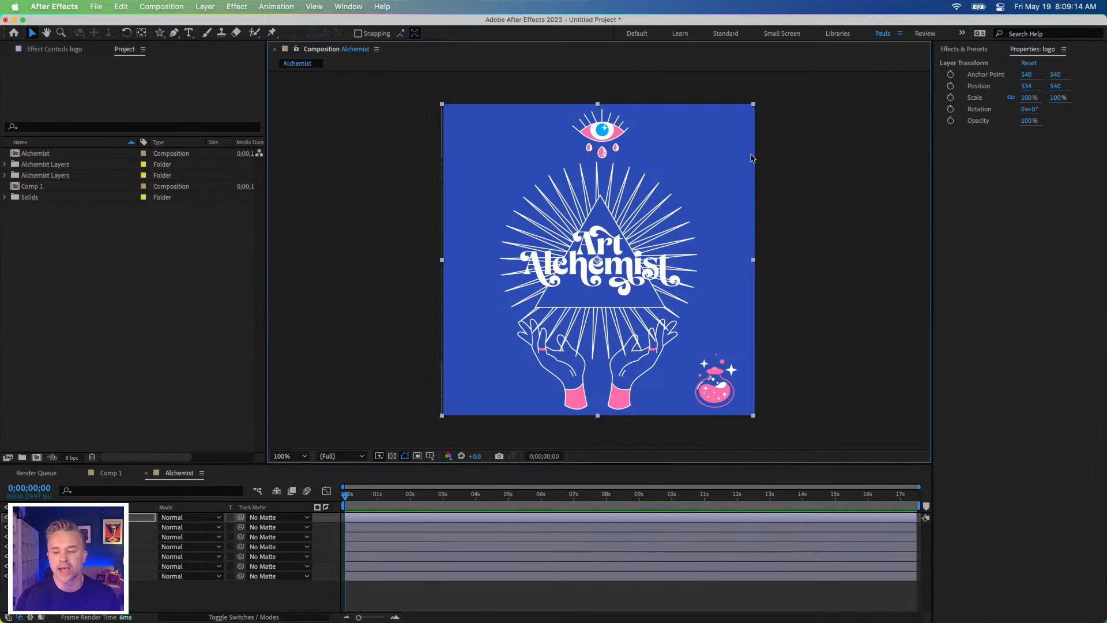
Step: Compare the Effects & Presets list with the layer properties, ending with no layer selected
left_click(960, 50)
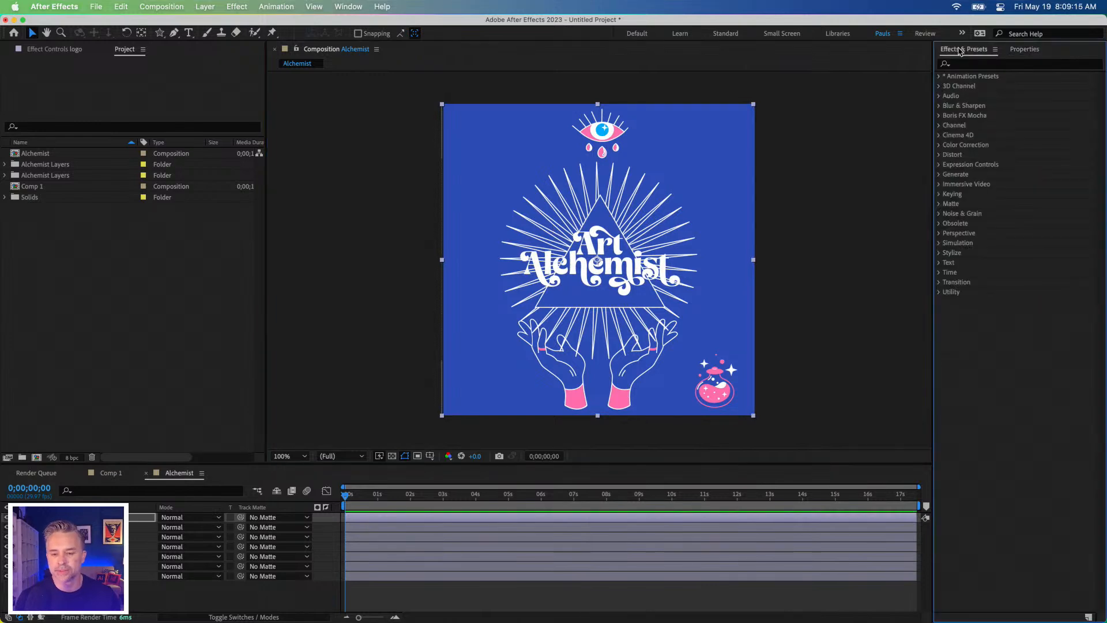
left_click(1033, 50)
left_click(958, 49)
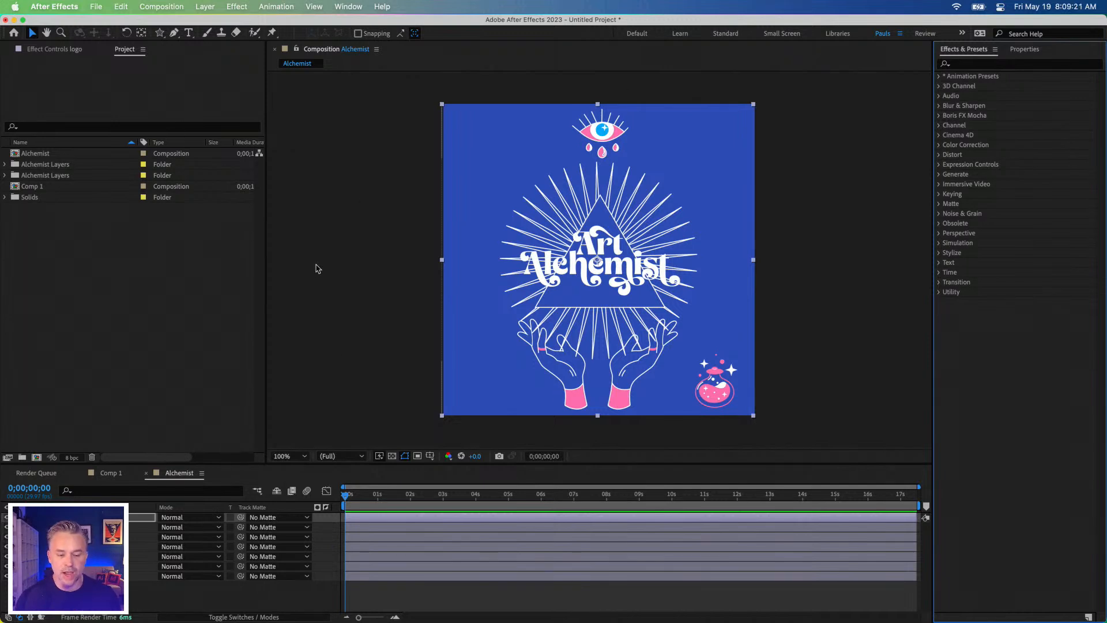
left_click(345, 402)
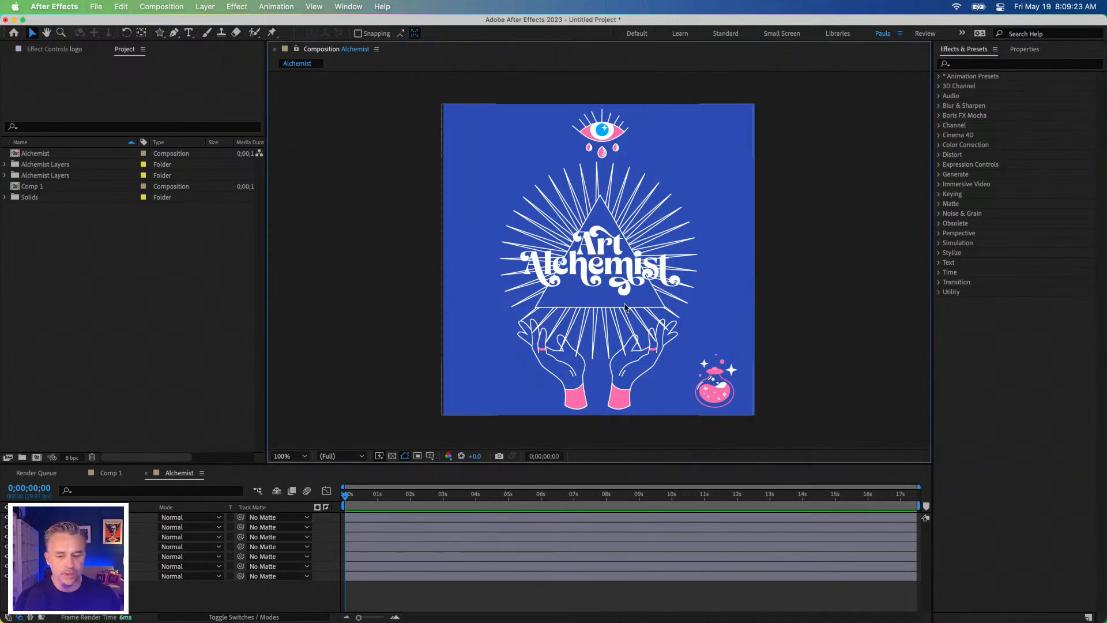
left_click(1035, 50)
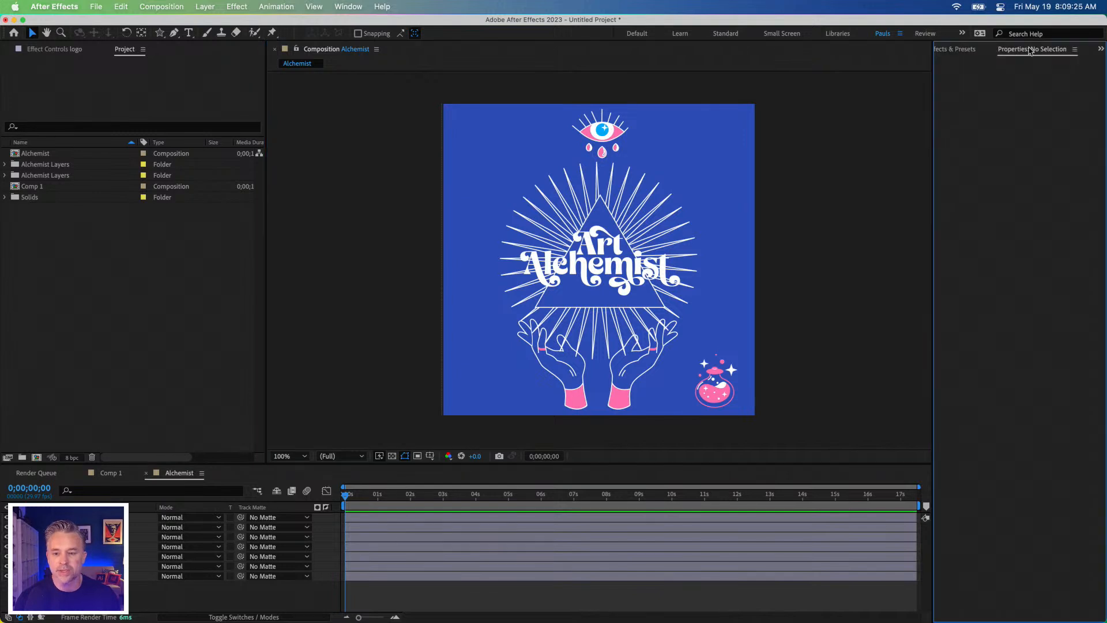
Step: Select the logo layer and move it freehand in the composition to about position 546, 538
left_click(141, 517)
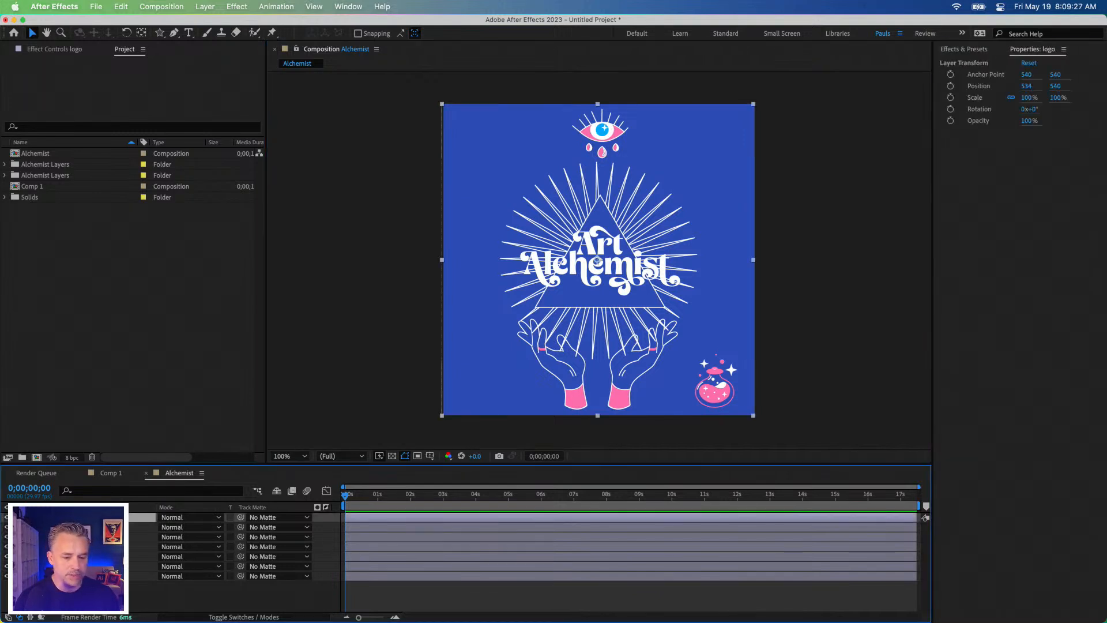
left_click(549, 273)
left_click_drag(575, 269, 567, 257)
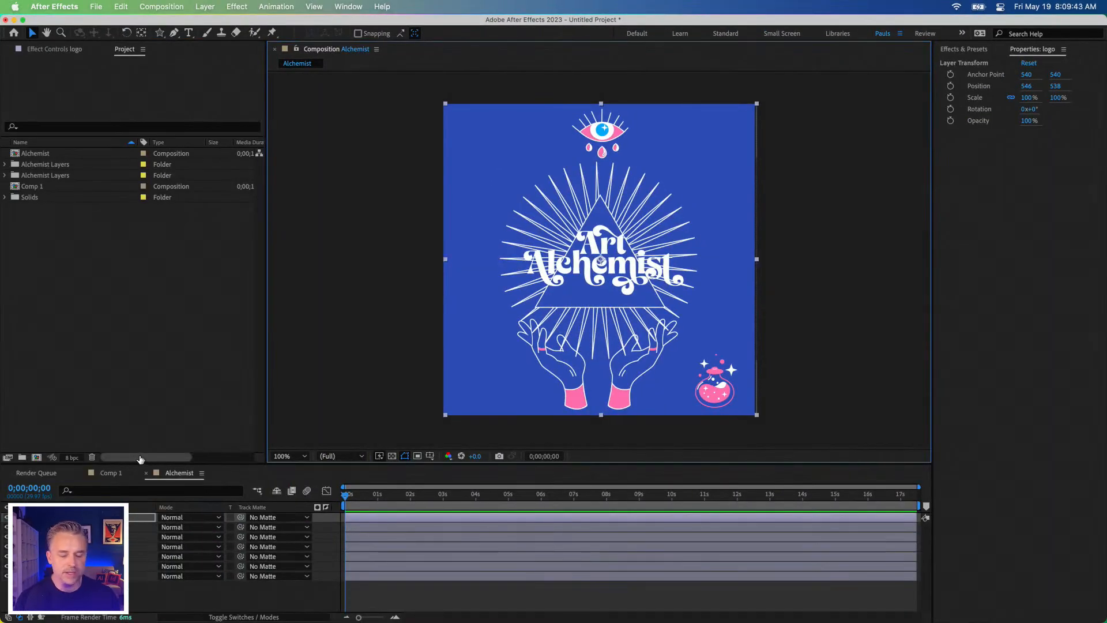
Step: Hide the potion, hands, eye, burst and library layers, and toggle Layer 2's visibility to check the background
left_click_drag(6, 527, 6, 566)
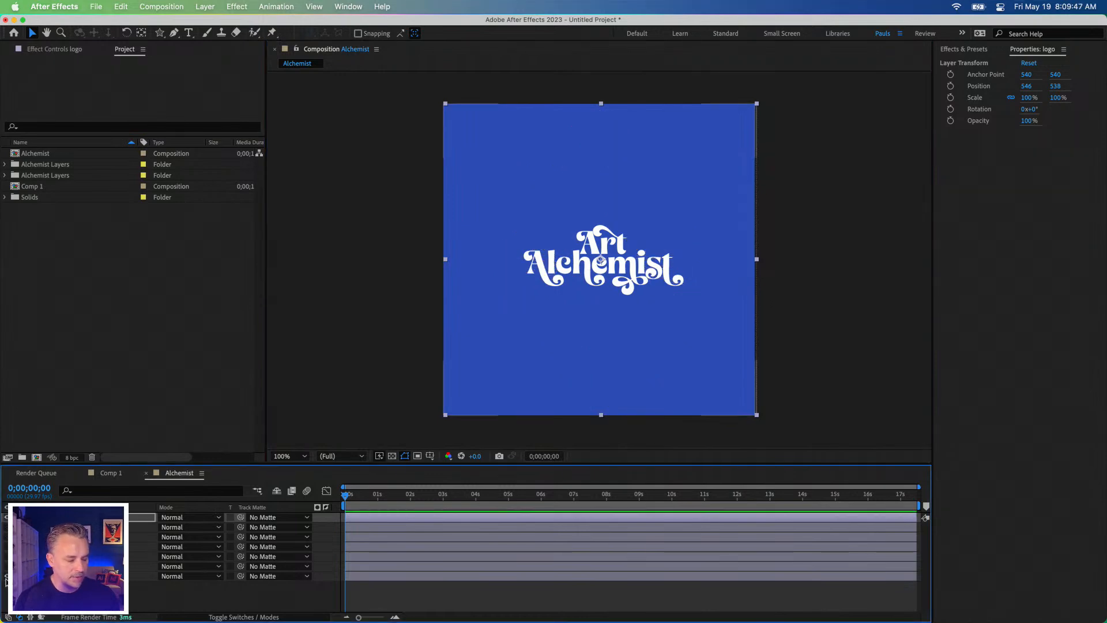
left_click(6, 576)
left_click(6, 576)
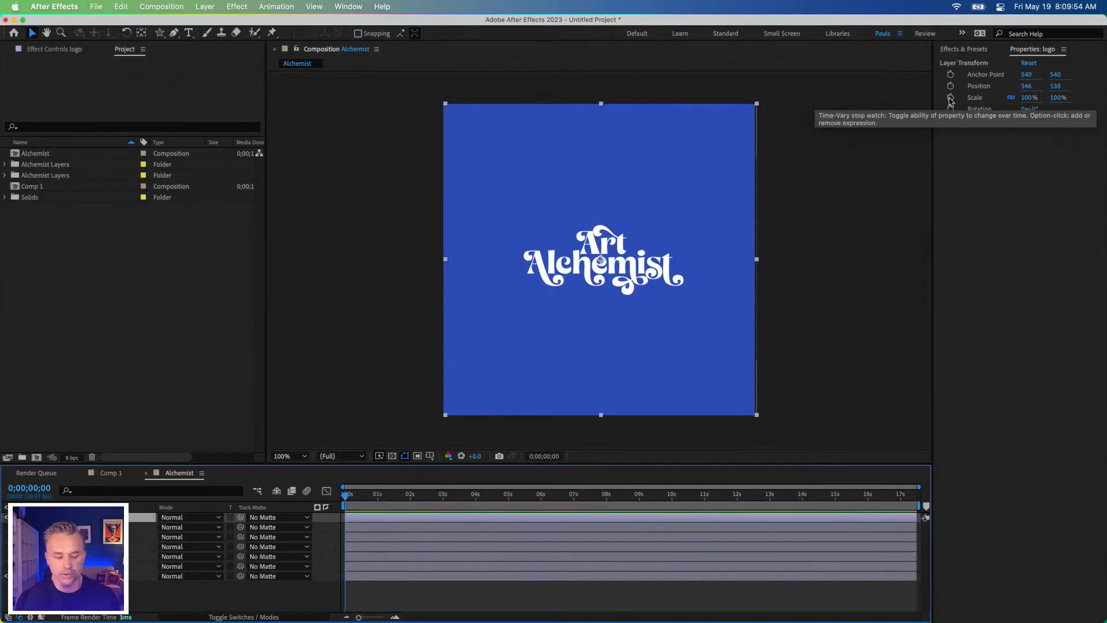
Step: Start Scale keyframing on the logo layer at 0 seconds with 100%, and expand its transform properties in the timeline
left_click(951, 99)
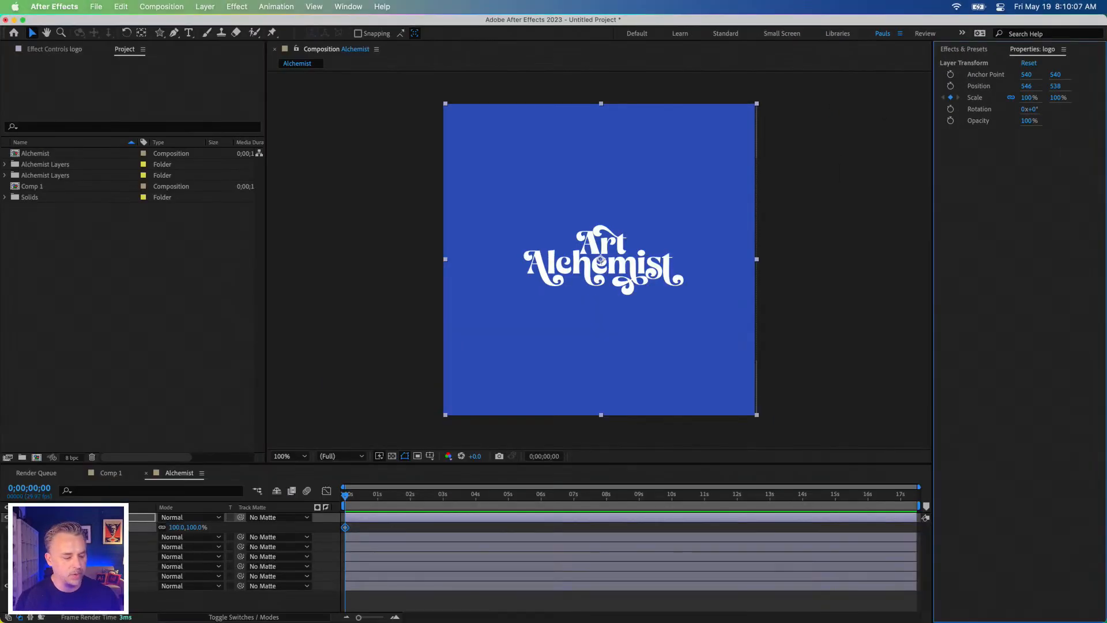
left_click(38, 517)
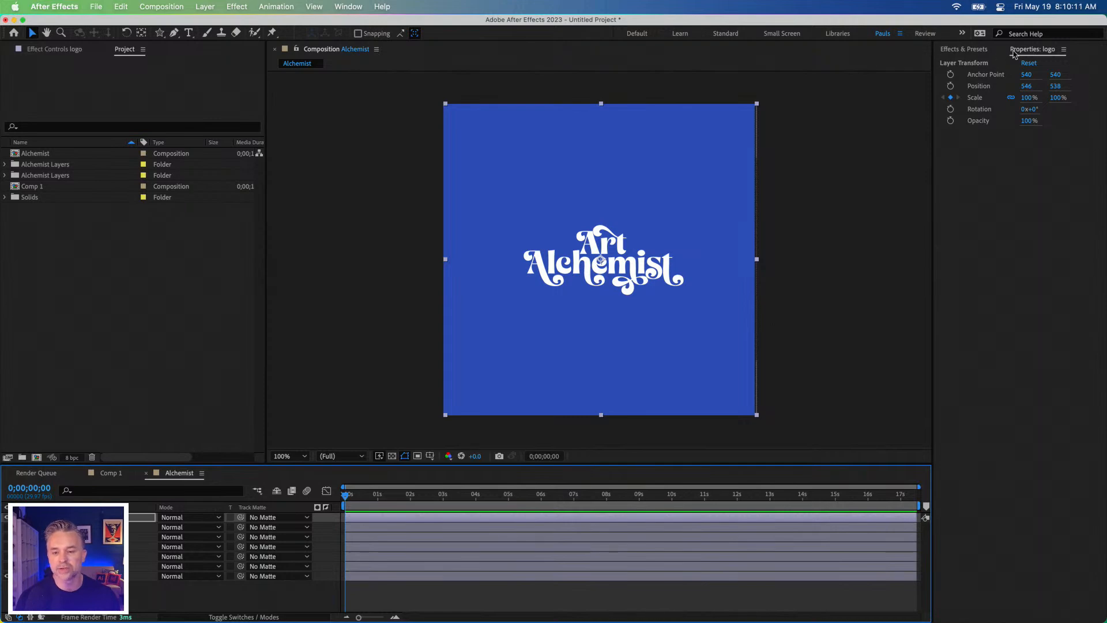
left_click(38, 517)
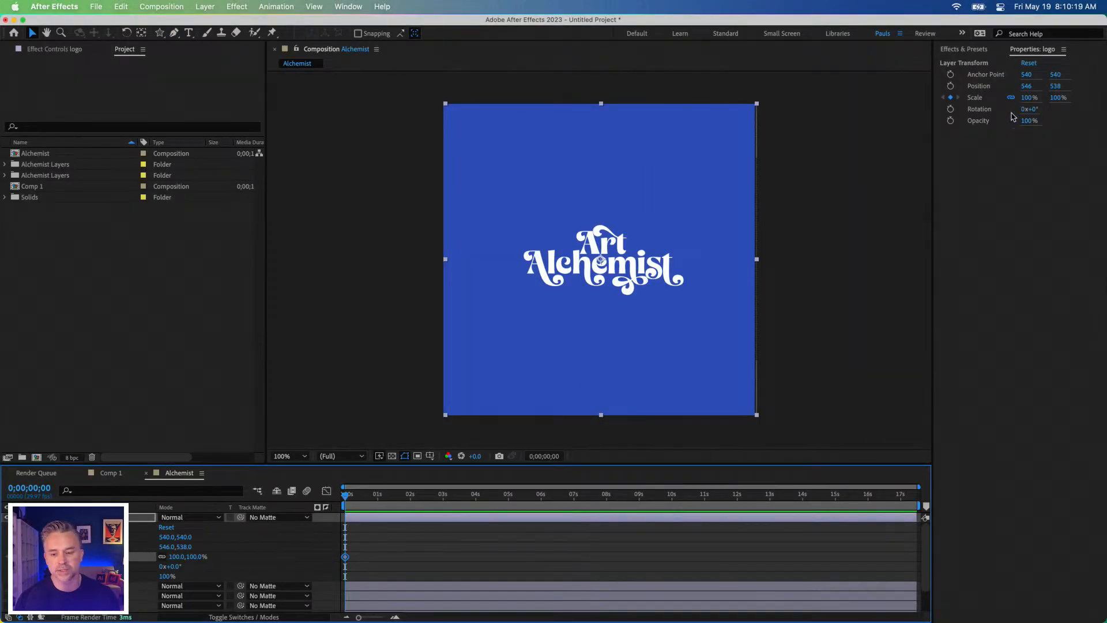
Step: Keyframe the logo layer's Scale at 150% at 0;00;01;00 and at 100% at 0;00;01;26
left_click_drag(346, 500, 377, 511)
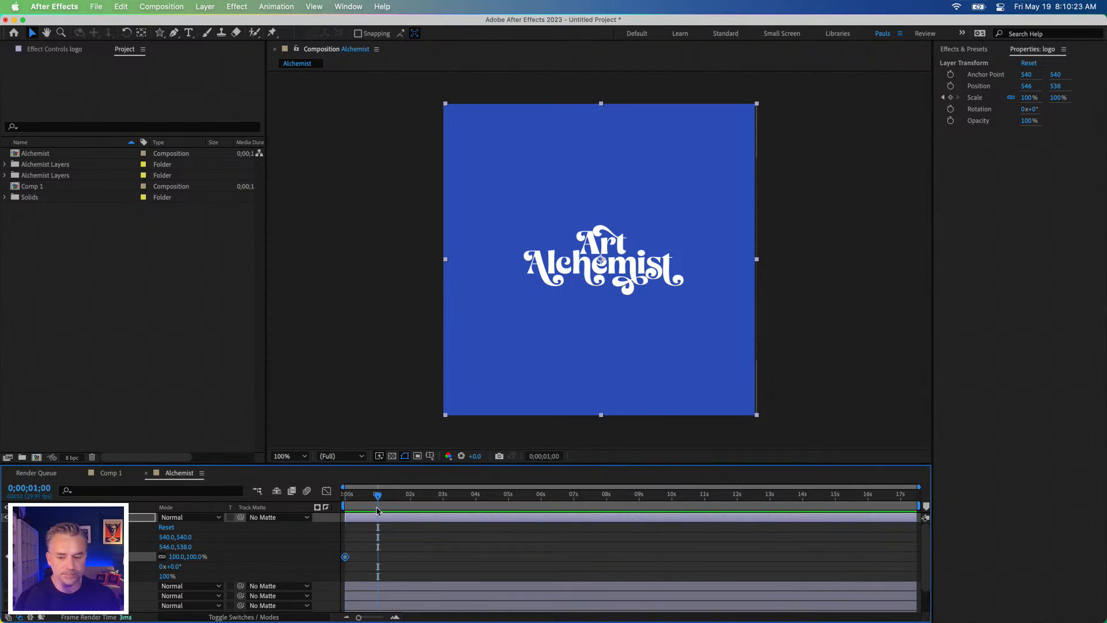
left_click_drag(1026, 98, 1058, 98)
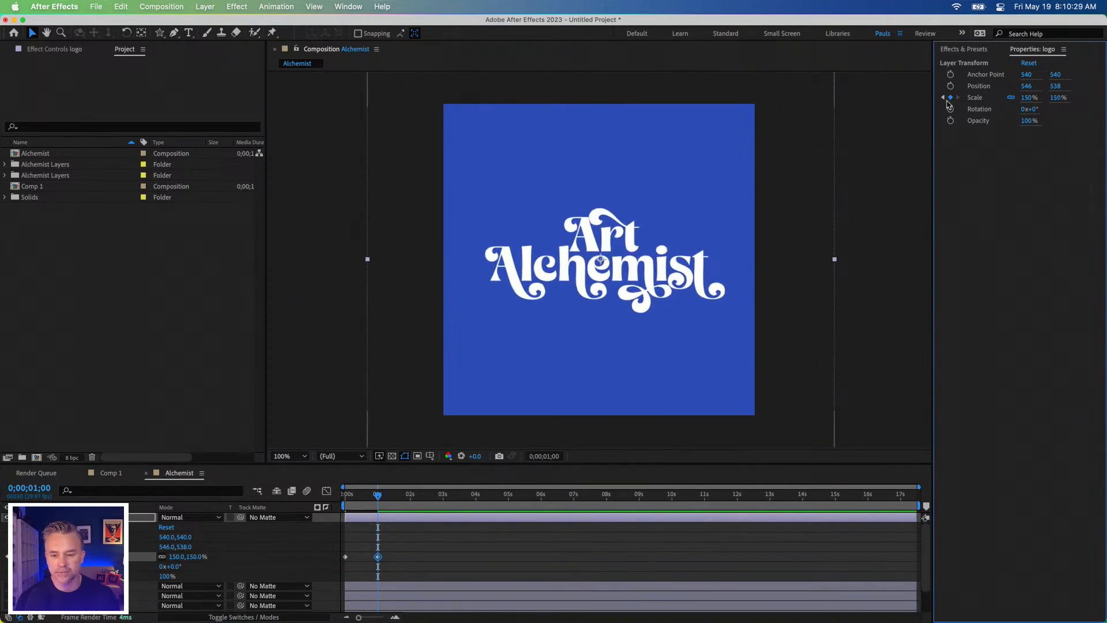
left_click(407, 496)
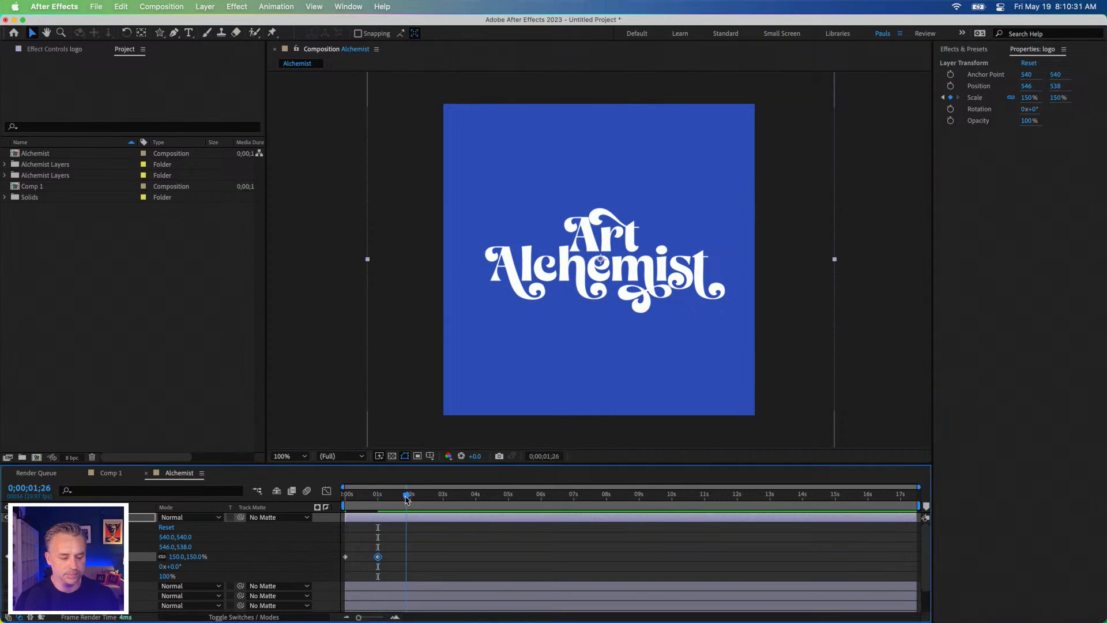
left_click(1026, 97)
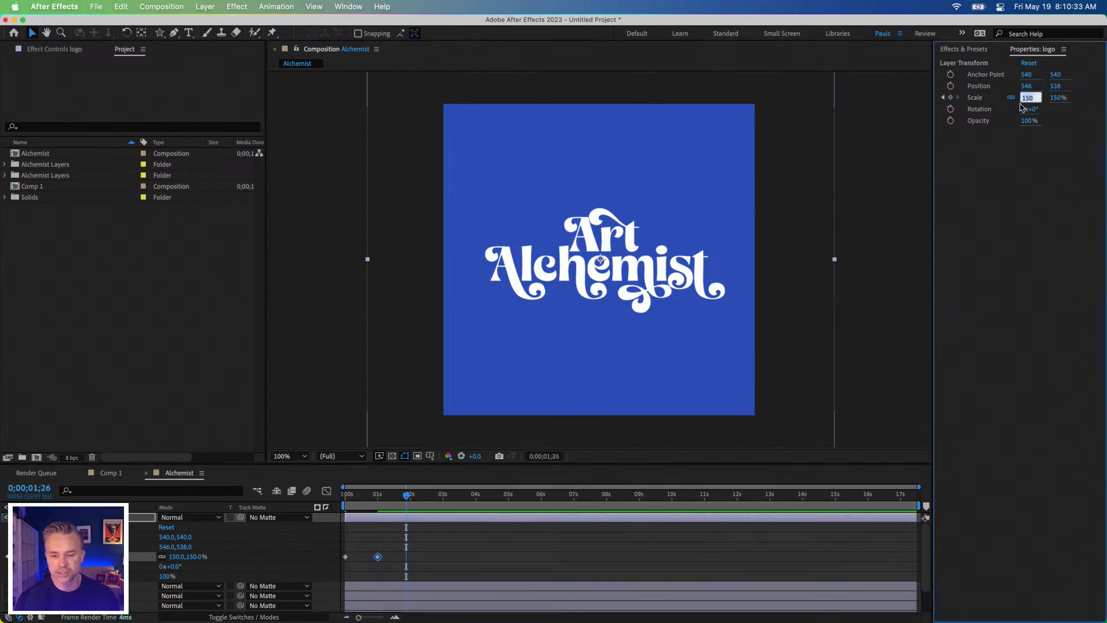
type("100")
key("Return")
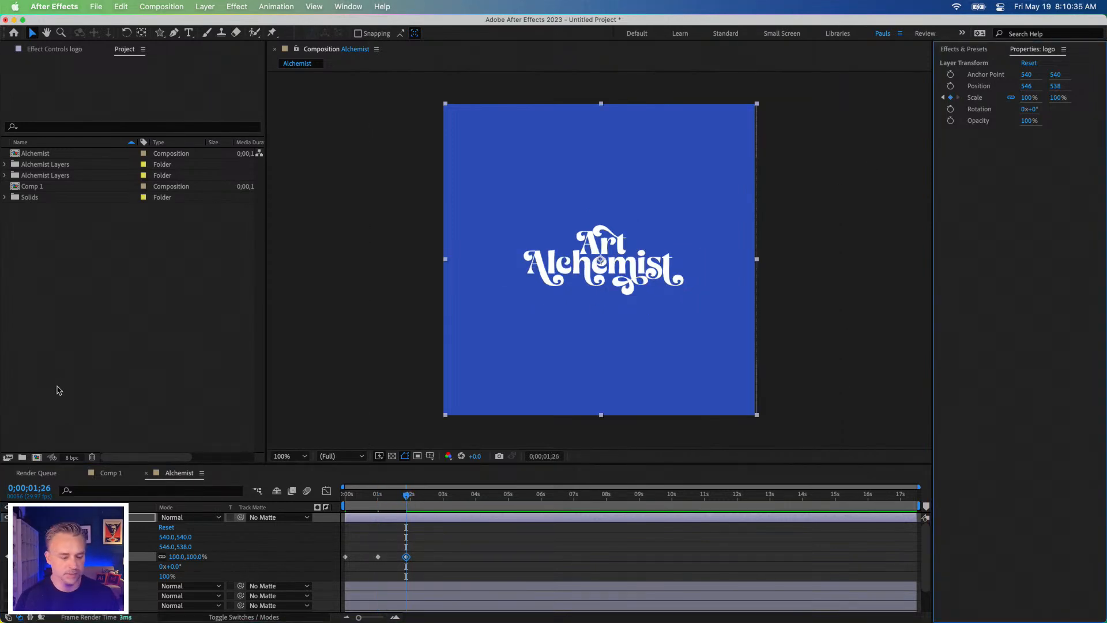
Step: Preview the logo's scale animation from the start of the composition
key("Home")
key("space")
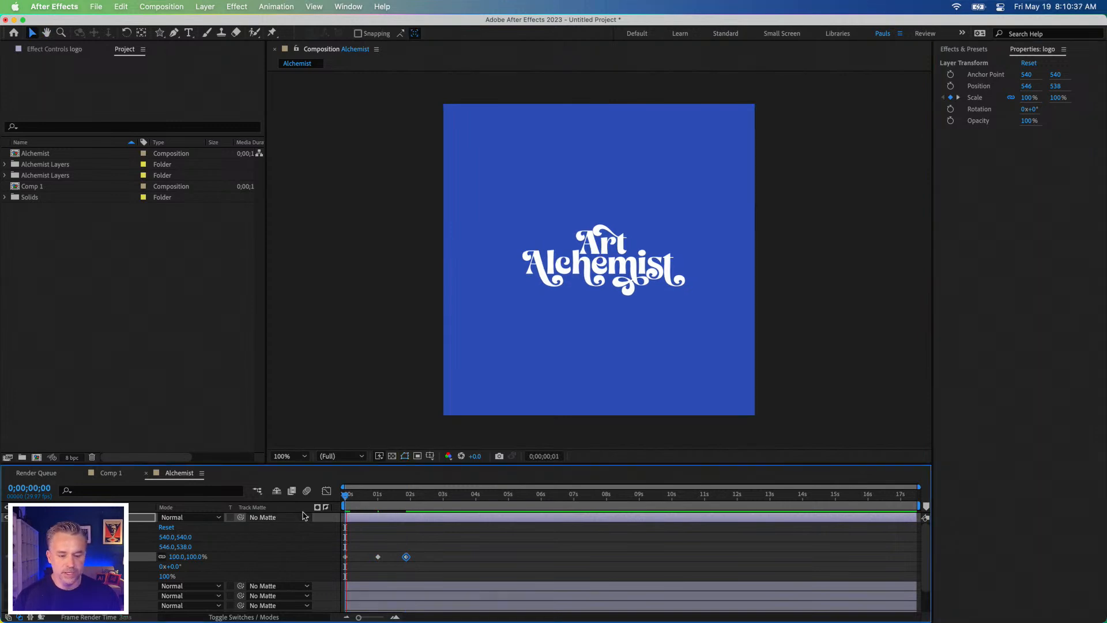
key("space")
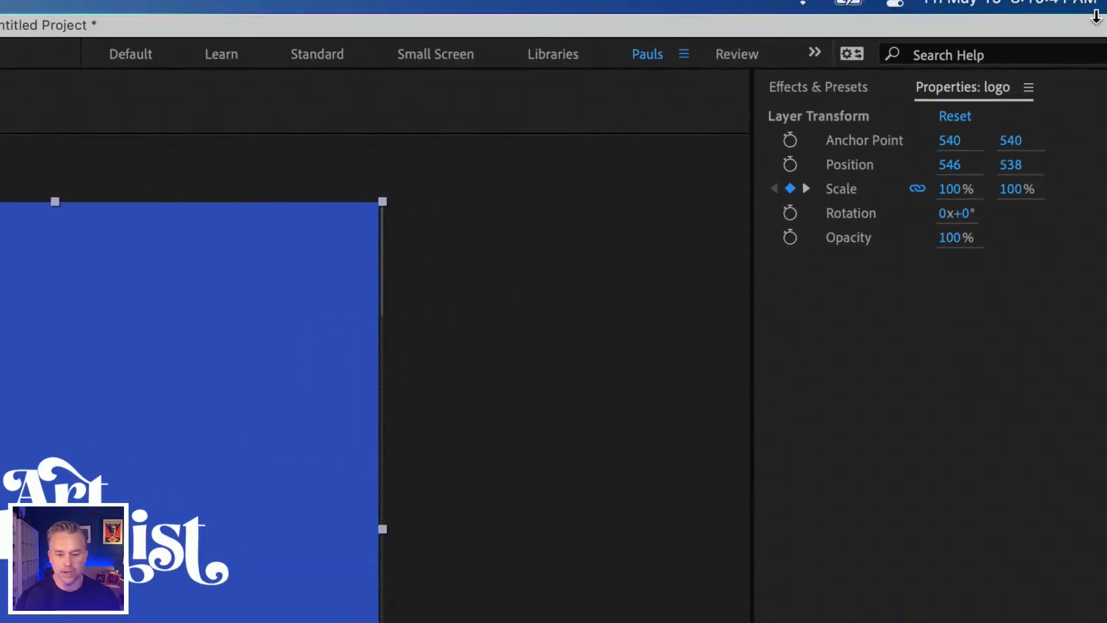
Step: Set the logo layer's Scale keyframe at 0 seconds to 0% and preview the animation
left_click(1024, 98)
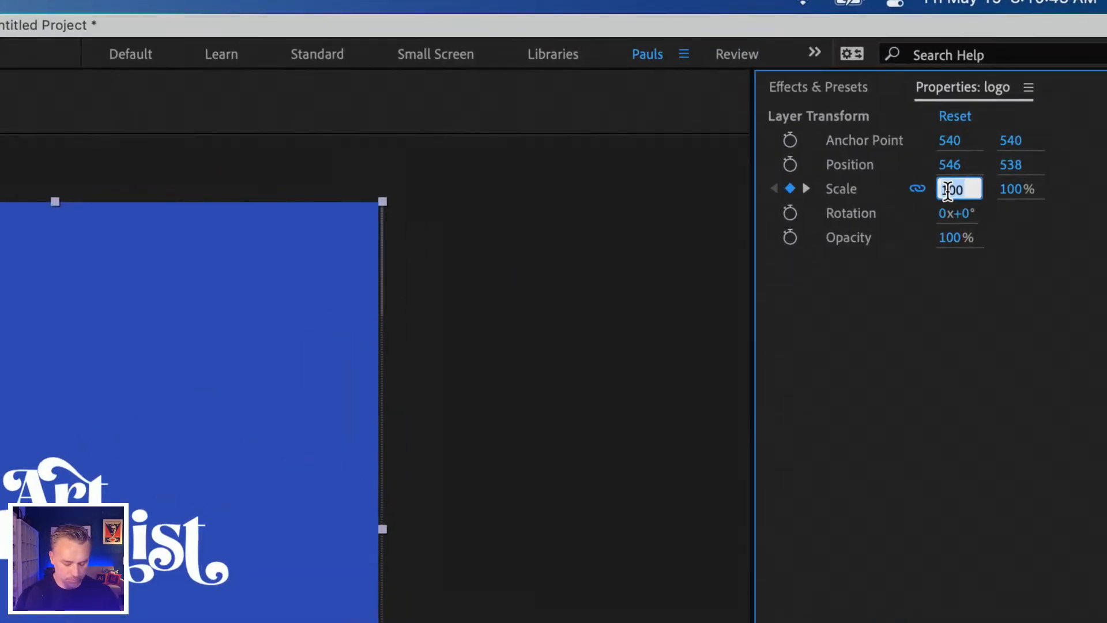
type("0")
key("Return")
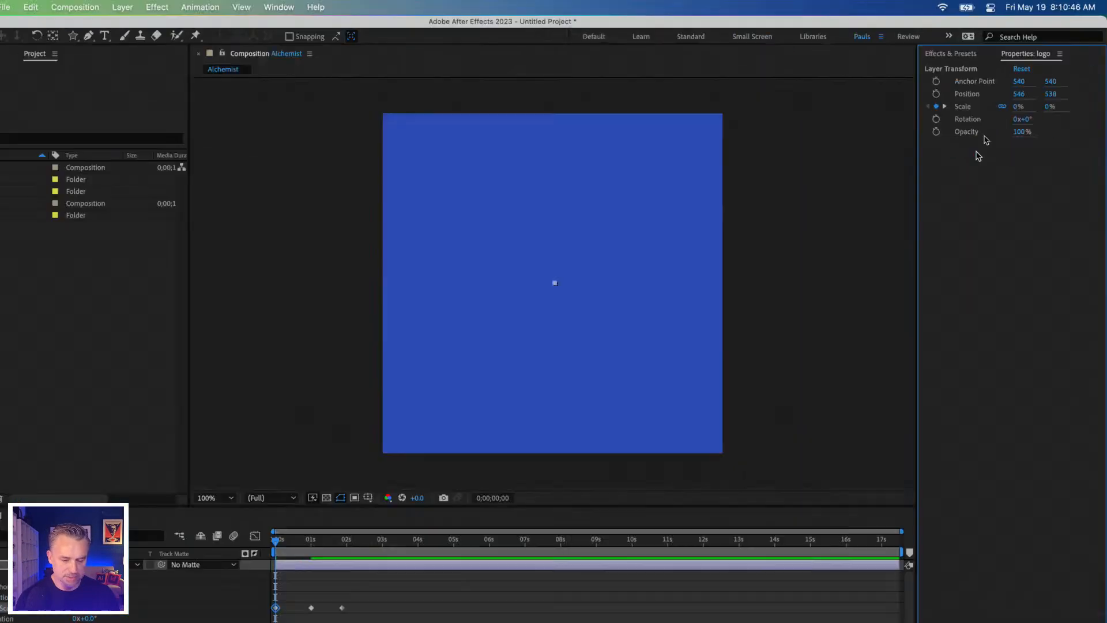
key("space")
key("space")
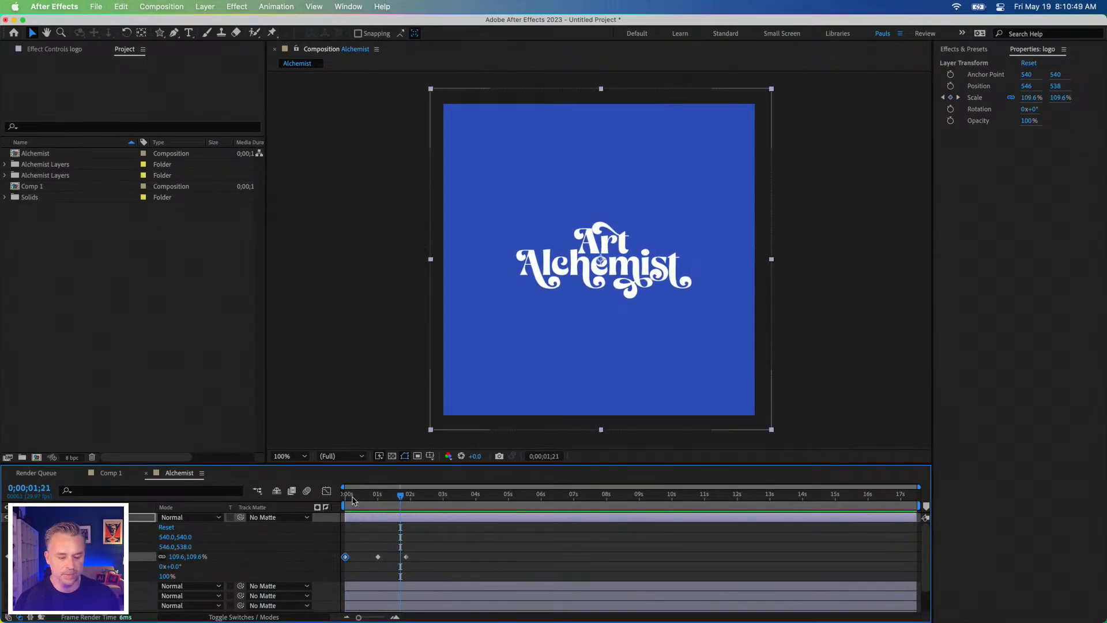
left_click(373, 497)
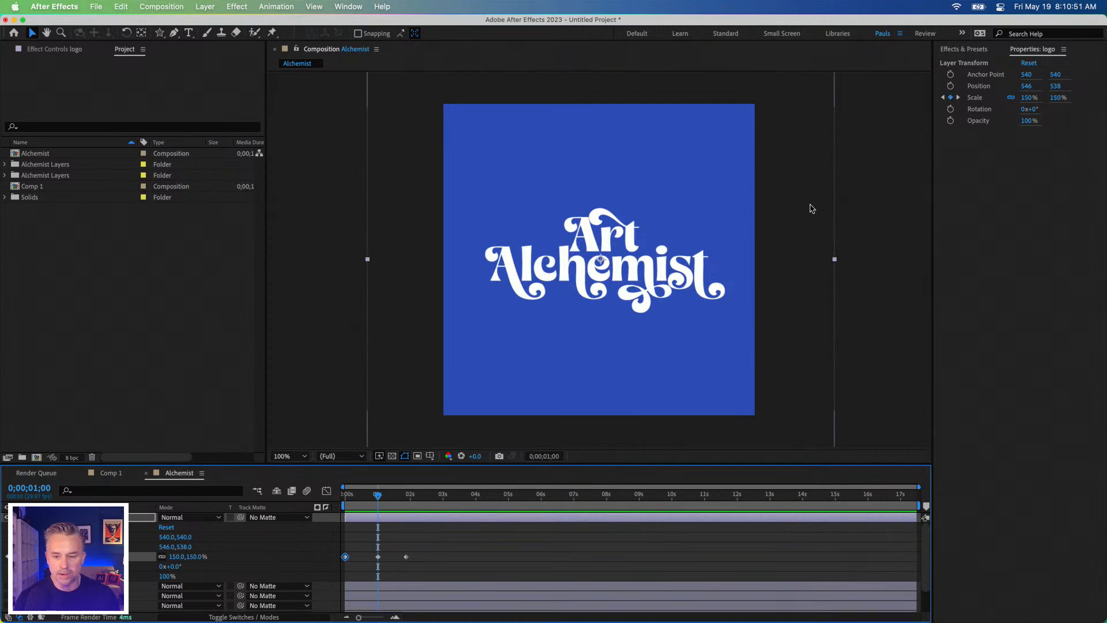
right_click(950, 101)
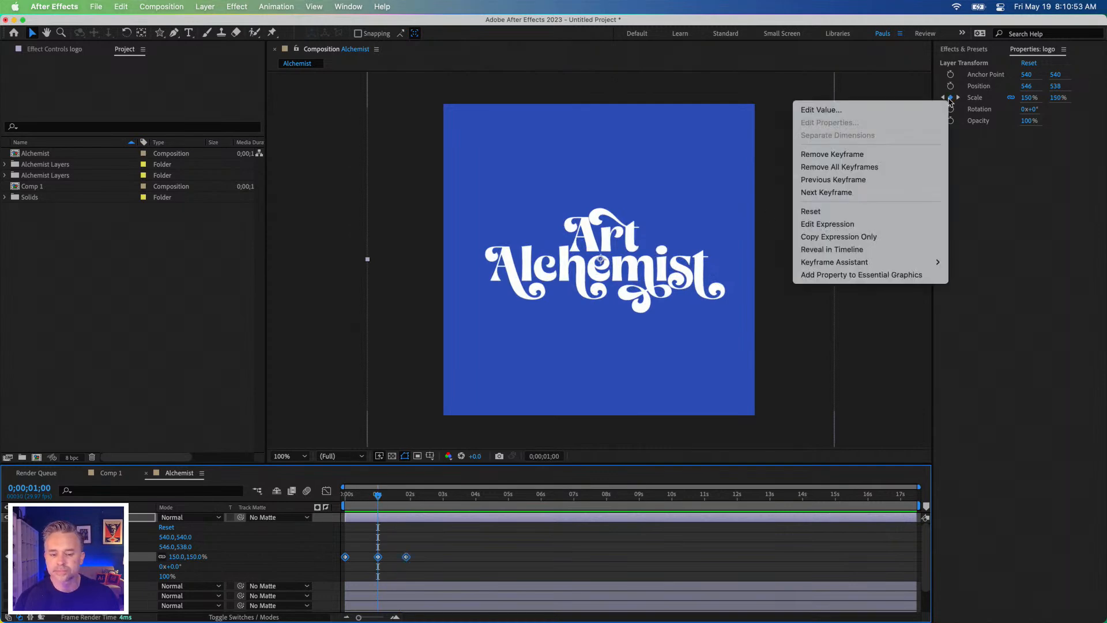
left_click(1072, 202)
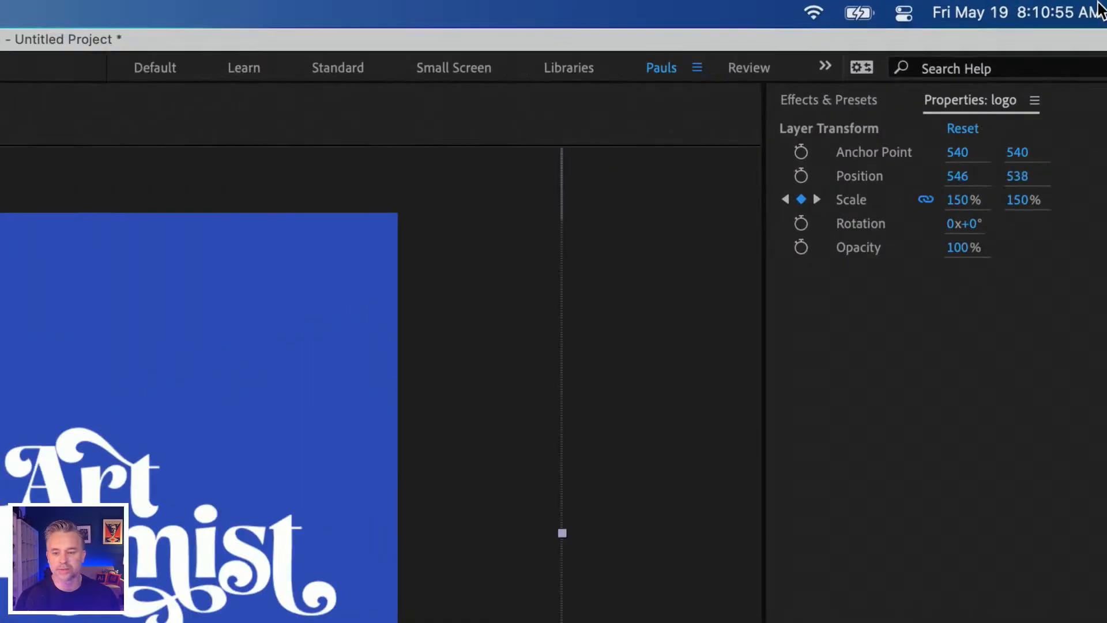
left_click(1098, 7)
left_click(578, 163)
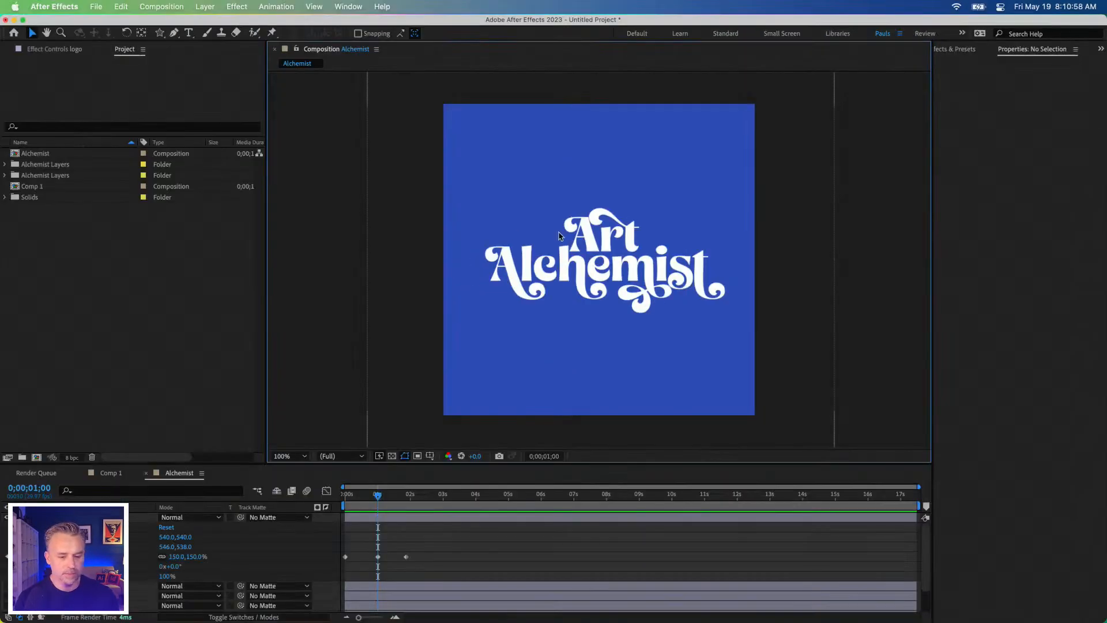
Step: Apply Easy Ease to all of the logo layer's Scale keyframes
left_click(561, 255)
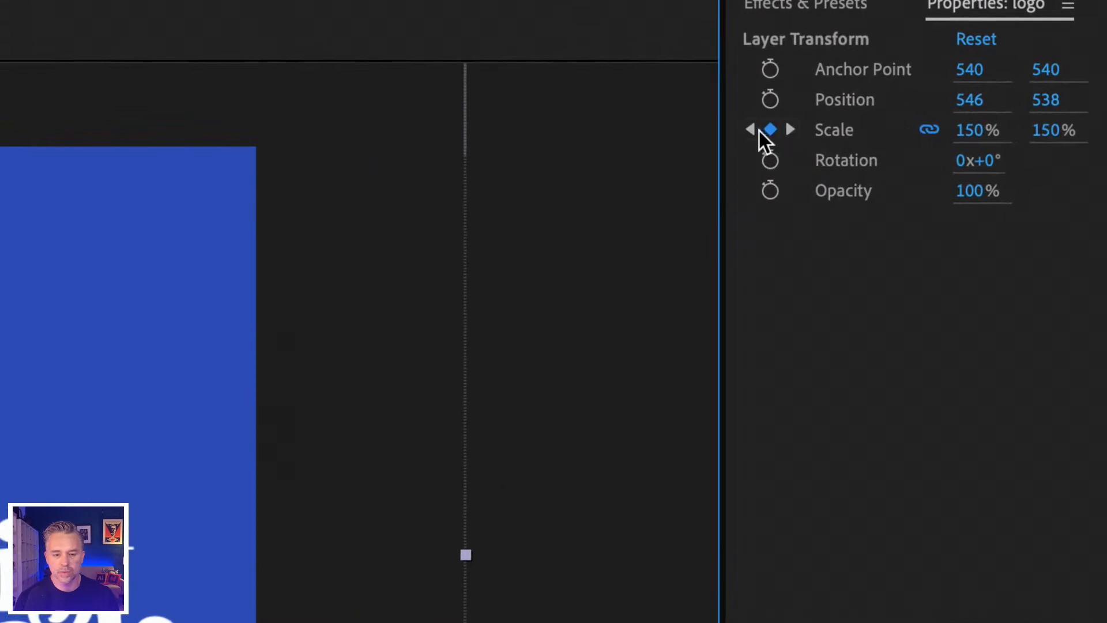
right_click(950, 97)
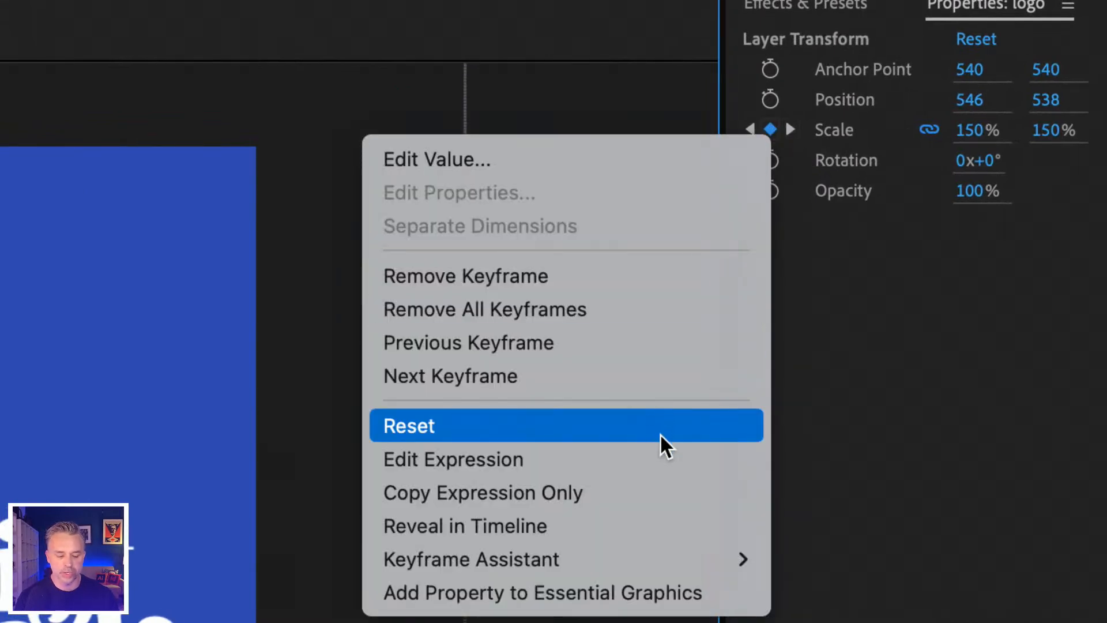
mouse_move(625, 562)
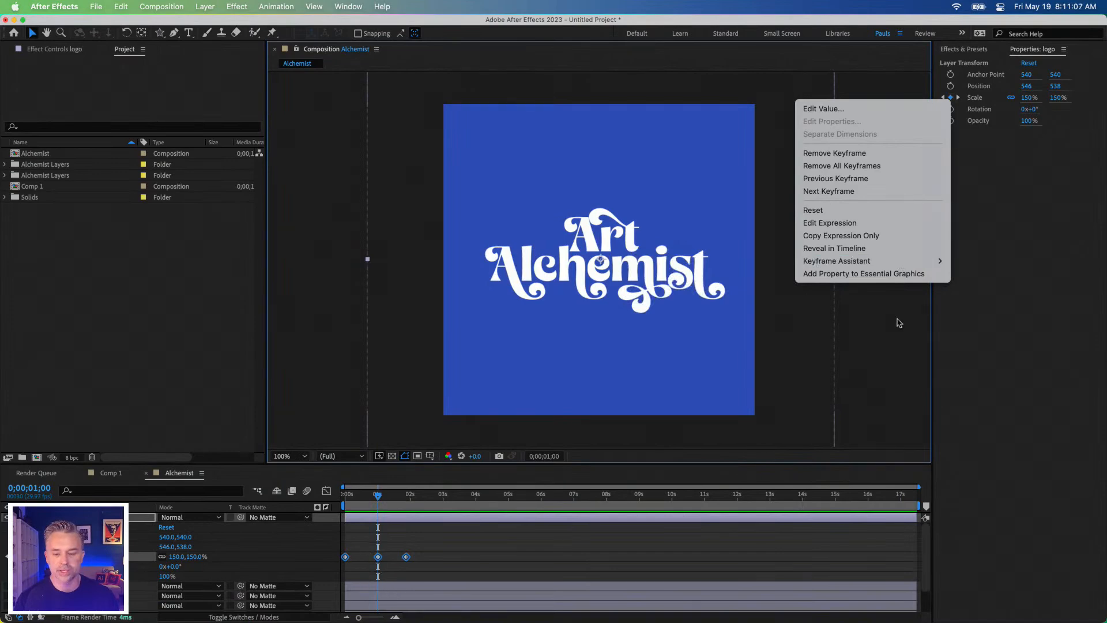
mouse_move(869, 262)
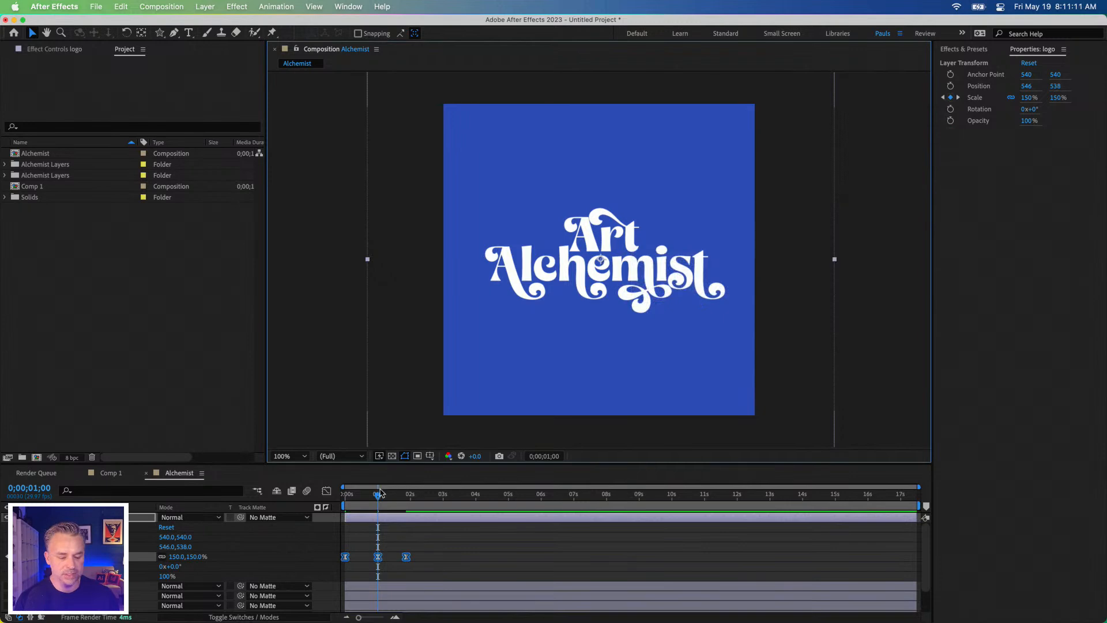
Step: Preview the eased logo scale animation from the start of the composition
left_click(359, 543)
left_click_drag(366, 495, 281, 497)
key("space")
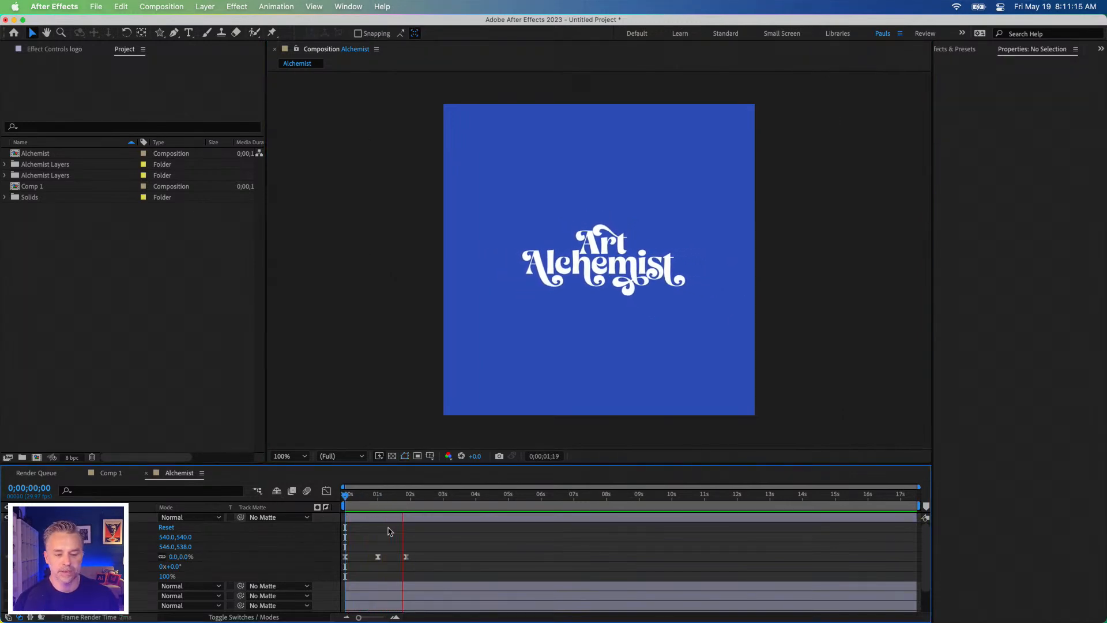
key("space")
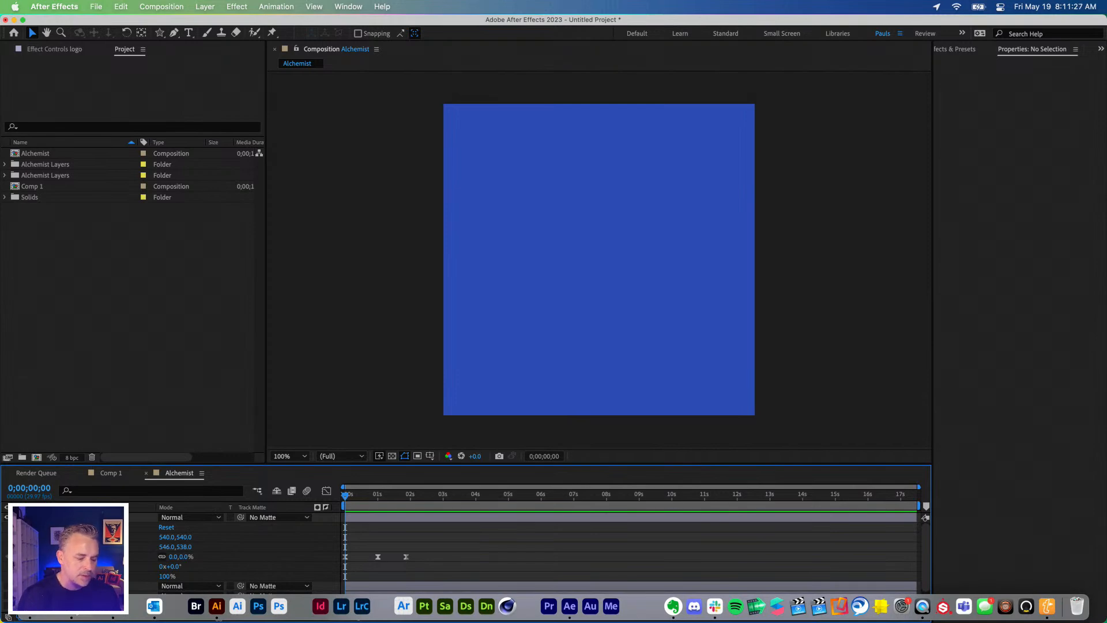
Step: Switch to Creative Cloud, check the Video apps and the available updates, and minimize its window
left_click(72, 606)
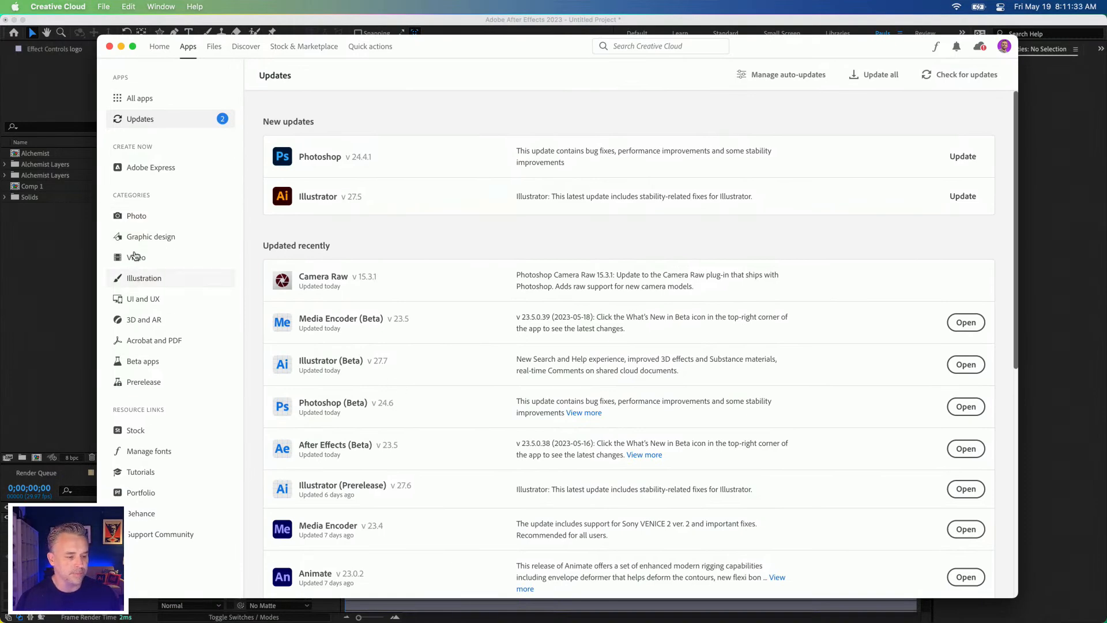
left_click(133, 259)
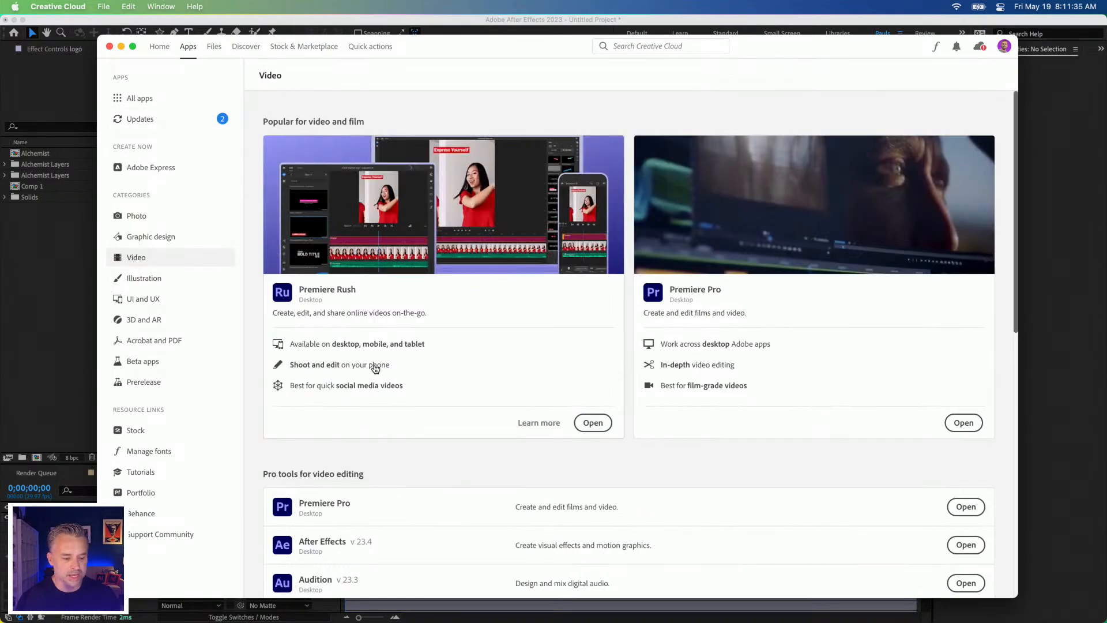
scroll(375, 364, "down", 3)
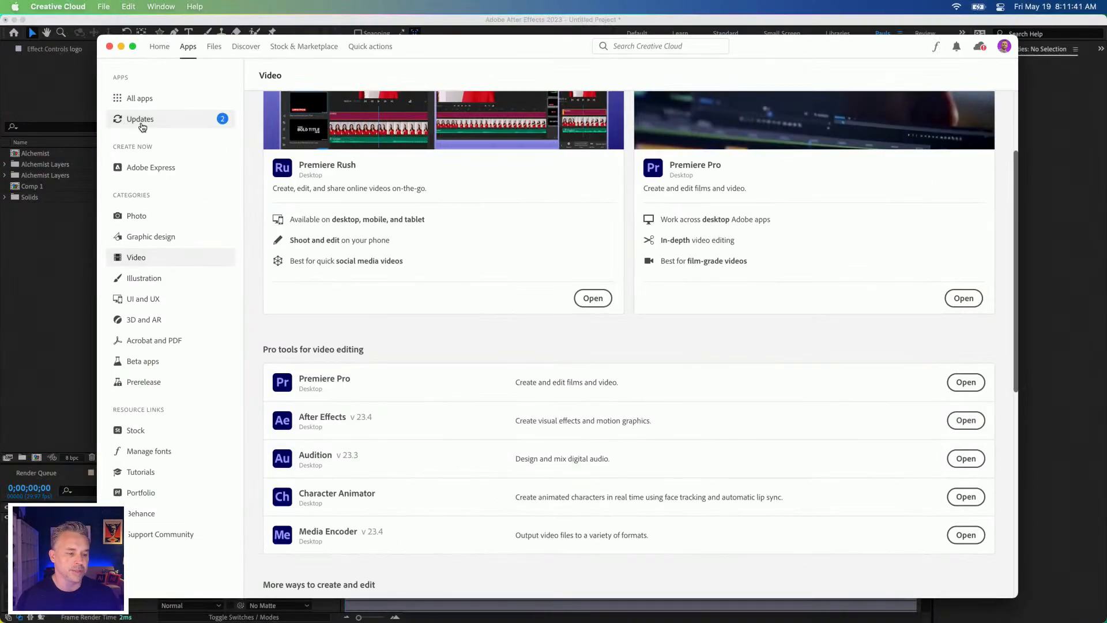
left_click(143, 126)
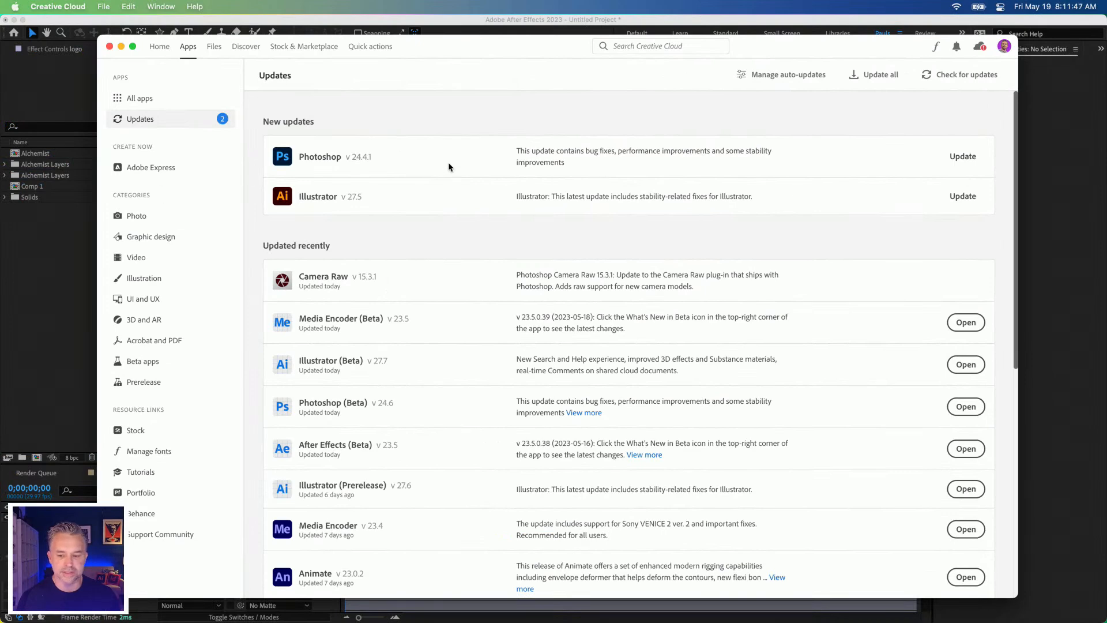
left_click(121, 47)
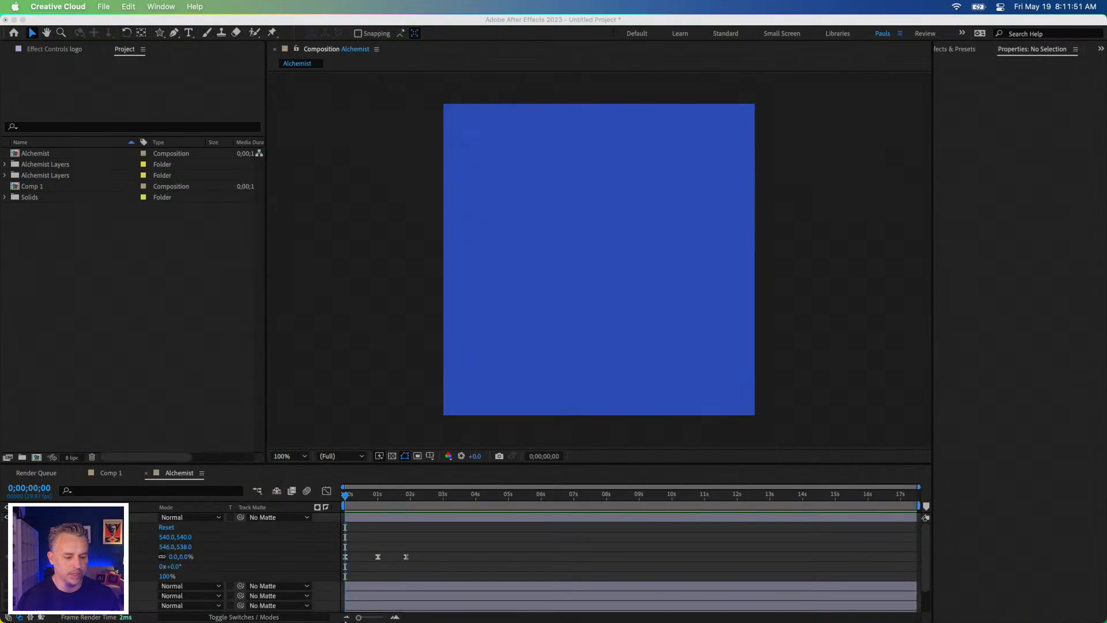
Step: Return to After Effects and replay the logo animation
left_click(346, 496)
key("space")
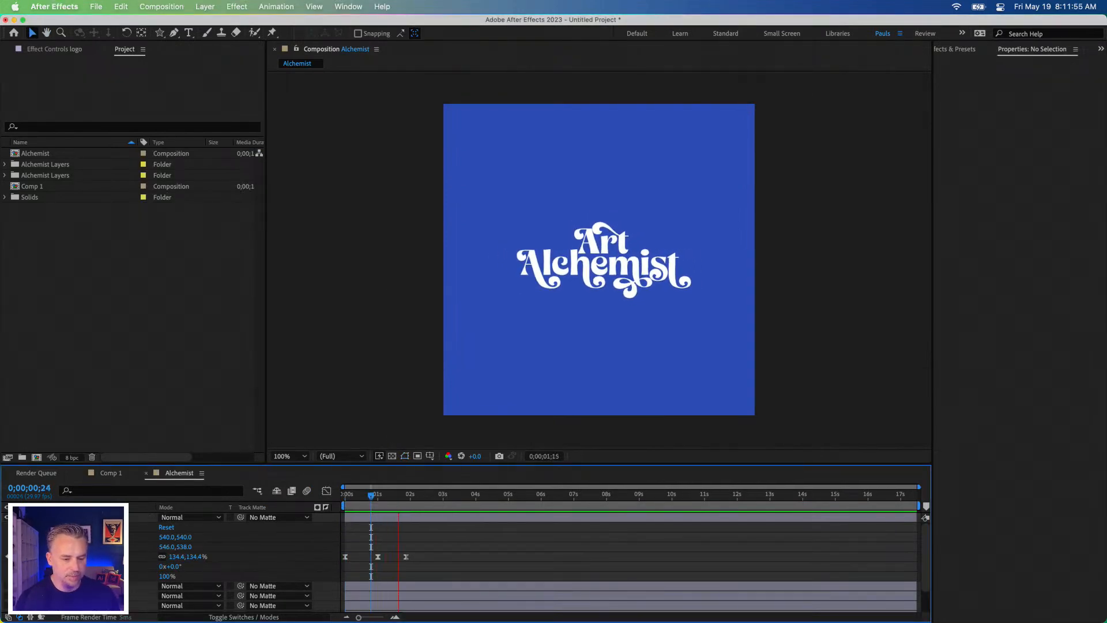
key("space")
Step: Collapse the logo layer's properties in the timeline and make the potion and hands layers visible
left_click(86, 517)
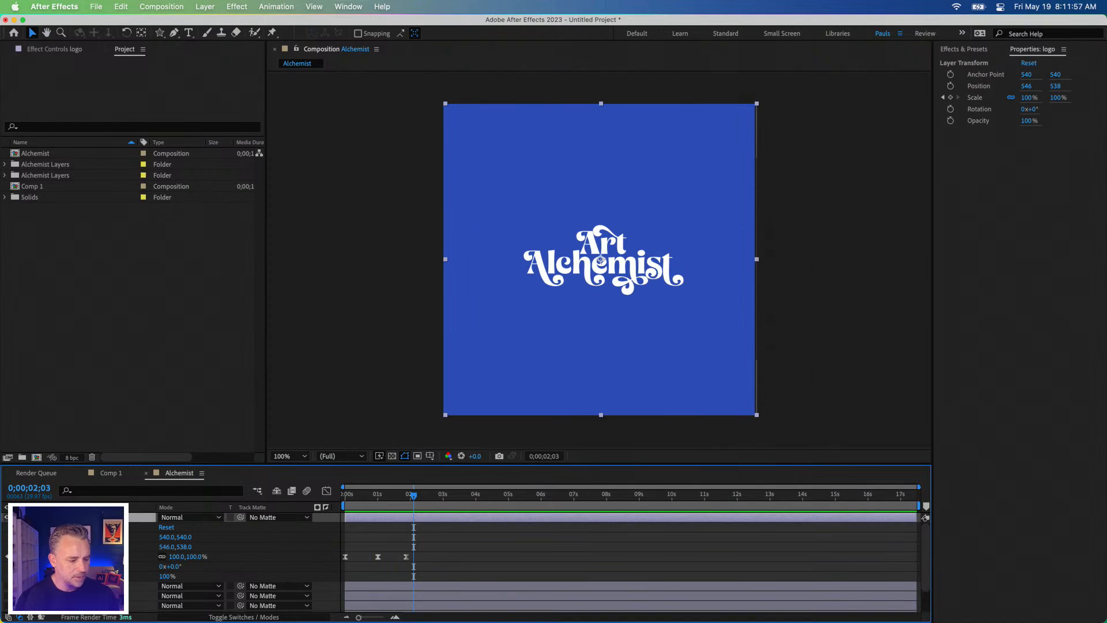
key("u")
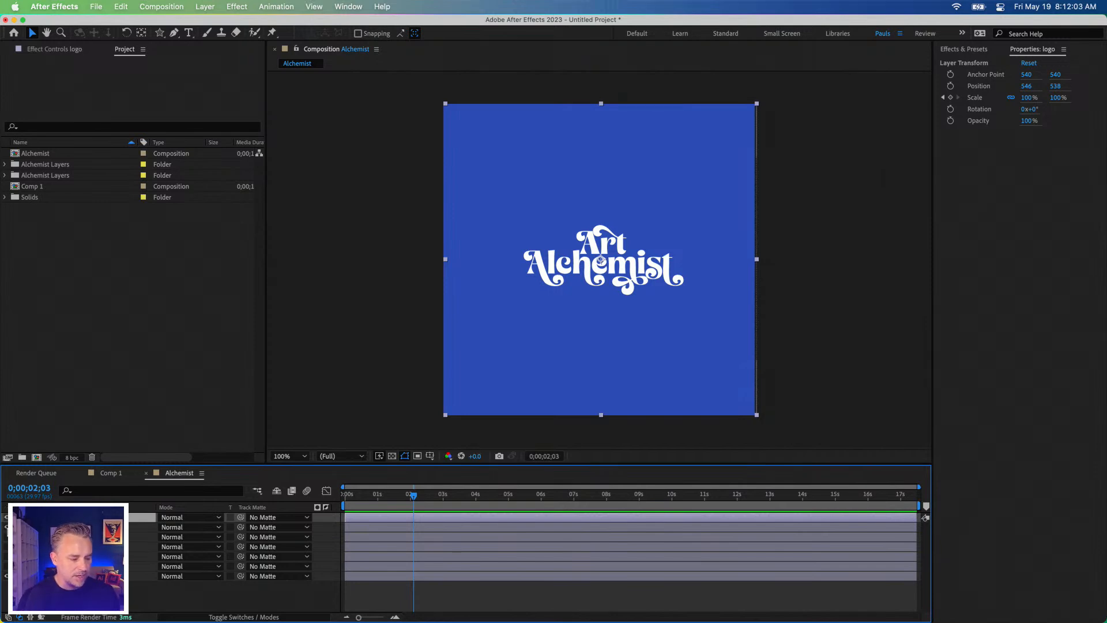
left_click(7, 527)
left_click(7, 536)
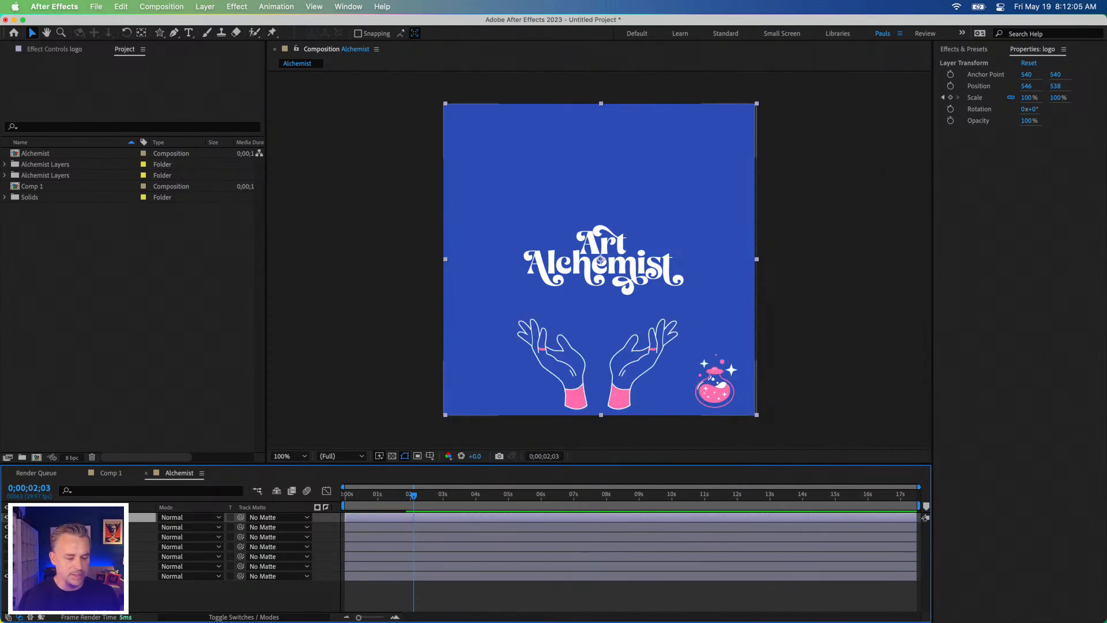
Step: Select the hands layer, return to 0 seconds, and set the Alchemist composition's duration to 0;00;10;00
left_click(75, 537)
left_click_drag(369, 494, 302, 502)
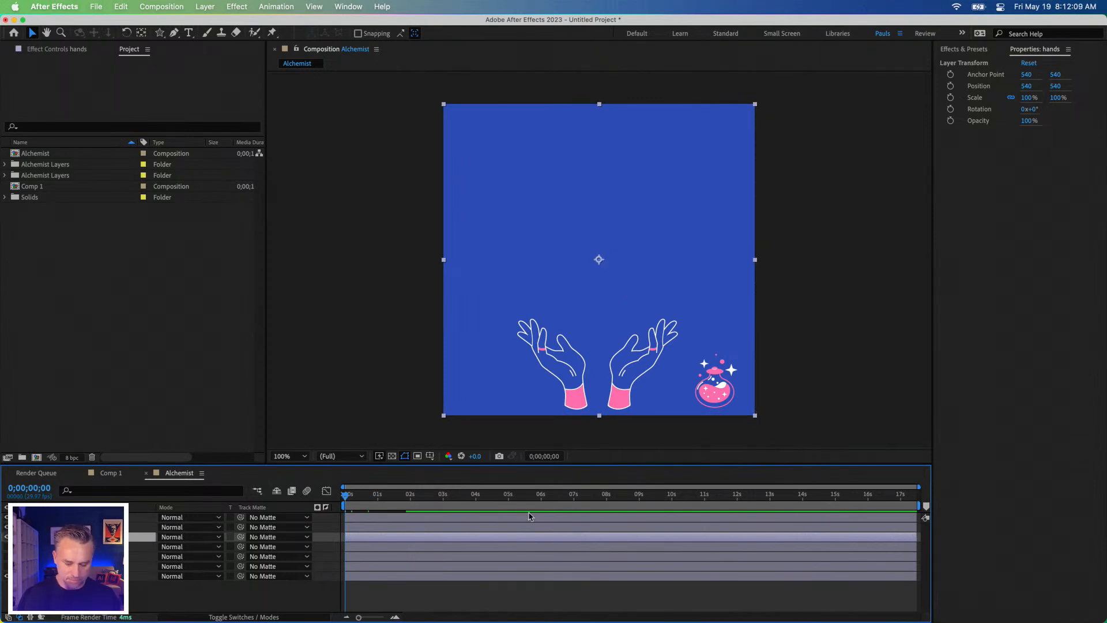
key("super+k")
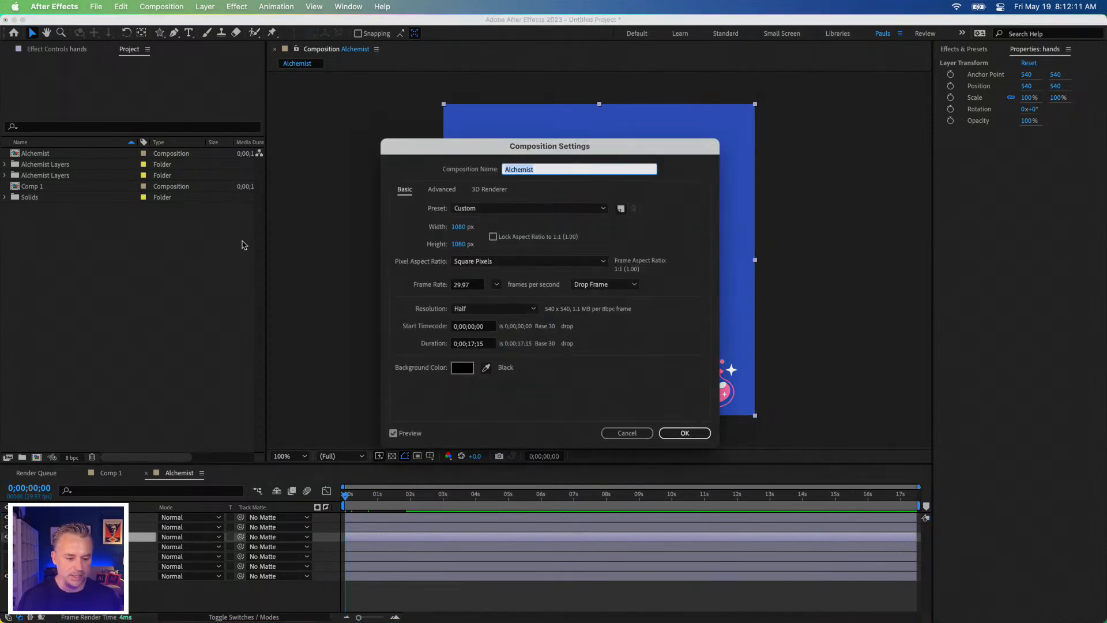
left_click(472, 344)
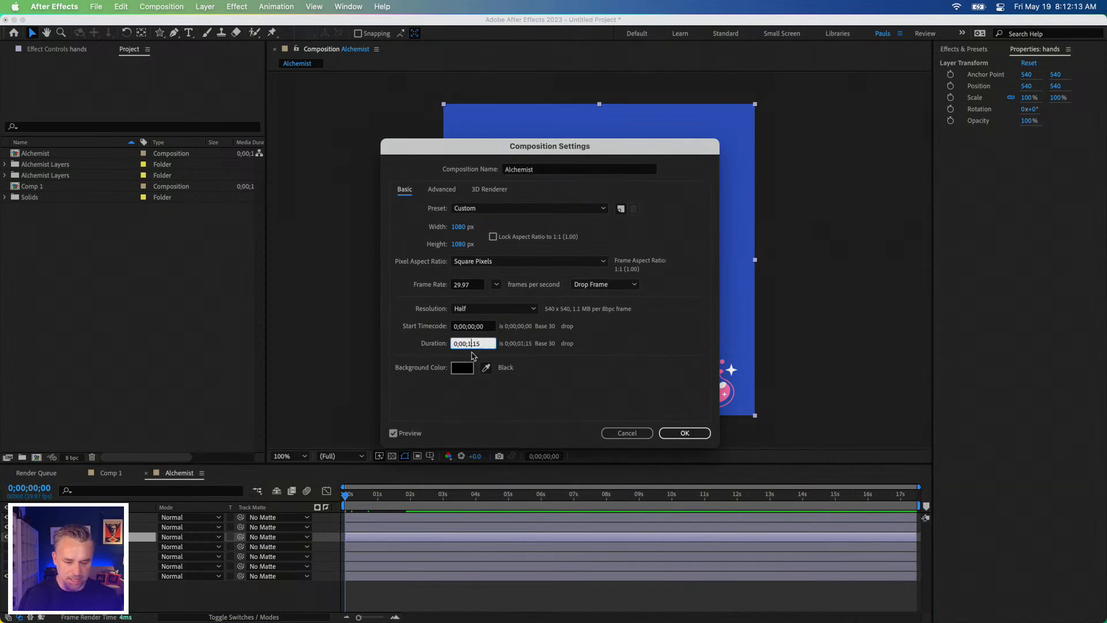
type("0")
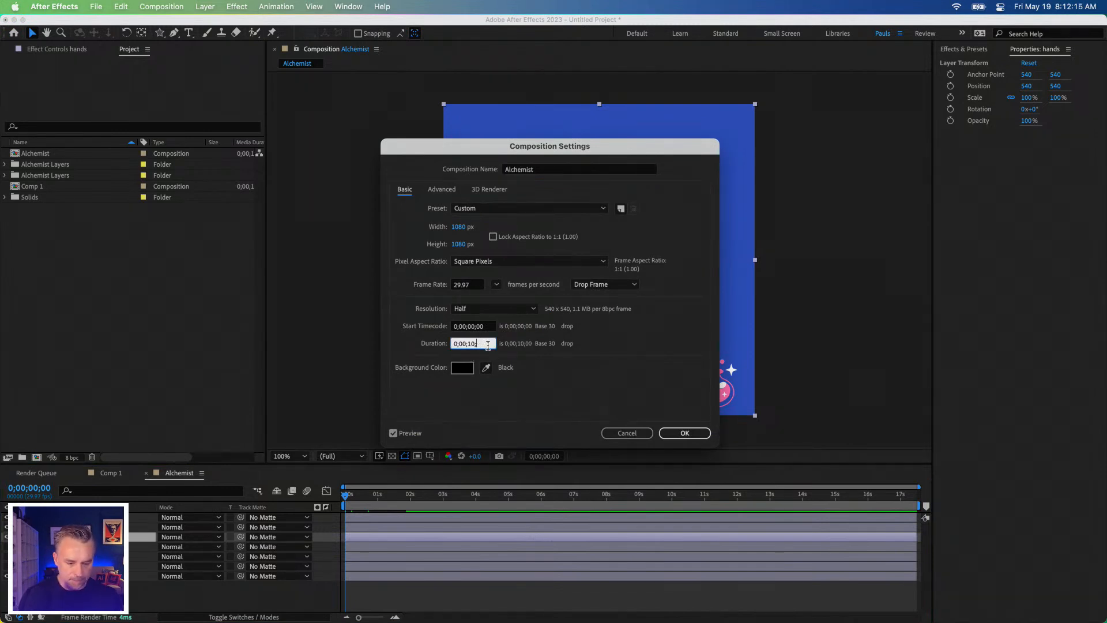
key("Return")
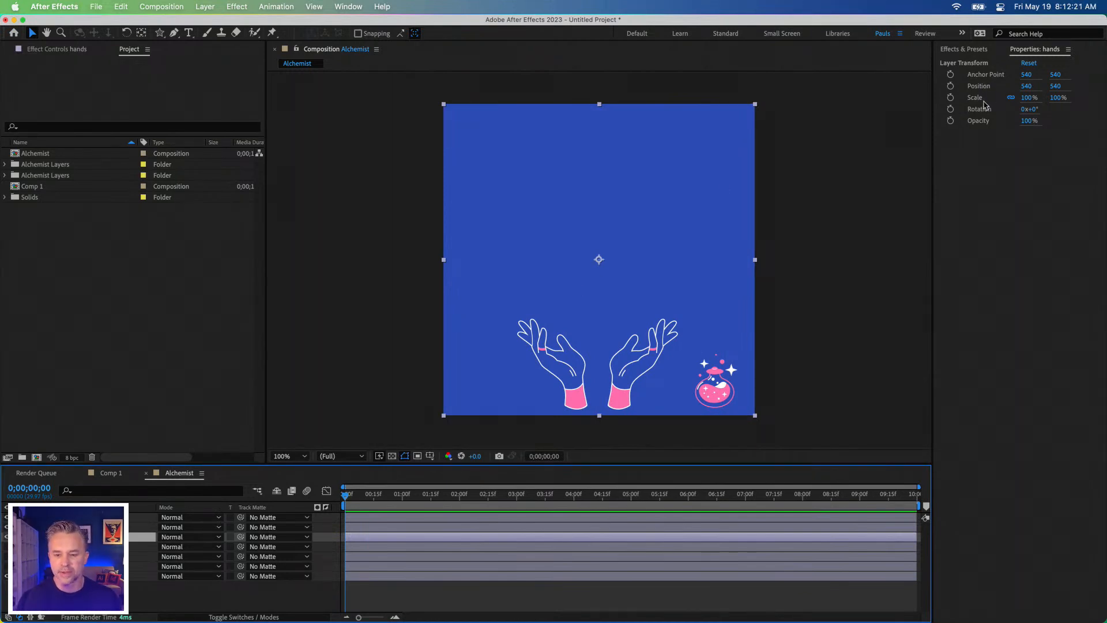
Step: Lower the hands layer to Position 540, 866 and start Position keyframing at 0 seconds
left_click_drag(1027, 86, 1064, 91)
key("super+z")
key("super+z")
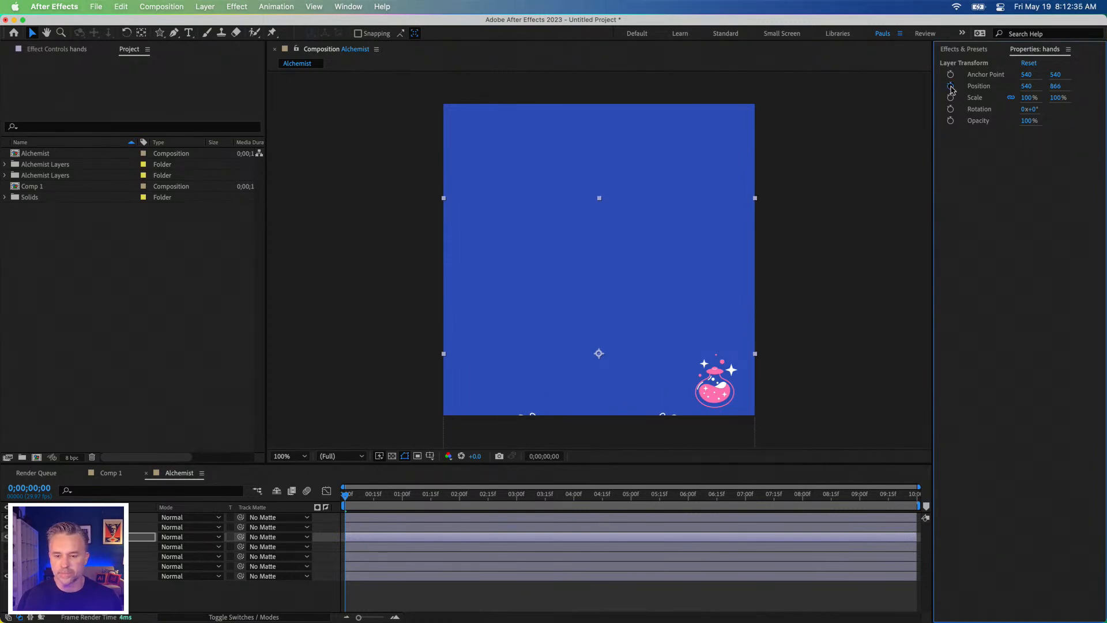
left_click(950, 86)
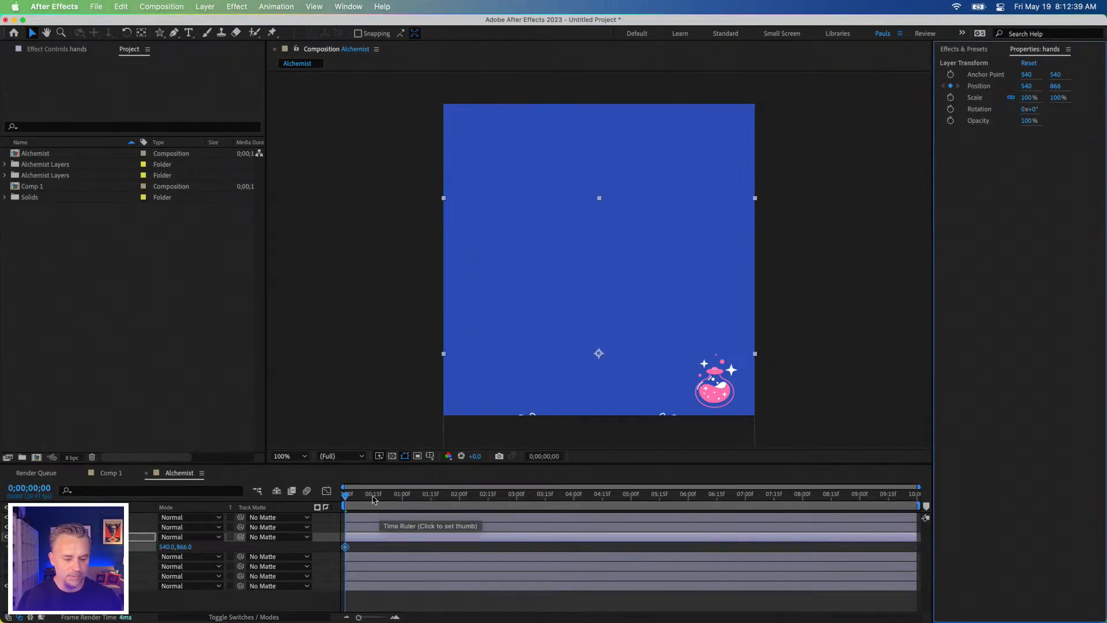
Step: Keyframe the hands layer's Position at 540, 547 at 0;00;00;25
left_click_drag(285, 561, 302, 561)
left_click_drag(391, 499, 393, 499)
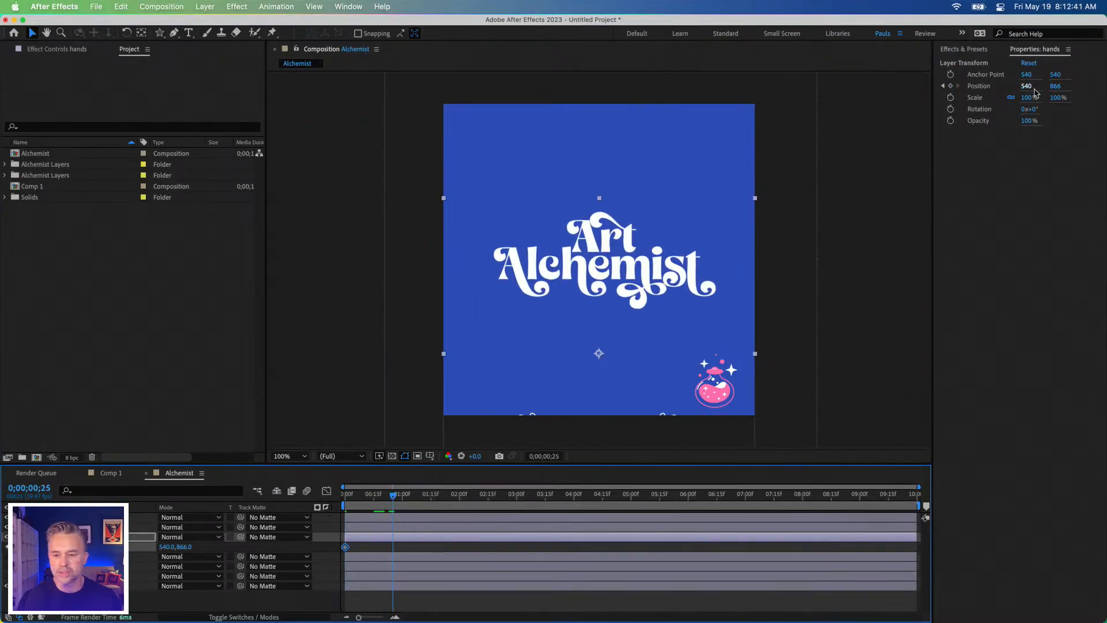
left_click_drag(1055, 86, 862, 96)
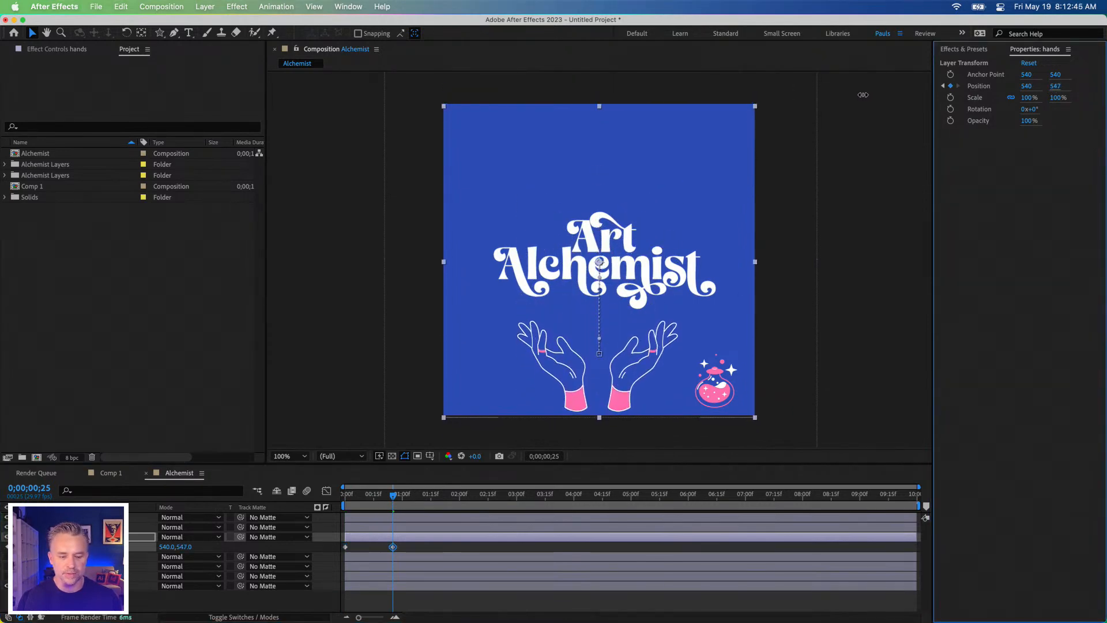
Step: Apply Easy Ease to the hands layer's second Position keyframe and preview the animation from the start
right_click(394, 548)
mouse_move(438, 610)
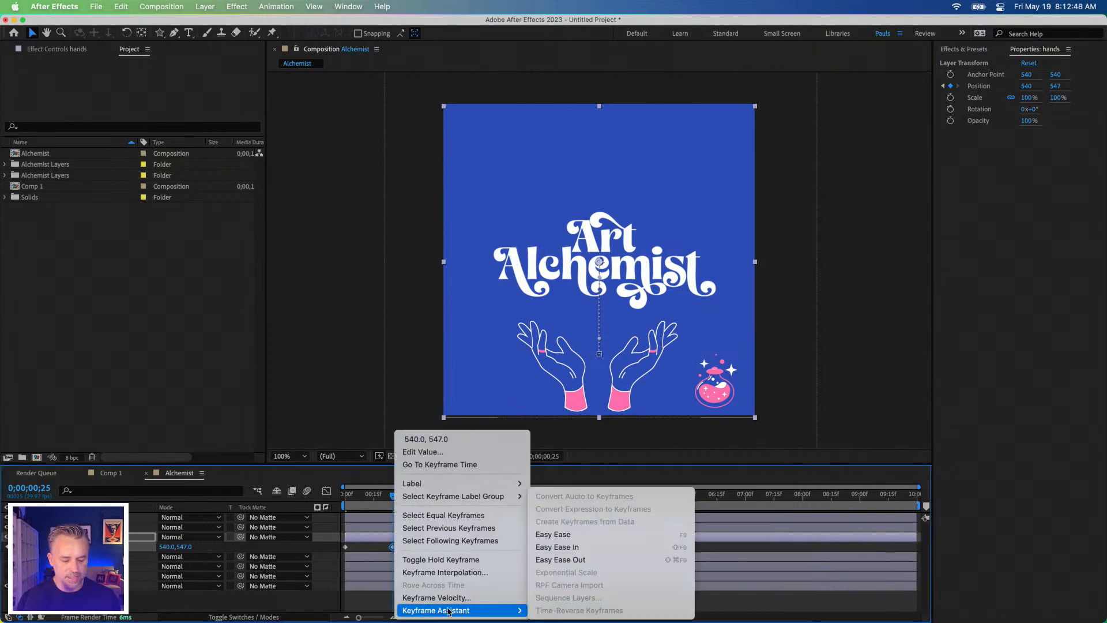
left_click(571, 535)
key("Home")
key("space")
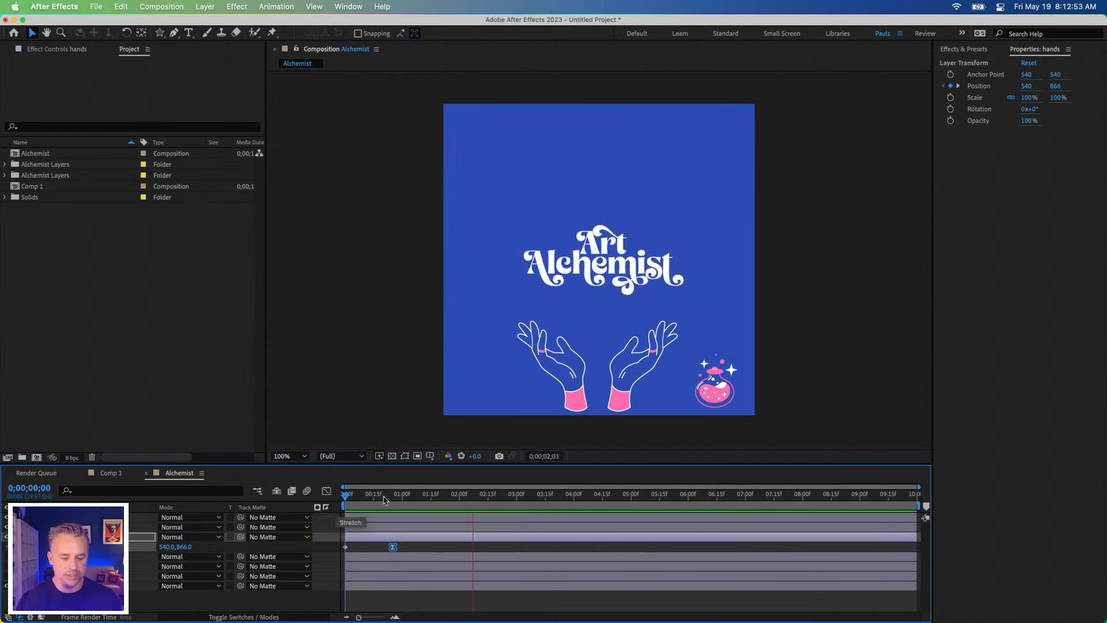
Step: Move the hands layer's second Position keyframe to 0;00;01;00
left_click_drag(386, 494, 405, 545)
left_click_drag(403, 499, 402, 499)
left_click_drag(391, 550, 400, 550)
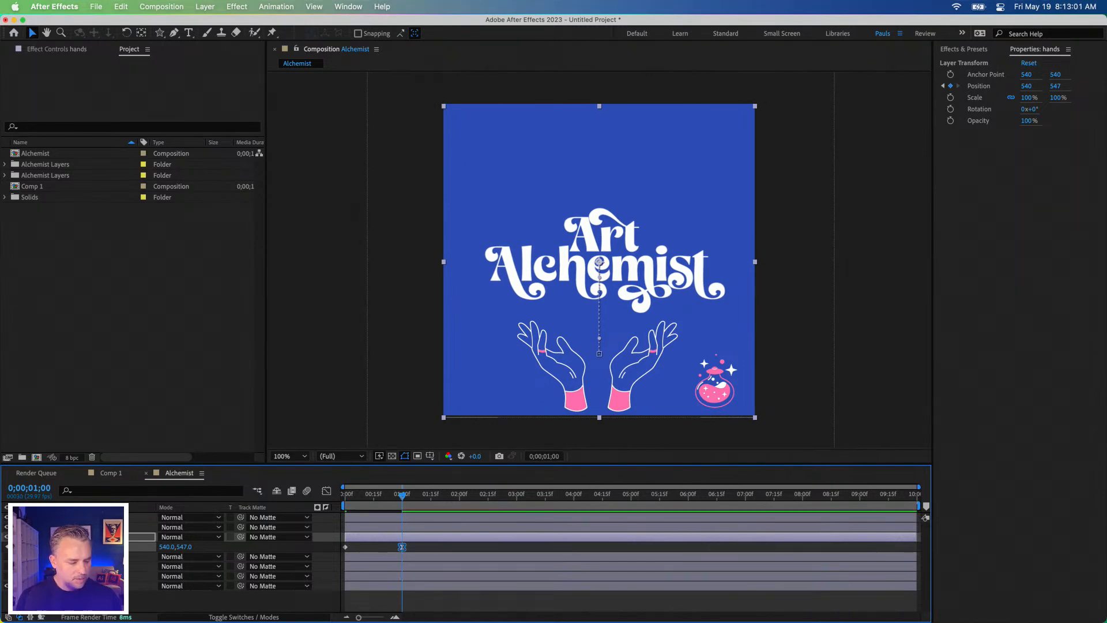
Step: Show the eye layer and keyframe its Position at 540, 578 at 0;00;01;00
left_click(86, 556)
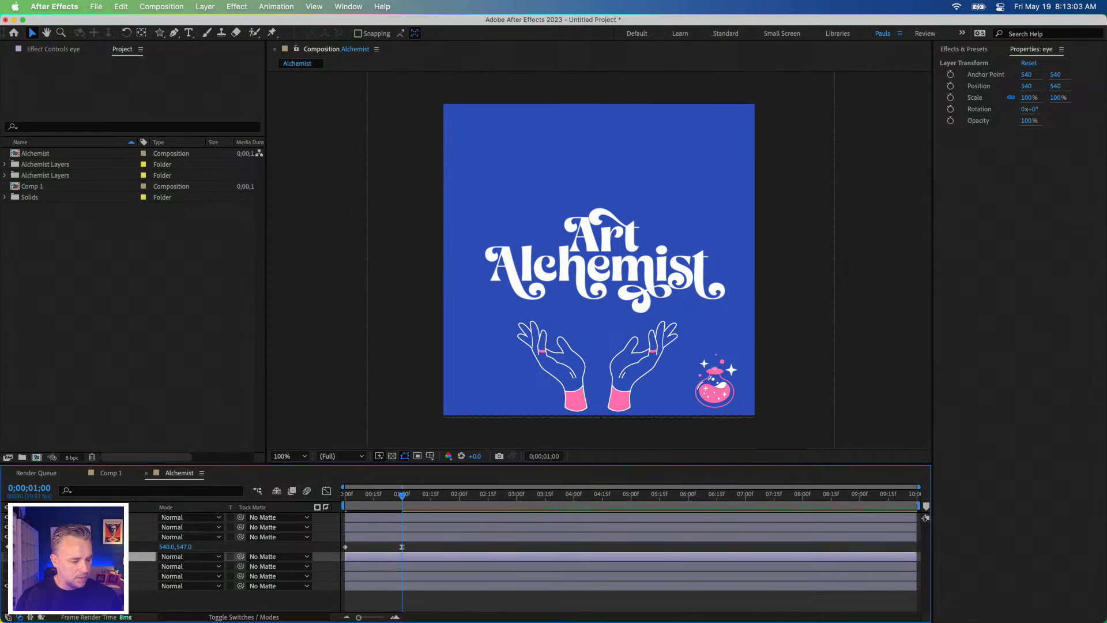
left_click(7, 557)
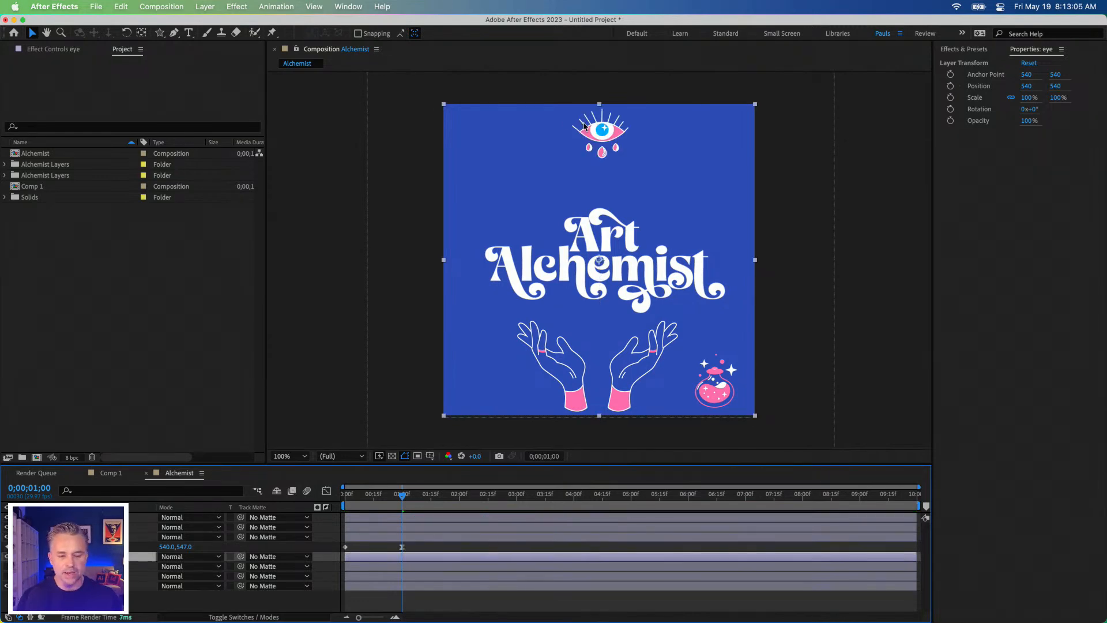
left_click(600, 134)
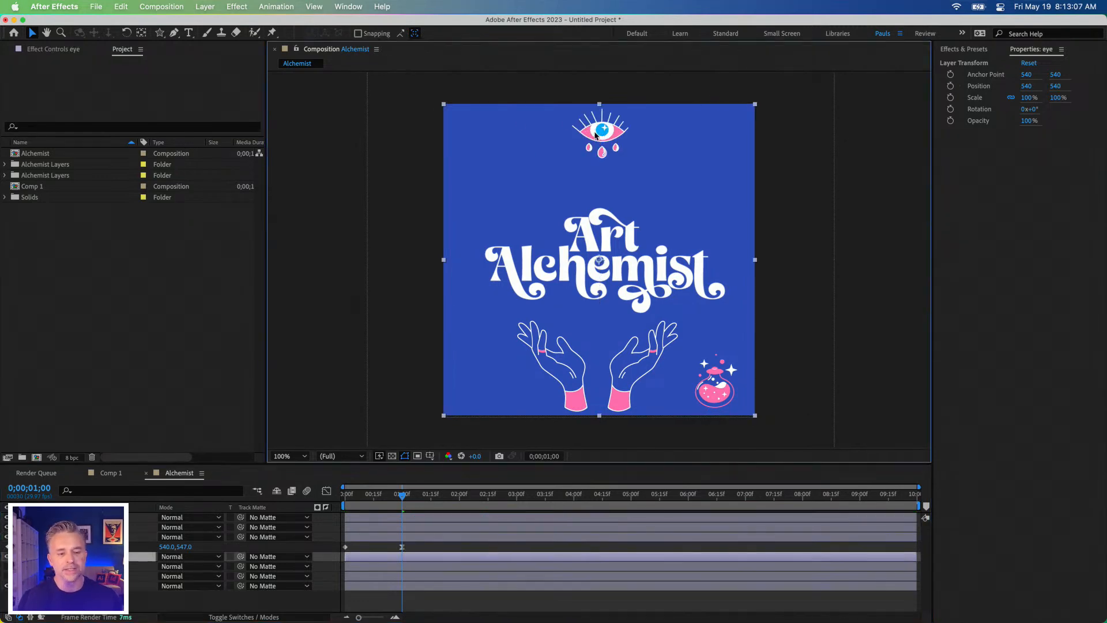
key("Down")
key("Down")
key("Down")
key("Down")
key("Down")
key("Down")
key("Down")
key("Down")
key("Down")
key("Down")
key("Down")
key("Down")
key("Down")
key("Down")
key("Down")
key("Down")
key("Down")
key("Down")
key("Down")
key("Down")
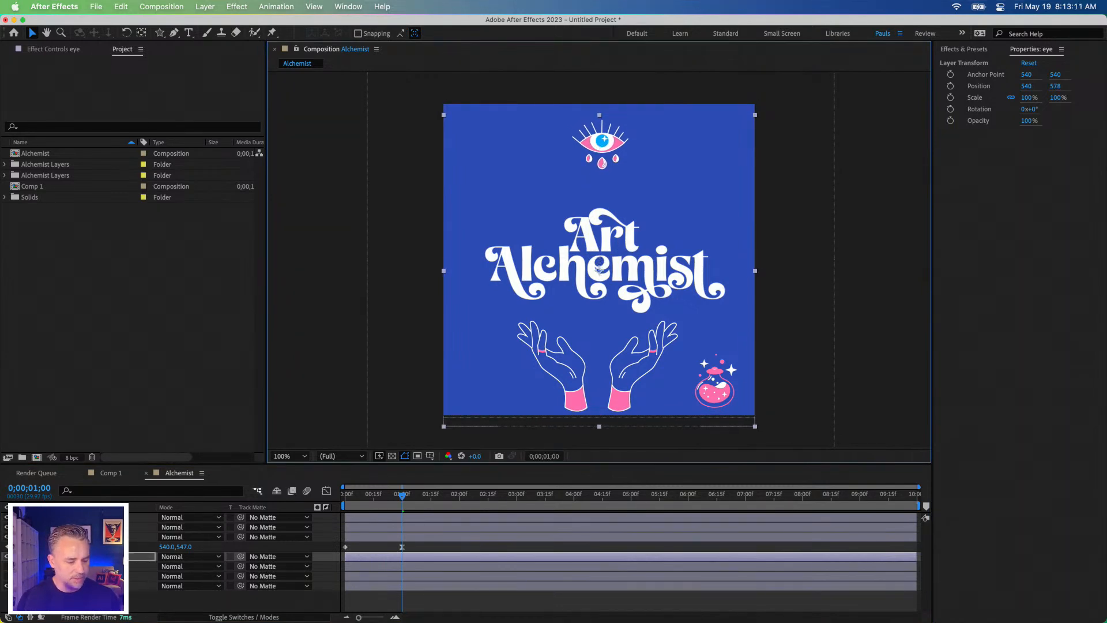
left_click(950, 86)
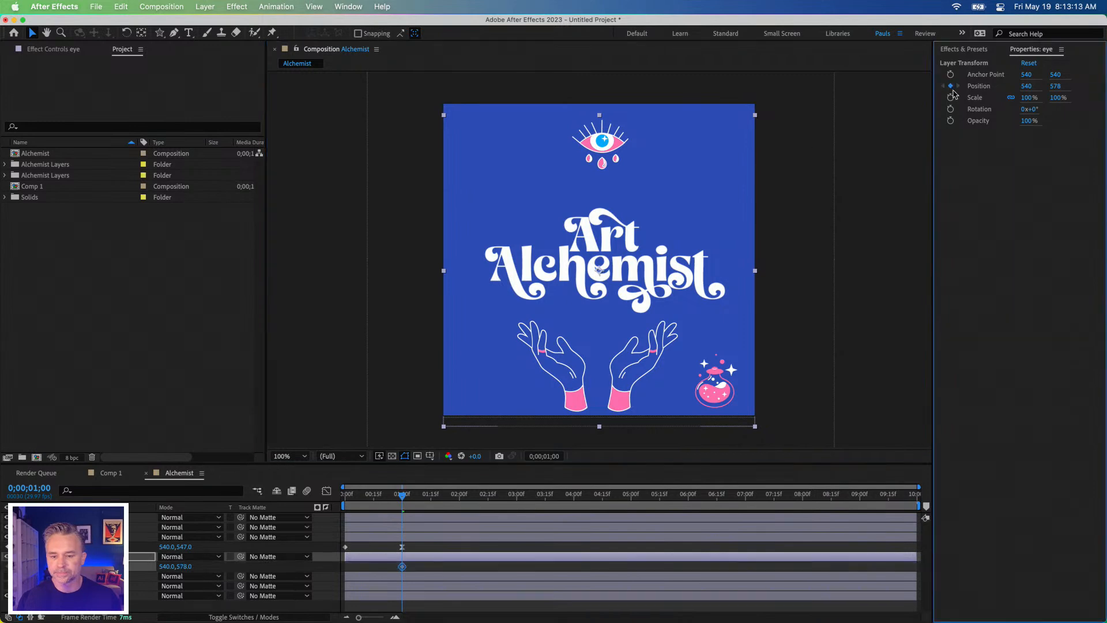
Step: Keyframe the eye layer's Position at 540, 340 at 0 seconds and preview the animation
key("Home")
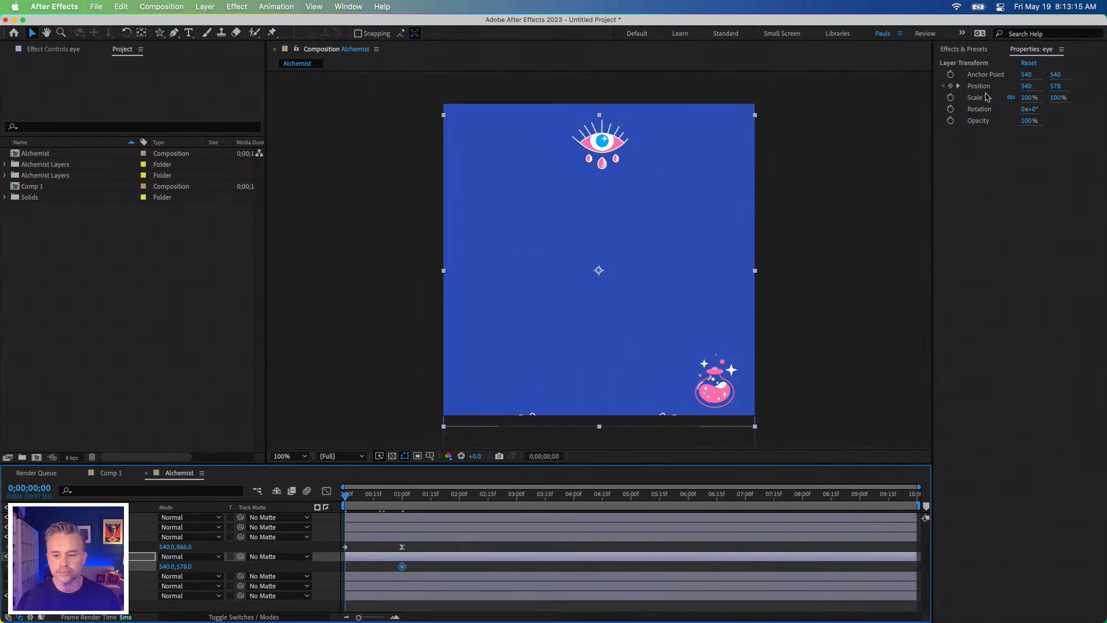
left_click_drag(1055, 87, 929, 81)
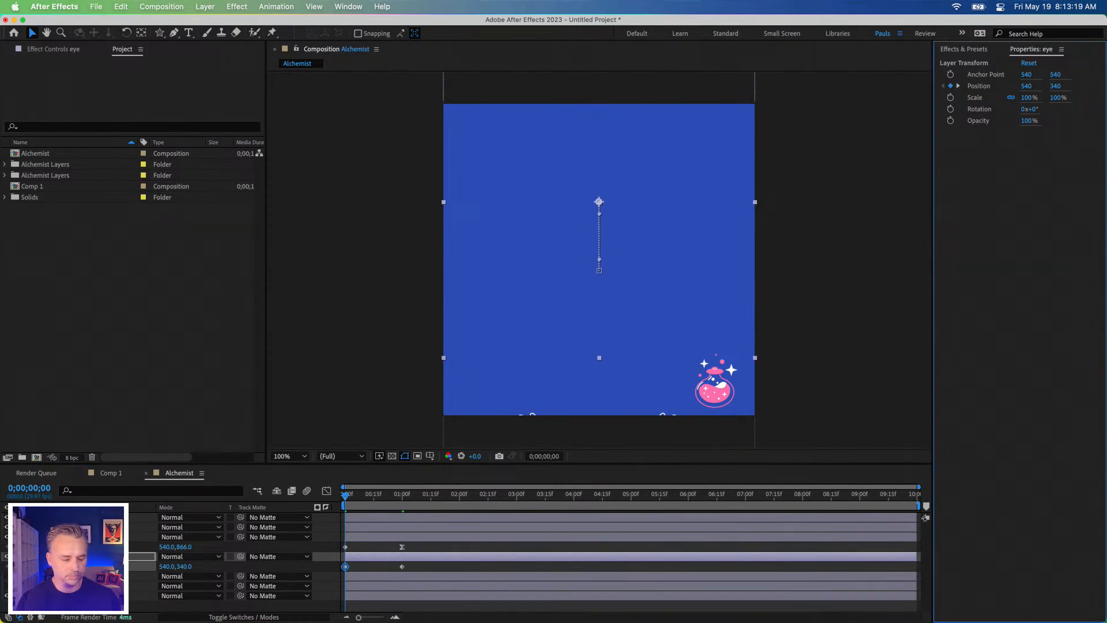
key("space")
key("space")
Step: Apply Easy Ease to the eye layer's Position keyframe at 0;00;01;00
left_click(402, 567)
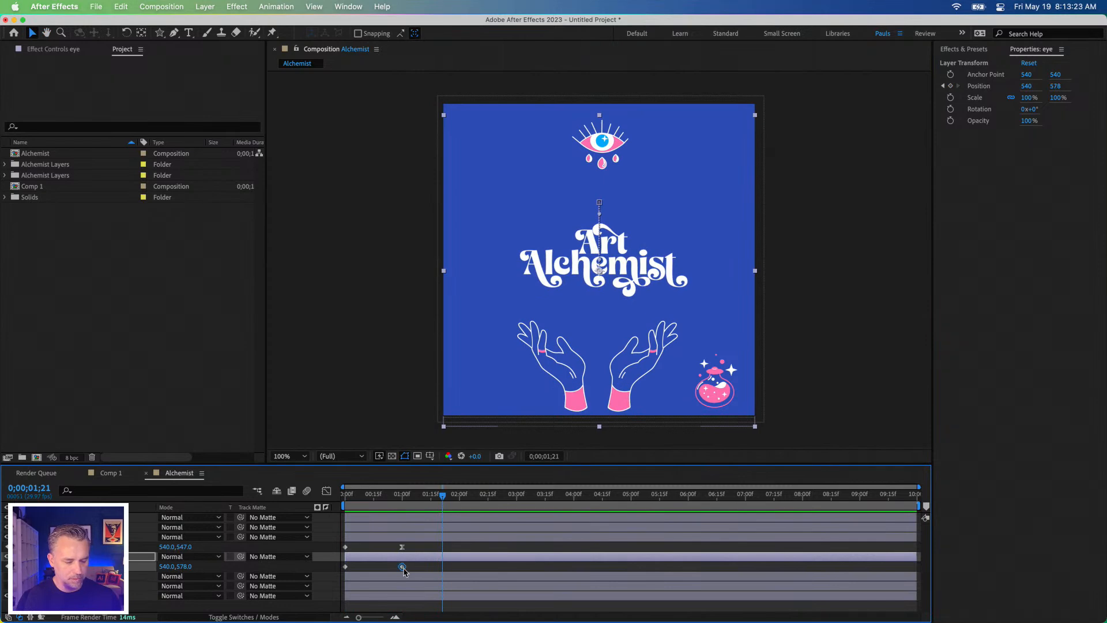
right_click(403, 567)
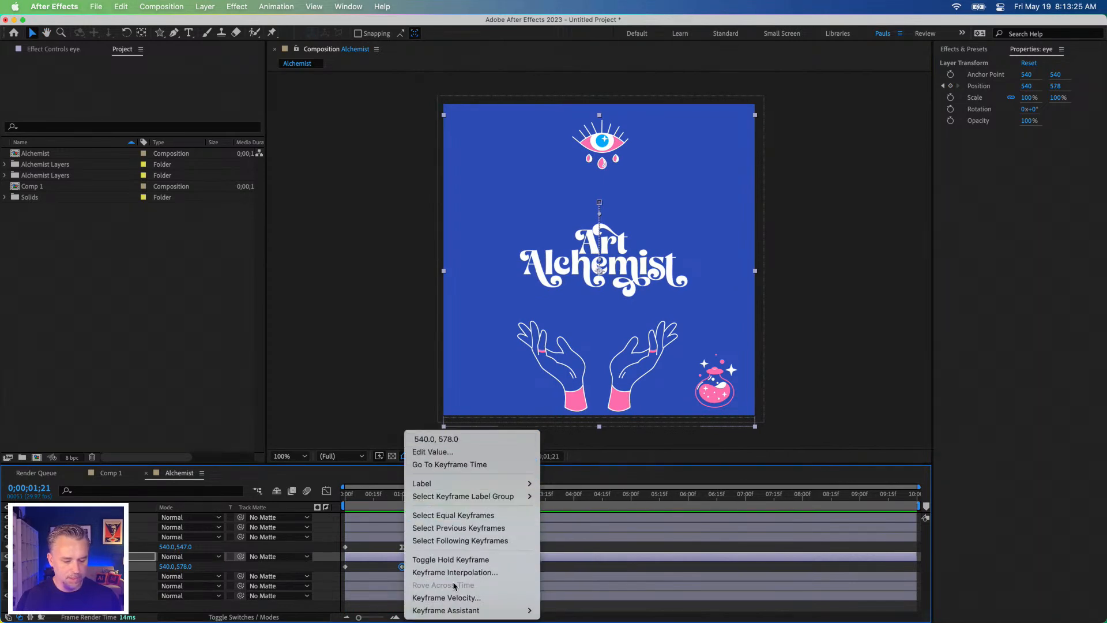
mouse_move(438, 610)
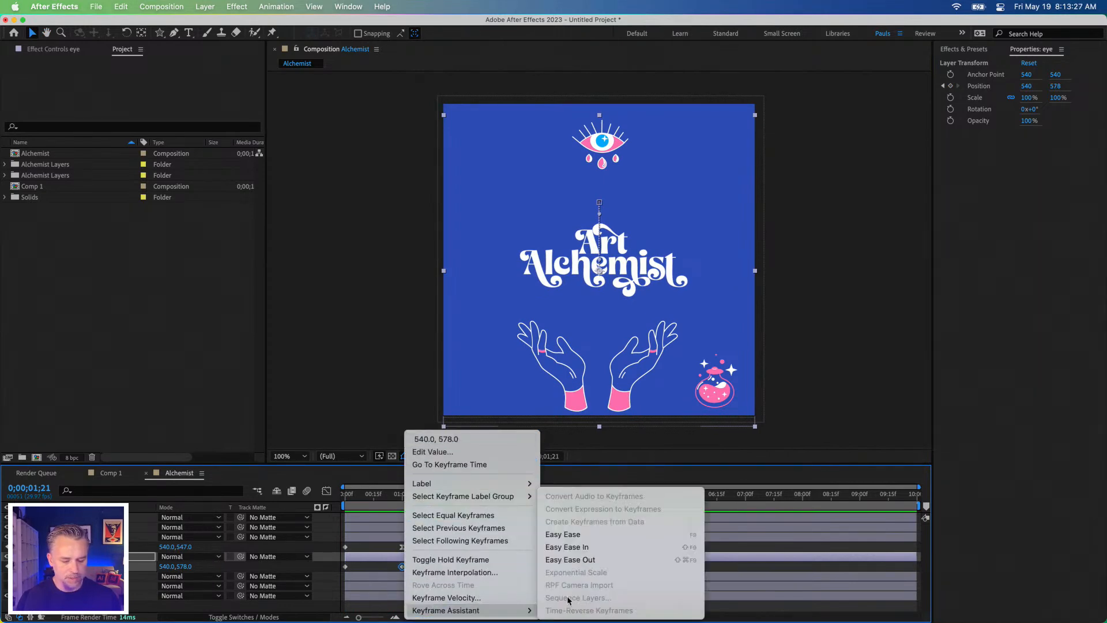
left_click(579, 534)
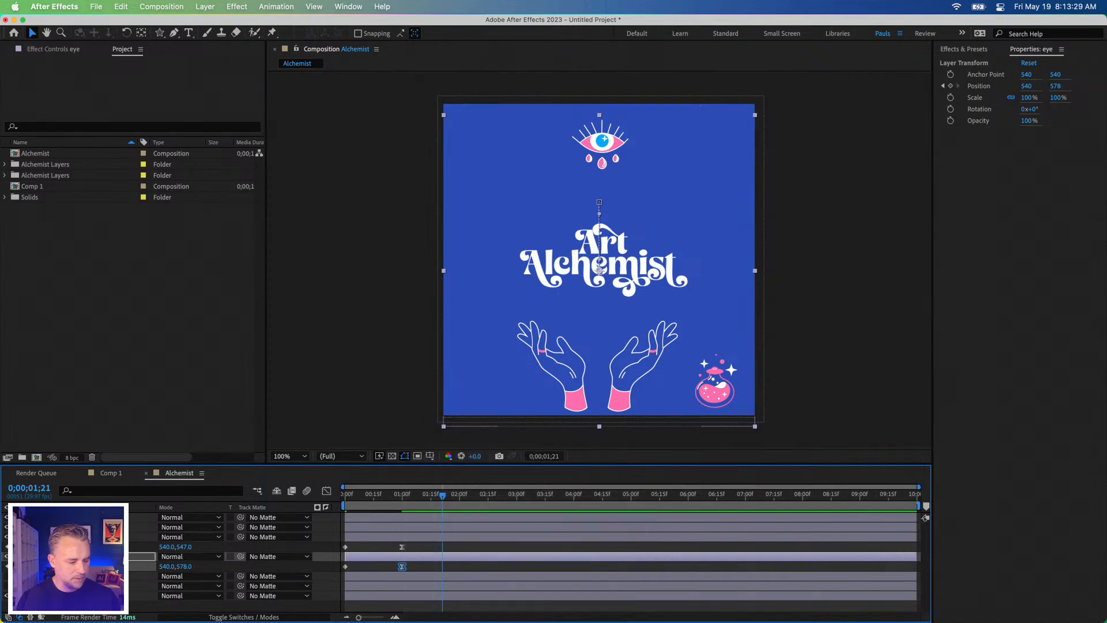
left_click(87, 606)
left_click(87, 576)
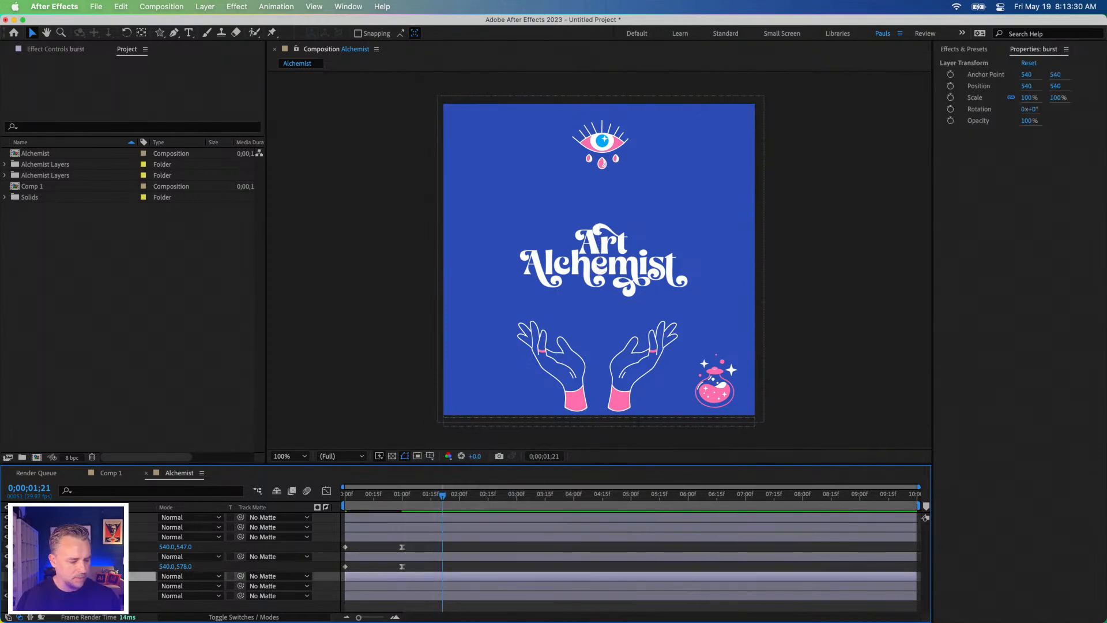
left_click(7, 576)
key("Home")
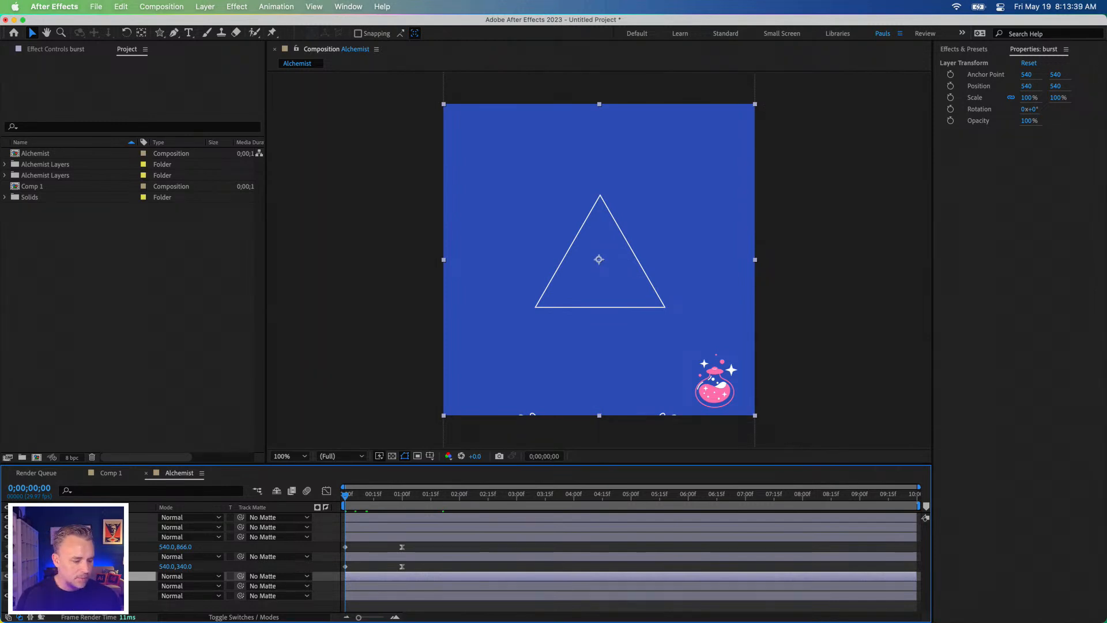
key("space")
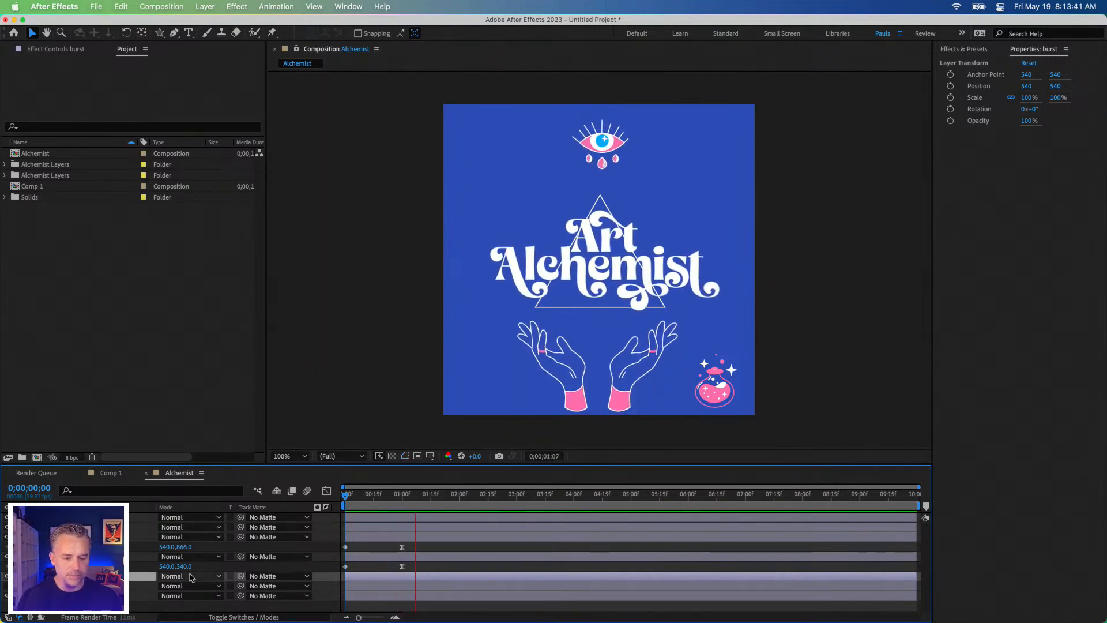
key("space")
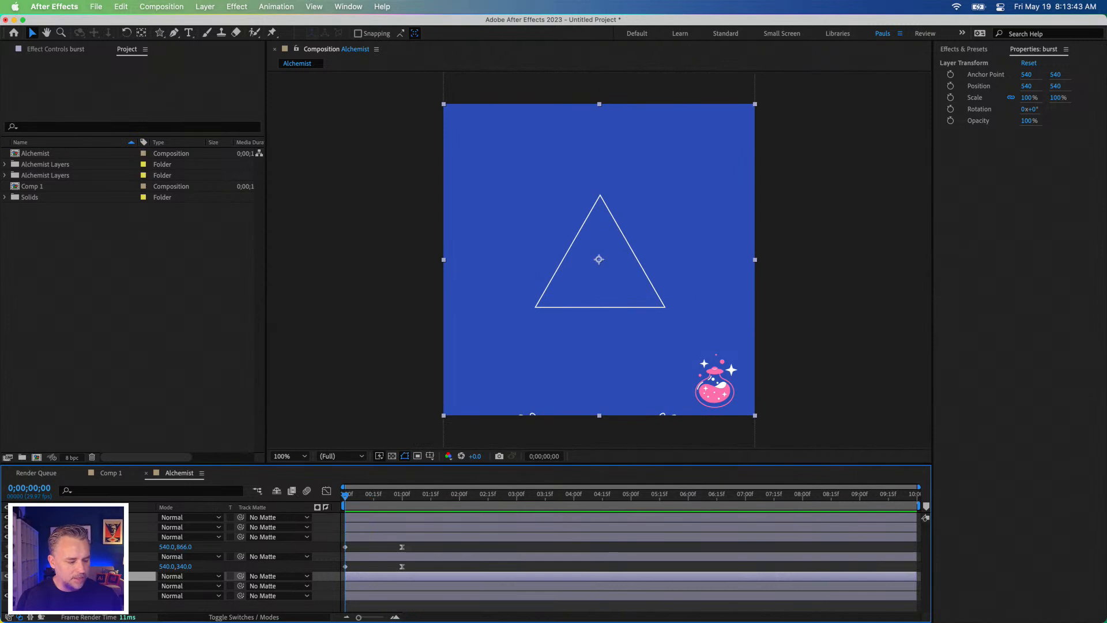
left_click(8, 587)
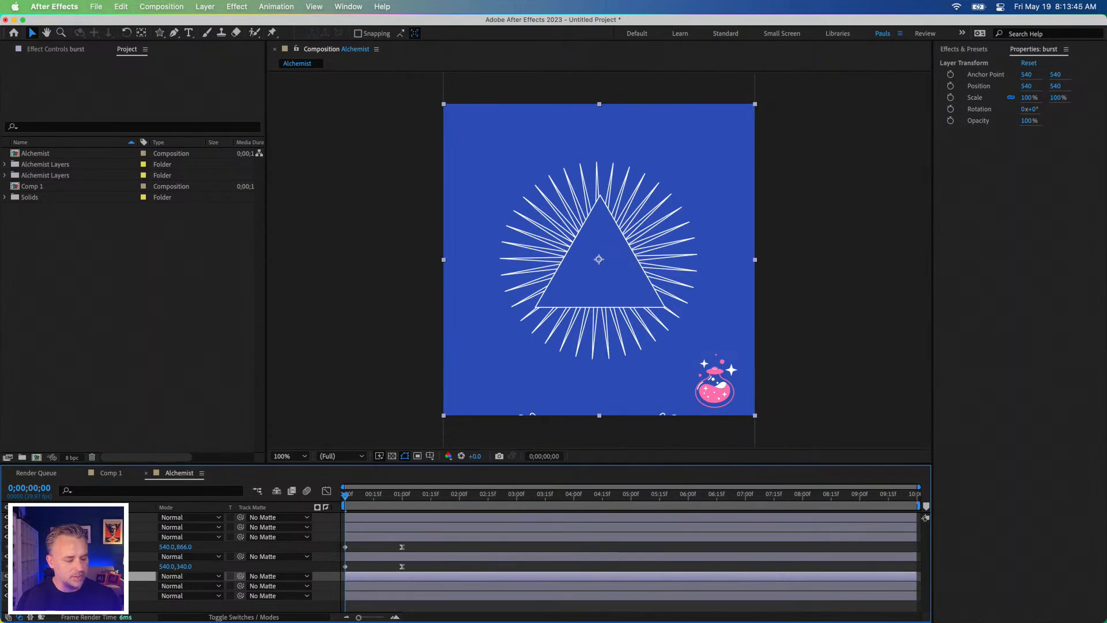
left_click(7, 586)
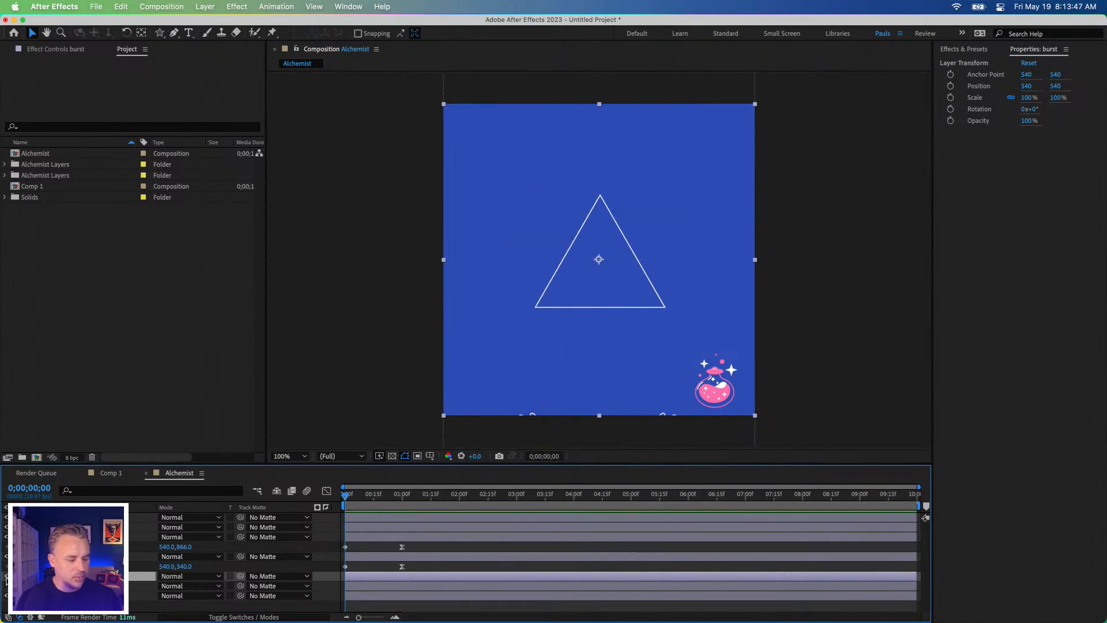
left_click(7, 576)
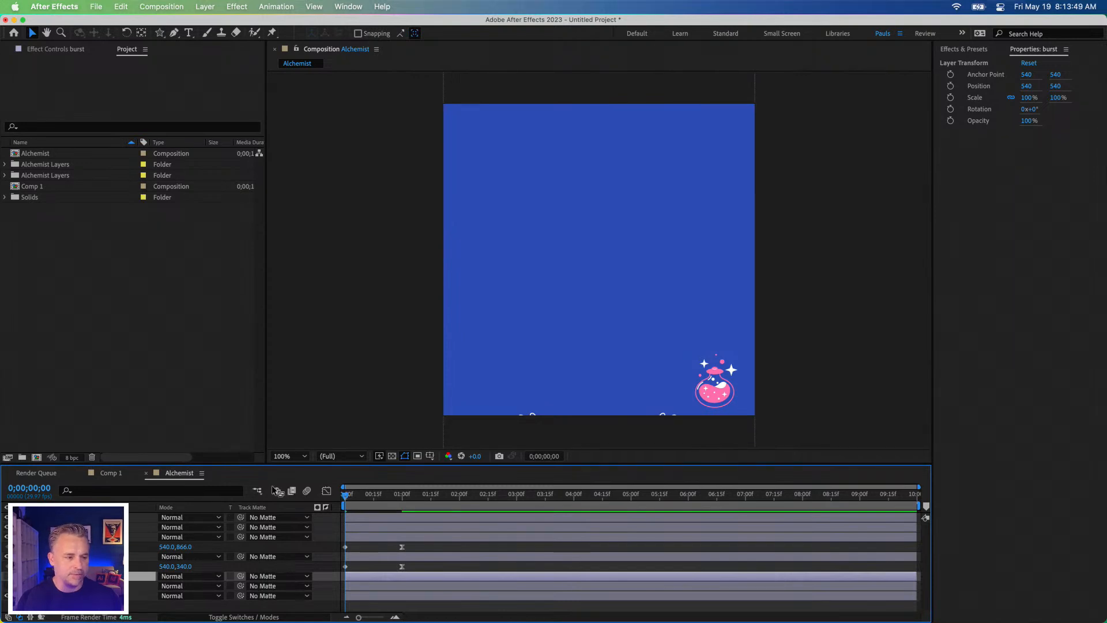
Step: With no layer selected, draw a five-pointed star with an outer radius of about 333 px near the composition's centre using the Star tool
left_click(329, 141)
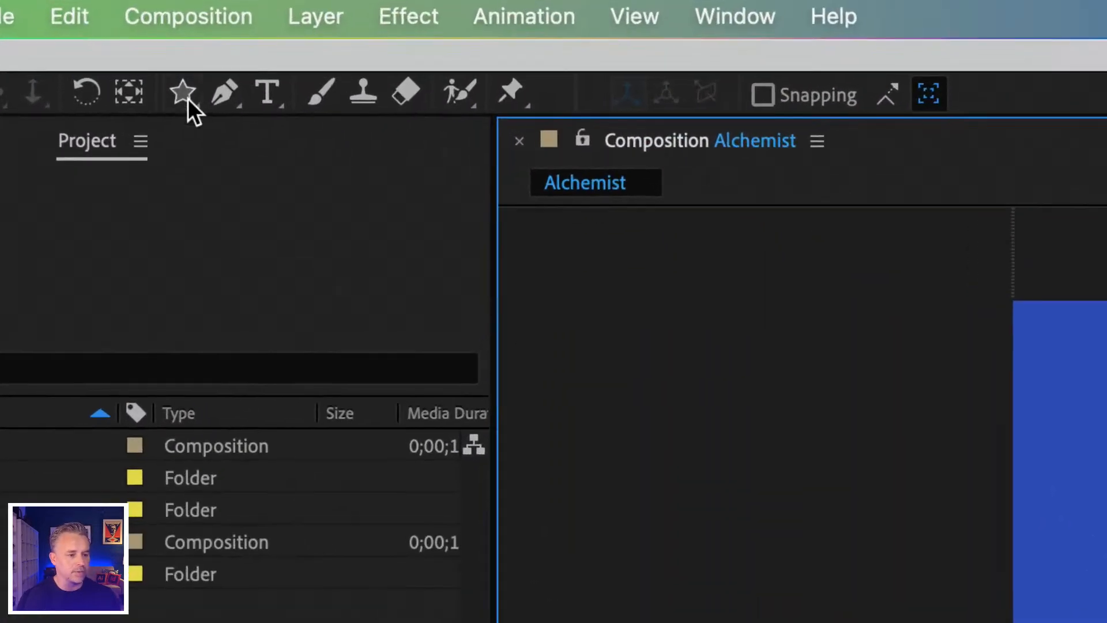
left_click(160, 33)
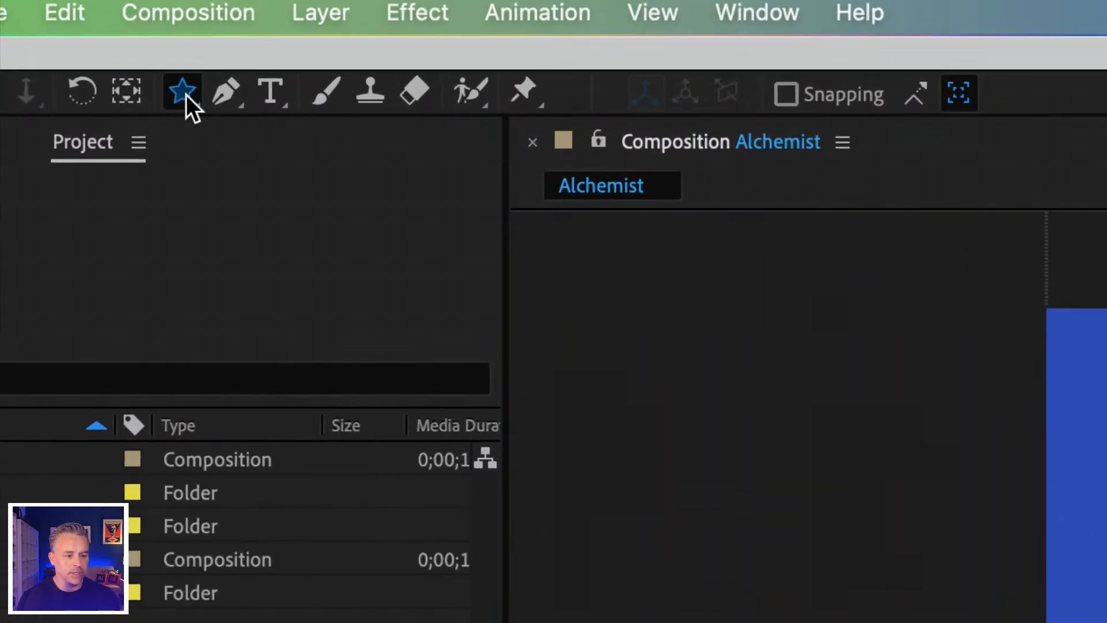
left_click(185, 93)
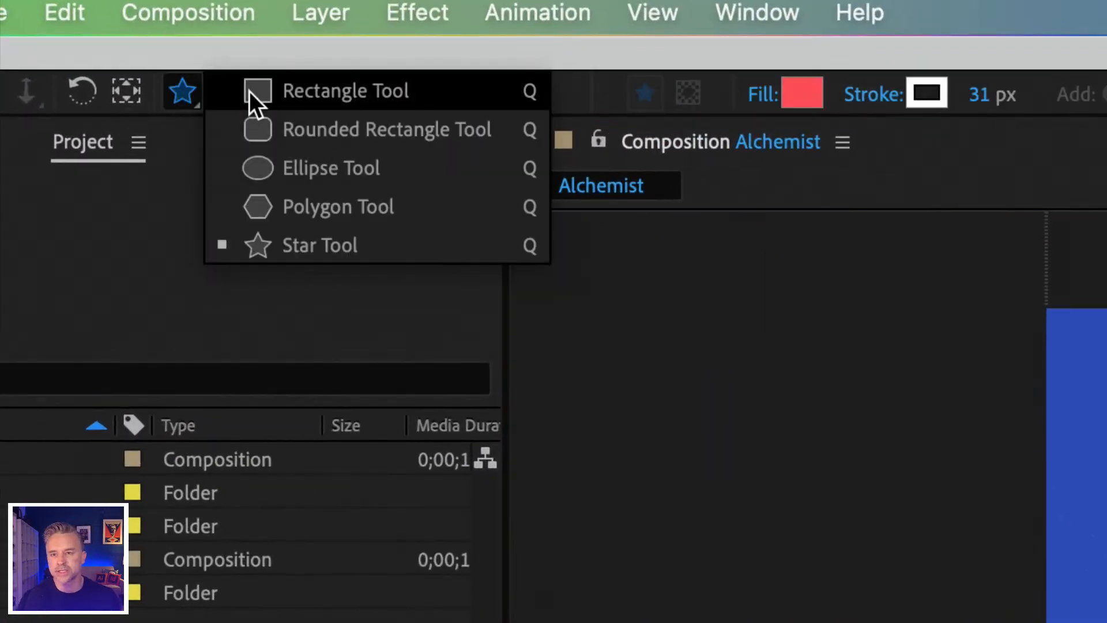
left_click(293, 244)
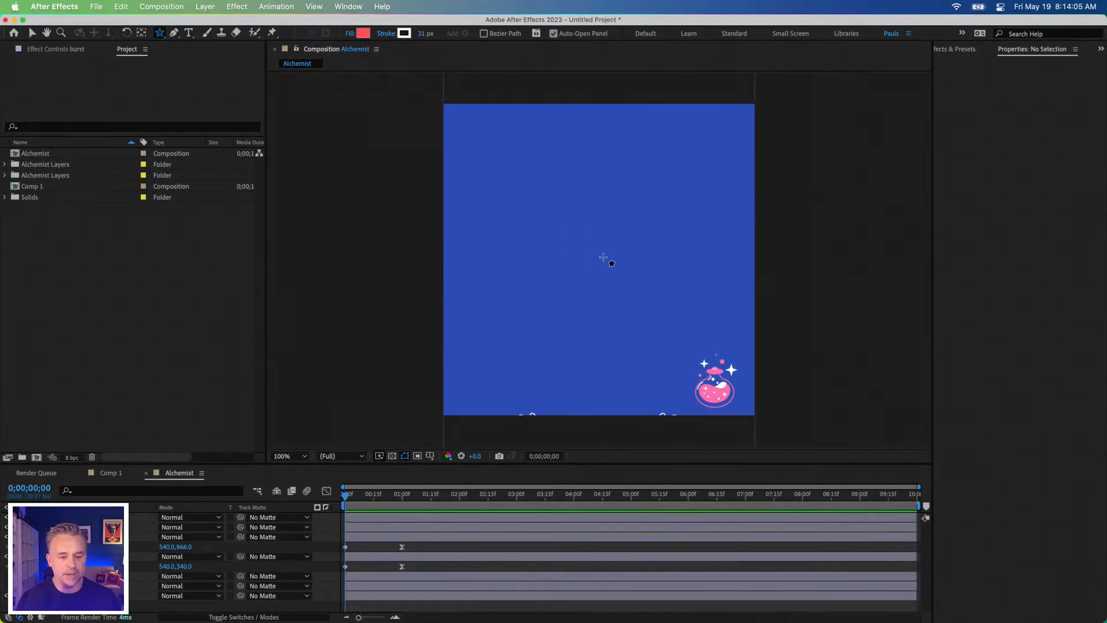
left_click_drag(601, 253, 657, 328)
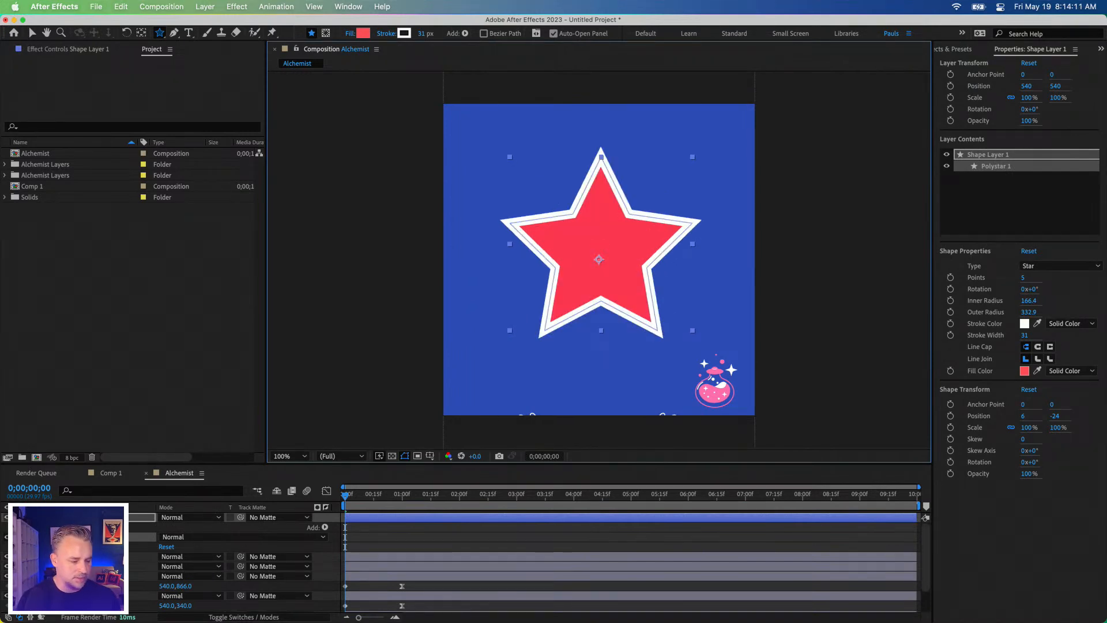
Step: Move the current time to 0;00;01;15 and set the star's number of points to 14
scroll(392, 494, "up", 3)
left_click_drag(394, 495, 431, 496)
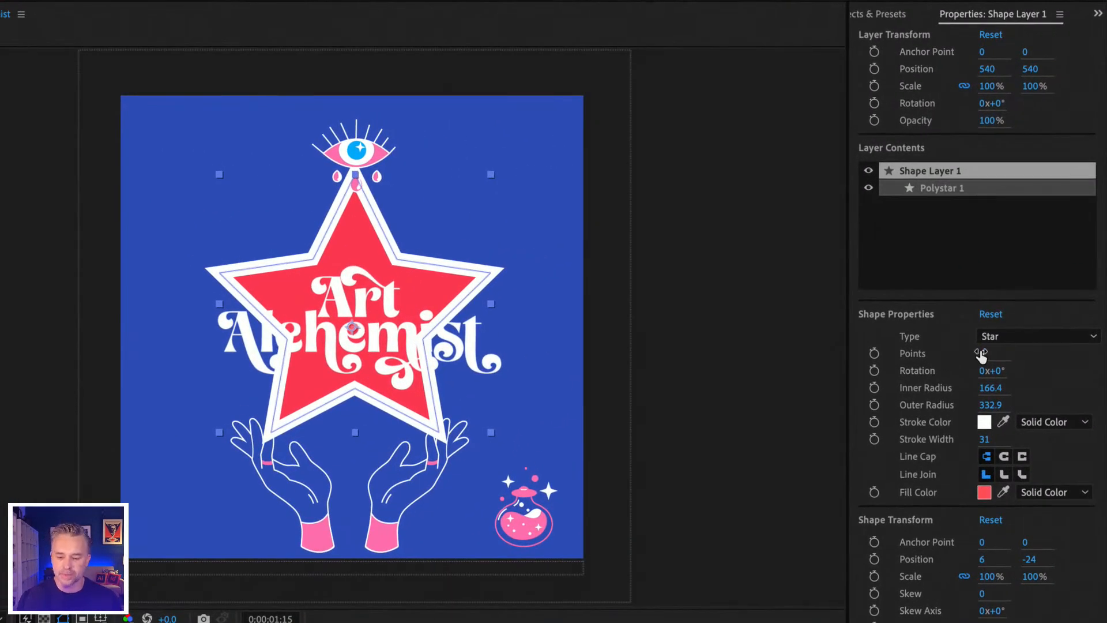
mouse_move(981, 356)
left_mouse_down()
mouse_move(1021, 355)
mouse_move(954, 444)
left_mouse_up()
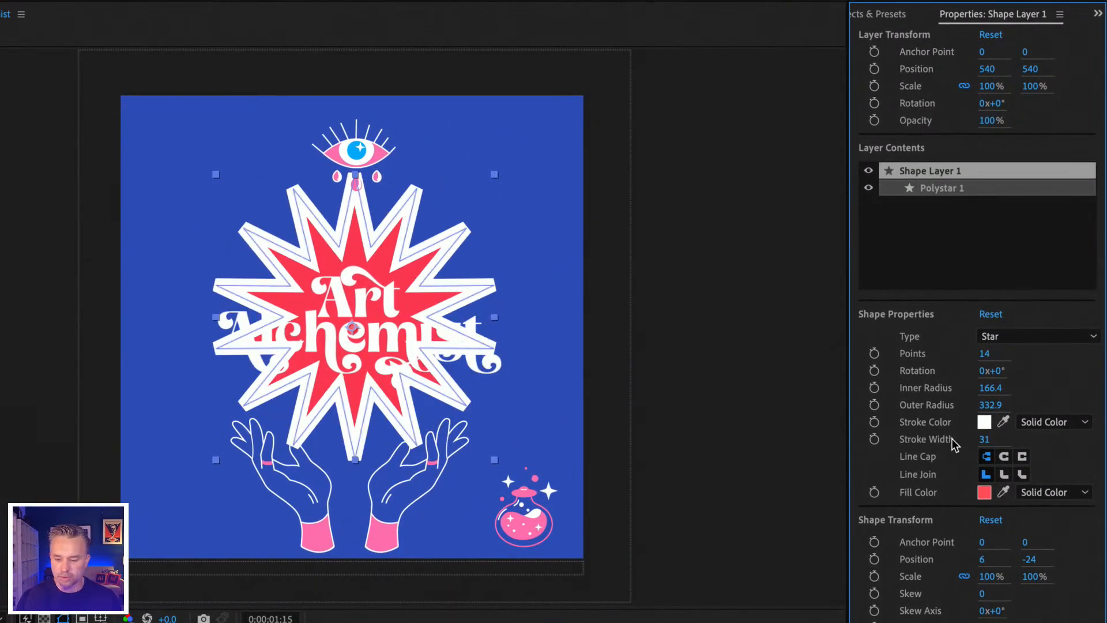
Step: Give the star's stroke round caps, round joins and a width of 6 px
left_click(1004, 457)
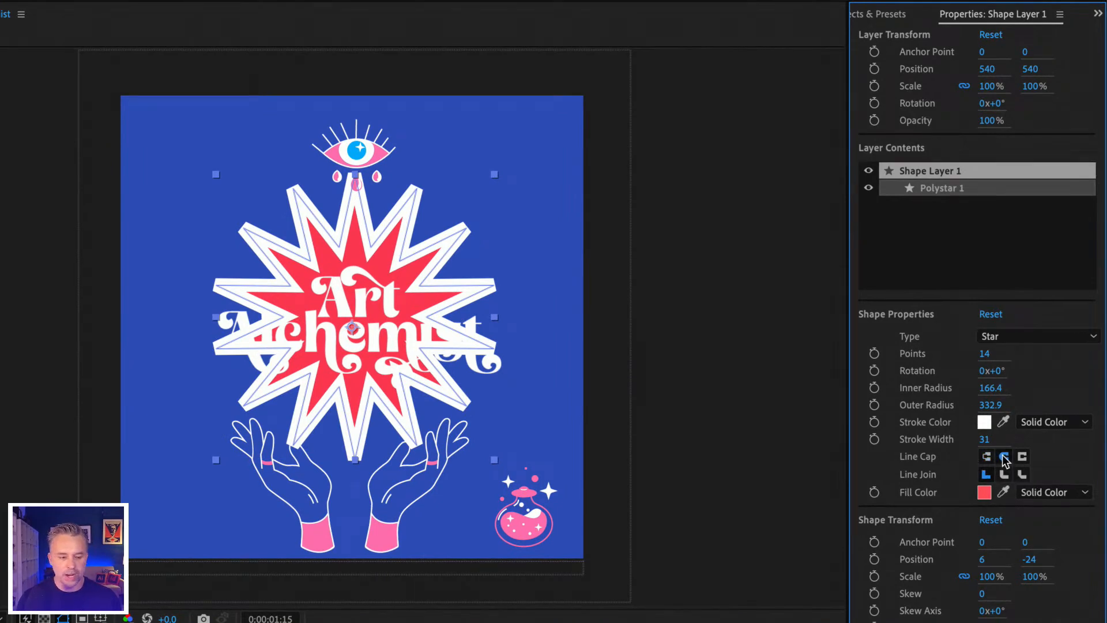
left_click(1004, 477)
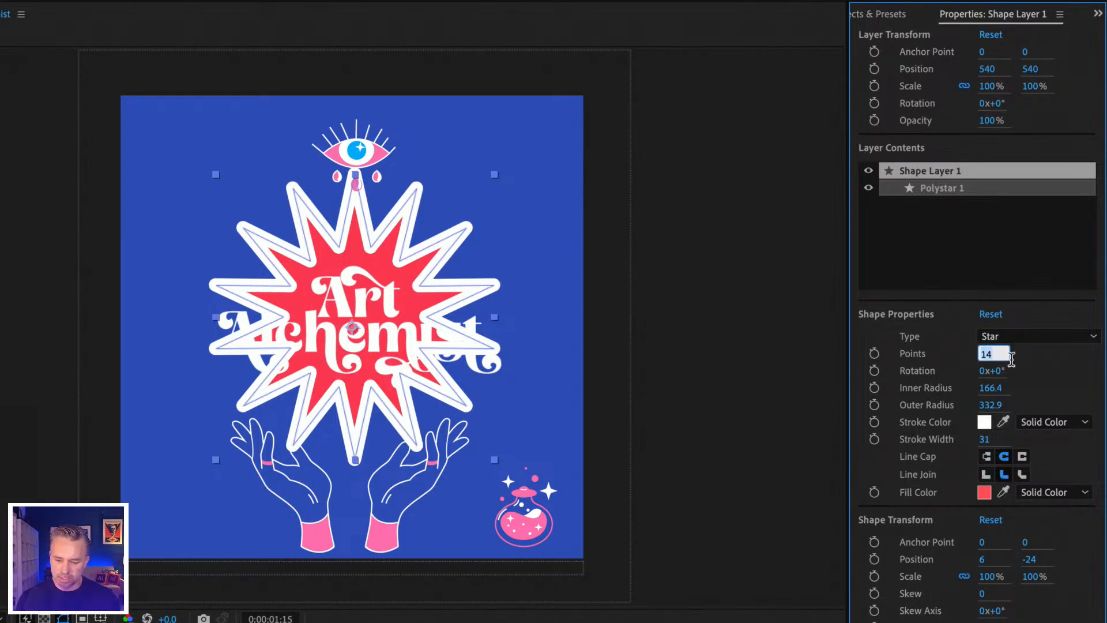
left_click(1035, 370)
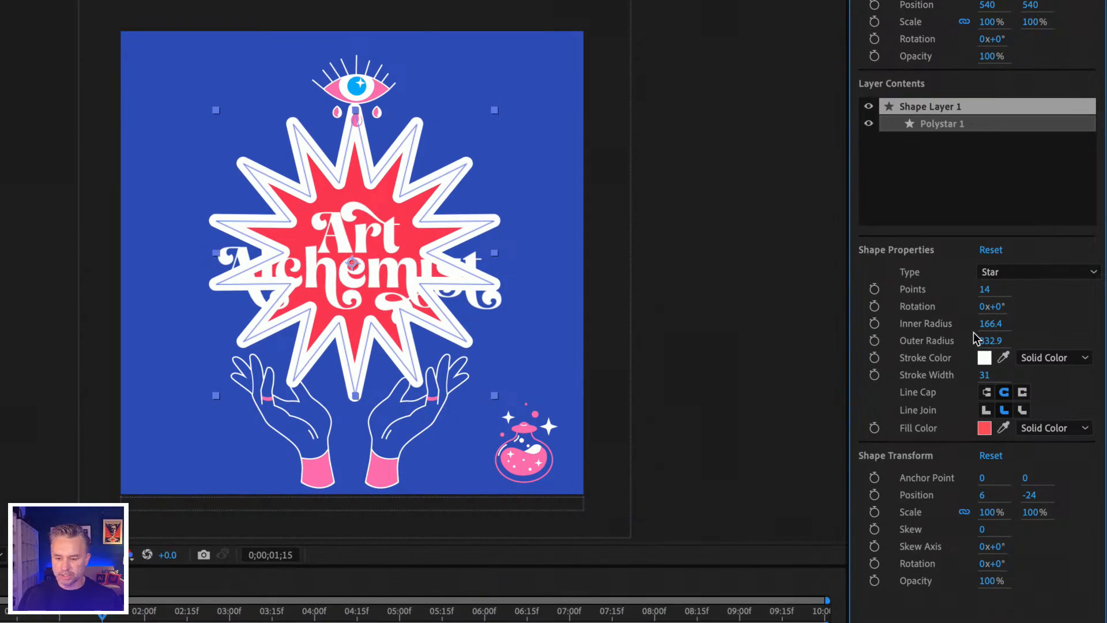
left_click_drag(982, 375, 957, 375)
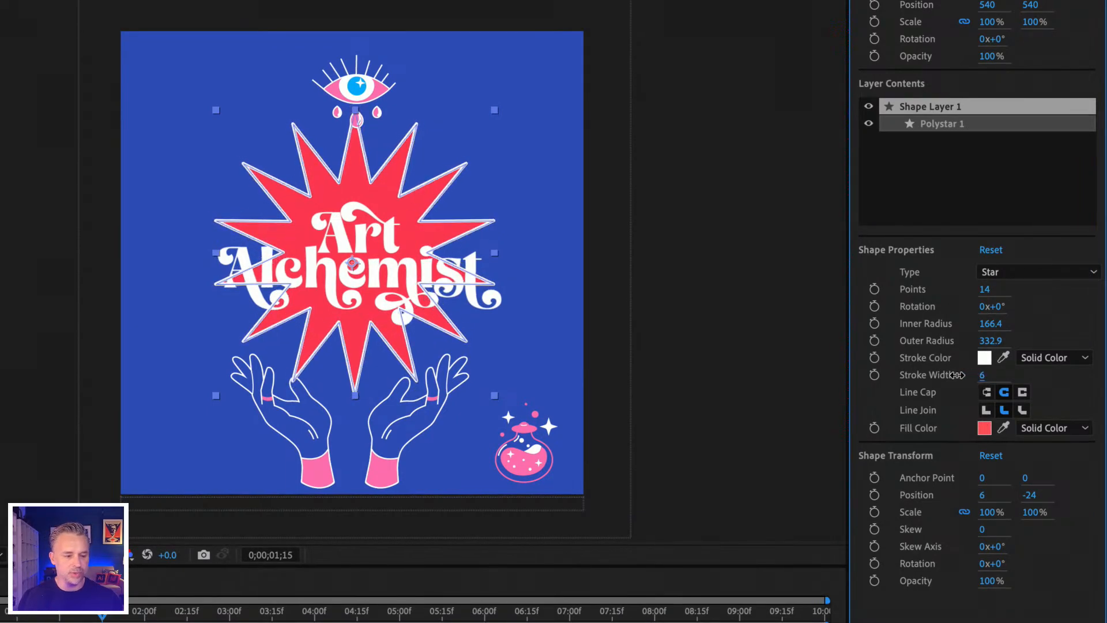
Step: Fill the star with the sampled background blue and set its inner radius to 161.4 and outer radius to 398.9
left_click(984, 428)
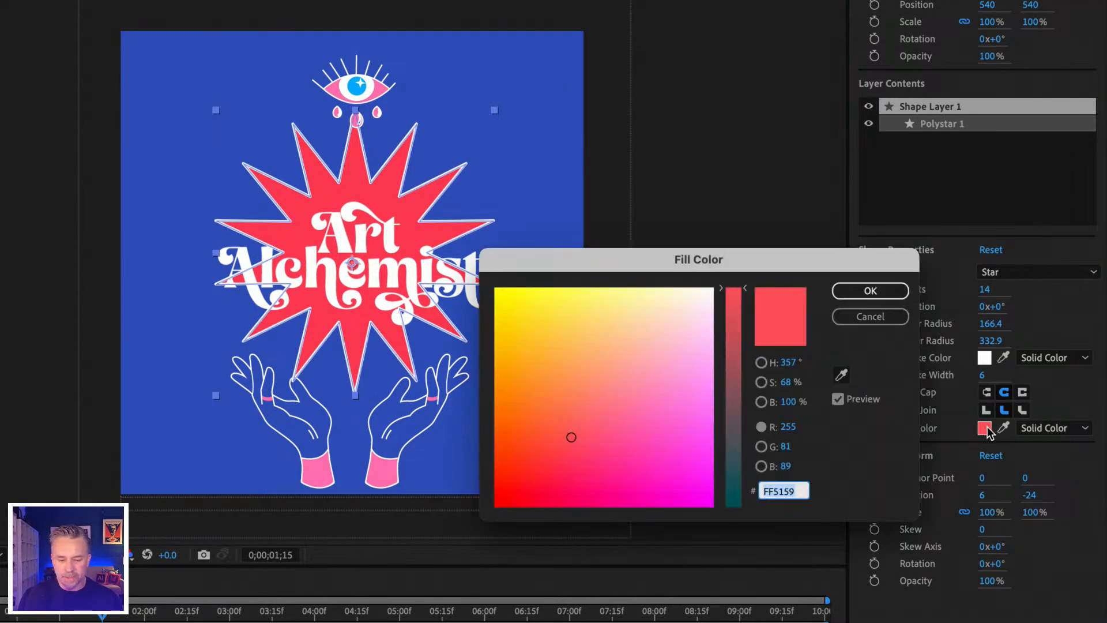
left_click(854, 315)
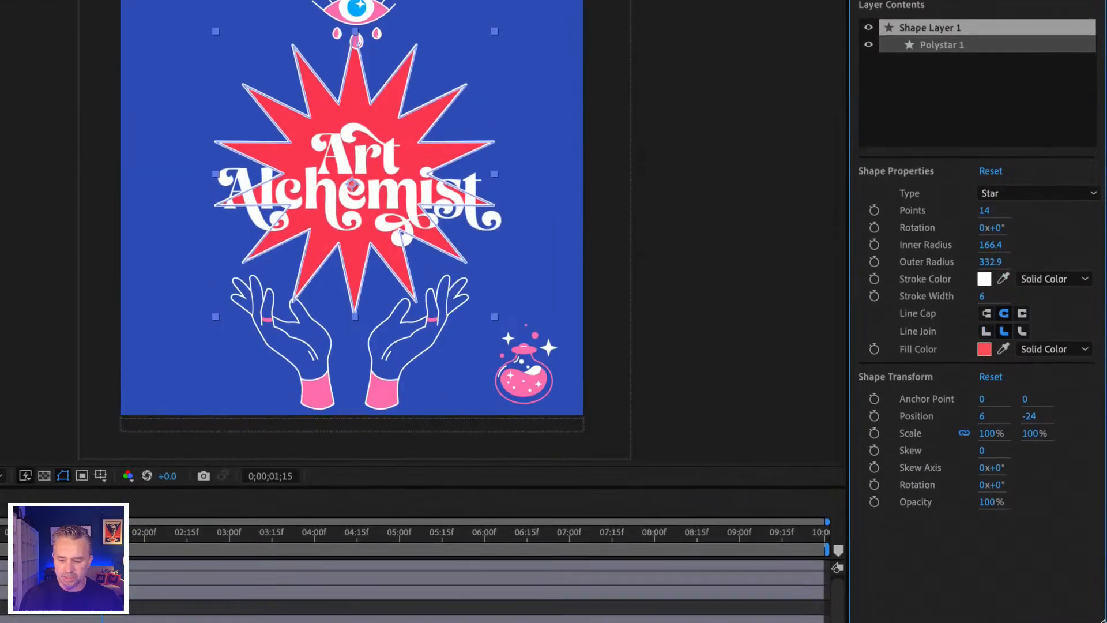
left_click(1003, 349)
left_click(546, 147)
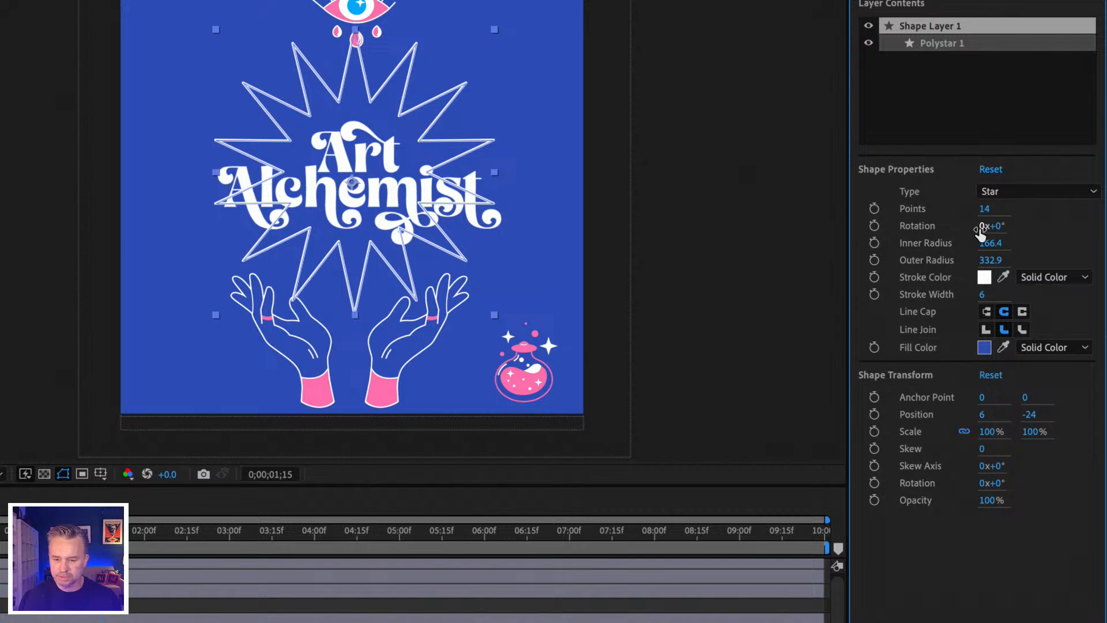
mouse_move(990, 247)
left_mouse_down()
mouse_move(954, 245)
mouse_move(959, 257)
mouse_move(1066, 253)
mouse_move(1010, 242)
left_mouse_up()
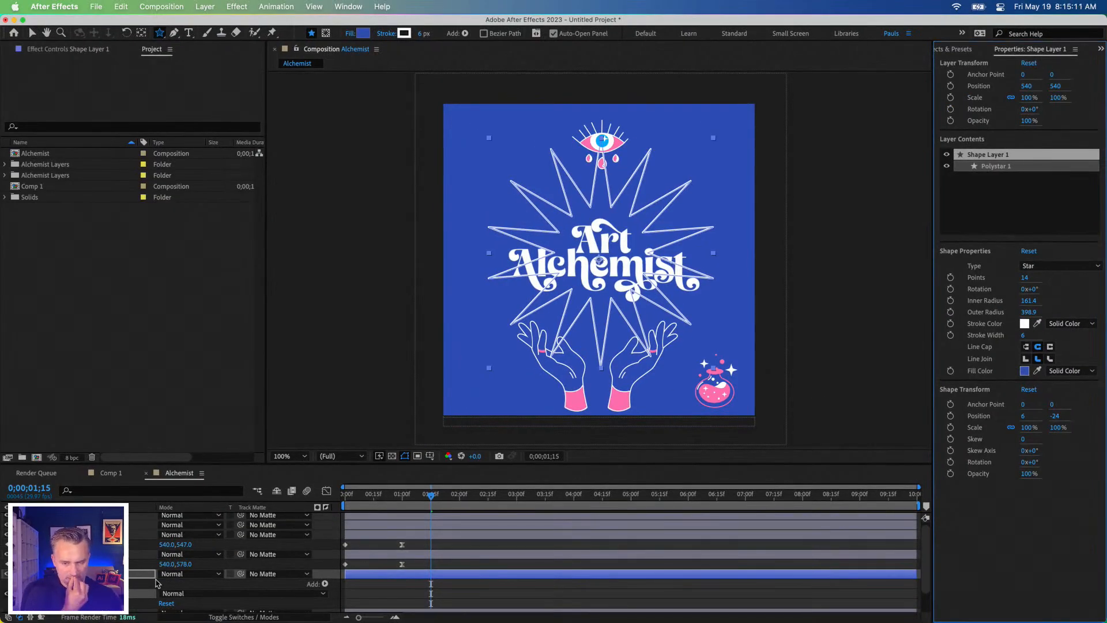
Step: Add a second, five-pointed star with an outer radius of about 149 px to Shape Layer 1, in the artwork's upper-left corner
left_click(86, 574)
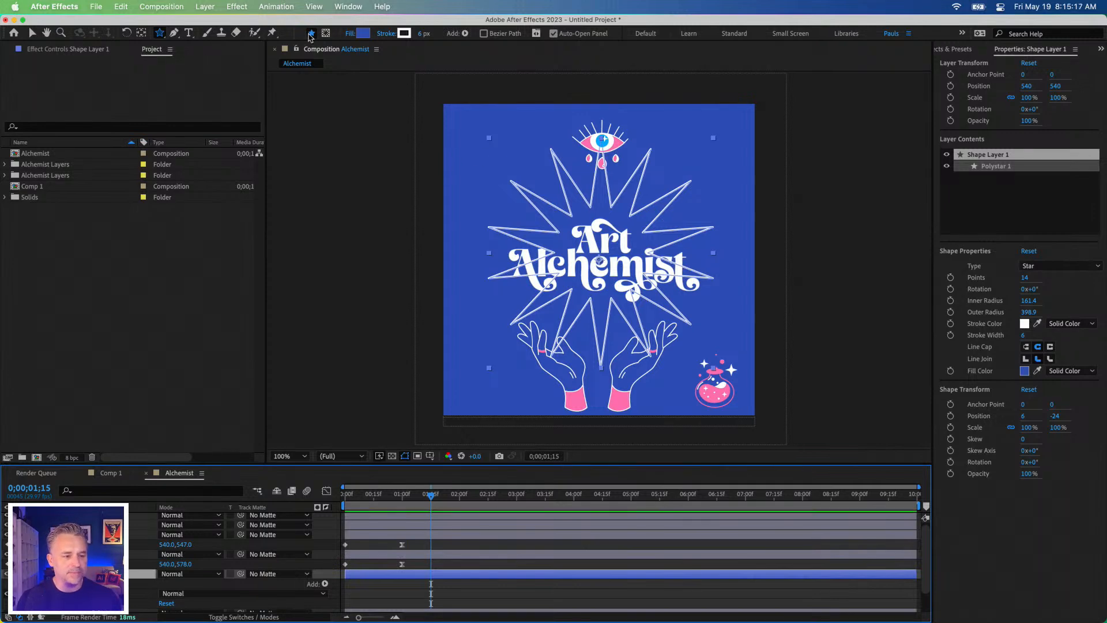
left_click_drag(483, 155, 517, 189)
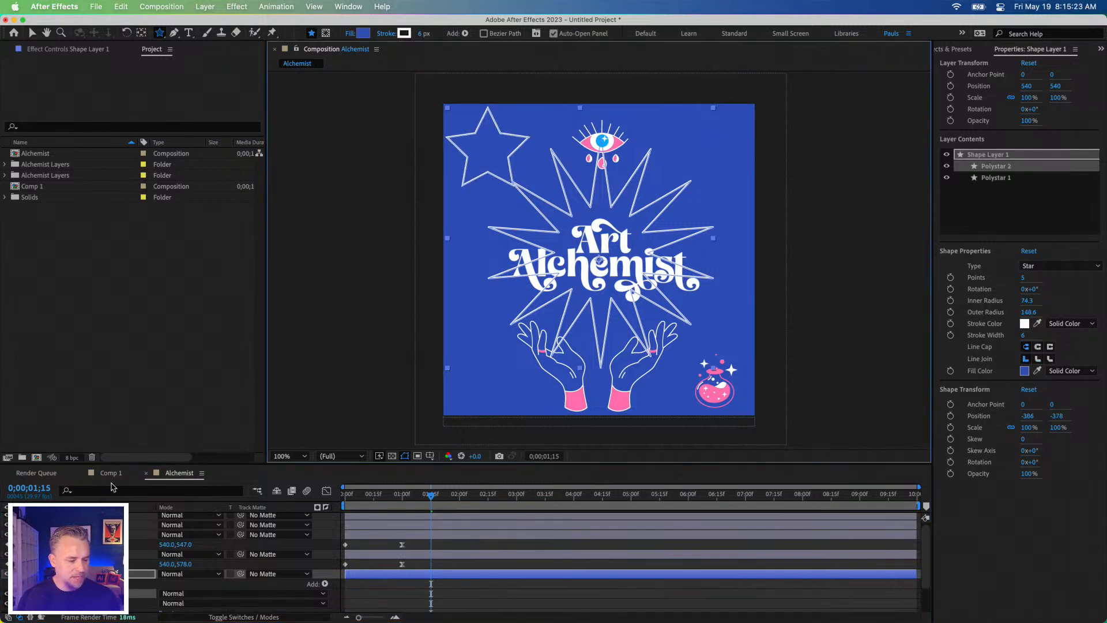
Step: Compare the shape properties of Polystar 1 and Polystar 2 in Shape Layer 1's contents
left_click(1034, 196)
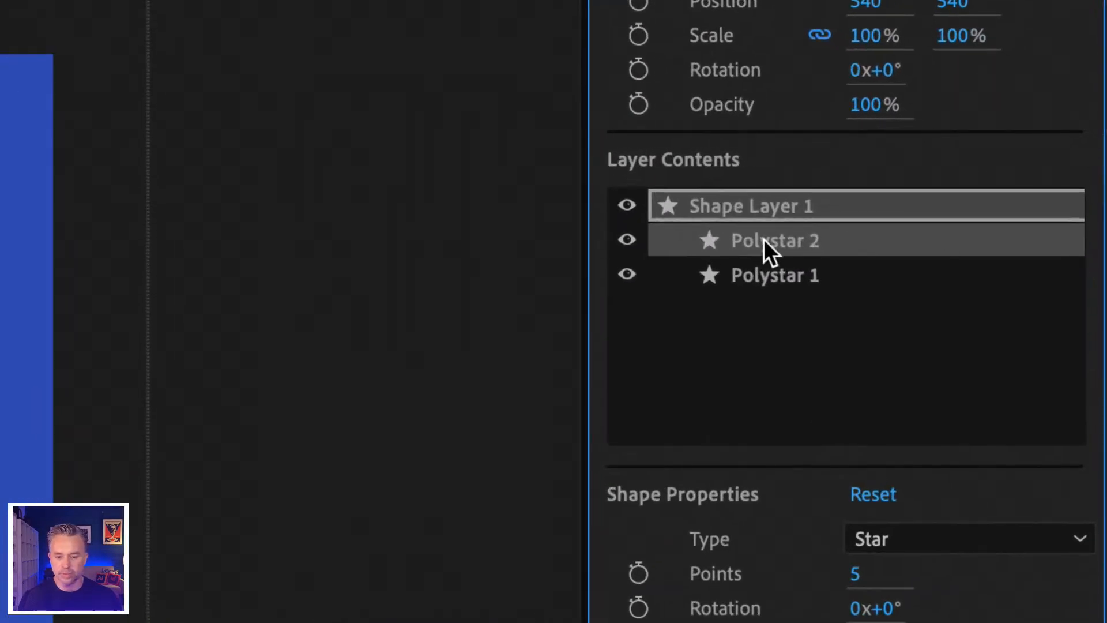
left_click(762, 273)
left_click(768, 243)
left_click(763, 272)
left_click(766, 245)
left_click(769, 266)
left_click(775, 231)
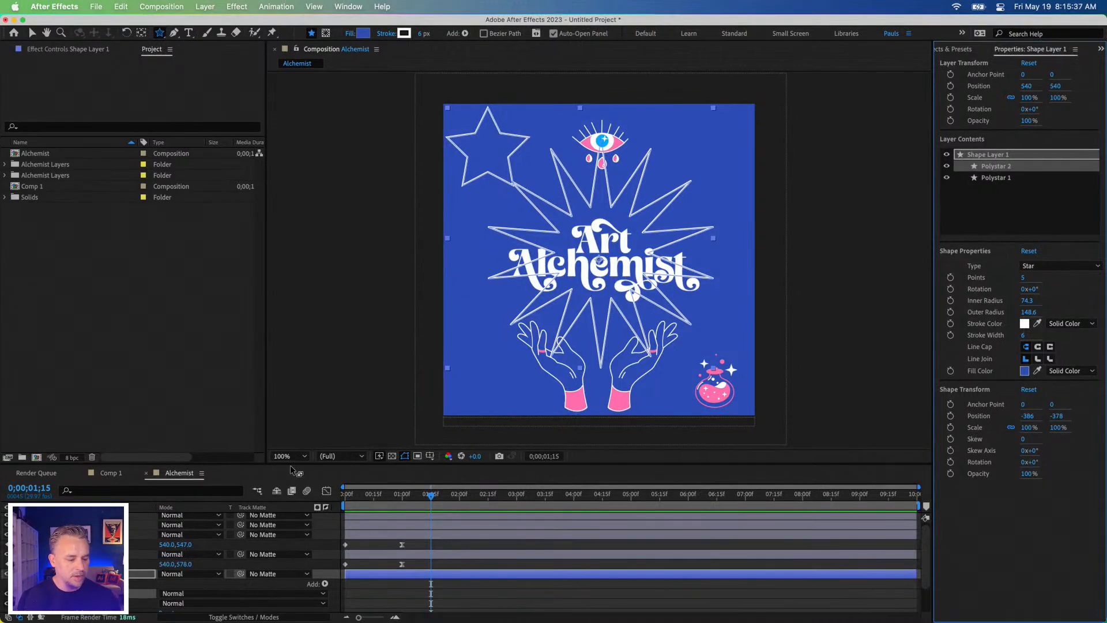
Step: Inspect both polystars' property groups in the timeline, move the current time to 0;00;01;23, and collapse Shape Layer 1
left_click_drag(234, 462, 237, 269)
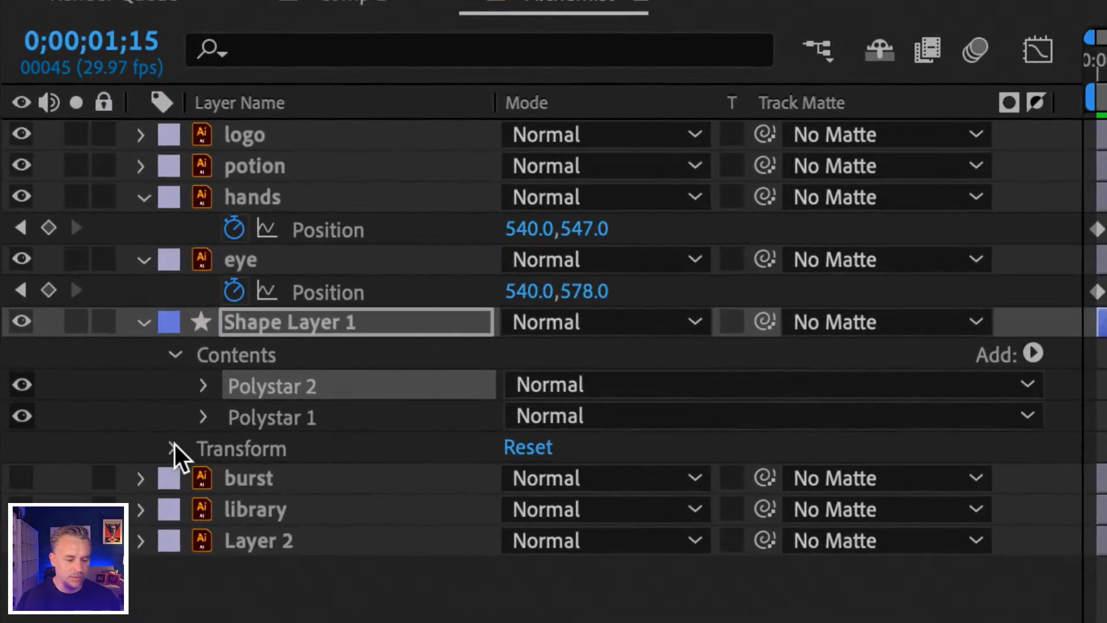
left_click(173, 449)
left_click(203, 416)
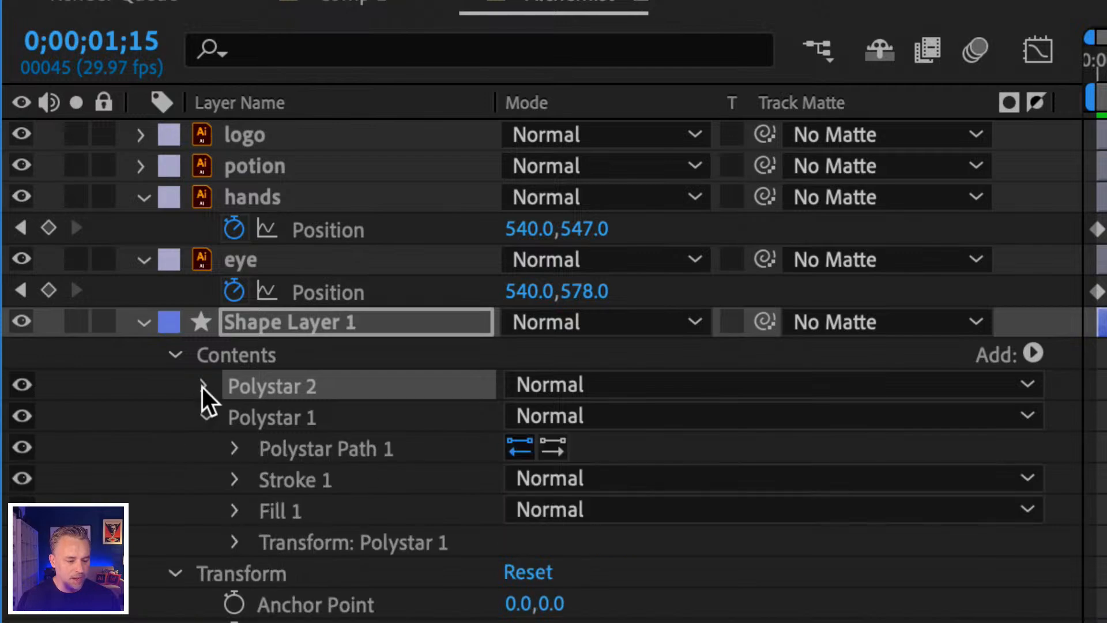
left_click(202, 385)
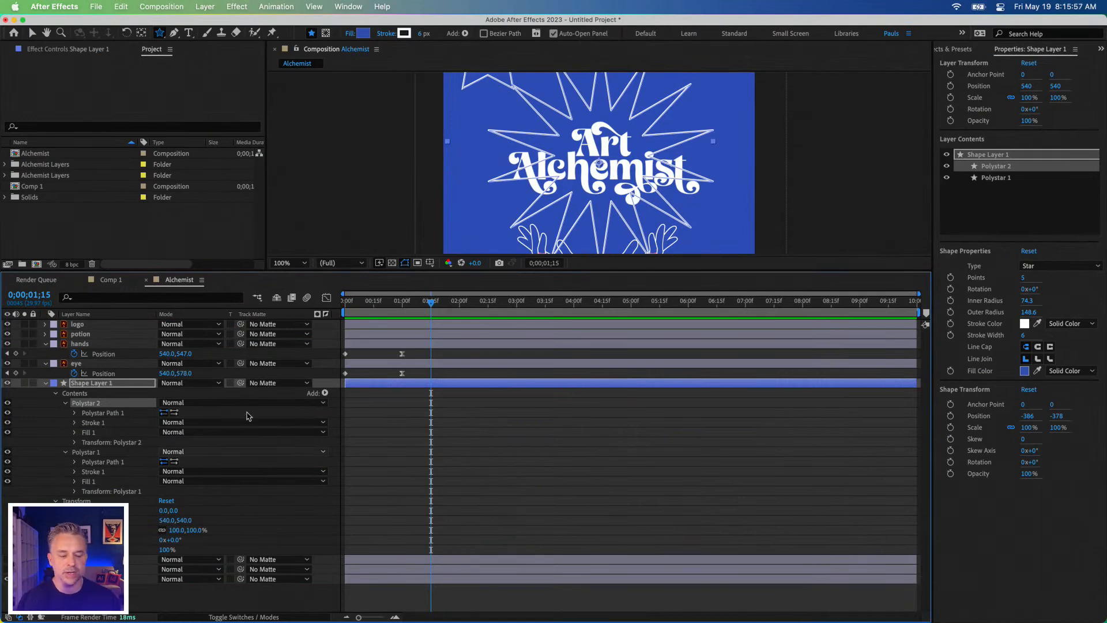
mouse_move(432, 301)
left_mouse_down()
mouse_move(508, 301)
mouse_move(446, 317)
left_mouse_up()
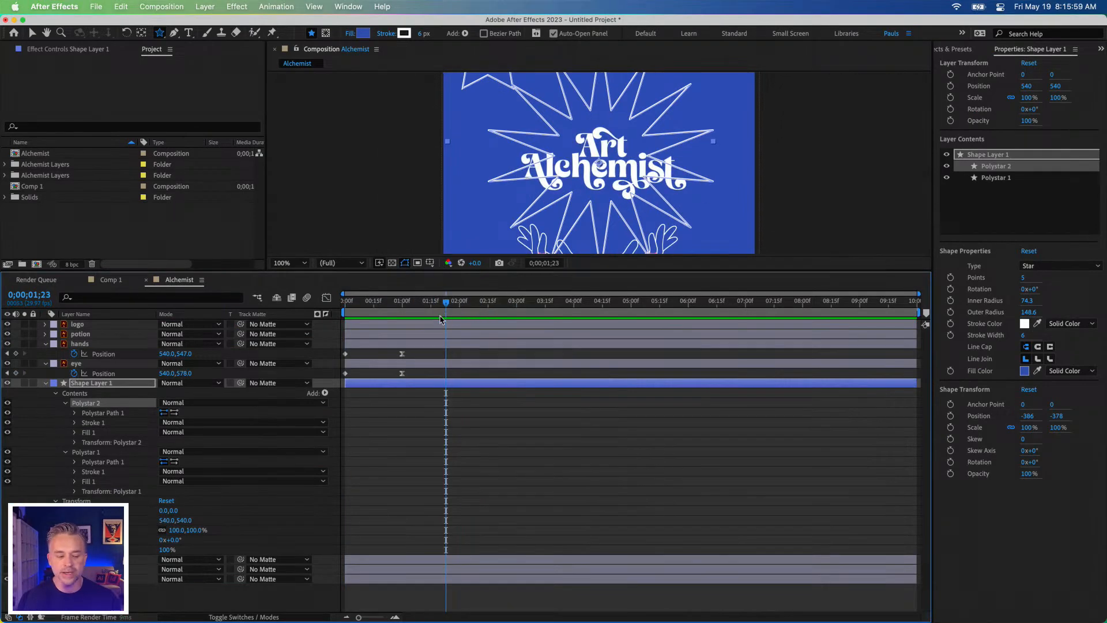
left_click(45, 384)
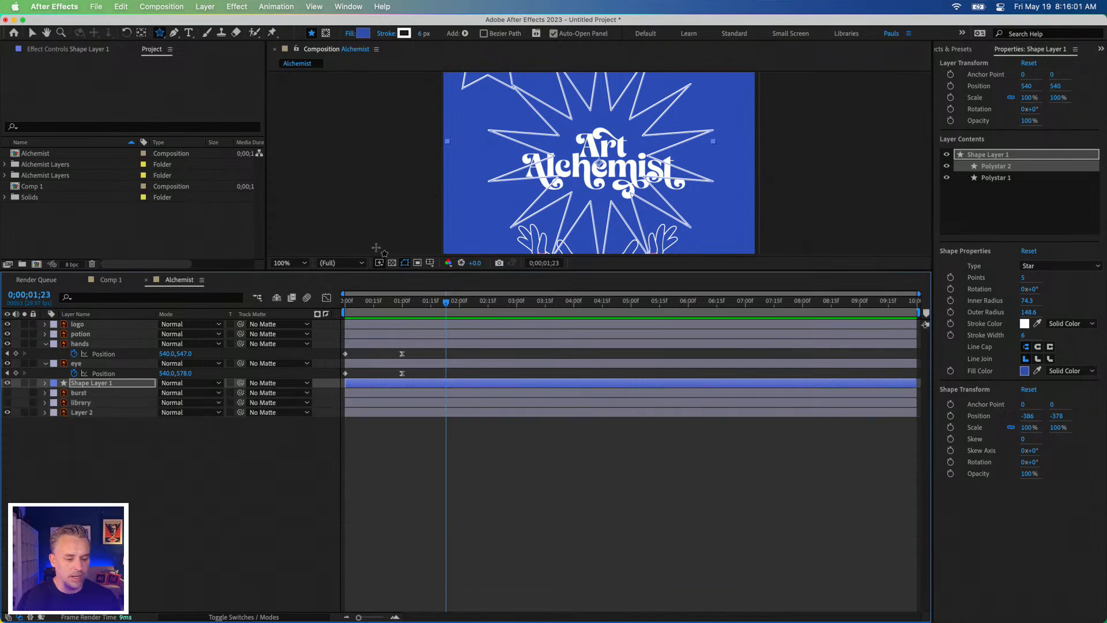
Step: Move the small five-pointed star from the artwork's upper-left corner to the center of the large 14-pointed star
left_click_drag(384, 269, 381, 451)
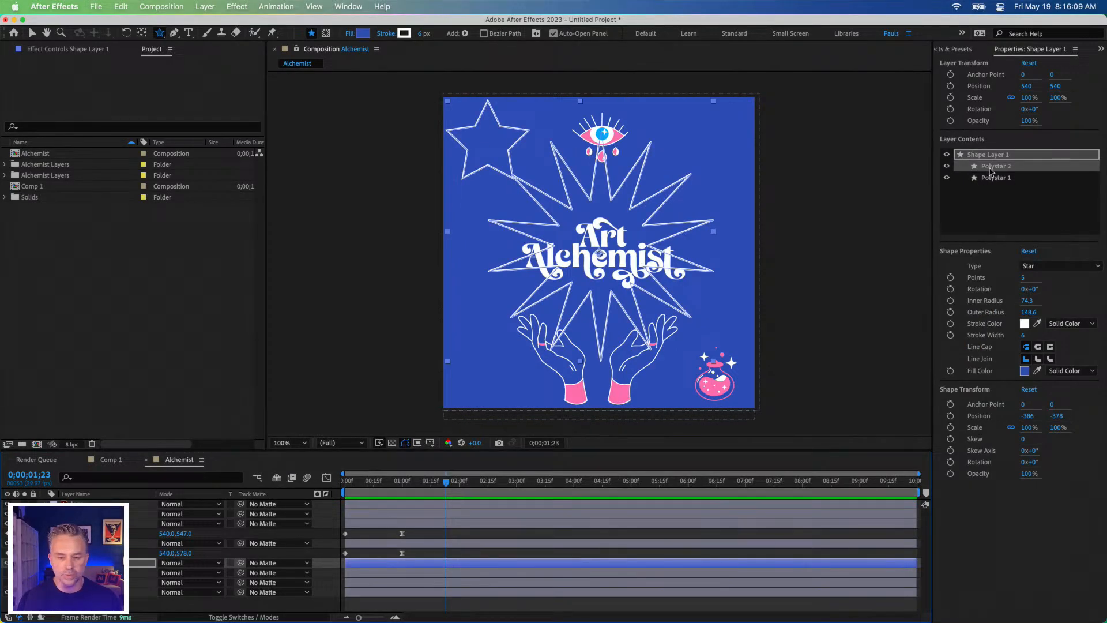
left_click(32, 33)
left_click_drag(478, 131, 578, 234)
Step: Hide the logo, potion, hands and eye layers, and collapse the hands and eye layers in the timeline
left_click(7, 504)
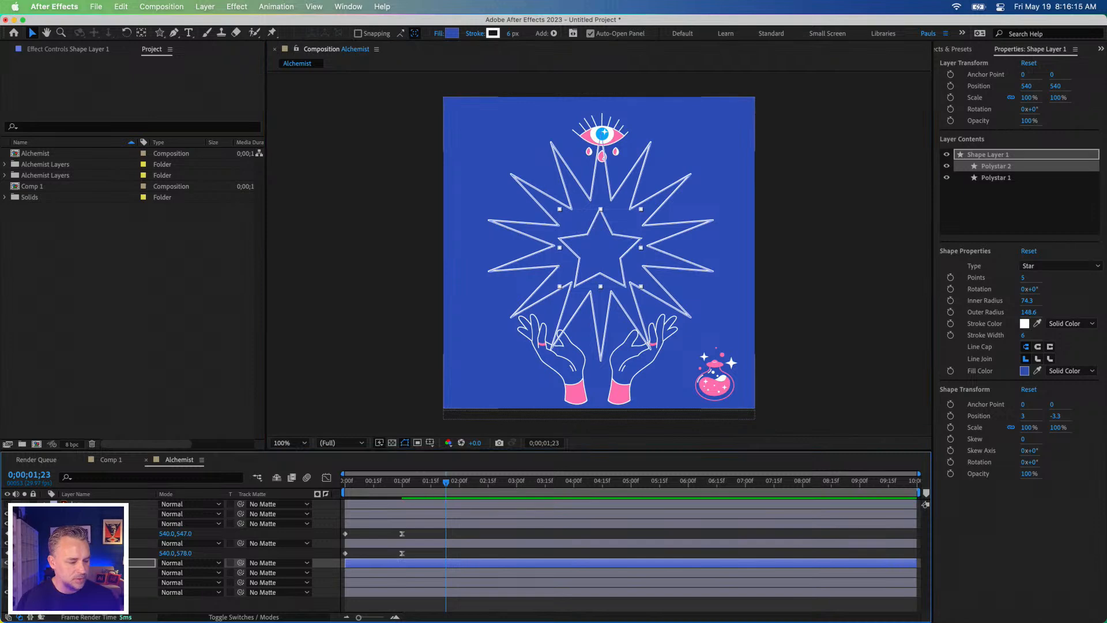
left_click(7, 514)
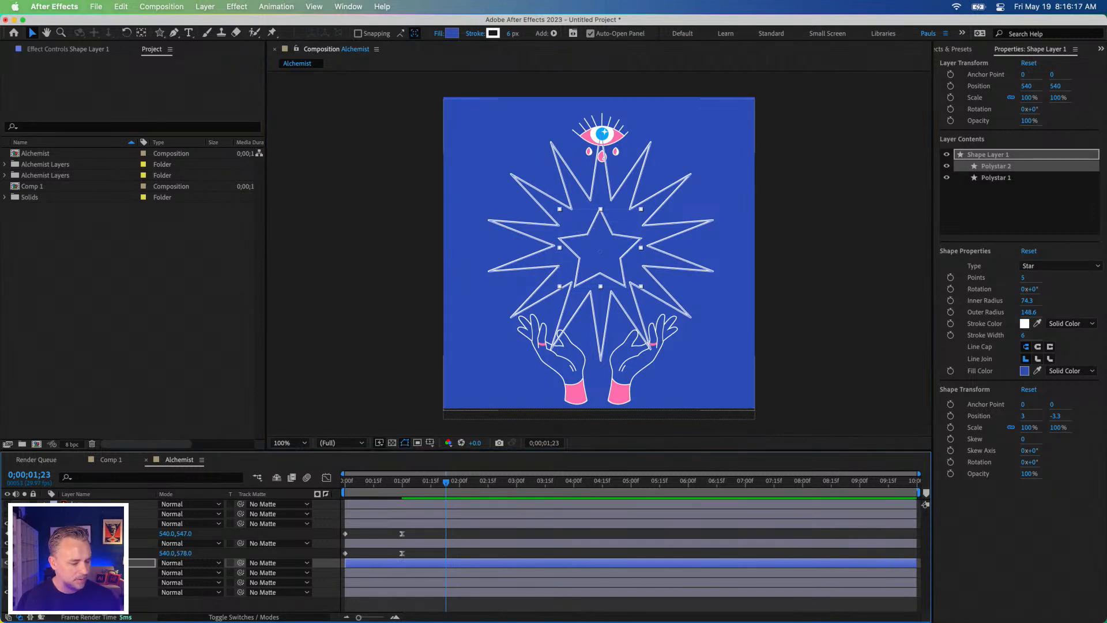
left_click(7, 524)
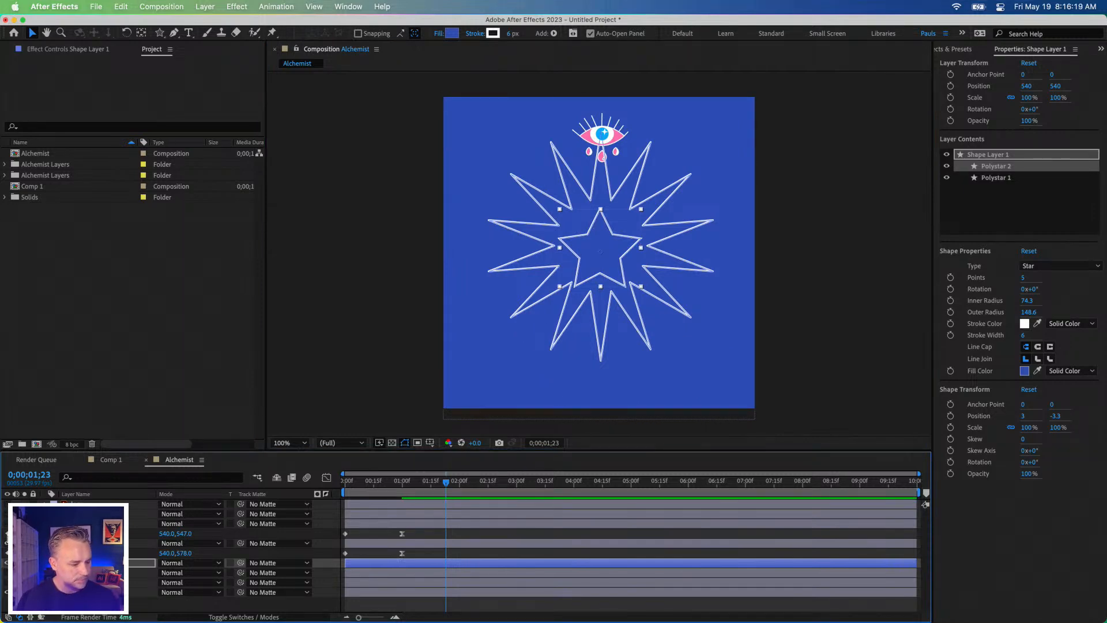
left_click(7, 543)
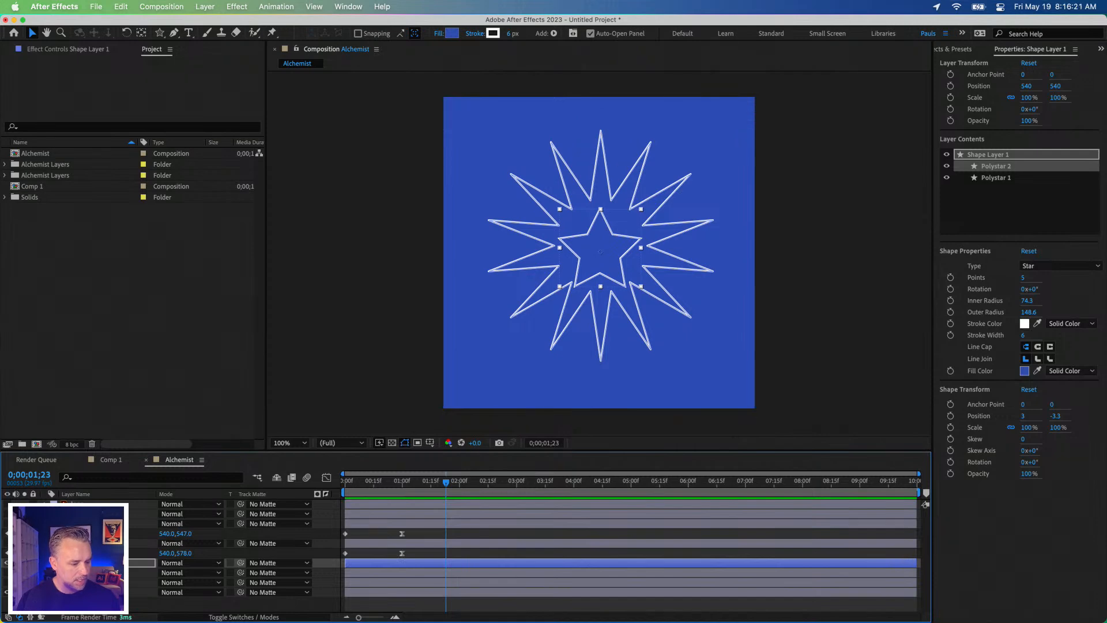
left_click(44, 523)
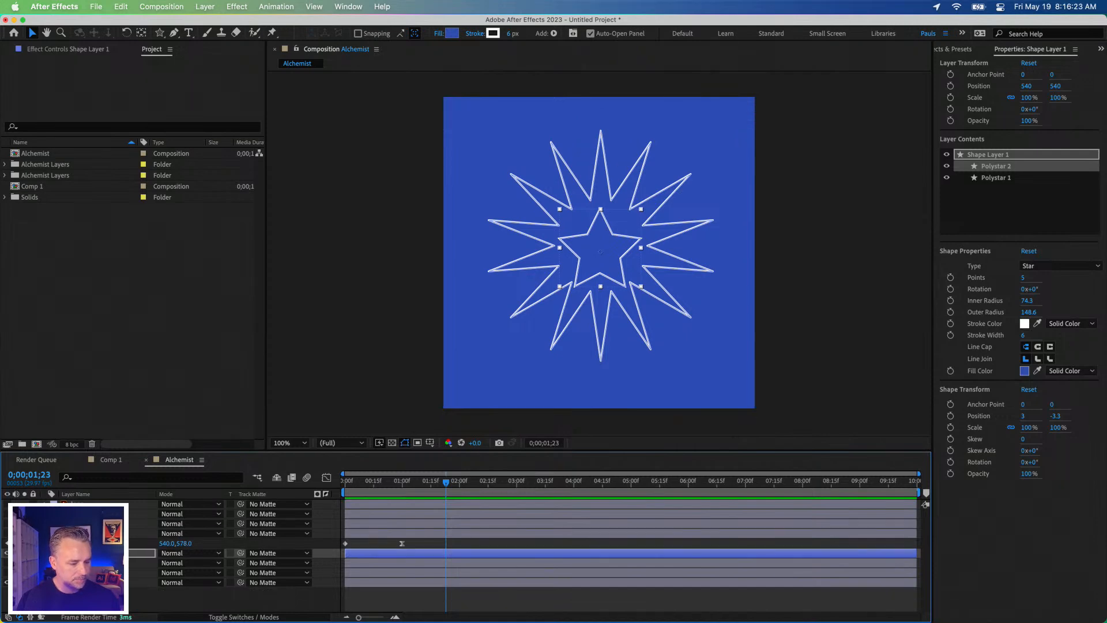
left_click(44, 533)
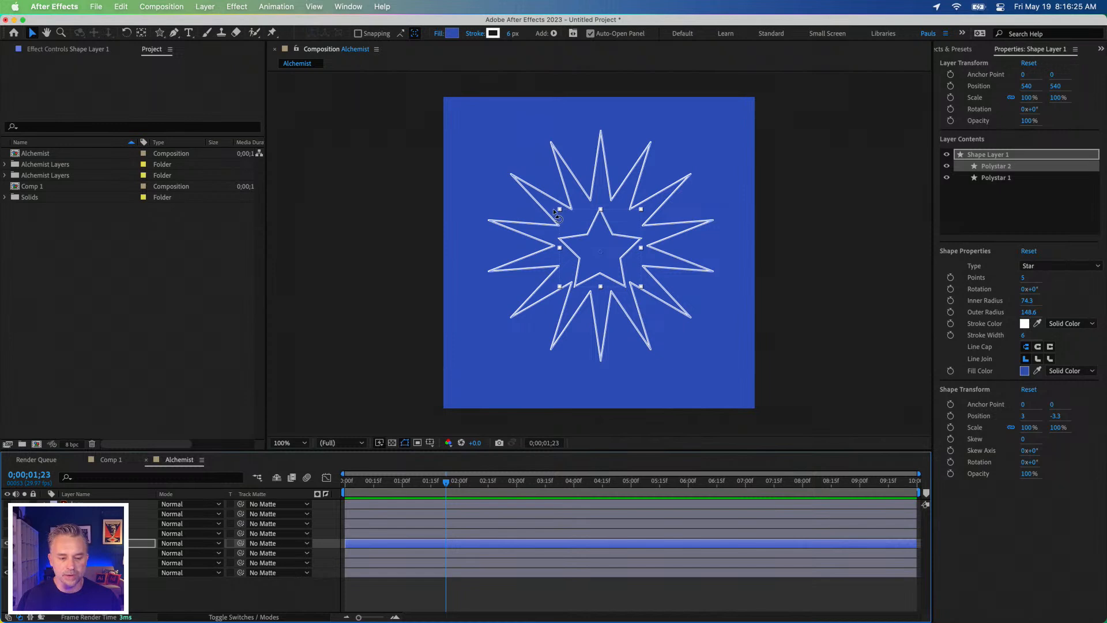
Step: Change Polystar 2 from a star to a polygon with 3 points
left_click(1076, 267)
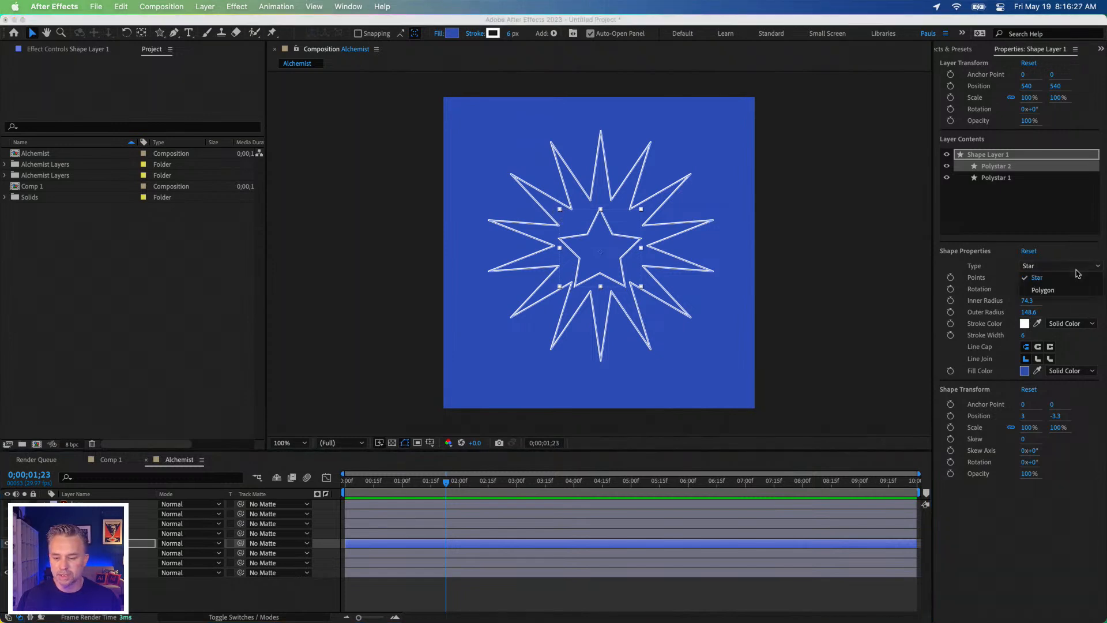
left_click(1047, 291)
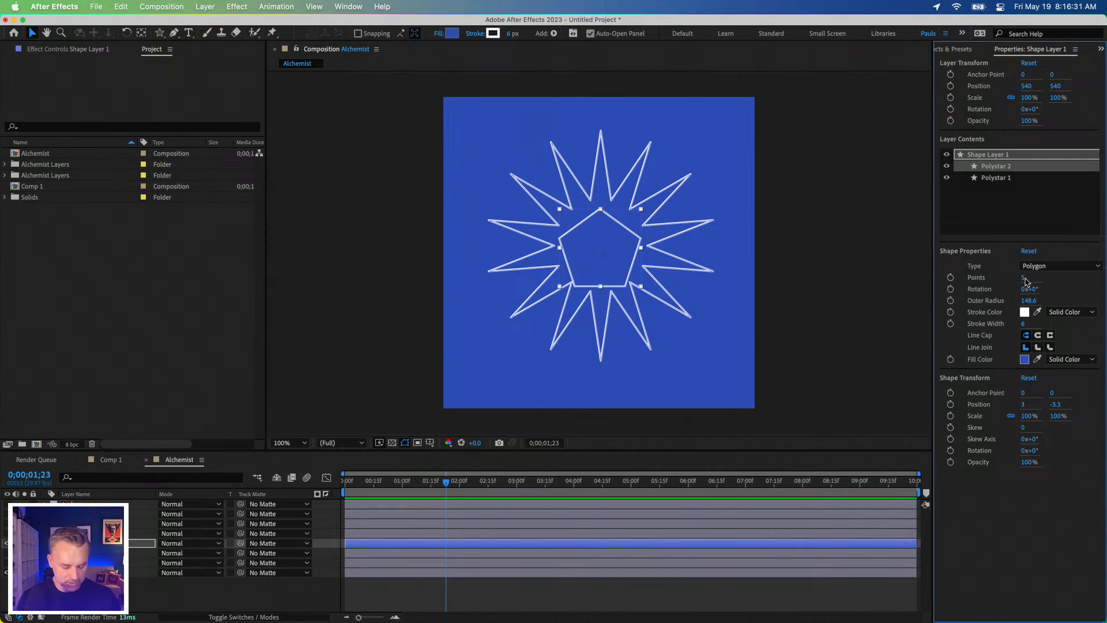
left_click(1023, 278)
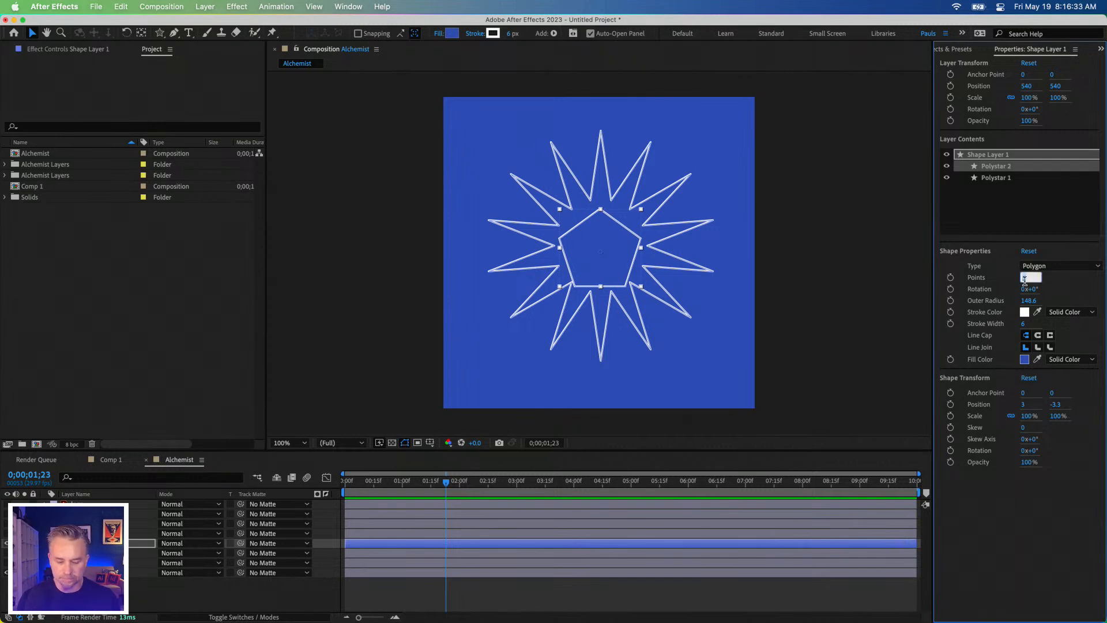
type("3")
key("Return")
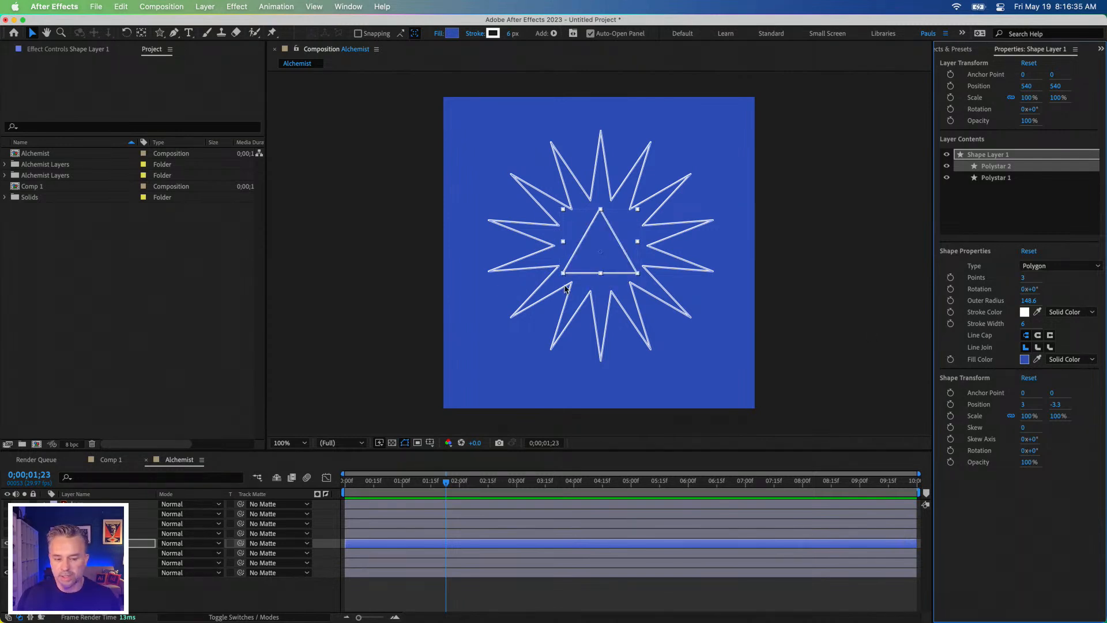
Step: Enlarge the triangle proportionally to a scale of about 219%
left_click_drag(562, 274, 525, 301)
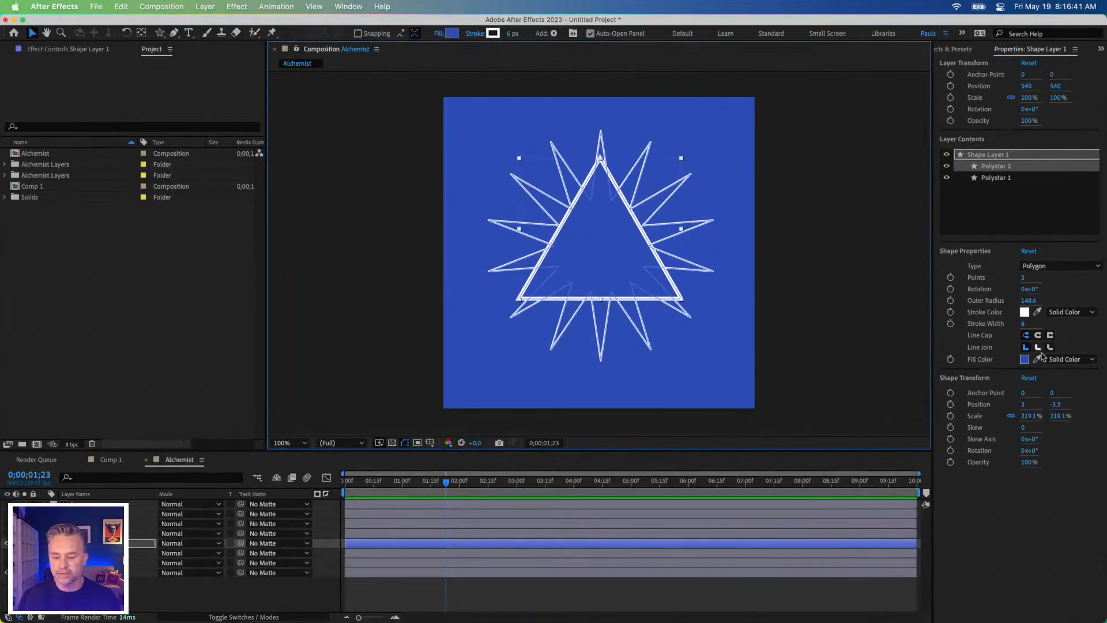
left_click(415, 200)
left_click(565, 228)
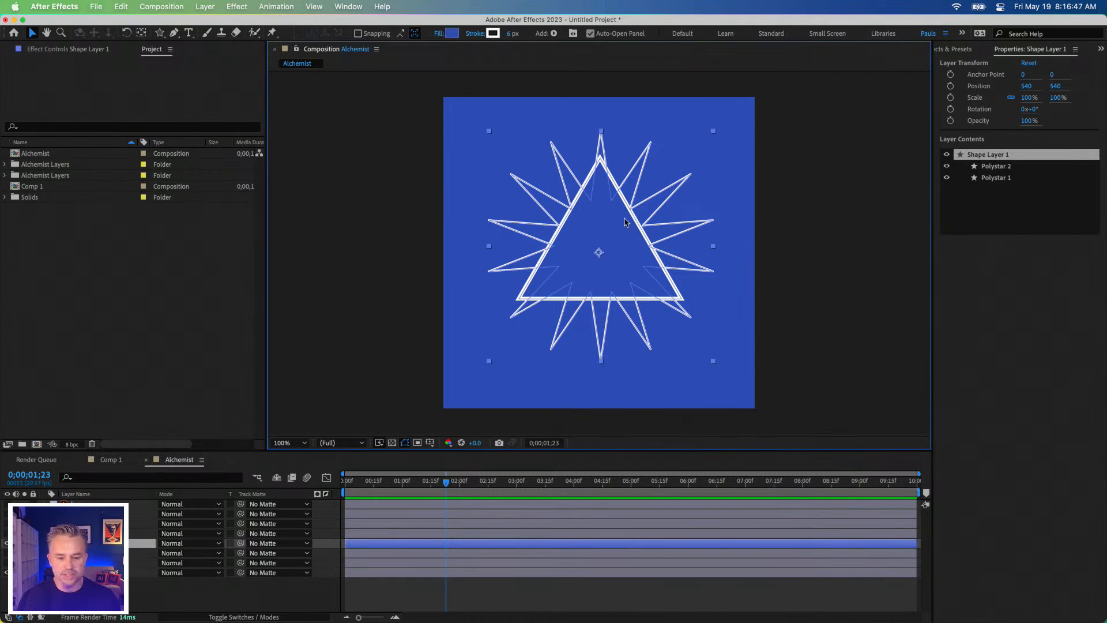
Step: Set the triangle's stroke width to 4 px and reduce its scale to about 166.6%
left_click(1000, 167)
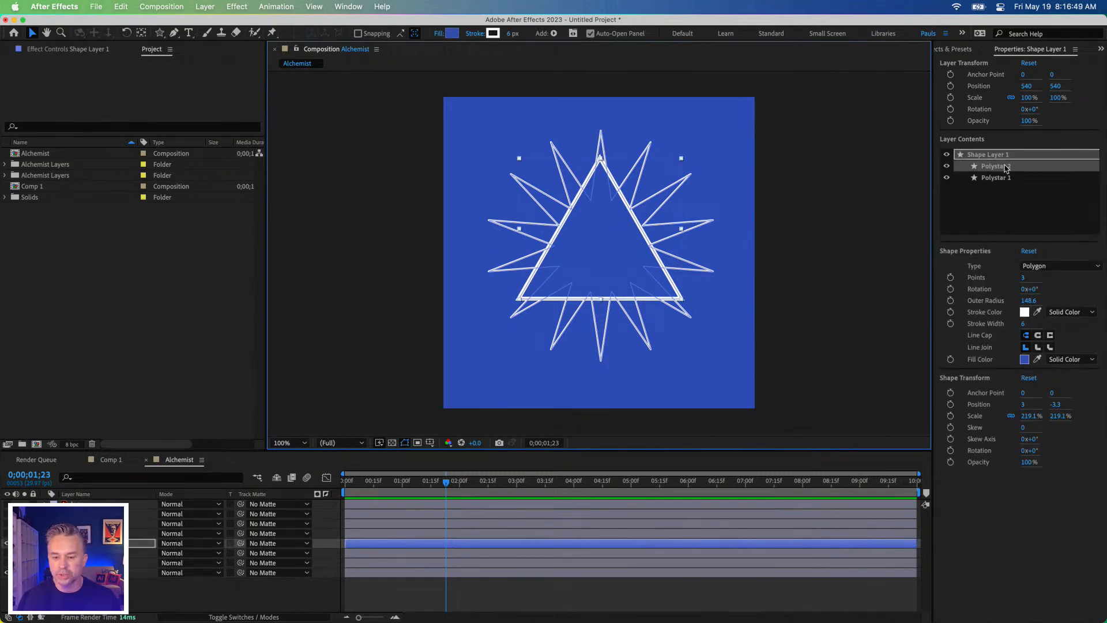
double_click(1002, 170)
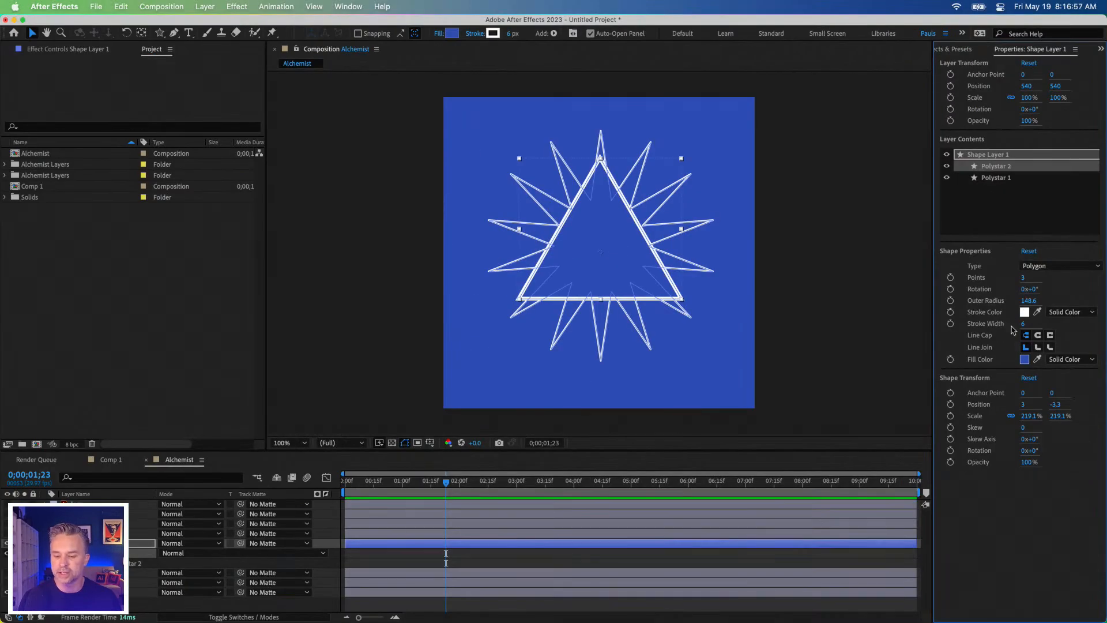
left_click(1024, 324)
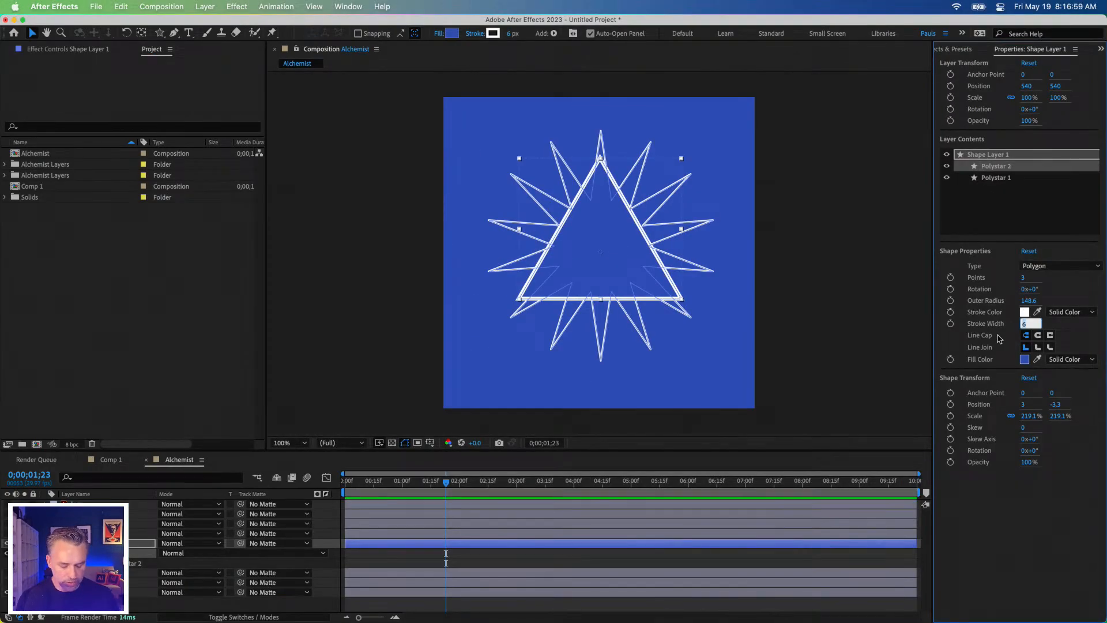
key("Return")
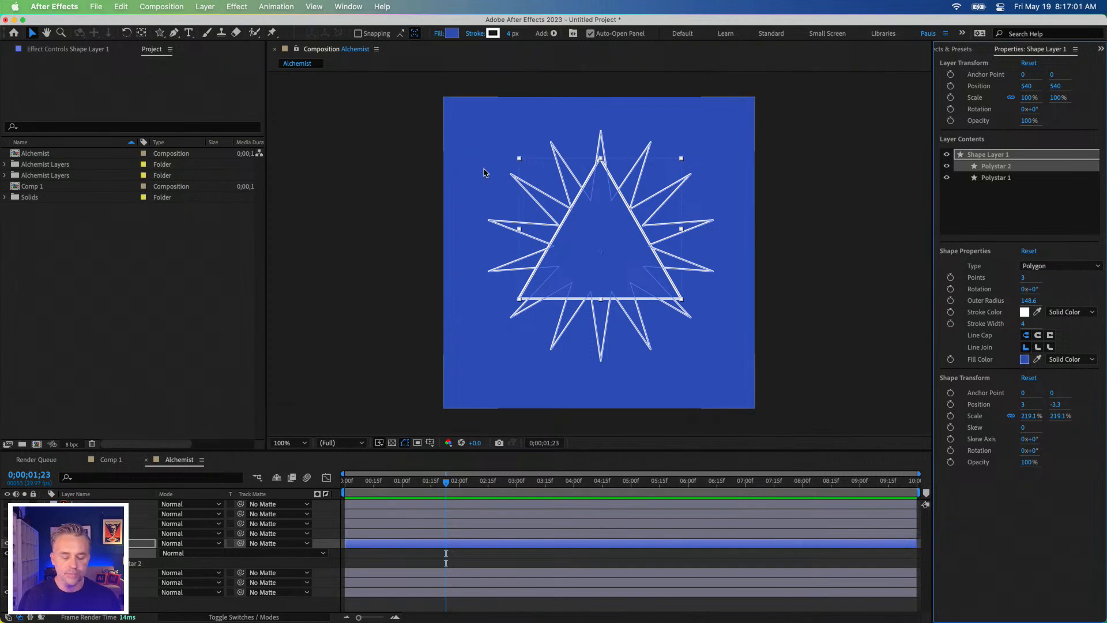
left_click_drag(519, 160, 539, 183)
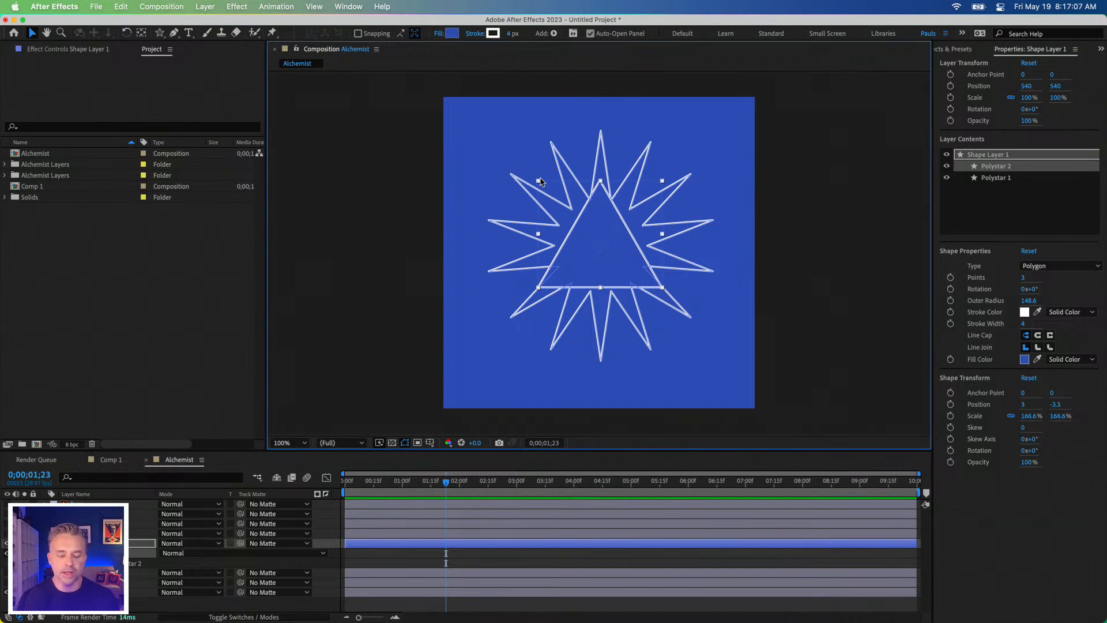
Step: Temporarily show the logo layer to check it against the triangle and star burst, leaving Shape Layer 1 selected
left_click(1006, 179)
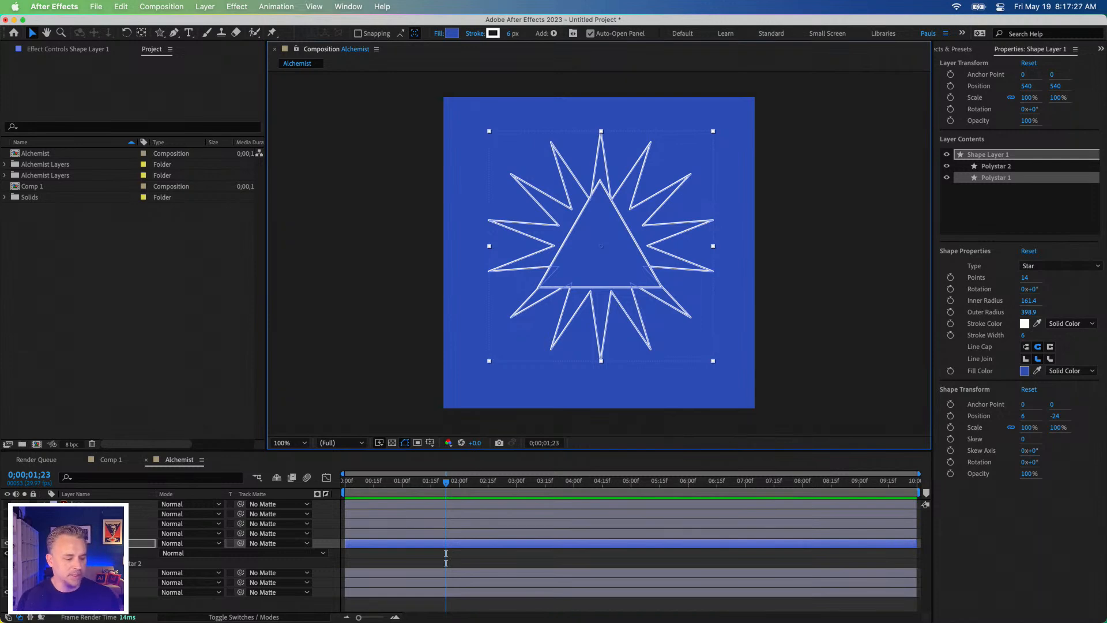
left_click(79, 504)
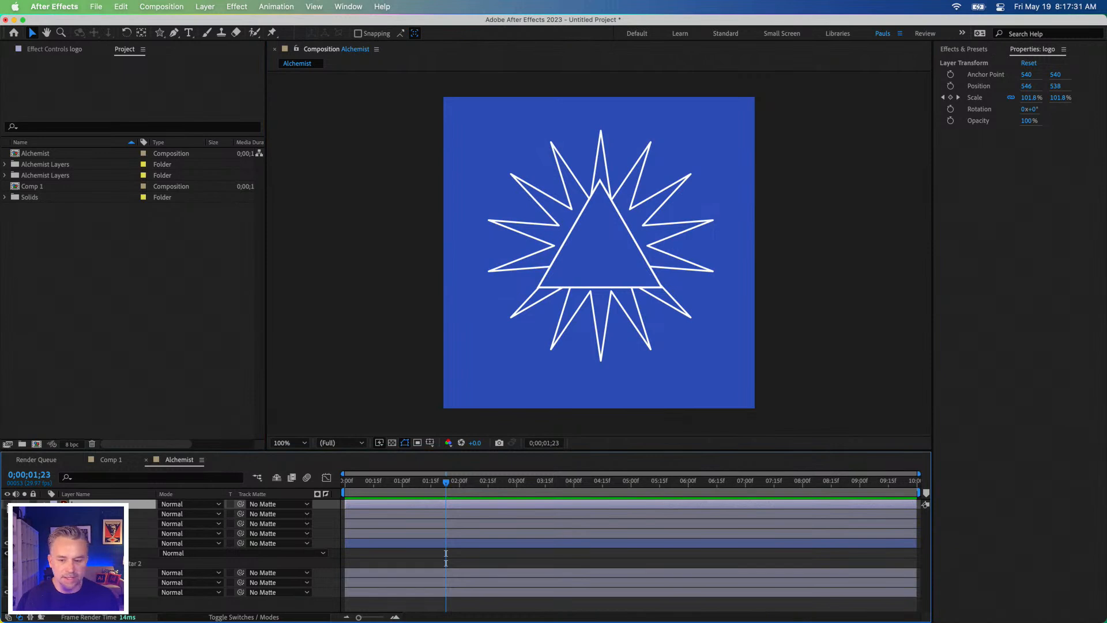
left_click(7, 504)
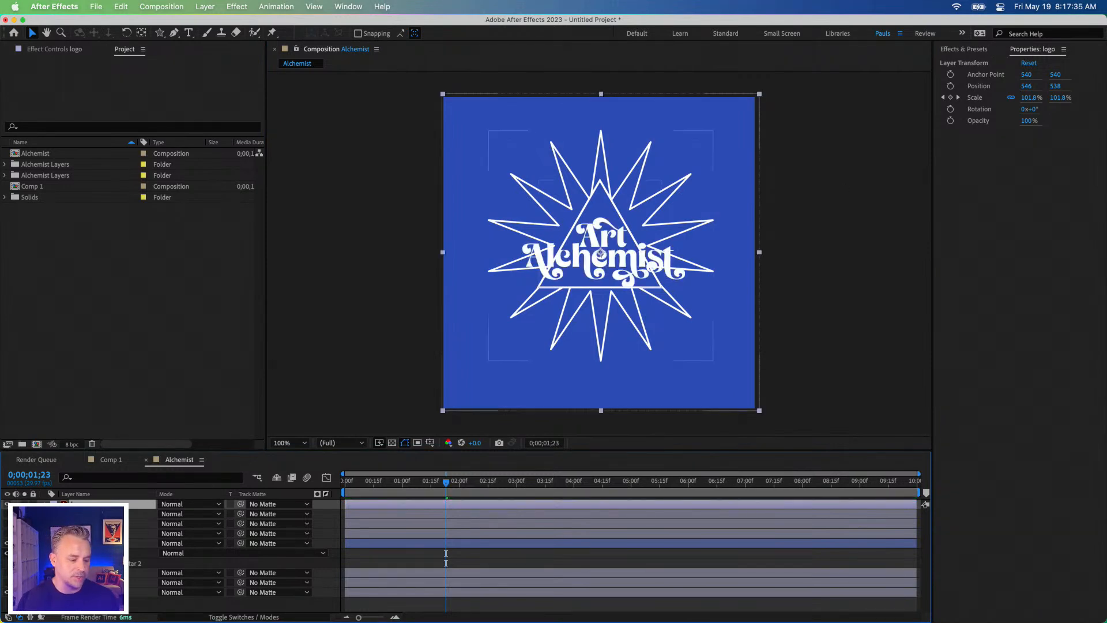
left_click(79, 543)
left_click(79, 573)
left_click(79, 543)
left_click(7, 504)
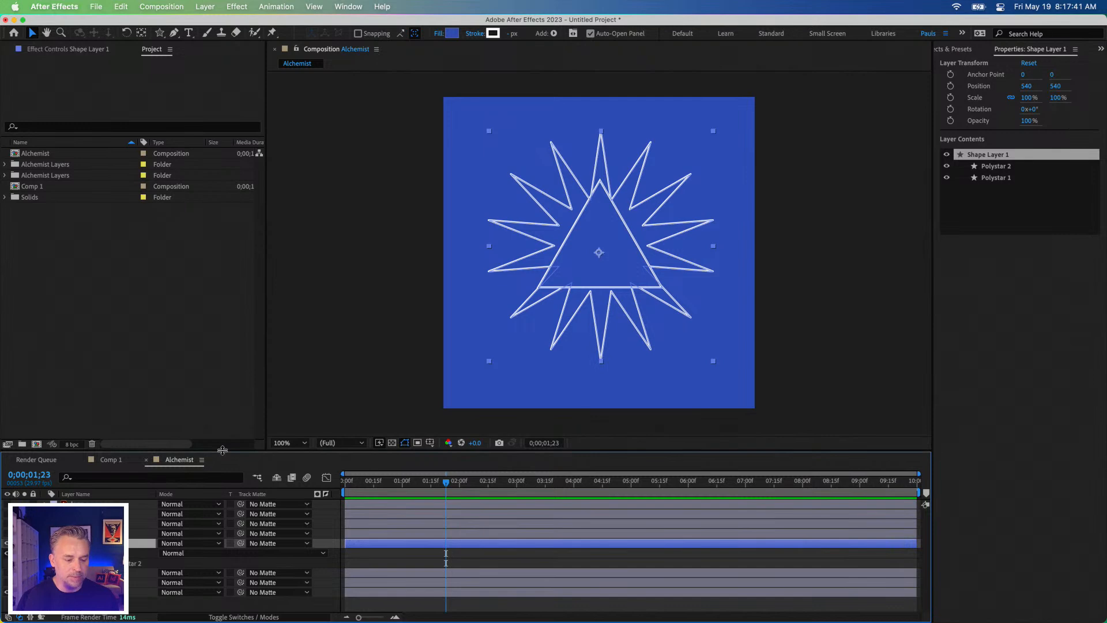
Step: Enlarge the timeline area and collapse Shape Layer 1 after revealing its full contents
left_click_drag(222, 450, 222, 311)
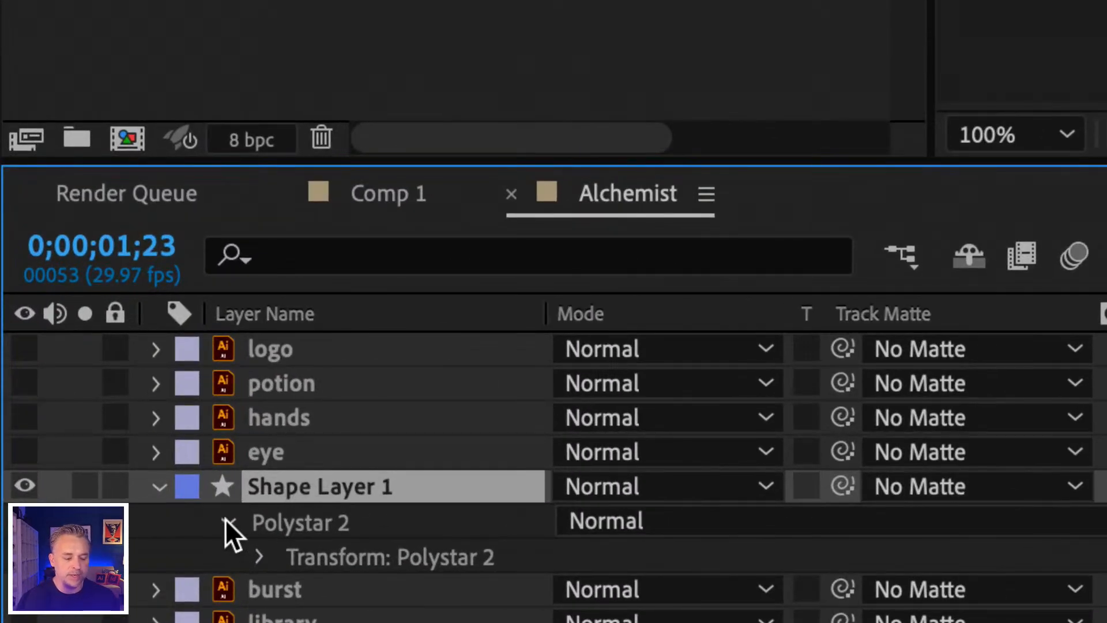
left_click(159, 488)
left_click(158, 488)
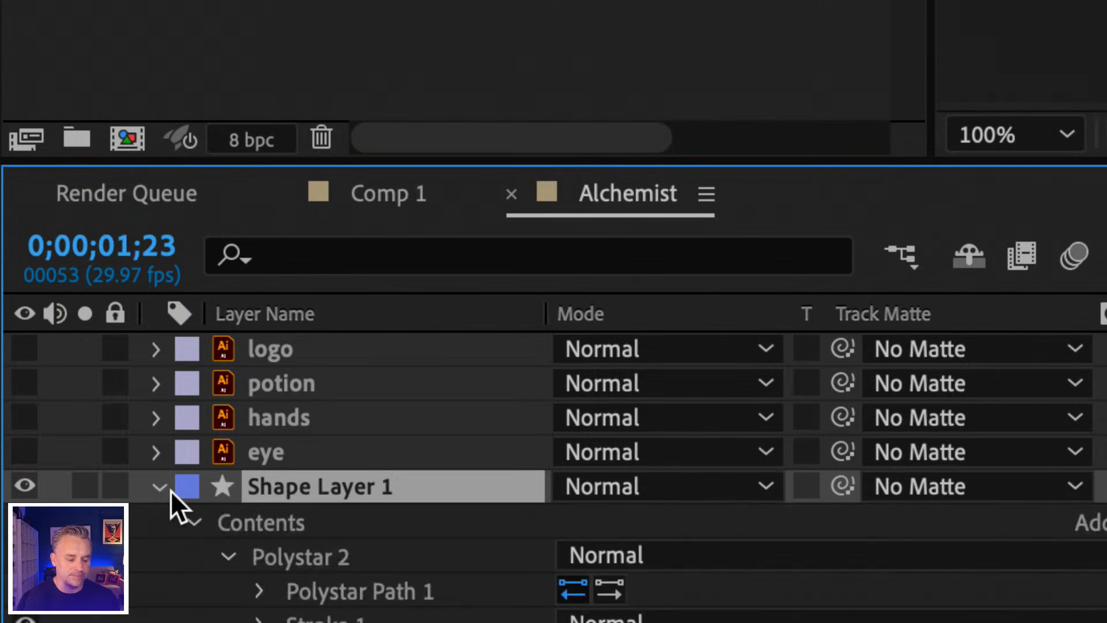
left_click(158, 487)
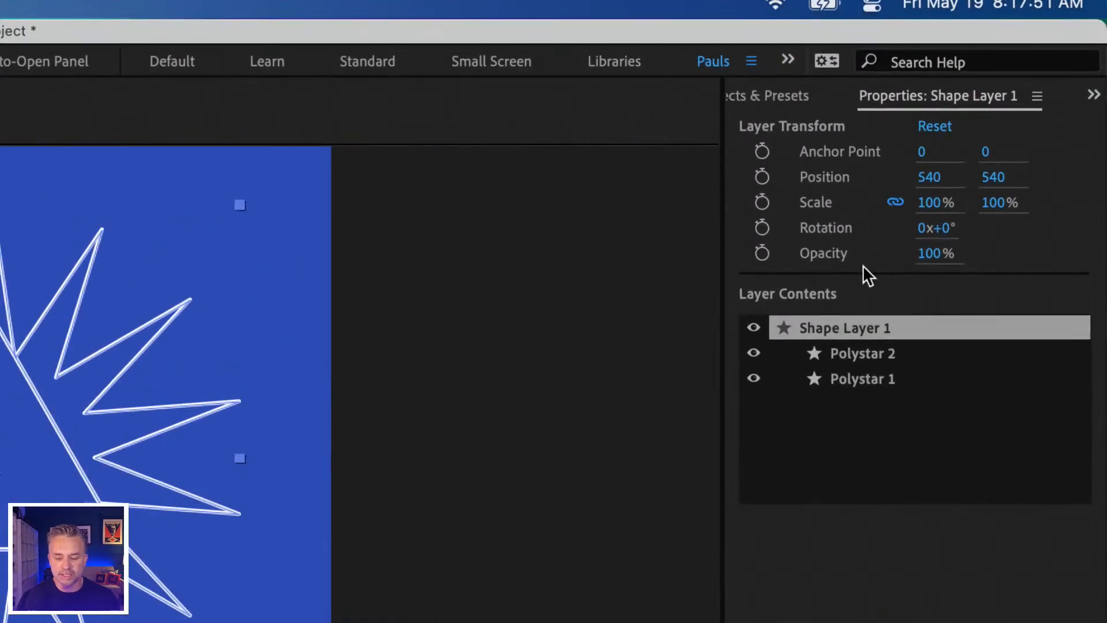
Step: Compare the triangle's properties with those of the 14-pointed star, ending with Polystar 1 selected
left_click(860, 350)
left_click(861, 374)
left_click(863, 352)
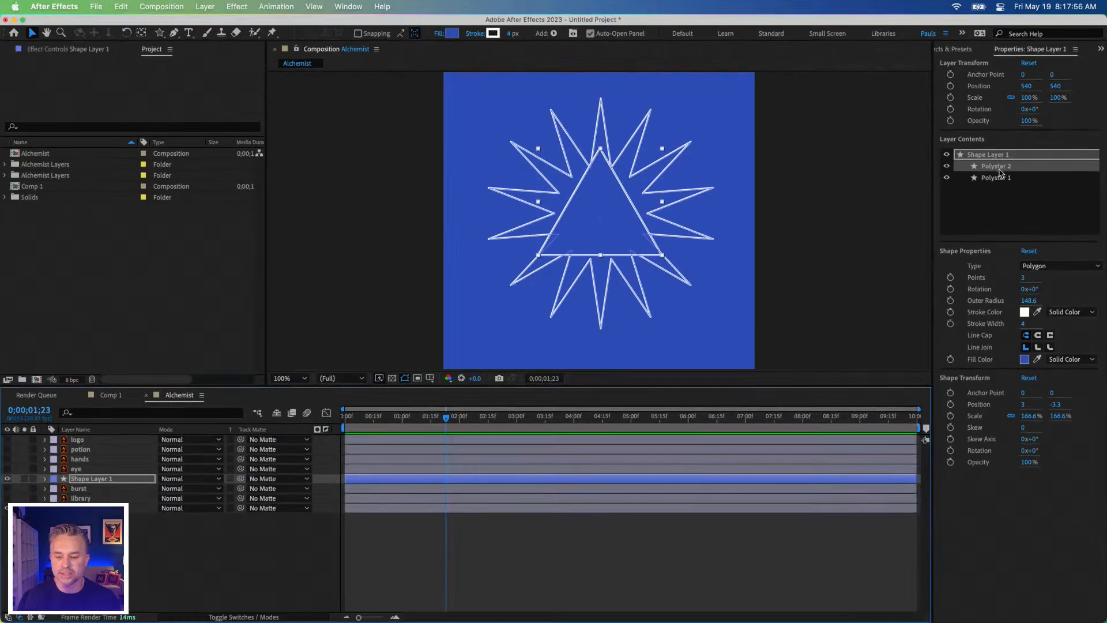
left_click(866, 384)
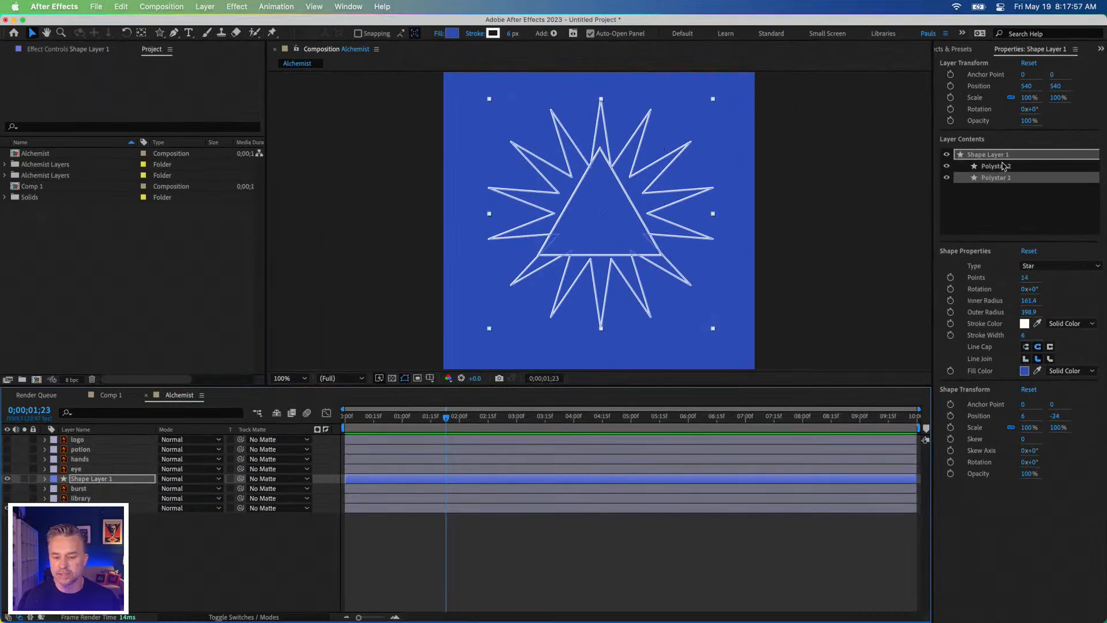
left_click(1003, 167)
left_click(997, 179)
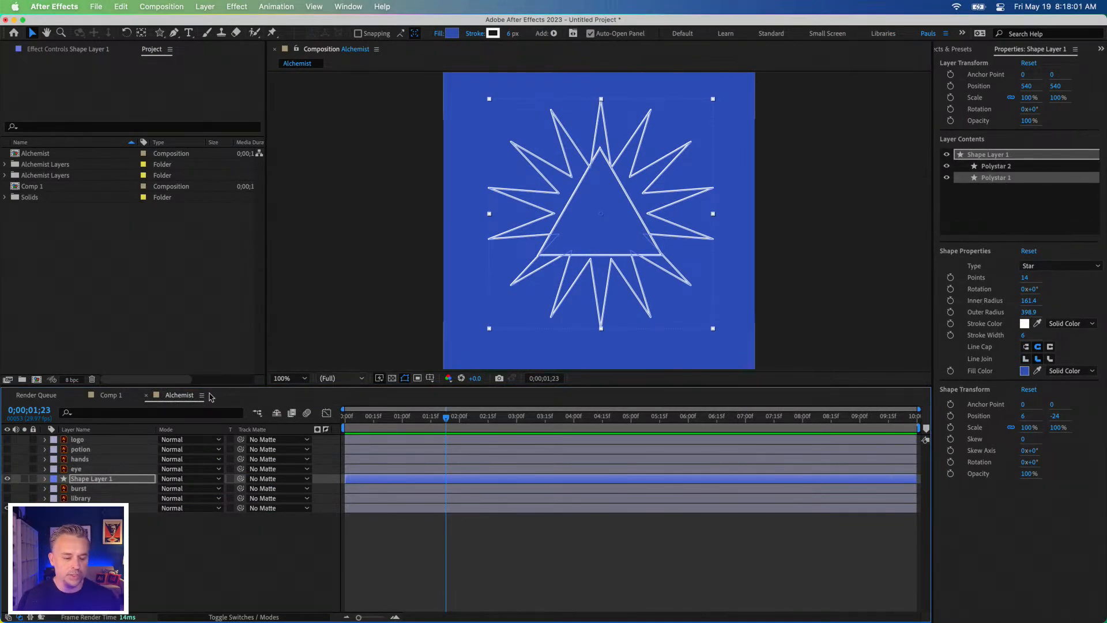
Step: At 0;00;00;29, temporarily show the logo, potion, hands and eye layers to check them against the burst
left_click_drag(402, 418, 401, 434)
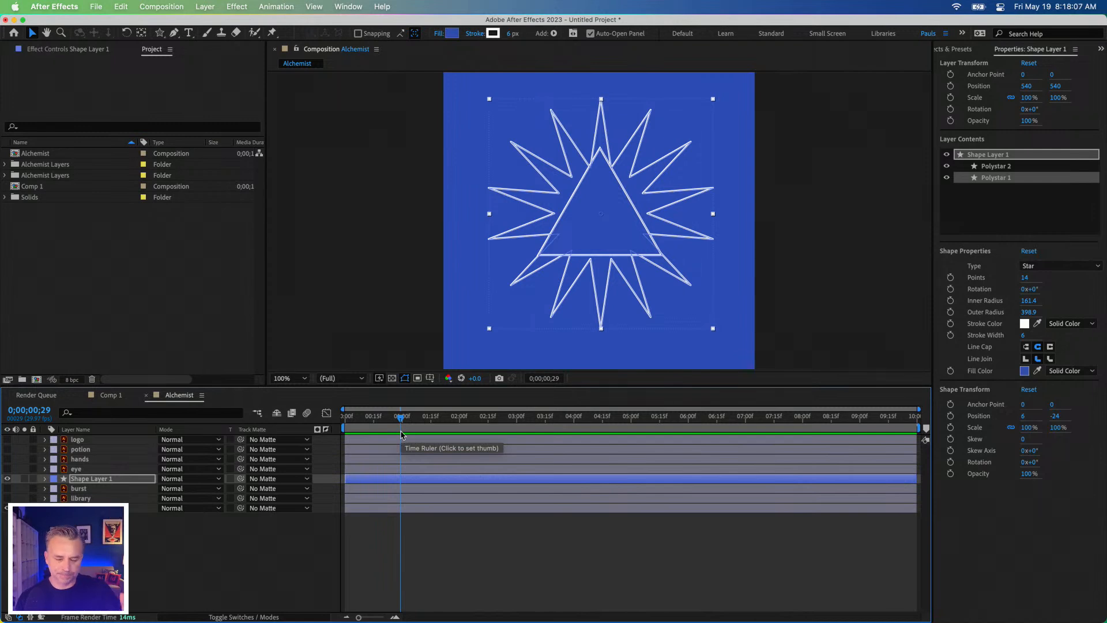
left_click(7, 439)
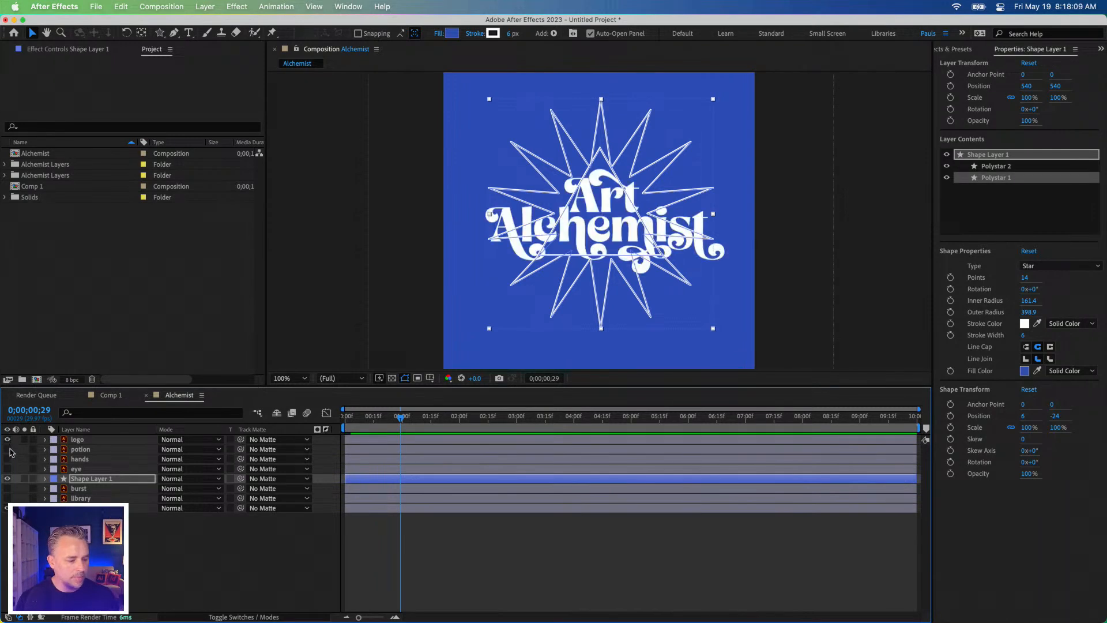
left_click(7, 449)
left_click(7, 459)
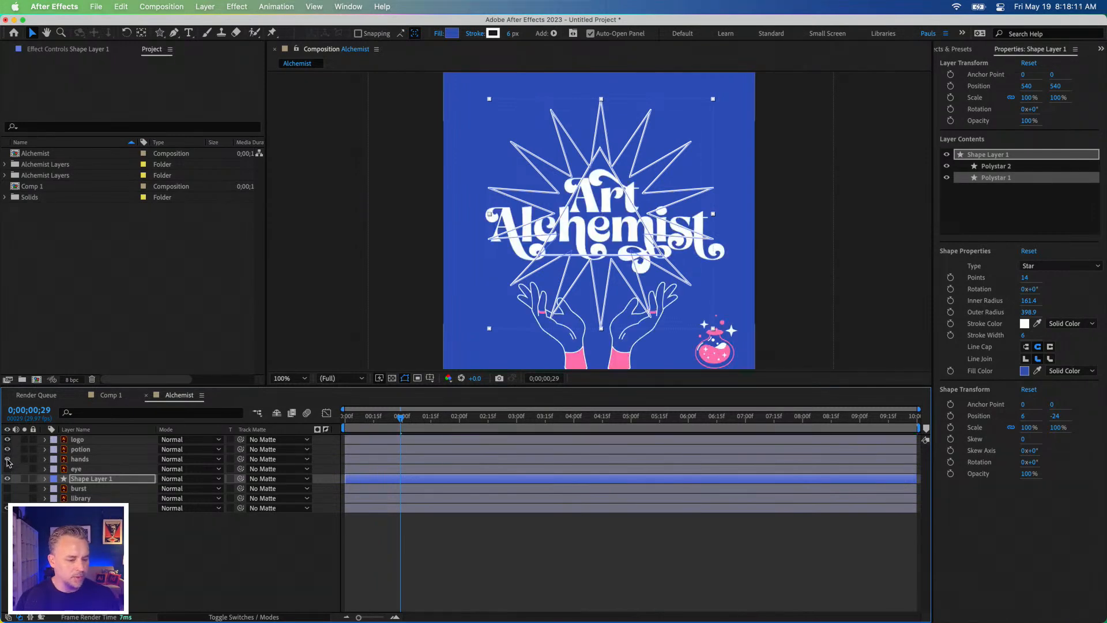
left_click(7, 469)
left_click_drag(7, 468, 8, 440)
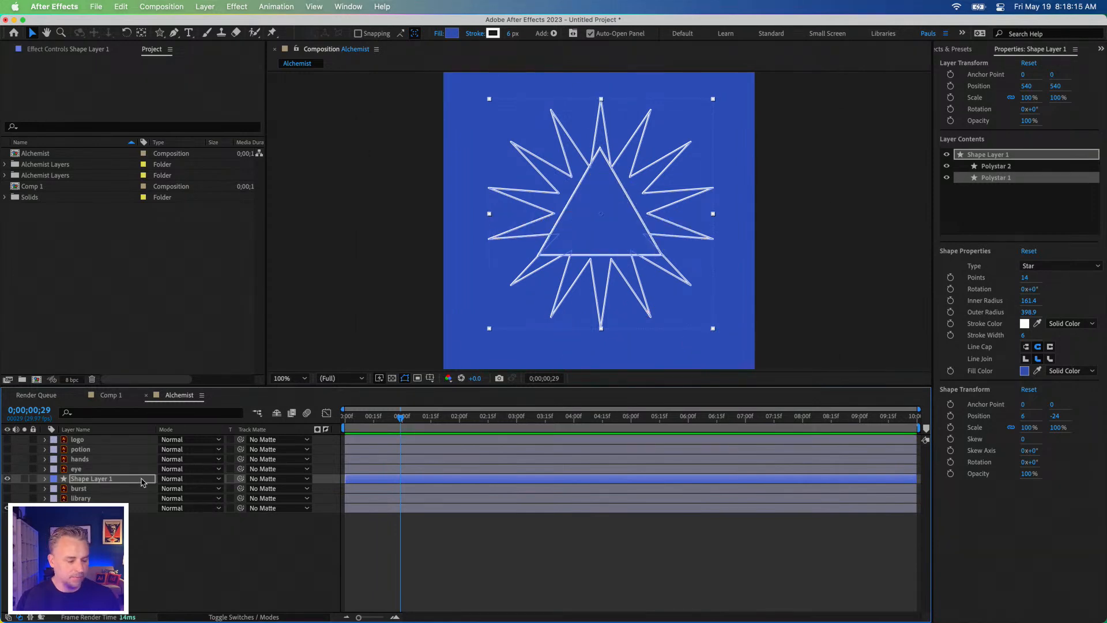
Step: Select Shape Layer 1 and start keyframing its layer-level Position, Scale and Rotation at 0;00;00;29
left_click(79, 483)
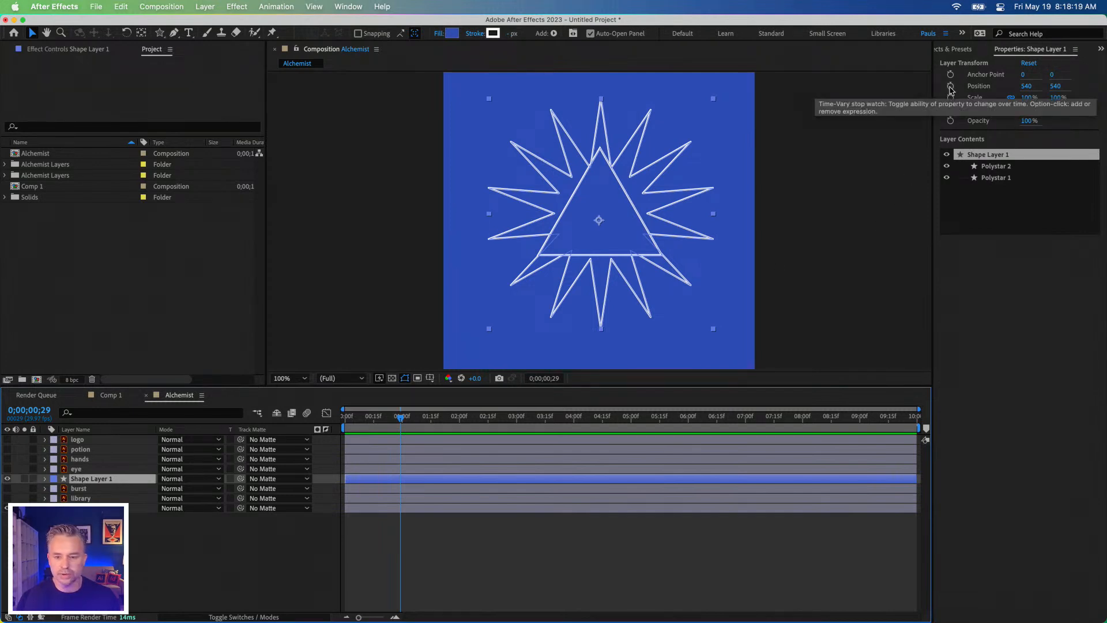
left_click(950, 86)
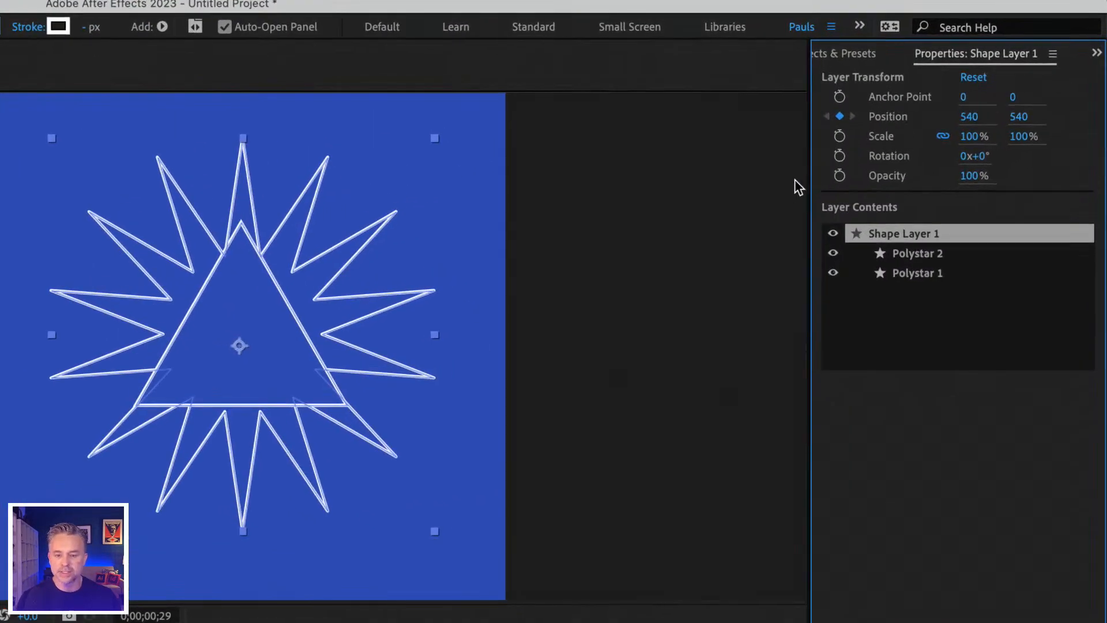
left_click(840, 136)
left_click(839, 156)
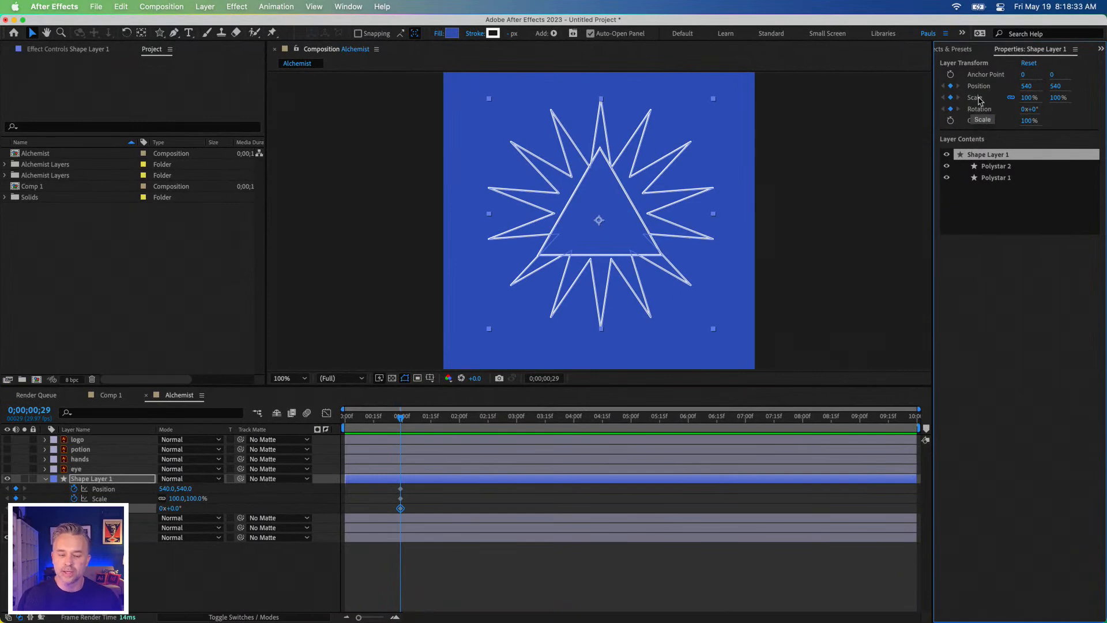
Step: Try scaling the whole shape layer down to about 76% at the composition's start, and undo that change
left_click_drag(365, 428, 345, 428)
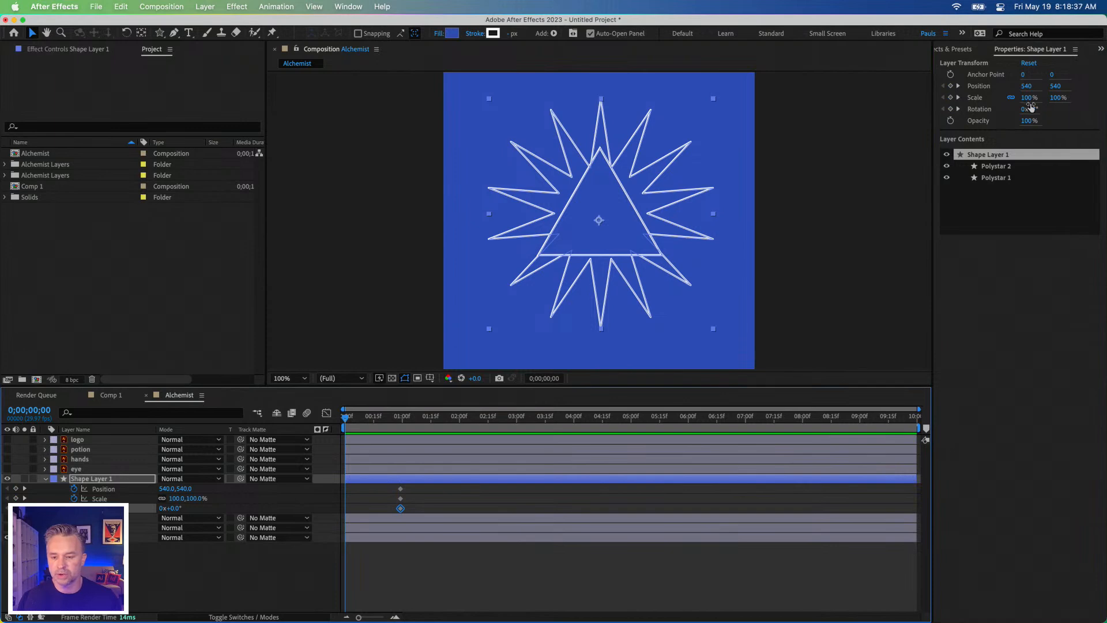
left_click_drag(1028, 97, 1013, 98)
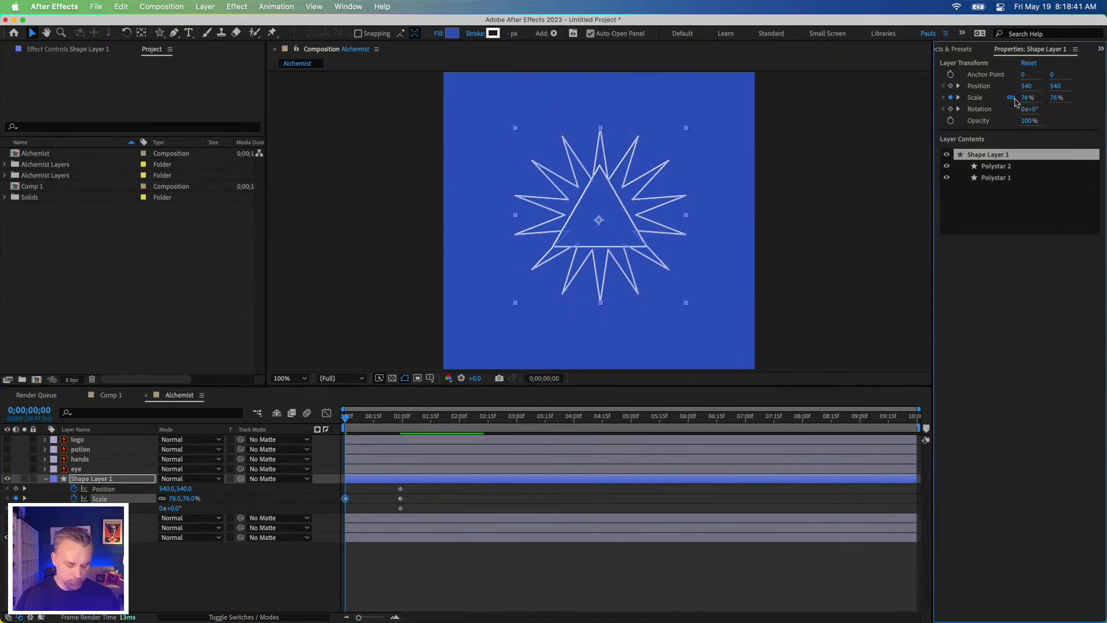
key("super+z")
Step: Add layer-level Position, Scale and Rotation keyframes to Shape Layer 1 at 0;00;00;00
left_click(982, 172)
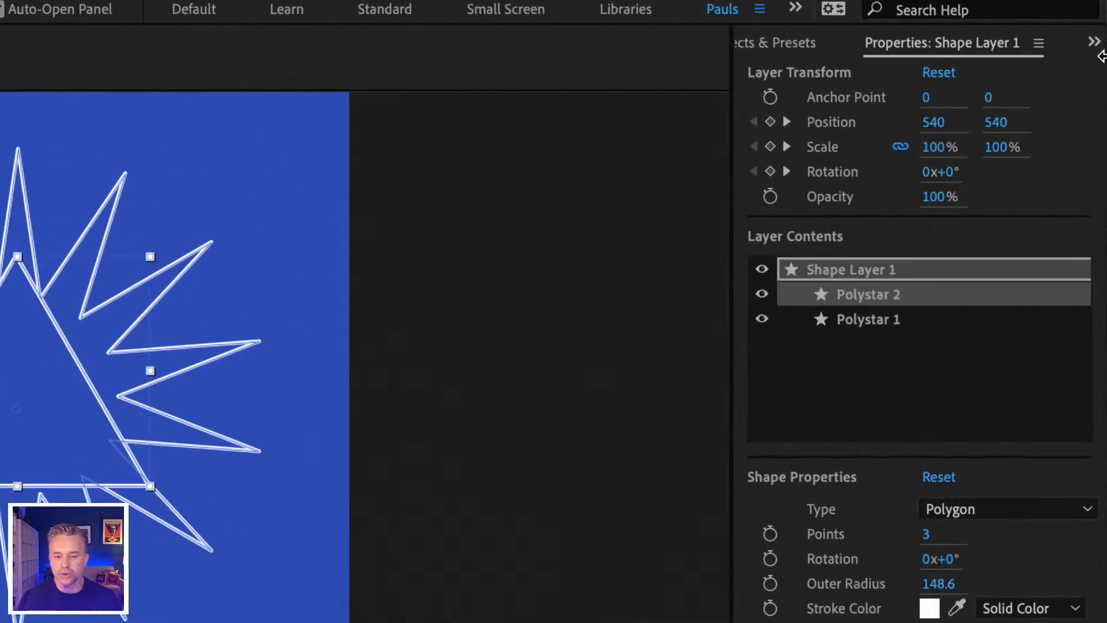
left_click(770, 122)
left_click(770, 147)
left_click(770, 171)
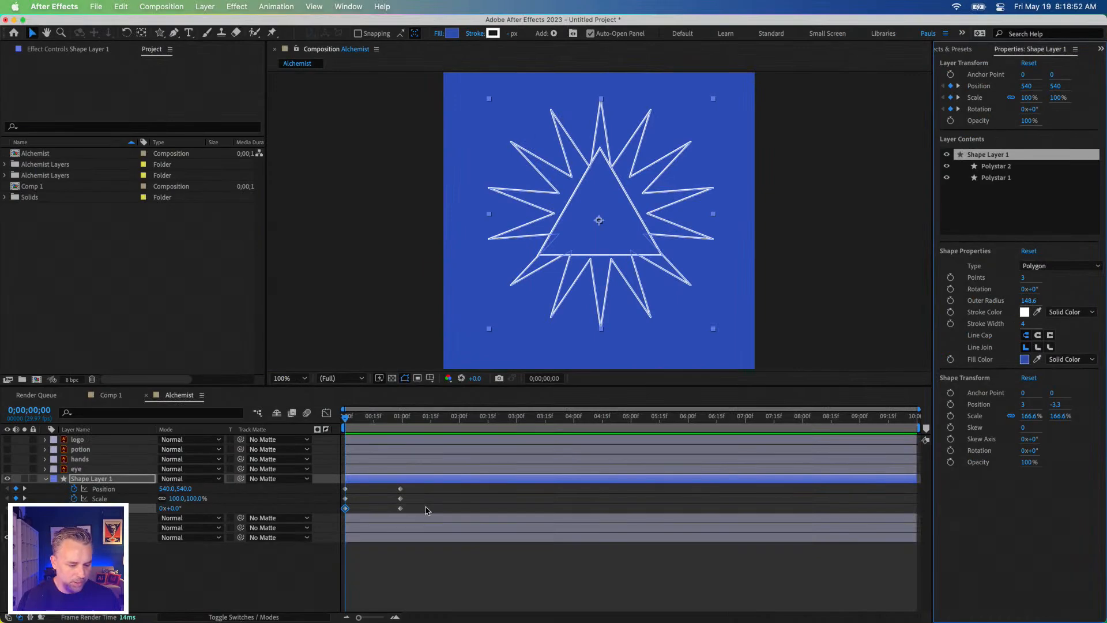
Step: Delete all layer-level Position, Scale and Rotation keyframes from Shape Layer 1, keeping the layer selected
left_click_drag(427, 510, 338, 485)
key("Delete")
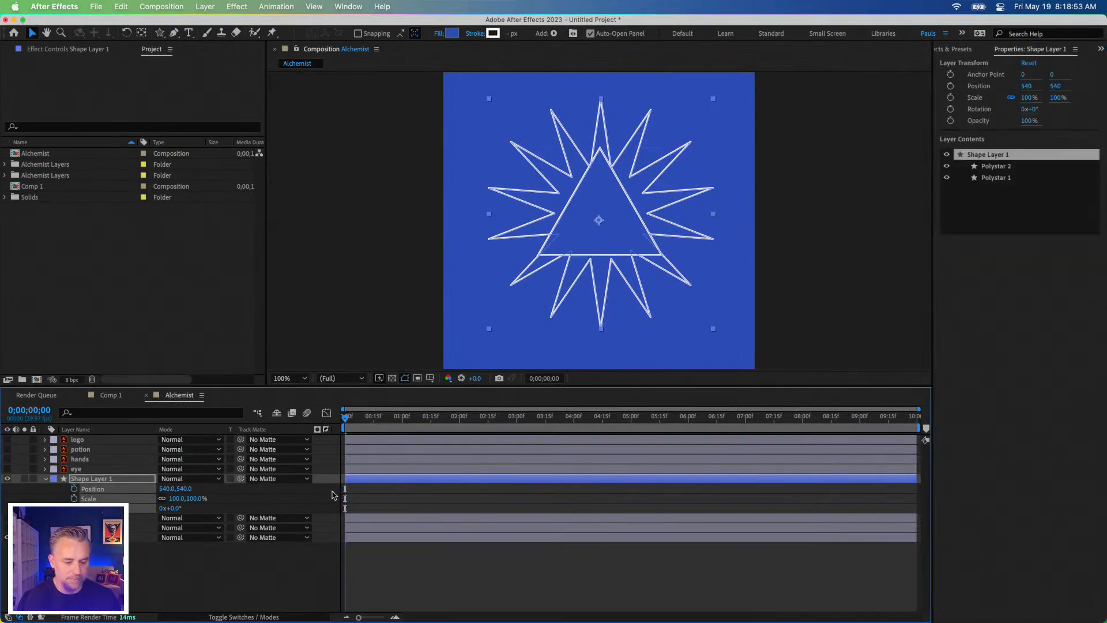
left_click(98, 481)
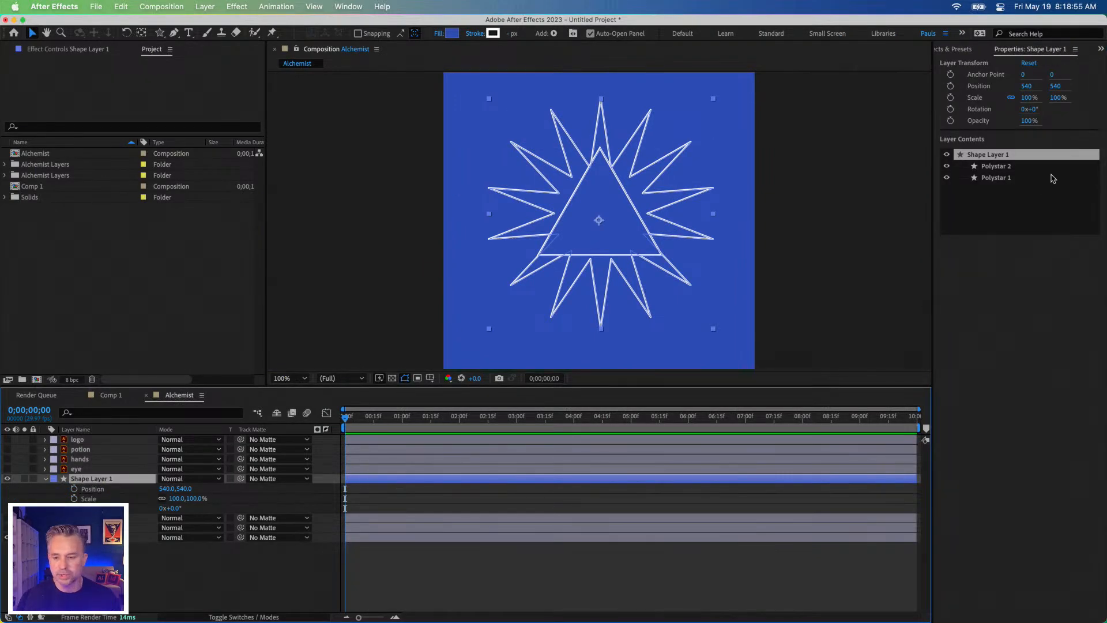
Step: Keyframe the Position, Scale, Rotation and Opacity of Polystar 1's own shape transform at 0;00;00;29
left_click(982, 178)
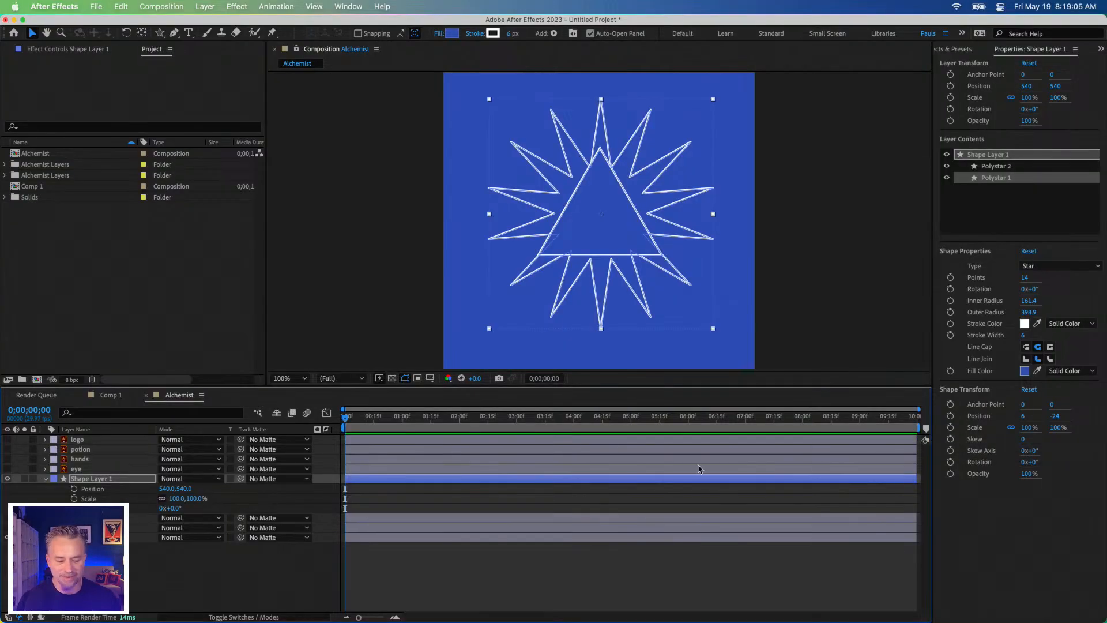
left_click(402, 418)
key("Page_Up")
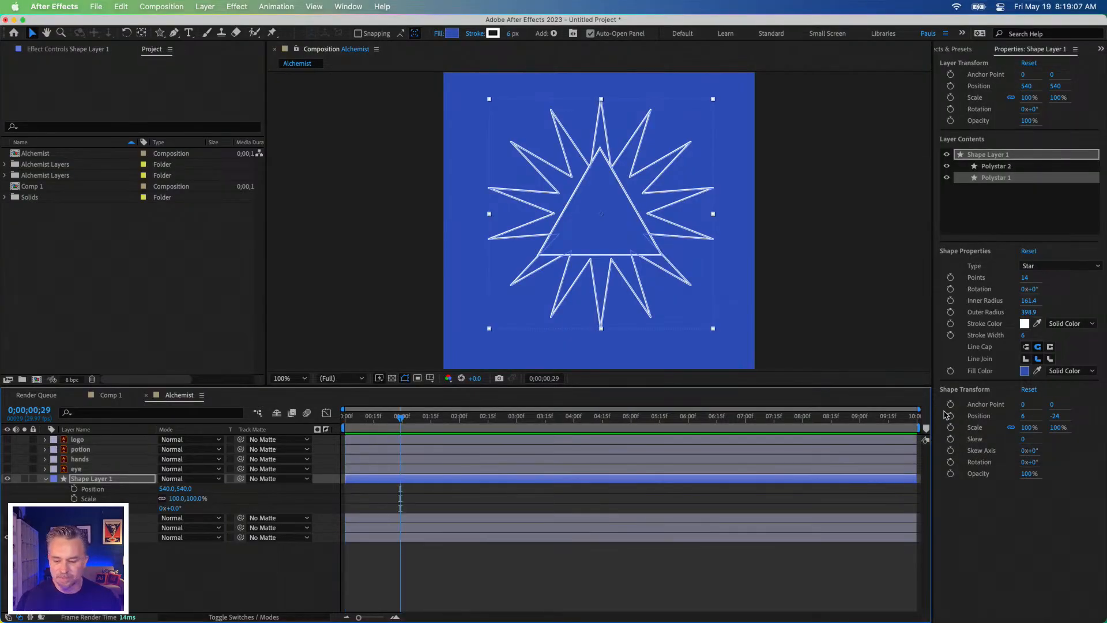
left_click(950, 416)
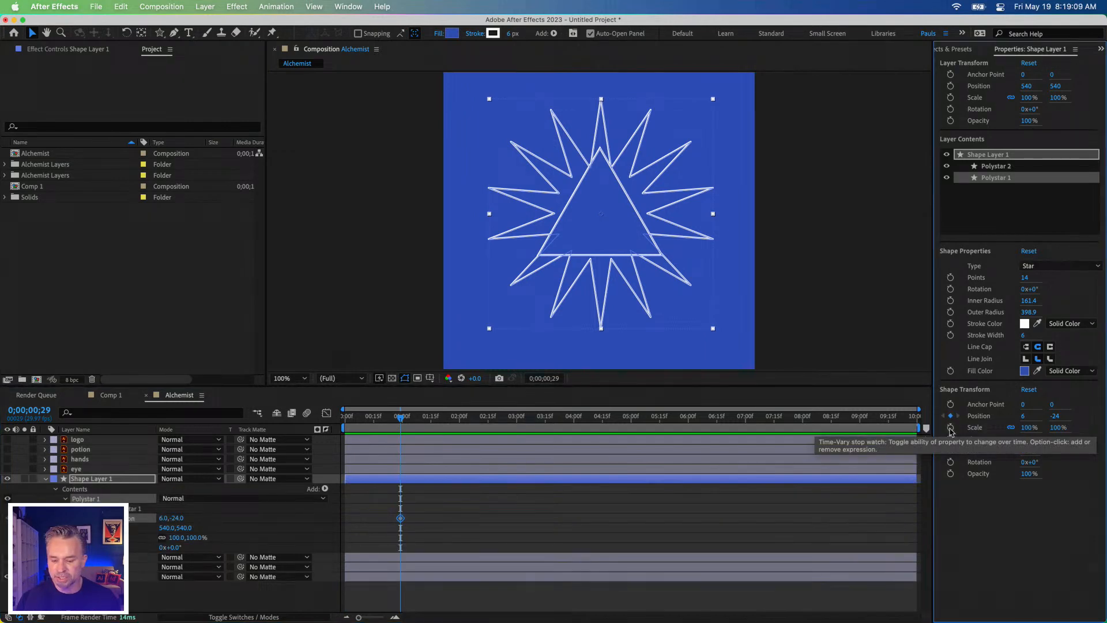
left_click(950, 427)
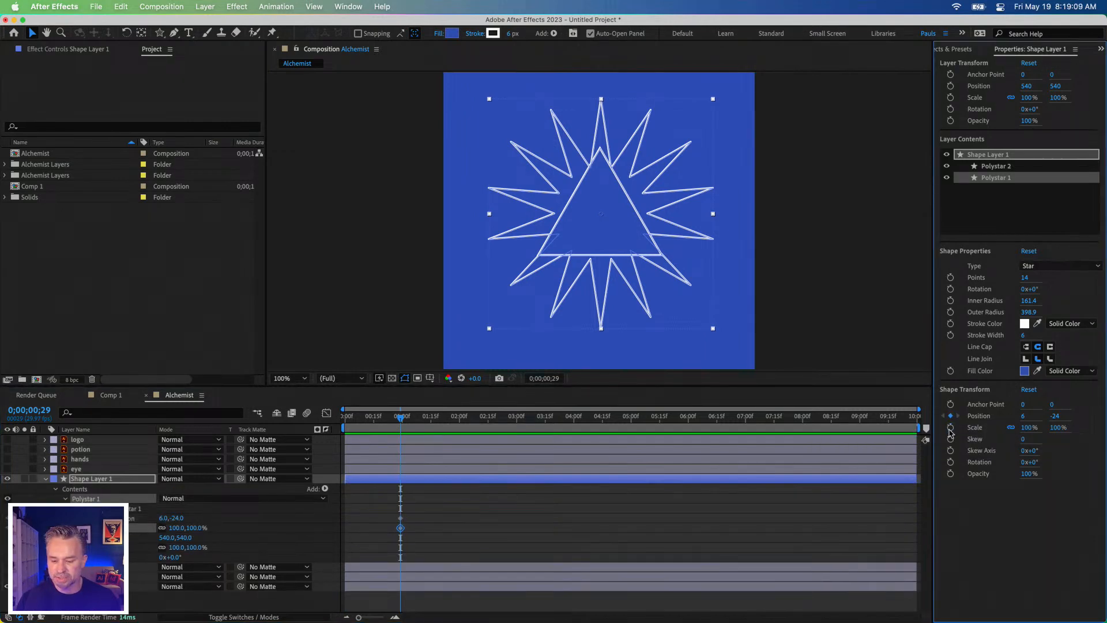
left_click(951, 462)
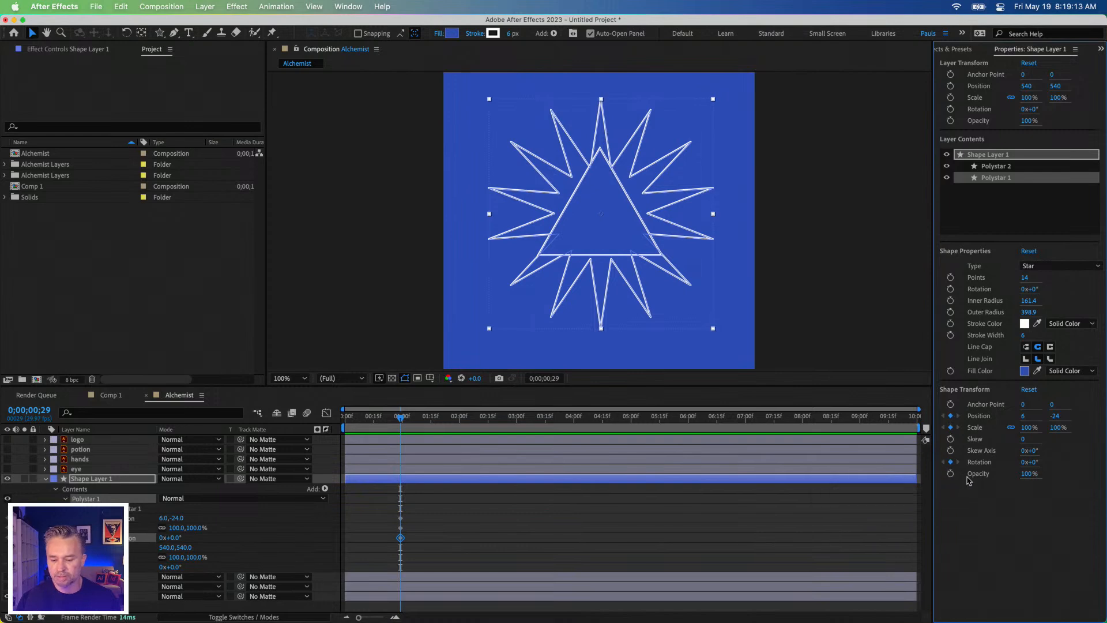
left_click(950, 473)
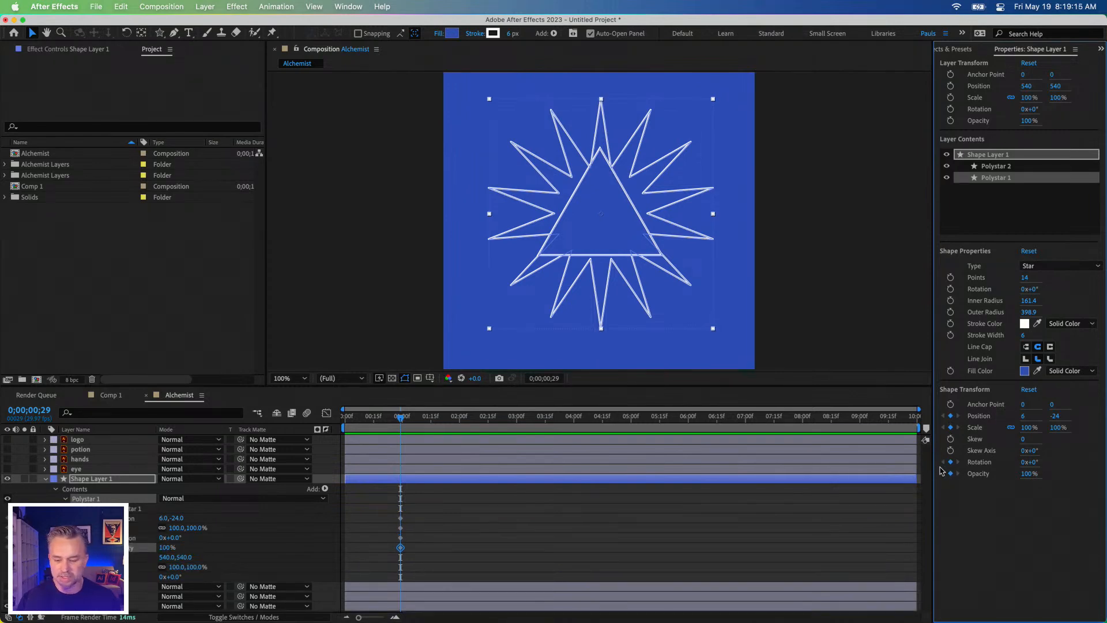
Step: Set Polystar 1's scale to 0% at 0;00;00;00 and preview the star's growth up to its end keyframe
left_click_drag(377, 416, 254, 412)
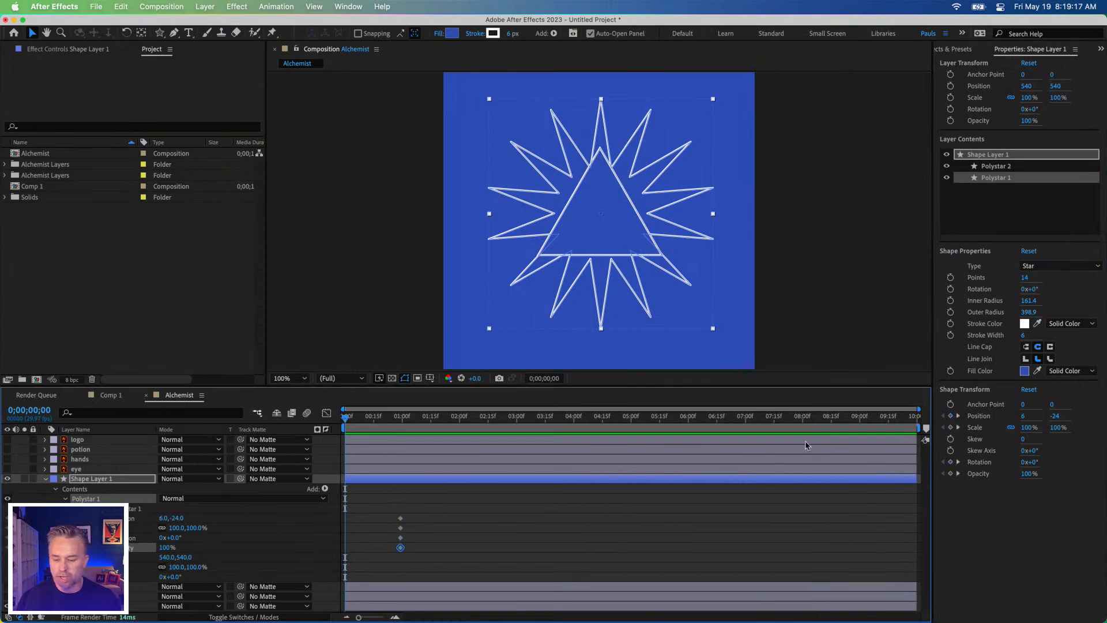
left_click(1027, 427)
type("0")
key("Return")
key("space")
key("space")
key("space")
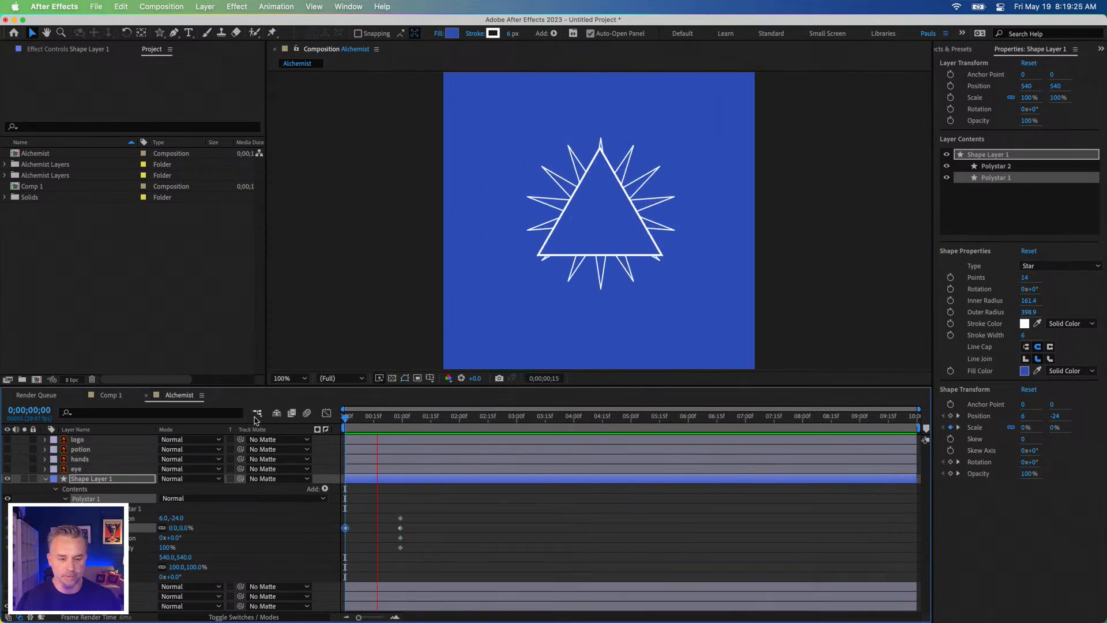
left_click_drag(354, 420, 399, 430)
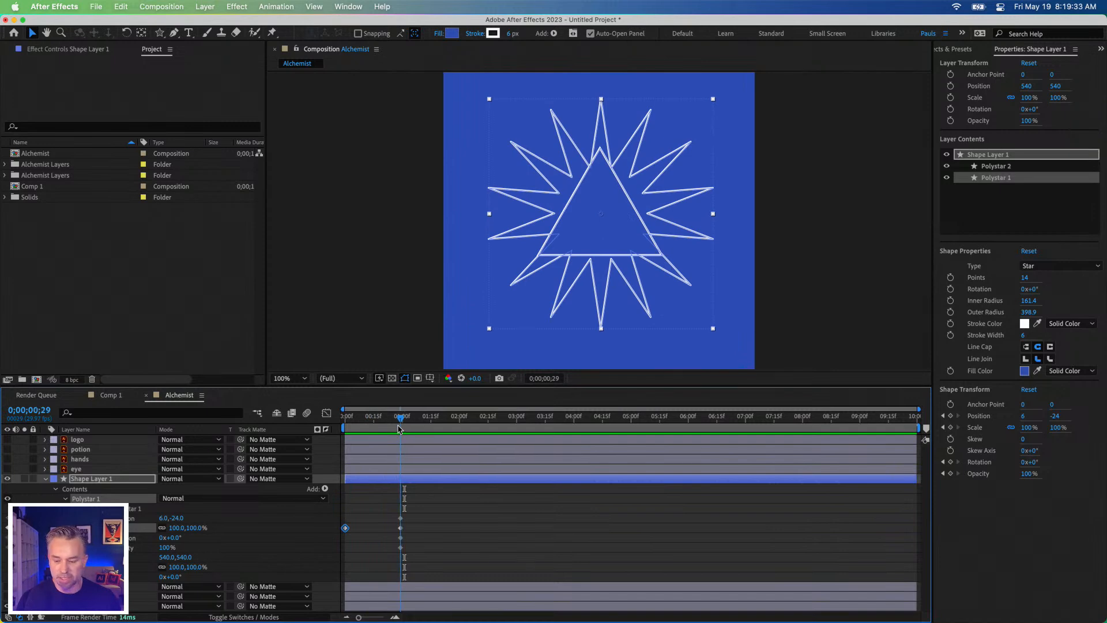
key("Home")
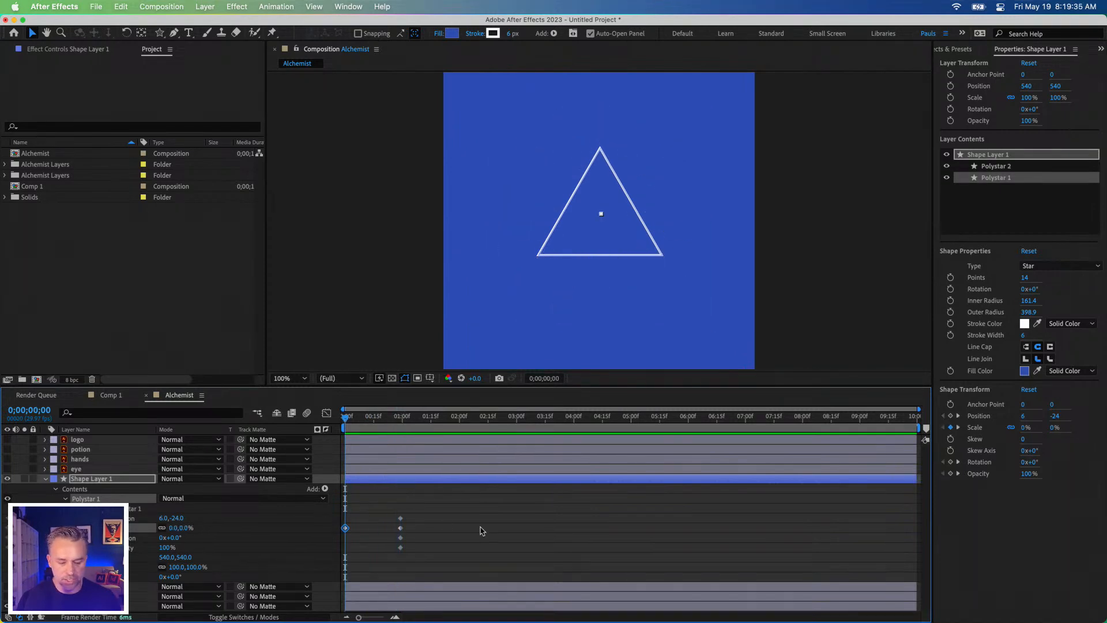
Step: Keyframe Polystar 1's shape-transform rotation at the composition's start with one full turn, 1x+0°, and preview the spin
left_click(950, 462)
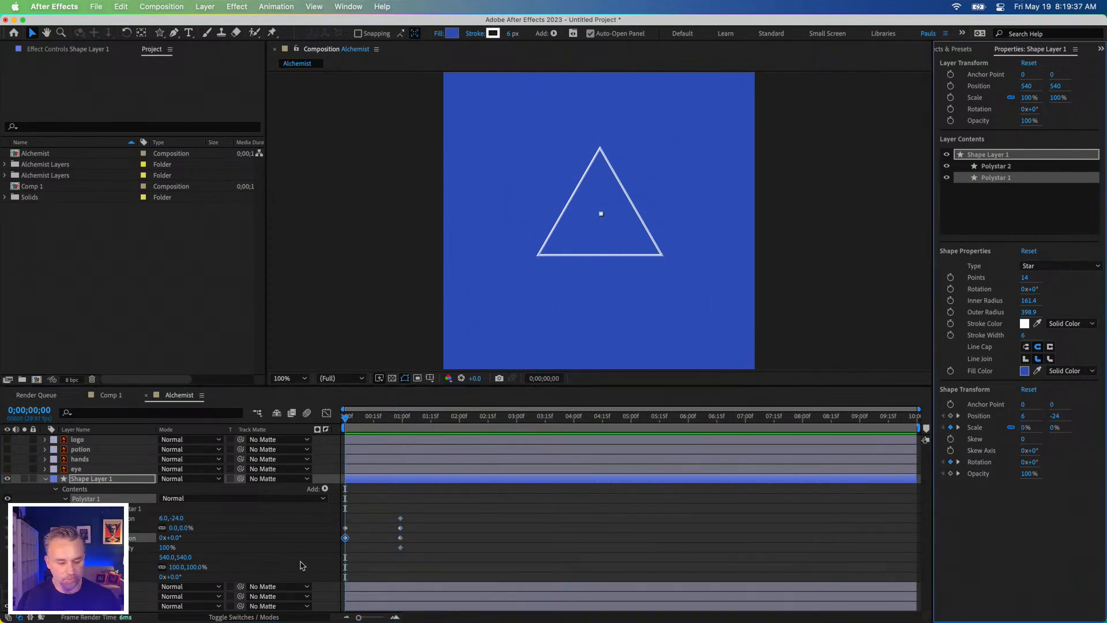
left_click(1020, 463)
key("Return")
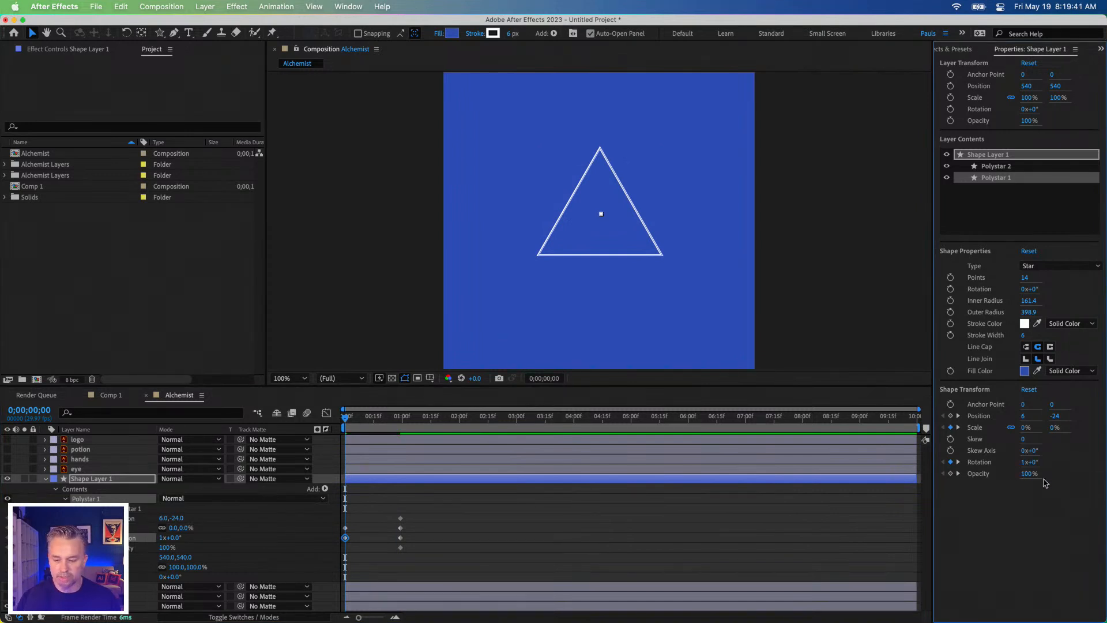
key("space")
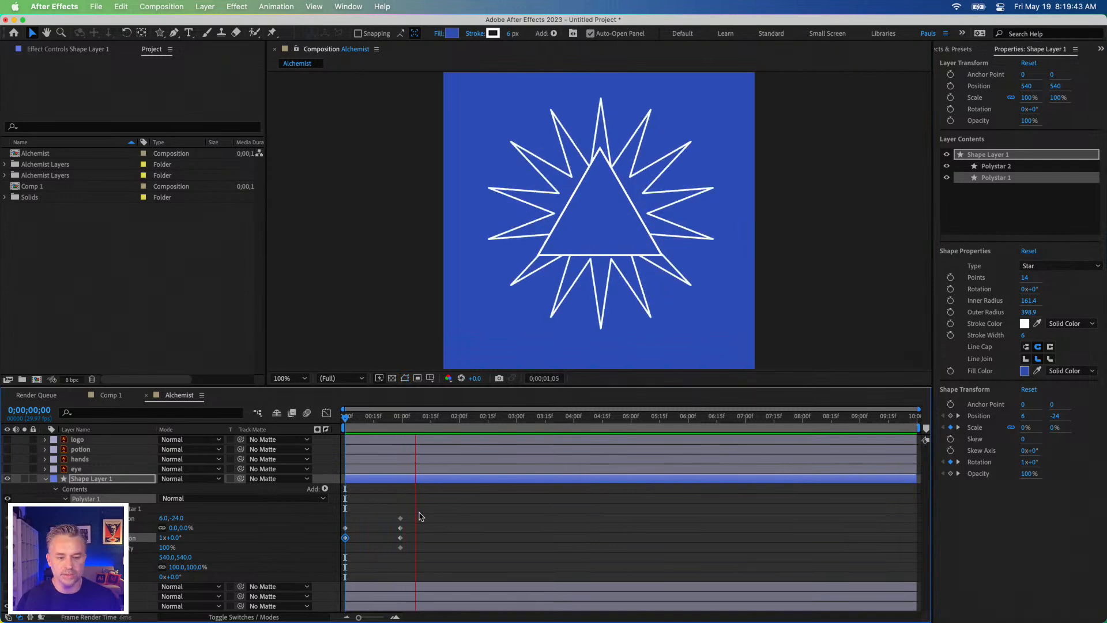
key("space")
key("space")
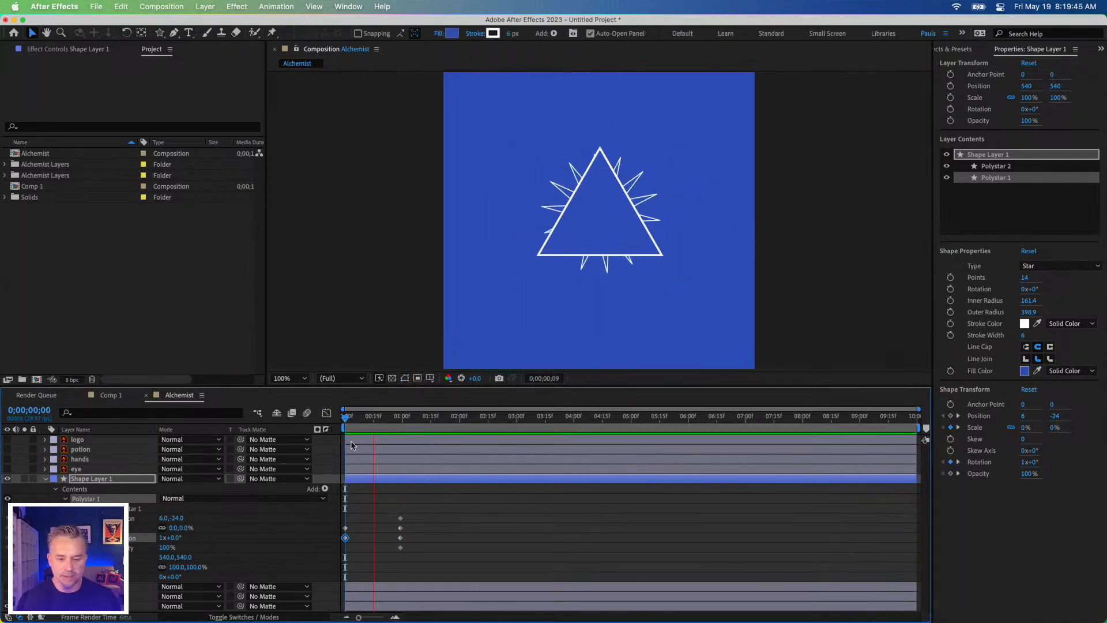
key("space")
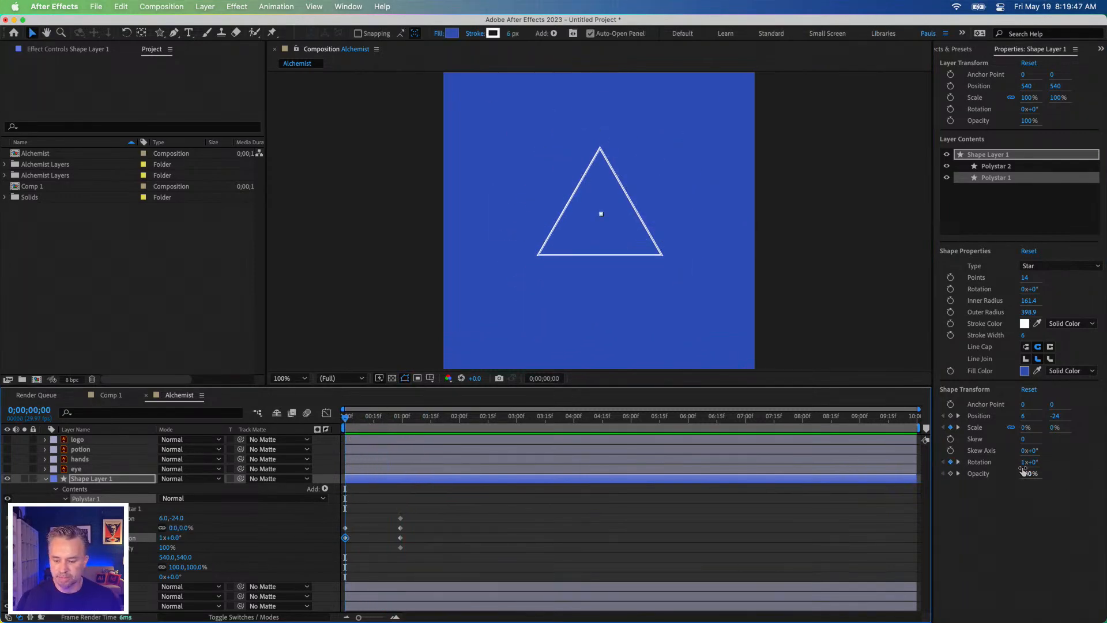
Step: Set Polystar 1's starting shape-transform rotation to 0x+45° and preview the animation
left_click(1024, 463)
type("0")
key("Return")
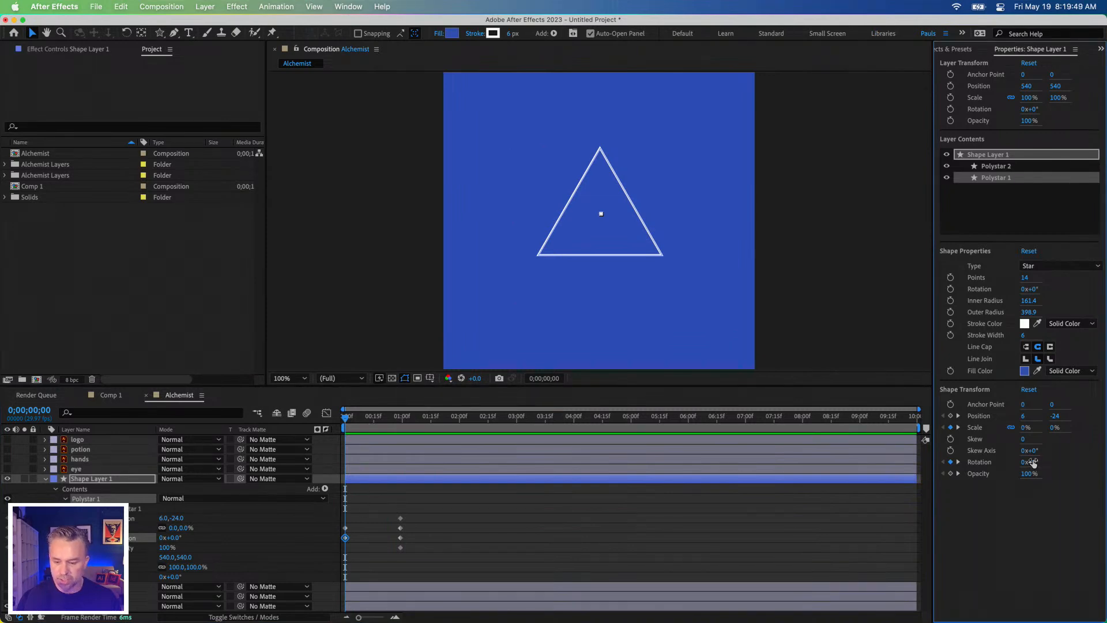
left_click(1033, 463)
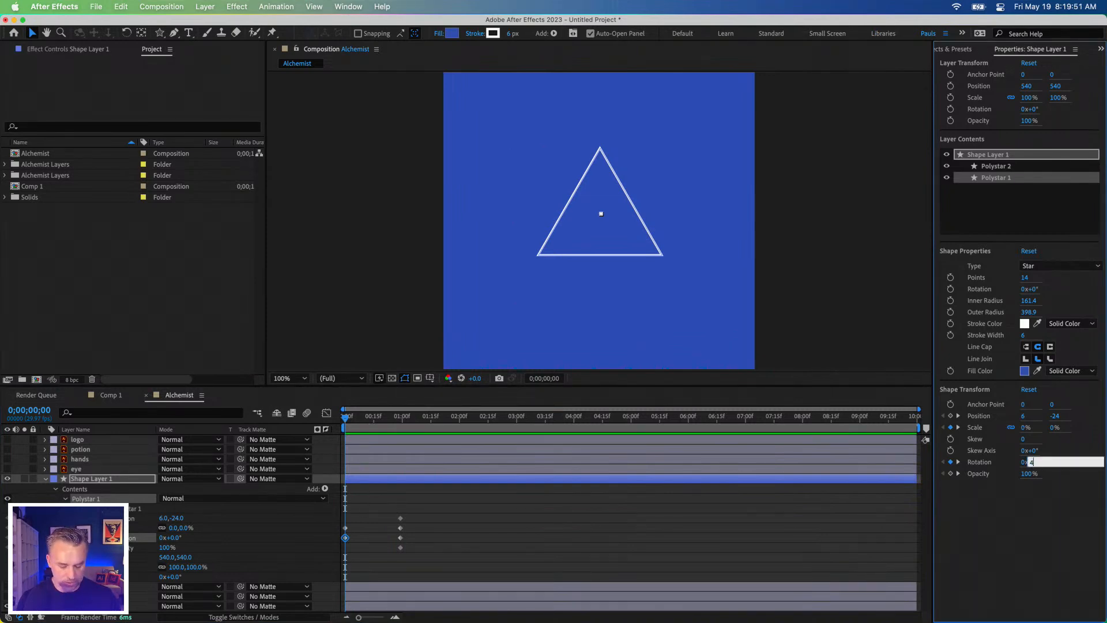
type("45")
key("Return")
key("space")
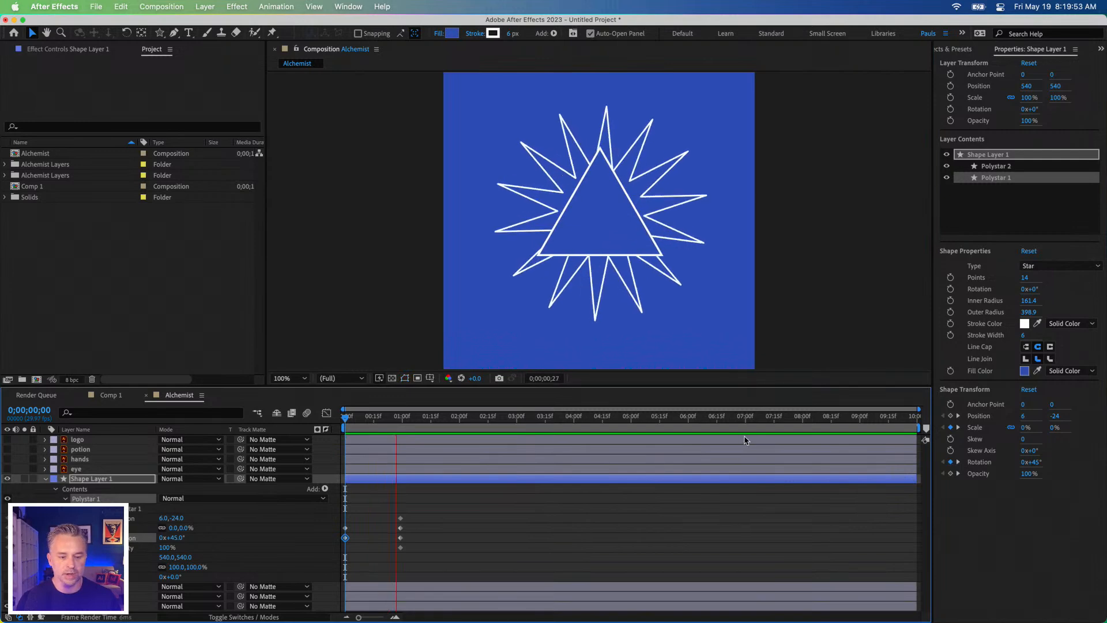
key("space")
Step: Animate Polystar 1's number of points by keyframing it at 0;00;04;04 and setting it to 3 at 0;00;00;29, and preview it
left_click_drag(405, 420, 397, 421)
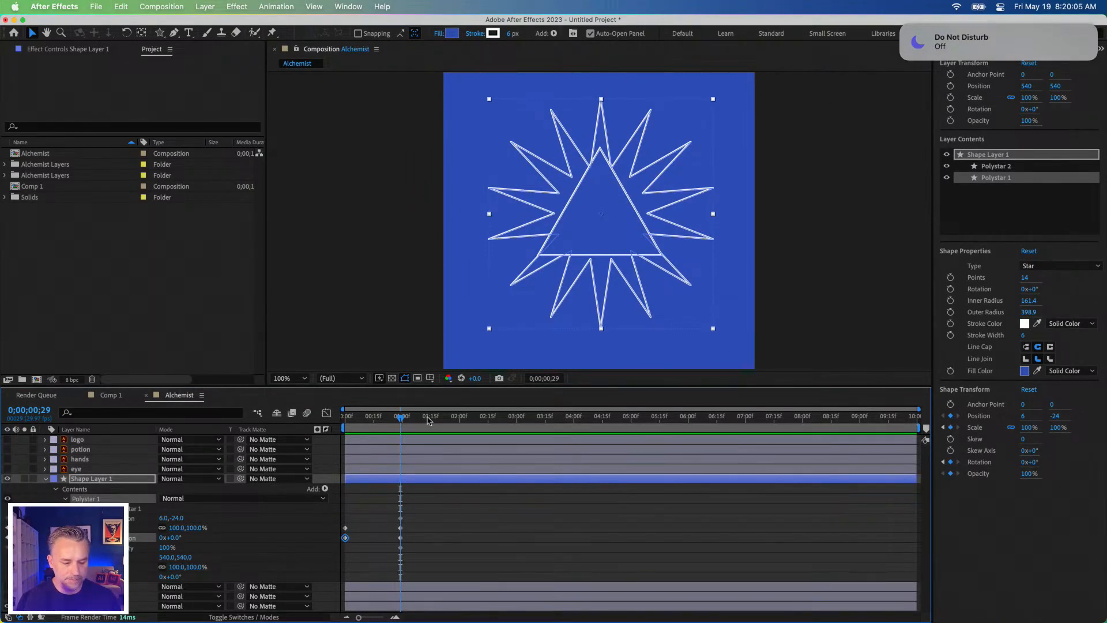
left_click_drag(423, 421, 581, 424)
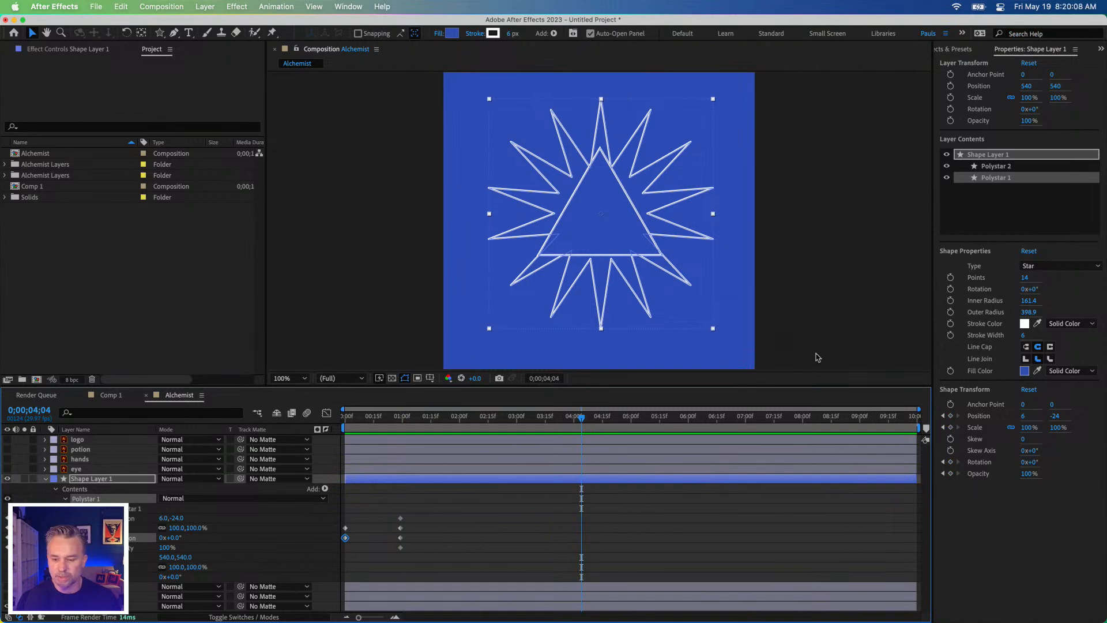
left_click(950, 278)
left_click(399, 424)
left_click(1025, 279)
type("3")
key("Return")
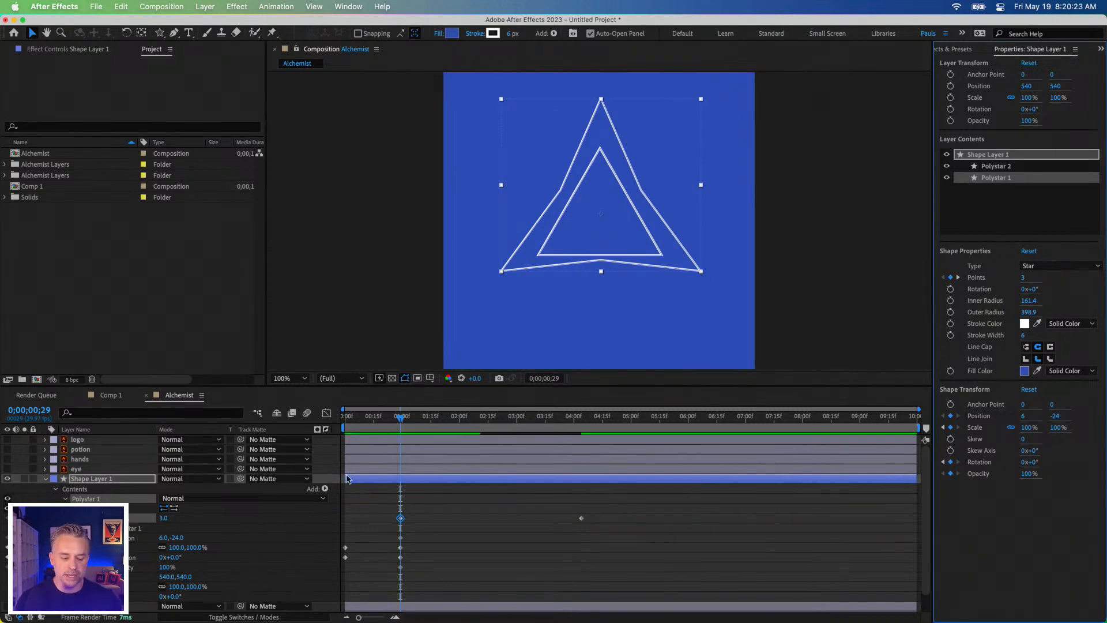
key("space")
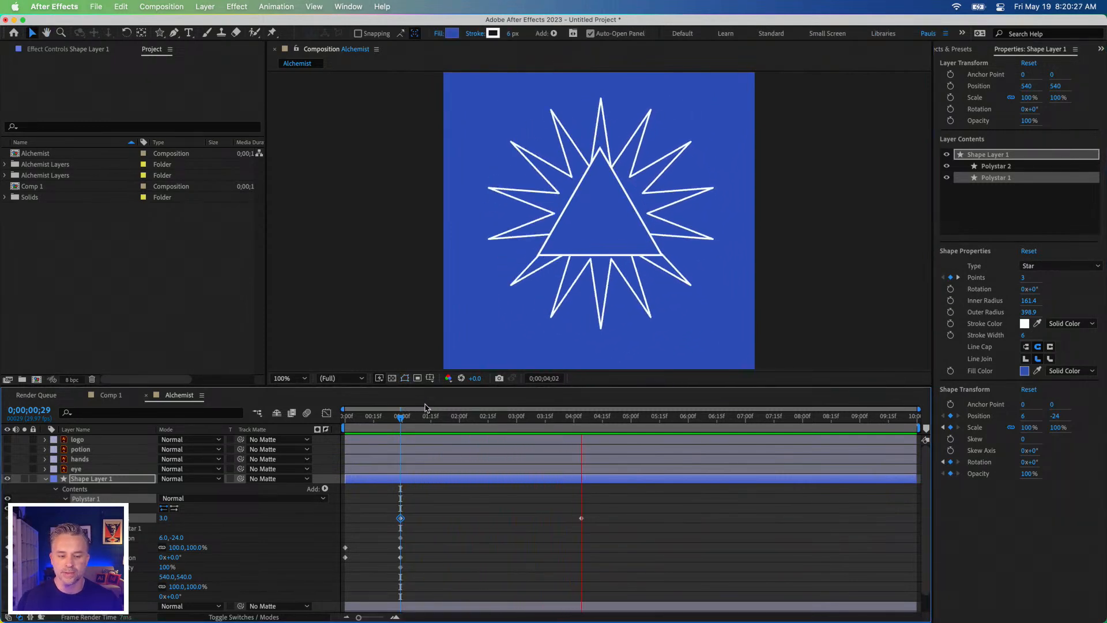
Step: Move Polystar 1's ending Points keyframe to 0;00;03;13 and set its value to 25
key("space")
left_click_drag(453, 417, 355, 438)
key("space")
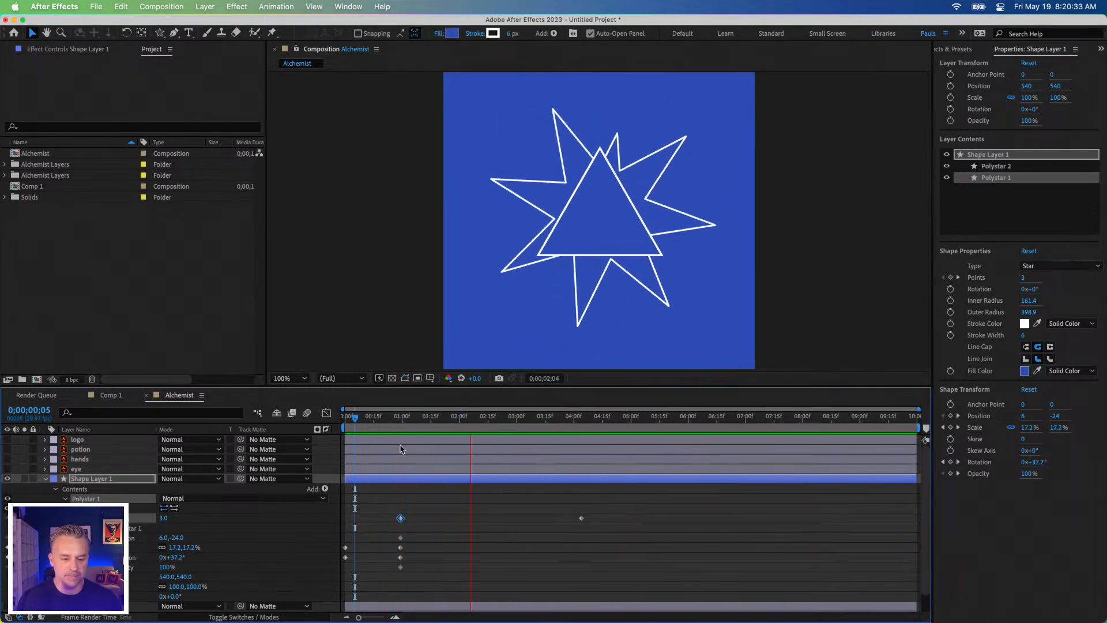
key("space")
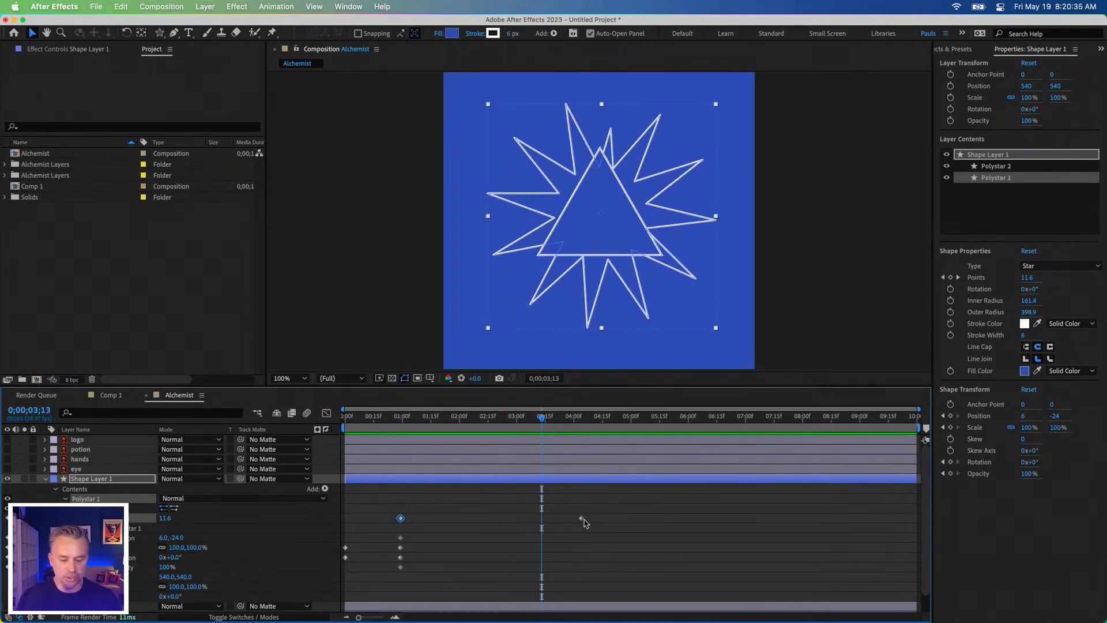
left_click_drag(581, 520, 542, 524)
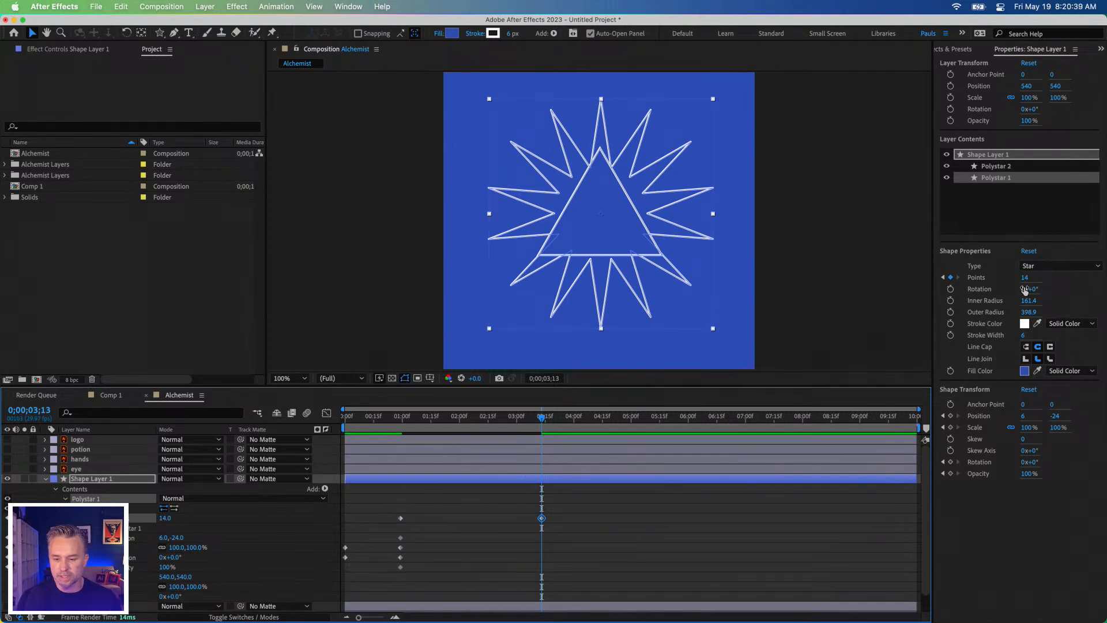
left_click_drag(1025, 279, 1034, 277)
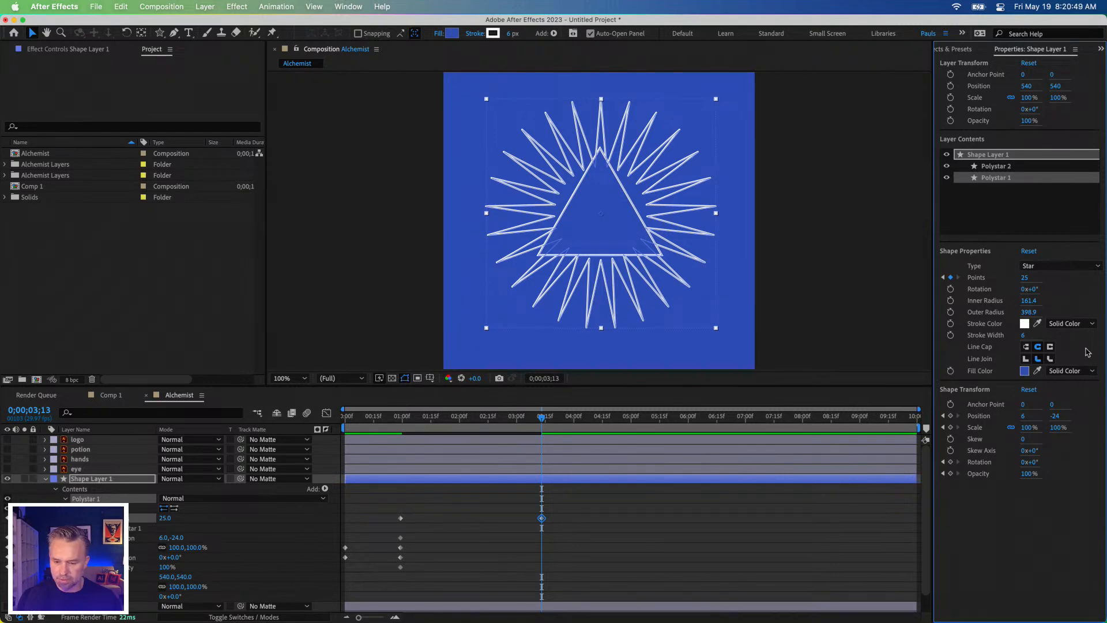
left_click(1091, 324)
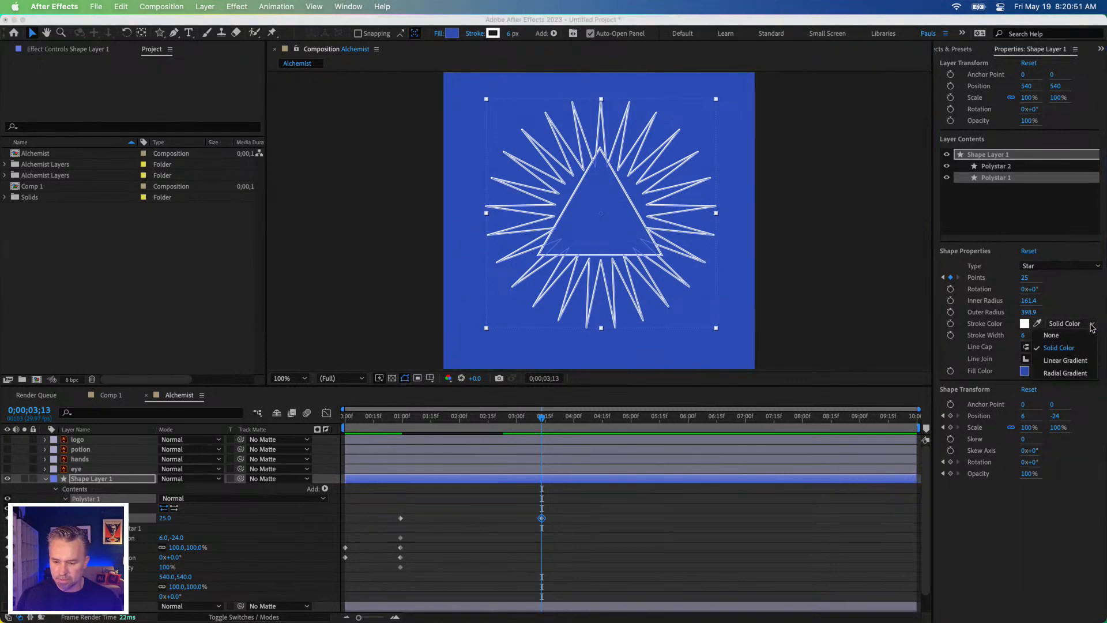
left_click(1092, 327)
left_click(1089, 373)
left_click(1089, 375)
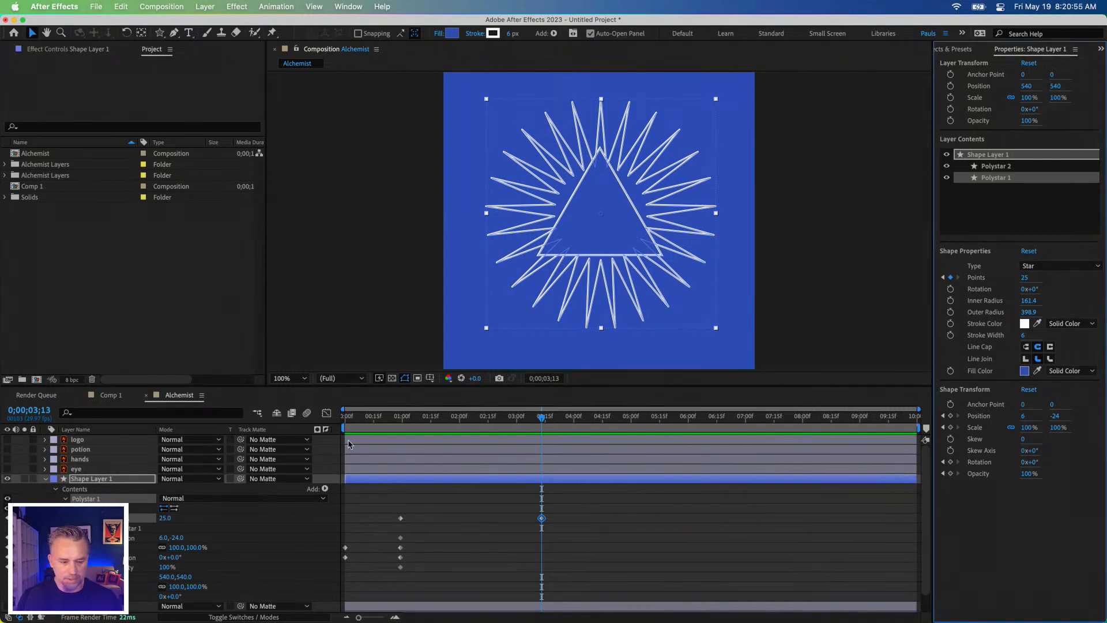
Step: Preview the point growth, move Polystar 1's starting Points keyframe to 0;00;00;00, and play the animation again
left_click_drag(475, 425, 391, 426)
key("space")
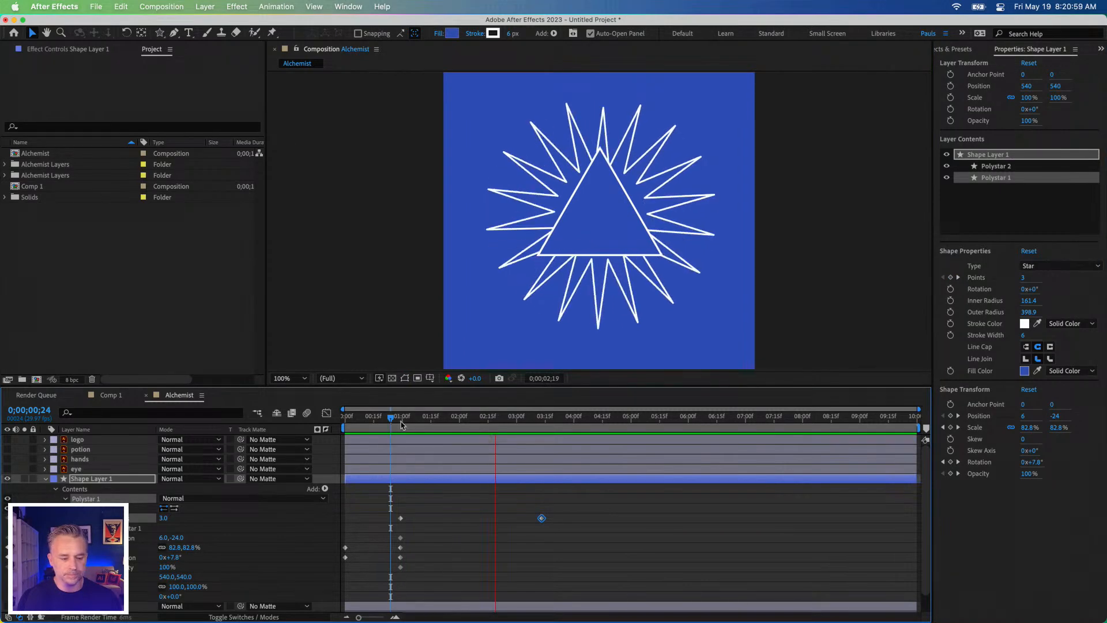
left_click_drag(400, 518, 345, 527)
key("space")
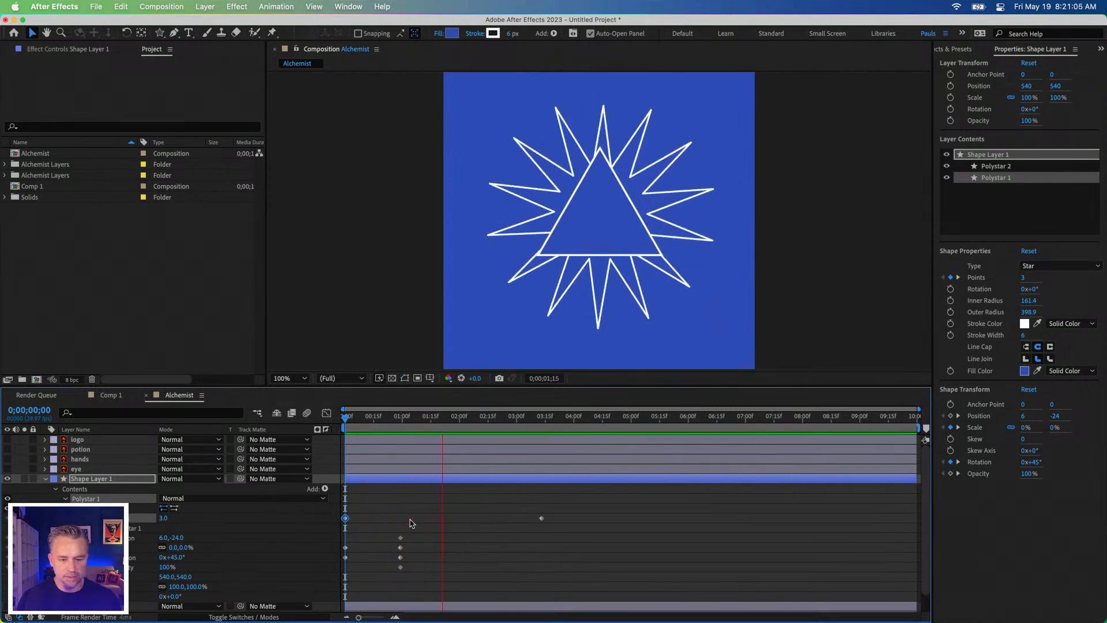
Step: Try moving Polystar 1's ending Points keyframe to shortly after the one-second mark and preview from the start
key("space")
left_click_drag(542, 519, 419, 518)
key("Home")
key("space")
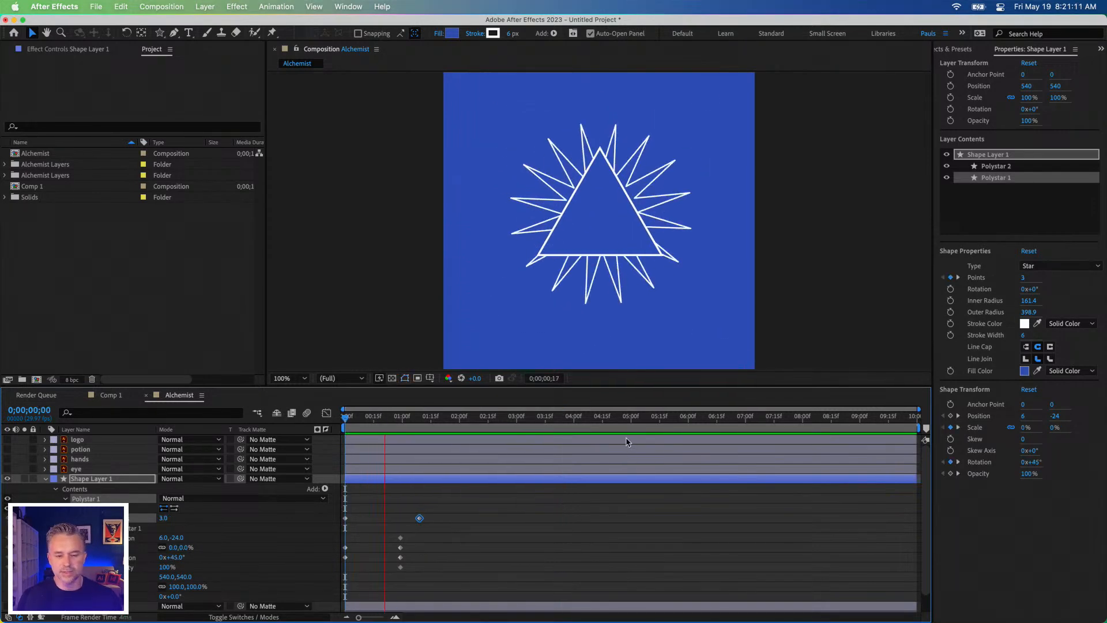
key("space")
Step: Move Polystar 1's ending shape-transform rotation keyframe to the end of the composition and preview the slower spin
left_click_drag(408, 421, 645, 425)
left_click(442, 573)
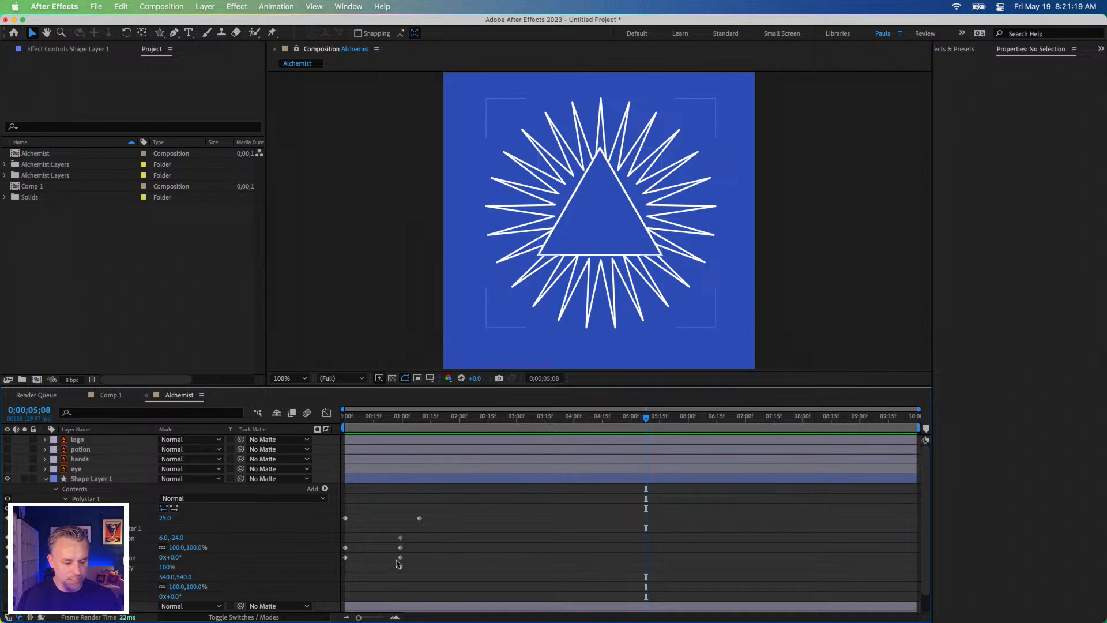
left_click_drag(400, 558, 915, 562)
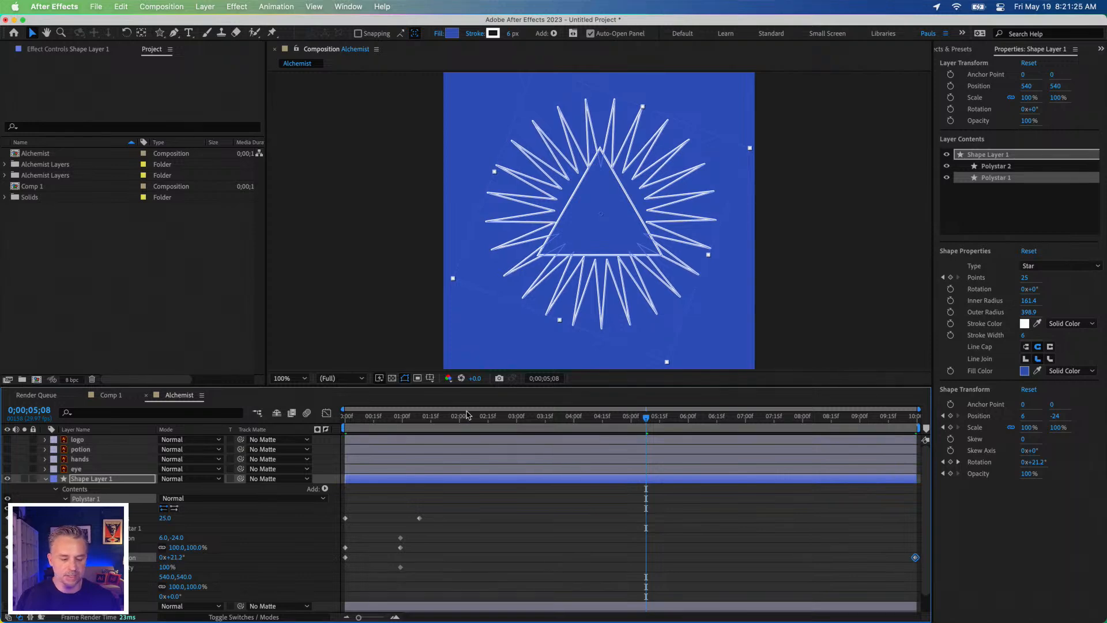
key("Home")
key("space")
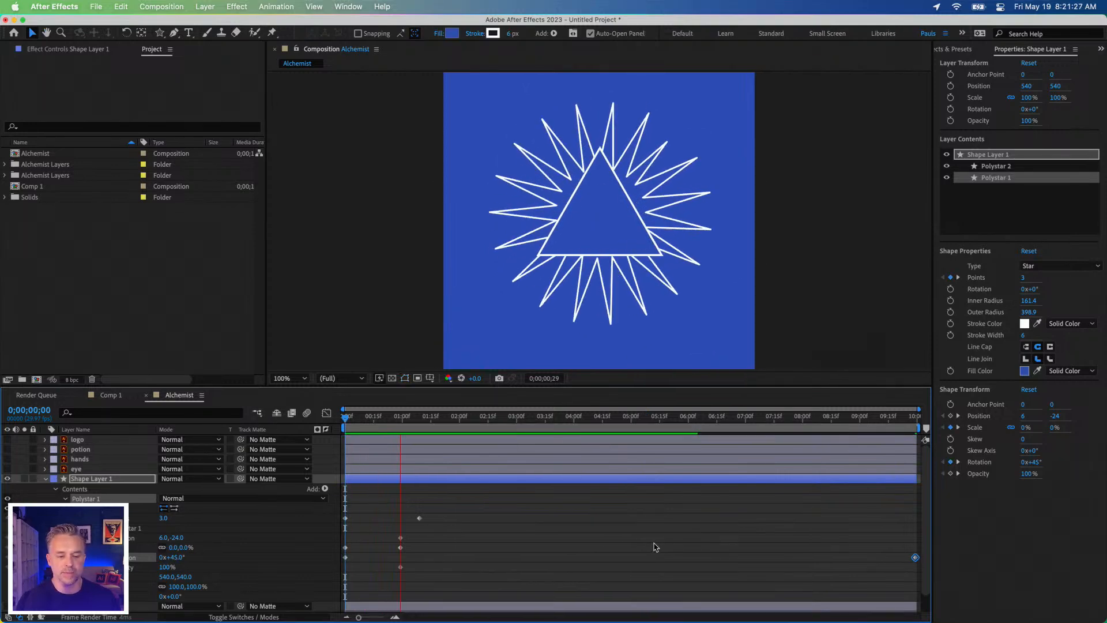
key("space")
Step: Move Polystar 1's ending Points keyframe to shortly after the eight-second mark and preview the animation from the start
left_click_drag(420, 518, 813, 519)
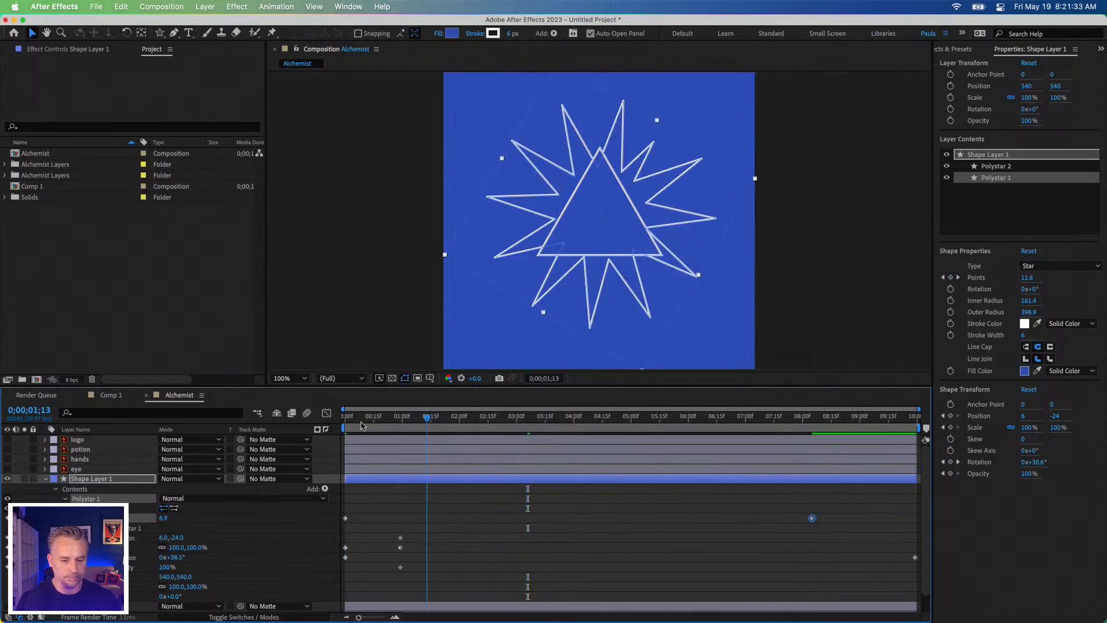
key("space")
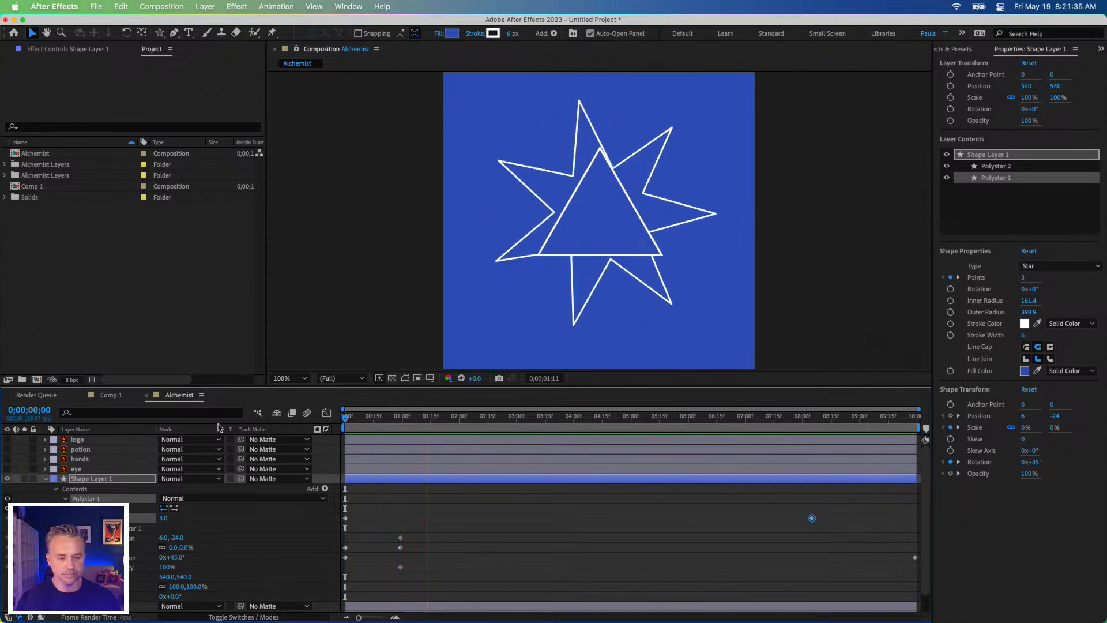
key("space")
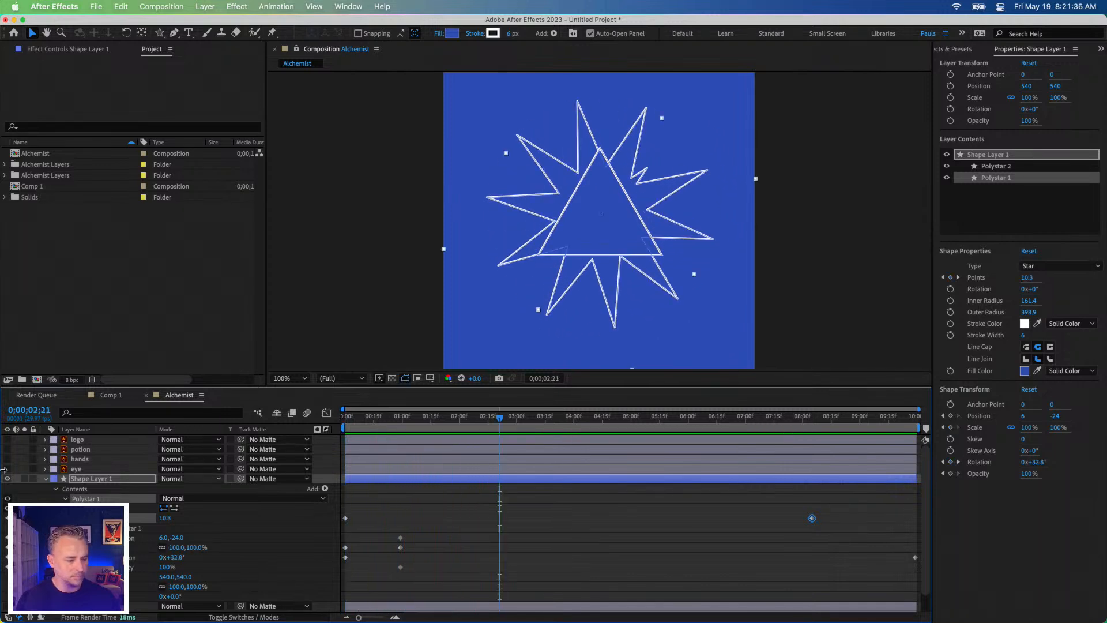
Step: Make the logo layer visible over the star burst and clear the selection
left_click(8, 440)
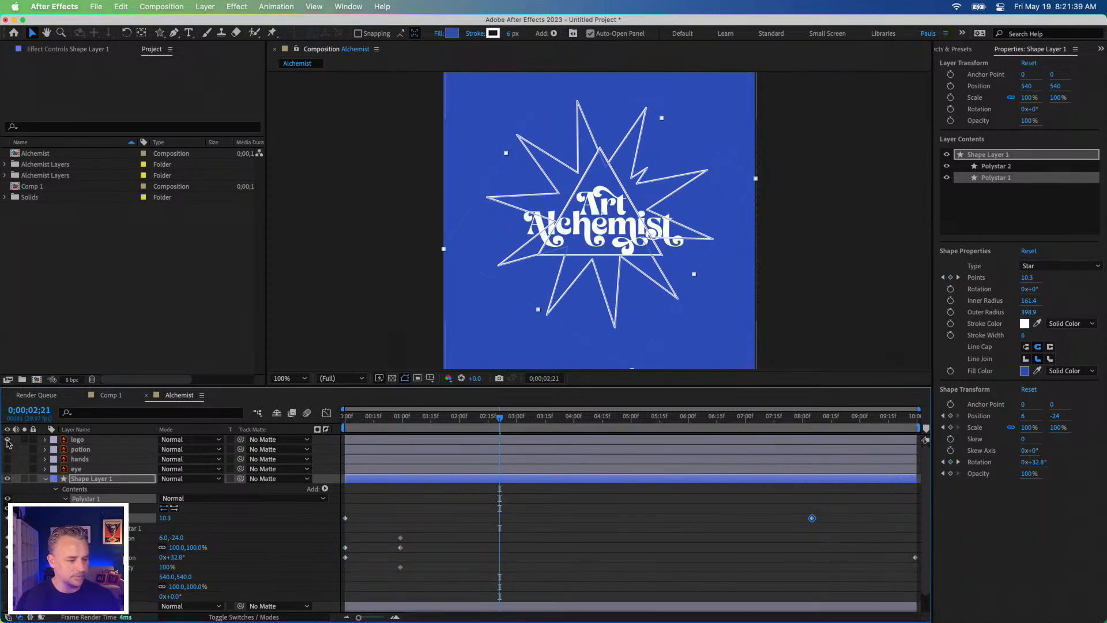
left_click(393, 506)
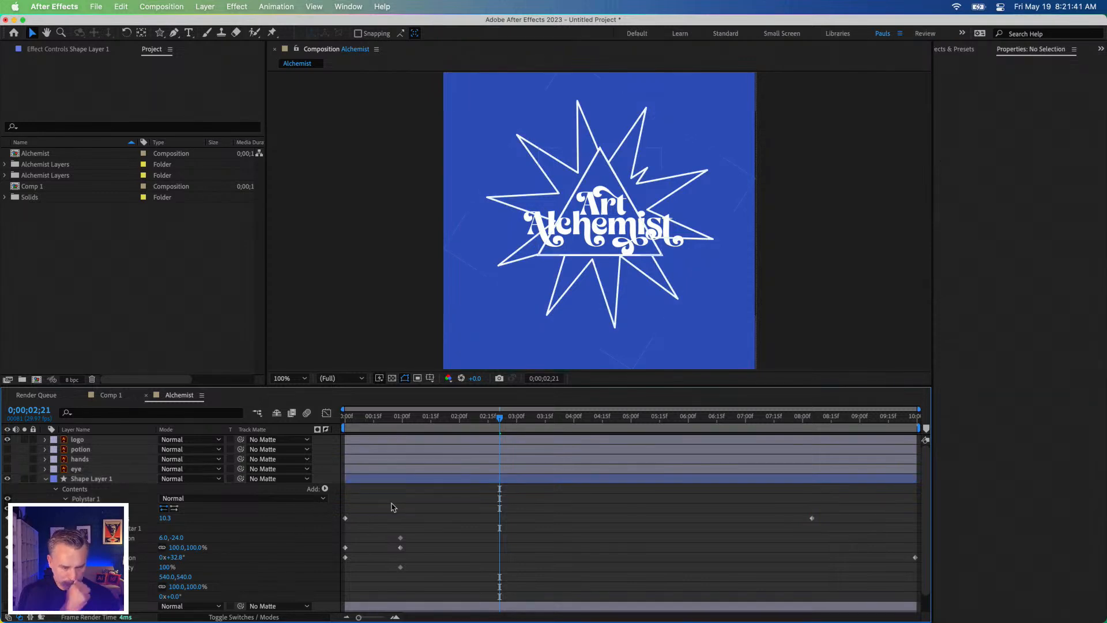
Step: Try converting the logo layer to outlines with Create Shapes from Vector Layer, and undo the conversion
left_click(72, 442)
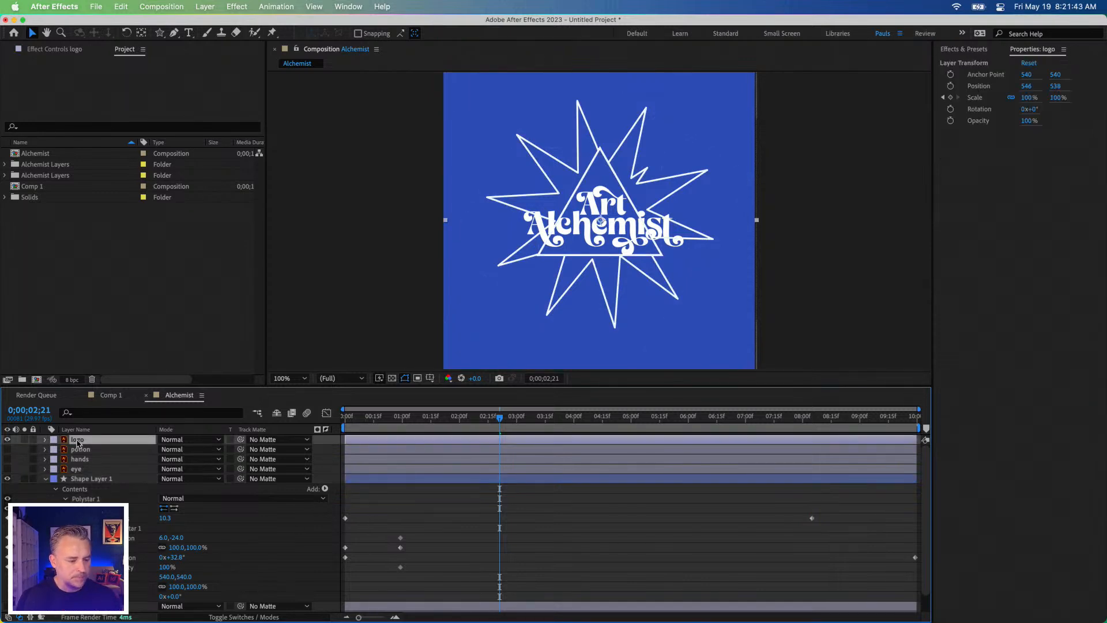
right_click(77, 442)
mouse_move(173, 508)
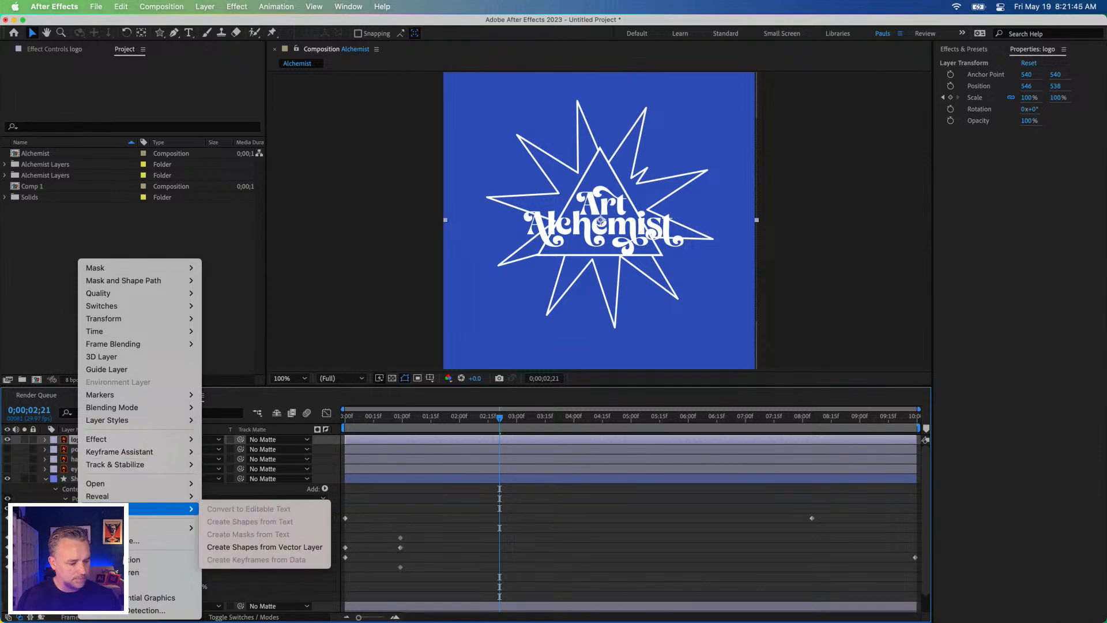
left_click(271, 547)
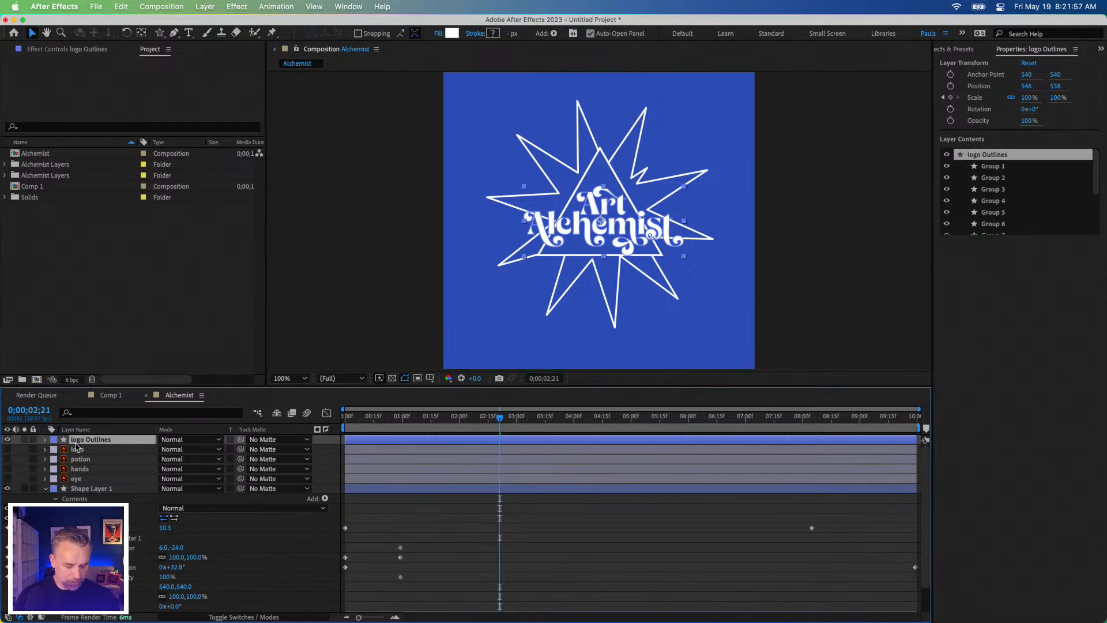
key("super+z")
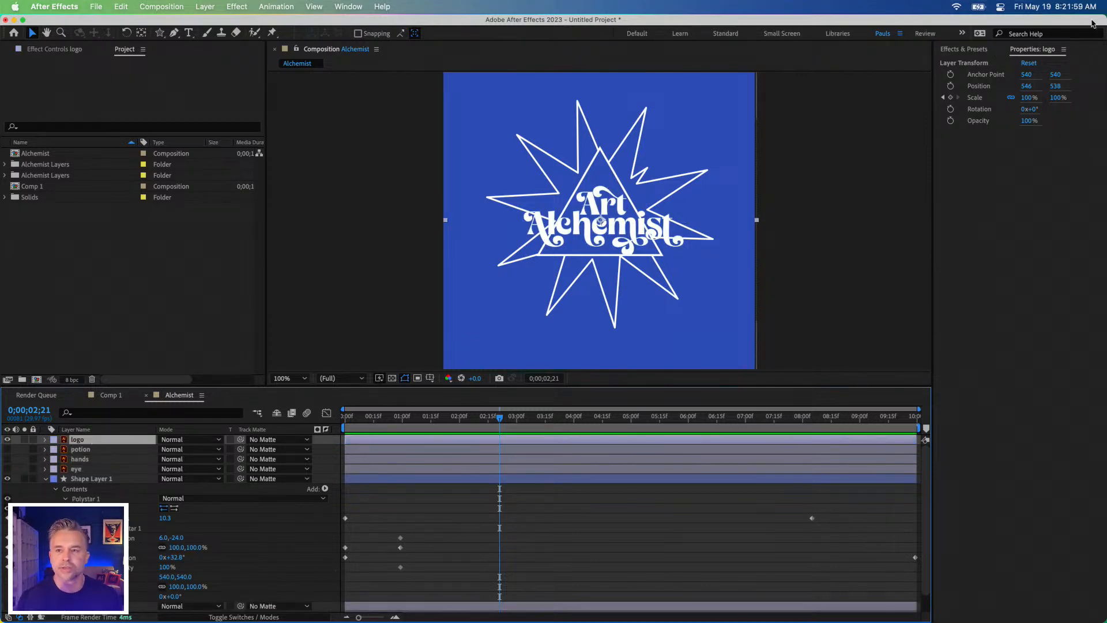
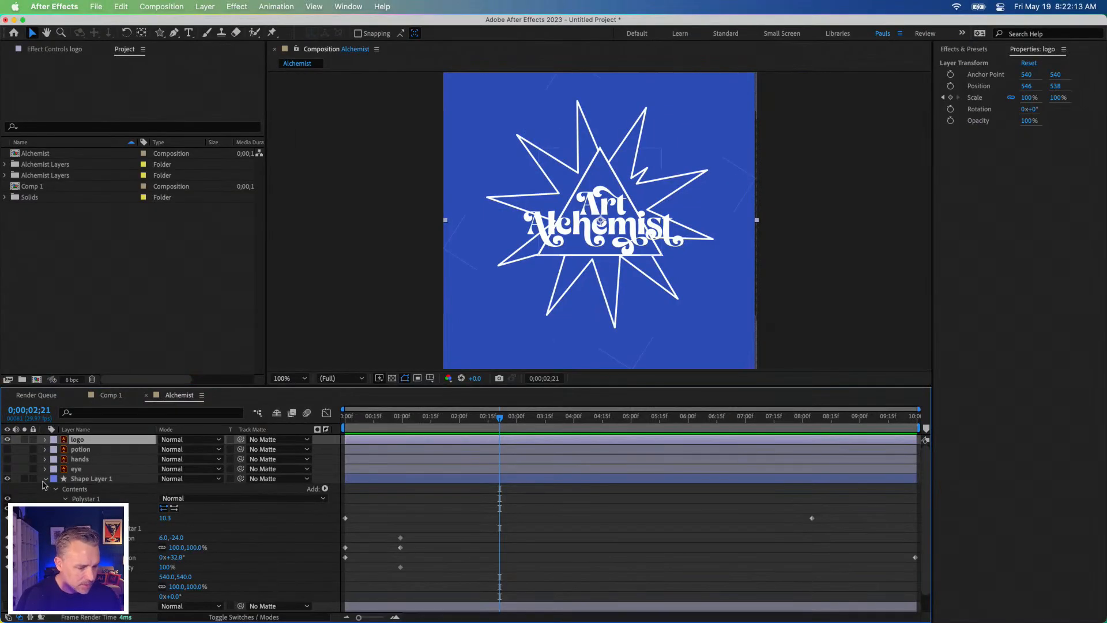
Step: Collapse Shape Layer 1's properties, then make the eye layer visible and select it
left_click(45, 482)
left_click(42, 470)
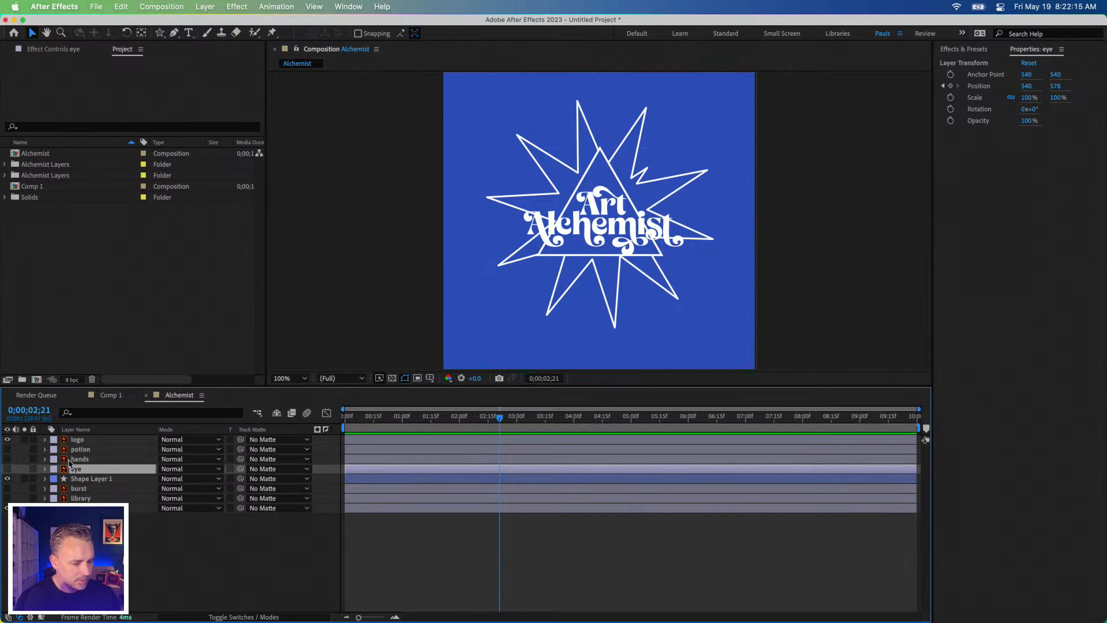
left_click(63, 459)
left_click(7, 468)
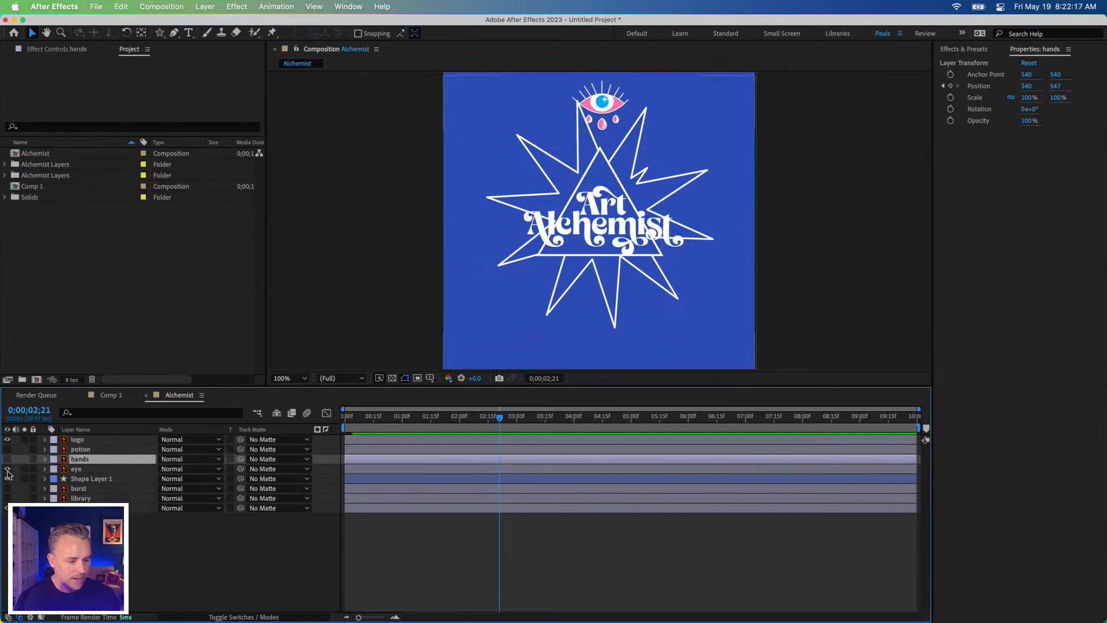
left_click(90, 470)
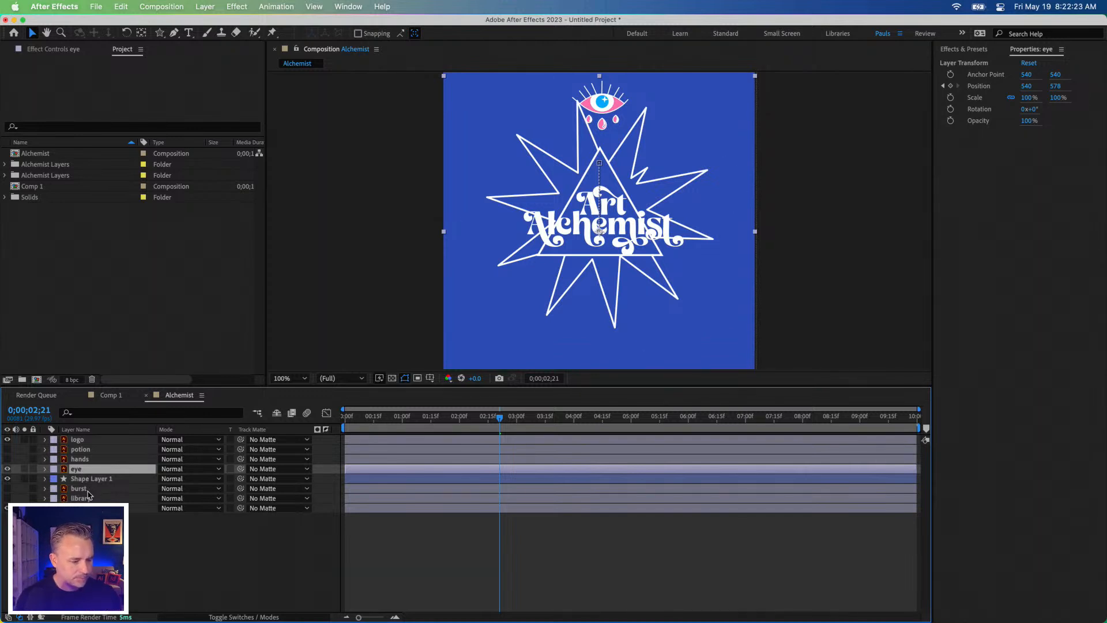
Step: Delete the unused burst and library layers from the Alchemist composition
left_click(80, 488)
key("Delete")
left_click(89, 490)
key("Delete")
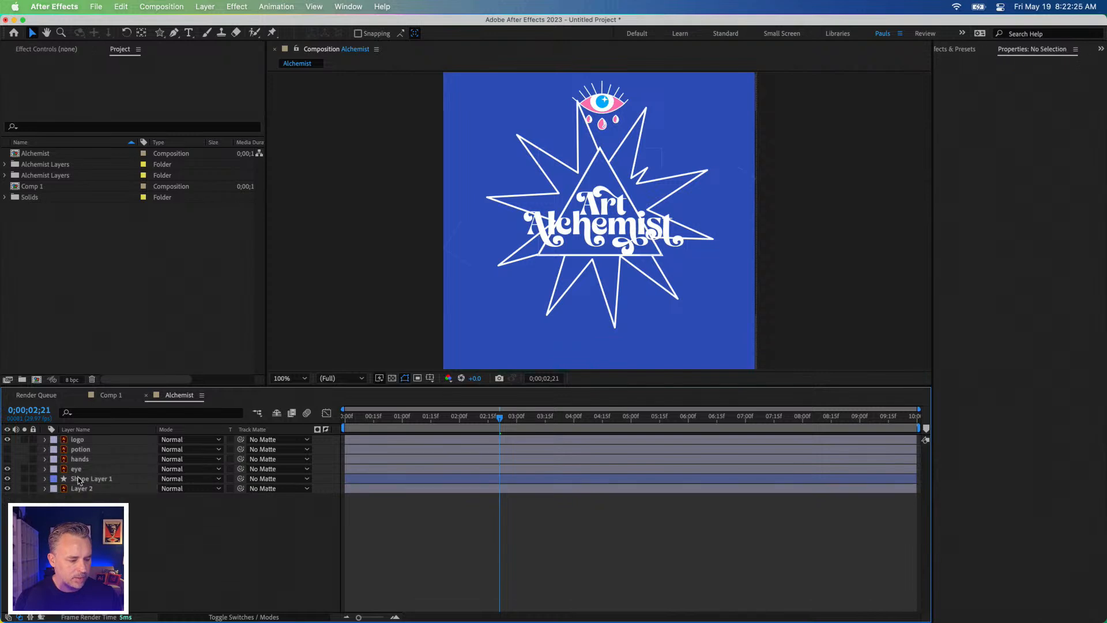
Step: Convert the eye layer to an editable shape layer with Create Shapes from Vector Layer
left_click(75, 478)
left_click(63, 470)
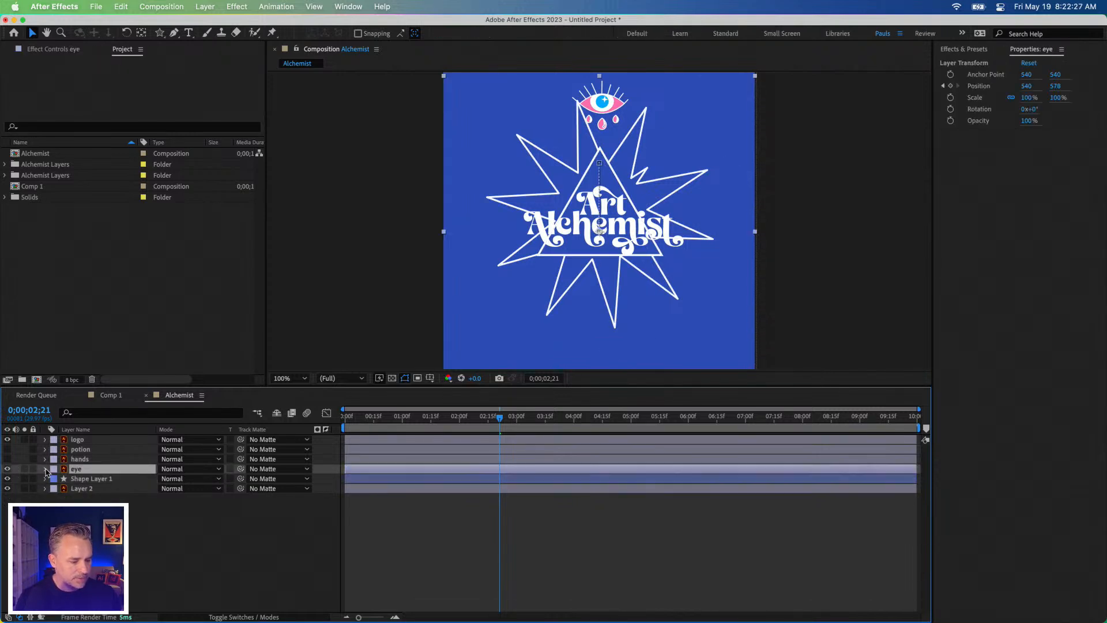
right_click(64, 470)
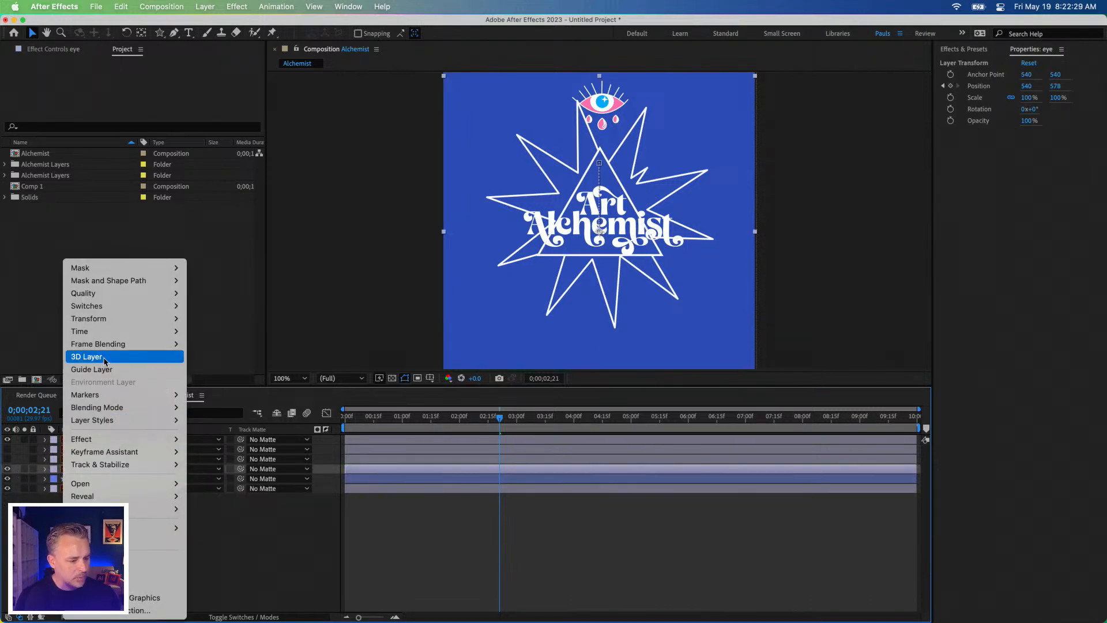
mouse_move(167, 508)
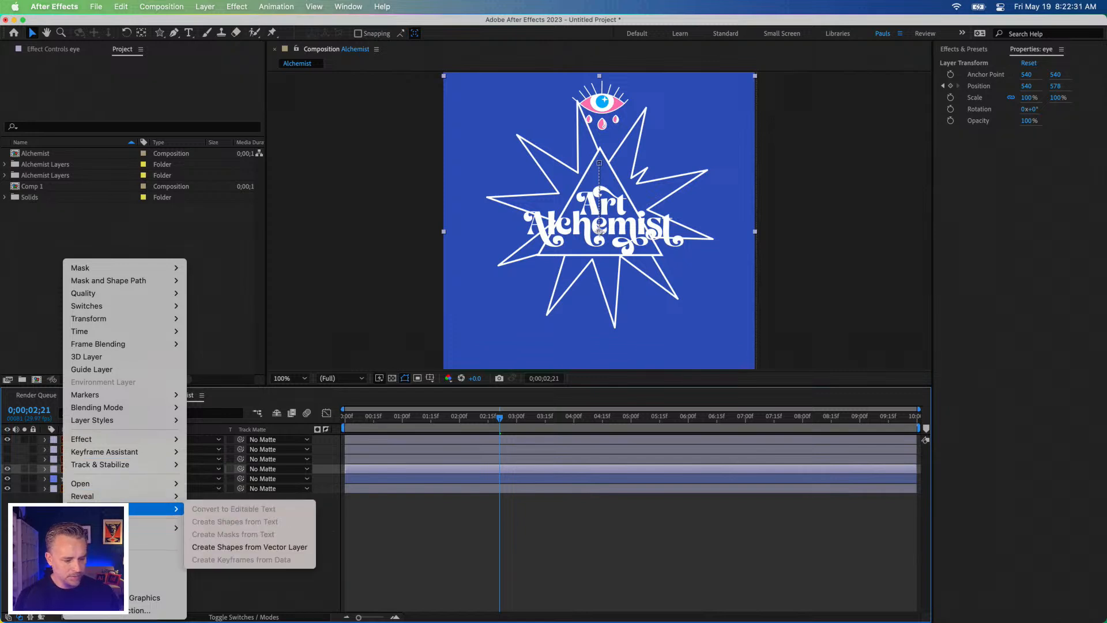
left_click(205, 547)
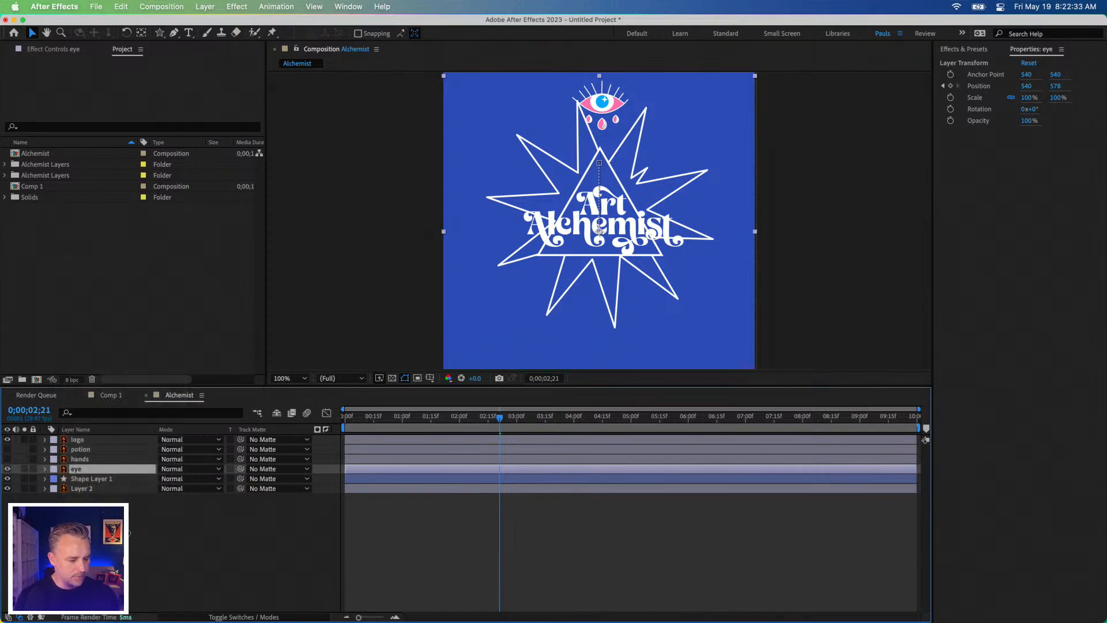
Step: Examine which parts of the eye artwork the individual groups of the eye Outlines layer control
left_click(85, 478)
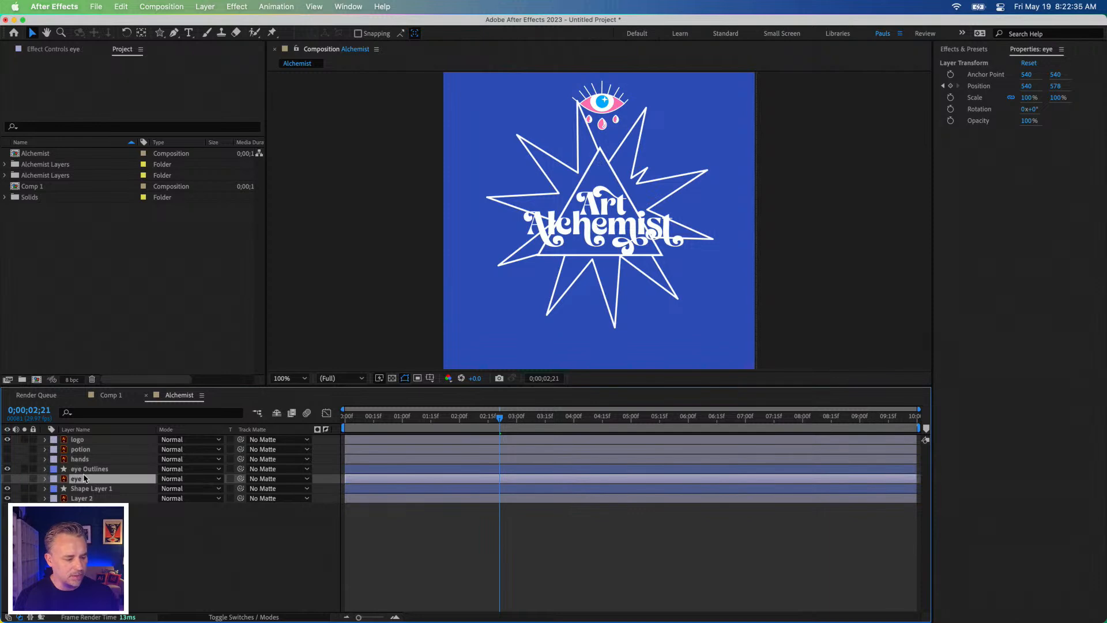
left_click(87, 469)
left_click(989, 167)
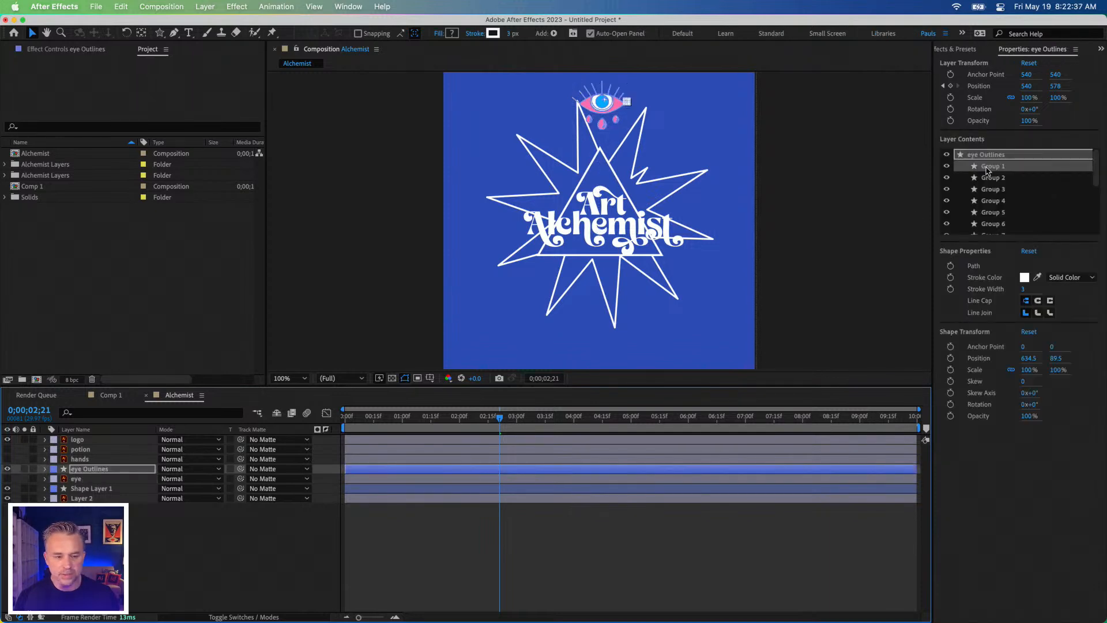
left_click(996, 179)
left_click(993, 191)
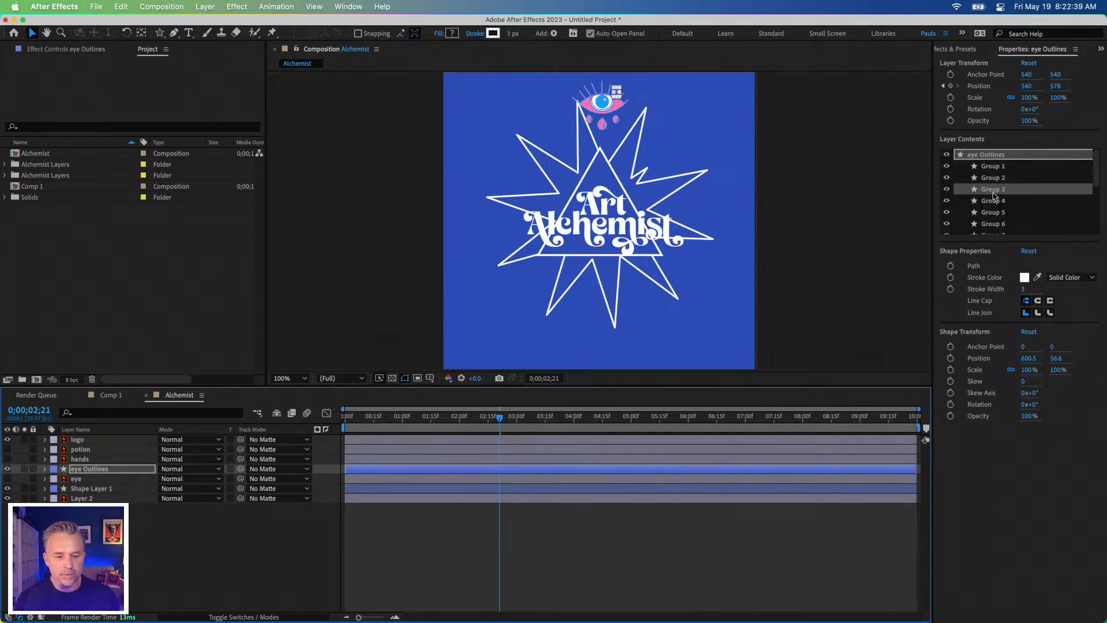
left_click(997, 211)
scroll(997, 211, "down", 5)
left_click(993, 217)
left_click(993, 227)
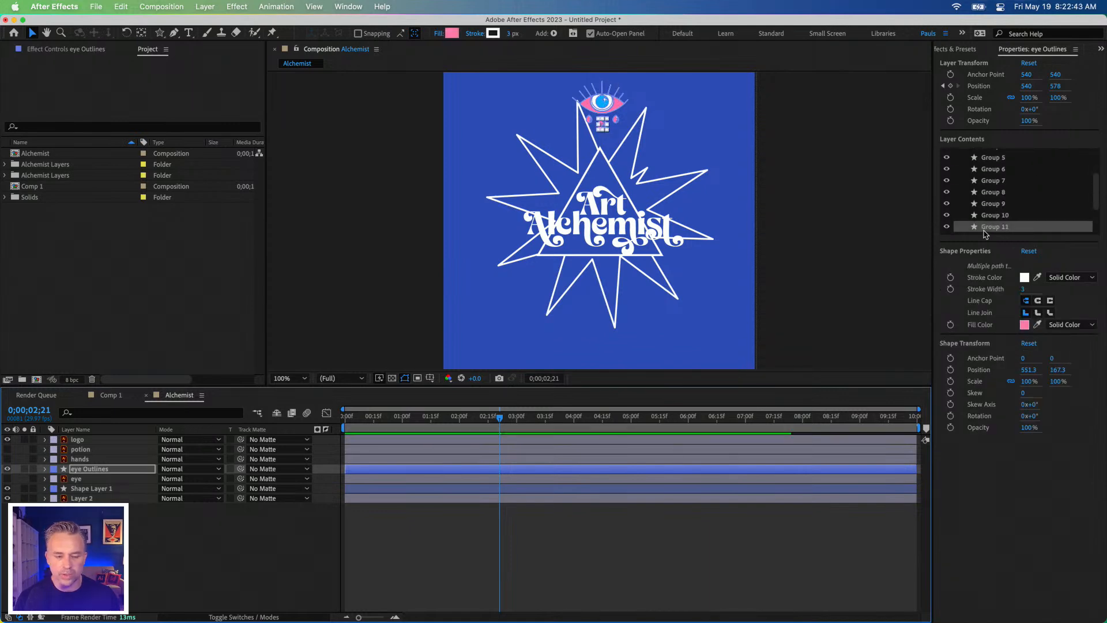
Step: Inspect the eye artwork close up at 400% and compare eye Outlines and its groups with Shape Layer 1 and the original eye layer
key("period")
key("period")
key("period")
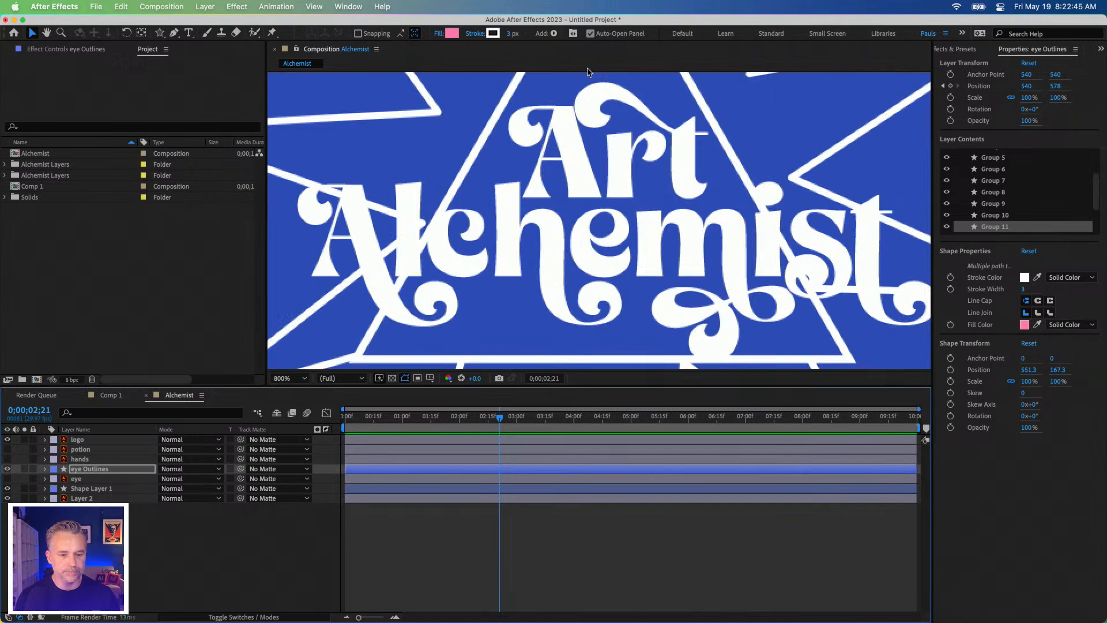
key("comma")
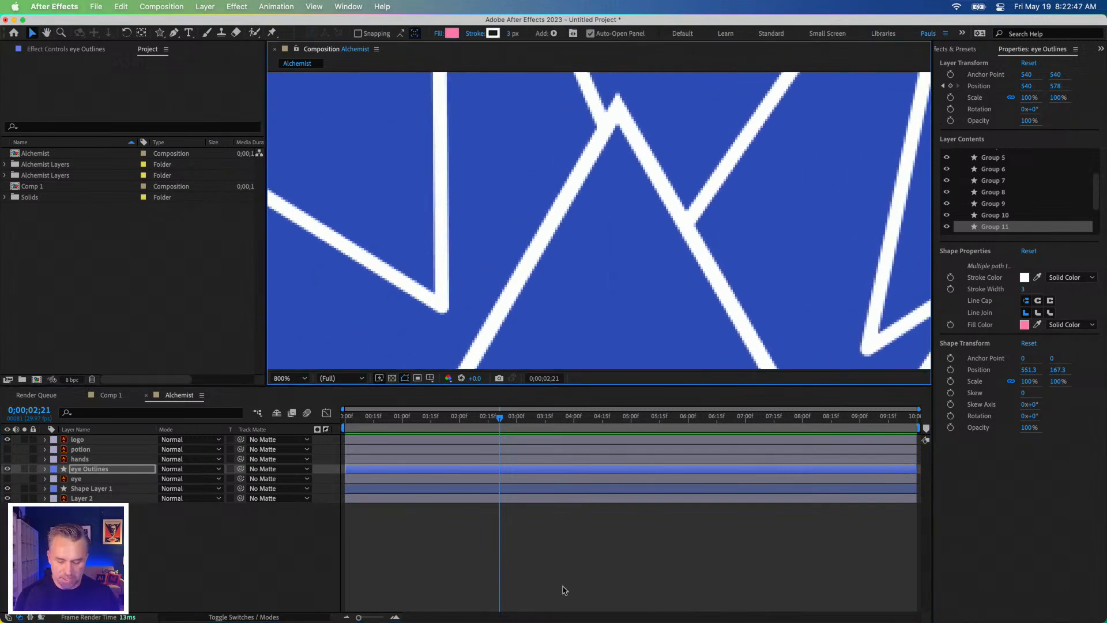
key("space")
left_click_drag(555, 177, 541, 356)
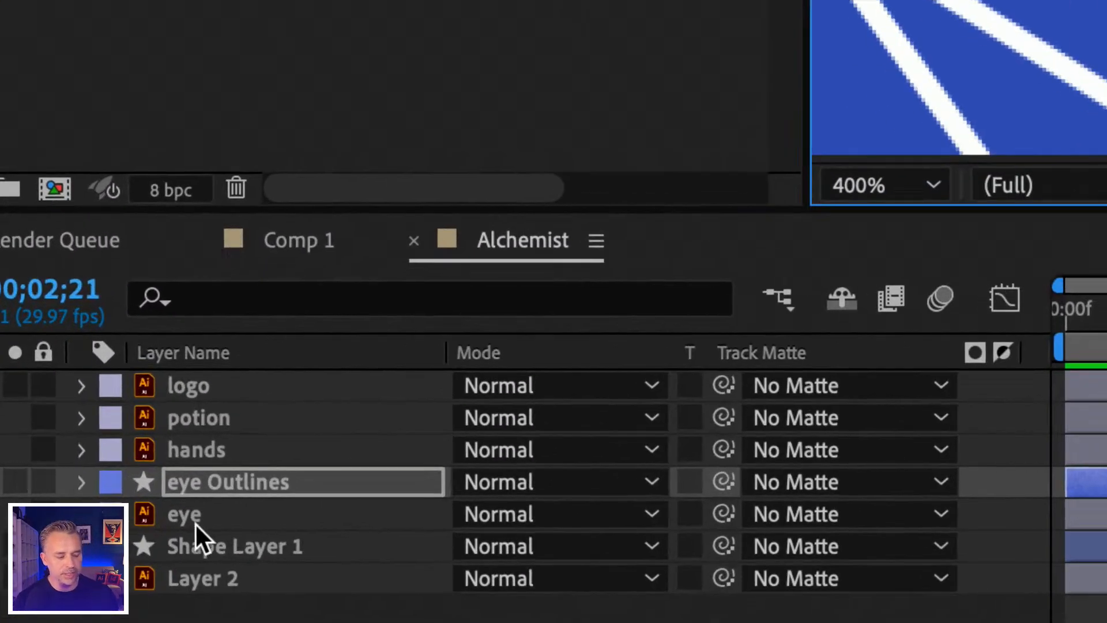
left_click(195, 543)
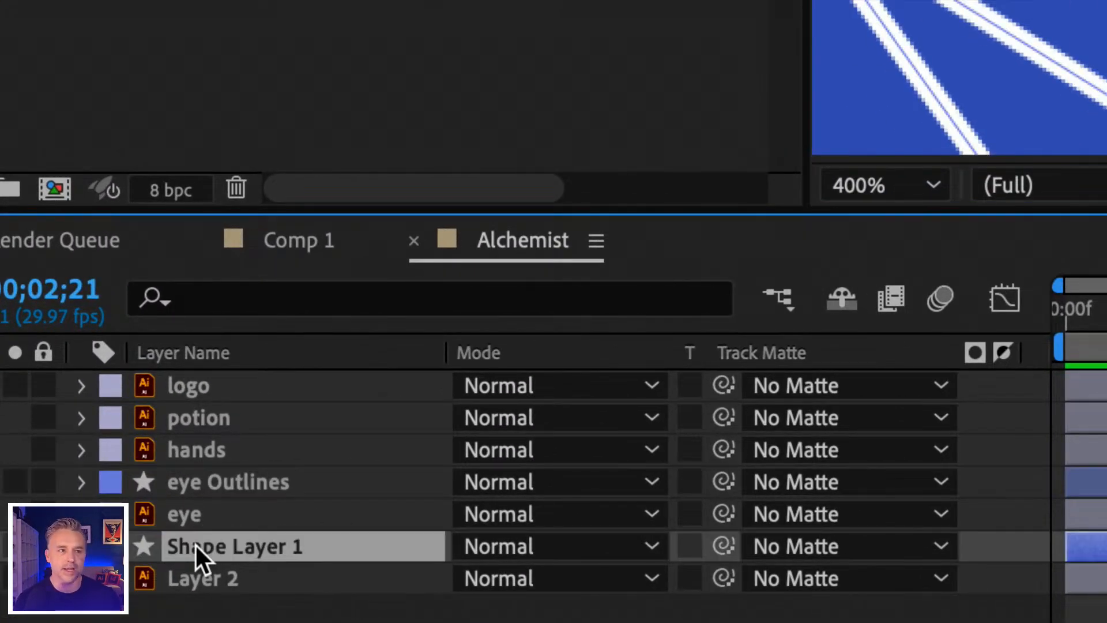
left_click(190, 487)
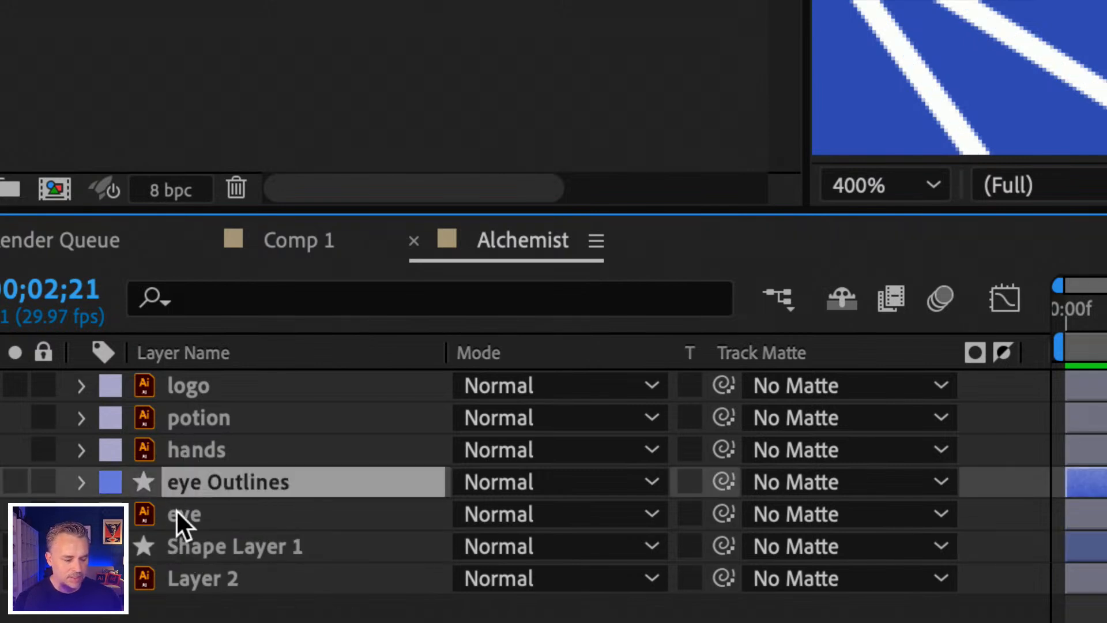
left_click(177, 517)
left_click(188, 484)
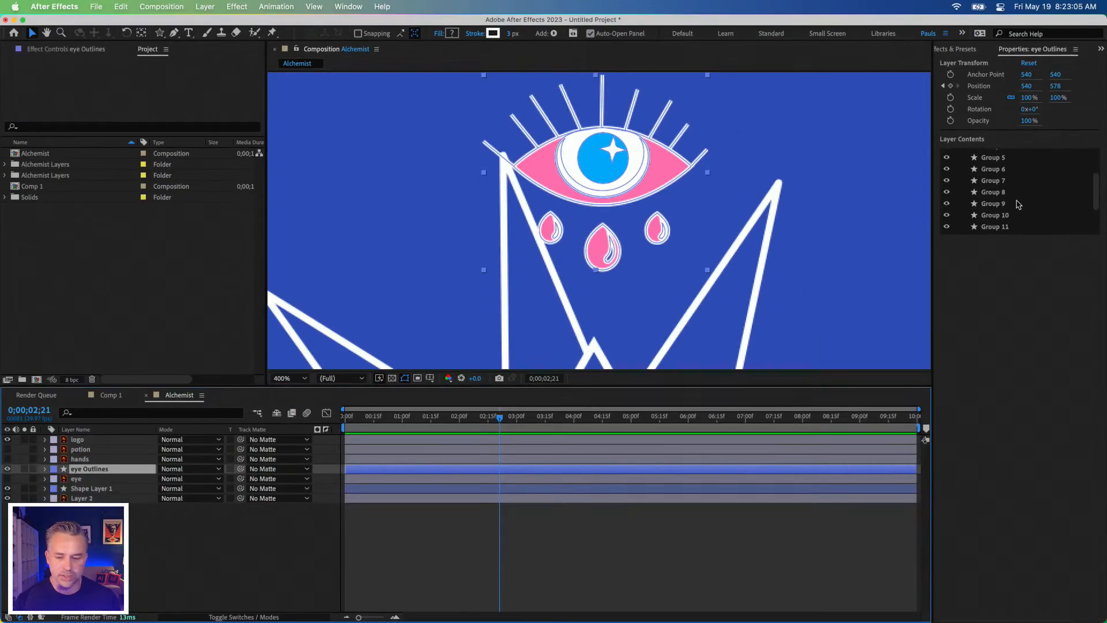
left_click(991, 215)
left_click(992, 192)
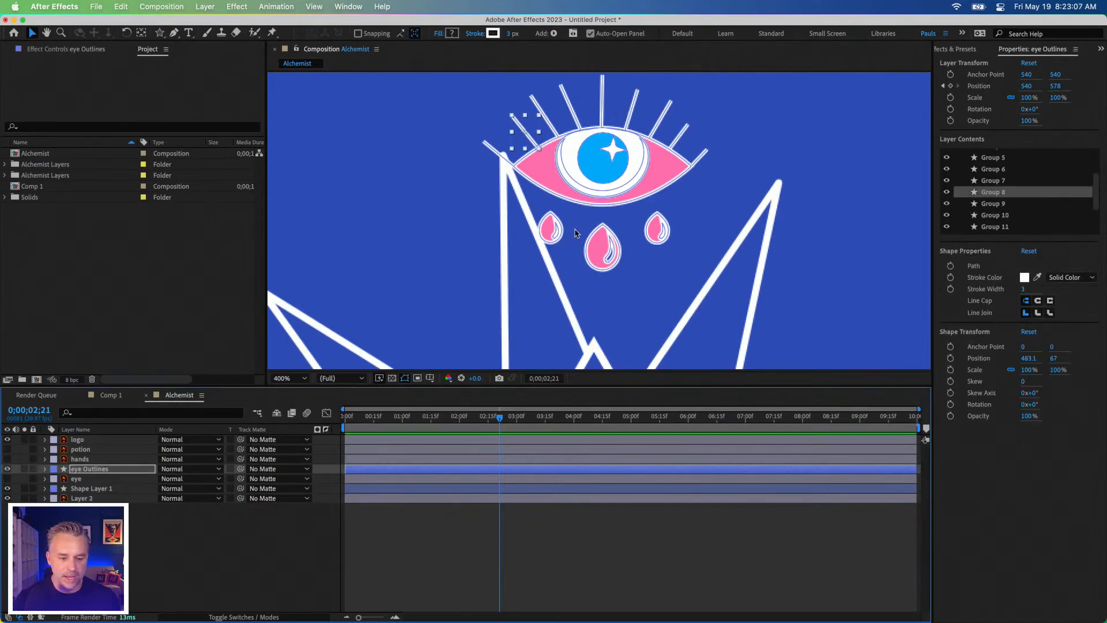
Step: Reposition the large central teardrop, Group 11, slightly closer to the eye at about 551.6, 162
left_click(604, 262)
mouse_move(592, 263)
left_mouse_down()
mouse_move(594, 326)
mouse_move(548, 242)
mouse_move(603, 260)
mouse_move(585, 269)
mouse_move(597, 245)
left_mouse_up()
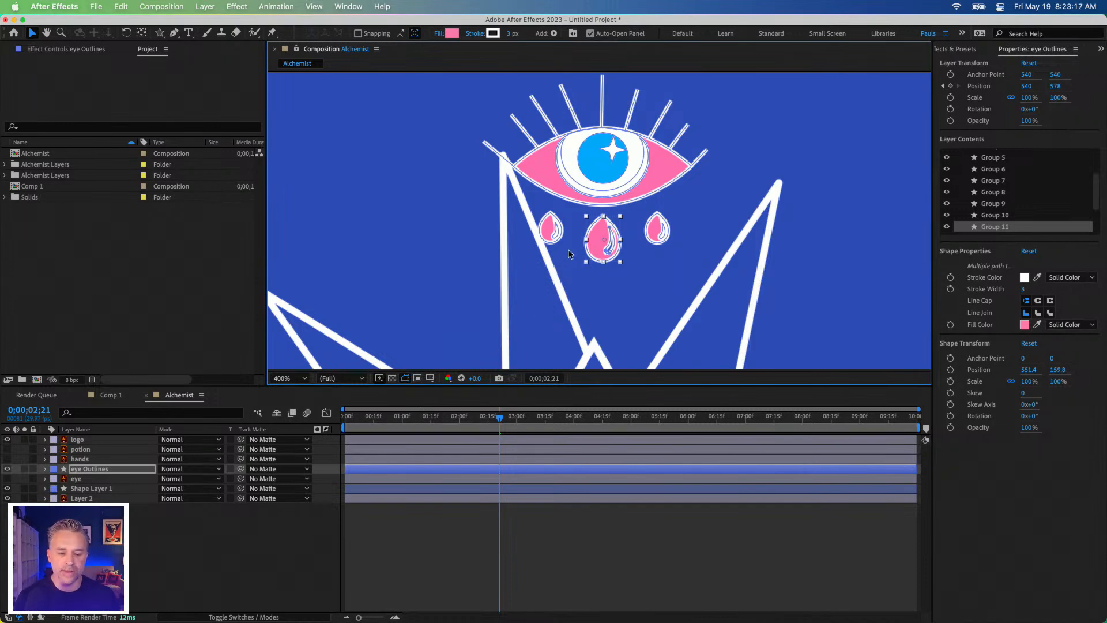
mouse_move(596, 242)
left_mouse_down()
mouse_move(596, 275)
mouse_move(597, 243)
left_mouse_up()
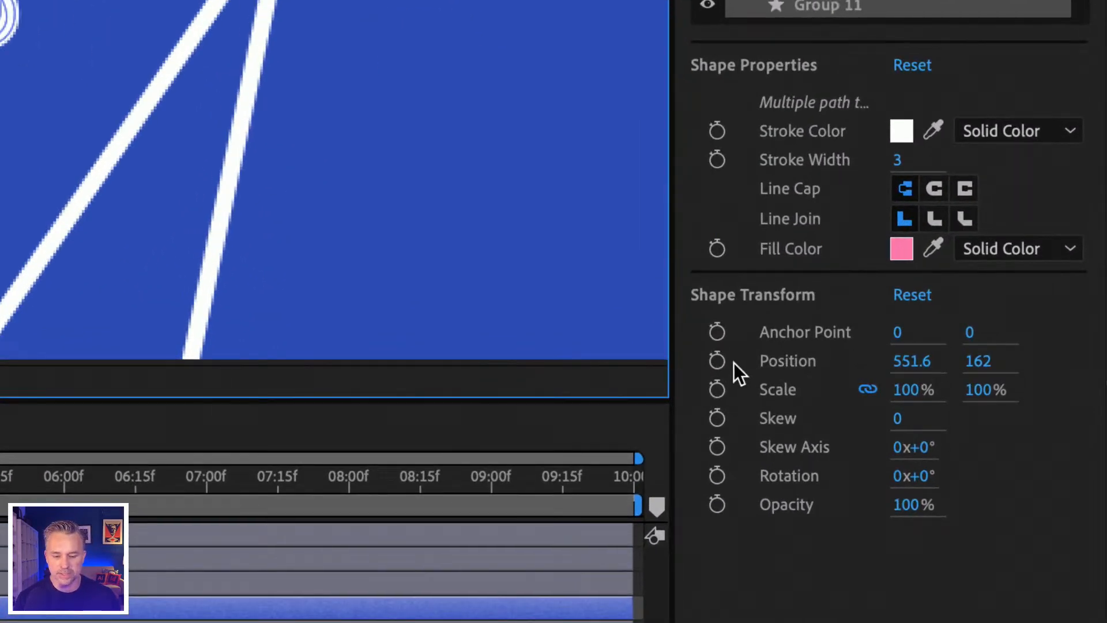
Step: Keyframe the central teardrop's Position from 0;00;02;21, lower it to 551.6, 226.6 at 0;00;04;28, and preview the drop
left_click(717, 359)
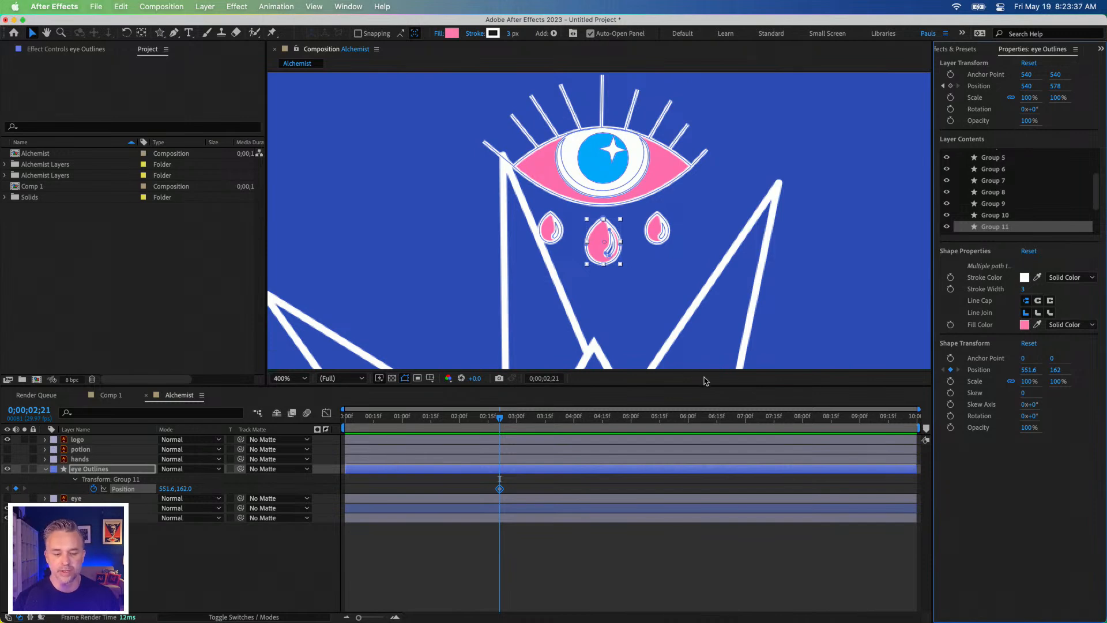
left_click_drag(502, 419, 631, 421)
left_click_drag(596, 231, 598, 292)
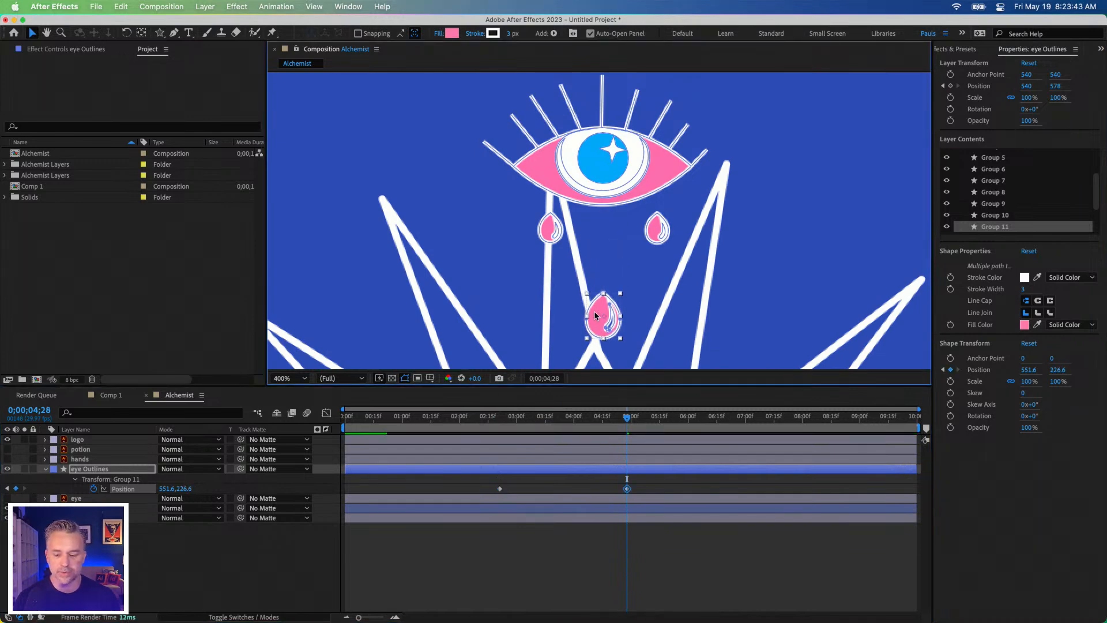
left_click(501, 419)
key("space")
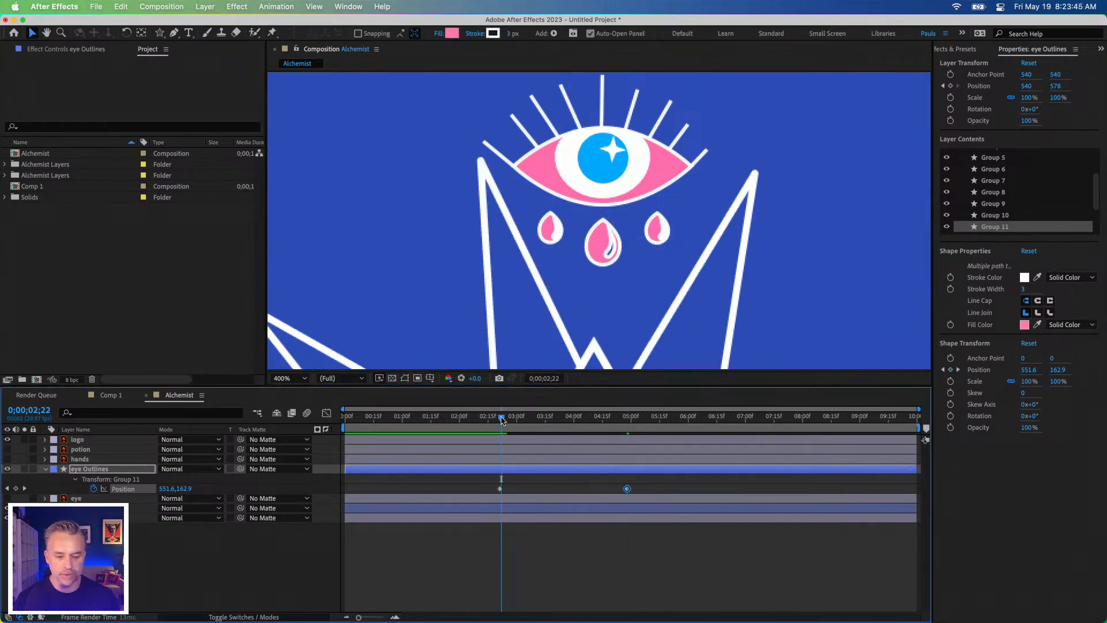
key("space")
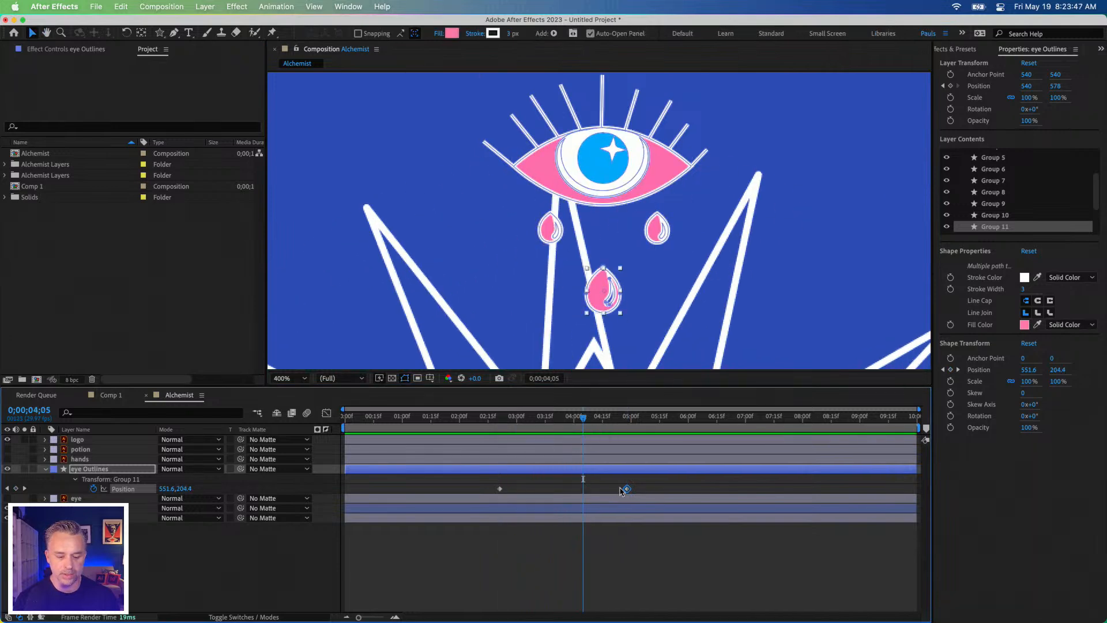
Step: Stretch the central teardrop's two Position keyframes to the composition's start and end, and preview the slower fall
left_click_drag(627, 490, 915, 489)
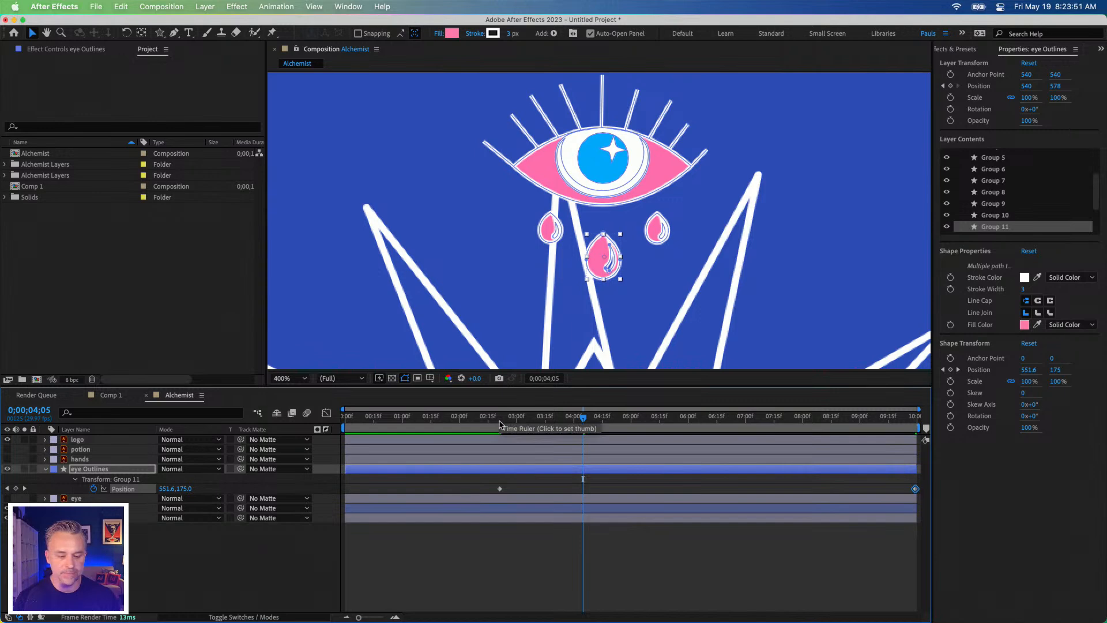
left_click_drag(500, 490, 346, 489)
key("Home")
key("space")
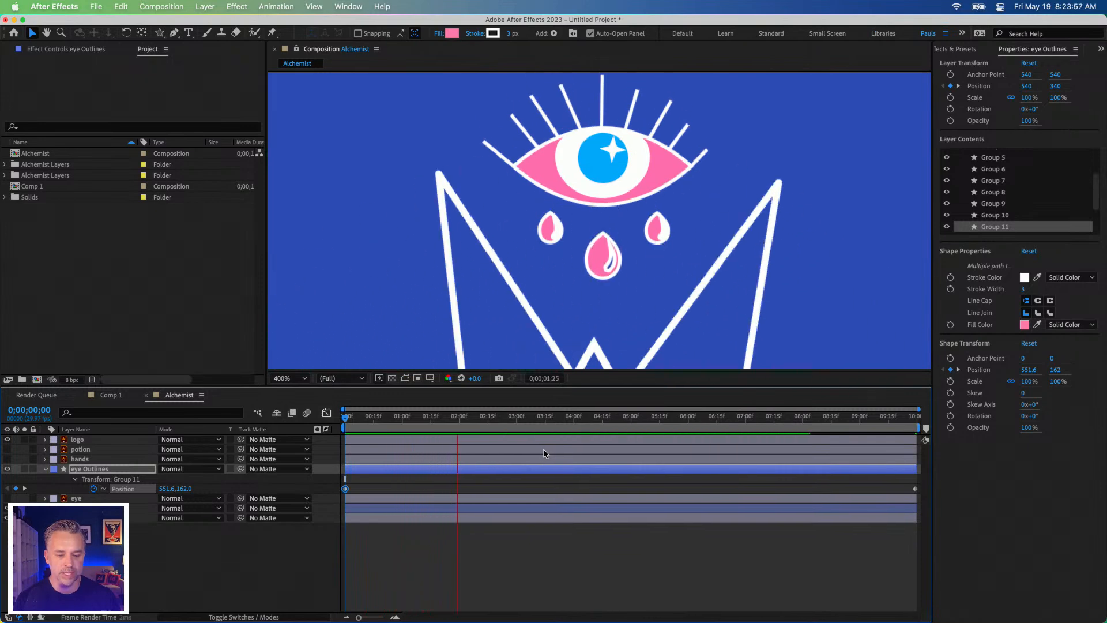
key("space")
Step: Raise the central teardrop's starting Position keyframe at 0;00;00;00 to 551.6, 152
key("Home")
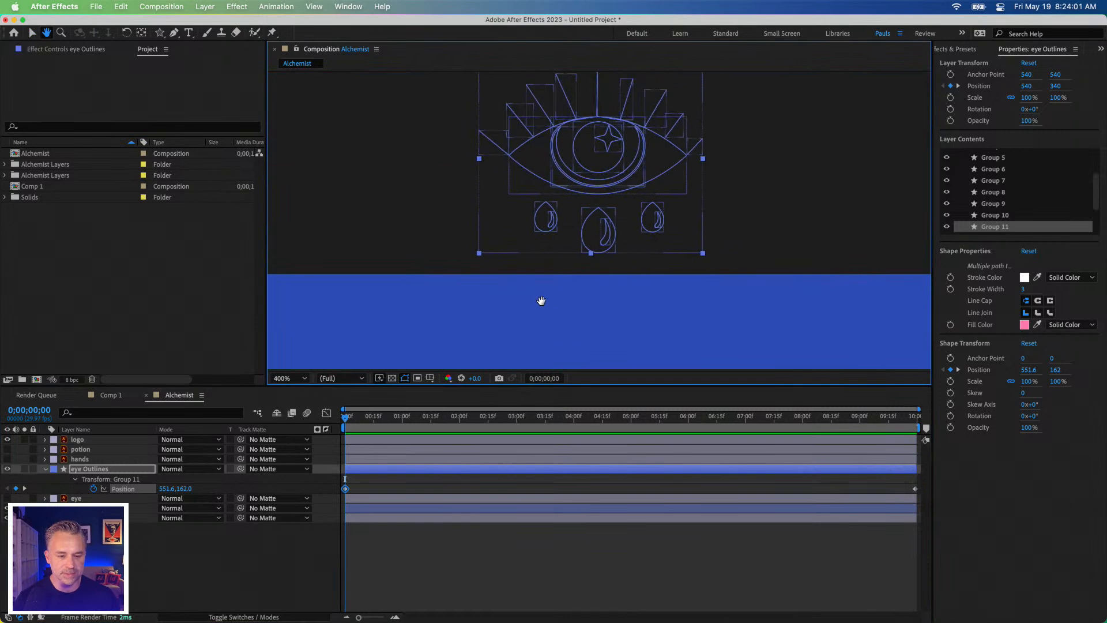
left_click(346, 489)
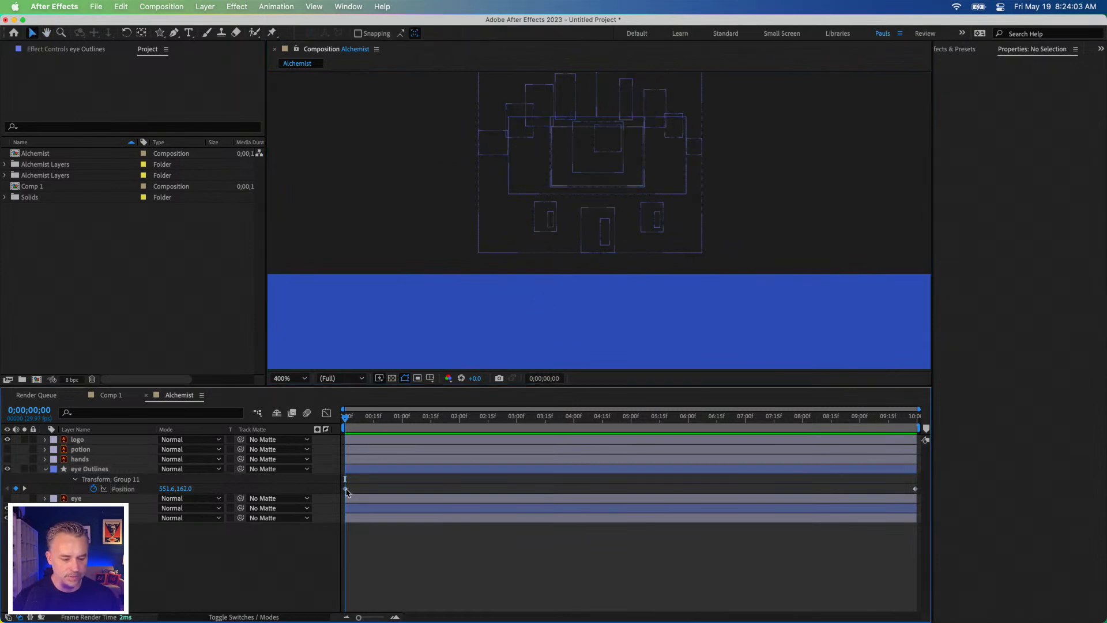
left_click(345, 489)
key("shift+Up")
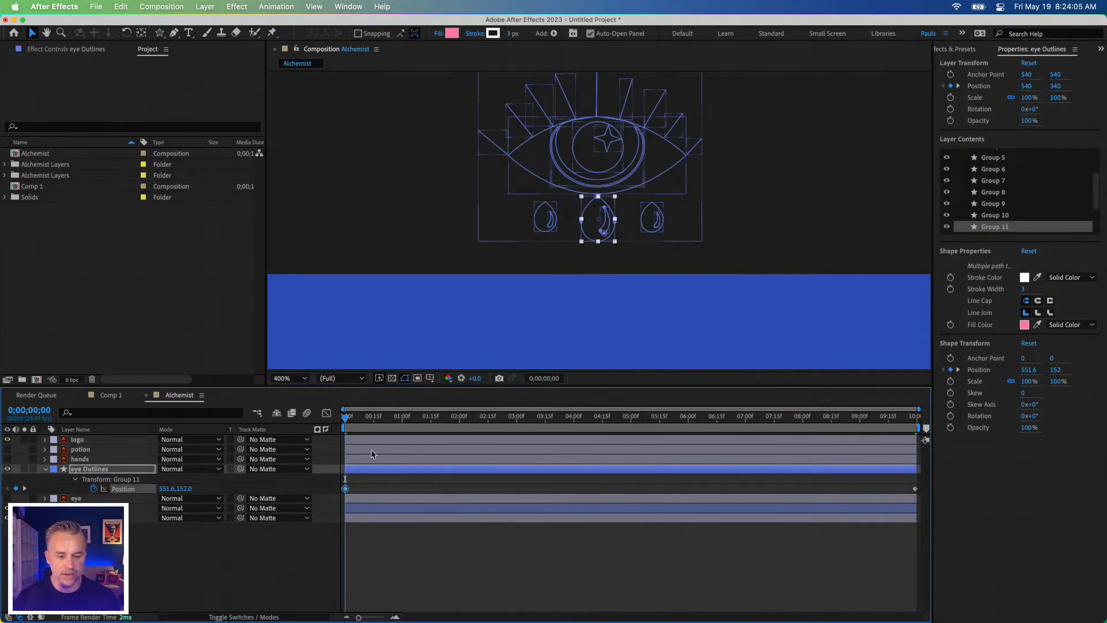
Step: Add a Position keyframe at 598.4, 135.9 to the small teardrop on the eye's right side and move it to just after three seconds
left_click_drag(516, 421, 604, 421)
key("space")
left_click_drag(479, 328, 503, 75)
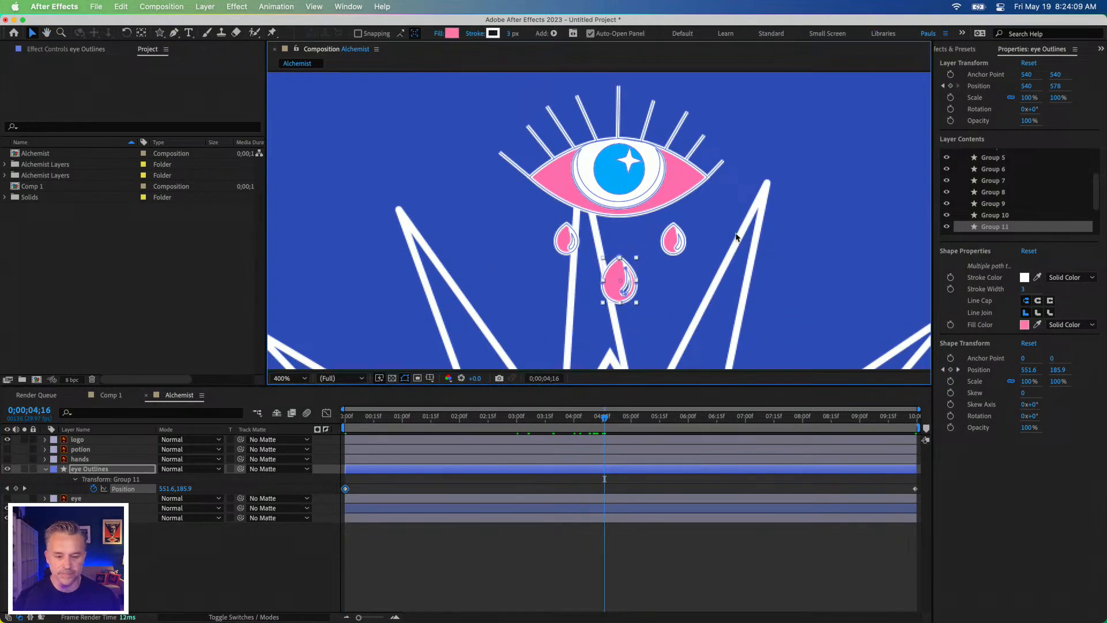
left_click(675, 250)
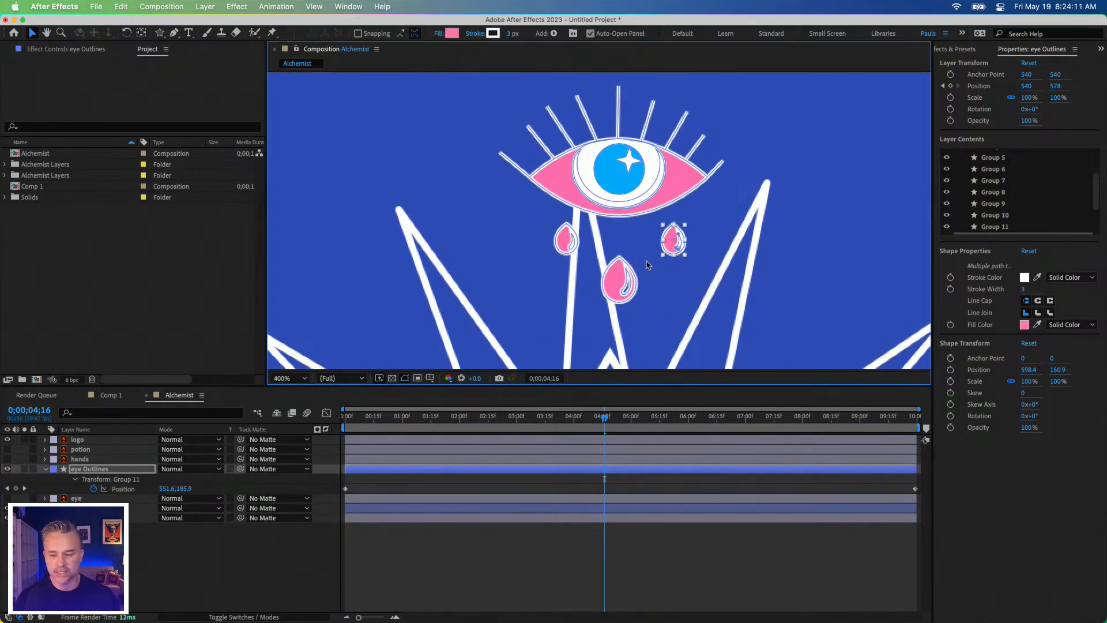
left_click(950, 369)
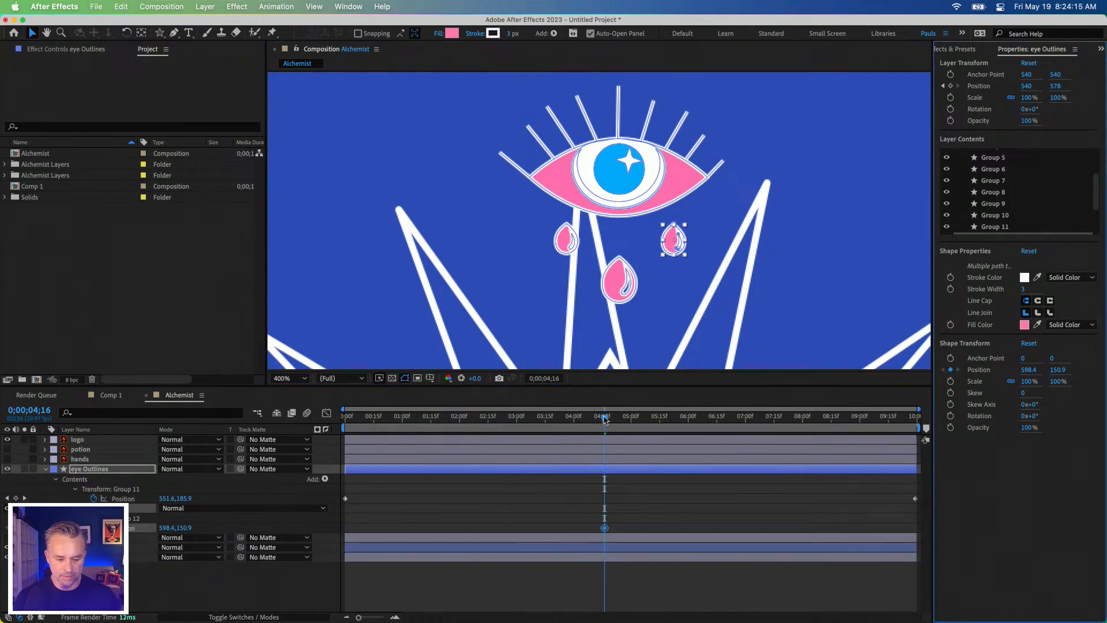
key("shift+Up")
key("shift+Up")
key("shift+Up")
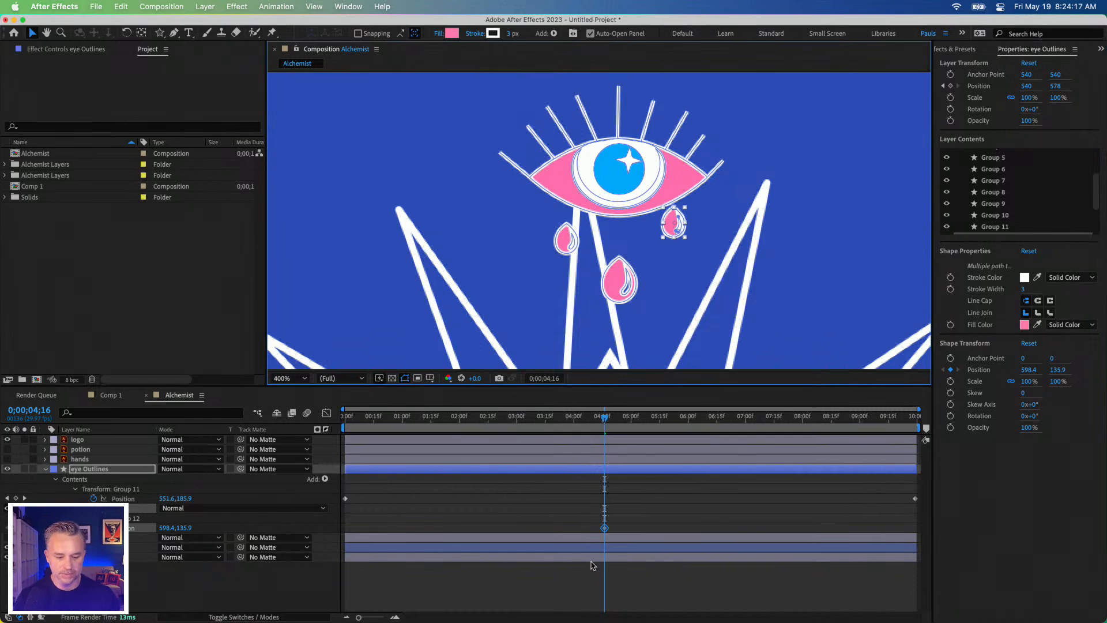
left_click_drag(604, 528, 521, 528)
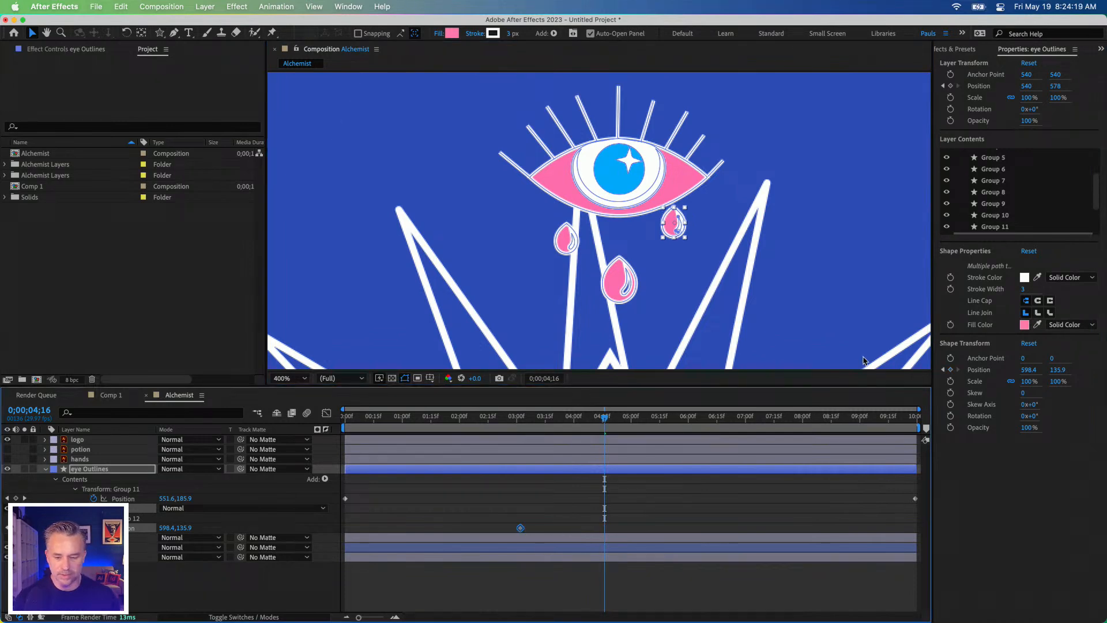
Step: Lower the small teardrop on the eye's right side to Position 598.4, 150.9 at 0;00;04;16
key("shift+Down")
key("shift+Down")
key("shift+Down")
key("shift+Down")
key("shift+Down")
key("shift+Down")
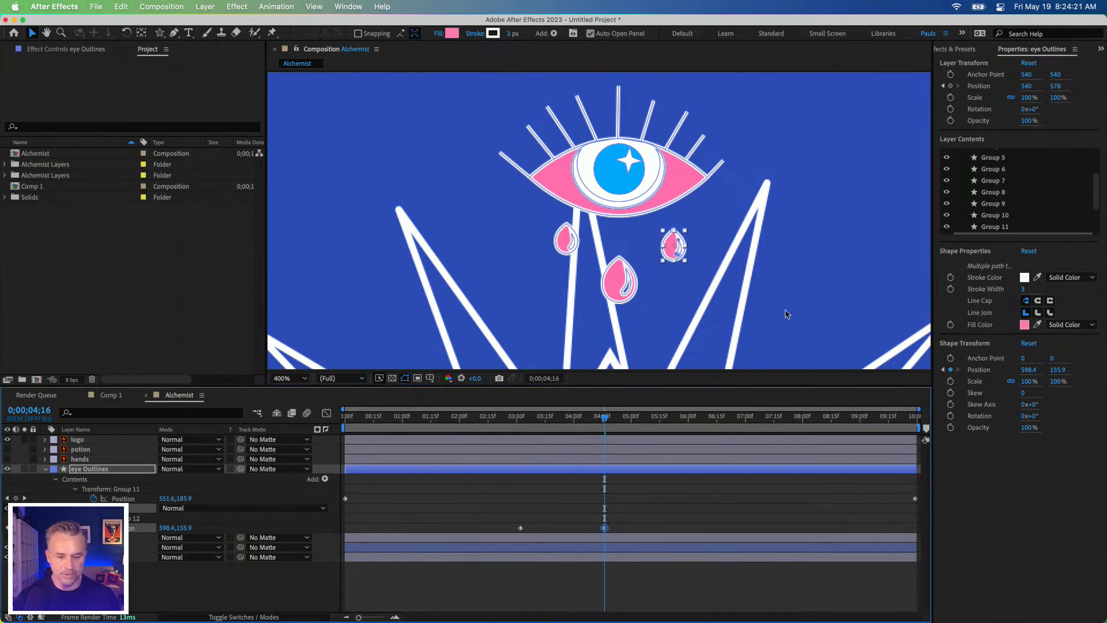
key("shift+Down")
key("shift+Up")
key("shift+Up")
key("shift+Up")
key("shift+Up")
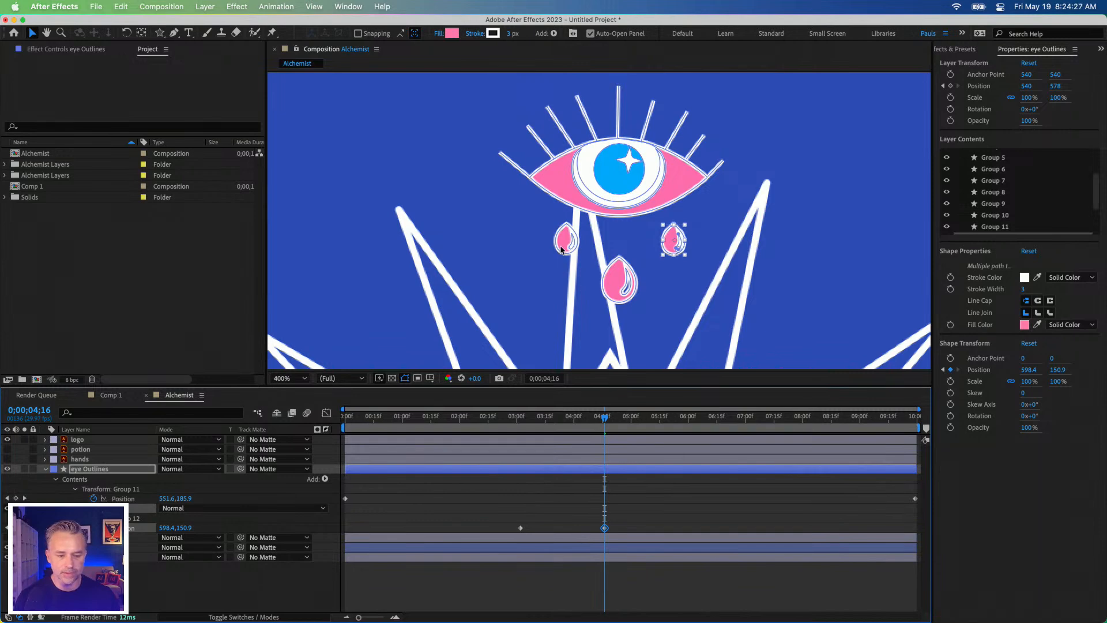
Step: Keyframe the small left teardrop's Position at 505.7, 140.3, move that keyframe to about three seconds, and lower the teardrop to 505.7, 170.3 at 0;00;04;16
left_click(563, 250)
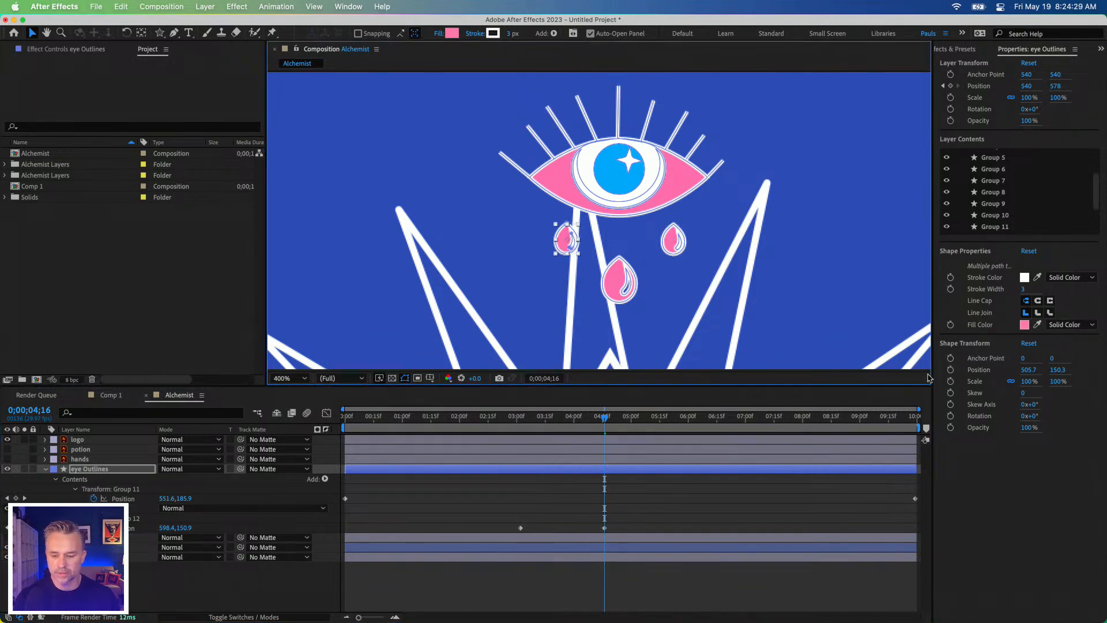
left_click(950, 370)
key("shift+Up")
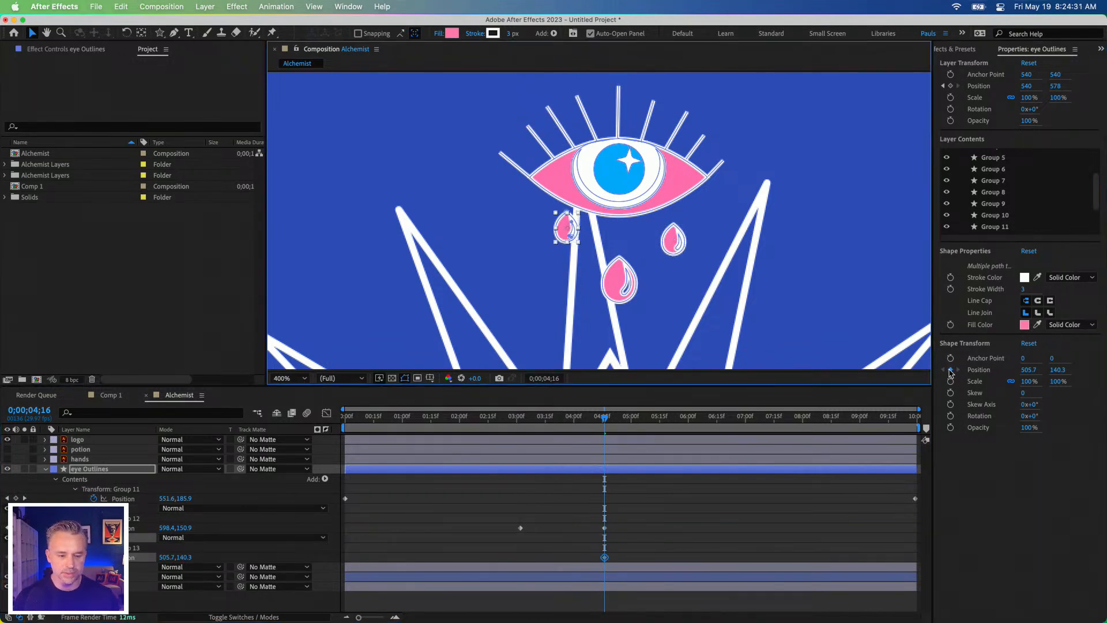
left_click_drag(604, 557, 518, 557)
key("shift+Down")
key("shift+Down")
key("shift+Down")
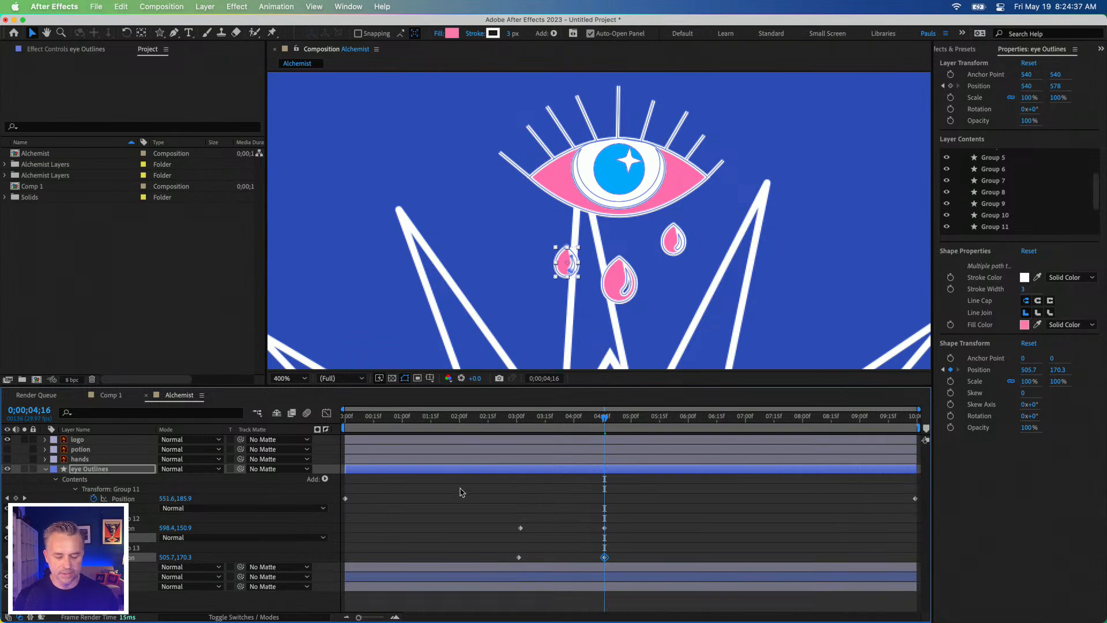
Step: Stretch both small teardrops' Position keyframes to the composition's start and end, and preview all three teardrops falling
left_click_drag(494, 523, 534, 566)
left_click(495, 542)
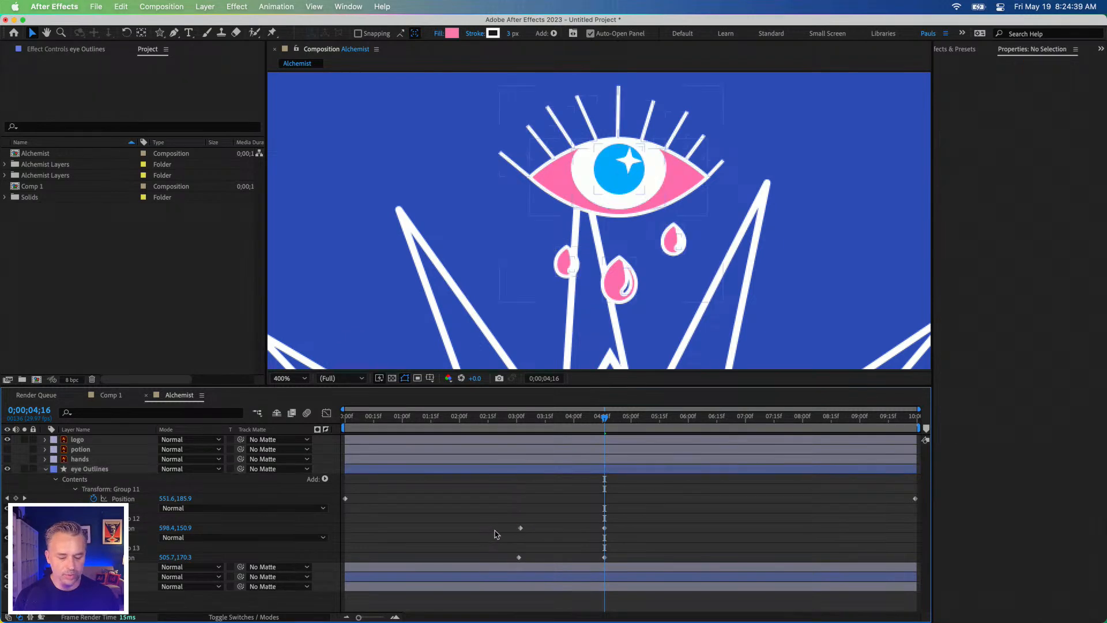
left_click_drag(521, 528, 345, 528)
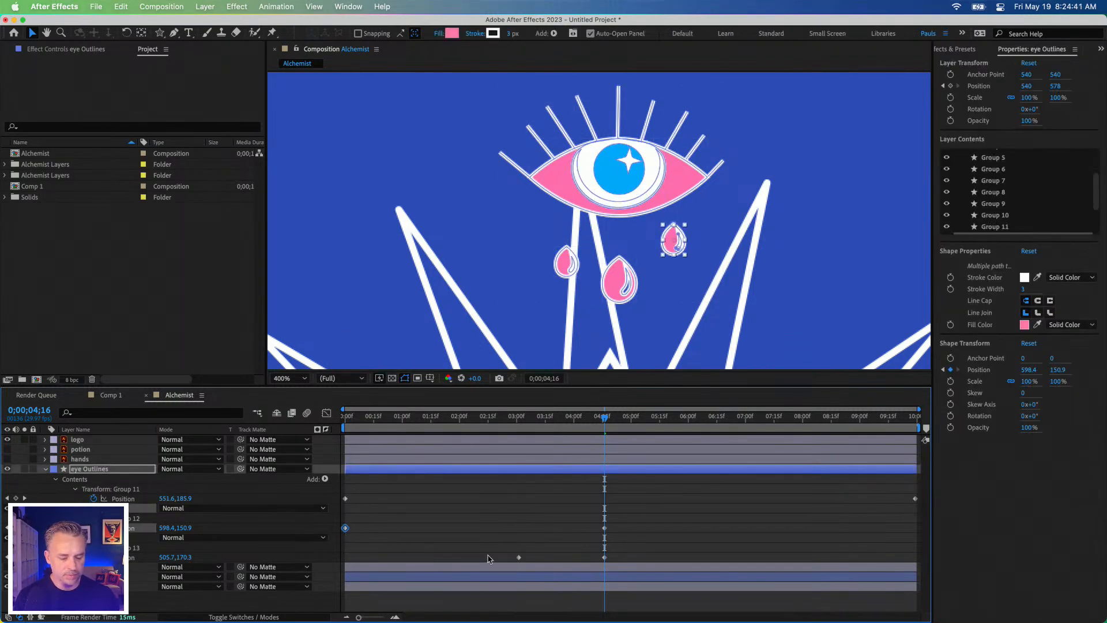
left_click_drag(519, 558, 346, 558)
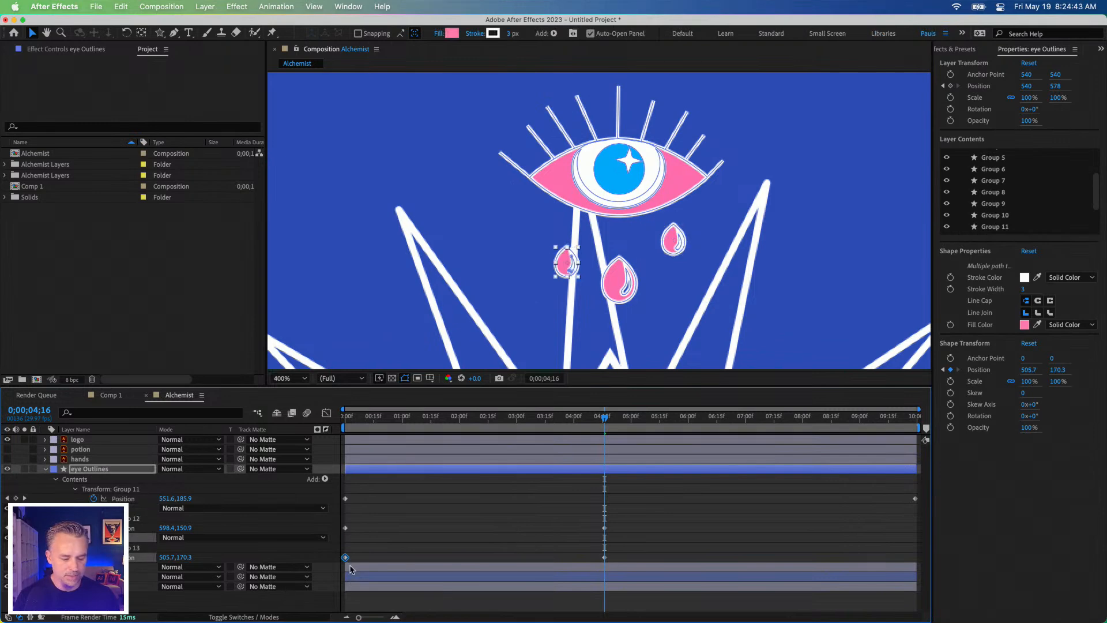
left_click_drag(605, 528, 915, 528)
left_click_drag(604, 557, 917, 557)
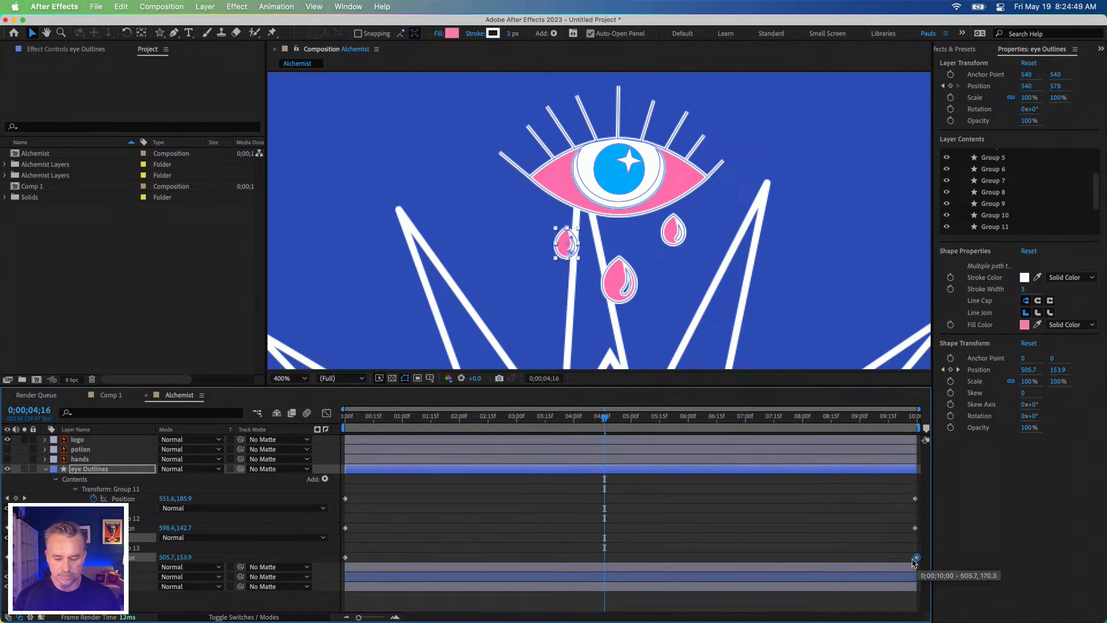
left_click_drag(402, 418, 250, 426)
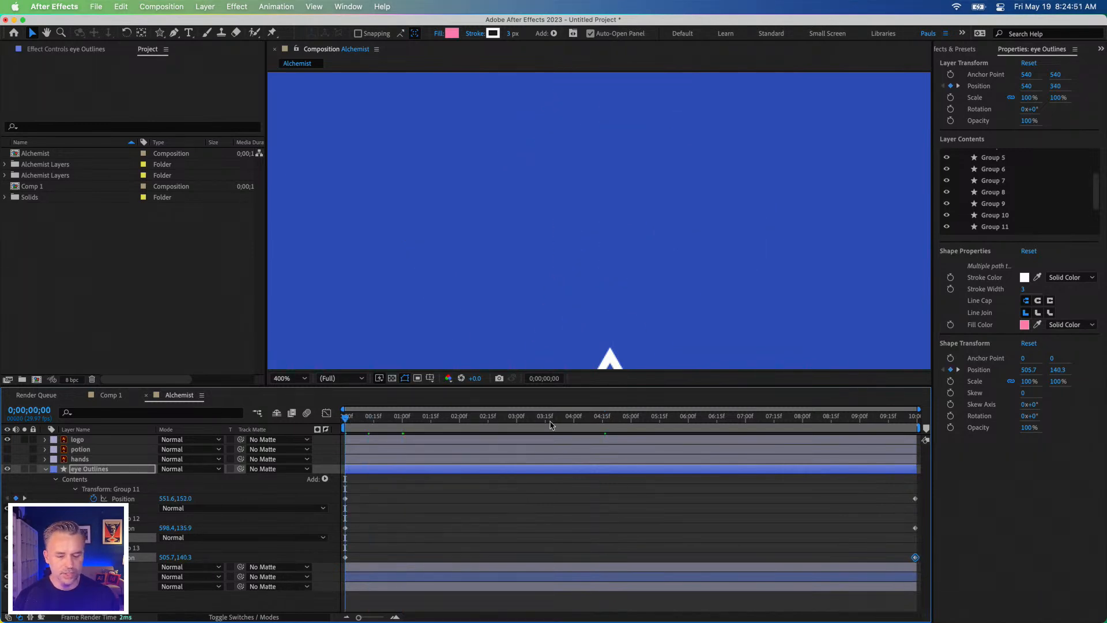
key("comma")
key("space")
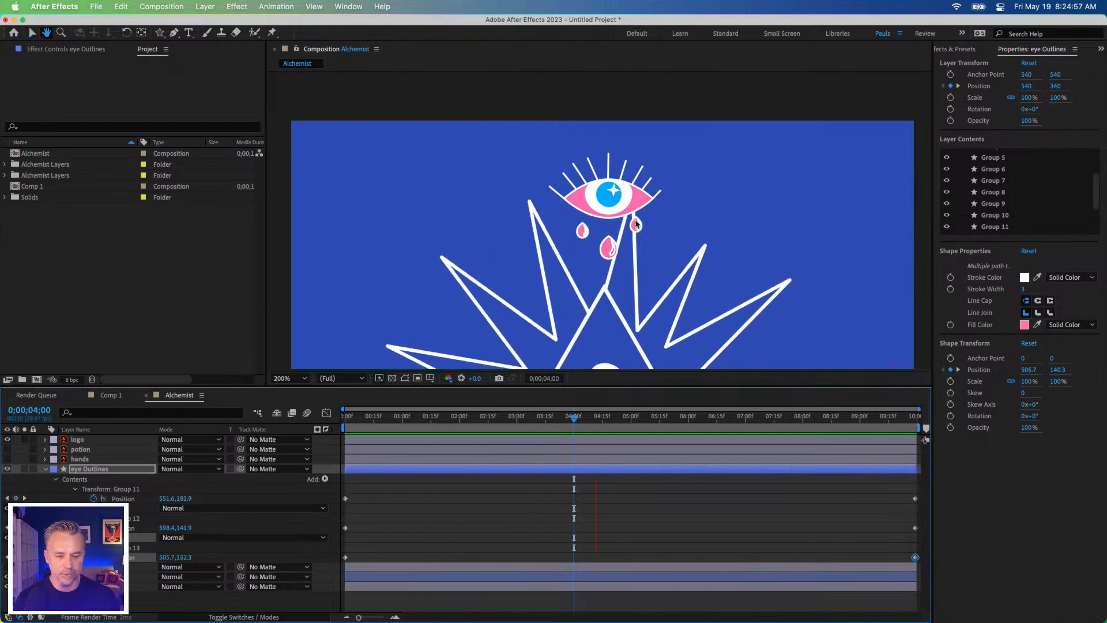
key("space")
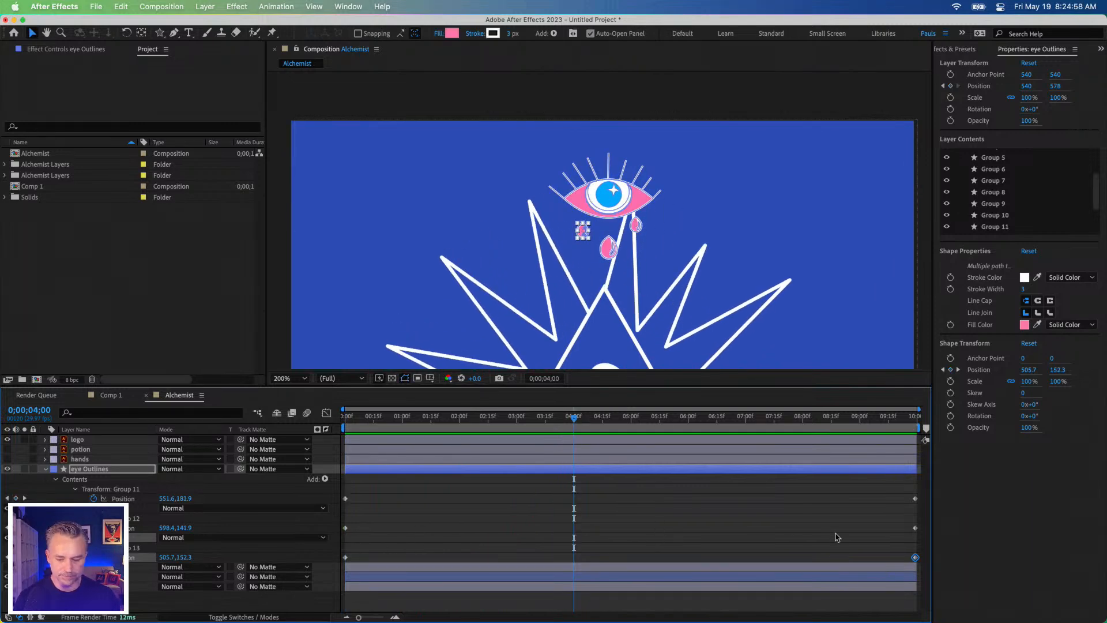
Step: Try to lower the right small teardrop's ending Position, setting it to 598.4, 161.9 at 0;00;04;00
left_click(915, 528)
key("shift+Down")
key("shift+Down")
key("shift+Down")
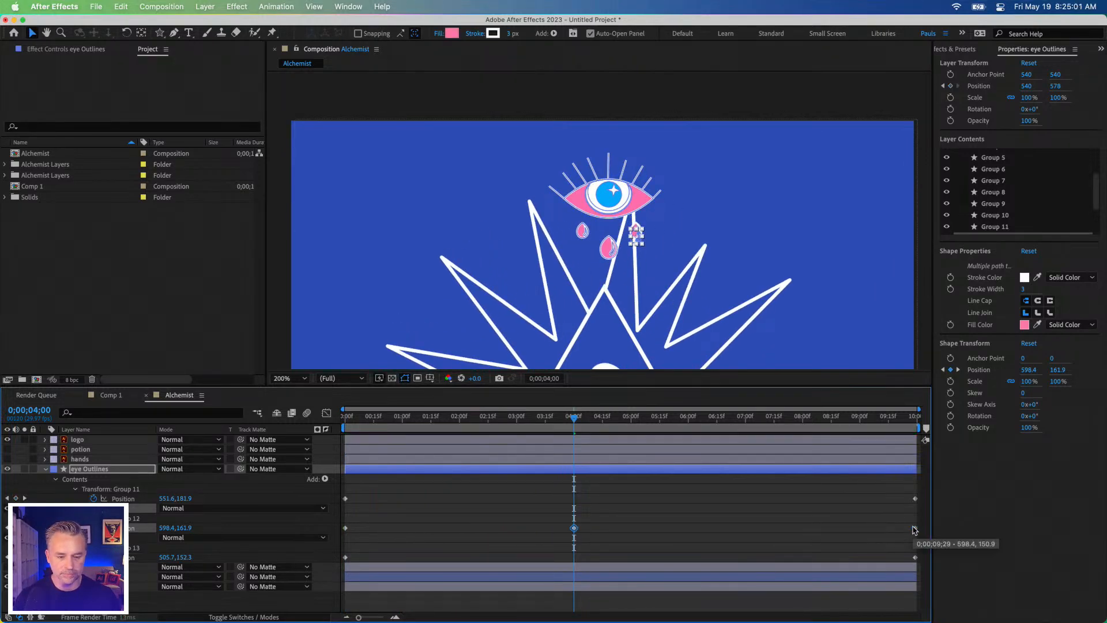
key("shift+Up")
key("shift+Up")
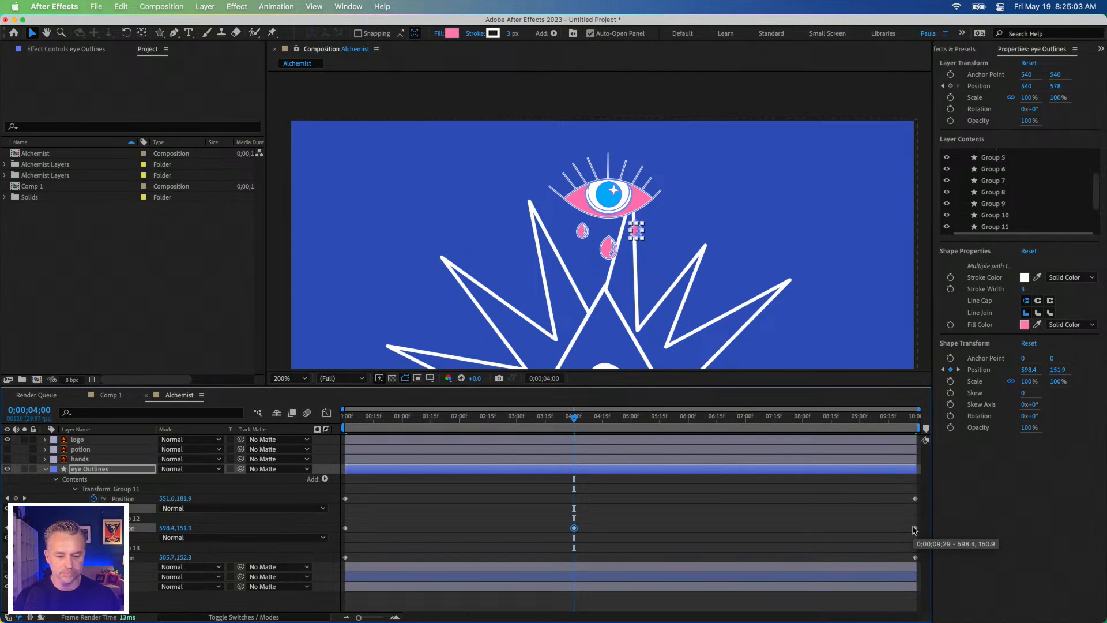
key("shift+Down")
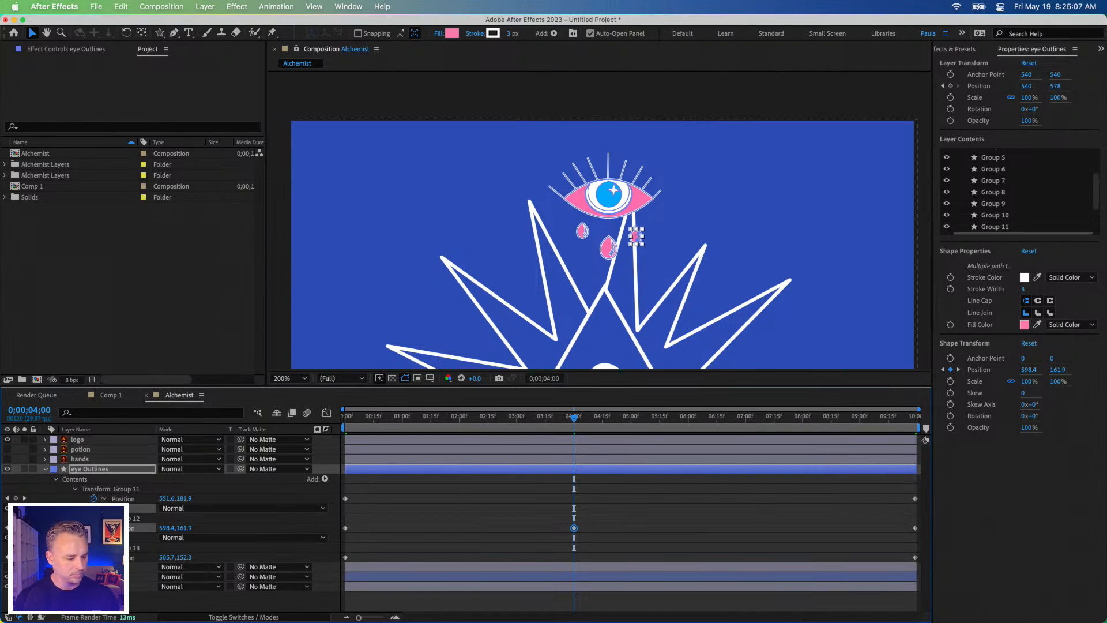
Step: Move the right small teardrop's 0;00;04;00 Position keyframe to the composition's end and lower the teardrop to 598.4, 180.9 at 0;00;09;29
key("End")
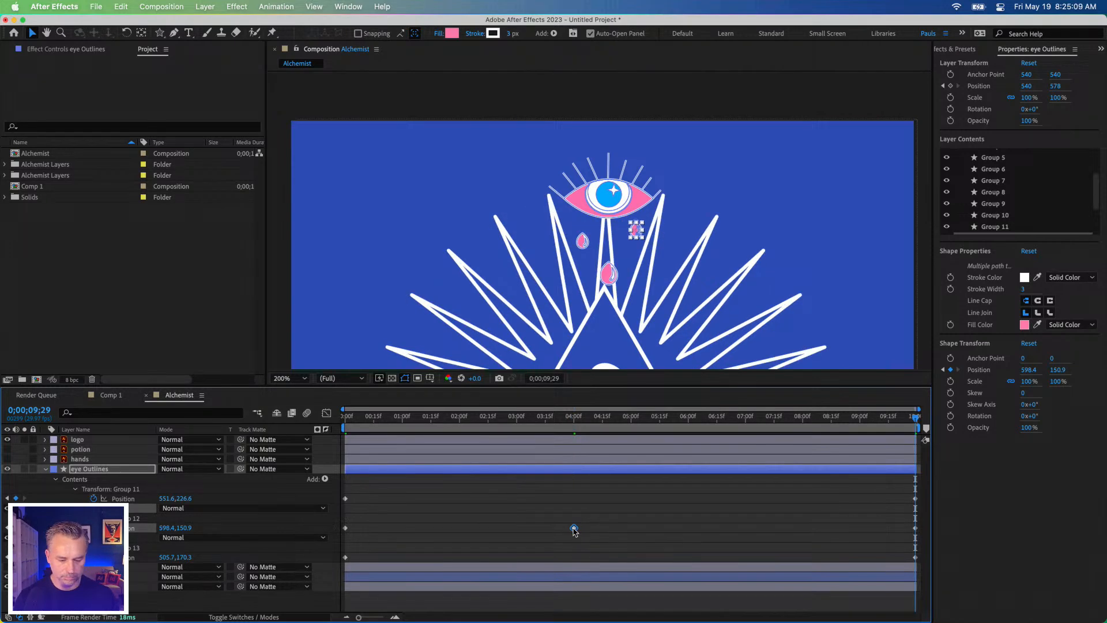
left_click_drag(575, 531, 916, 529)
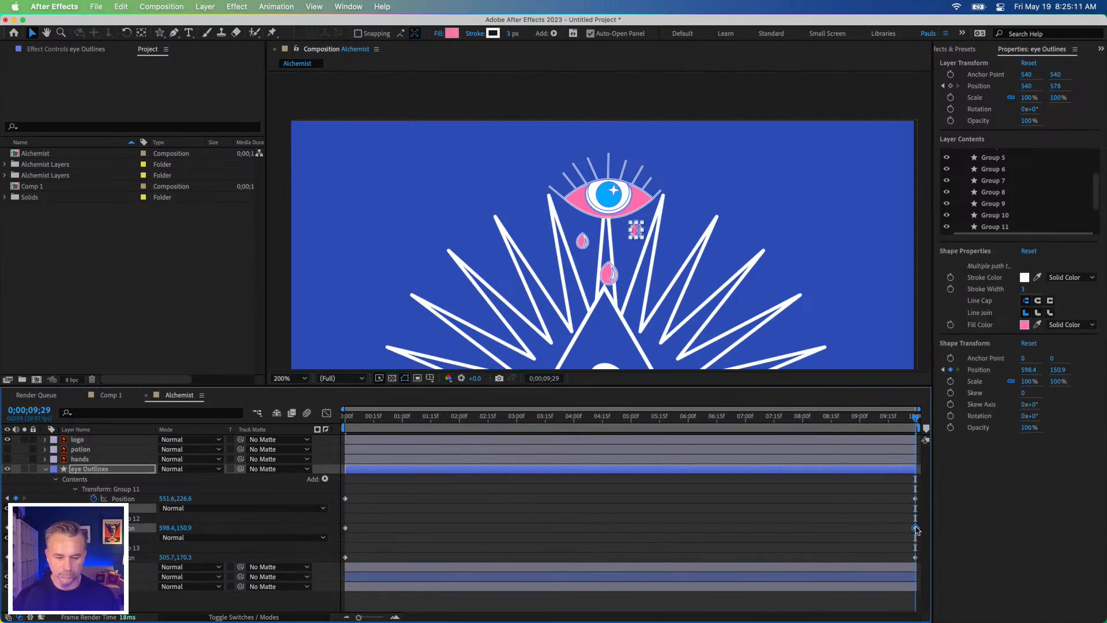
key("shift+Down")
key("shift+Down")
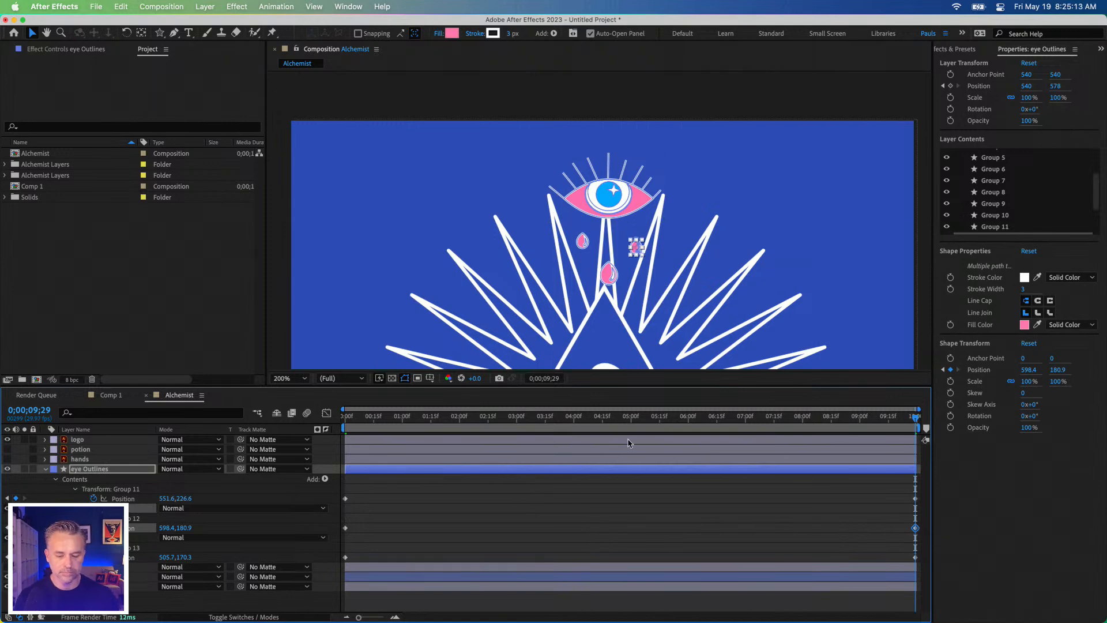
Step: Preview the teardrop animation from the composition's start, with the eye Outlines layer selected, and park the playhead at 0;00;03;01
key("Home")
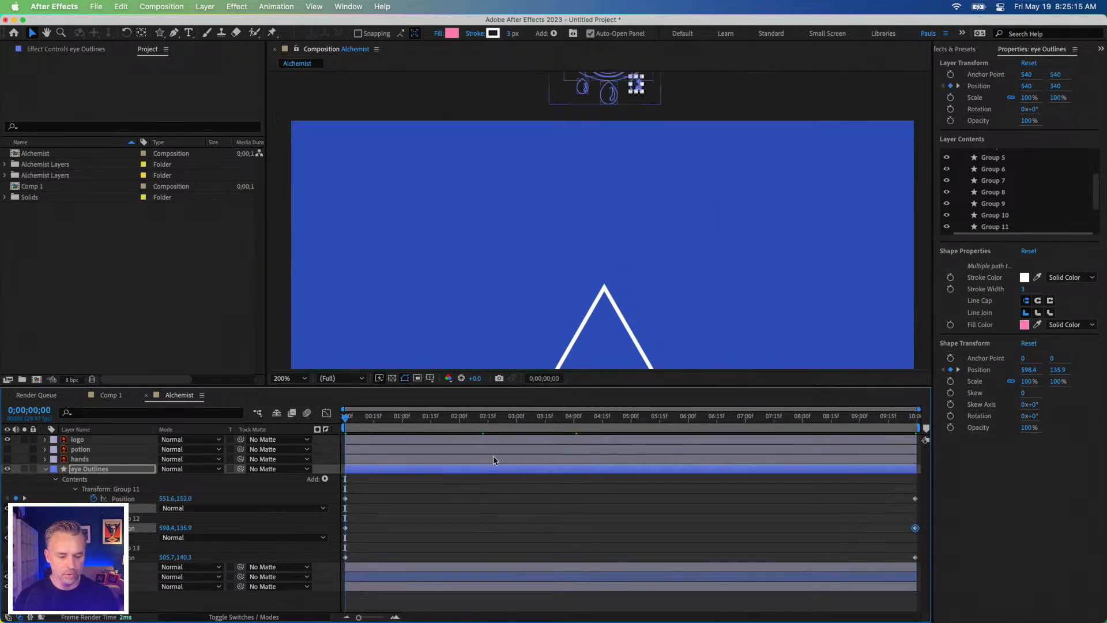
key("space")
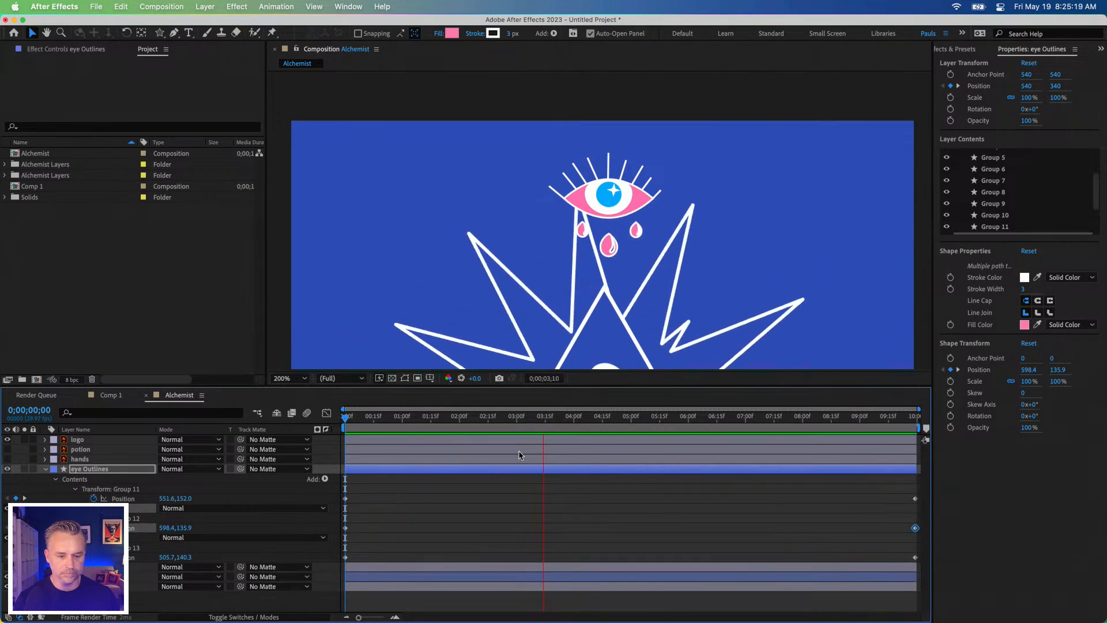
key("space")
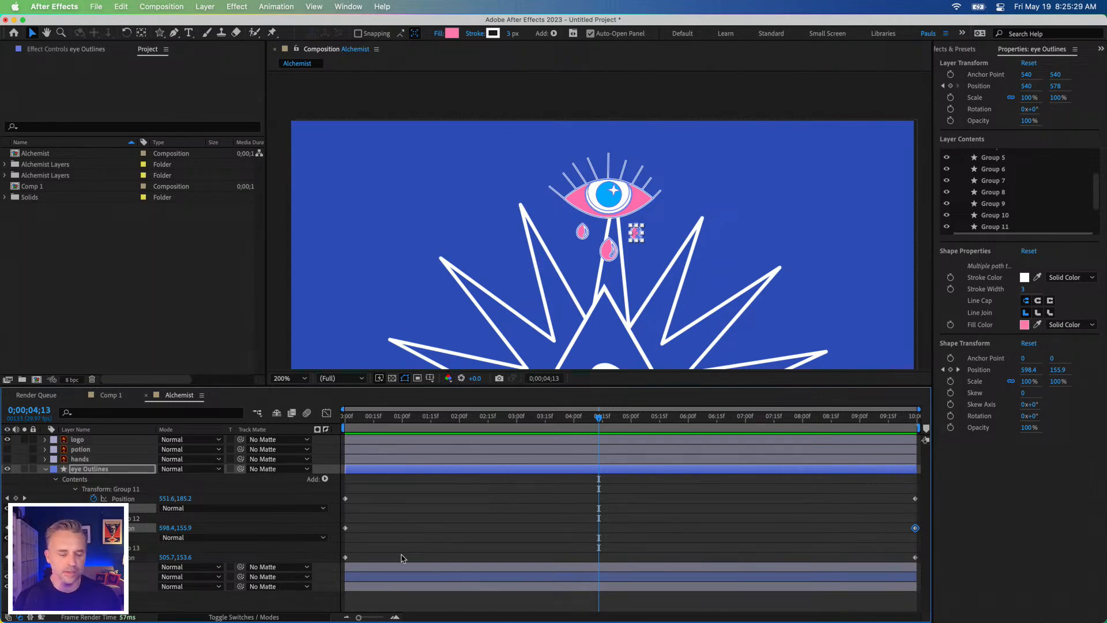
left_click(97, 471)
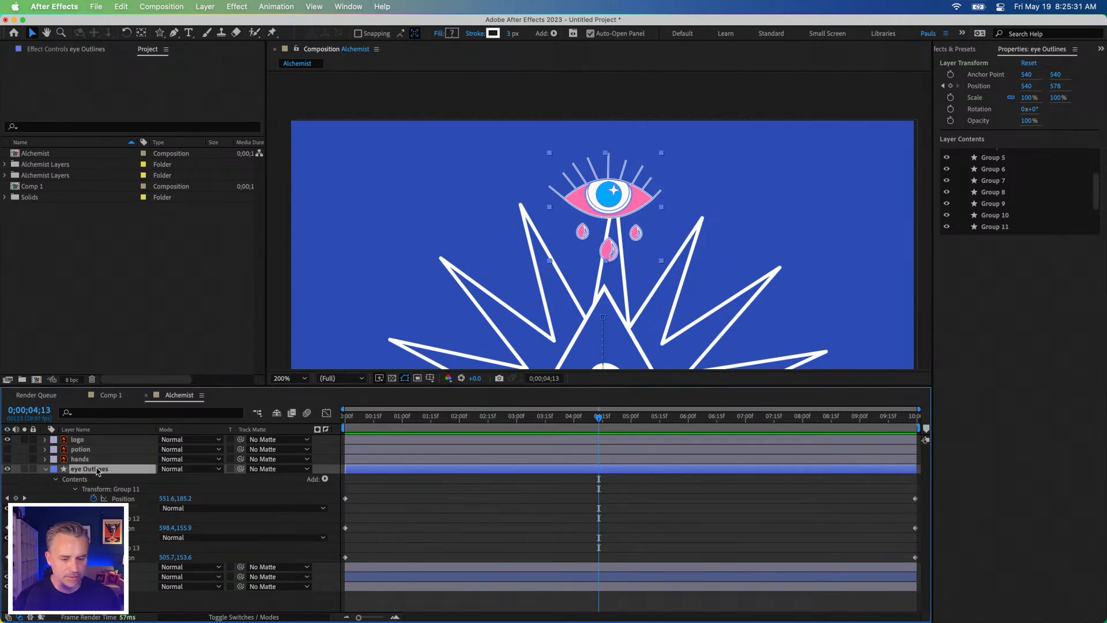
key("space")
left_click(518, 425)
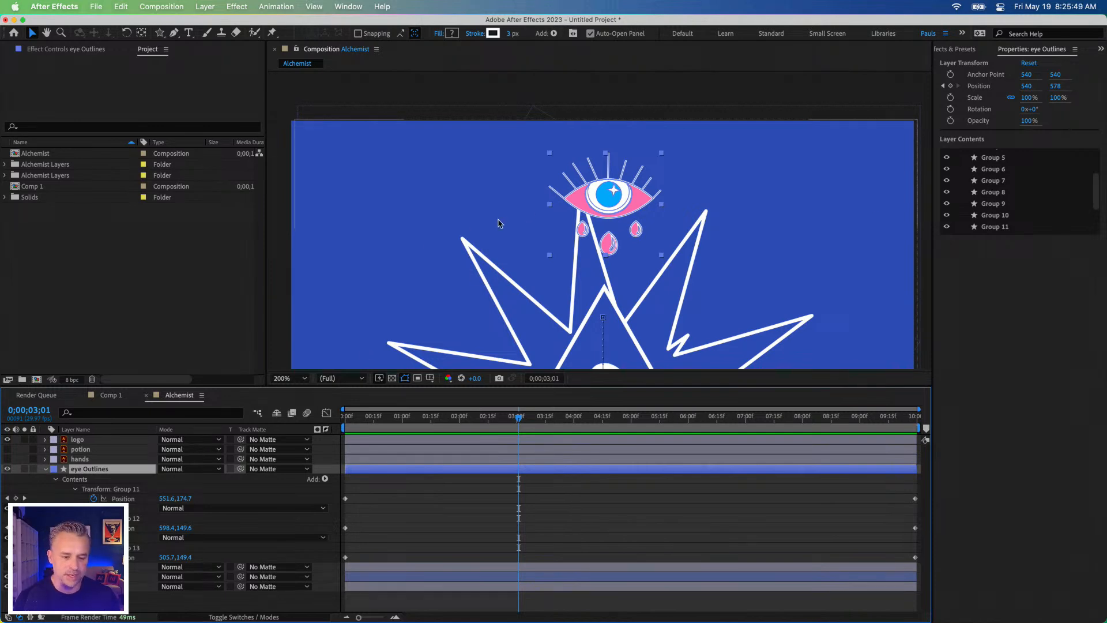
Step: Examine which eyelashes Groups 6, 7, 8 and 9 of the eye Outlines layer correspond to
left_click(420, 502)
left_click(79, 470)
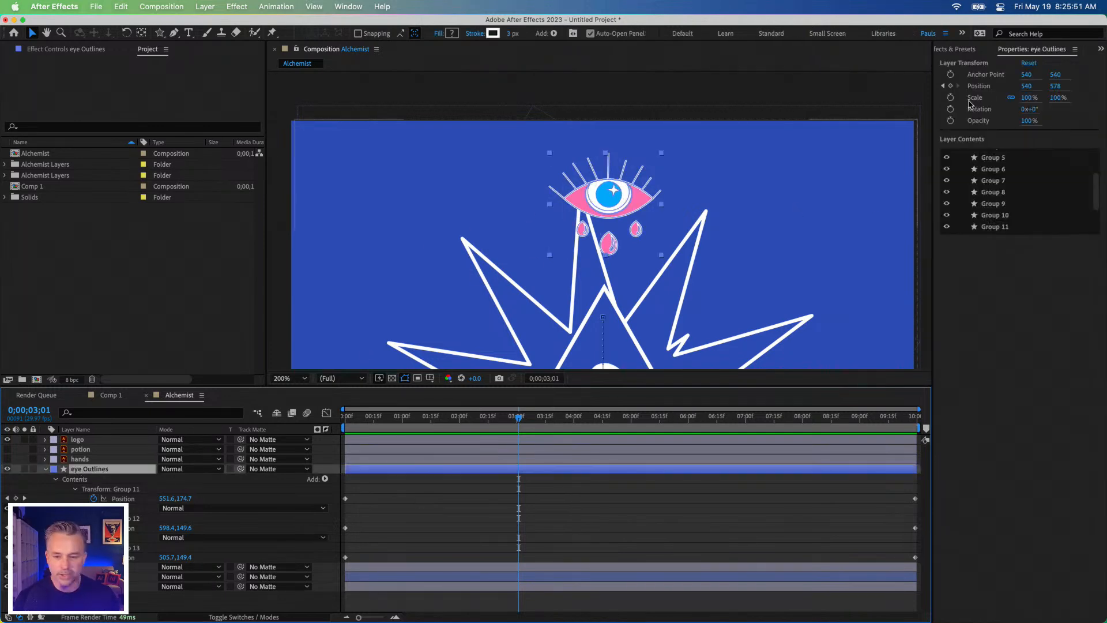
left_click(1000, 169)
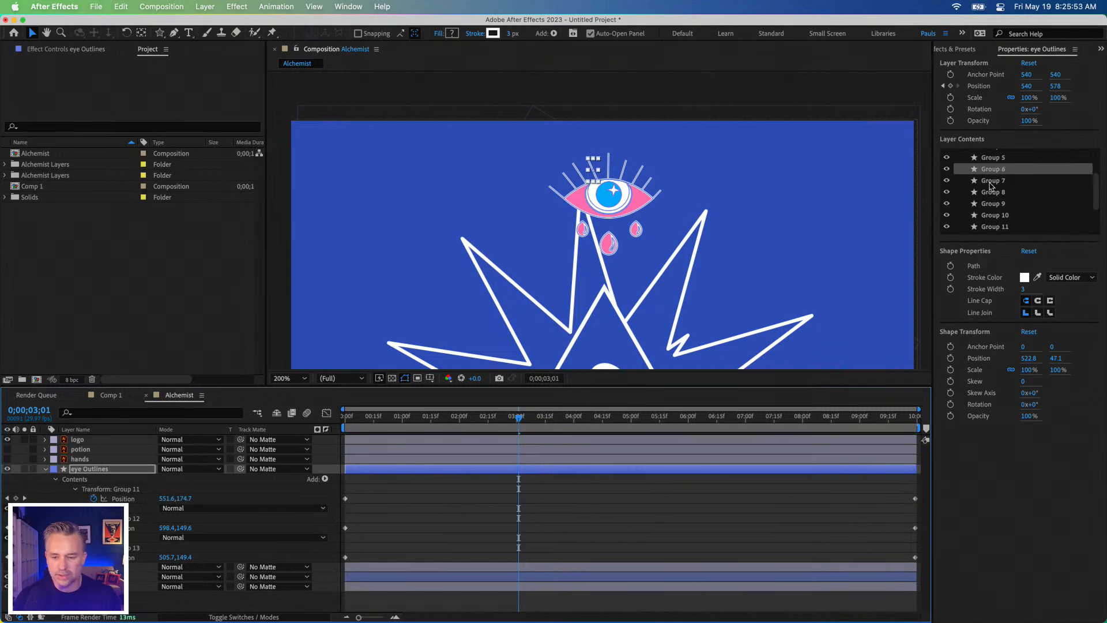
left_click(992, 181)
left_click(990, 205)
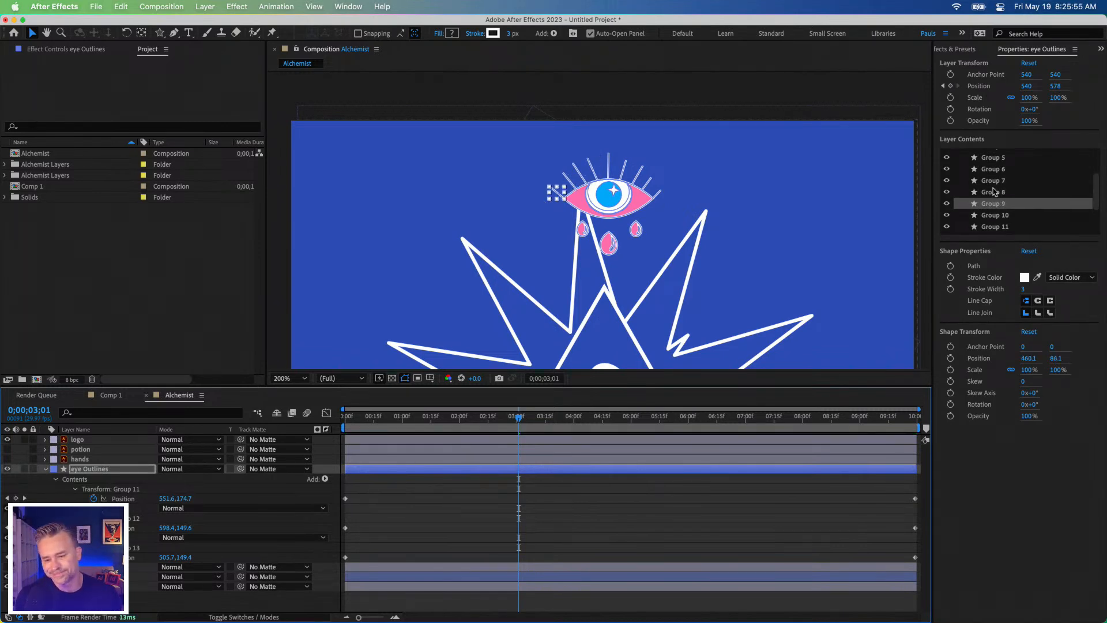
left_click(994, 192)
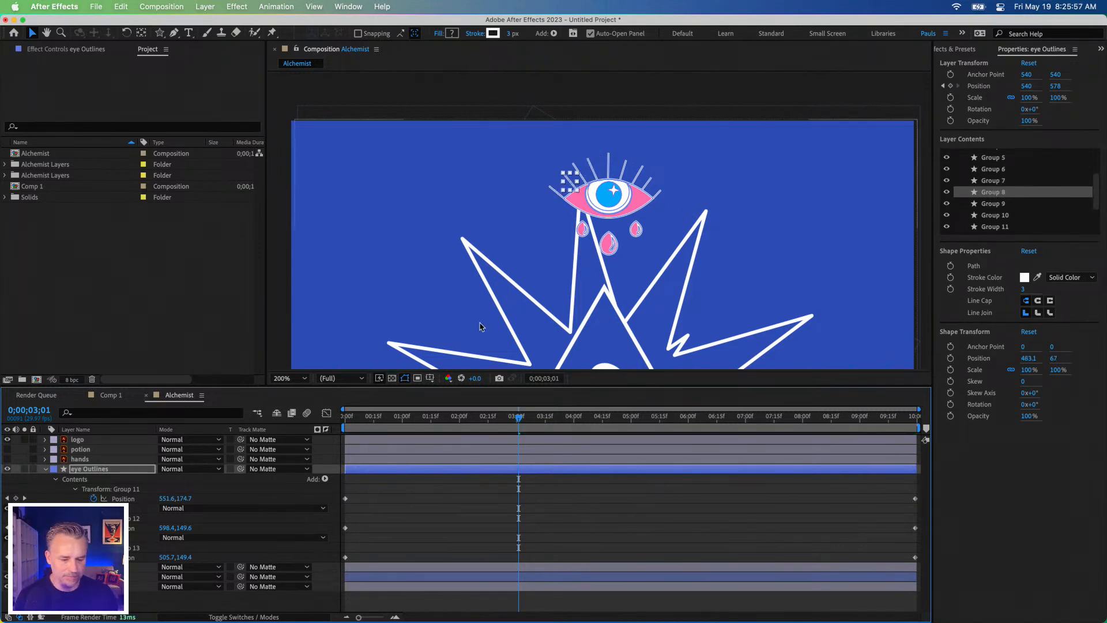
Step: Return the playhead to 0;00;00;00, collapse the eye Outlines layer's properties, and deselect everything
left_click_drag(468, 419, 338, 422)
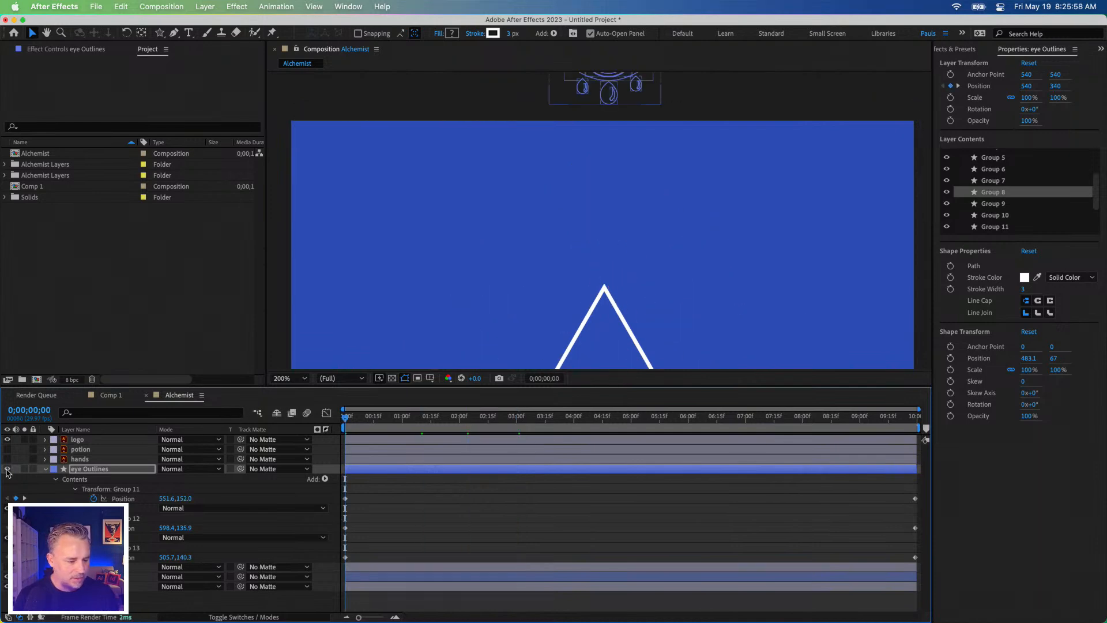
left_click(45, 471)
left_click(306, 98)
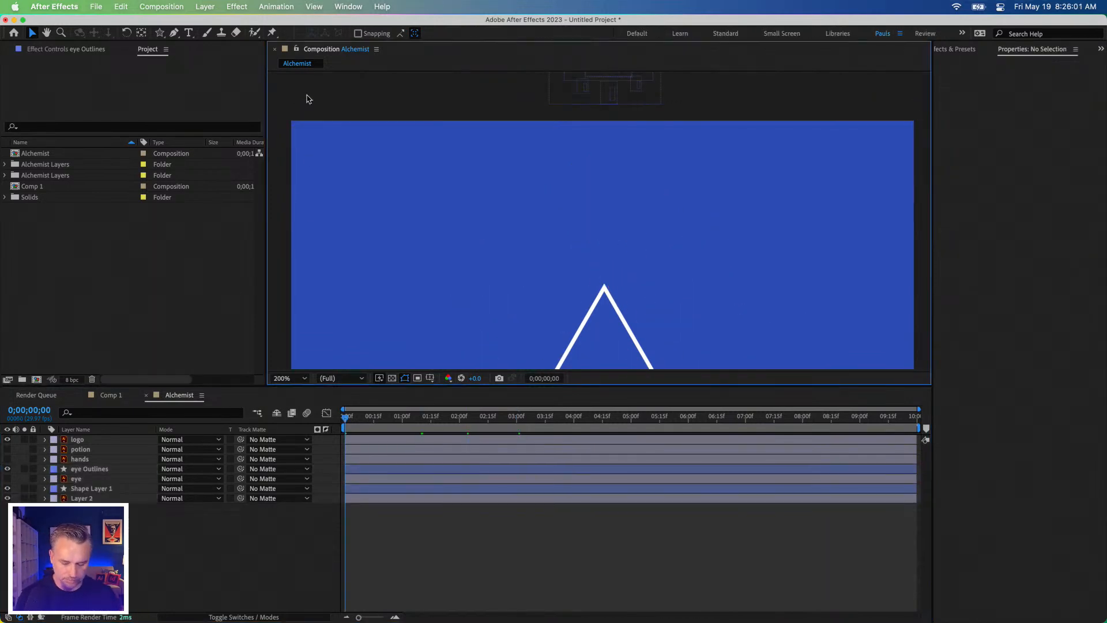
key("super+0")
left_click(97, 135)
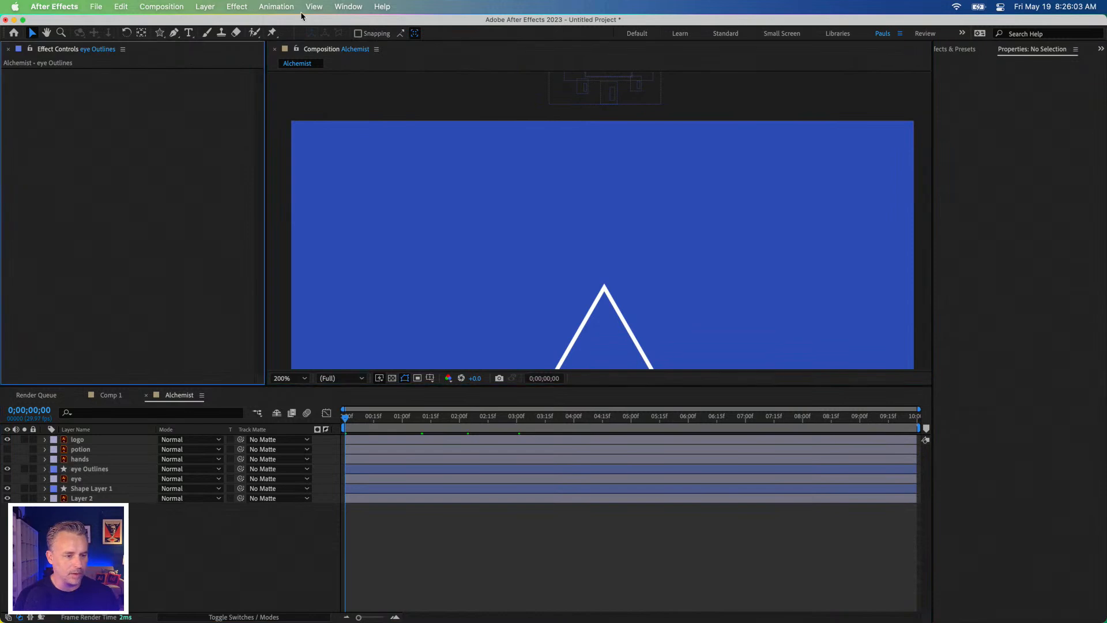
left_click(348, 6)
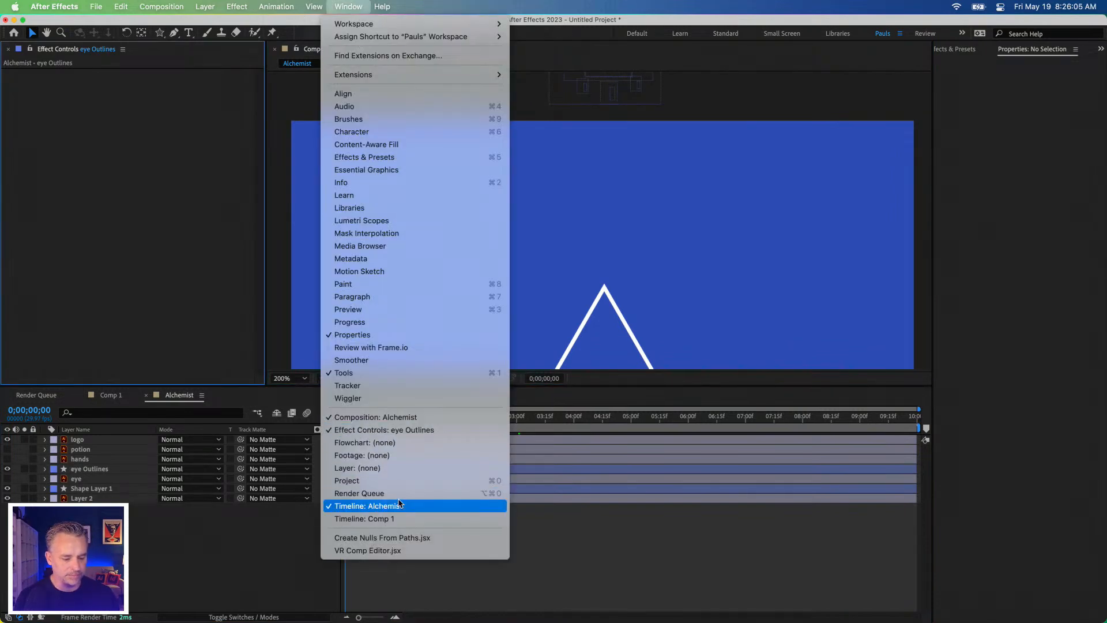
left_click(398, 481)
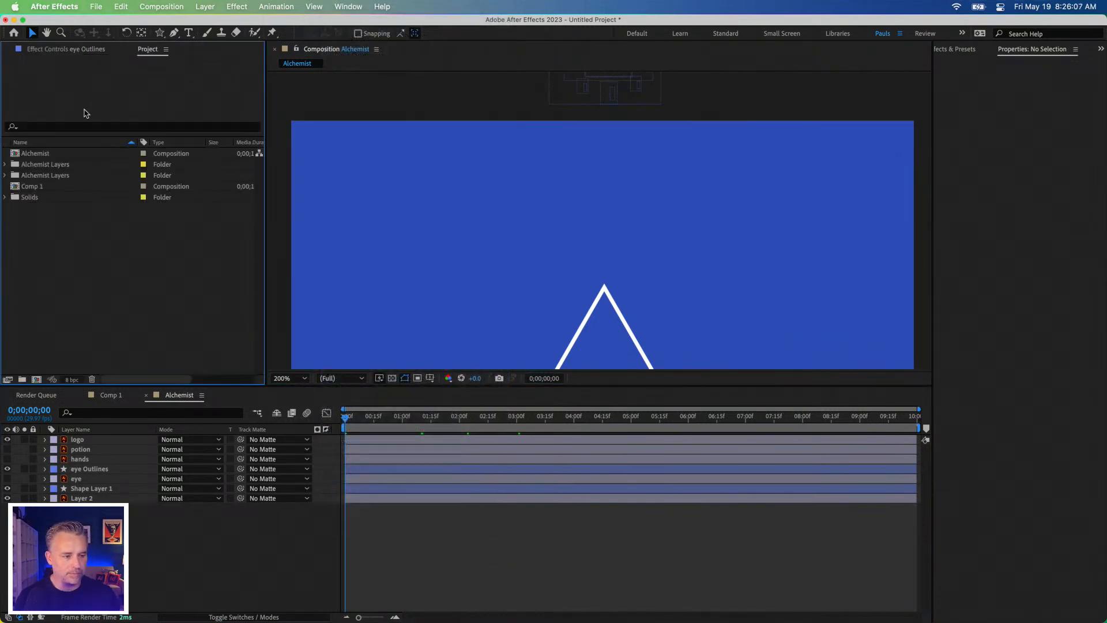
key("super+0")
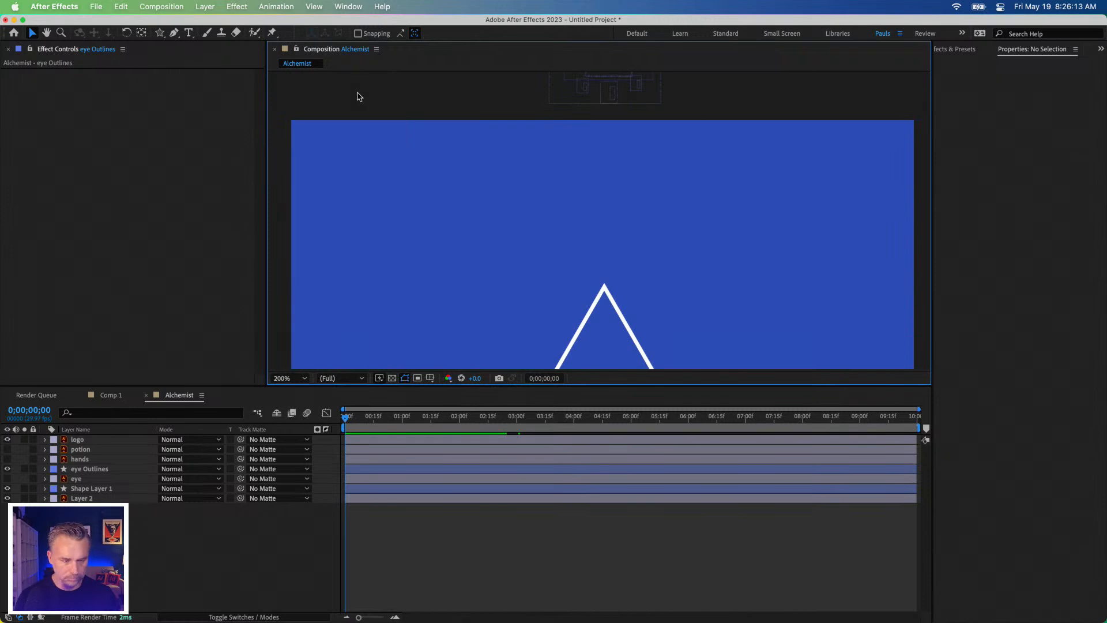
key("super+0")
Step: Make the Composition viewer taller by shrinking the timeline area
left_click(357, 97)
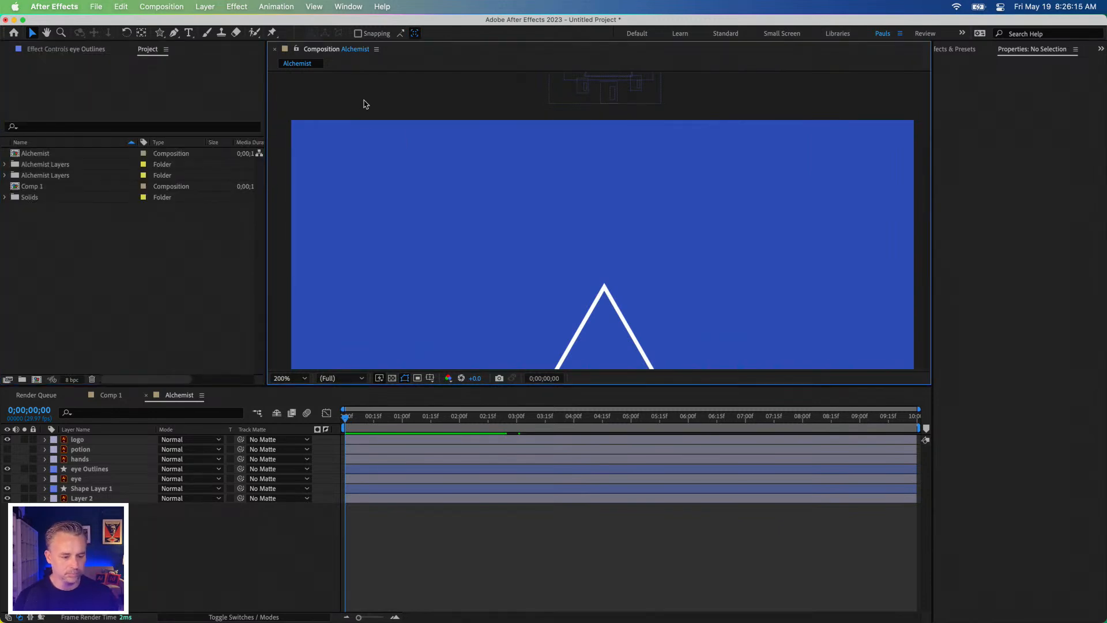
left_click_drag(419, 385, 421, 439)
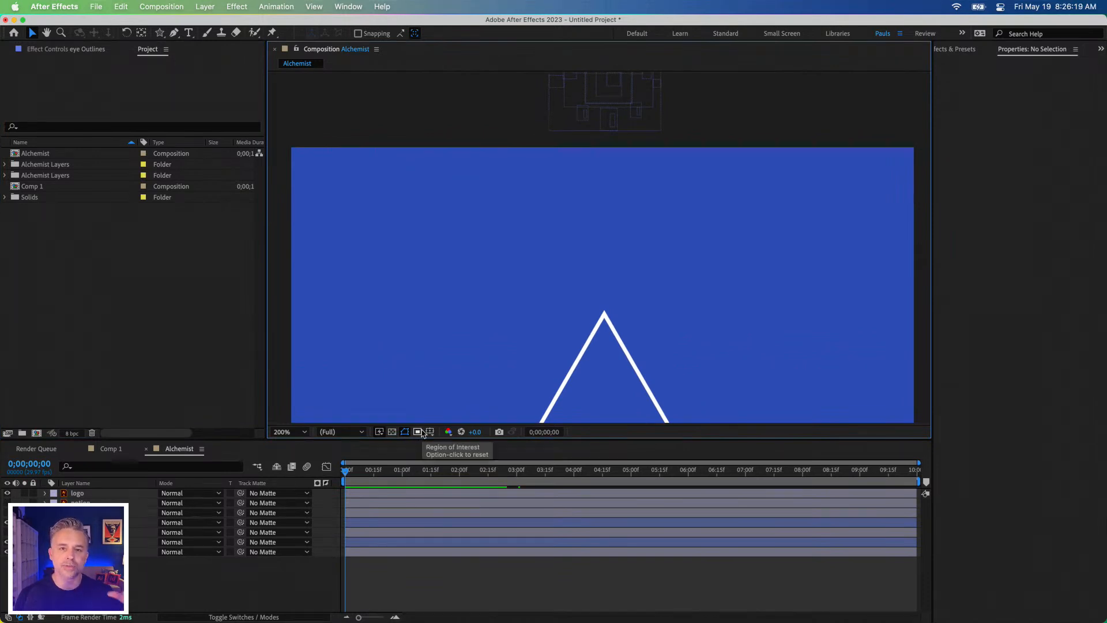
Step: Fit the Alchemist composition in the viewer at up to 200% and move the playhead to 0;00;05;05
left_click(294, 432)
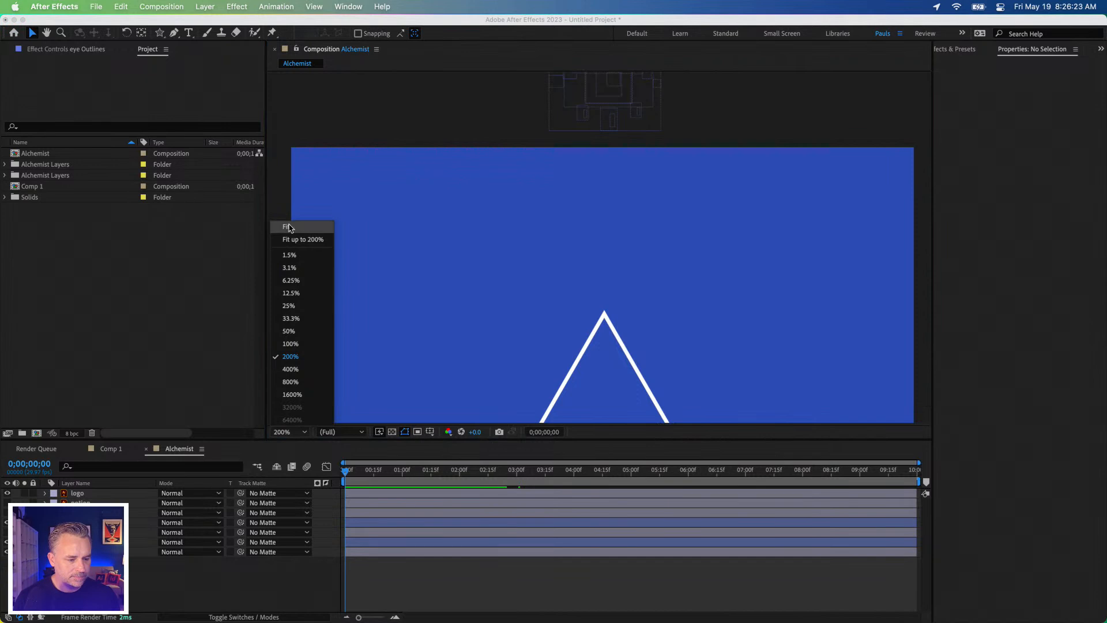
left_click(301, 239)
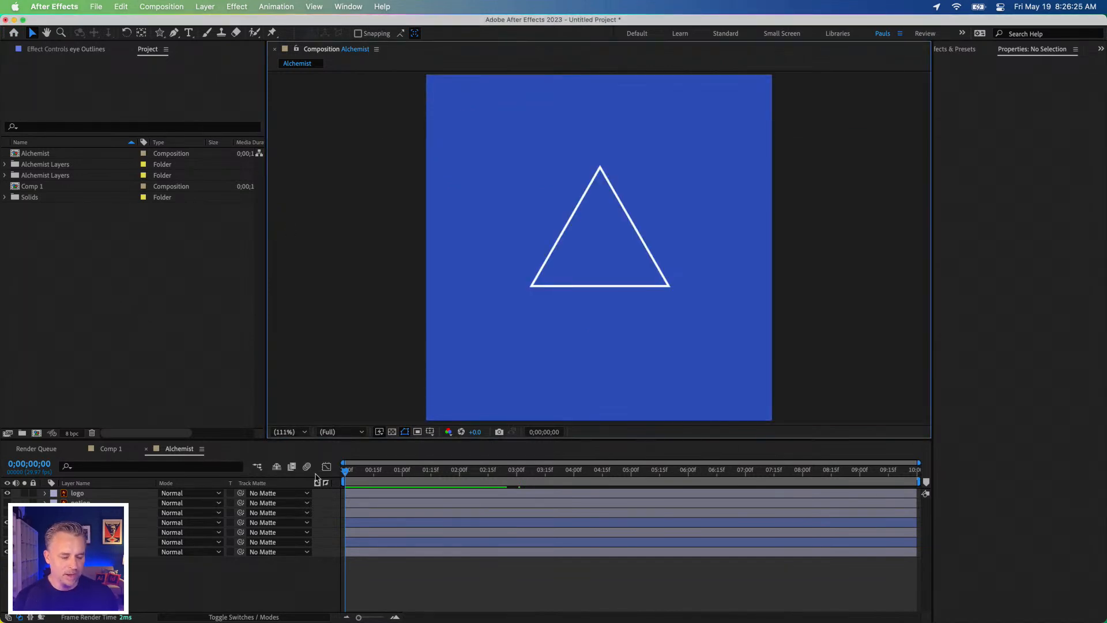
left_click_drag(352, 472, 643, 477)
key("space")
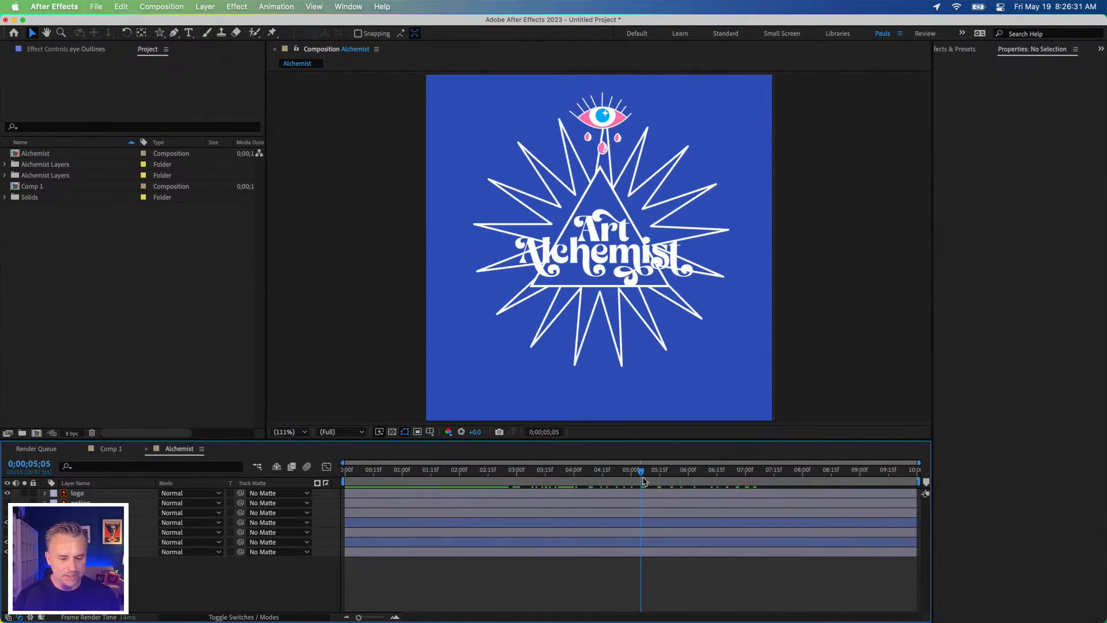
Step: Search the effects for "stroke" and apply the Generate Stroke effect to the logo layer
left_click(86, 495)
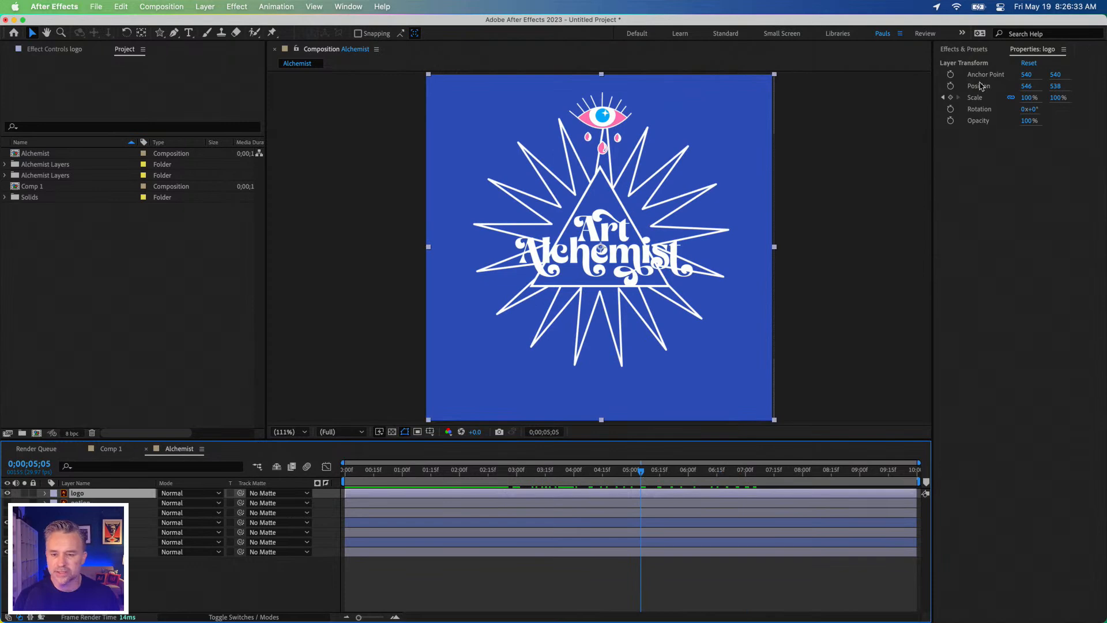
left_click(969, 51)
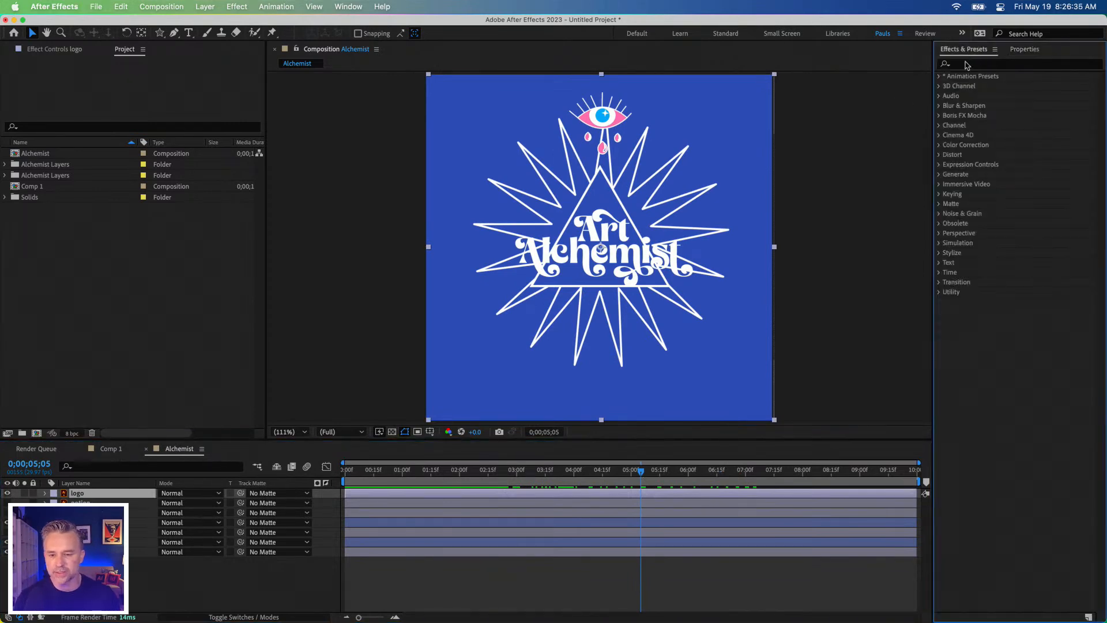
left_click(973, 64)
type("stroke")
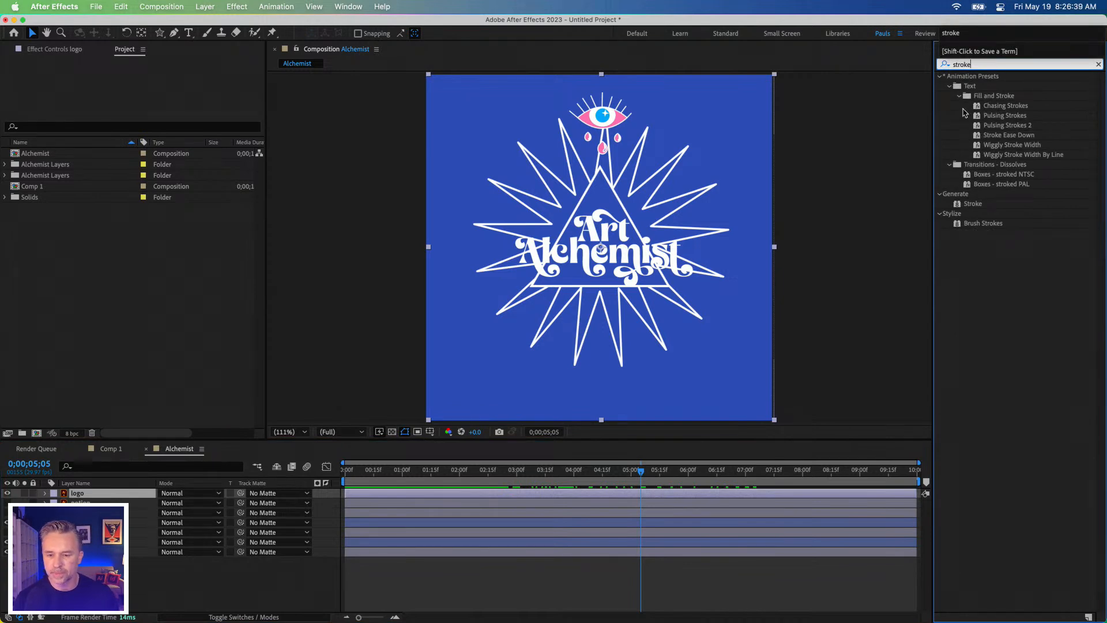
mouse_move(963, 203)
left_mouse_down()
mouse_move(230, 523)
mouse_move(107, 495)
left_mouse_up()
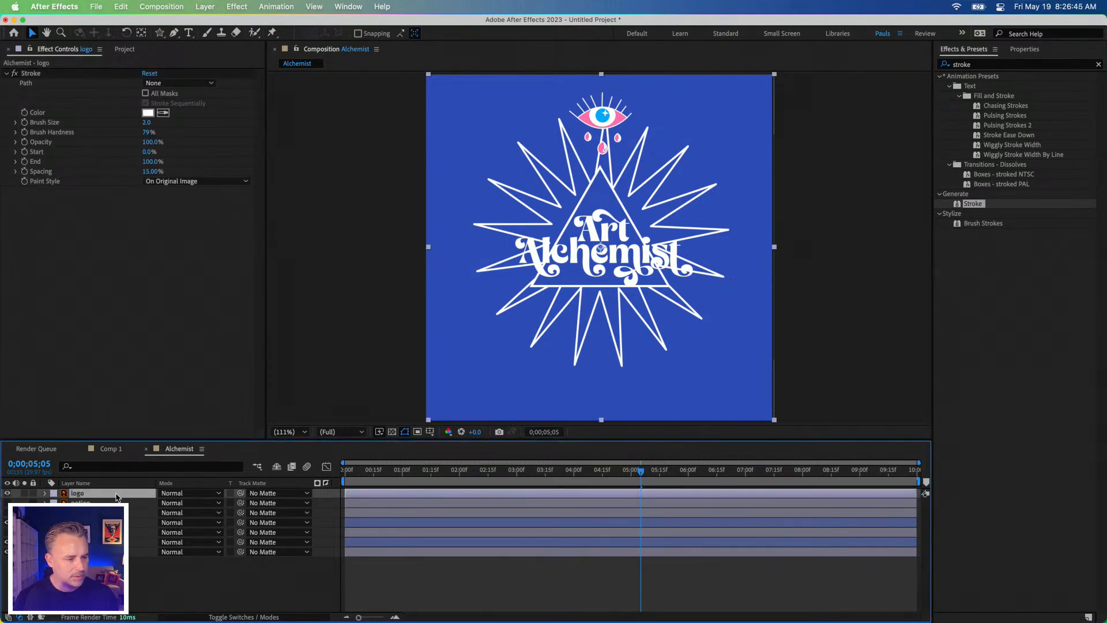
Step: Sample the composition's blue background as the logo's Stroke effect colour and set its Brush Size to 15.2
left_click(163, 112)
left_click(464, 137)
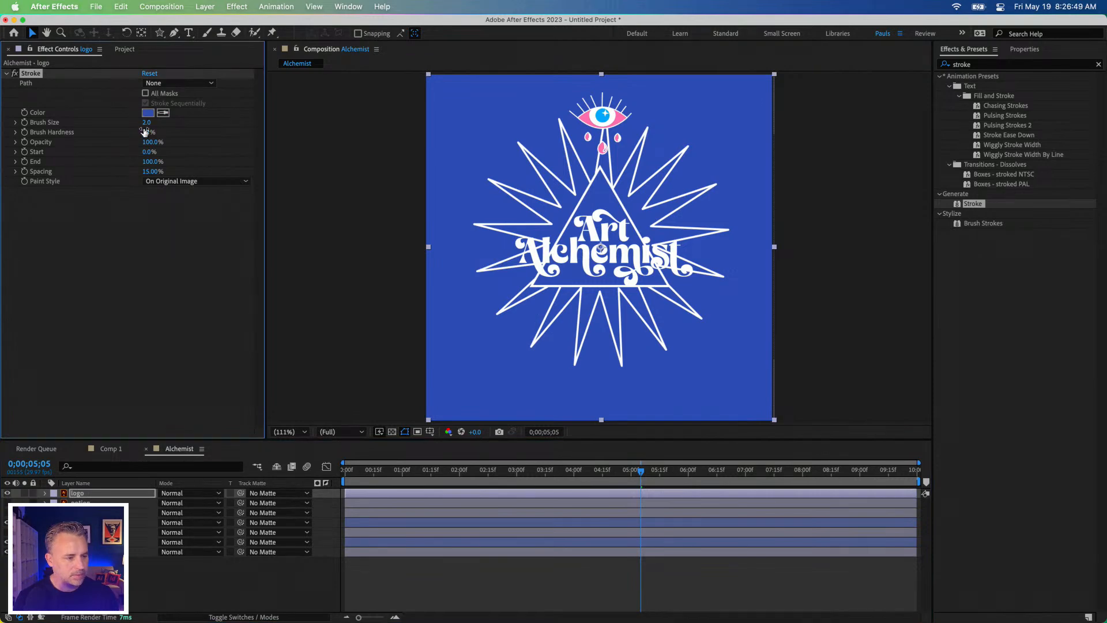
left_click_drag(146, 122, 198, 122)
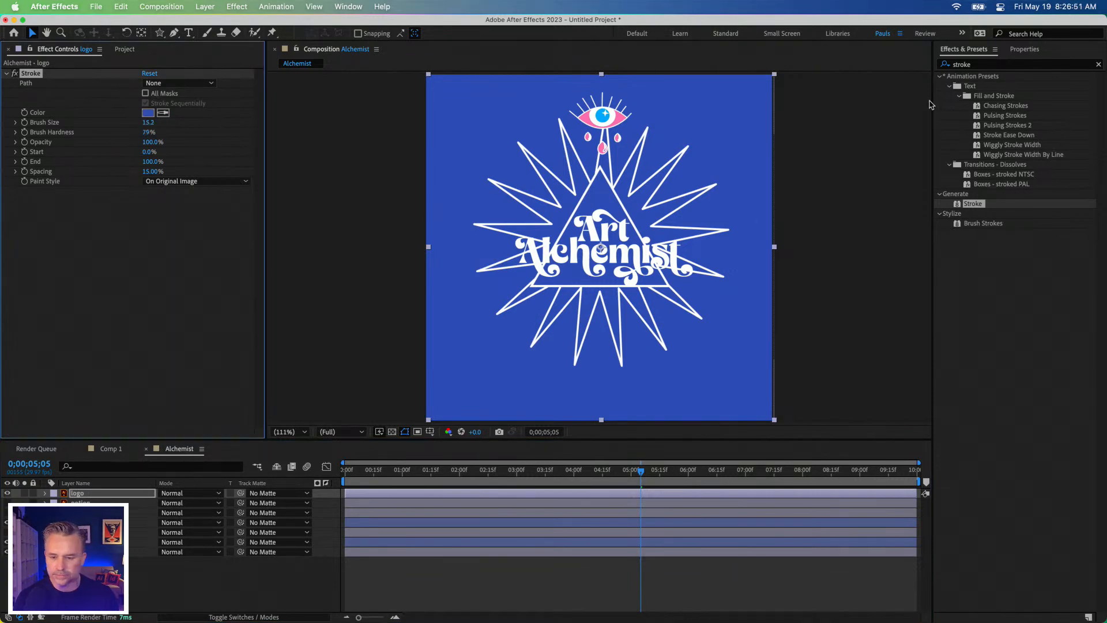
left_click(987, 108)
mouse_move(982, 118)
left_mouse_down()
mouse_move(655, 191)
mouse_move(1052, 108)
left_mouse_up()
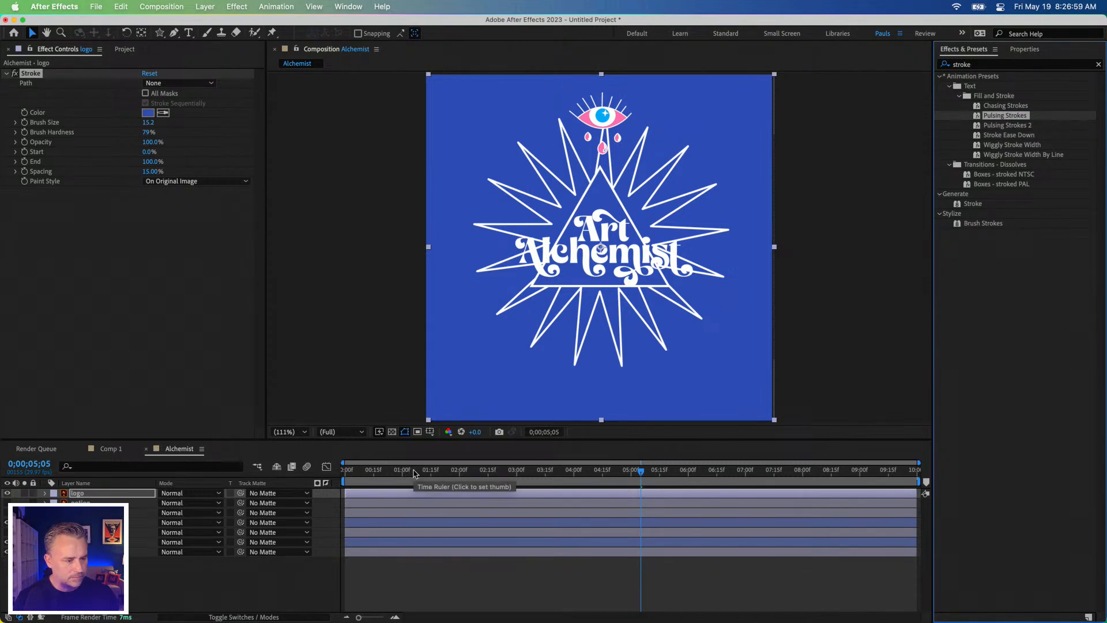
Step: Change the logo's Stroke effect colour to bright green and set its Brush Size to 7.7
left_click(148, 112)
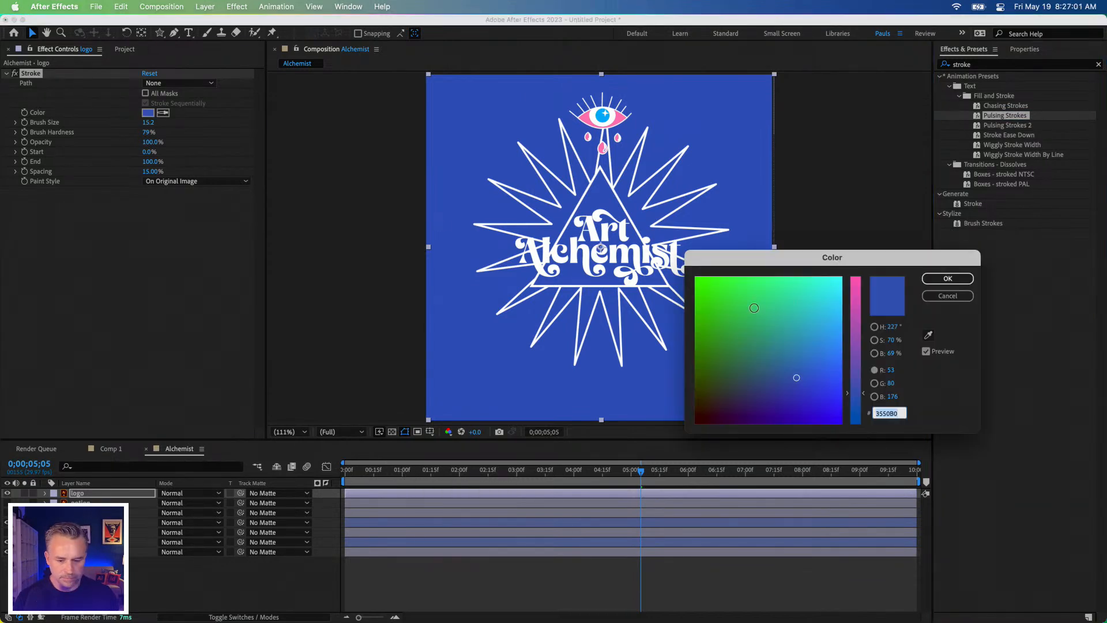
left_click(765, 306)
key("Return")
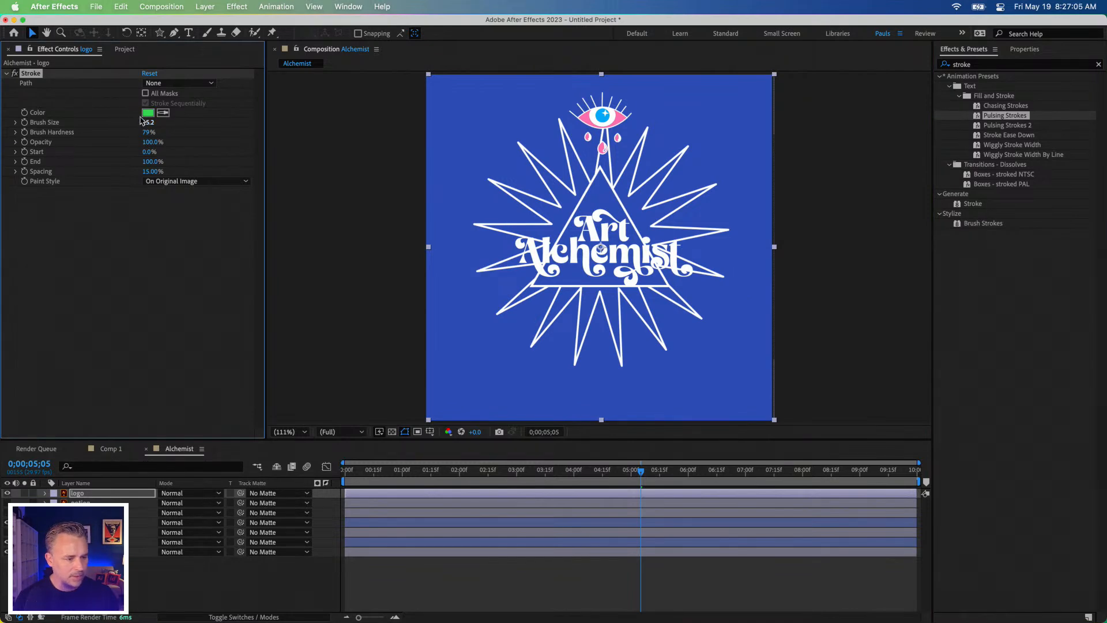
left_click_drag(146, 122, 94, 123)
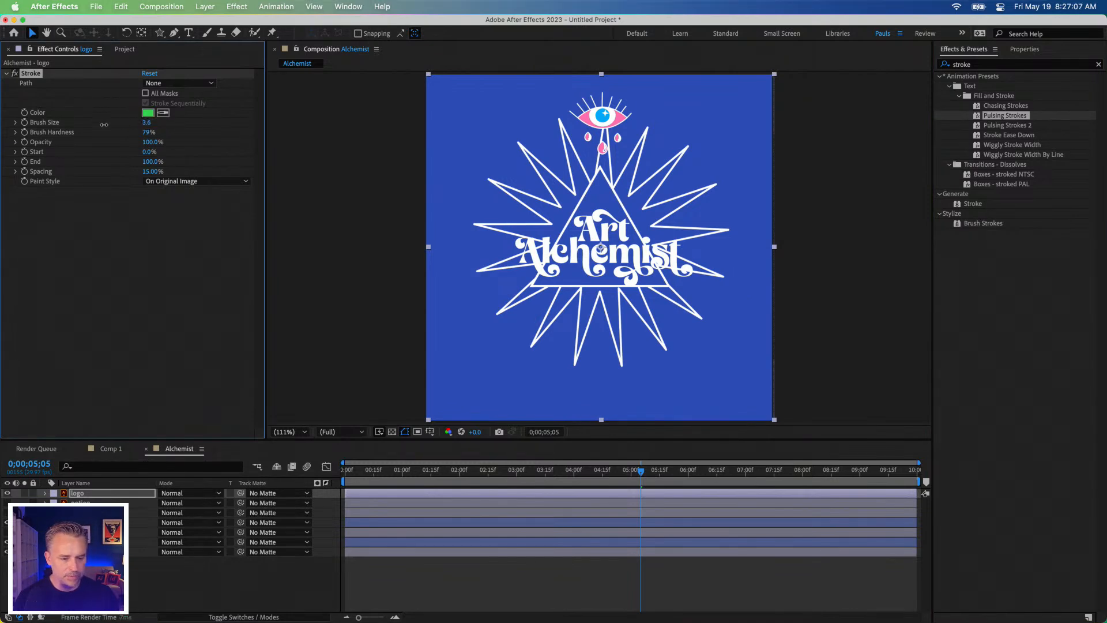
Step: Delete the Stroke effect from the logo layer and undo that deletion
left_click(83, 494)
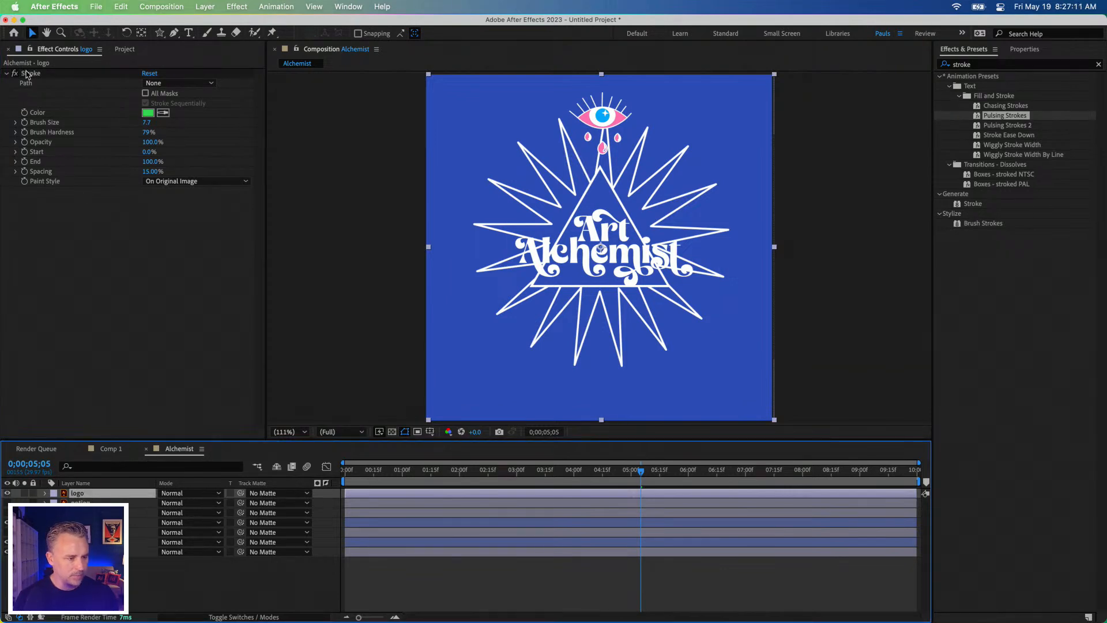
left_click(29, 73)
key("Delete")
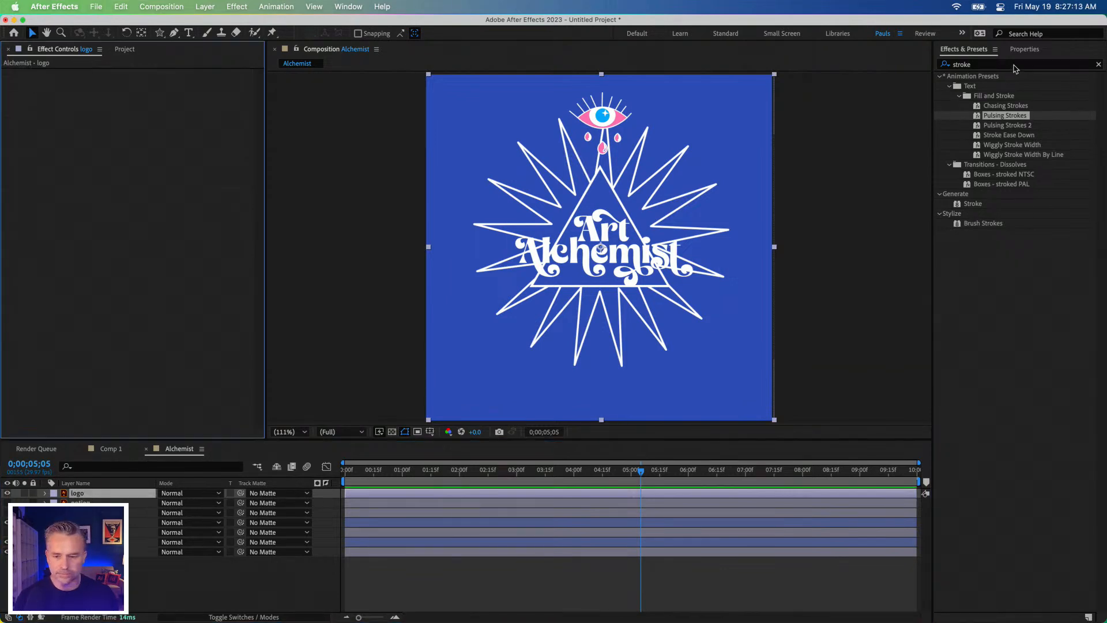
key("super+z")
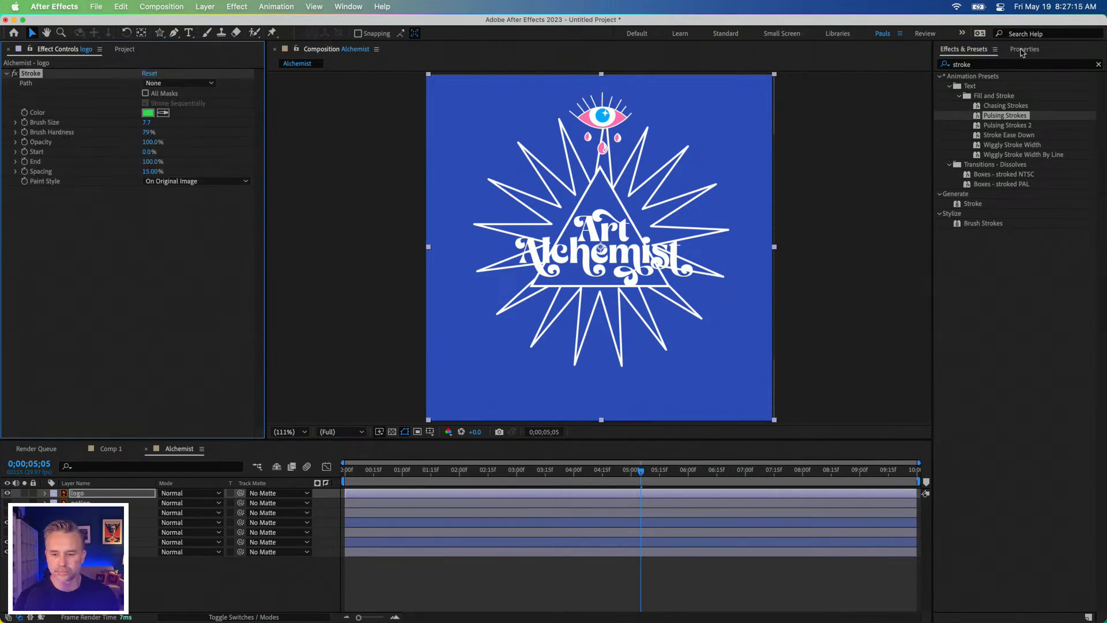
Step: Check the logo layer's properties for Stroke settings and remove the Stroke effect from the layer
left_click(1024, 50)
left_click(28, 70)
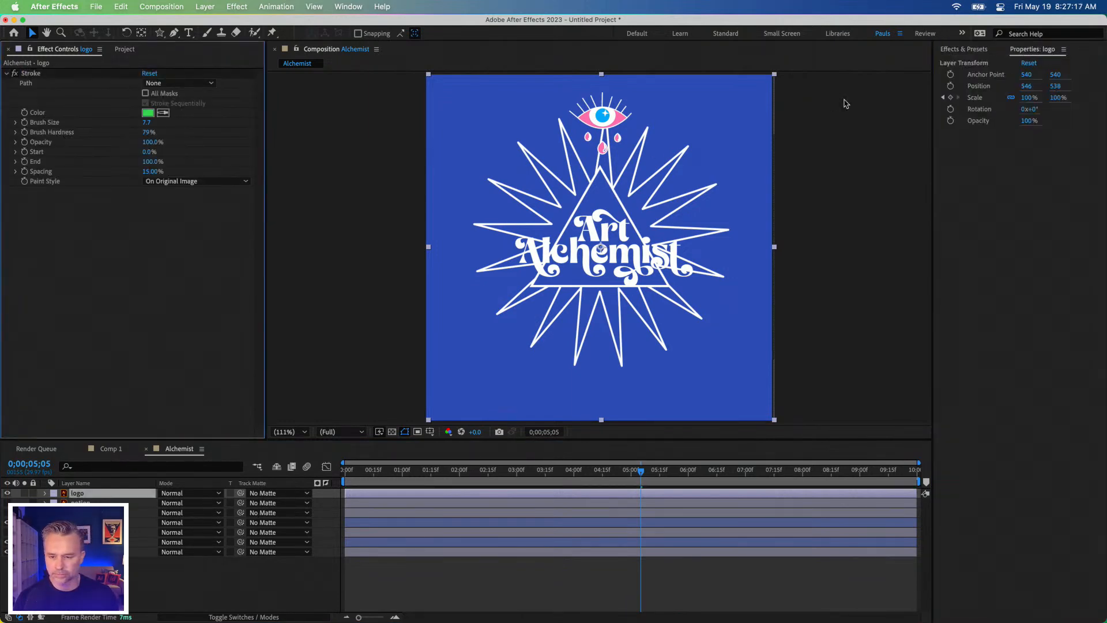
left_click(1058, 184)
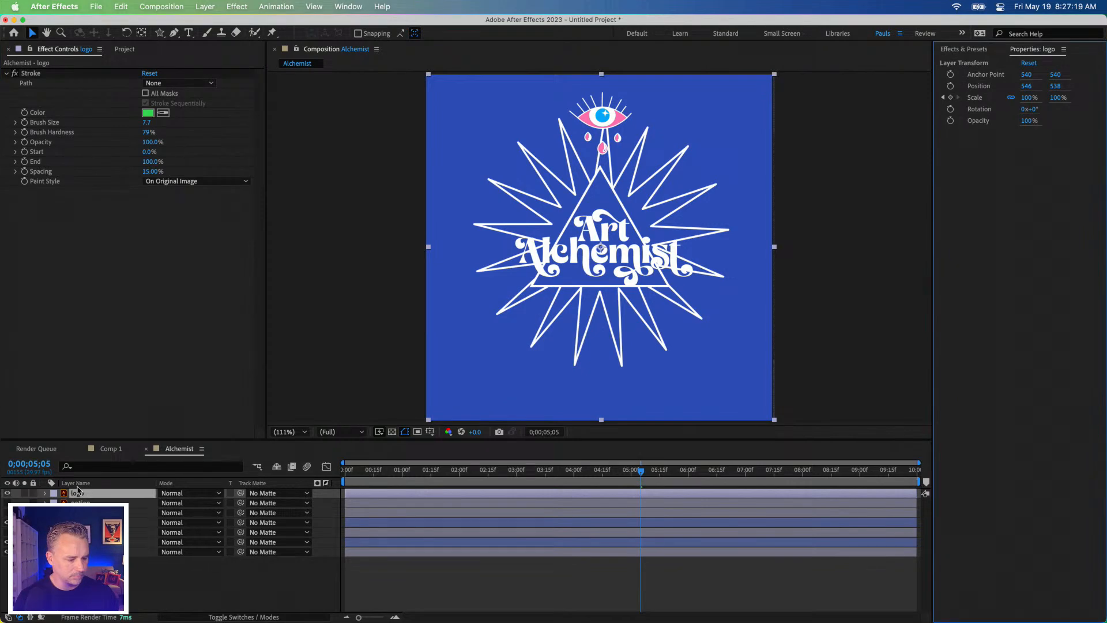
left_click(30, 73)
key("Delete")
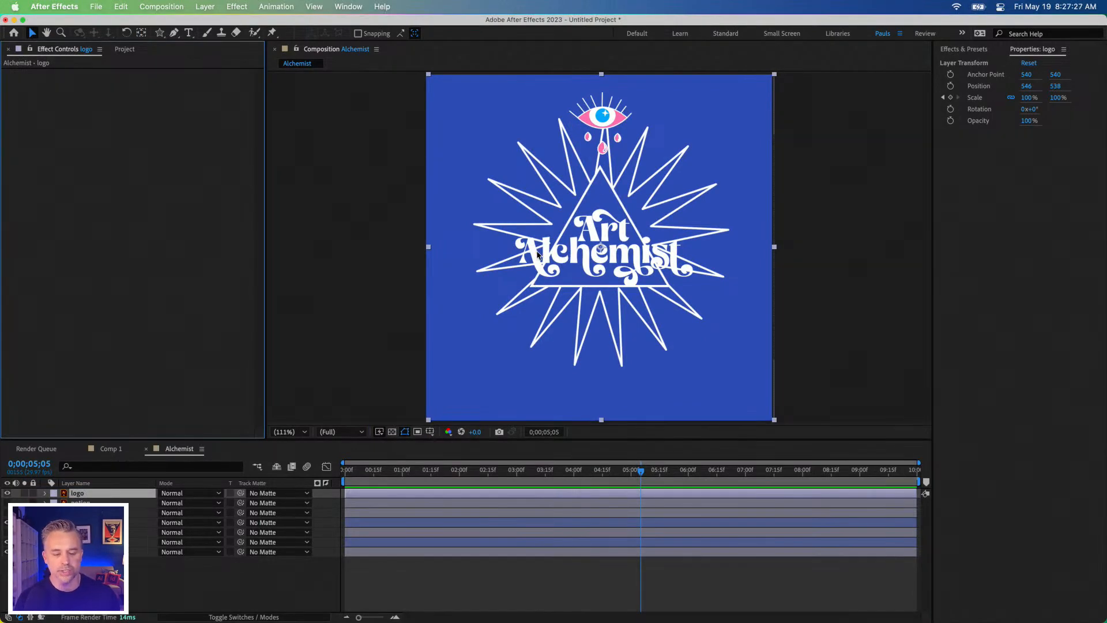
Step: Scrub through the animation from the composition's start to 0;00;03;09 with the logo layer selected
left_click(74, 493)
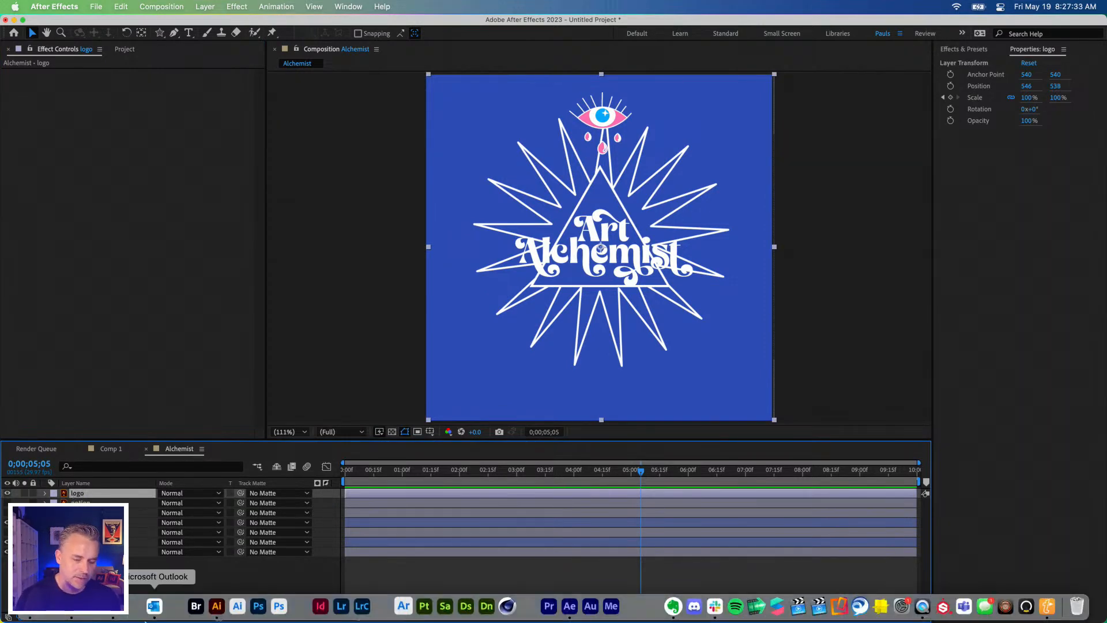
mouse_move(226, 621)
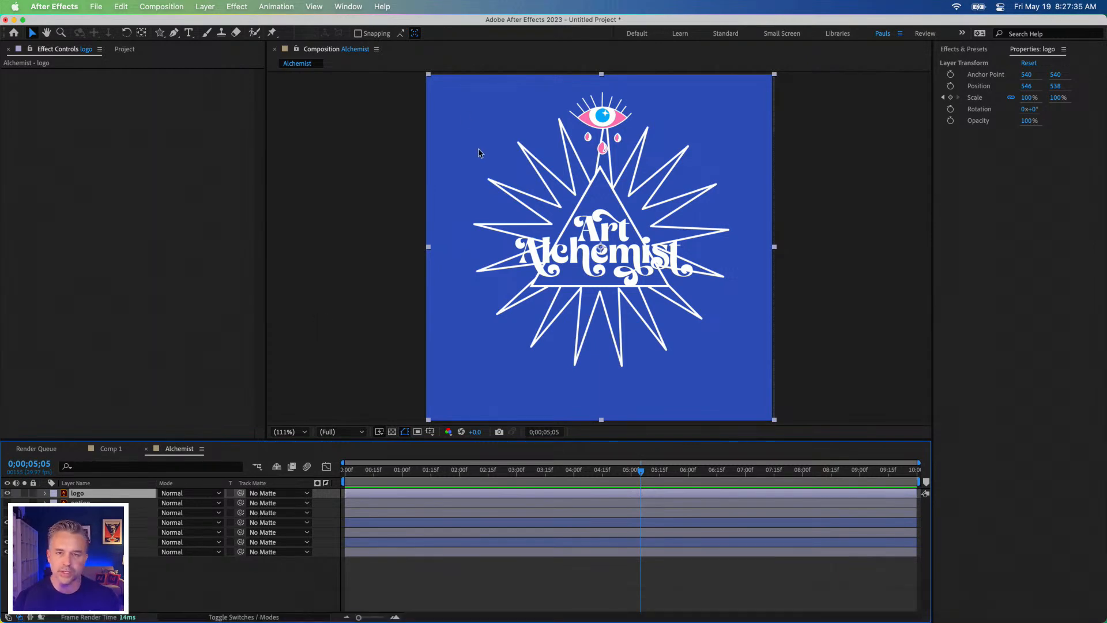
left_click(344, 470)
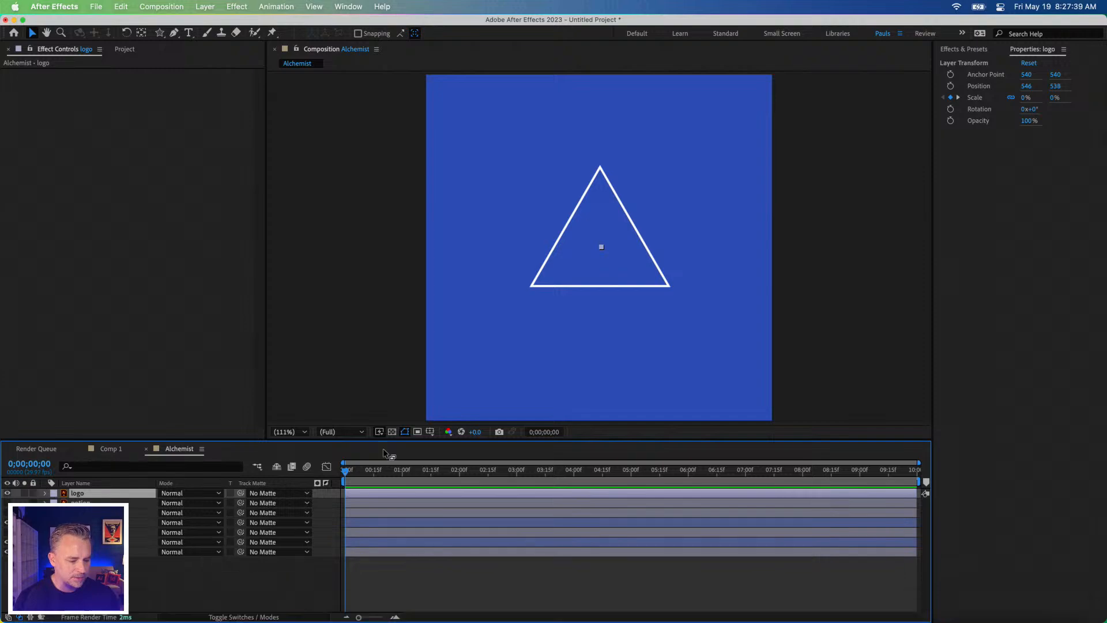
left_click_drag(355, 474, 533, 469)
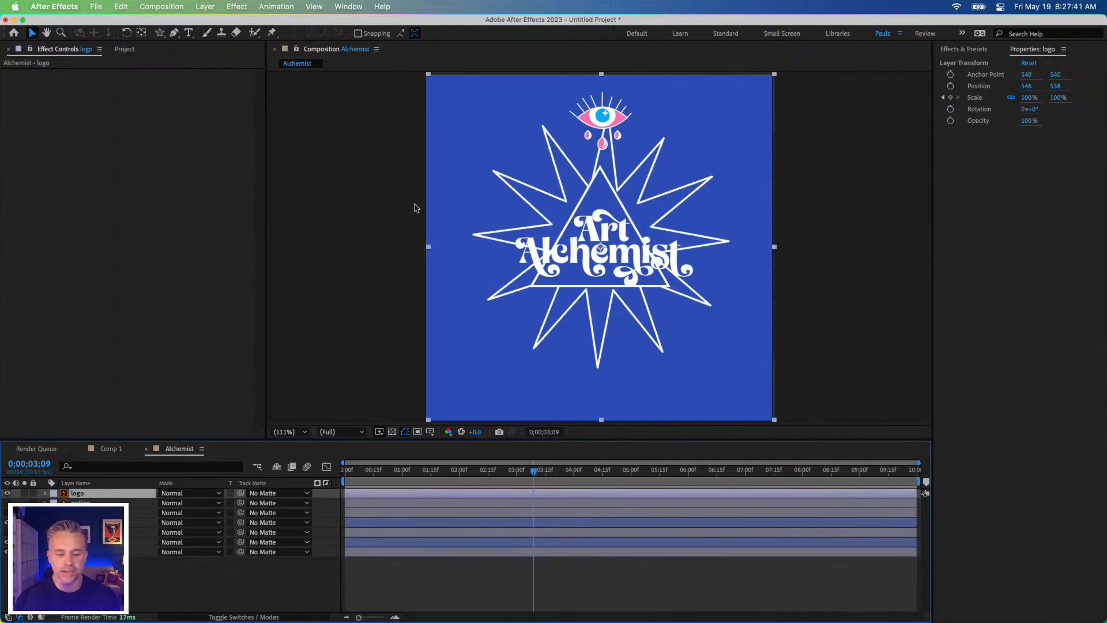
Step: Switch to Illustrator and select the Art Alchemist logo group in Alchemist.ai
left_click(216, 617)
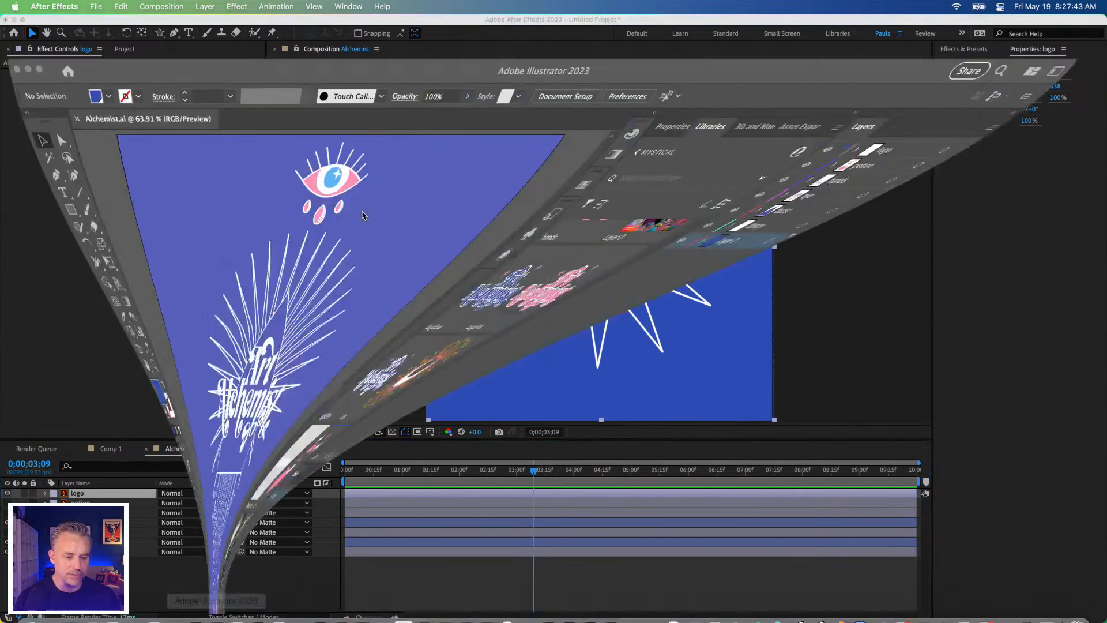
left_click(340, 331)
left_click_drag(326, 228, 340, 234)
Step: Give the logo group a 6 pt stroke in the blue swatch from the last colour group, and deselect it
left_click(26, 370)
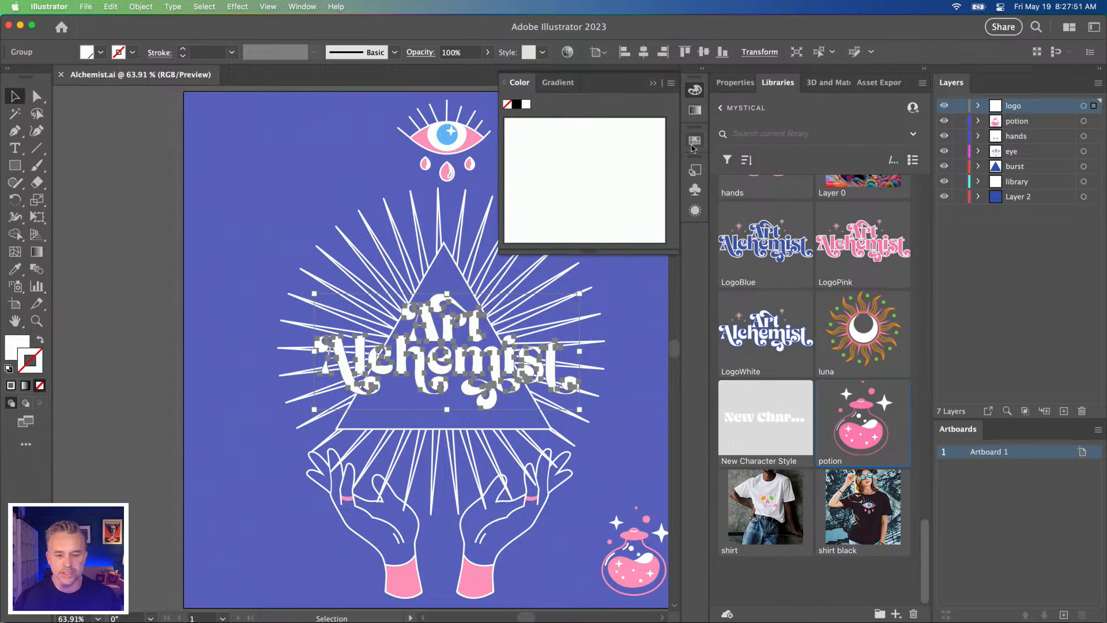
left_click(694, 141)
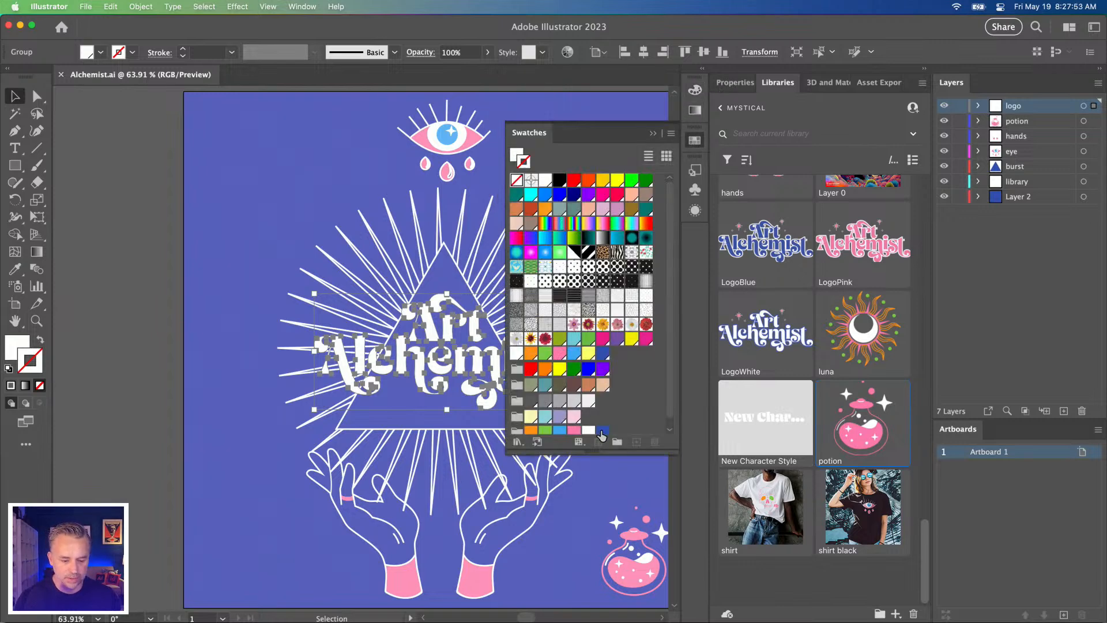
left_click(601, 431)
left_click(184, 49)
left_click(183, 49)
left_click(184, 49)
left_click(184, 49)
left_click(183, 49)
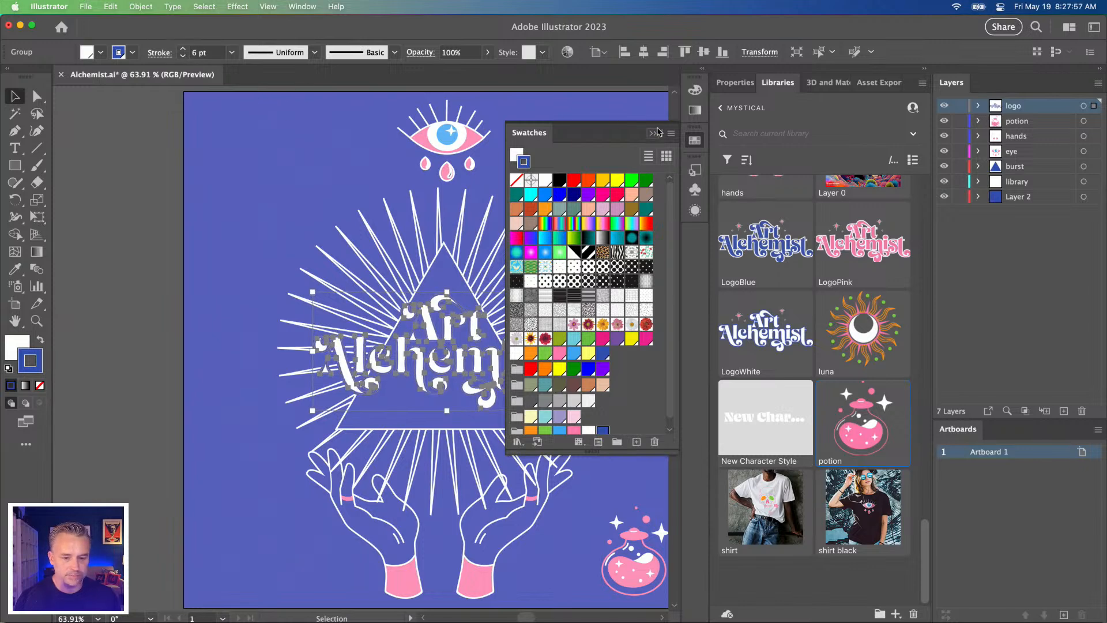
left_click(658, 132)
left_click(144, 299)
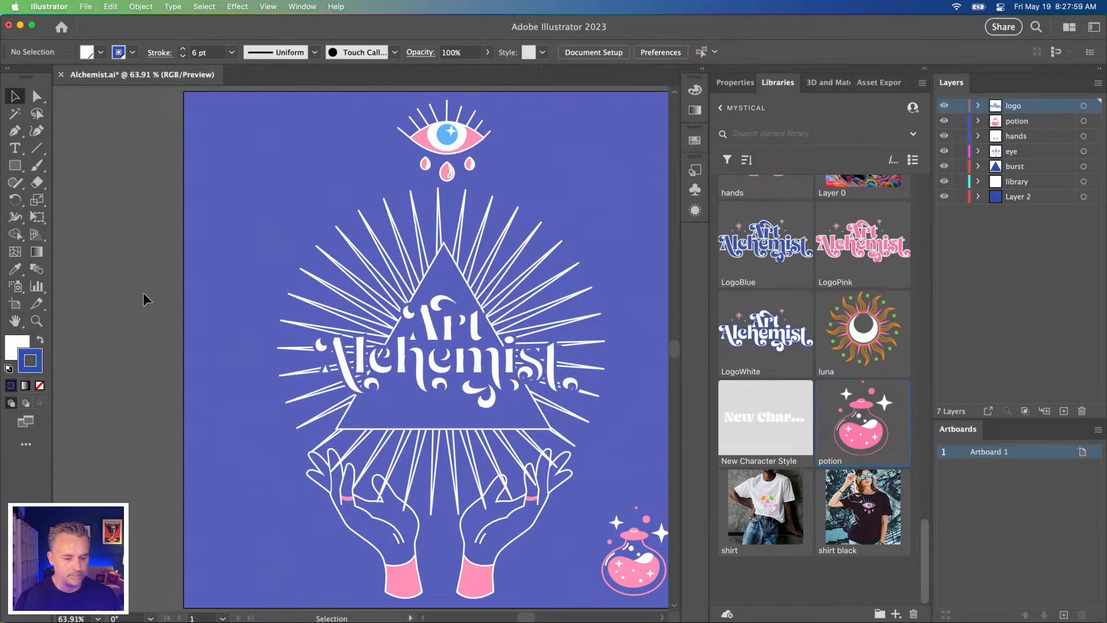
Step: Align the logo group's stroke to the outside with round joins and round caps
left_click(419, 372)
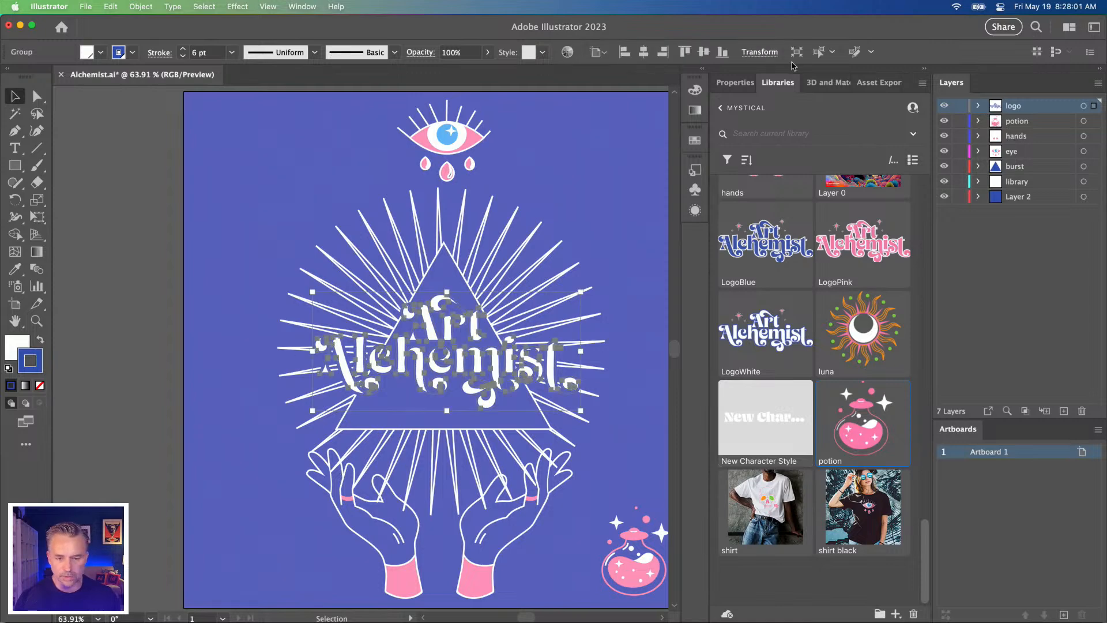
left_click(731, 84)
left_click(790, 261)
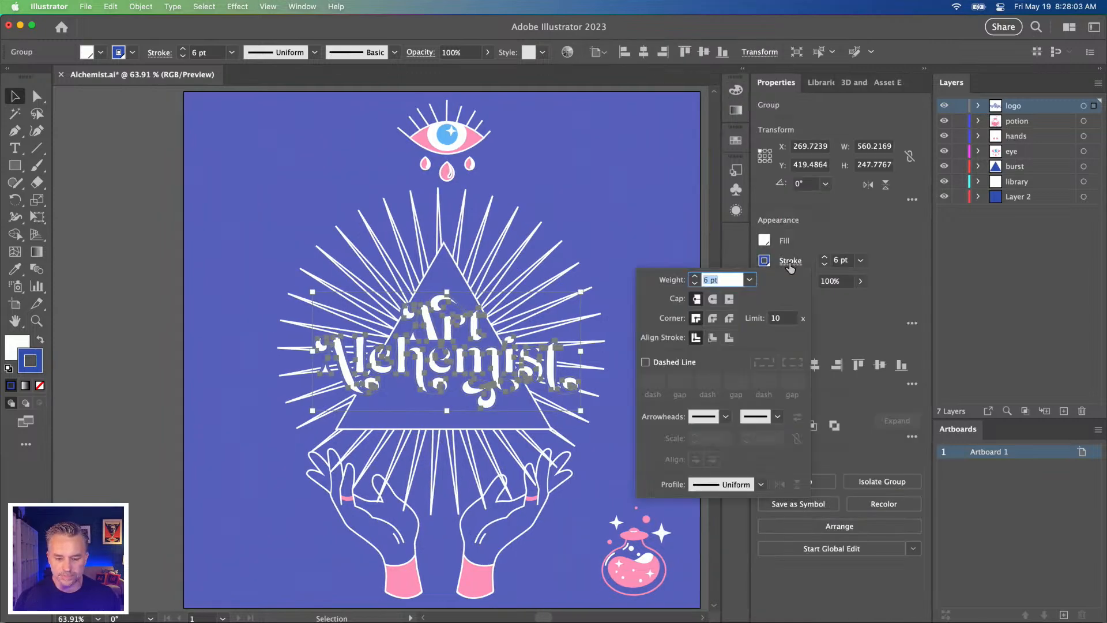
left_click(729, 337)
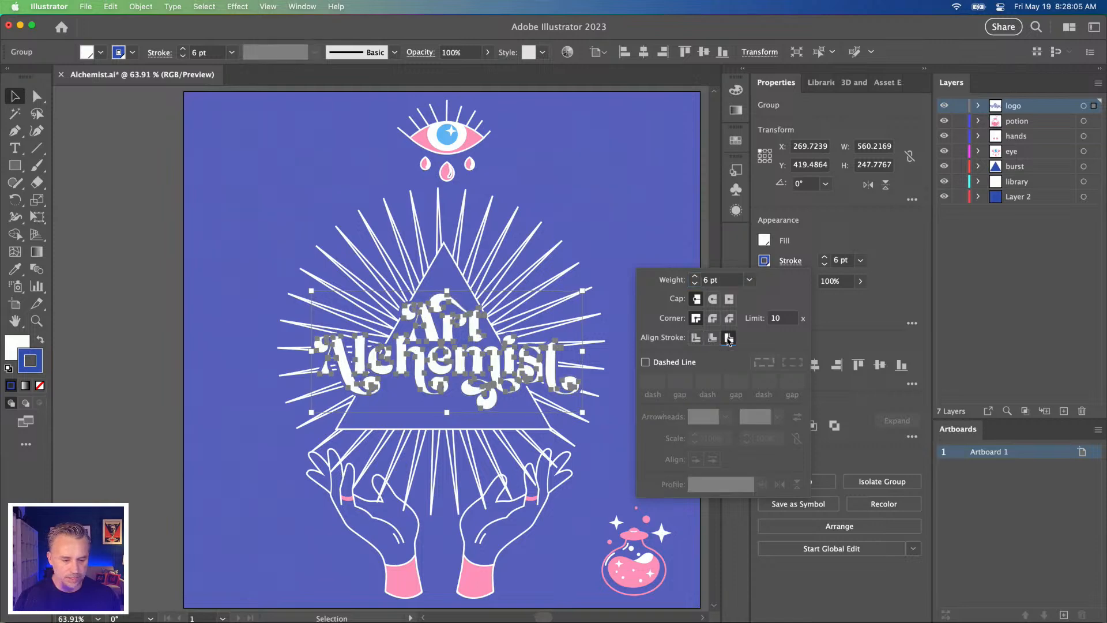
left_click(712, 317)
left_click(712, 299)
key("Escape")
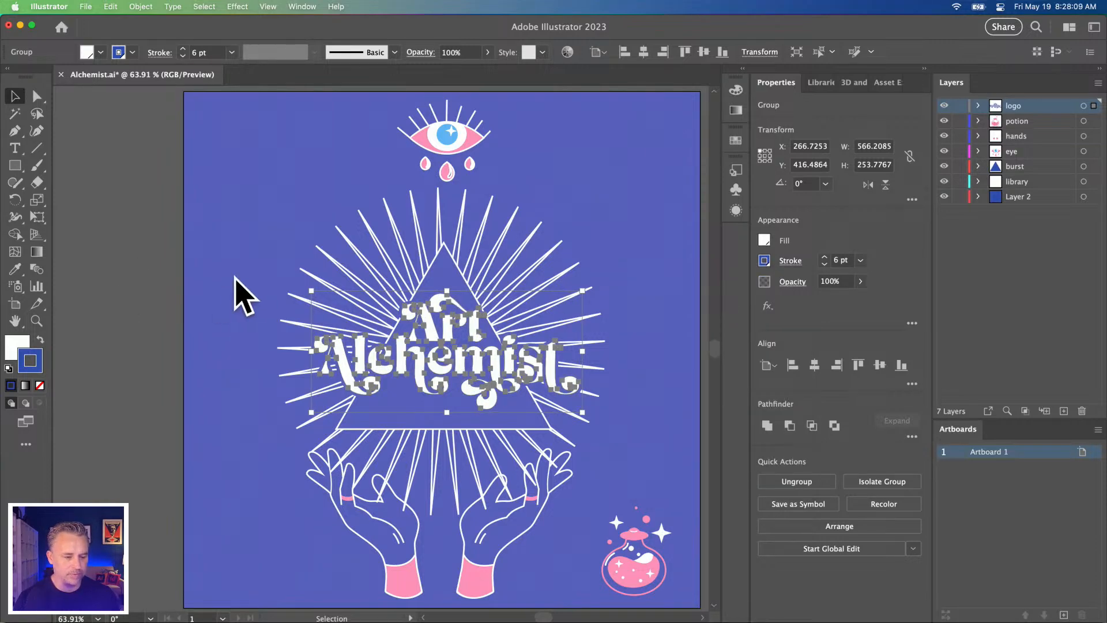
Step: Open the Overlord extension with the logo group still selected and reposition its panel over the artwork
left_click(288, 6)
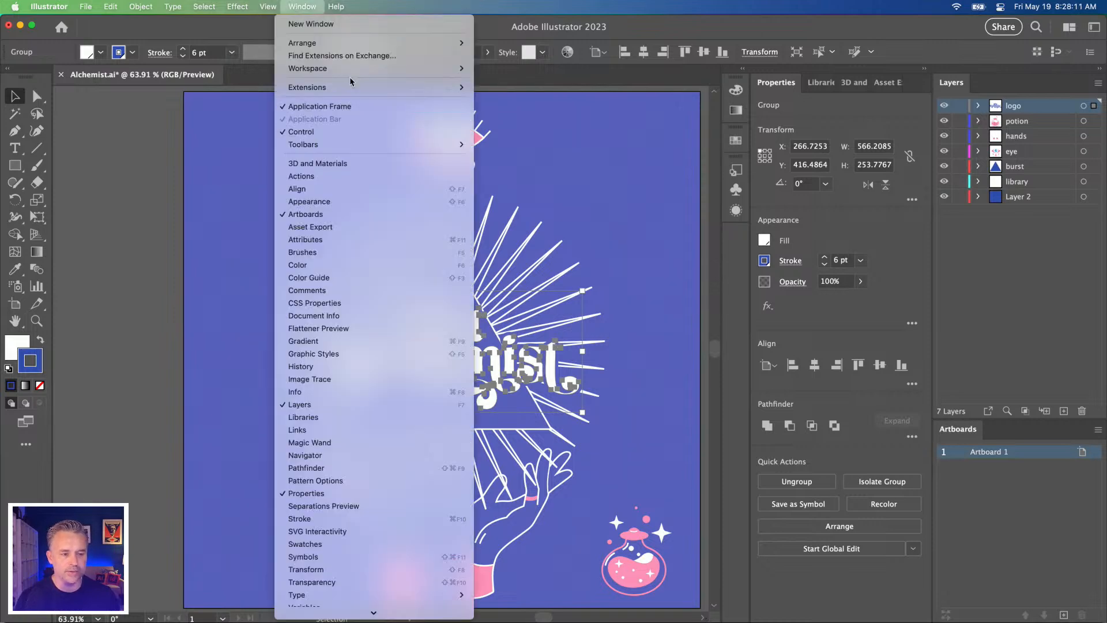
mouse_move(358, 70)
mouse_move(368, 90)
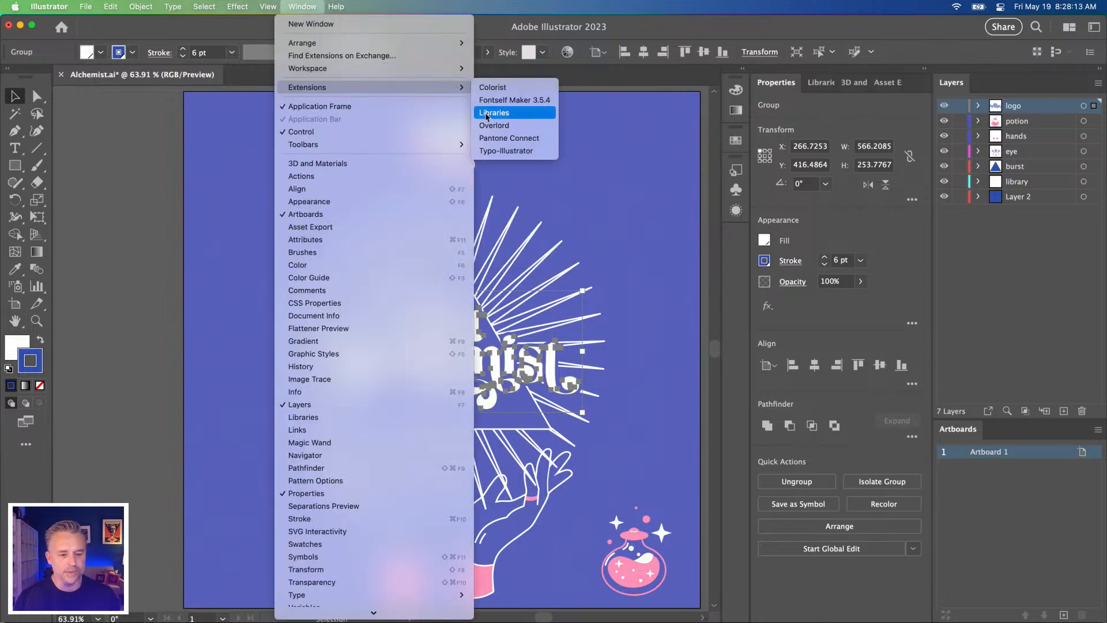
left_click(507, 125)
left_click_drag(686, 210, 624, 270)
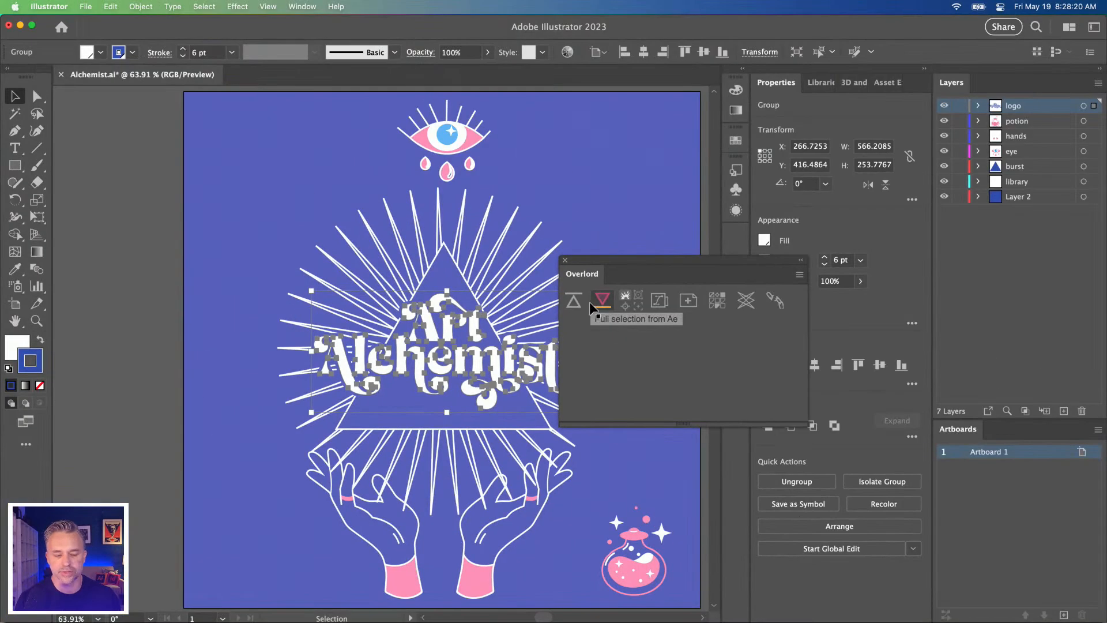
Step: Push the logo group to the Alchemist composition with Overlord and delete the imported logo 2 to logo 14 layers
left_click(666, 293)
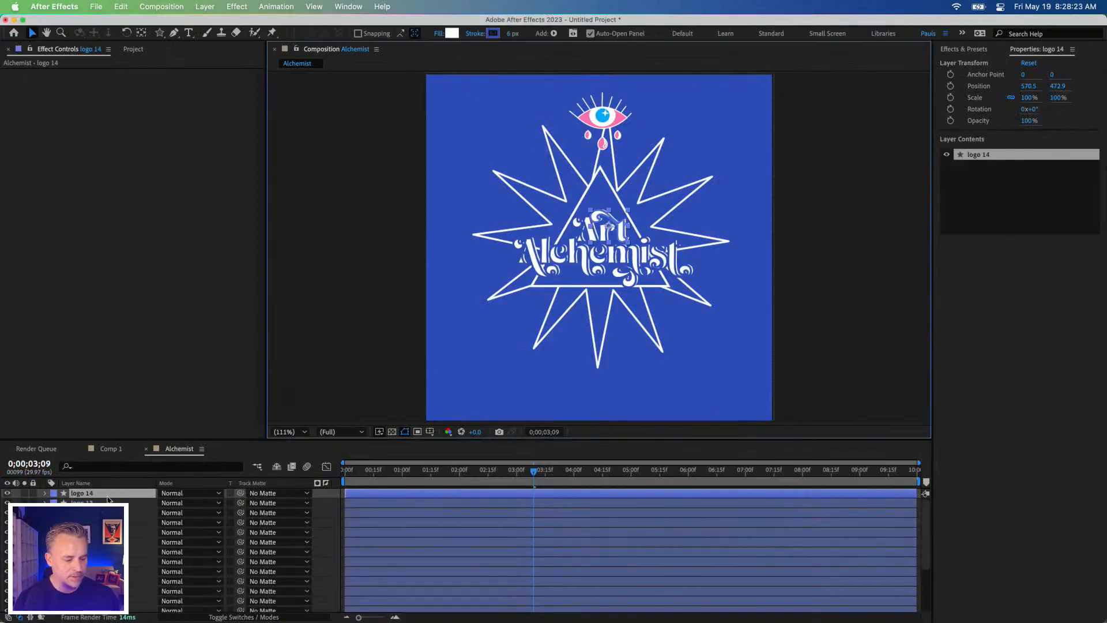
left_click_drag(260, 440, 260, 328)
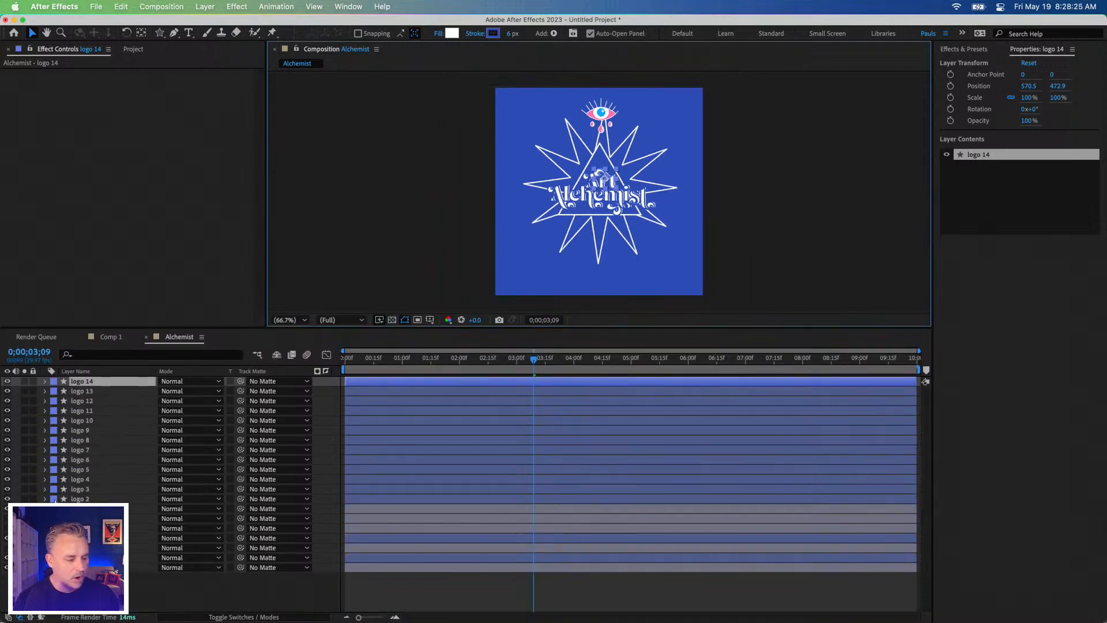
left_click(84, 499, "shift")
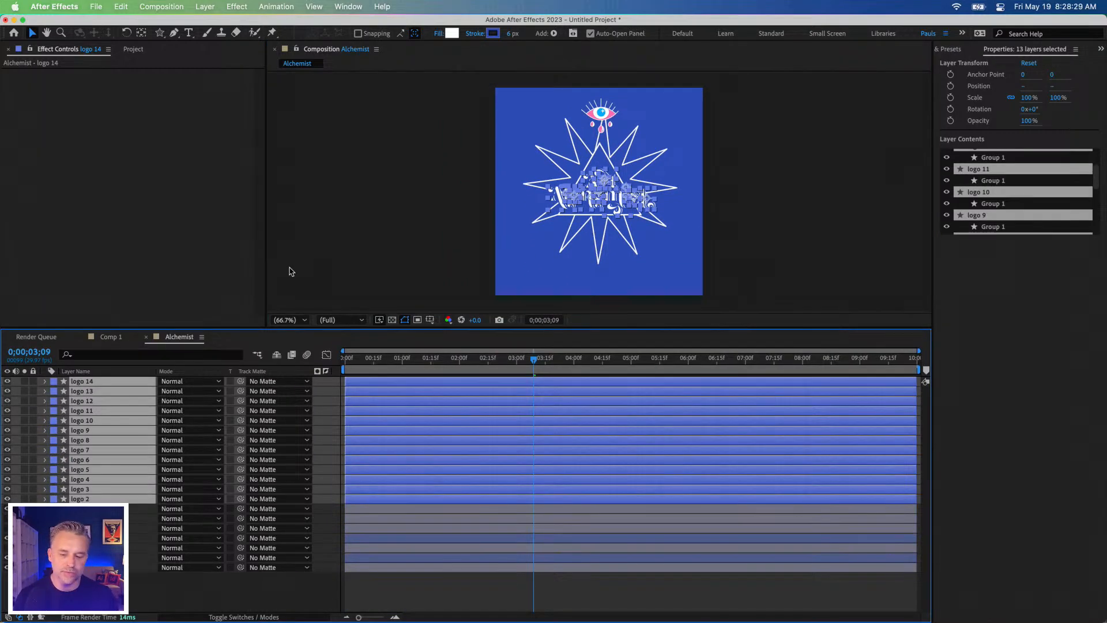
key("Delete")
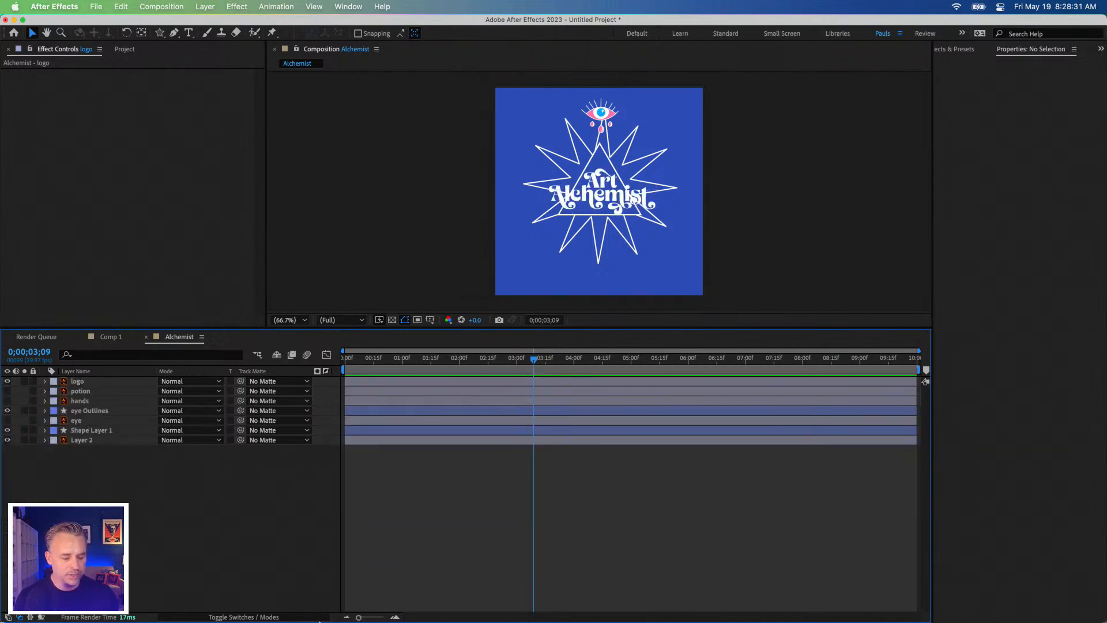
Step: Switch back to Illustrator, examine the nested groups inside the logo layer, and move the Overlord panel clear of the logo
mouse_move(173, 615)
left_click(217, 607)
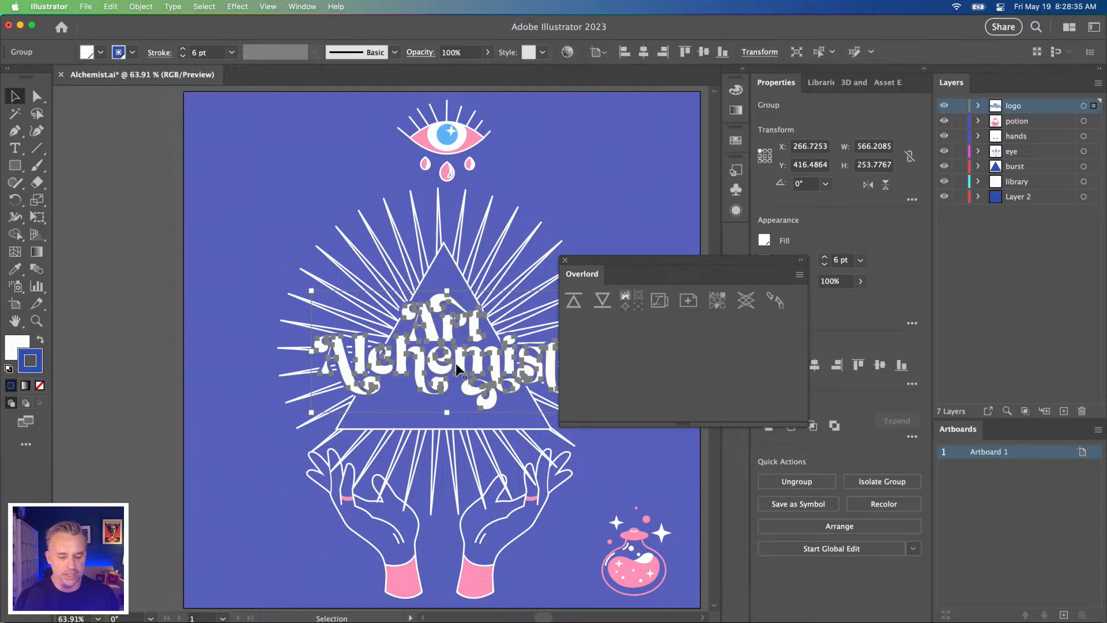
right_click(431, 321)
left_click(403, 354)
left_click(130, 6)
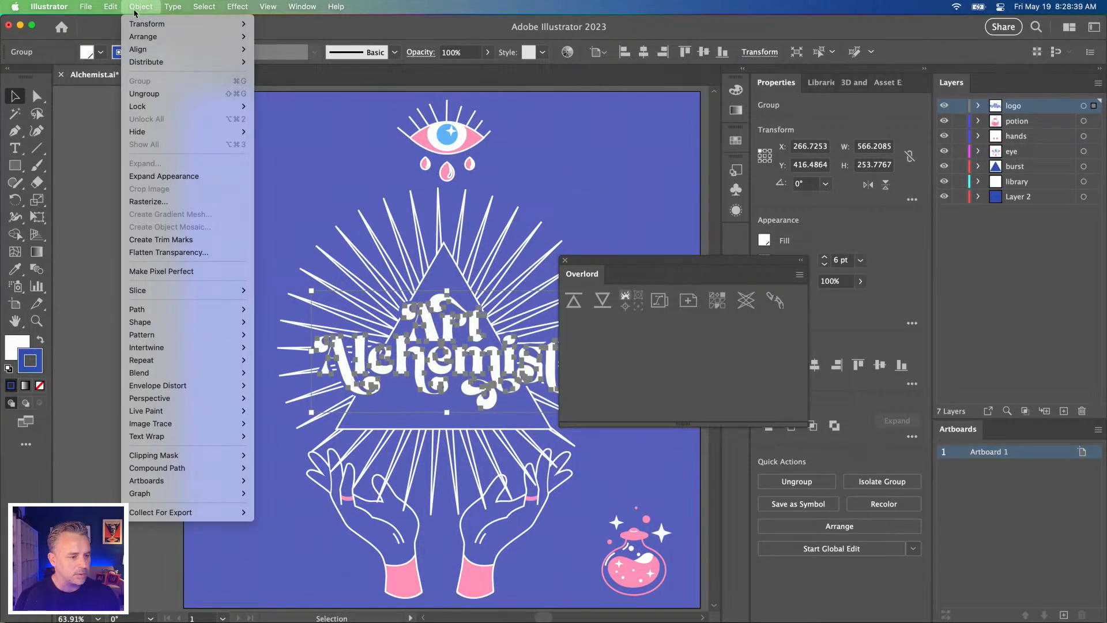
left_click(421, 376)
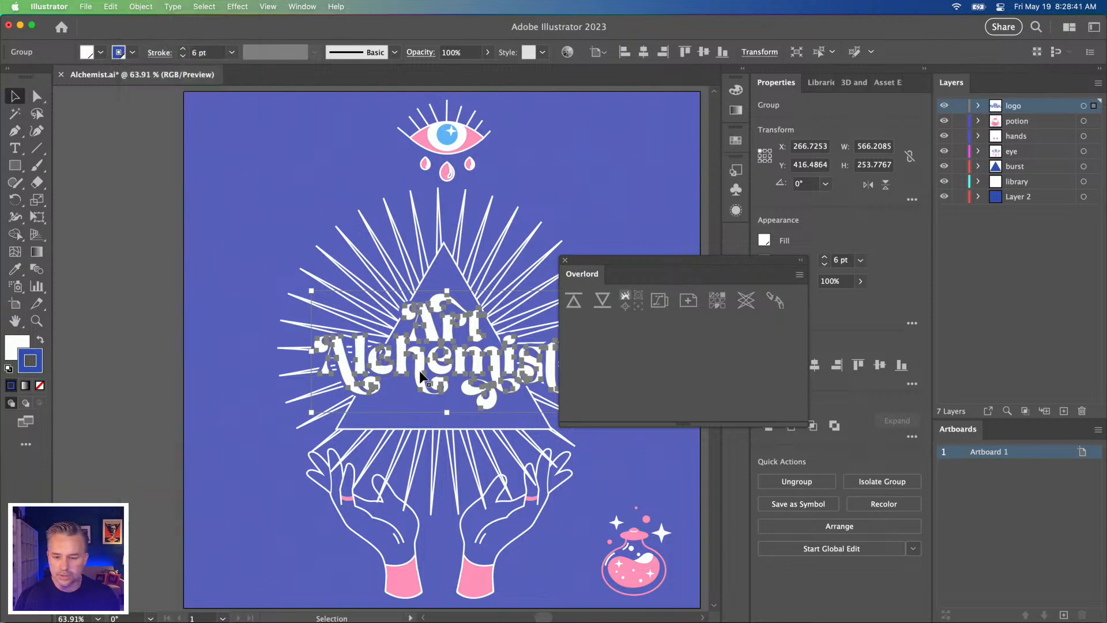
left_click(978, 106)
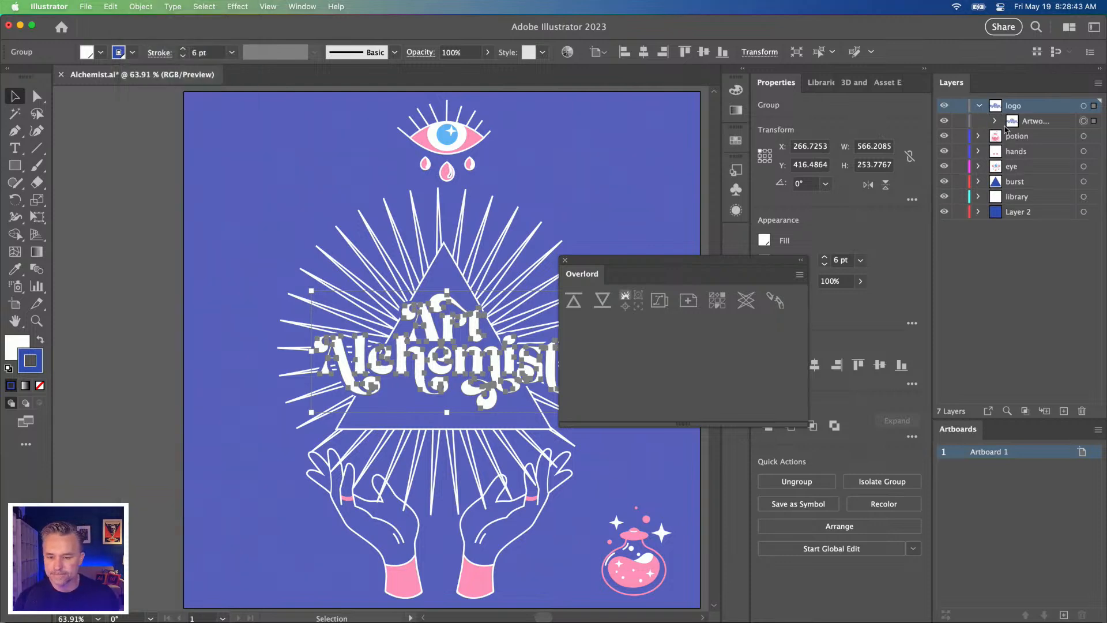
left_click(994, 121)
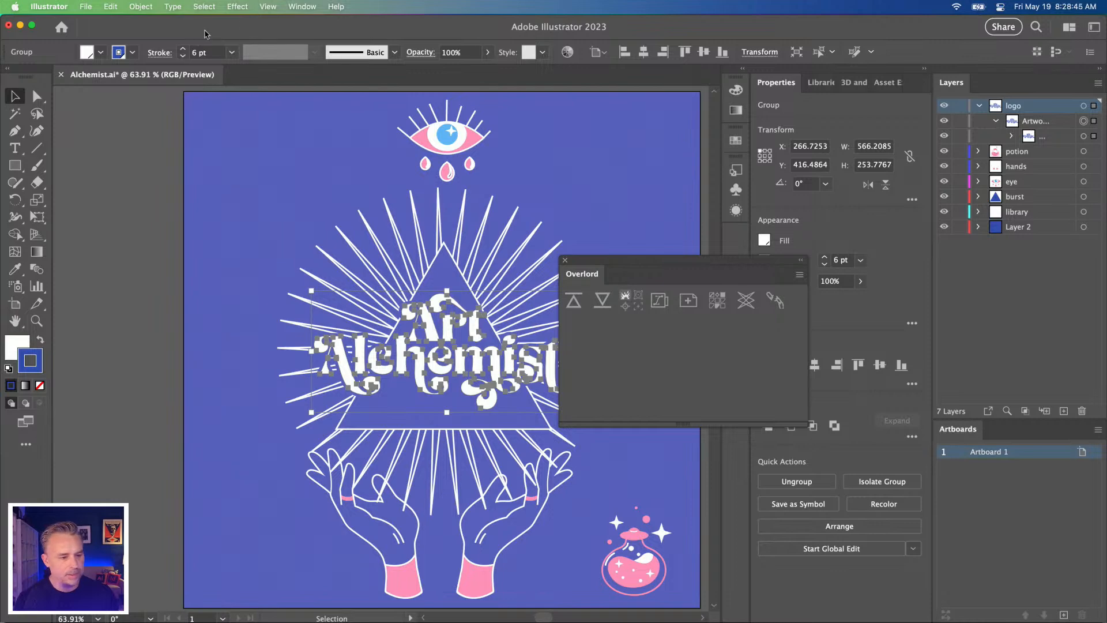
left_click_drag(643, 261, 565, 135)
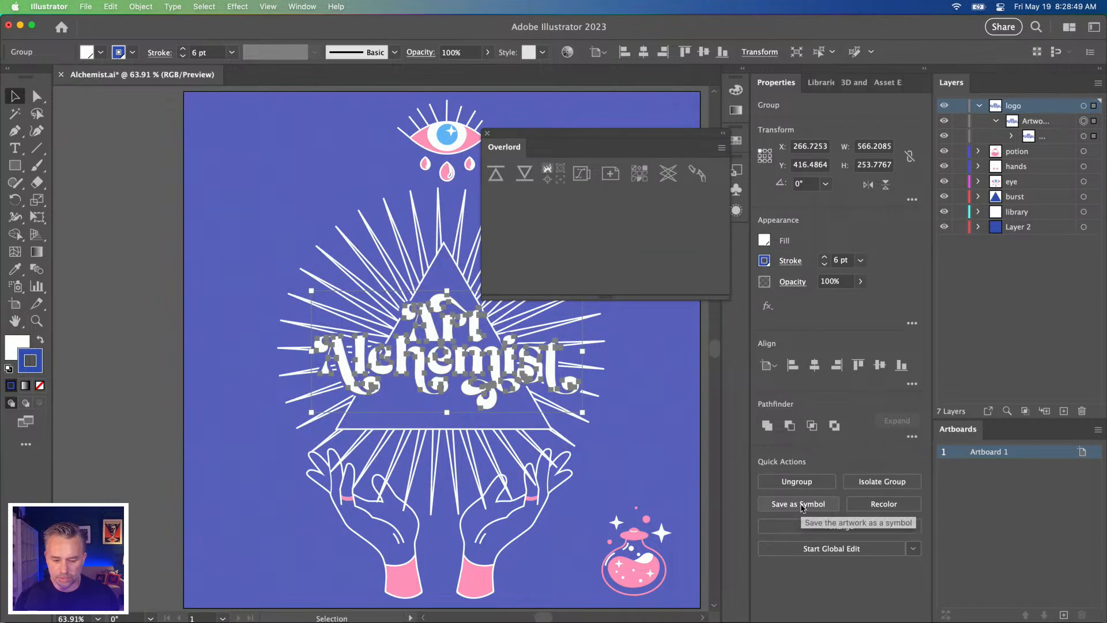
Step: Save the logo group as a dynamic movie clip symbol and try to push it to After Effects with Overlord
left_click(802, 505)
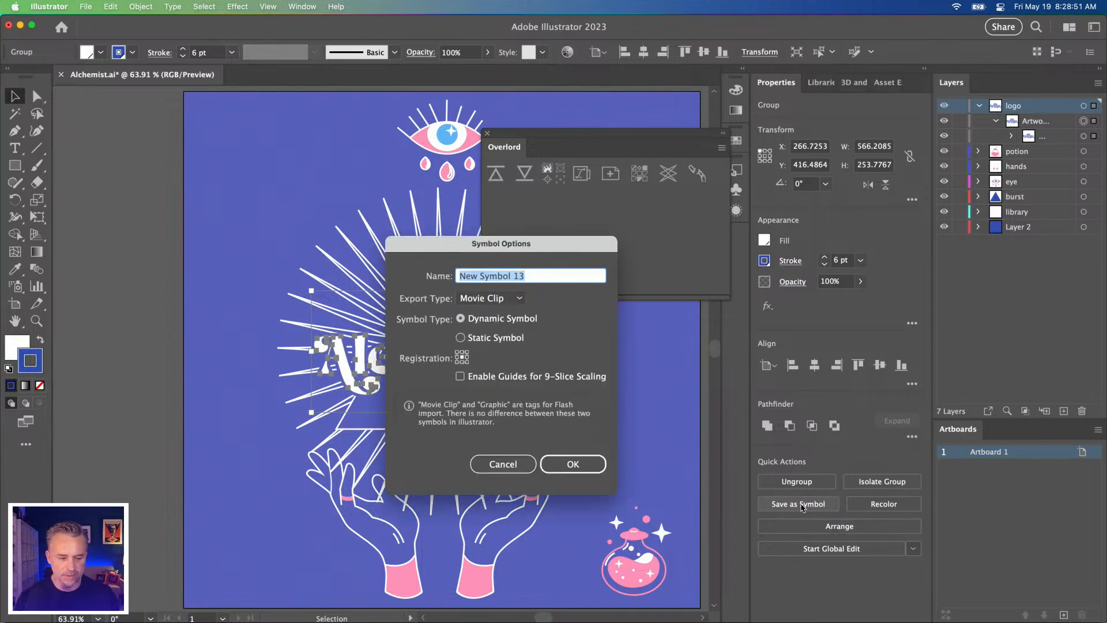
key("Return")
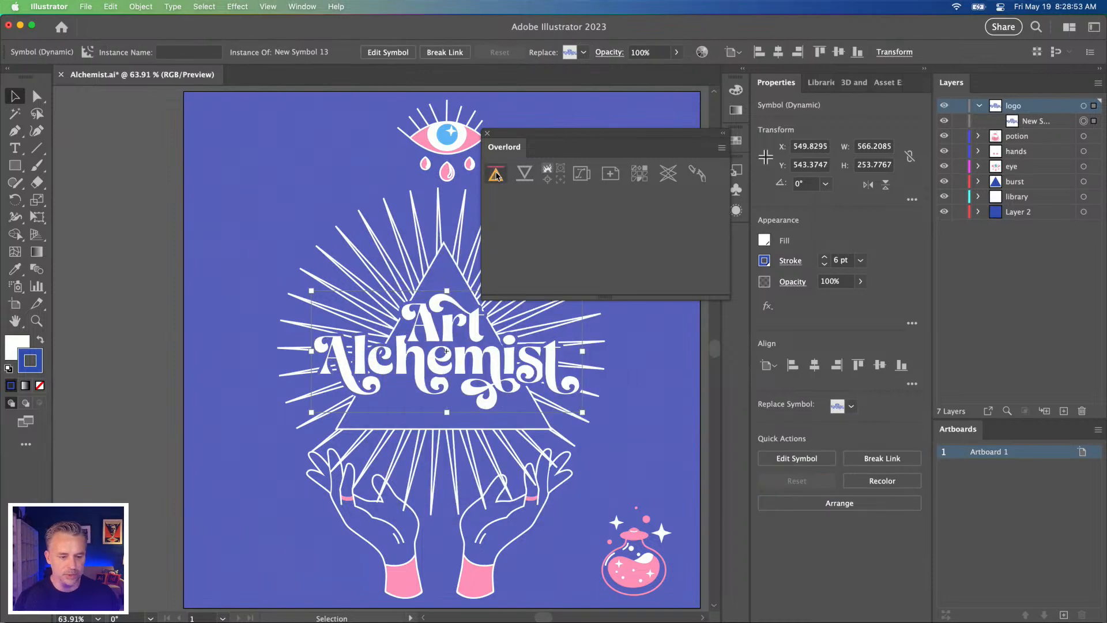
left_click(497, 174)
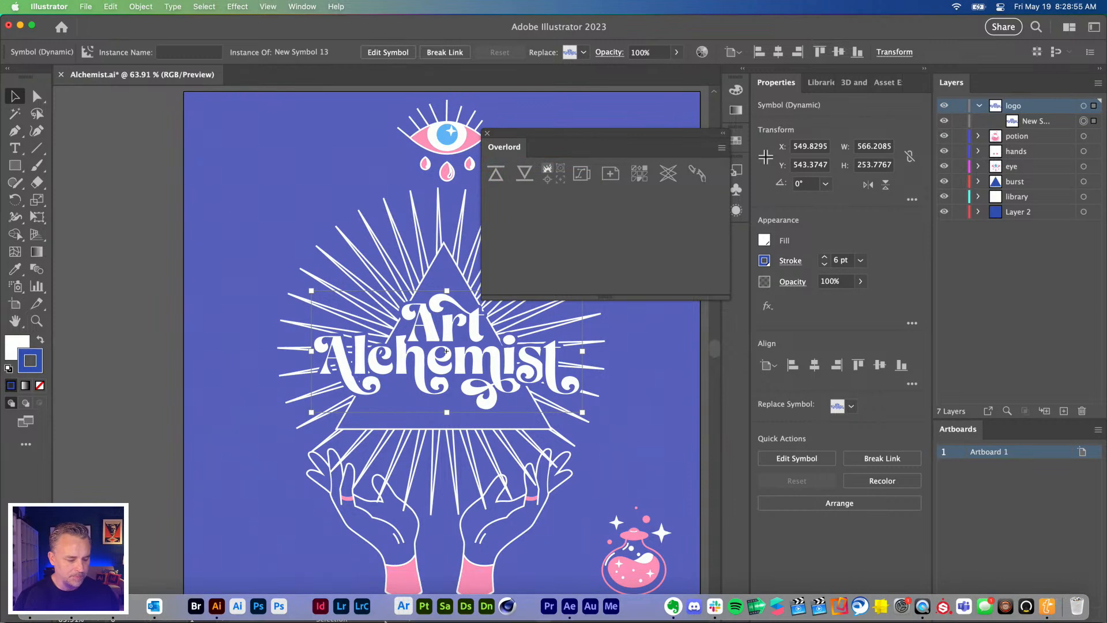
left_click(496, 170)
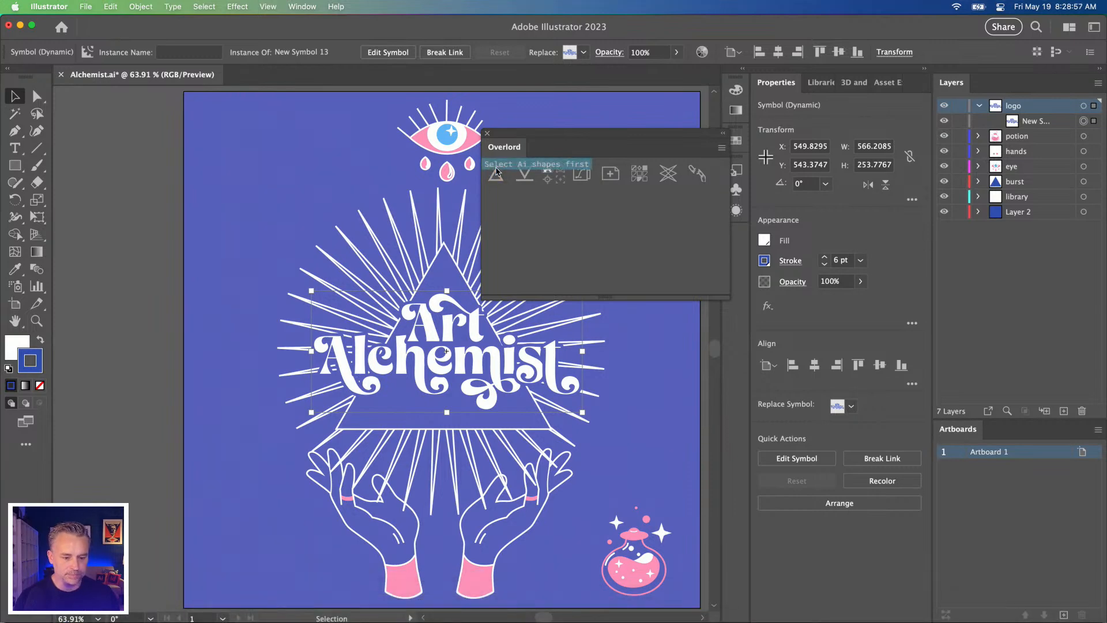
mouse_move(214, 608)
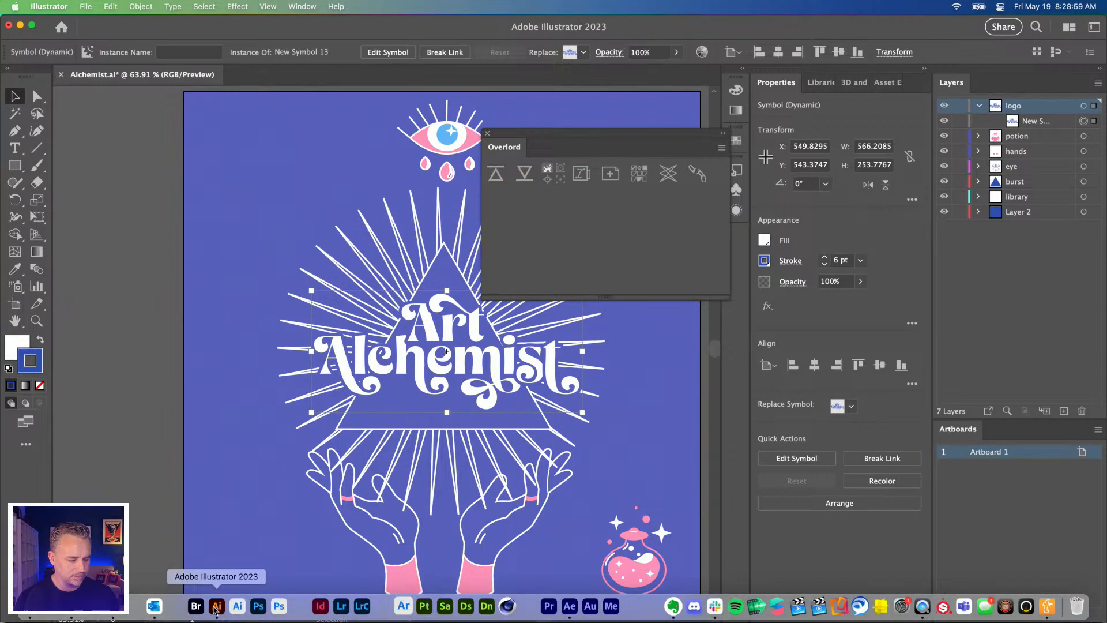
left_click(570, 606)
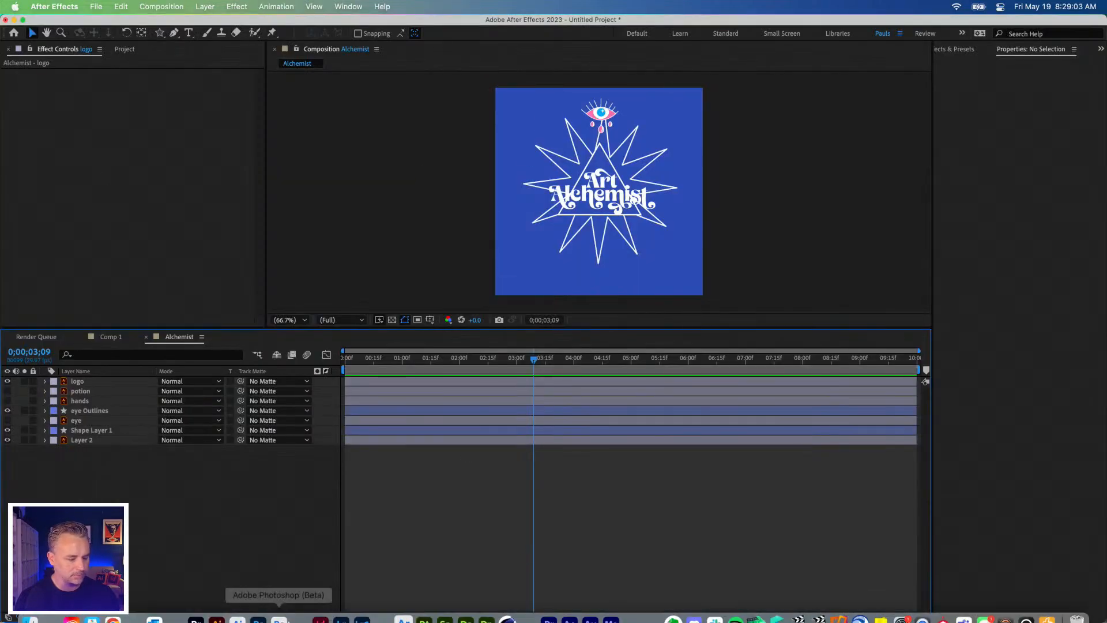
left_click(216, 607)
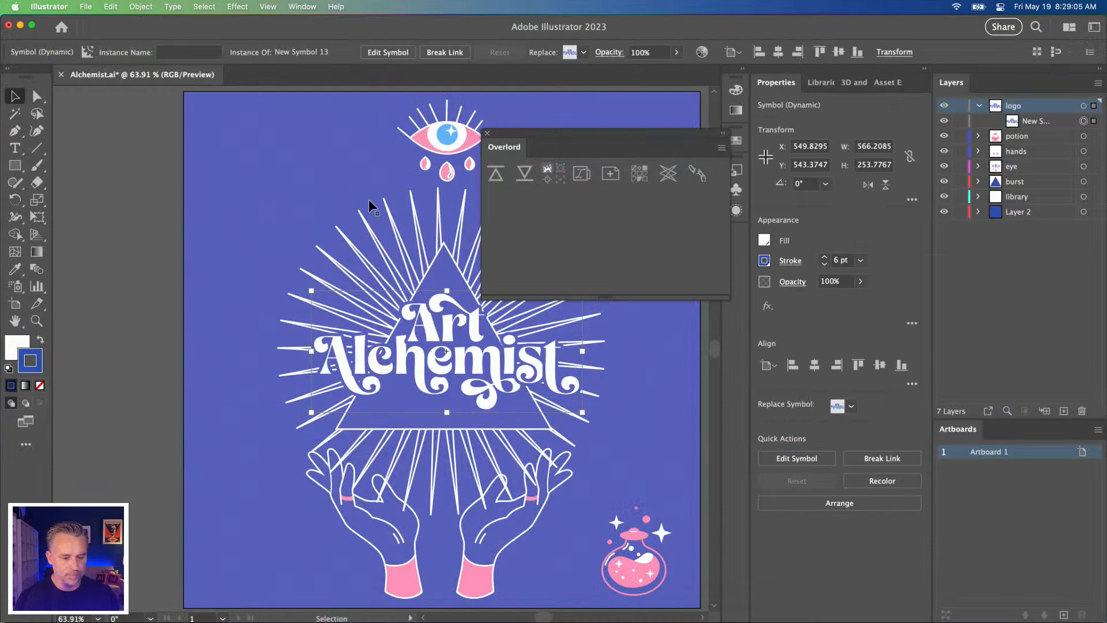
Step: Break the logo symbol's link and push the restored logo group to After Effects with Overlord
left_click(882, 457)
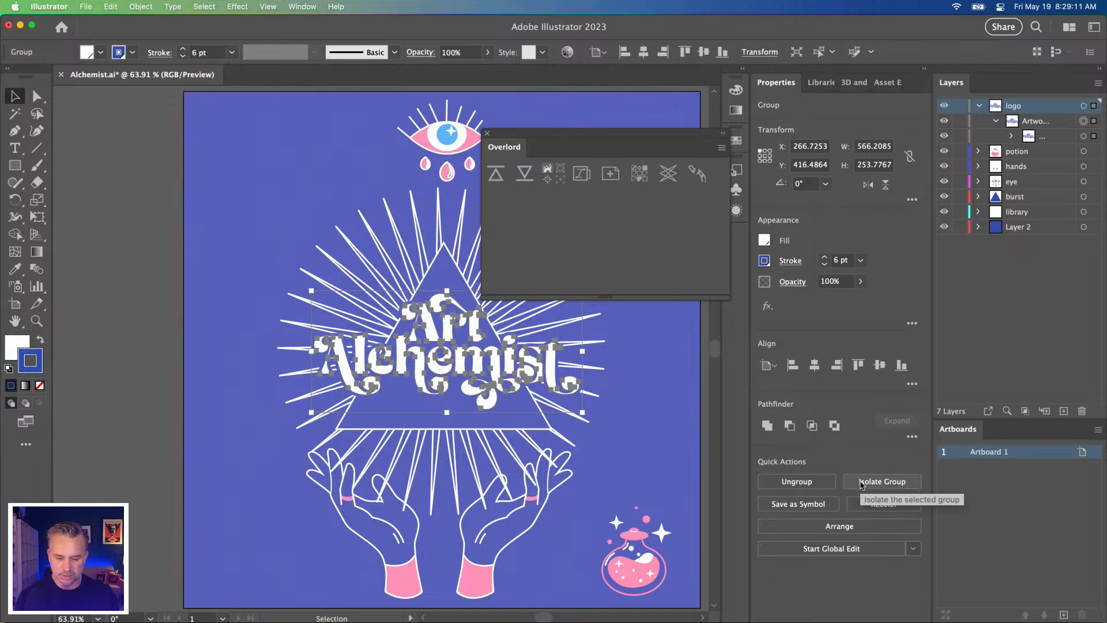
left_click(136, 6)
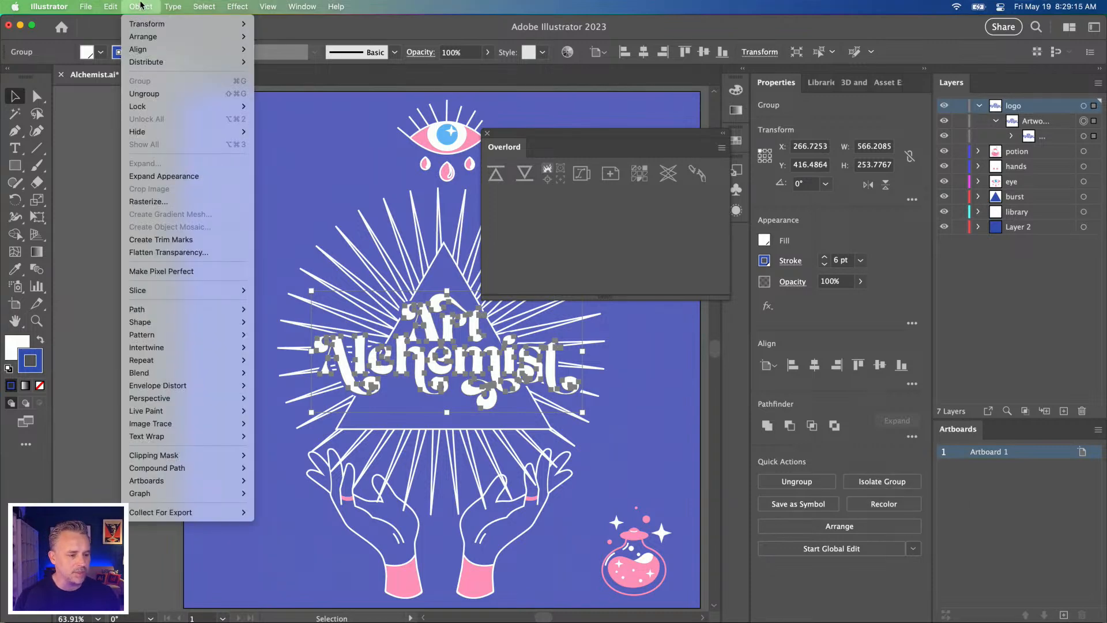
left_click(272, 214)
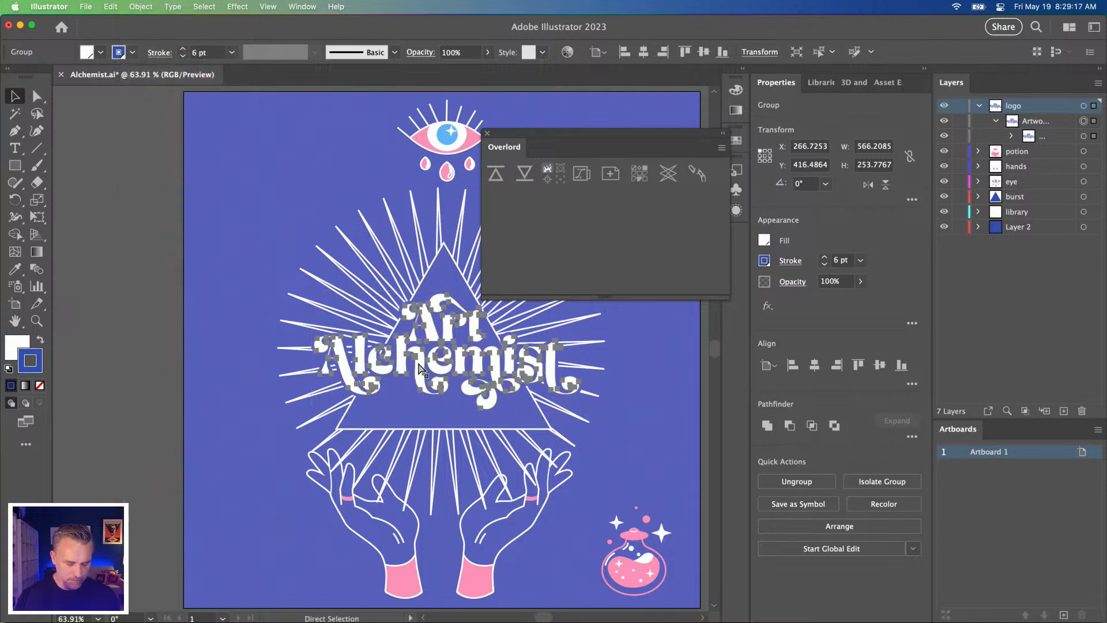
left_click(496, 173)
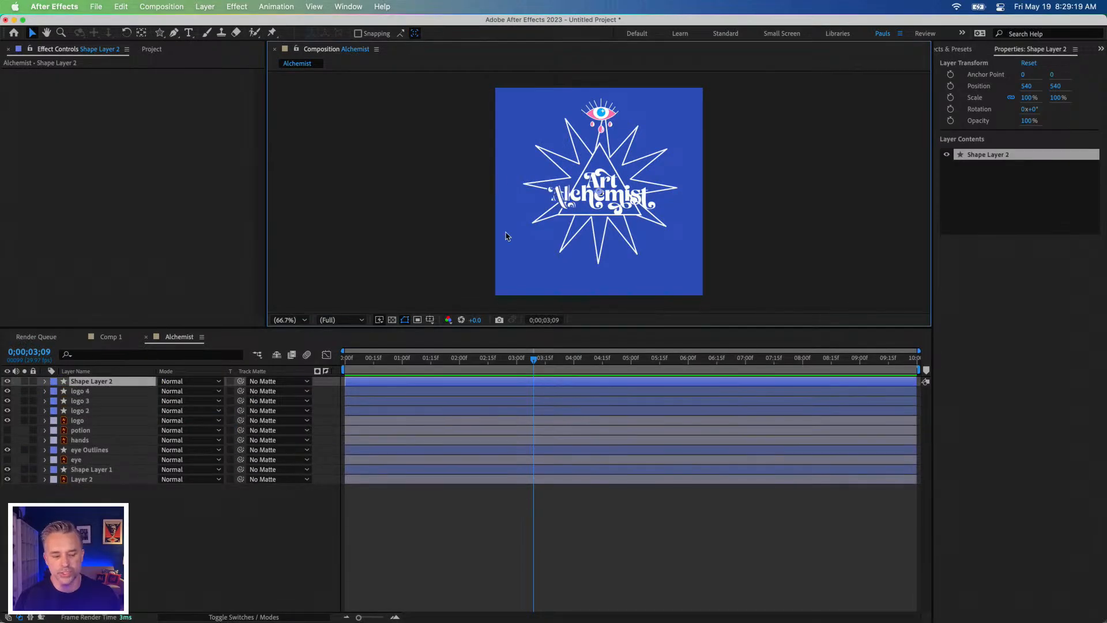
Step: Delete the imported logo 2 to logo 14 shape layers from the Alchemist composition
left_click(76, 498, "shift")
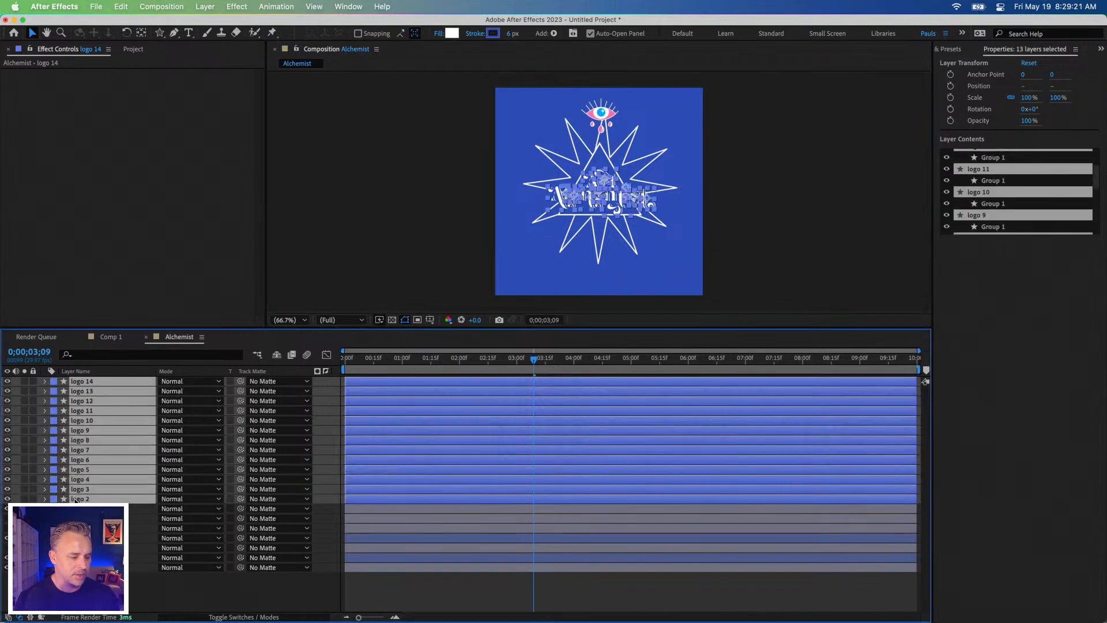
right_click(106, 441)
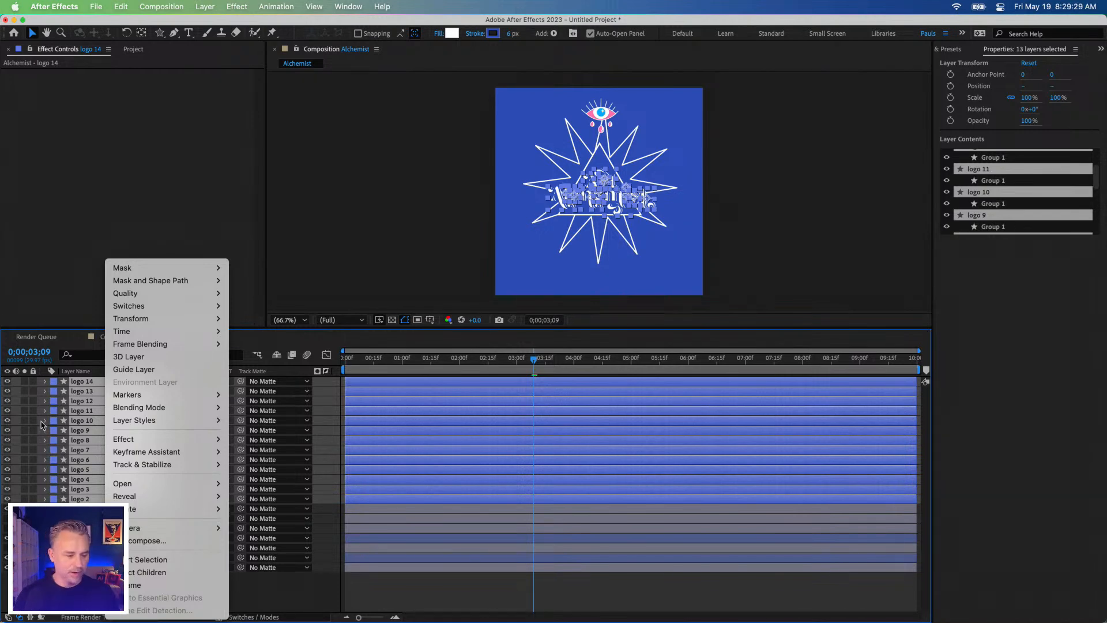
key("Escape")
key("Delete")
Step: Select the original logo layer and play the Alchemist composition from the start to check its scale animation
left_click(78, 383)
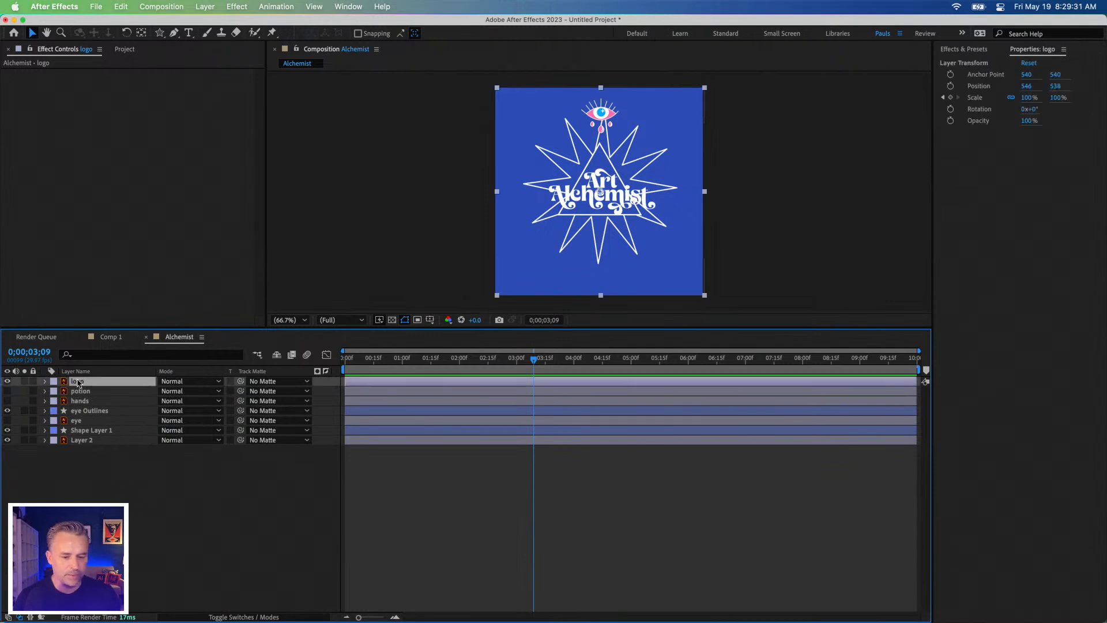
left_click_drag(401, 362, 277, 359)
key("space")
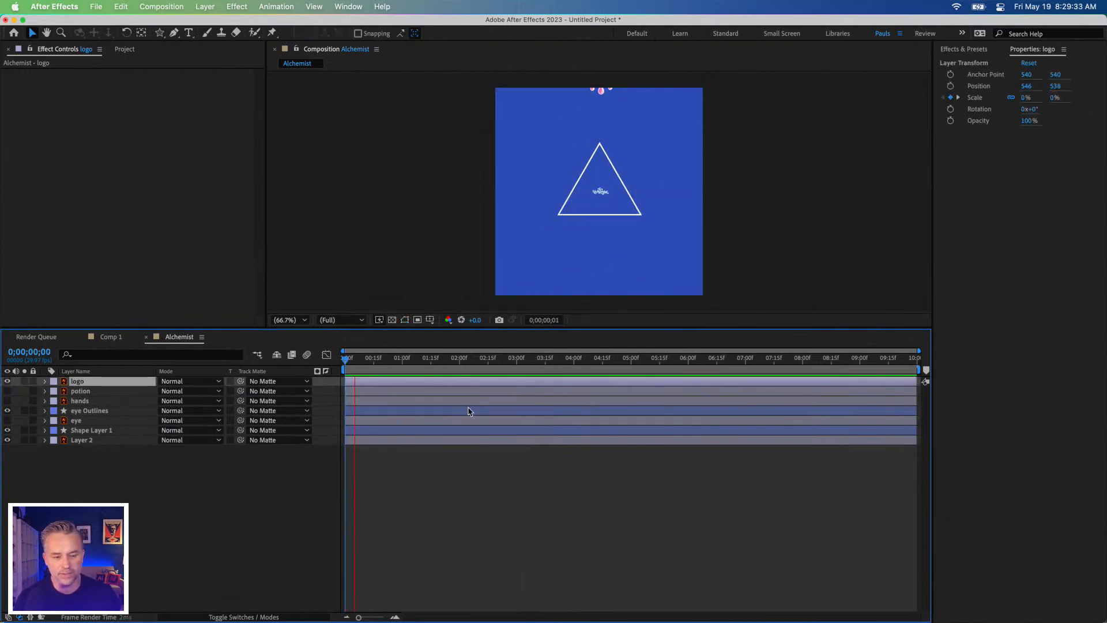
key("space")
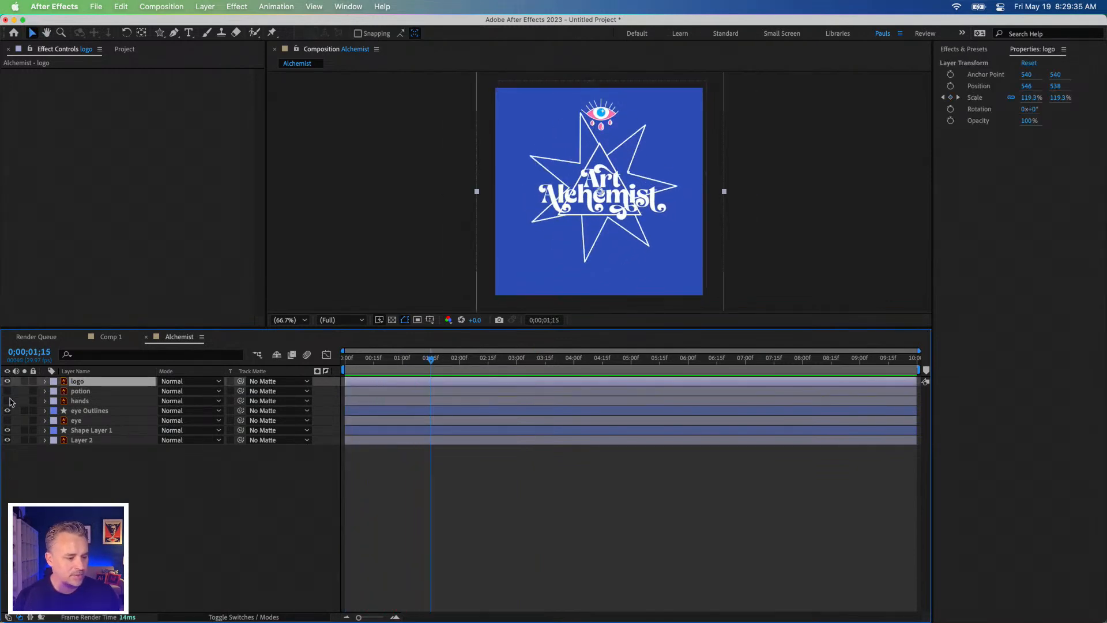
Step: Make the potion and hands layers visible, and create shapes from the hands vector layer
left_click(7, 391)
left_click(6, 391)
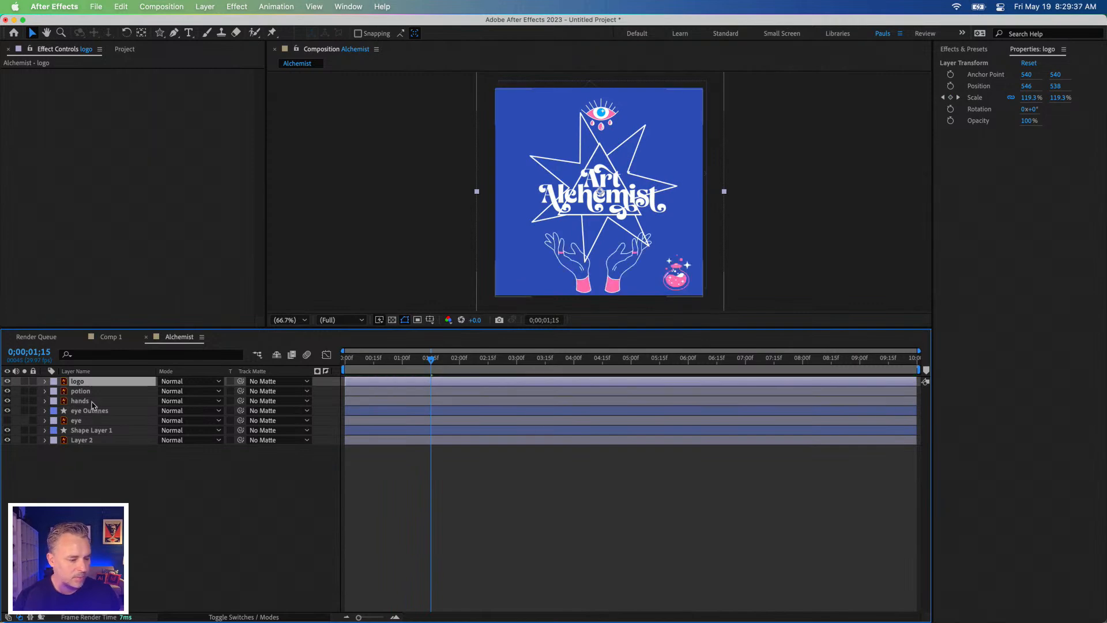
left_click(106, 401)
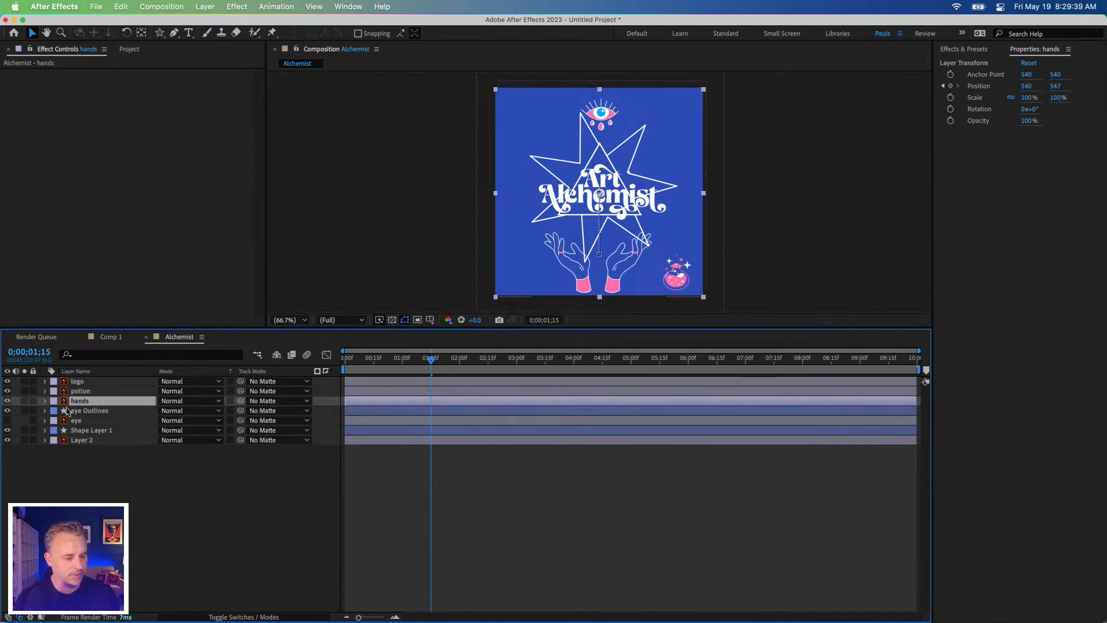
right_click(77, 406)
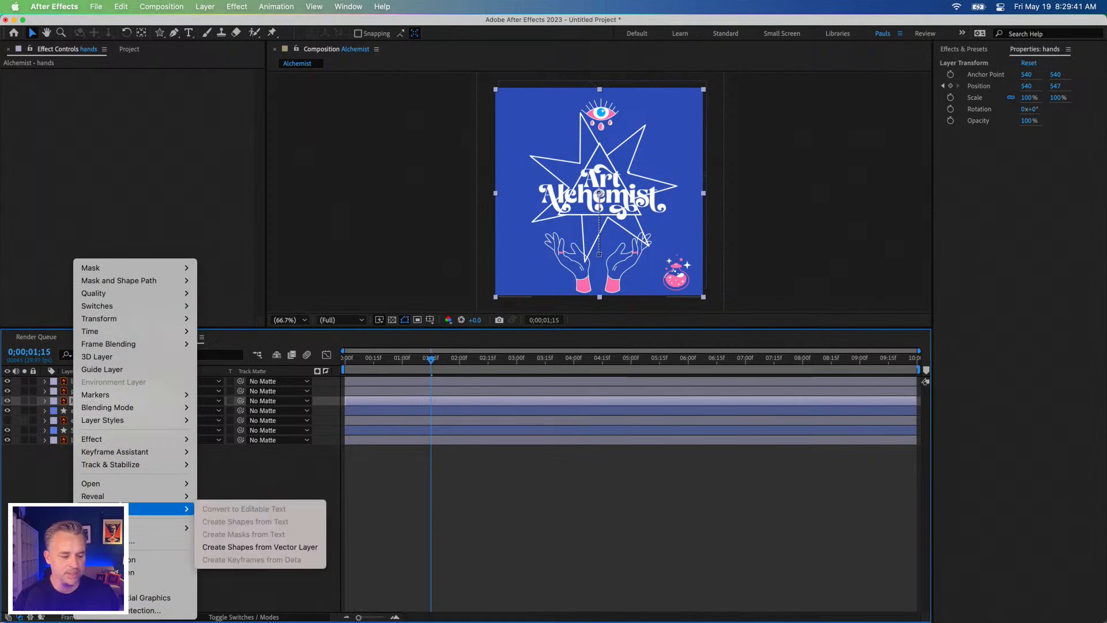
mouse_move(109, 509)
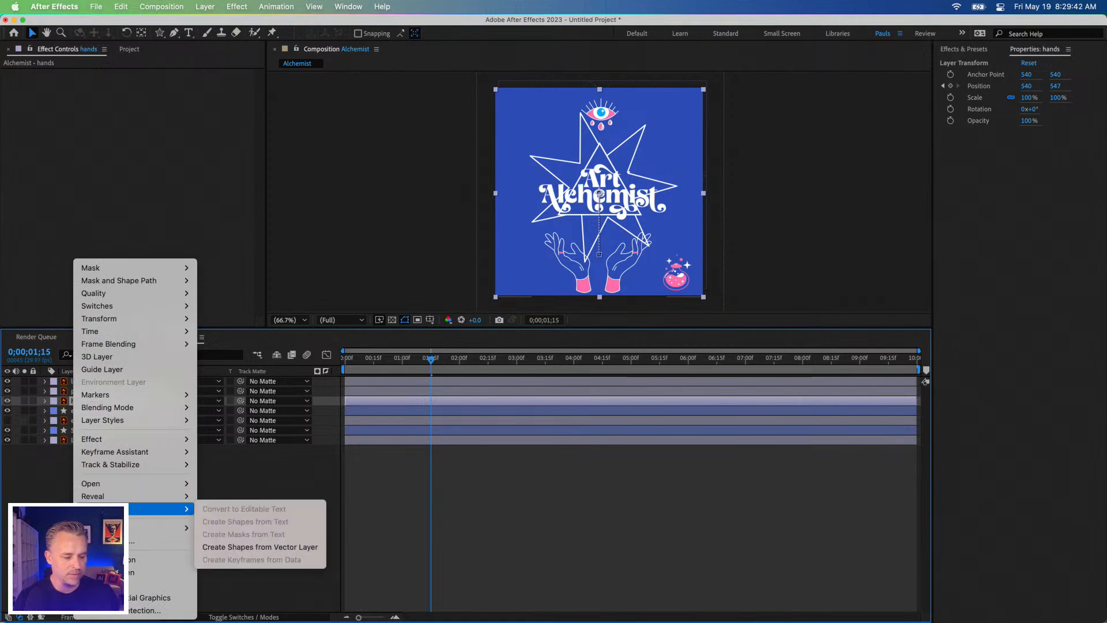
left_click(260, 546)
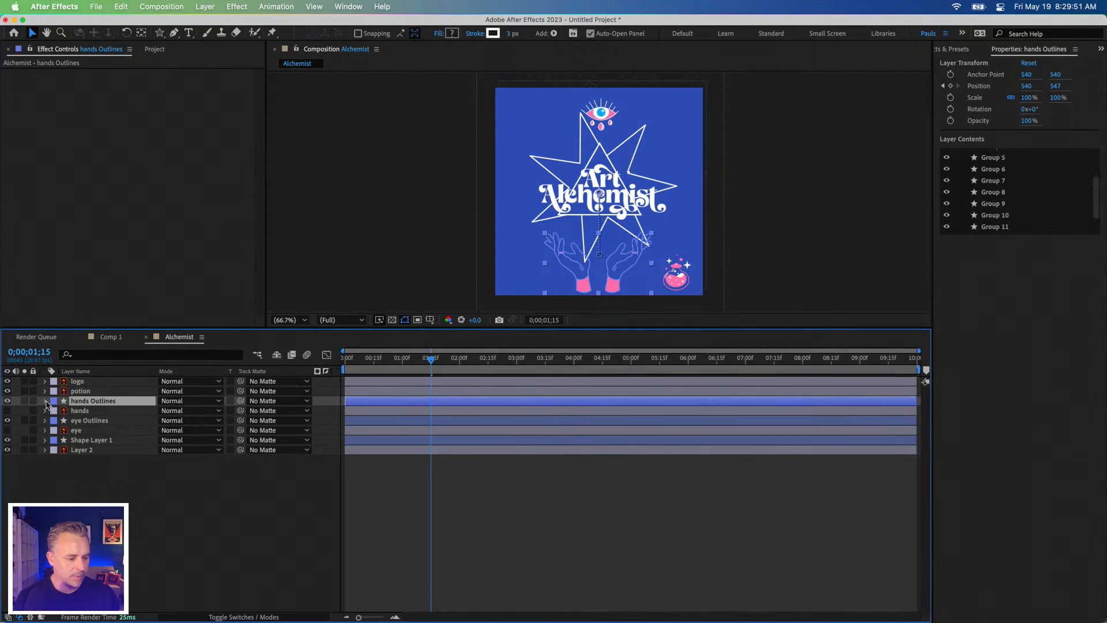
Step: Examine the groups inside the hands Outlines layer, collapse it again and deselect it
left_click(46, 401)
left_click(56, 411)
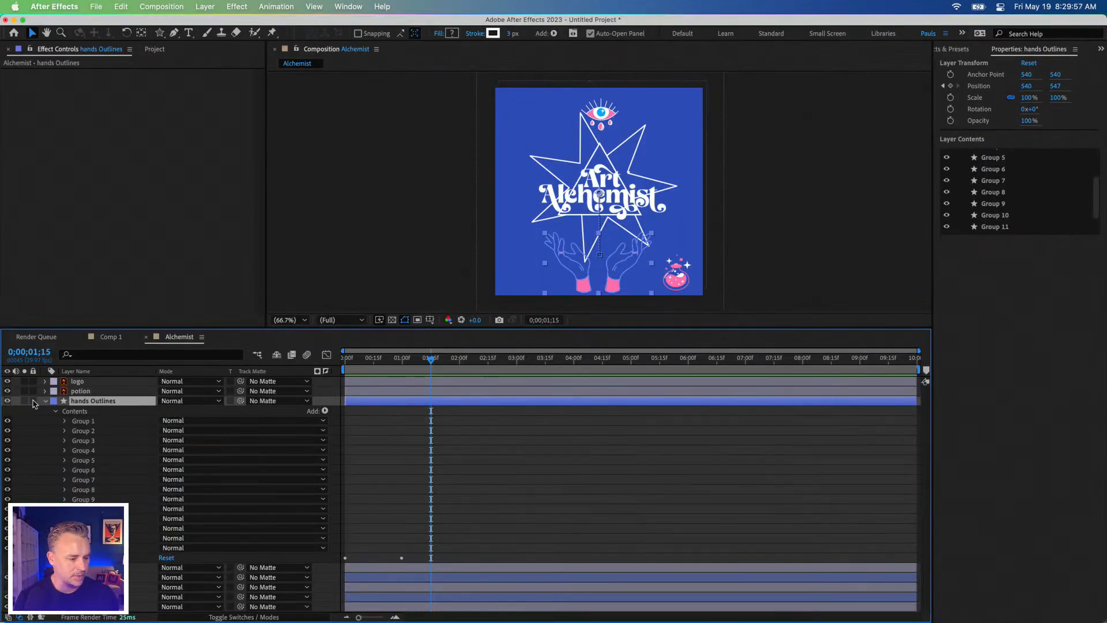
left_click(46, 402)
left_click(154, 522)
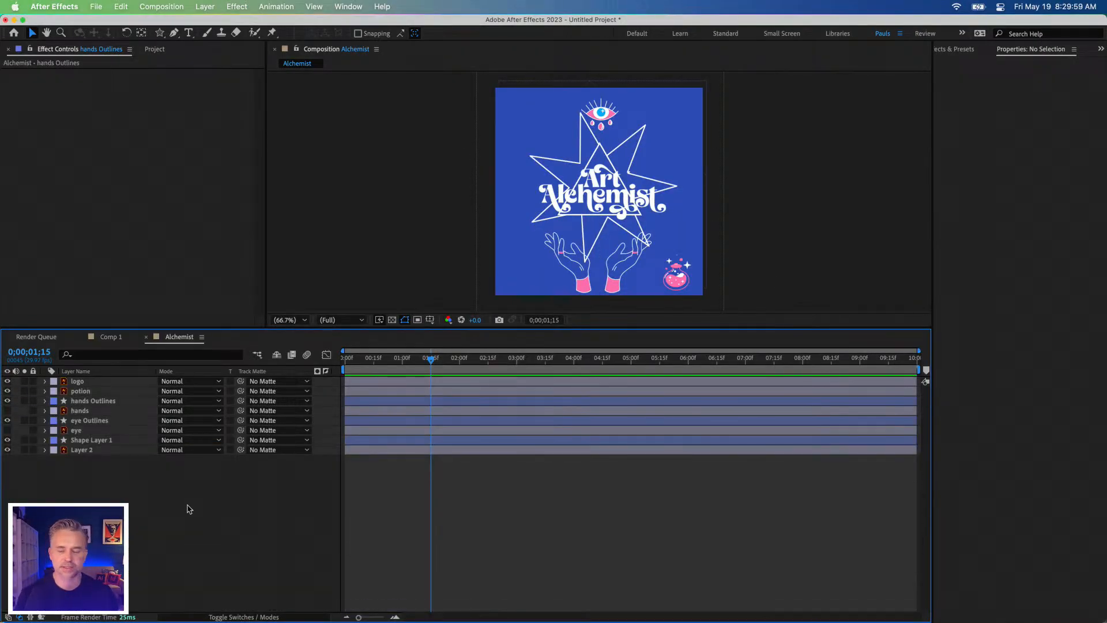
Step: Preview the whole composition from the first frame, and select the eye Outlines layer
key("Home")
key("space")
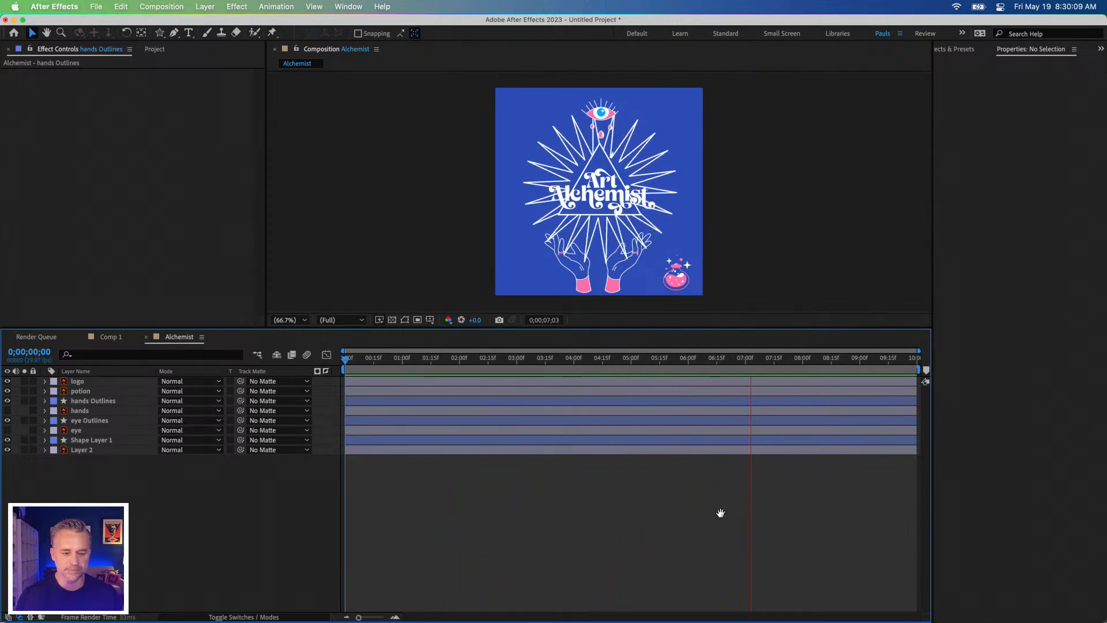
key("space")
left_click(97, 424)
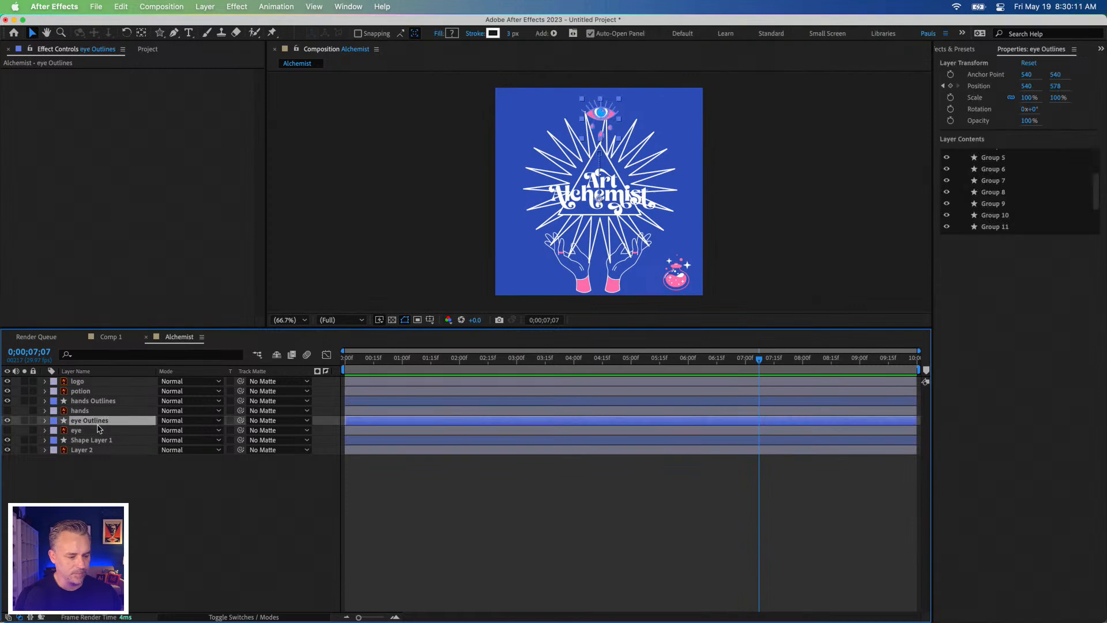
Step: Set the opacity of Polystar 1 in Shape Layer 1 to 40% at 0;00;07;07
left_click(98, 441)
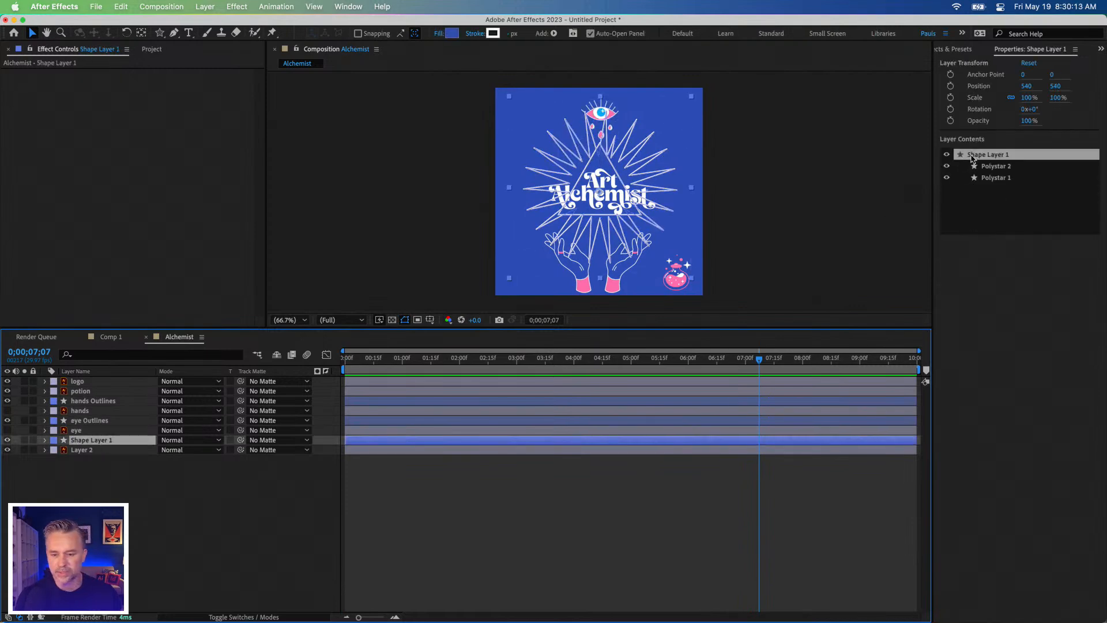
left_click(999, 166)
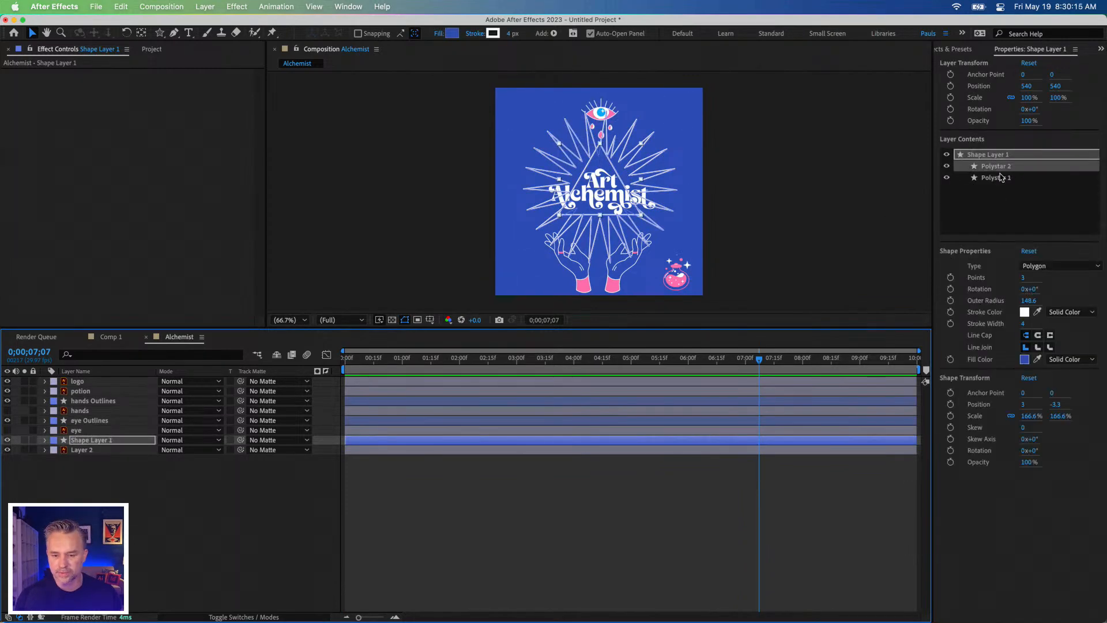
left_click(1000, 179)
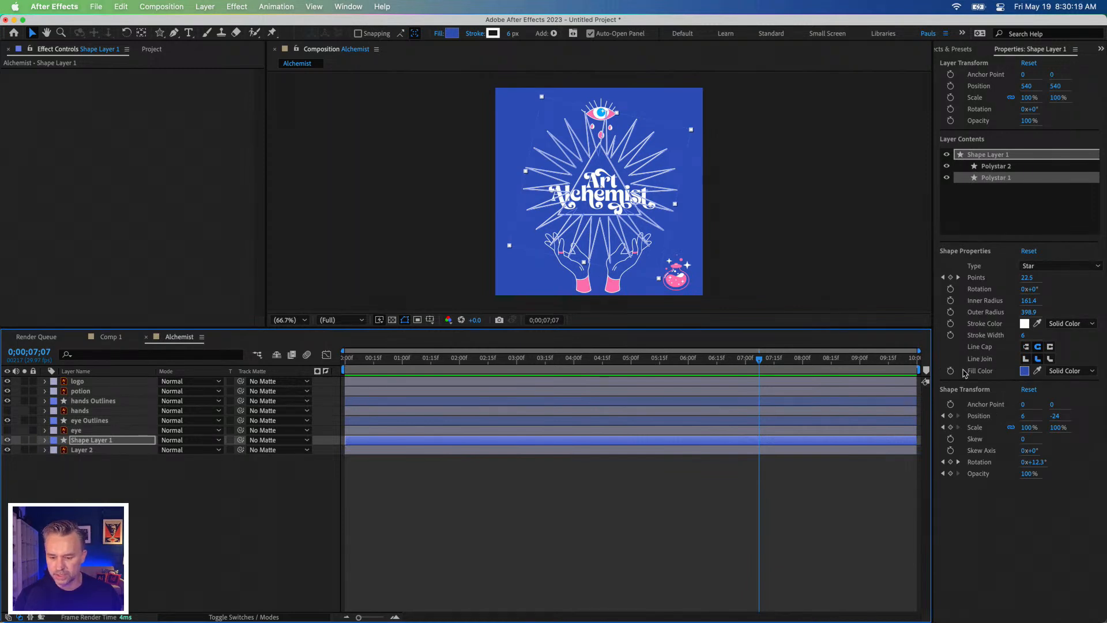
left_click_drag(1028, 474, 992, 479)
left_click(493, 550)
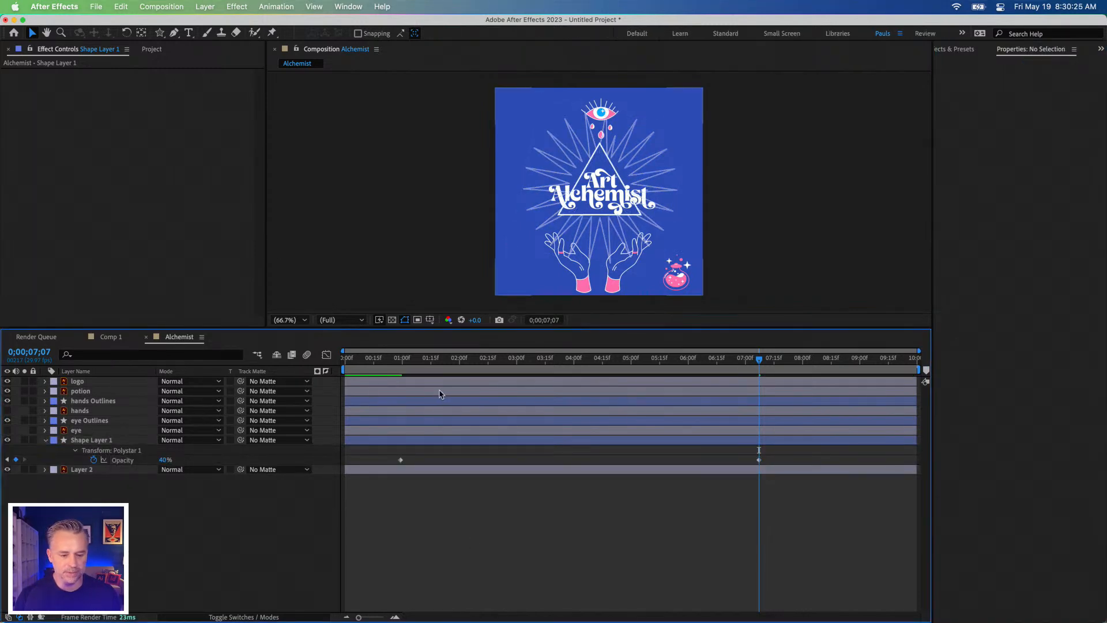
Step: Preview the composition from the first frame to check the starburst's opacity fade
left_click_drag(468, 358, 314, 369)
key("space")
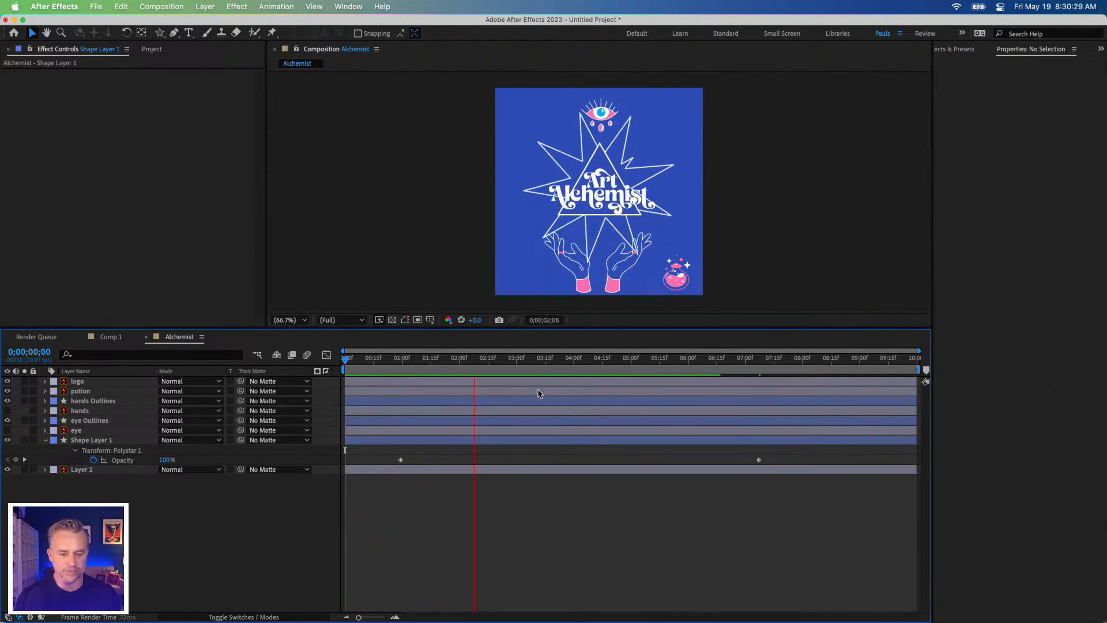
key("space")
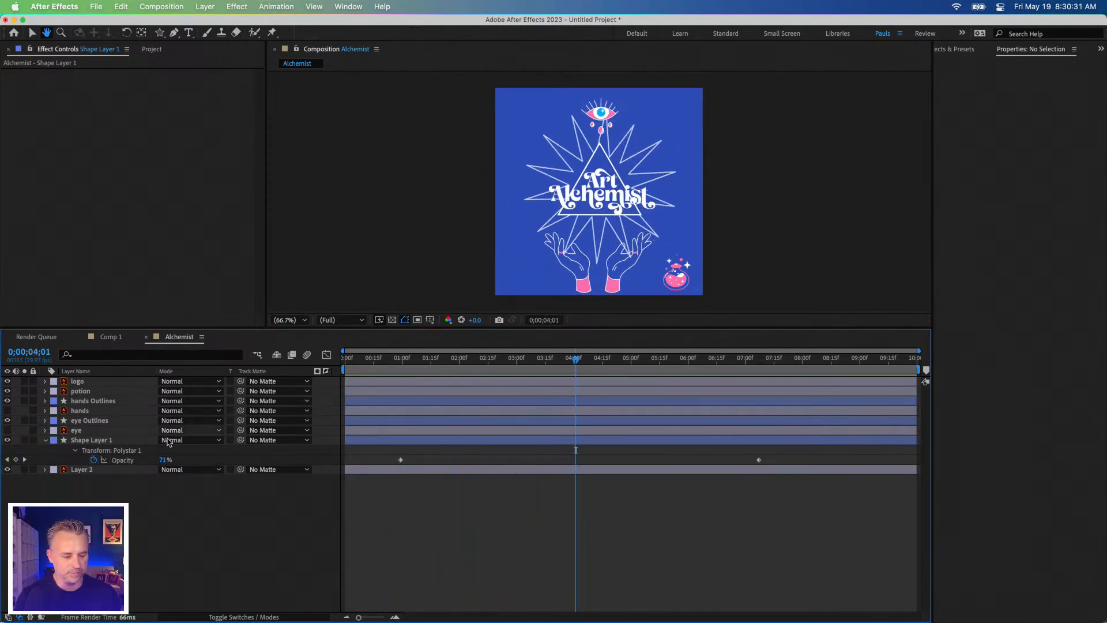
Step: Enlarge the triangle, Polystar 2 in Shape Layer 1, to a scale of about 208.7%
left_click(84, 441)
left_click(986, 168)
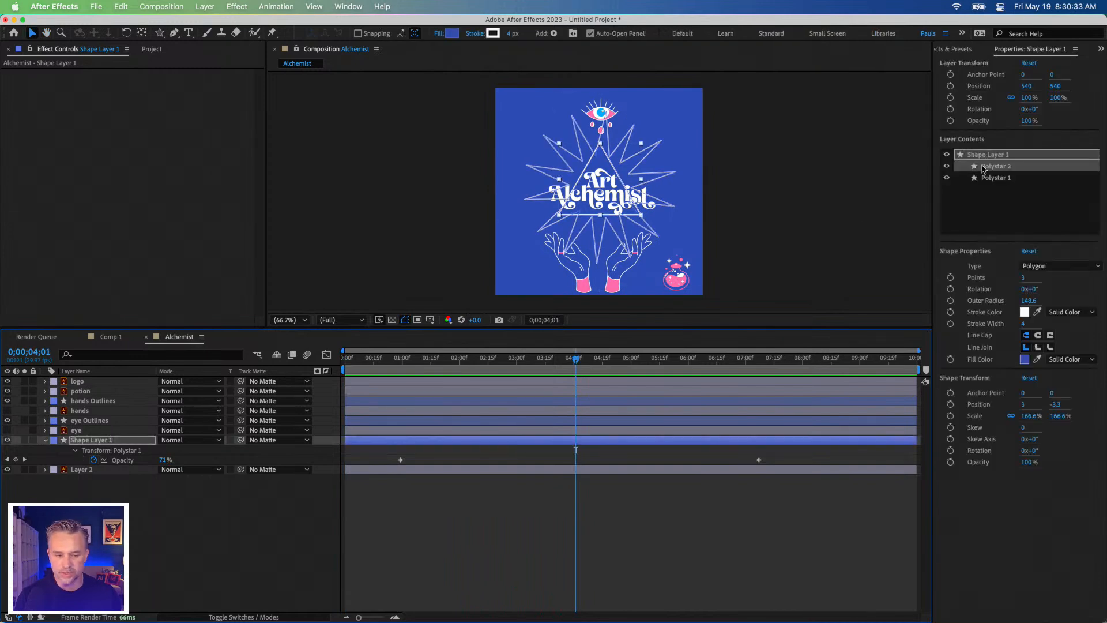
mouse_move(559, 218)
left_mouse_down()
mouse_move(549, 231)
mouse_move(552, 223)
left_mouse_up()
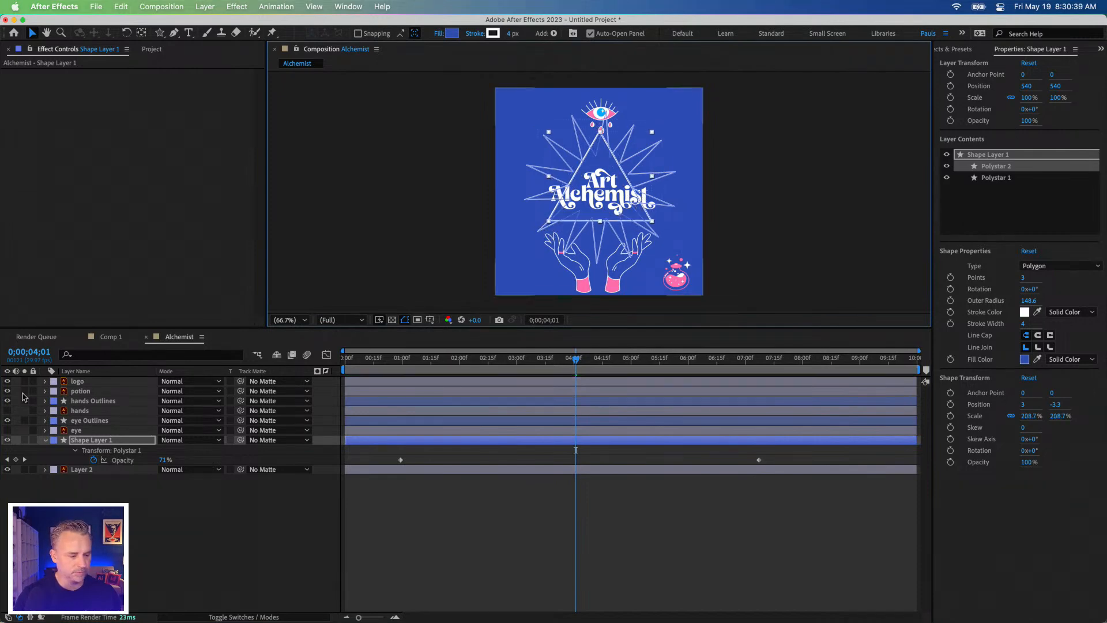
left_click(83, 382)
left_click_drag(498, 297, 535, 278)
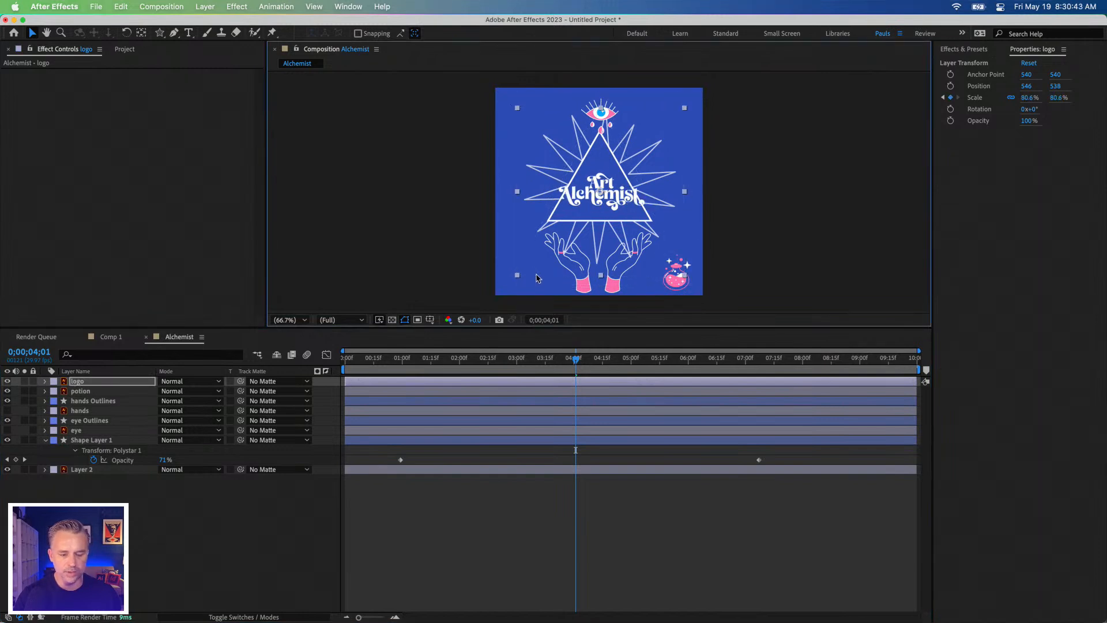
key("u")
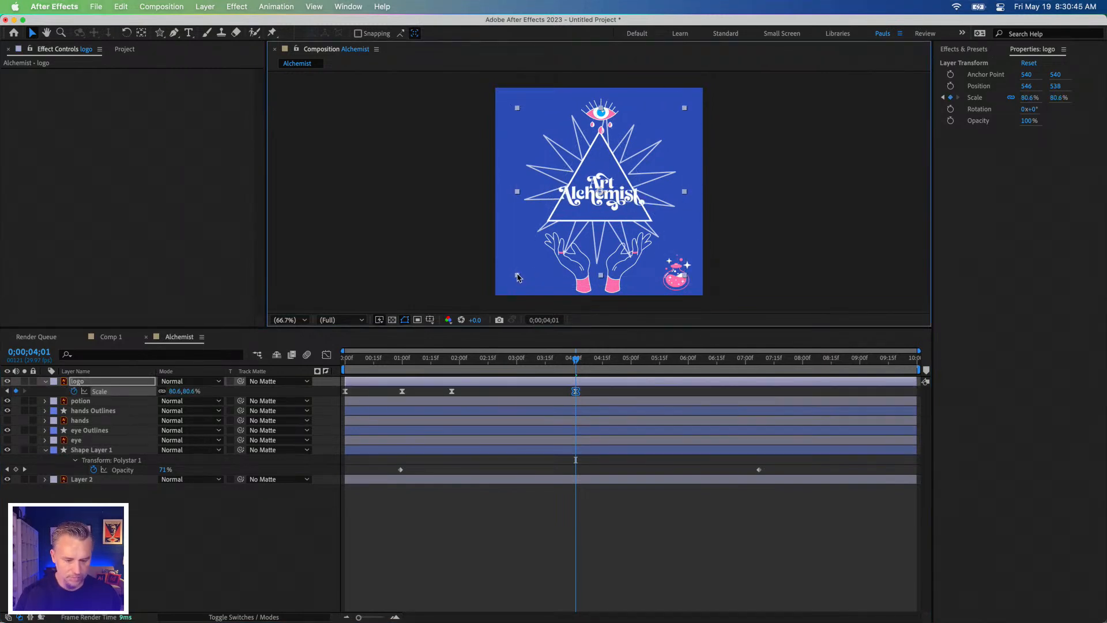
left_click(575, 392)
key("Delete")
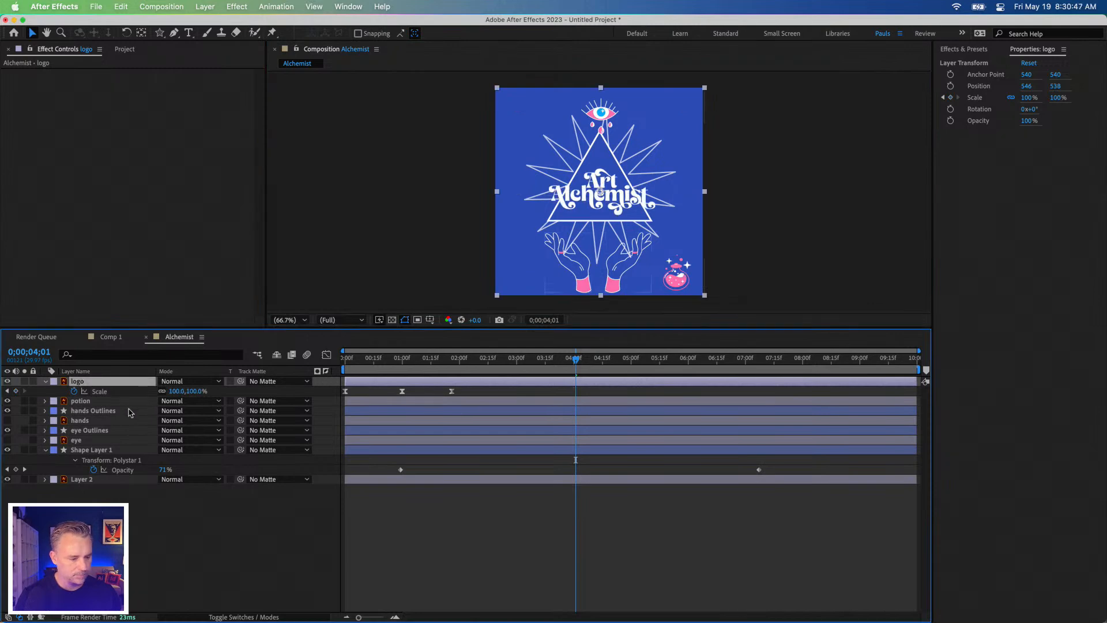
Step: Reduce the logo layer's scale to 62.4% at its last scale keyframe, 0;00;01;26, and deselect the layer
left_click(7, 391)
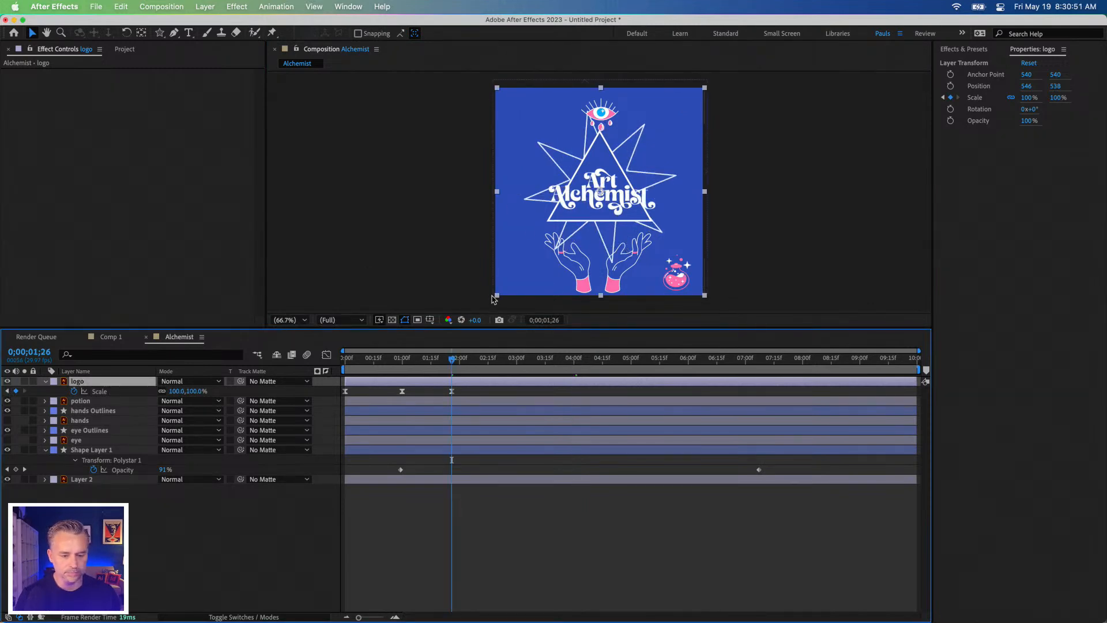
left_click_drag(498, 298, 518, 282)
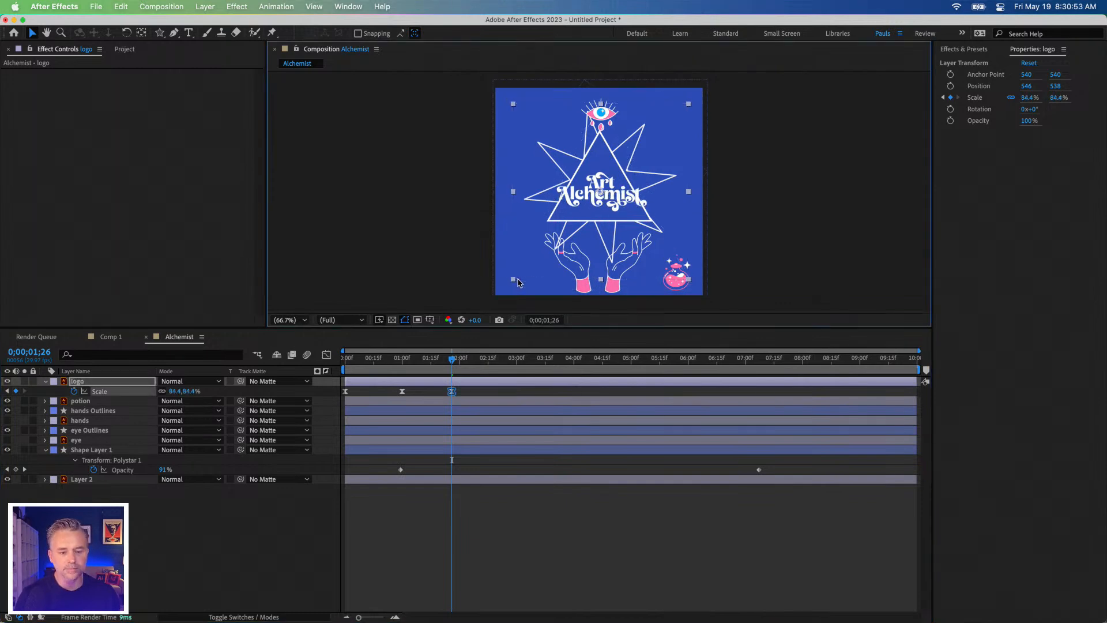
key("super+shift+a")
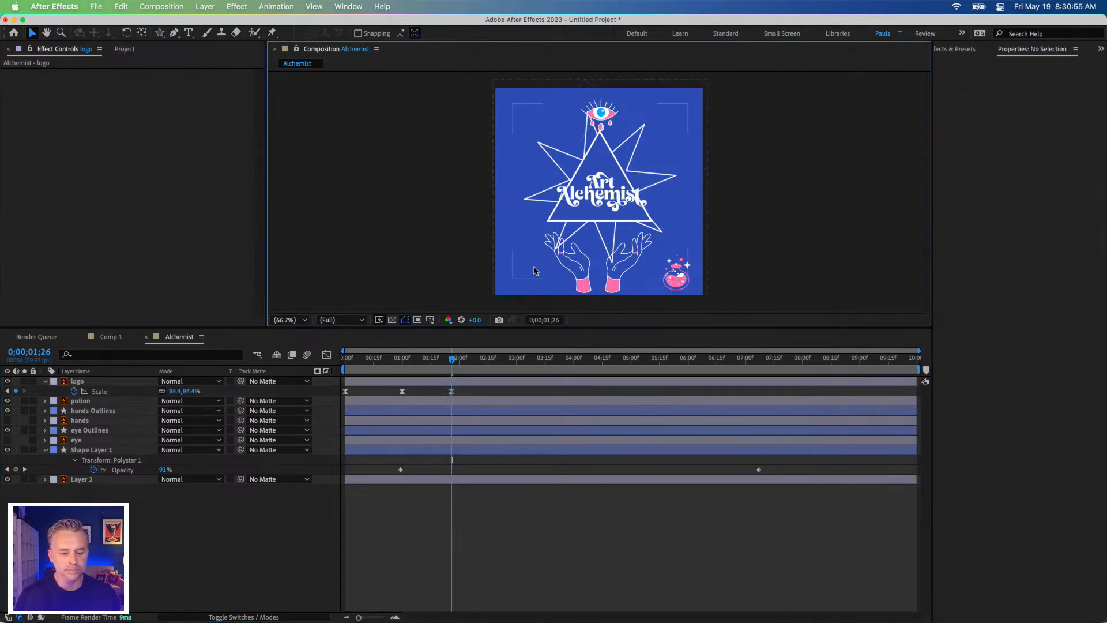
left_click(578, 204)
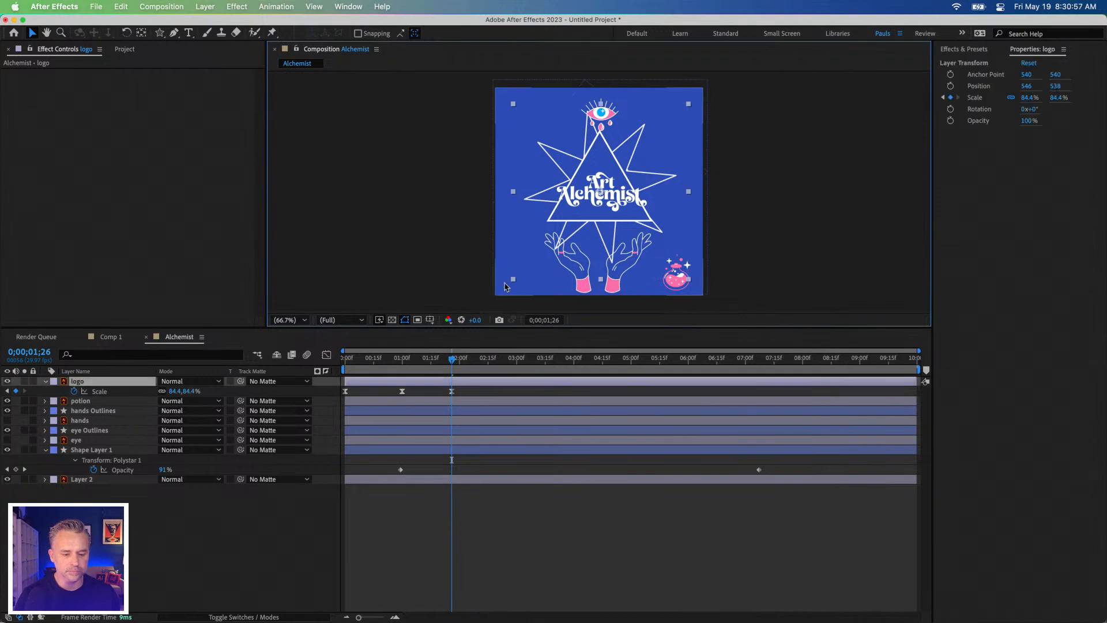
key("super+shift+a")
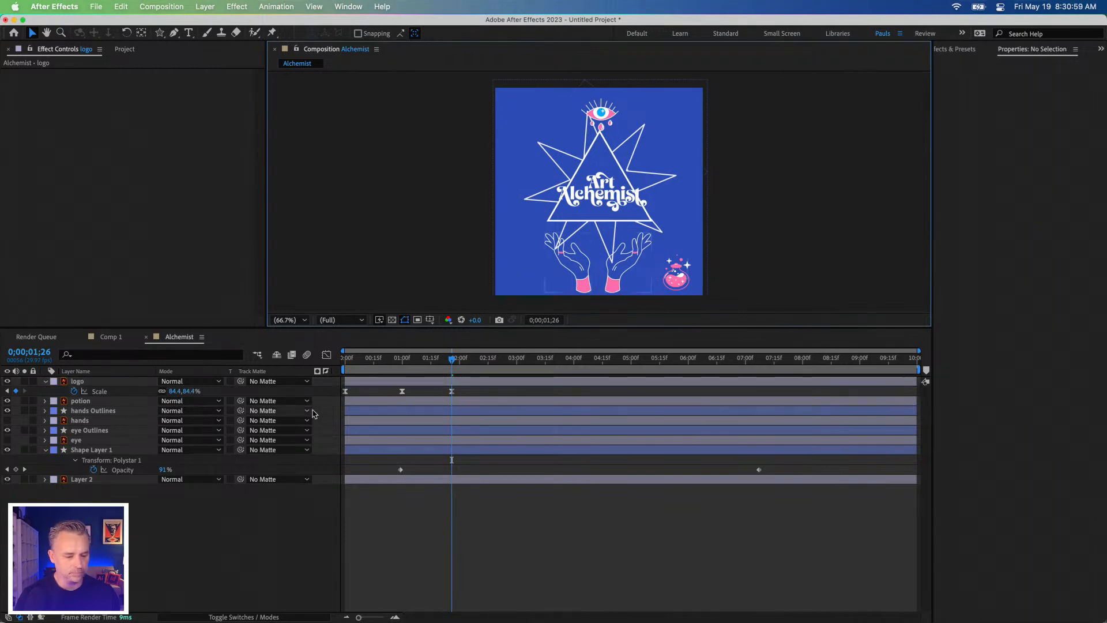
left_click_drag(175, 393, 162, 394)
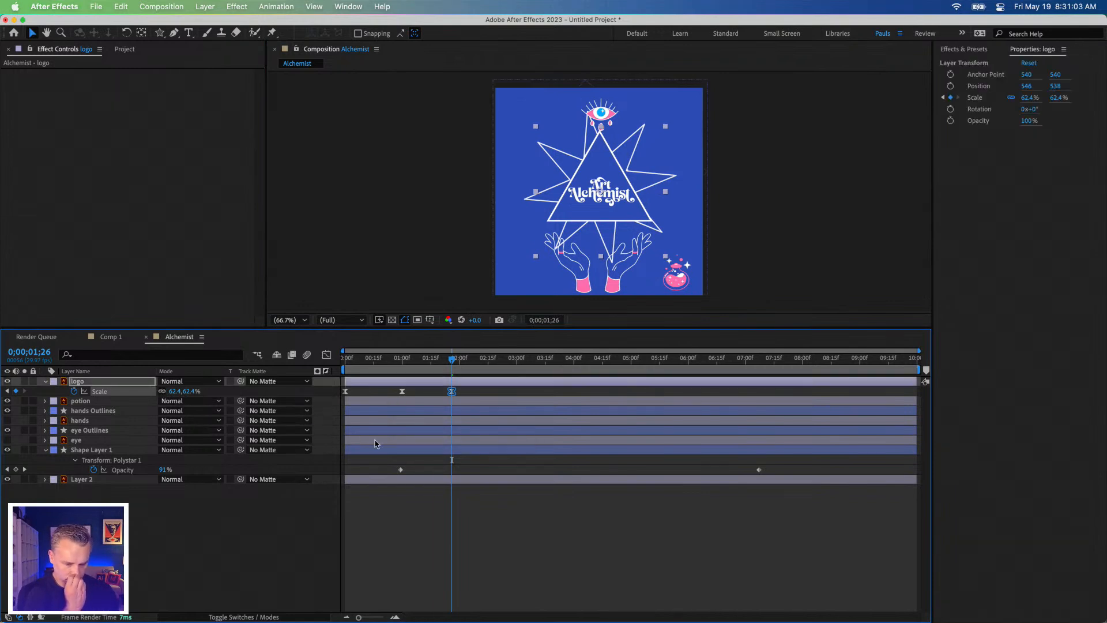
left_click(549, 554)
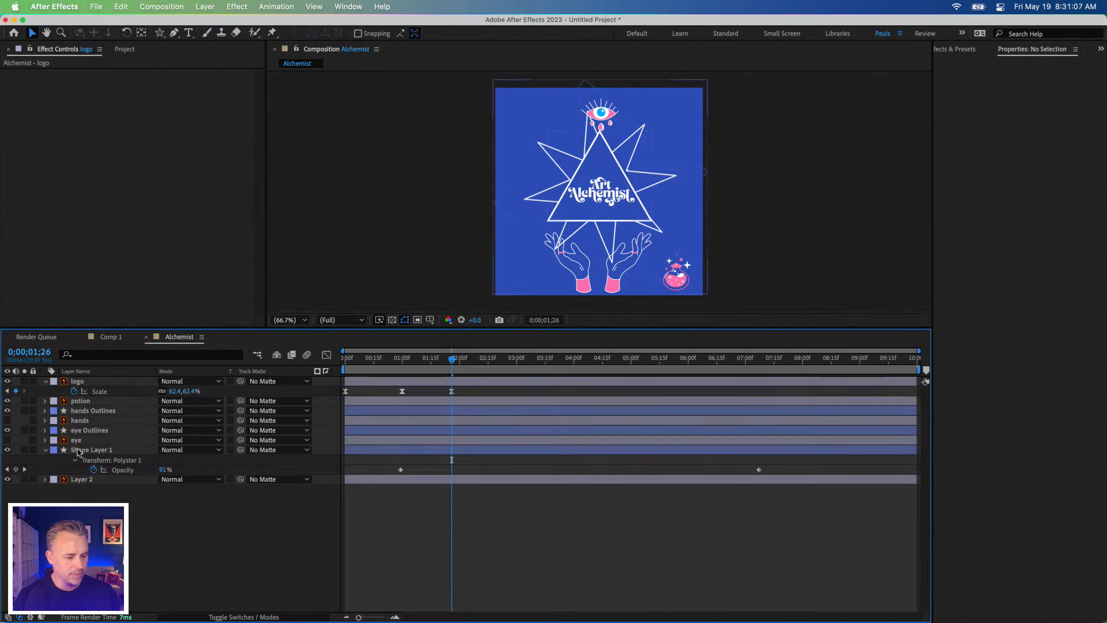
Step: Set the stroke width of the triangle, Polystar 2 in Shape Layer 1, to 2
left_click(81, 451)
left_click(1005, 169)
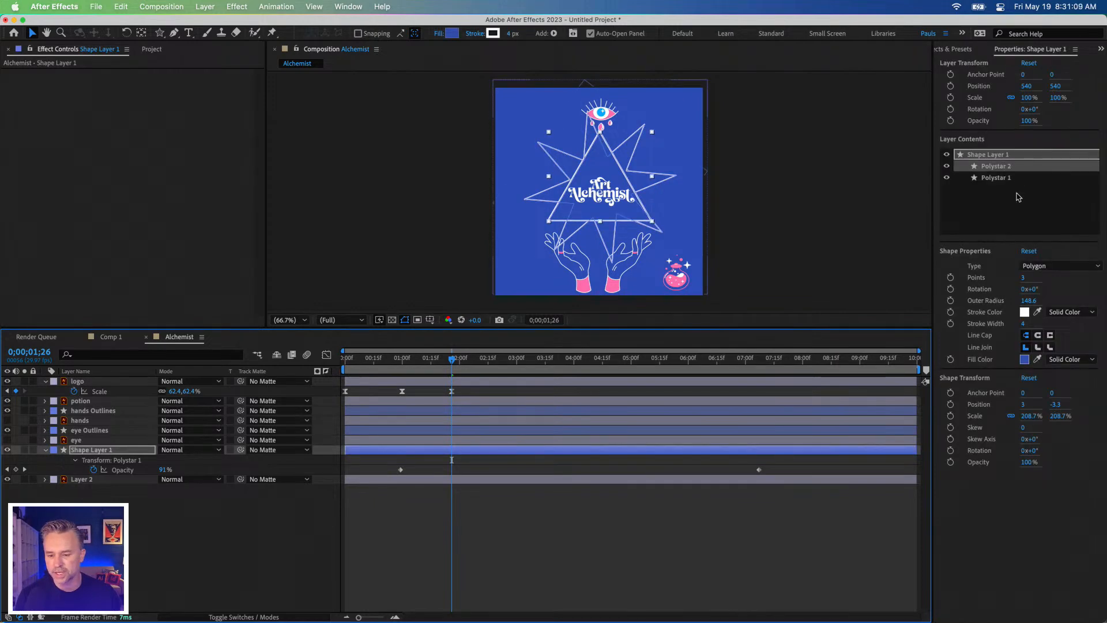
left_click(1020, 279)
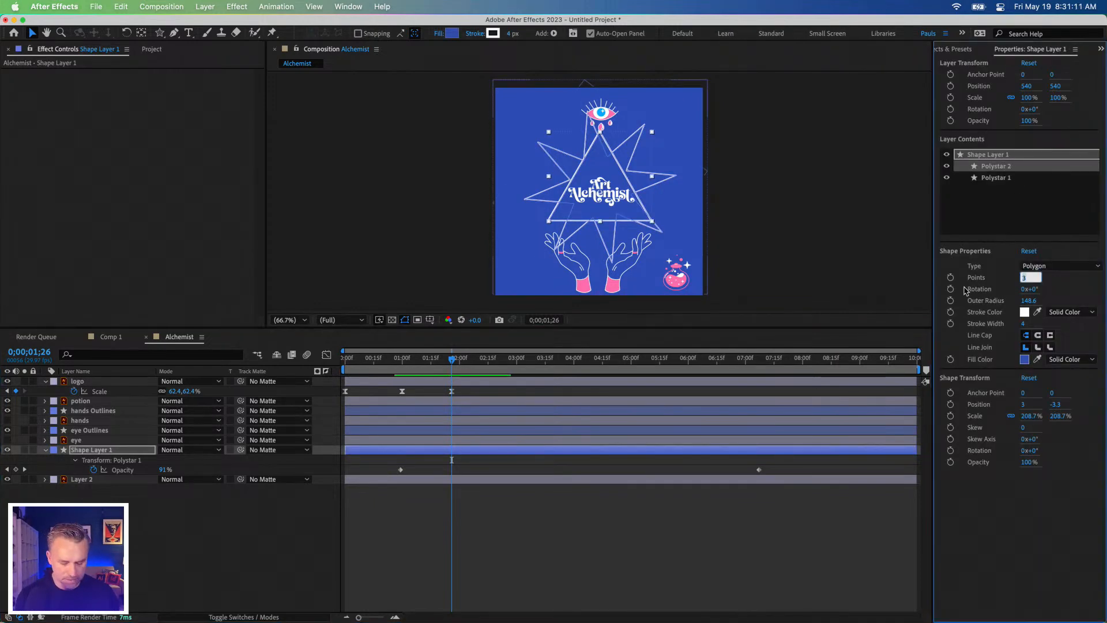
left_click(1000, 504)
left_click(1024, 324)
key("Return")
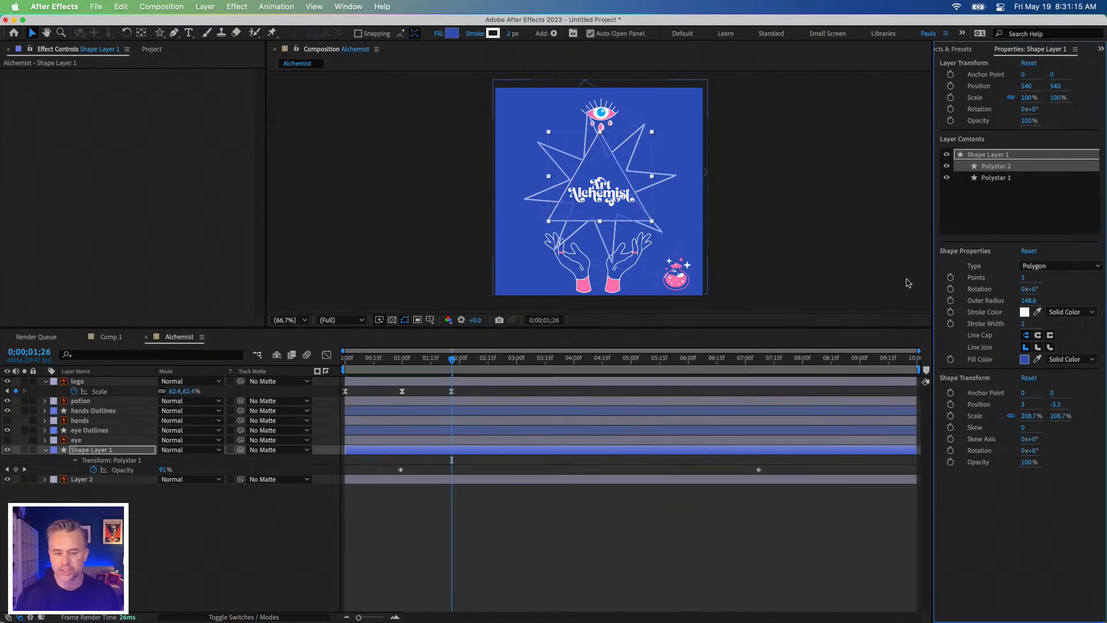
Step: Compare the outlines up close, then set the starburst's stroke width (Polystar 1) to 3 and deselect the layer
key("period")
key("period")
key("period")
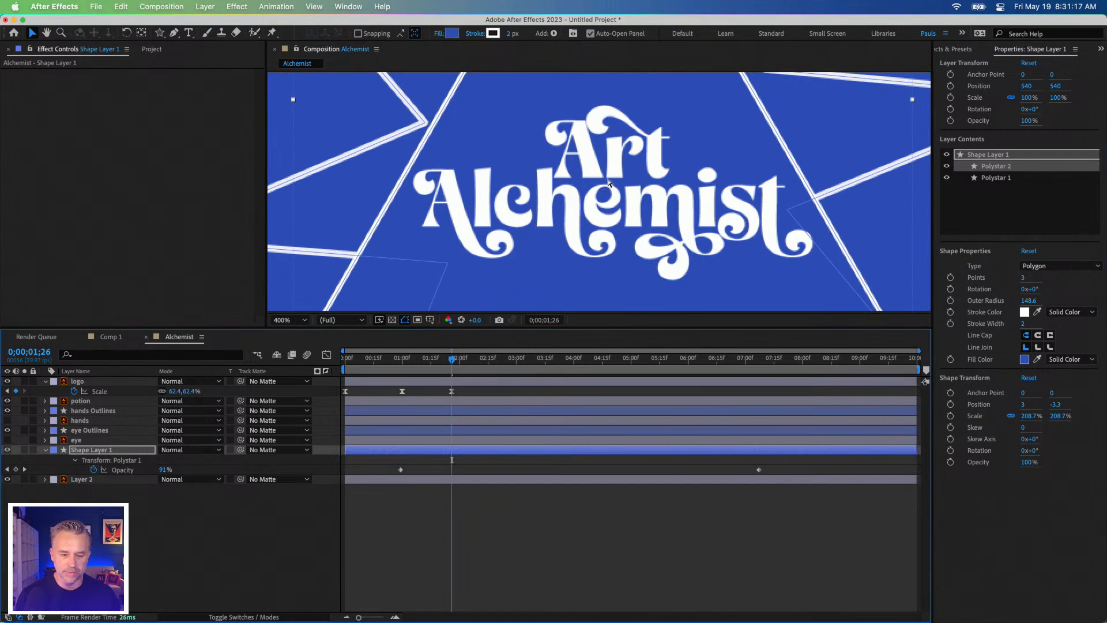
key("comma")
key("space")
left_click_drag(592, 267, 570, 196)
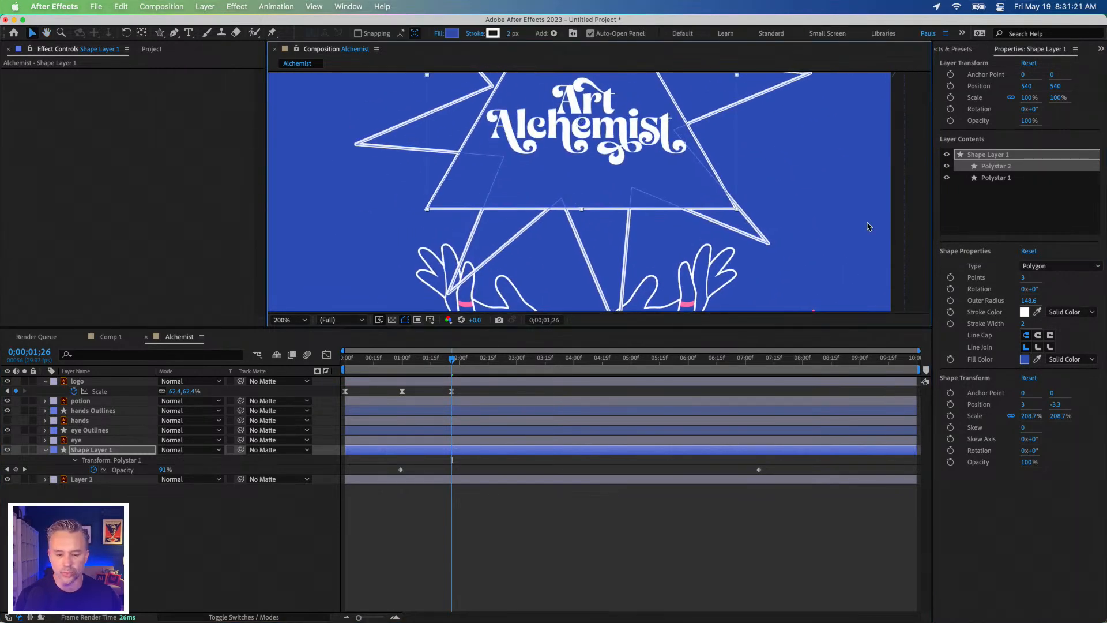
left_click(986, 178)
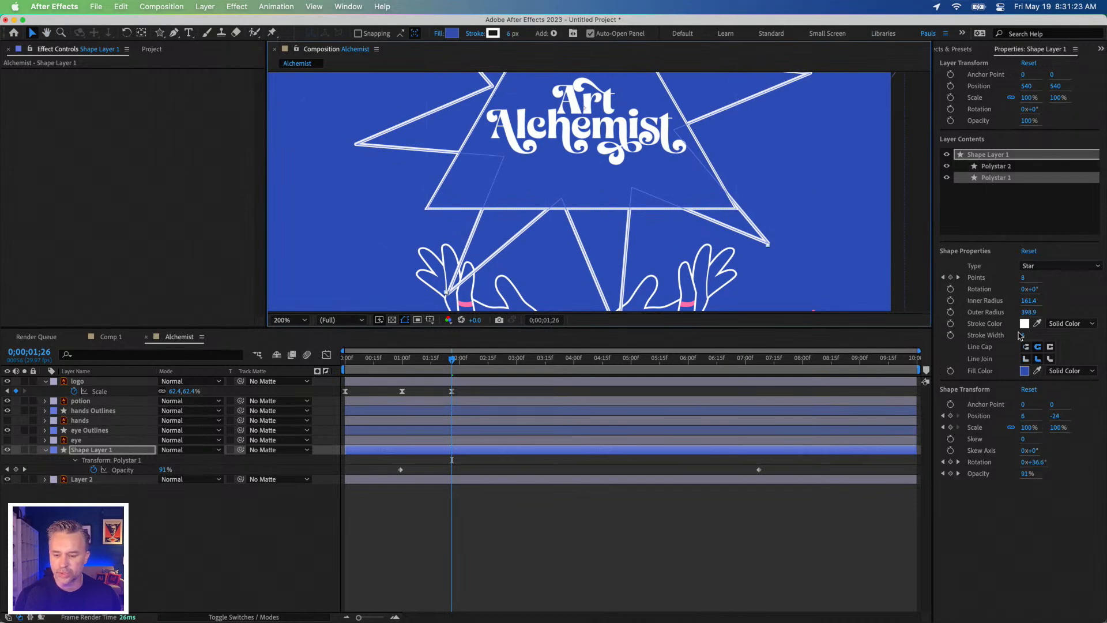
left_click(1023, 336)
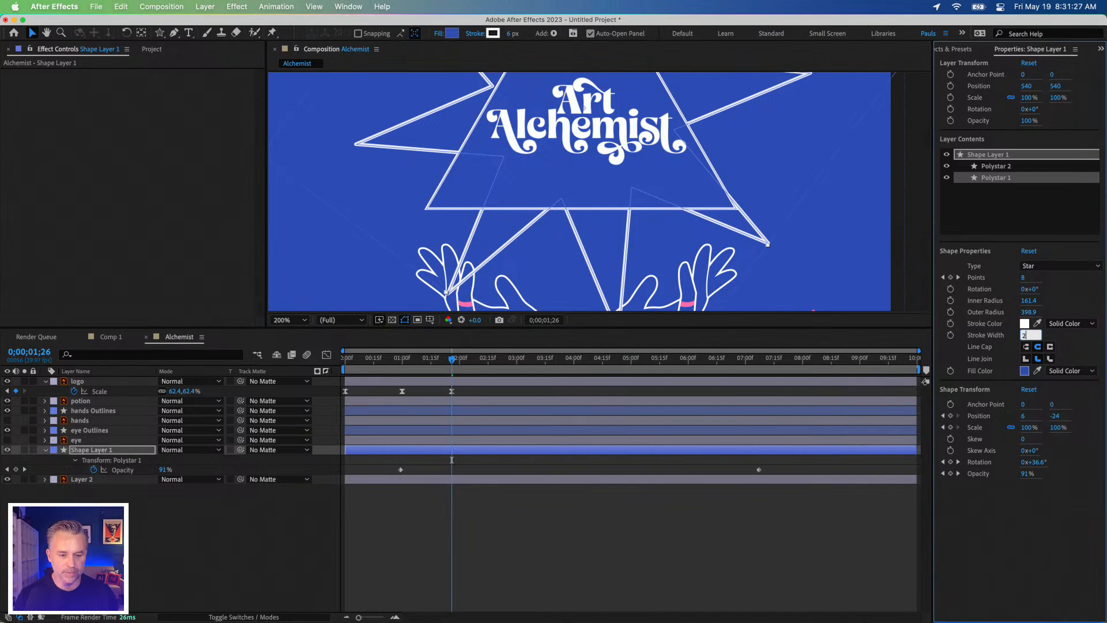
key("Return")
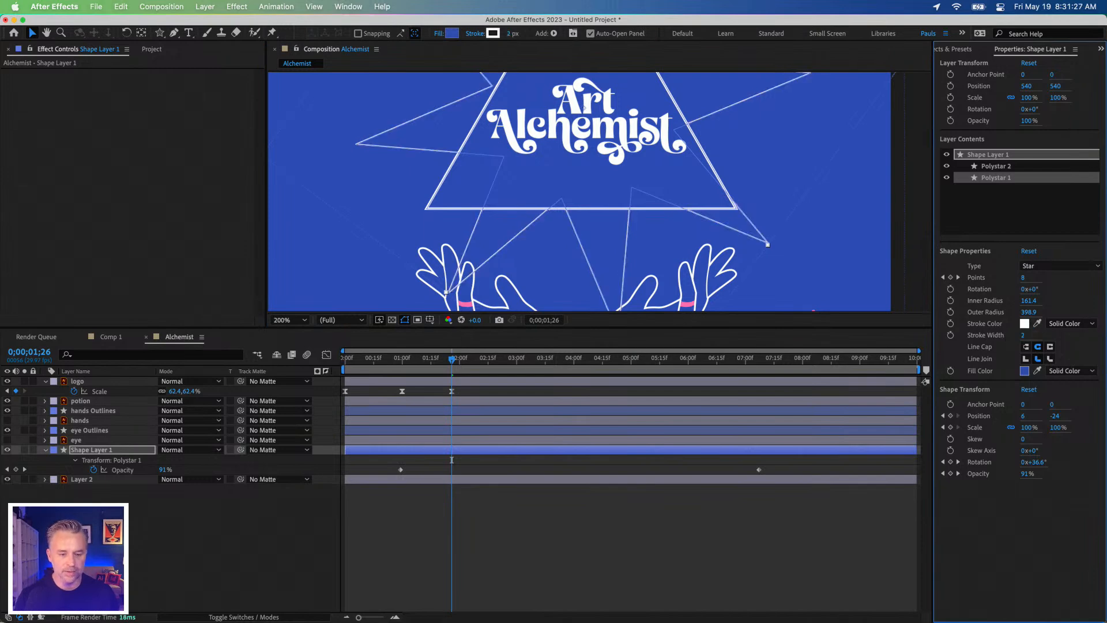
left_click(1024, 335)
key("Return")
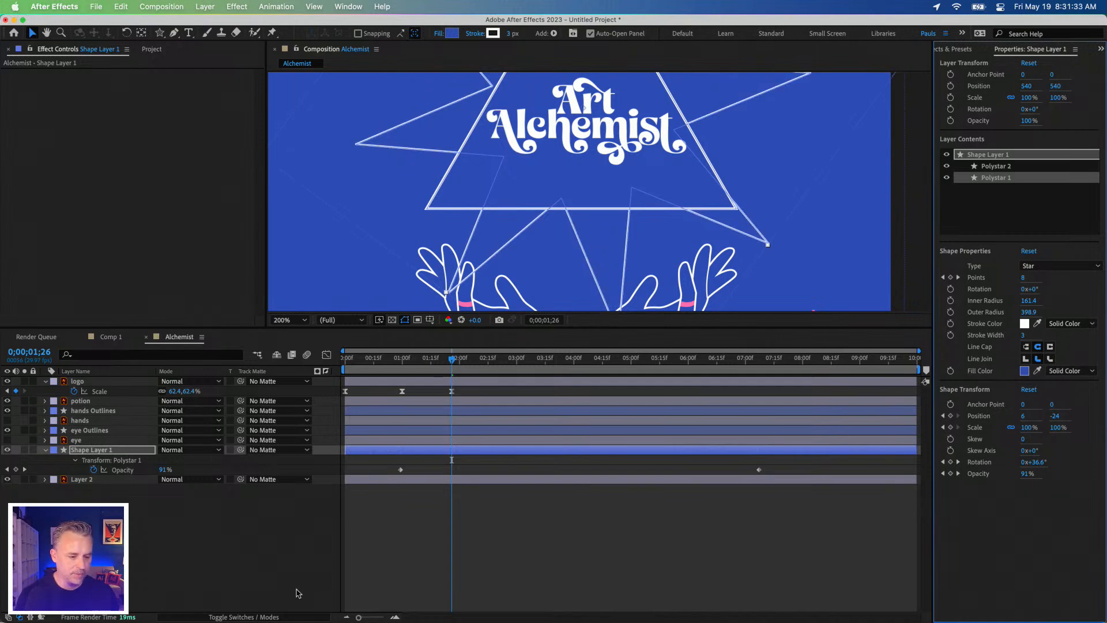
left_click(296, 594)
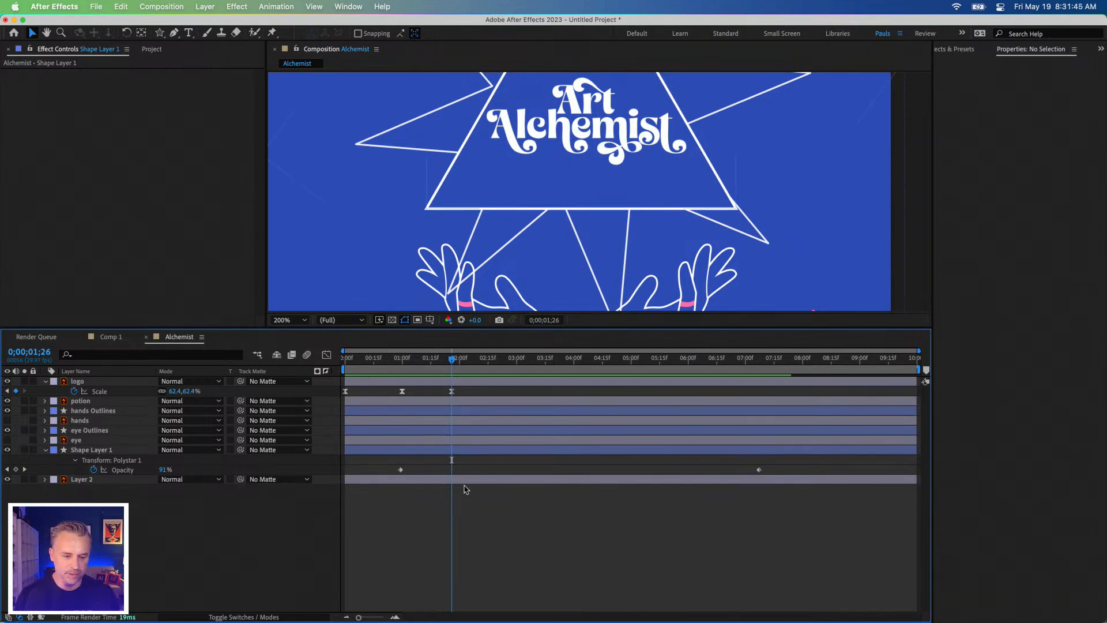
Step: Preview the animation from the first frame to check the logo's scale timing against the triangle
scroll(473, 150, "down", 1)
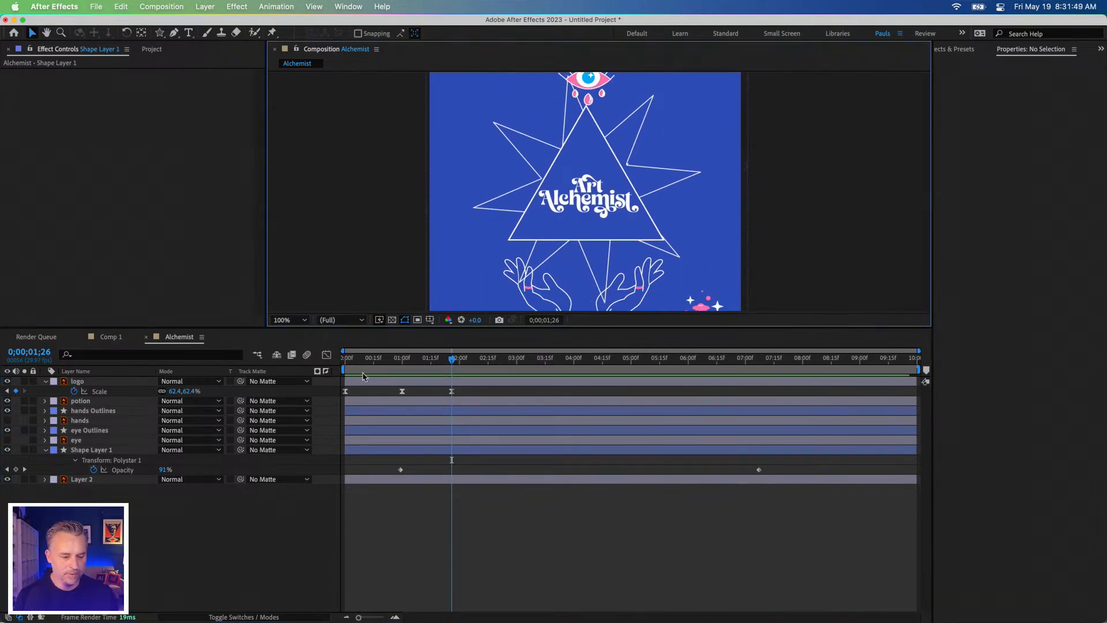
left_click_drag(377, 361, 265, 354)
key("space")
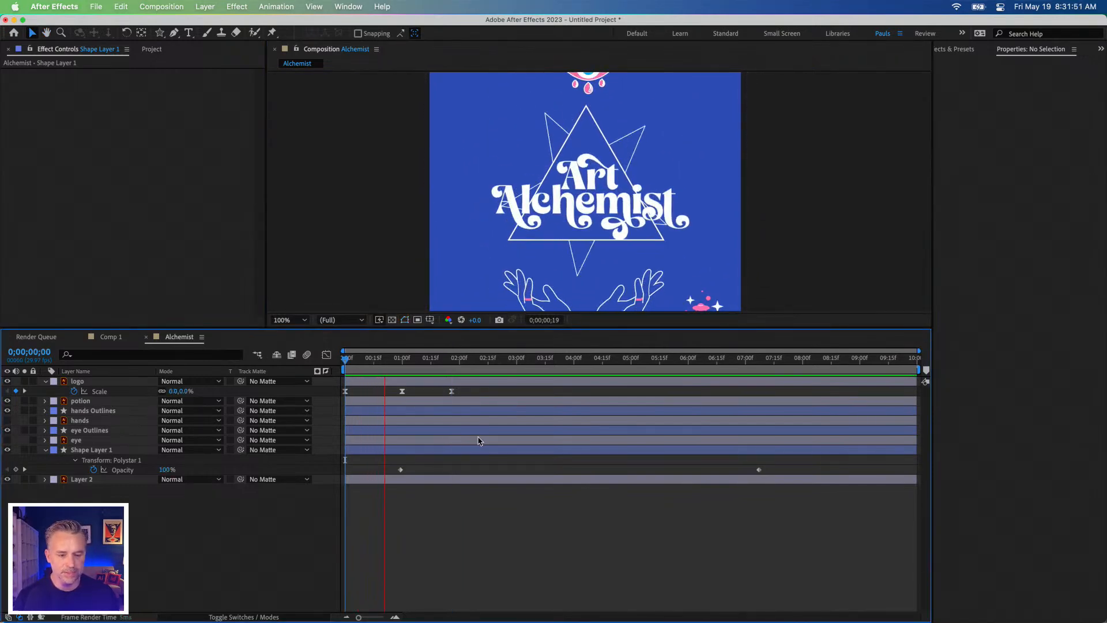
key("space")
Step: Move the logo's last scale keyframe to just before the 4-second mark and preview the slower scale-down
left_click_drag(451, 392, 566, 392)
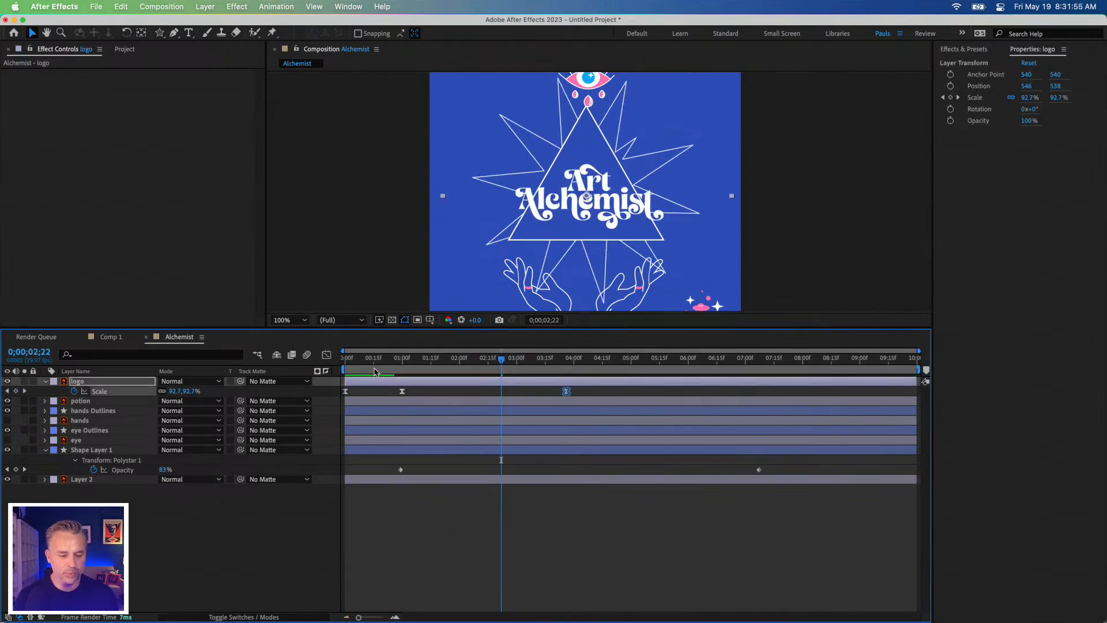
left_click(409, 358)
key("space")
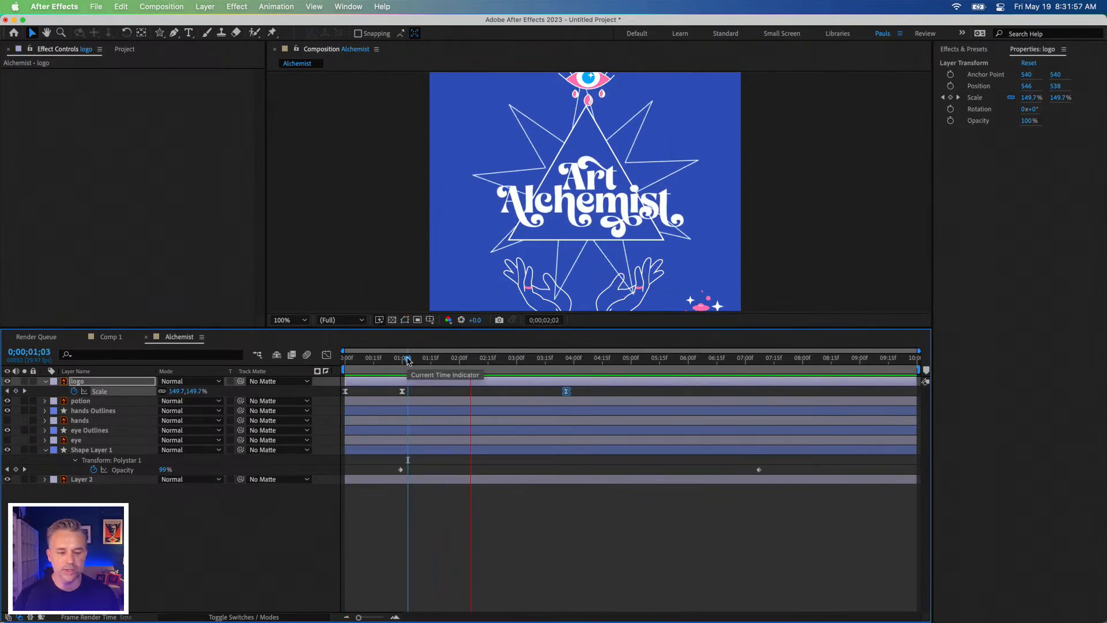
key("space")
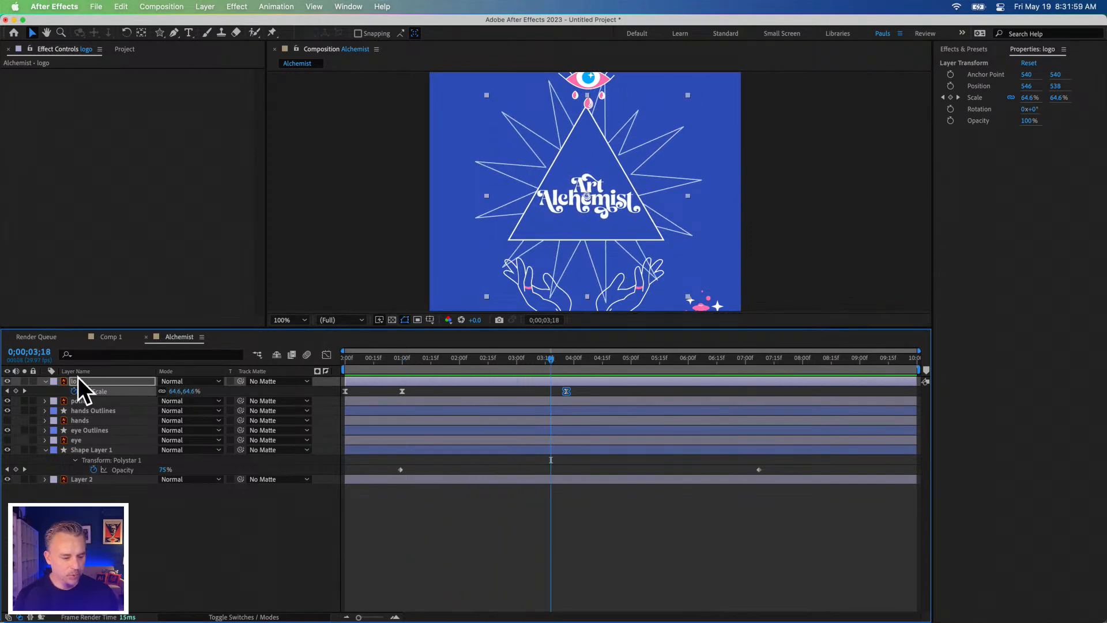
Step: Scale the potion layer to about 56.7% and place the potion inside the triangle above the logo, at about 314, 148
left_click(139, 401)
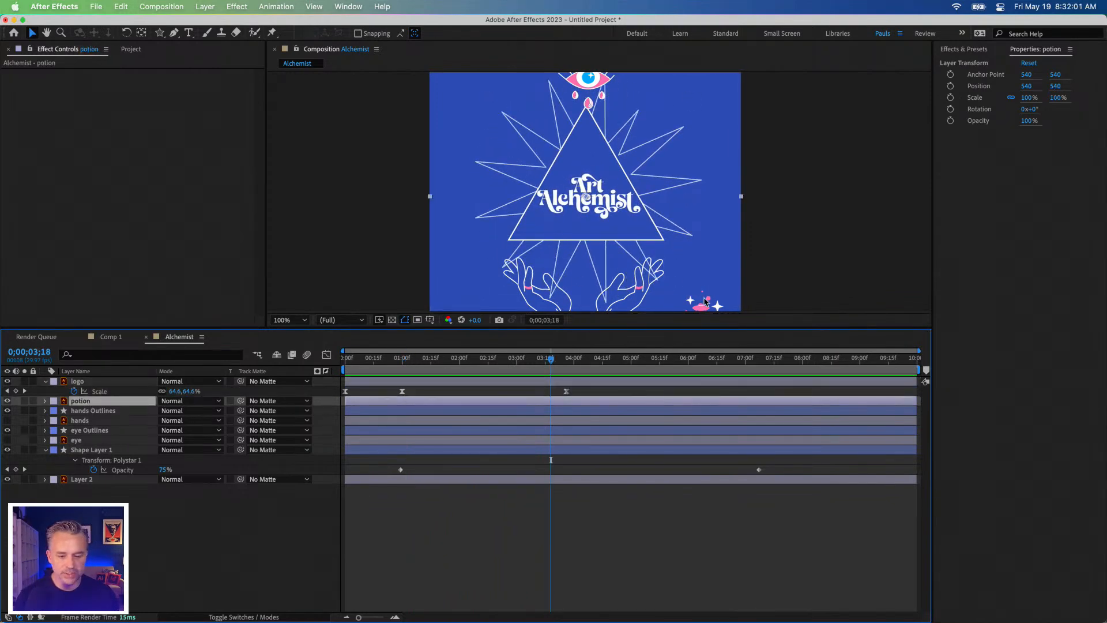
left_click_drag(702, 307, 587, 139)
left_click_drag(313, 184, 444, 121)
left_click_drag(542, 102, 589, 155)
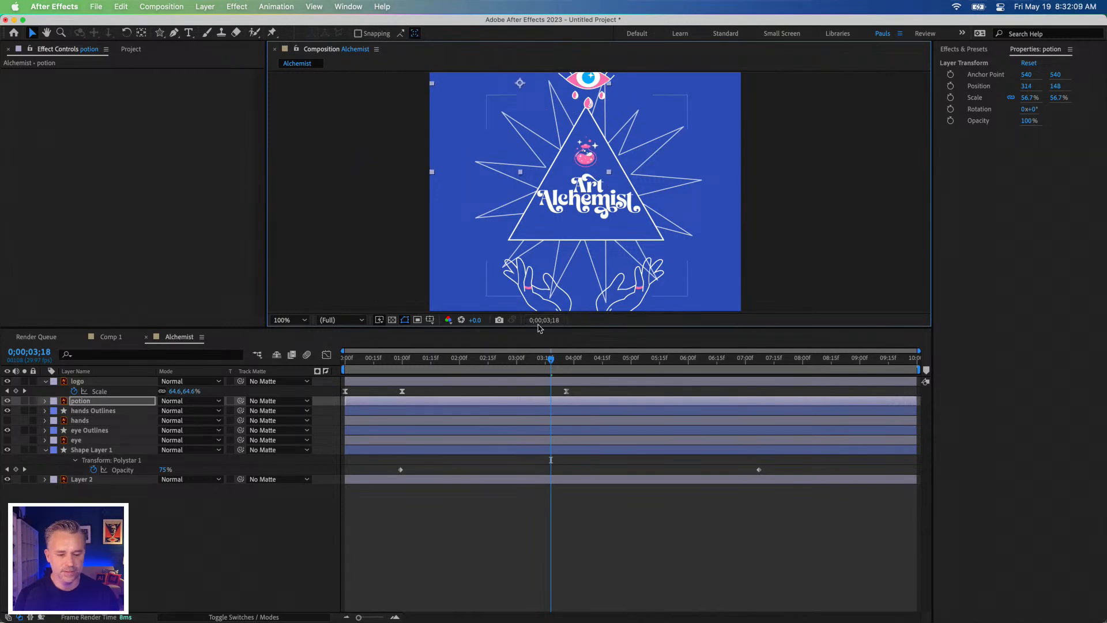
Step: Preview the animation from the first frame to see how the potion sits against the shrinking logo
left_click(240, 367)
key("Home")
key("space")
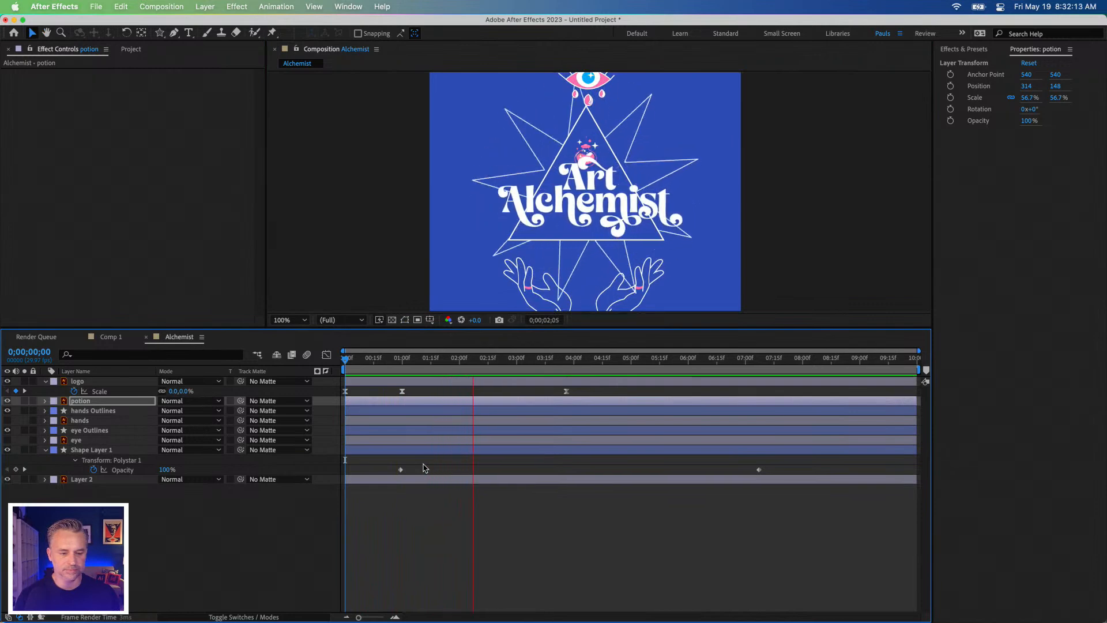
key("space")
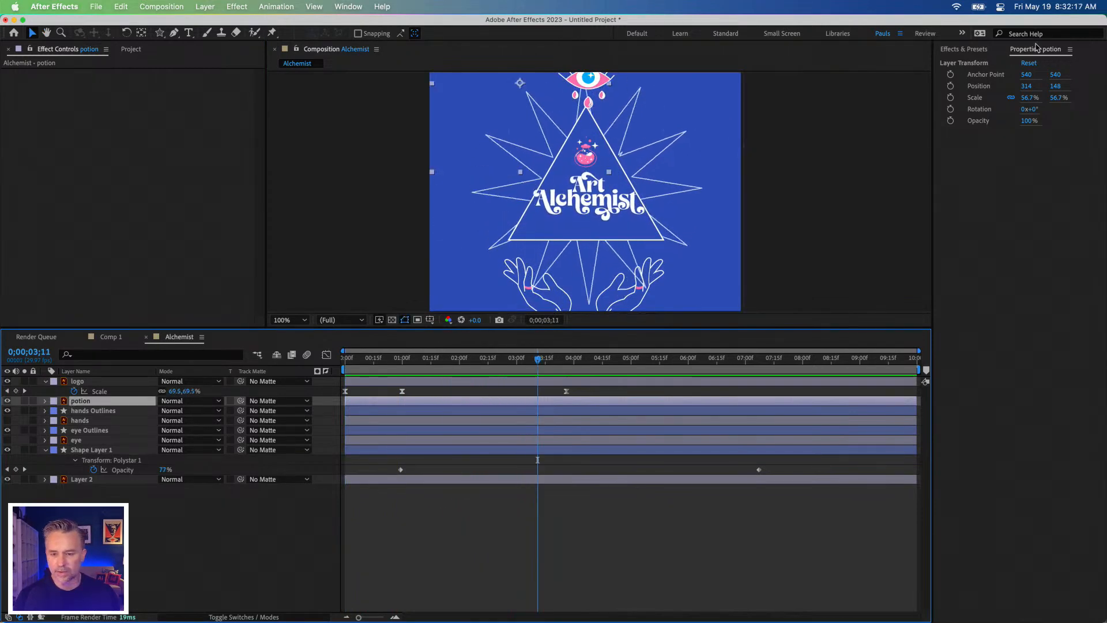
Step: Fade in the potion with opacity keyframes of 0% at 0;00;02;04 and 100% at 0;00;03;11, and preview the fade
left_click(950, 121)
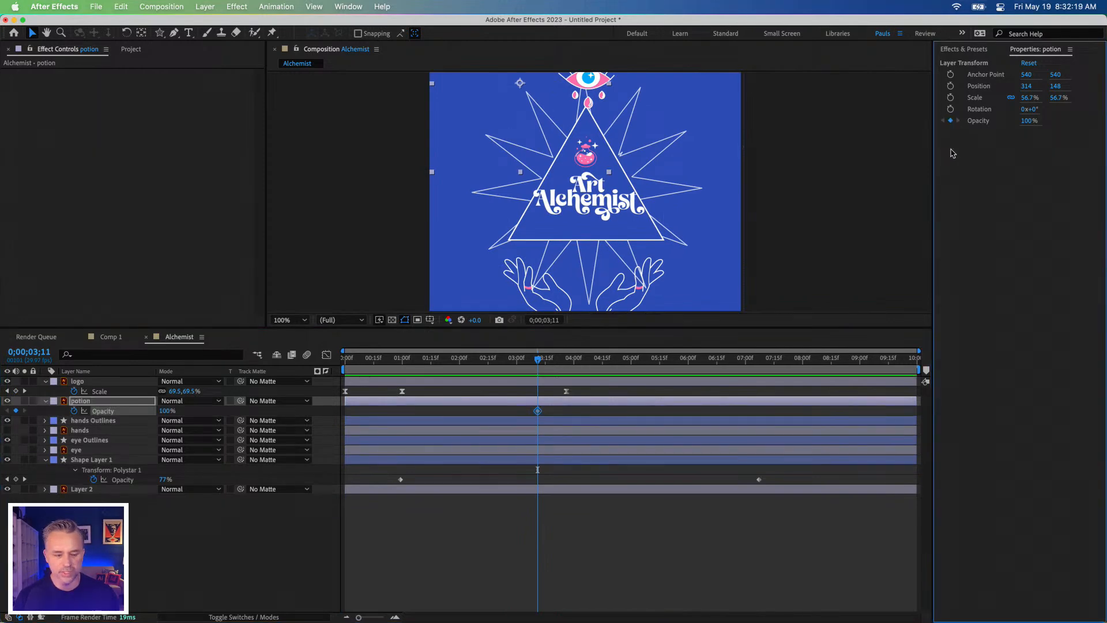
left_click(467, 357)
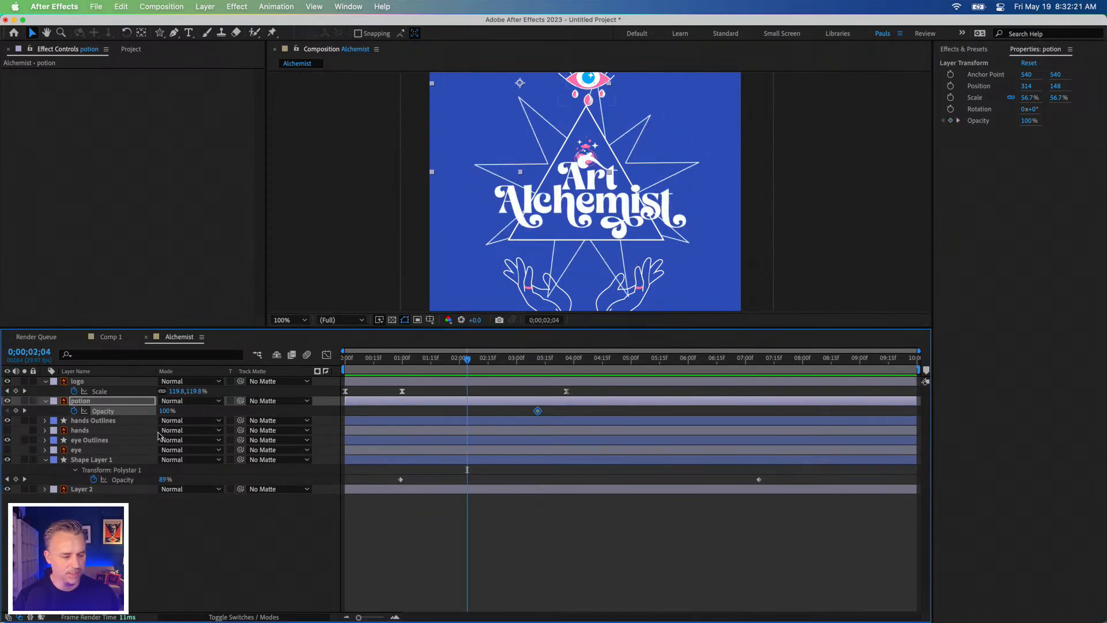
left_click_drag(1026, 122, 467, 142)
key("space")
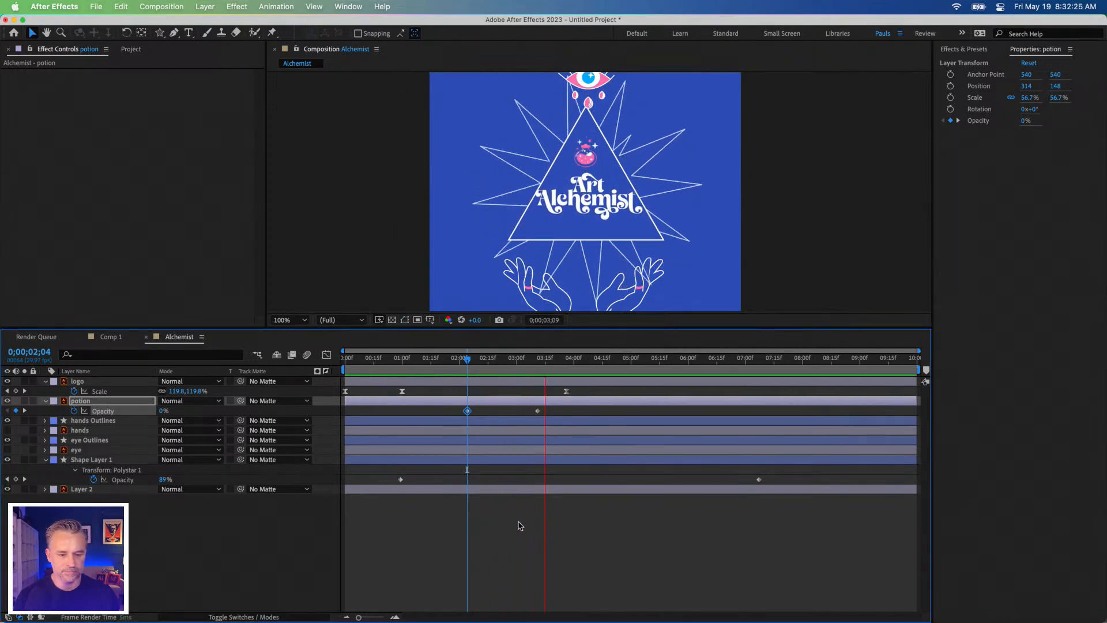
key("space")
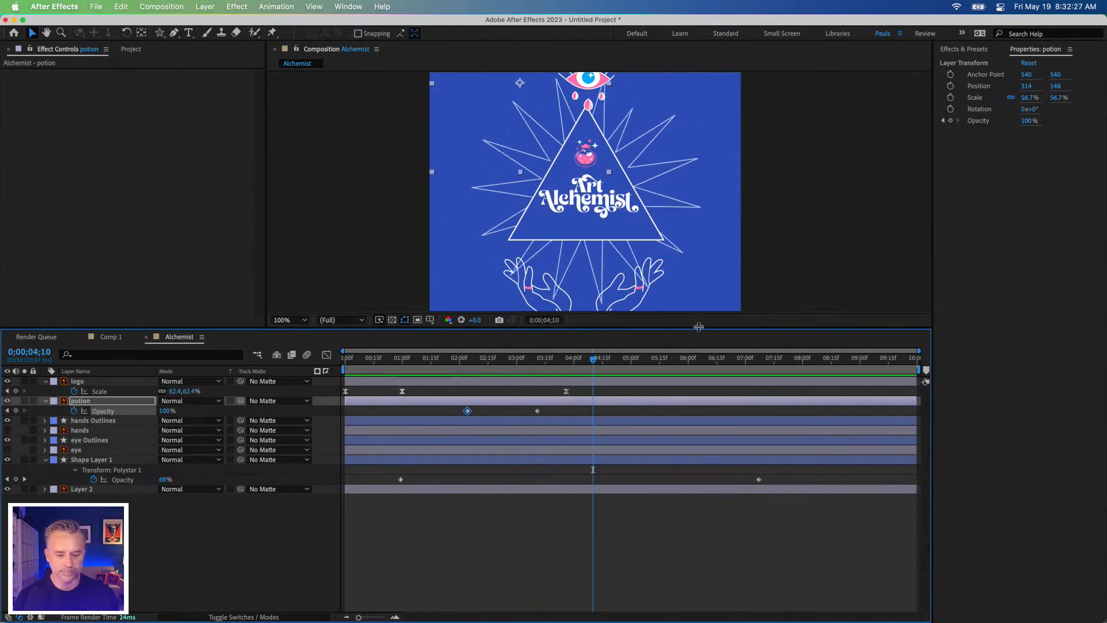
Step: Enlarge the composition viewer to show the full artwork and replay the animation from the first frame
left_click_drag(697, 328, 698, 422)
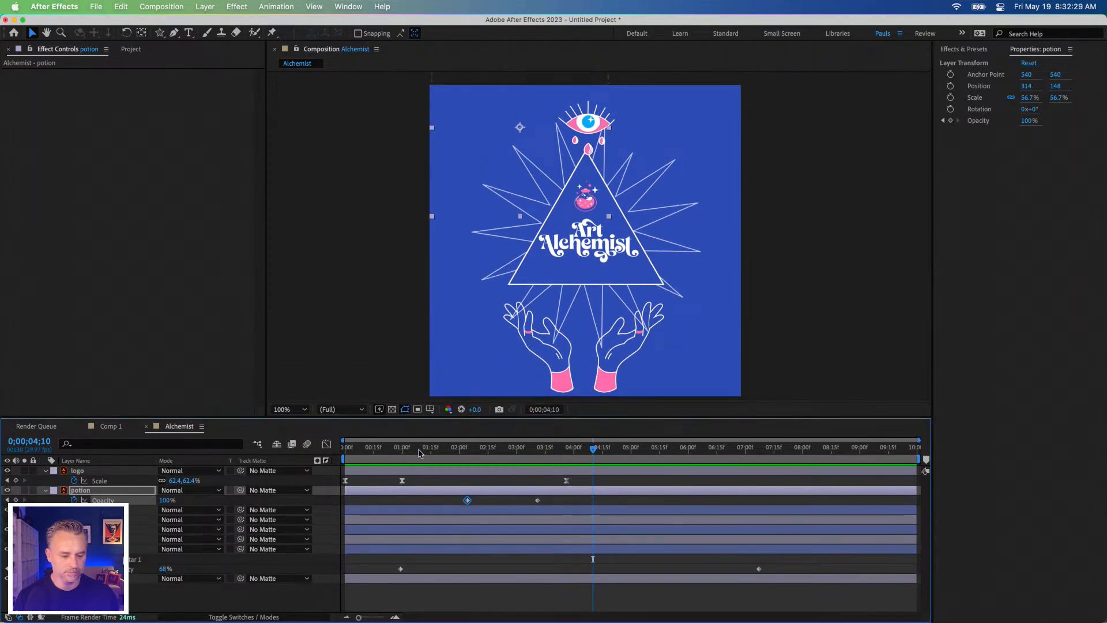
key("Home")
key("space")
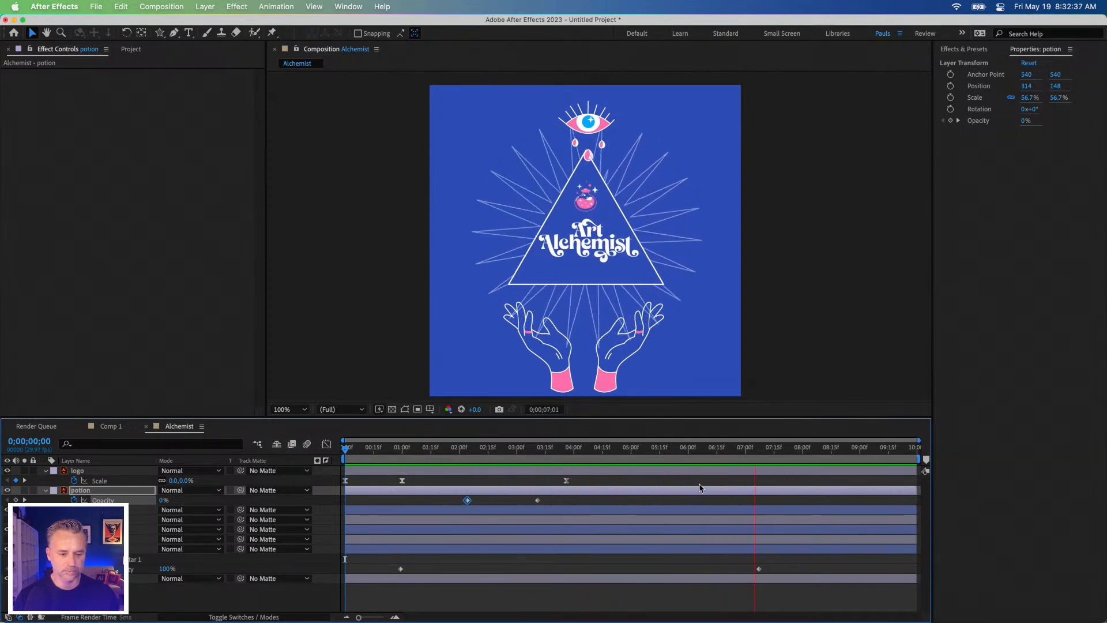
key("space")
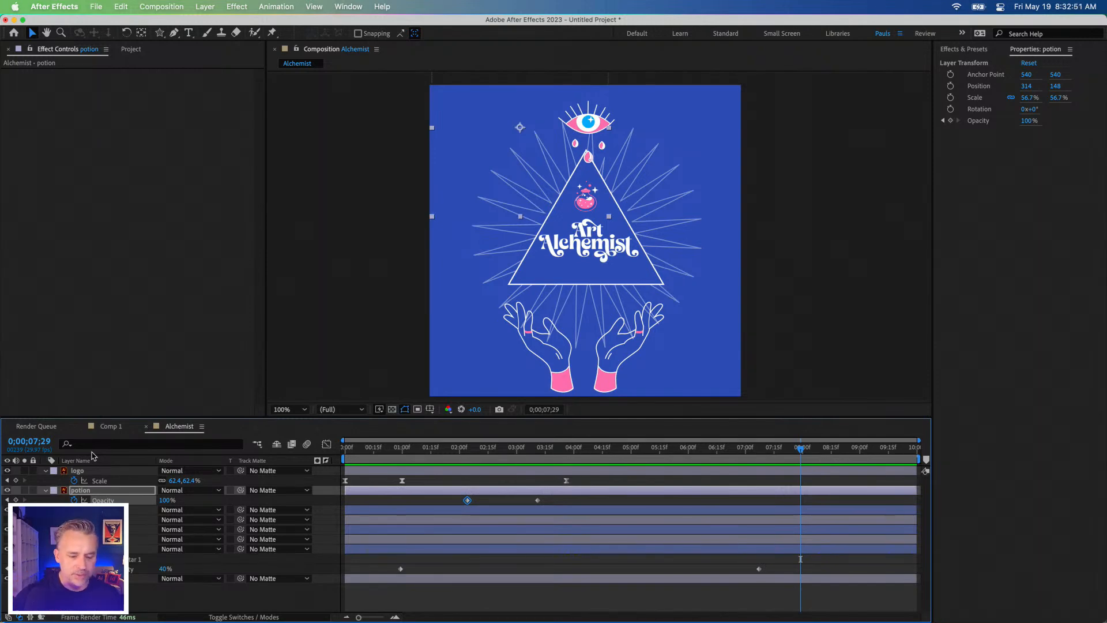
left_click(536, 451)
left_click_drag(536, 454, 291, 452)
key("space")
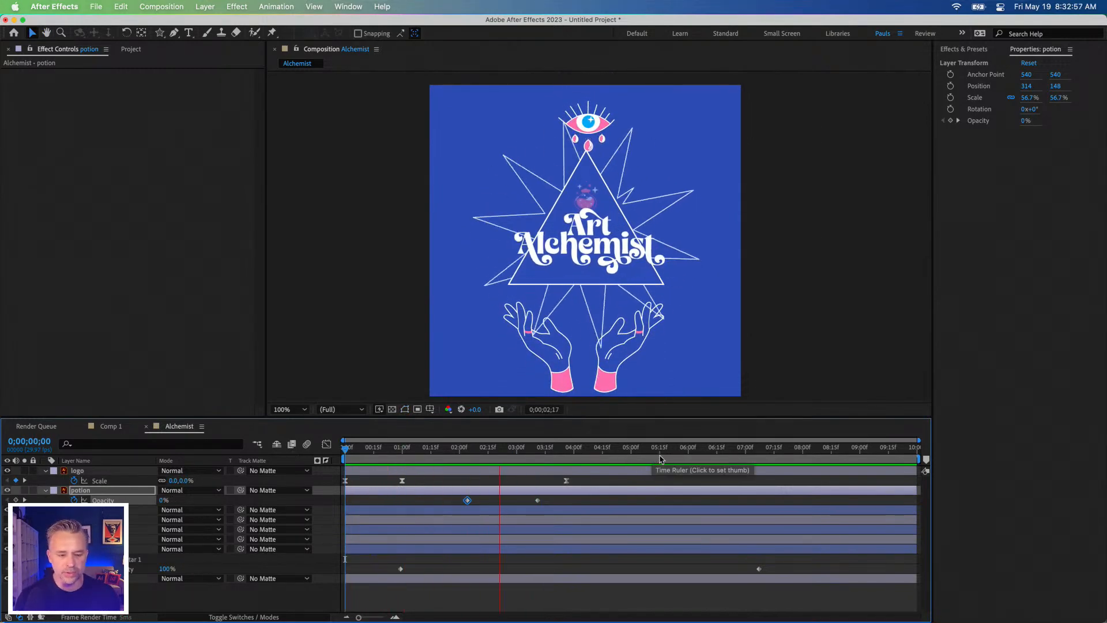
key("space")
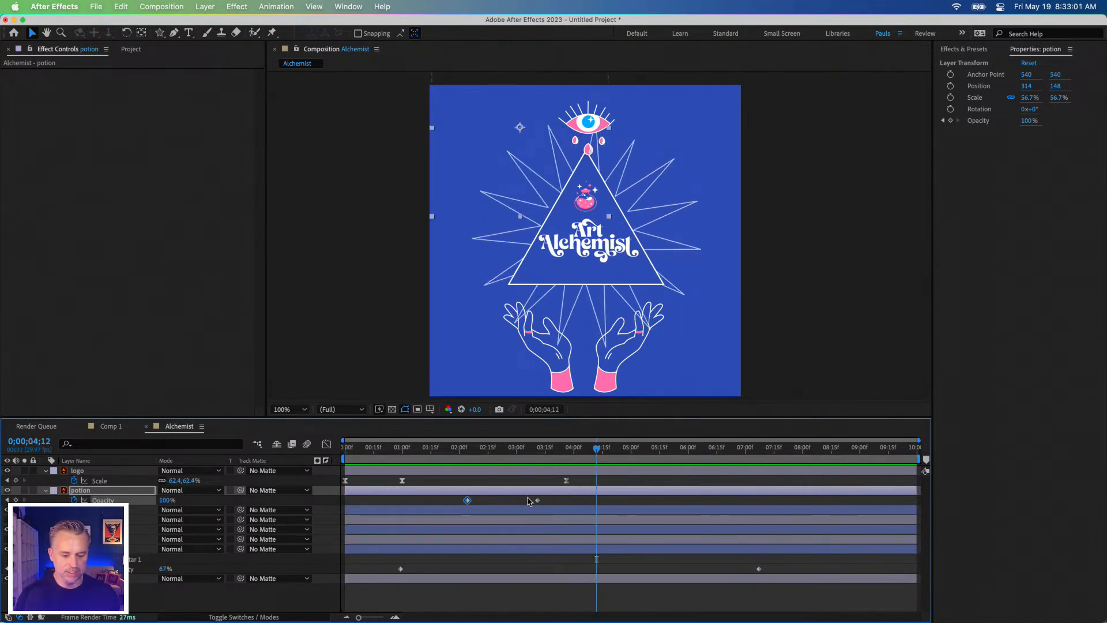
Step: Save the project to the Desktop as ArtAlchemist.aep
key("super+s")
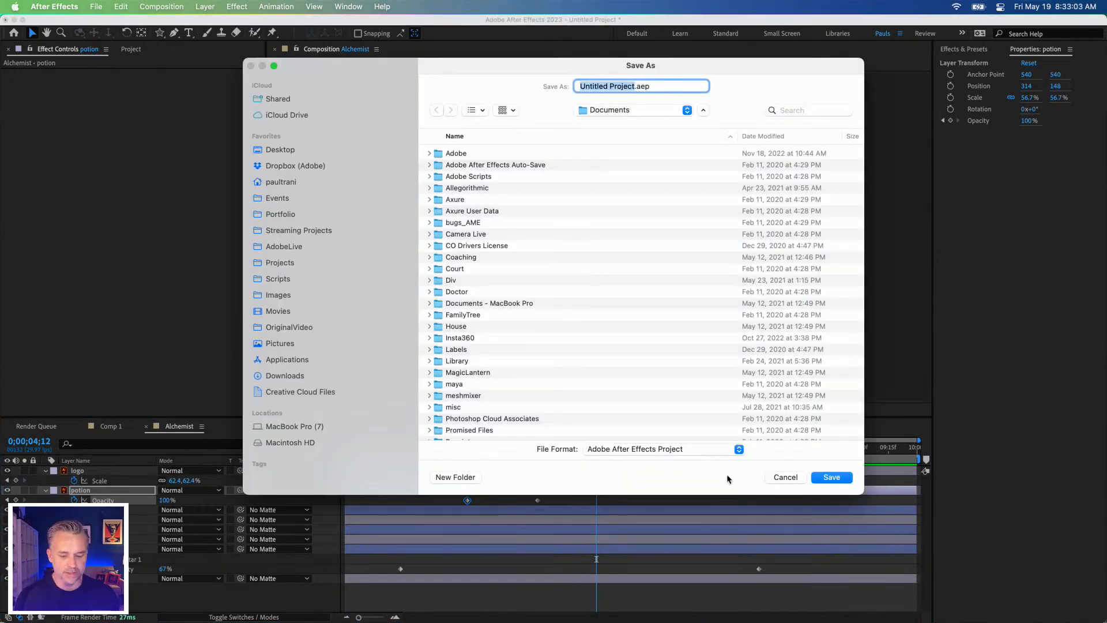
left_click(289, 152)
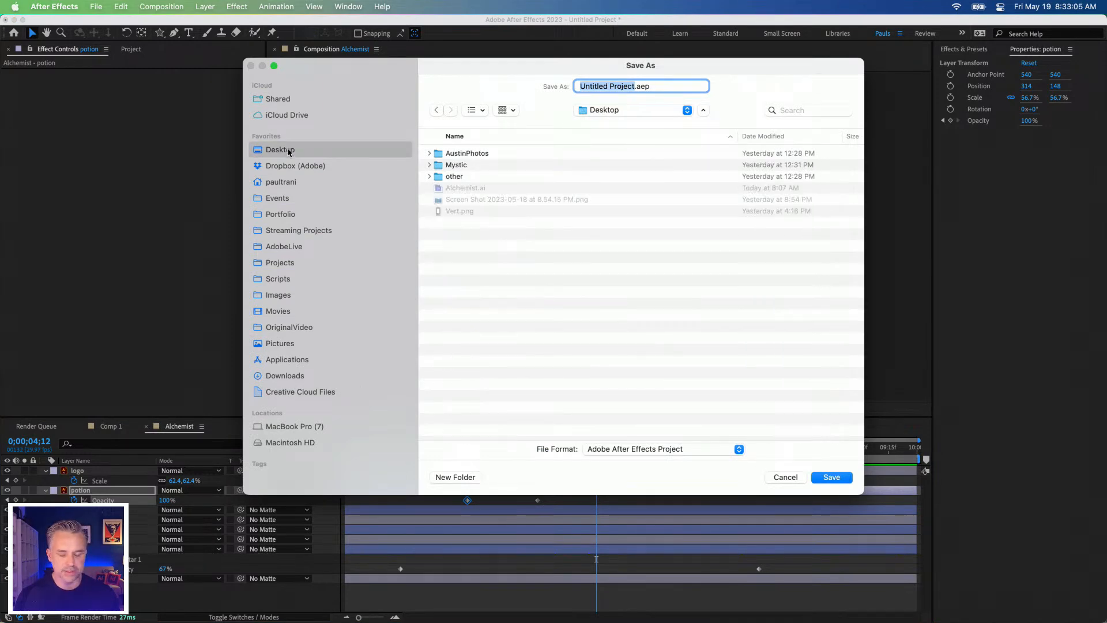
type("Al")
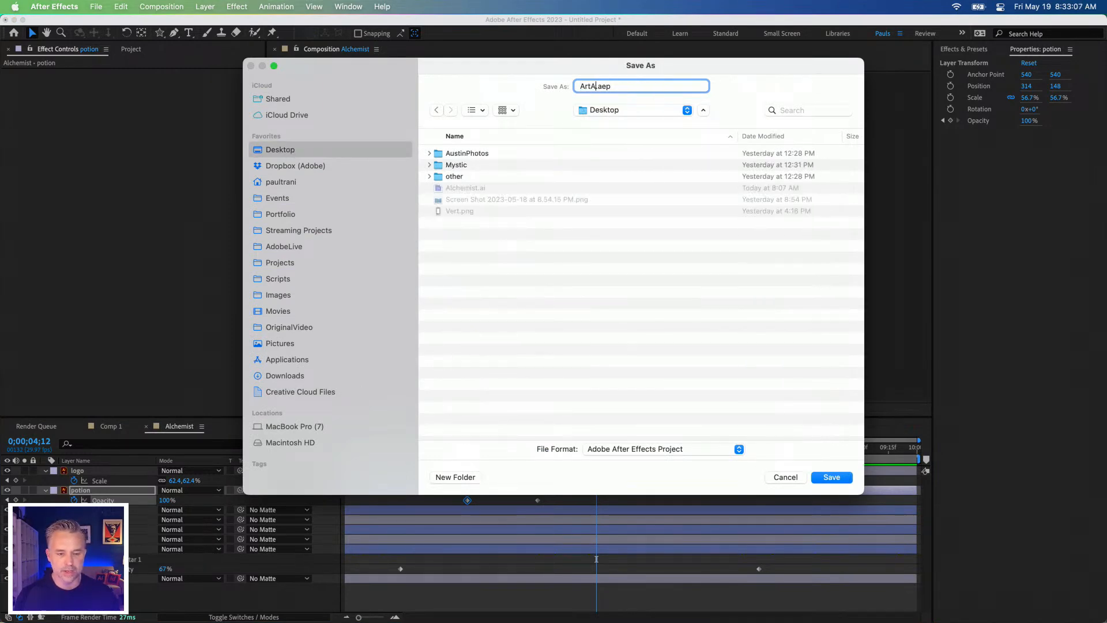
key("BackSpace")
key("BackSpace")
key("BackSpace")
type("chemist")
key("Return")
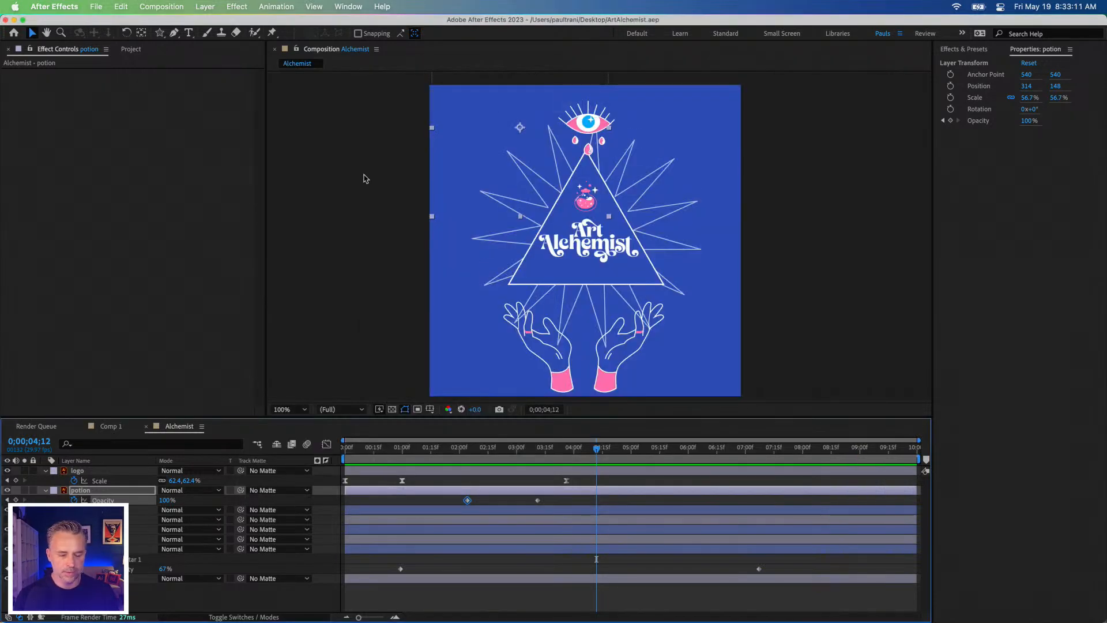
Step: Duplicate the Alchemist composition in the project and open the copy
left_click_drag(580, 449, 668, 457)
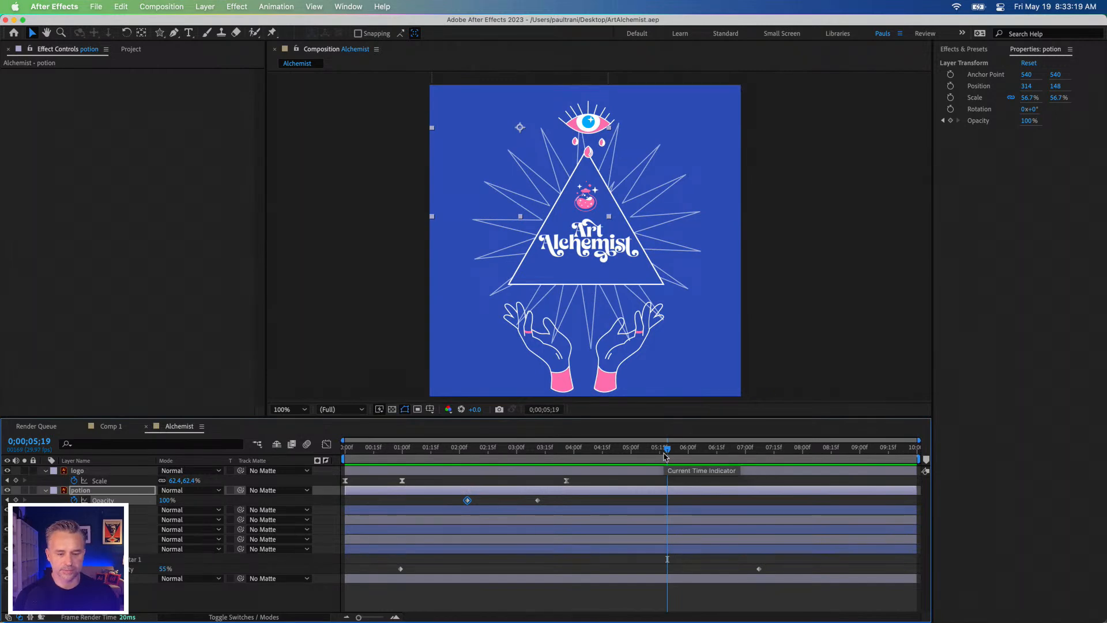
left_click(99, 184)
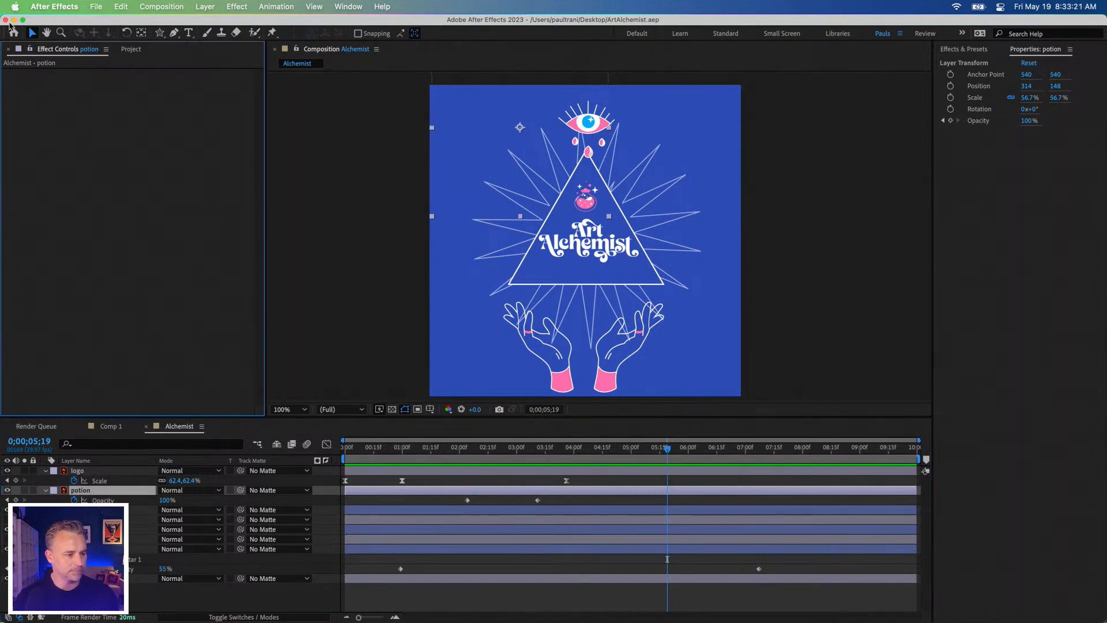
left_click(131, 51)
left_click(22, 154)
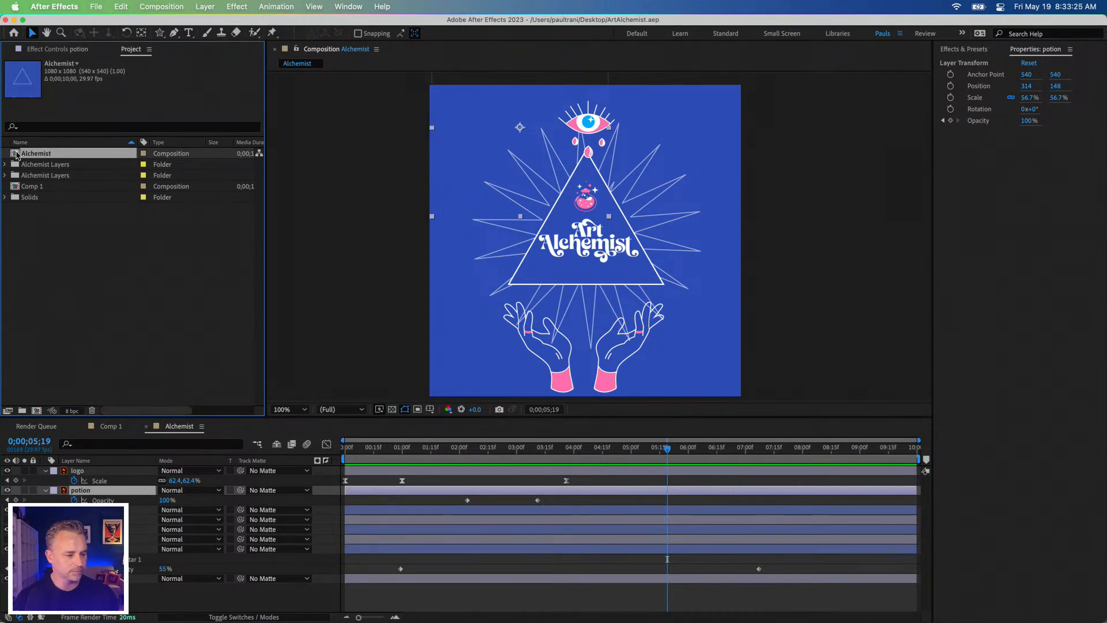
right_click(16, 154)
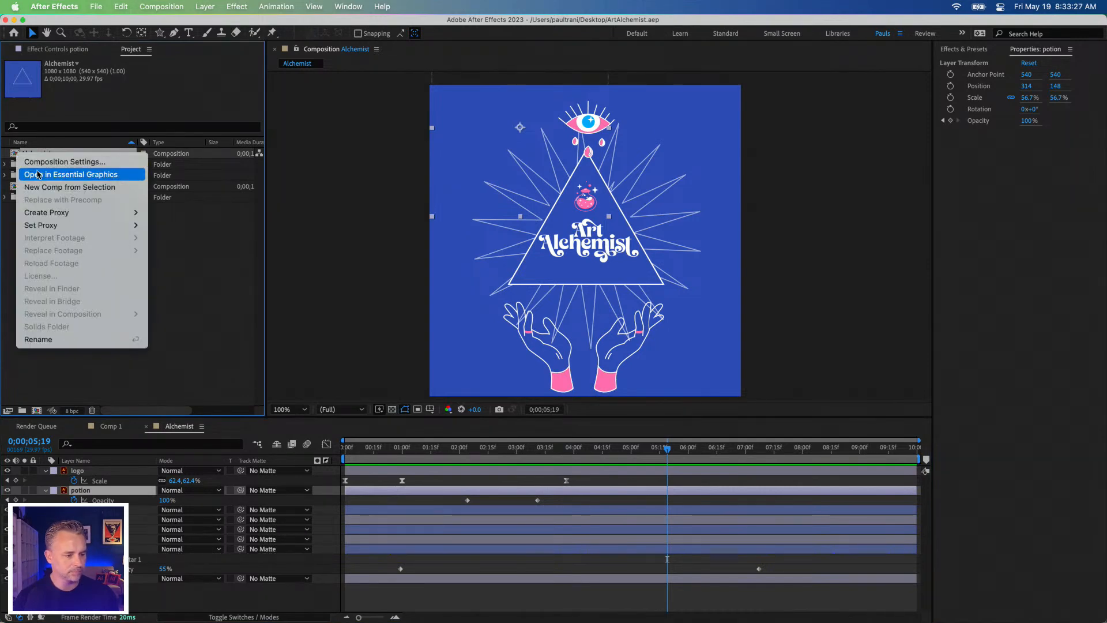
left_click(23, 173)
key("super+d")
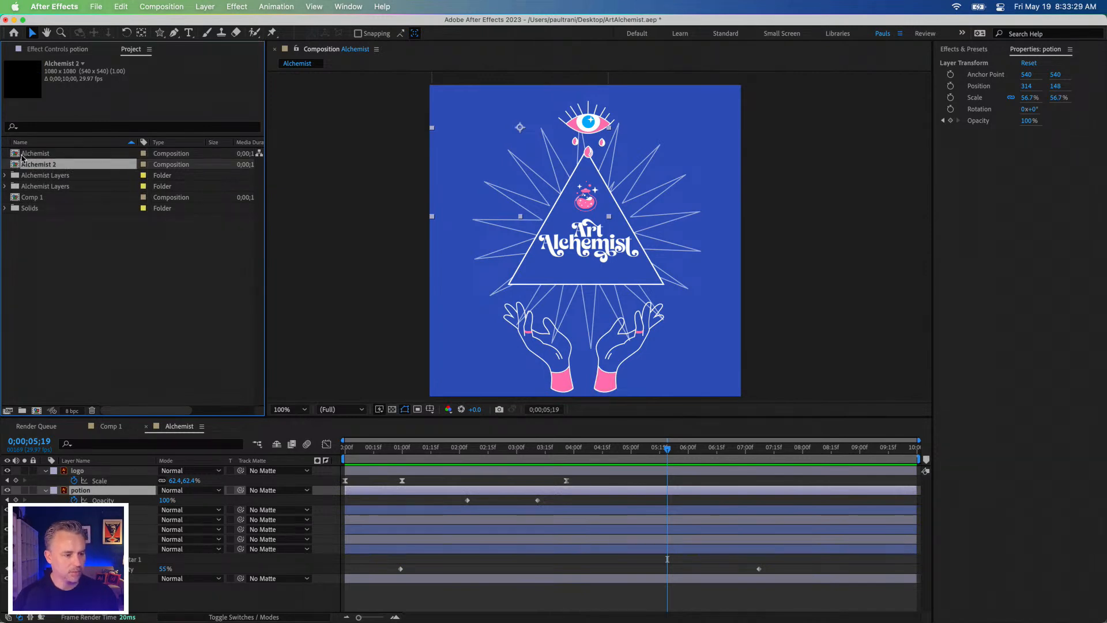
double_click(12, 165)
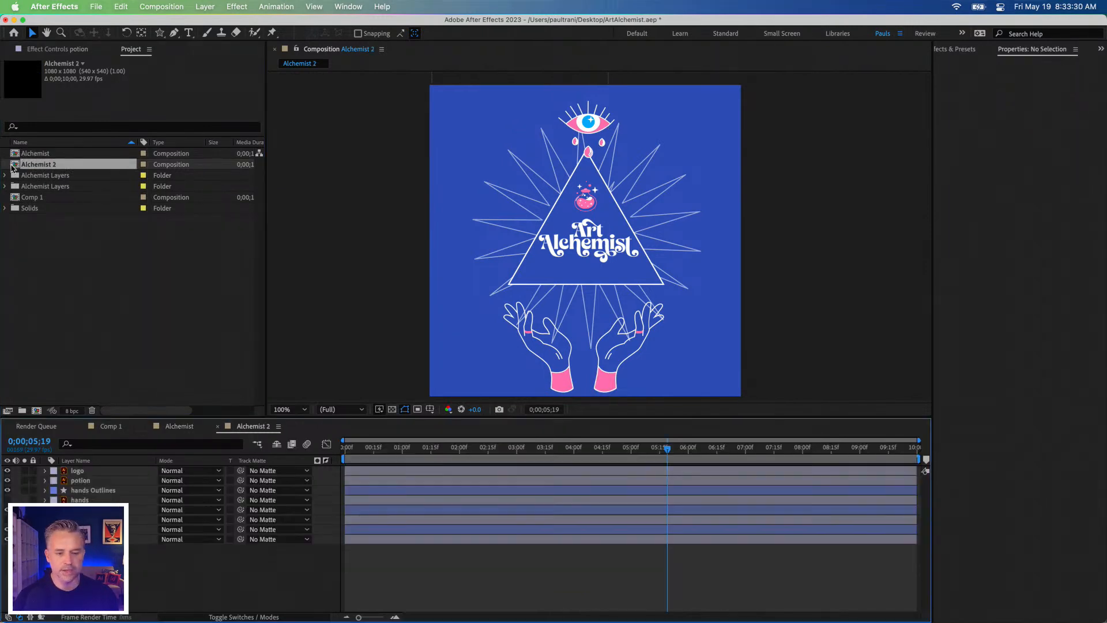
Step: Delete the logo and potion layers from the duplicated composition
left_click(79, 472)
left_click(82, 481)
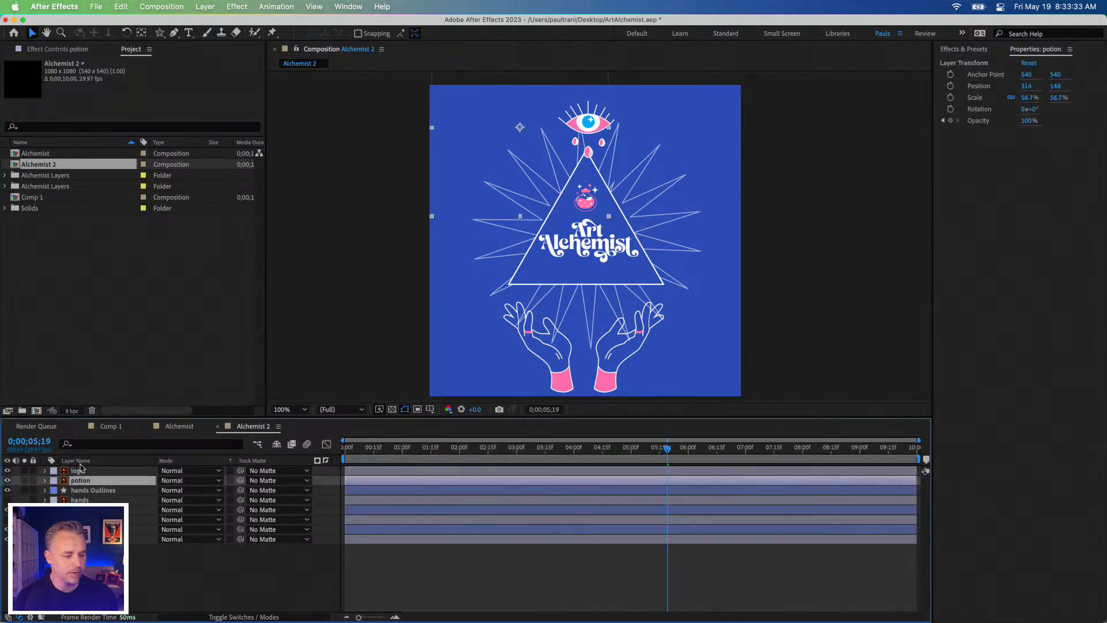
left_click(78, 471)
key("Delete")
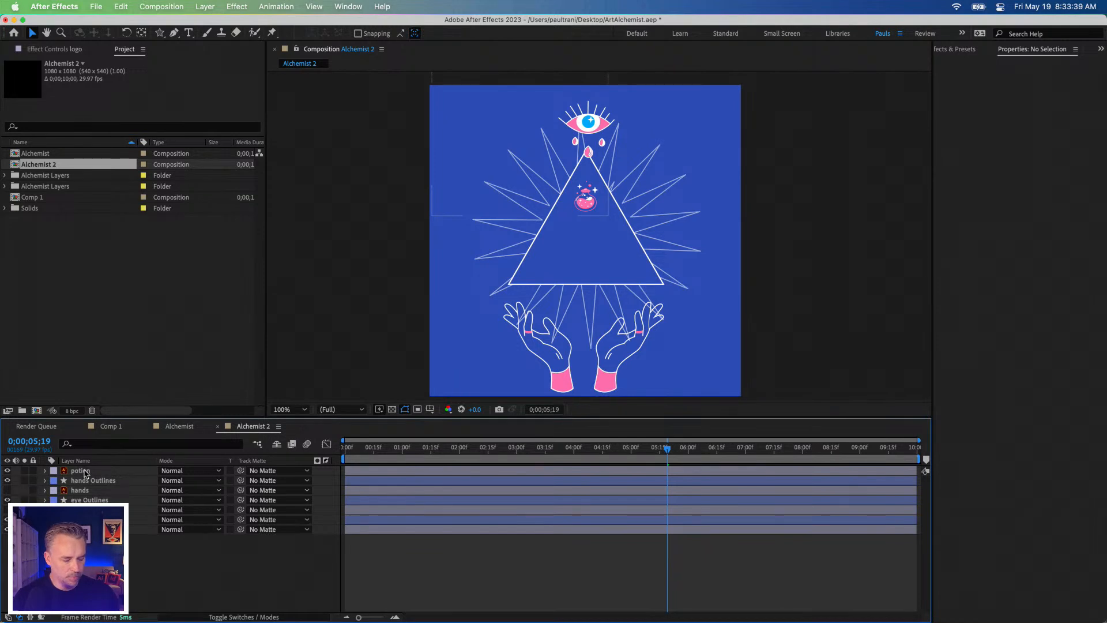
left_click(84, 472)
key("Delete")
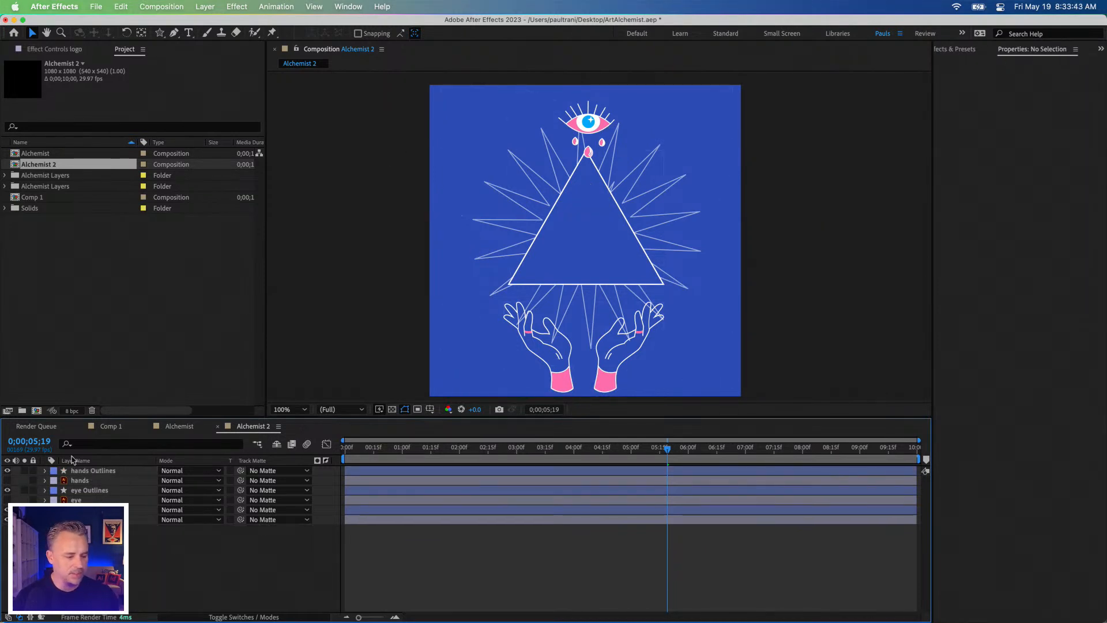
Step: Add a "Keep It" text layer at the first frame and move it over the triangle's upper part, at about 428, 436
key("Home")
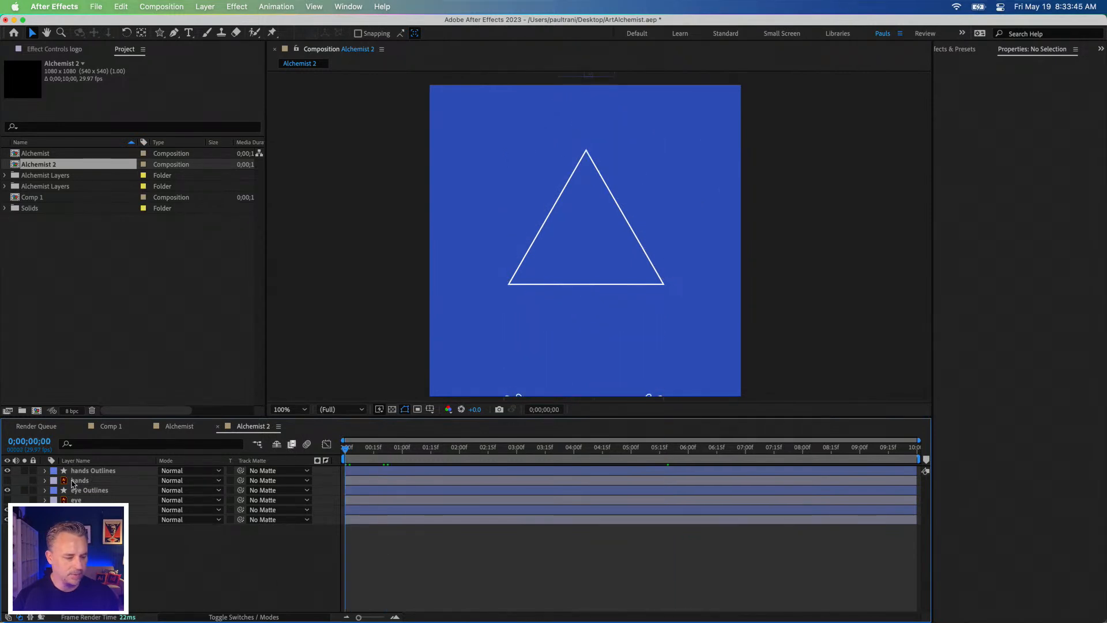
left_click(75, 471)
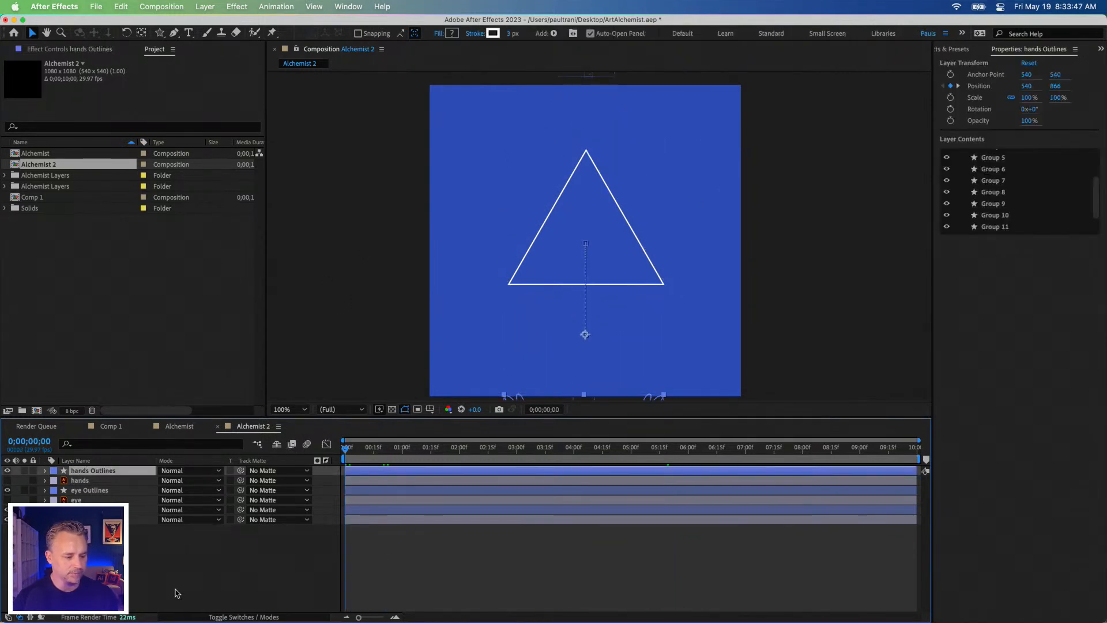
left_click(177, 592)
left_click(187, 30)
left_click(467, 172)
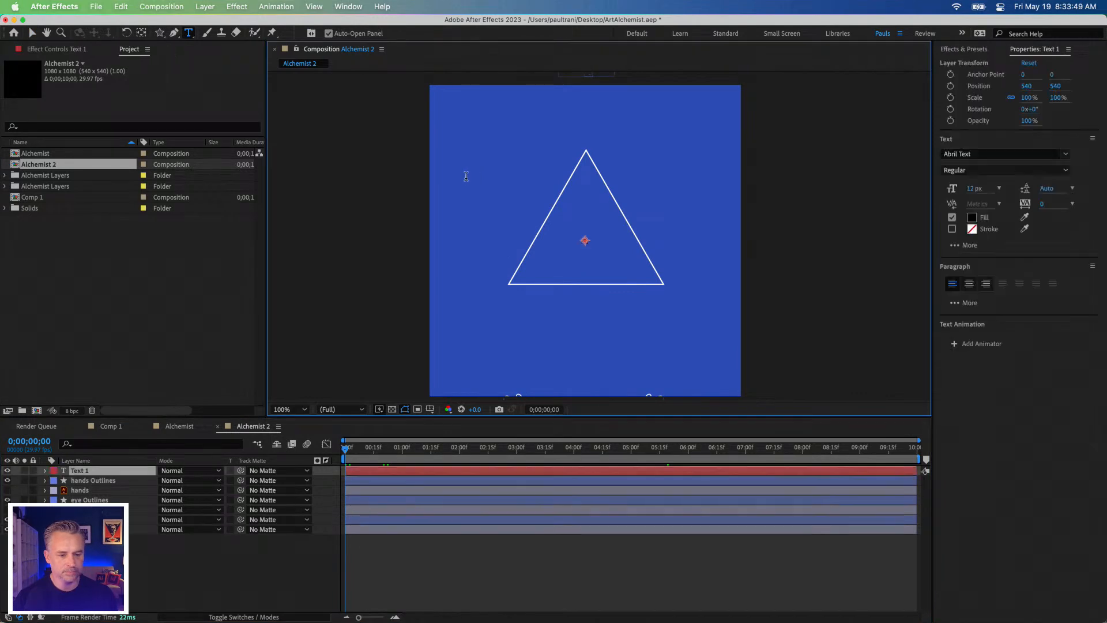
type("Keep It Su")
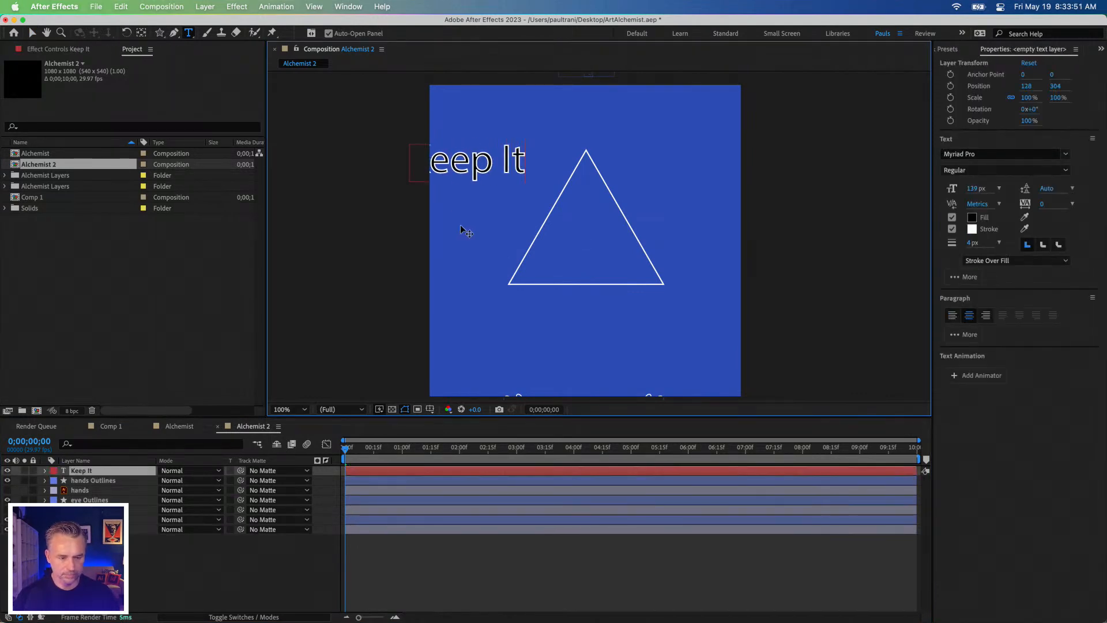
key("BackSpace")
key("BackSpace")
key("BackSpace")
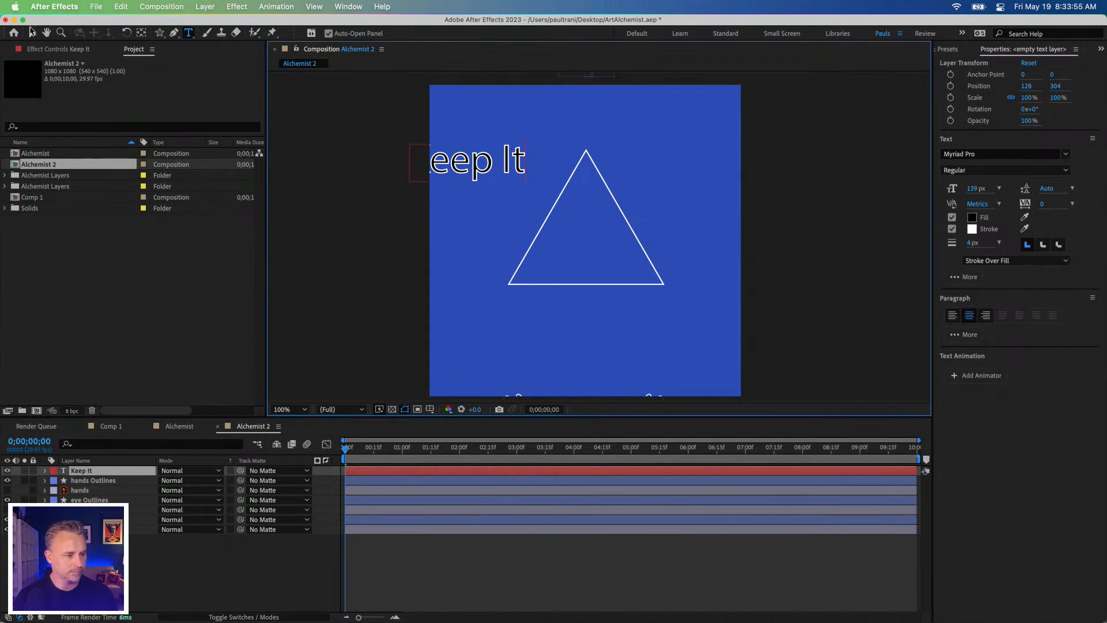
left_click(32, 32)
left_click_drag(448, 164, 535, 202)
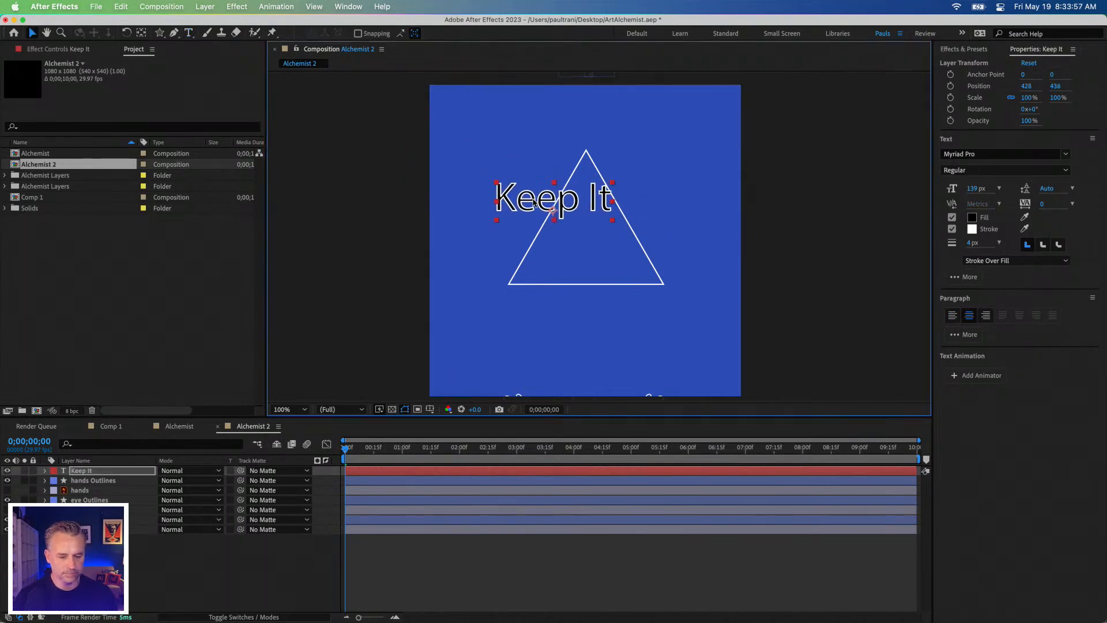
Step: Add a separate "Real" text layer, scale it to about 208.3% and place it below "Keep It" at about 526, 664
left_click(189, 33)
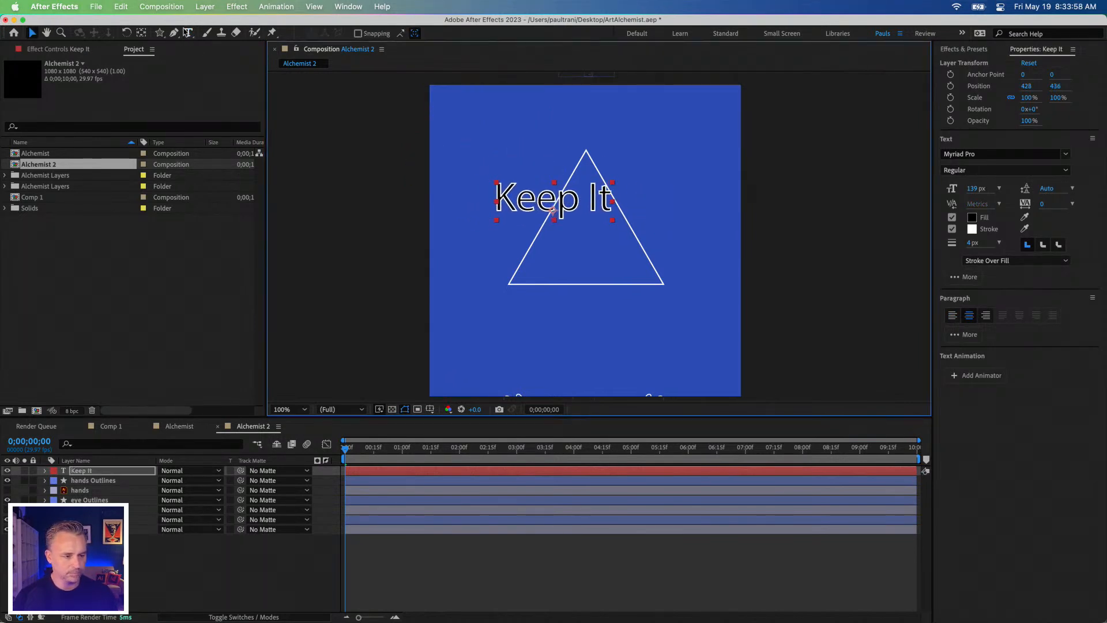
left_click(461, 248)
type("Real")
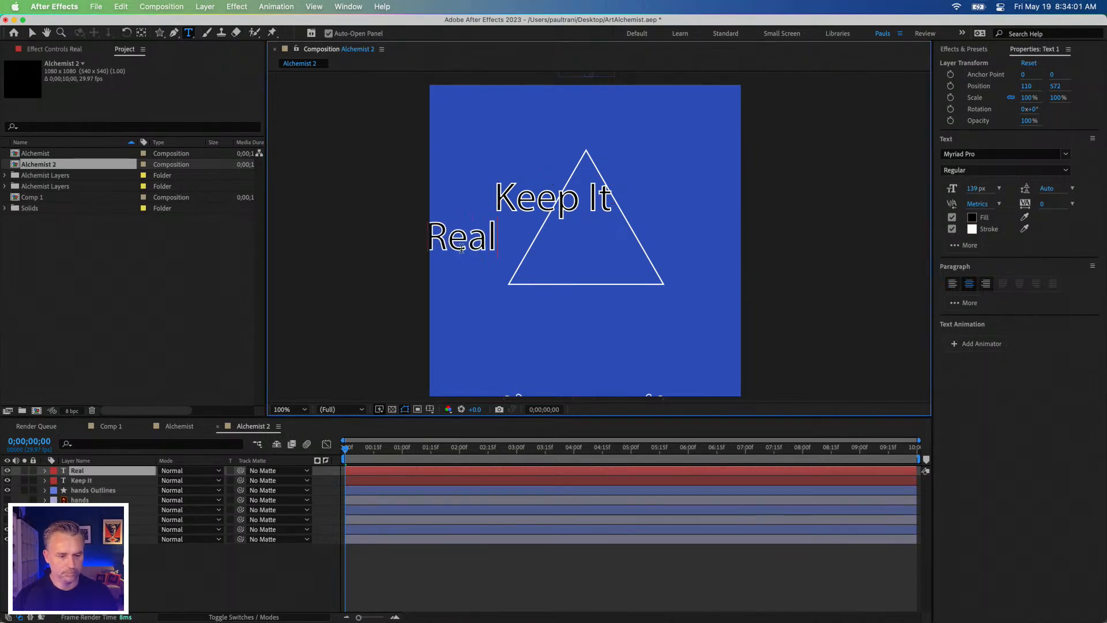
left_click(31, 33)
mouse_move(497, 255)
left_mouse_down()
mouse_move(581, 256)
mouse_move(645, 297)
mouse_move(611, 271)
mouse_move(628, 268)
mouse_move(617, 258)
mouse_move(581, 246)
mouse_move(614, 265)
left_mouse_up()
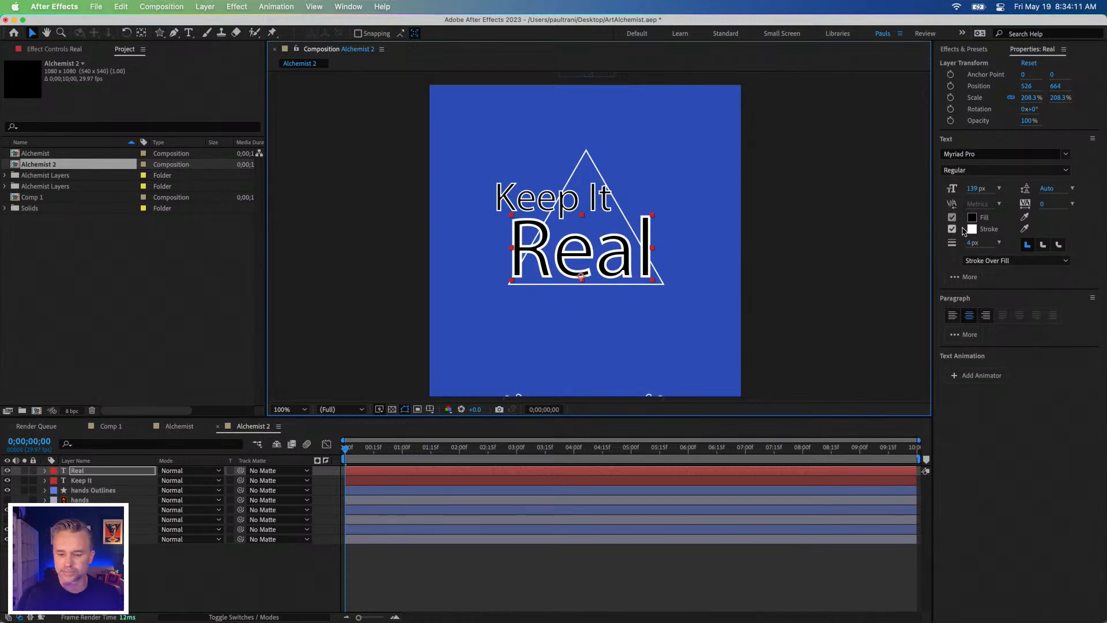
Step: Remove the white stroke from both the "Real" and "Keep It" text layers
left_click(952, 229)
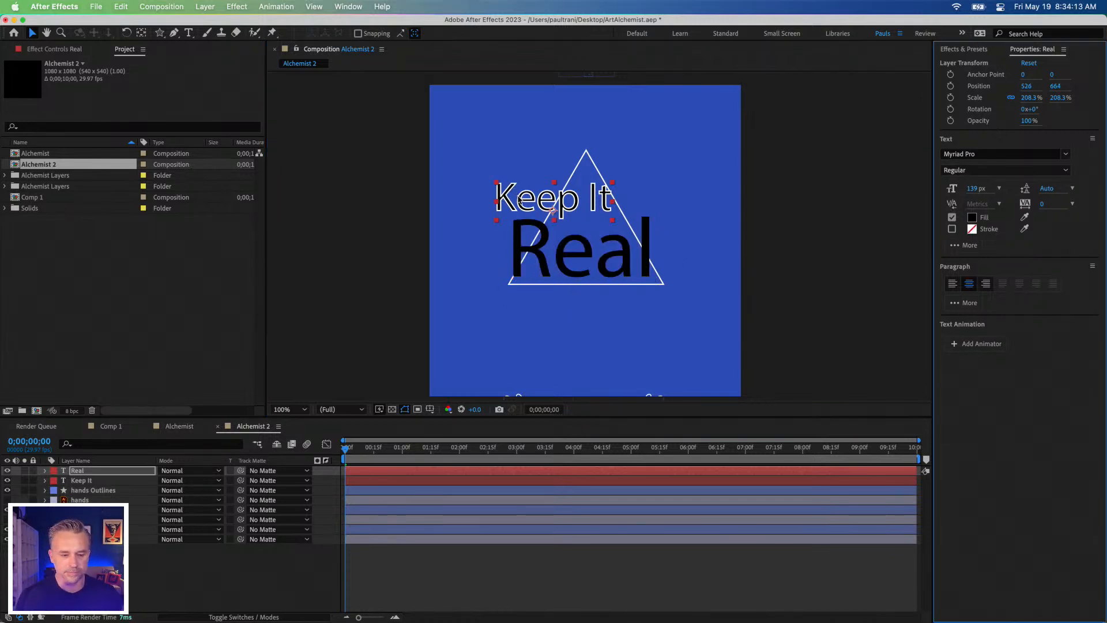
left_click(517, 199)
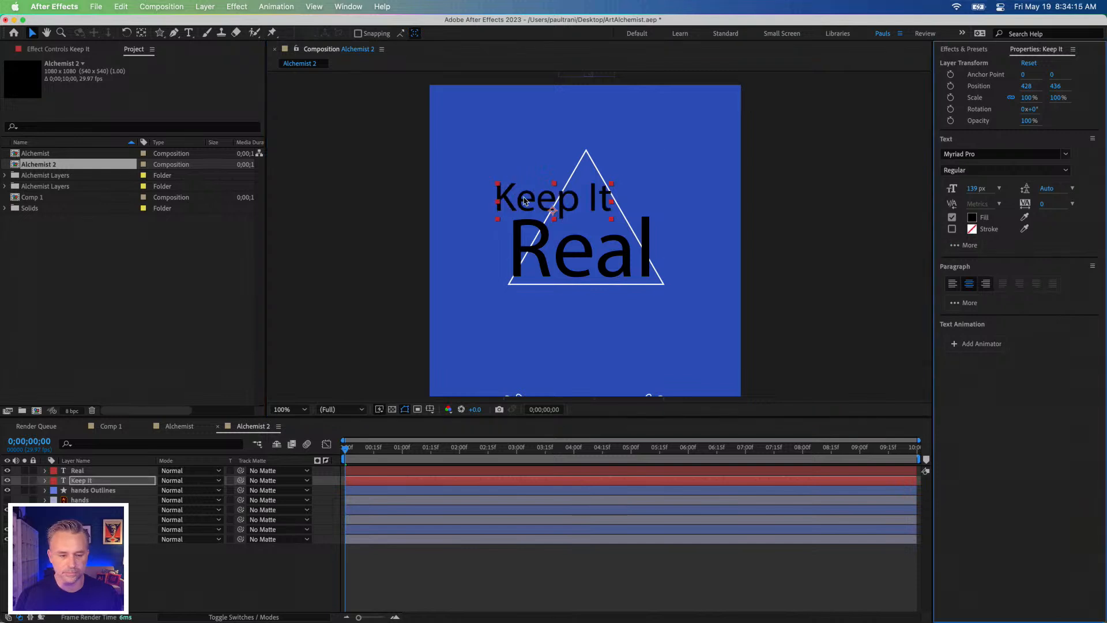
Step: Set the fill colour of both the "Keep It" and "Real" text layers to white
left_click(972, 218)
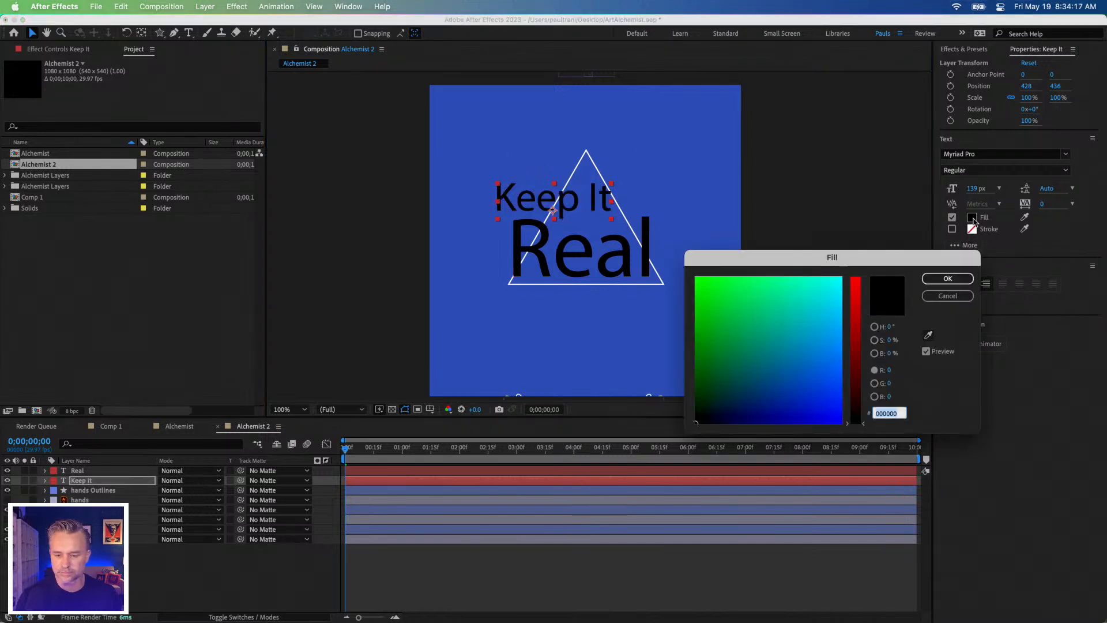
left_click_drag(807, 319, 857, 257)
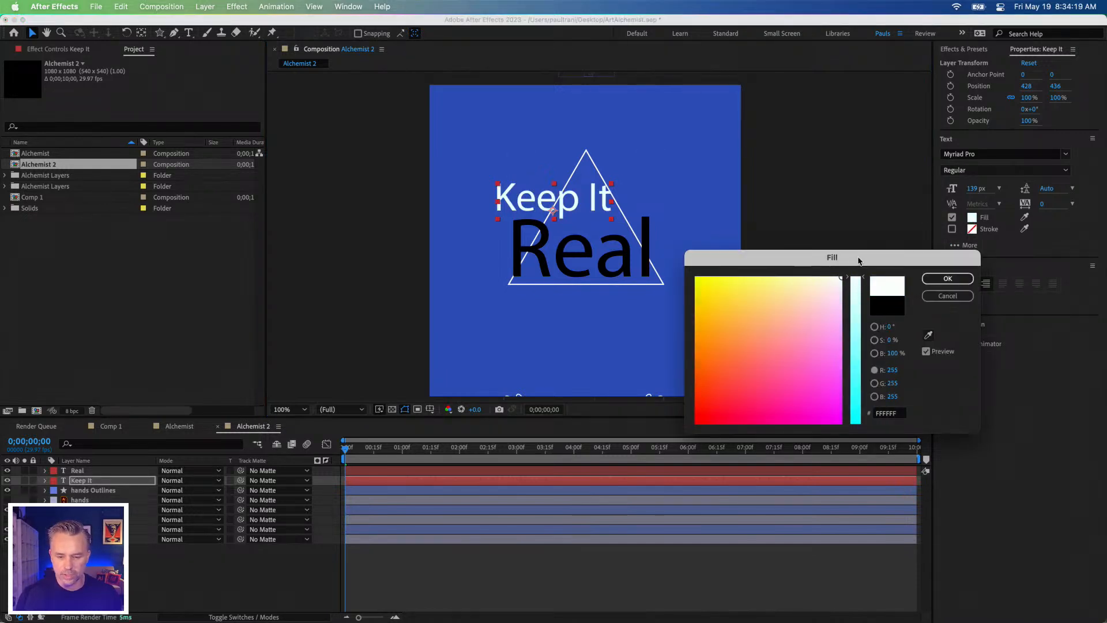
left_click(948, 278)
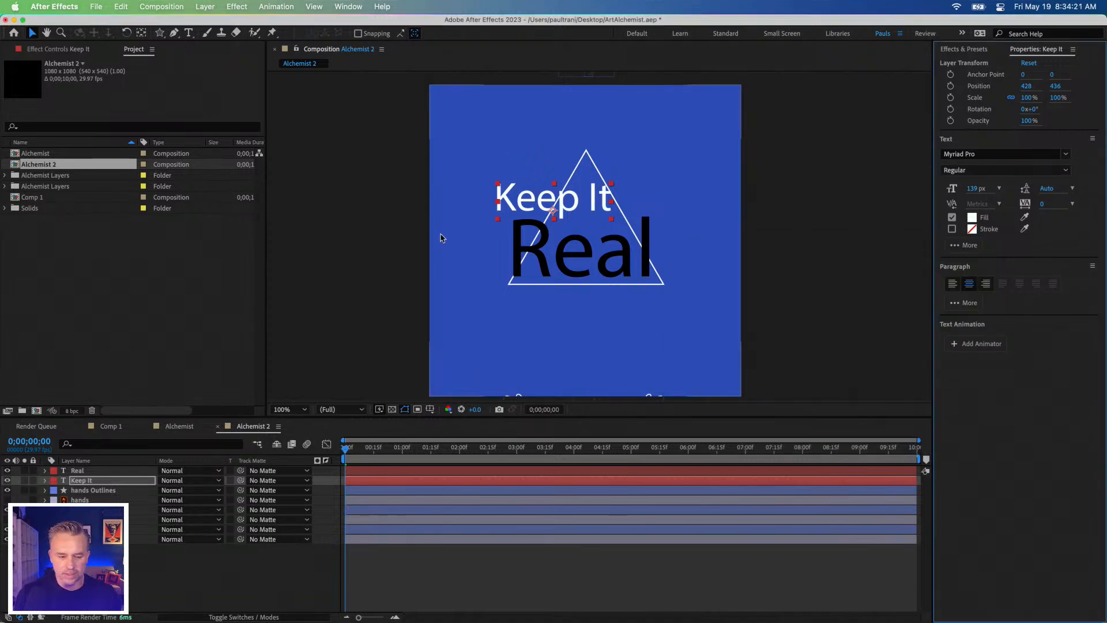
left_click(560, 263)
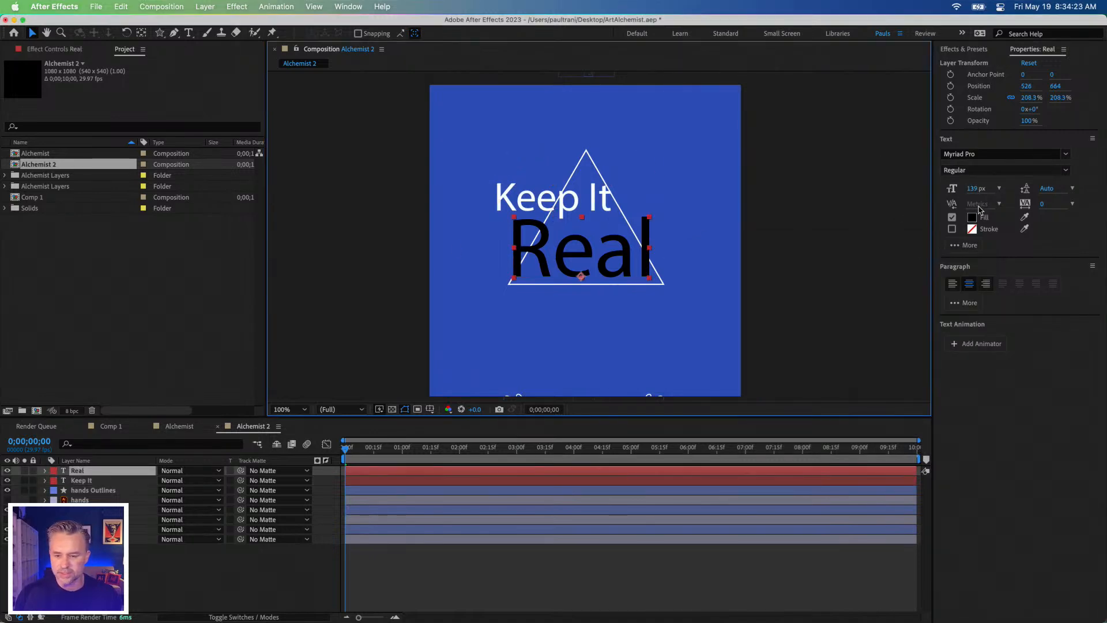
left_click(973, 219)
left_click(841, 278)
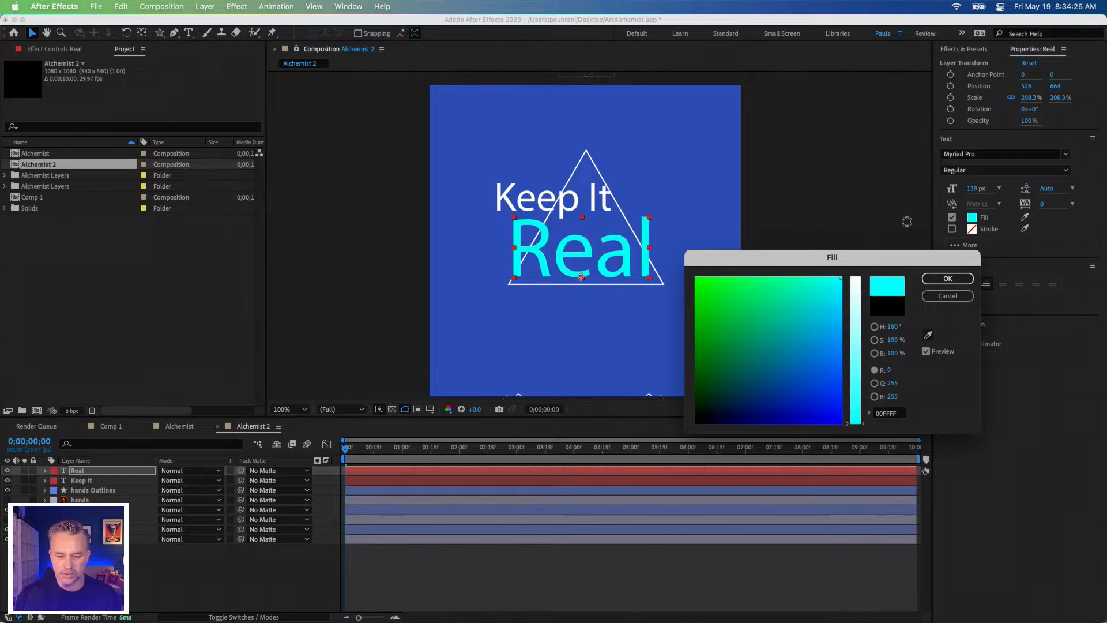
left_click(853, 280)
left_click(947, 279)
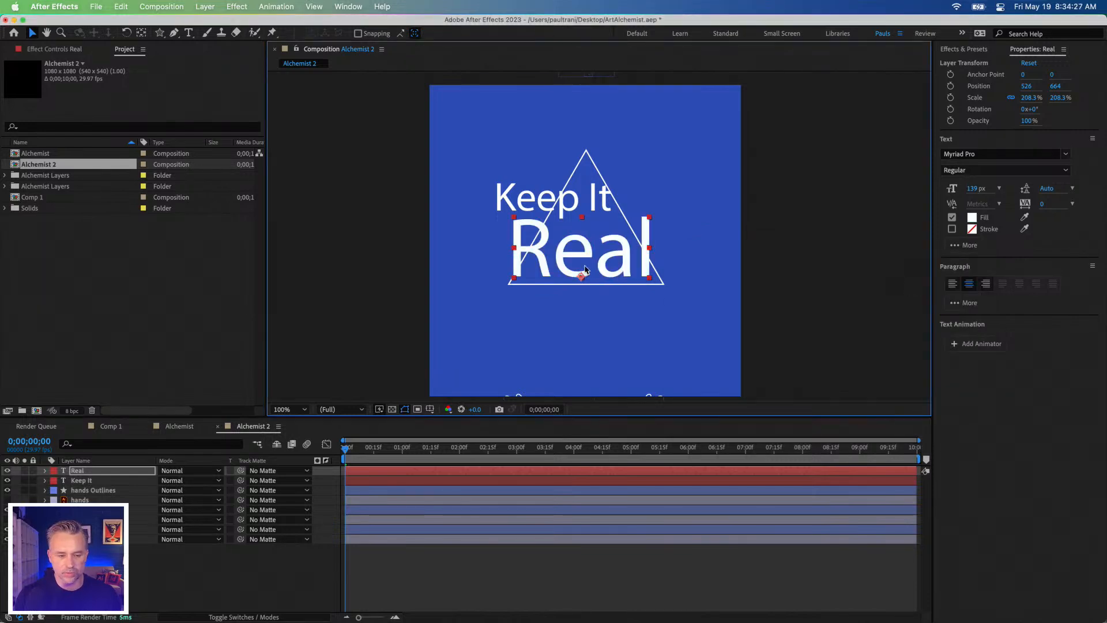
Step: Scale the "Real" text up to about 268.7% and move it to about 530, 732
left_click_drag(515, 280, 514, 276)
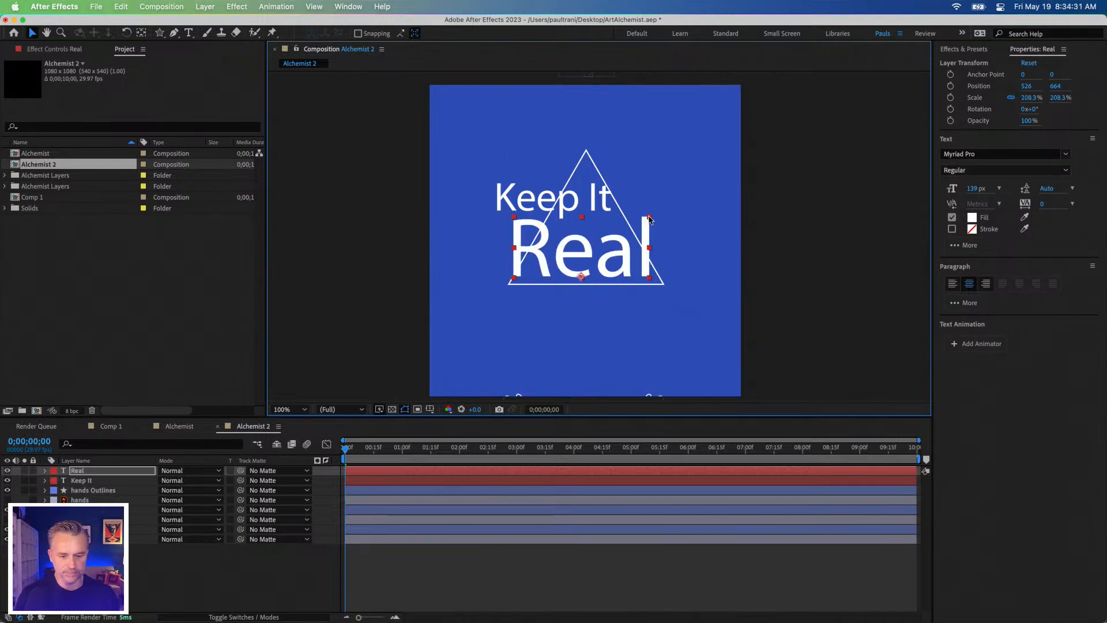
key("shift+super+a")
left_click(647, 233)
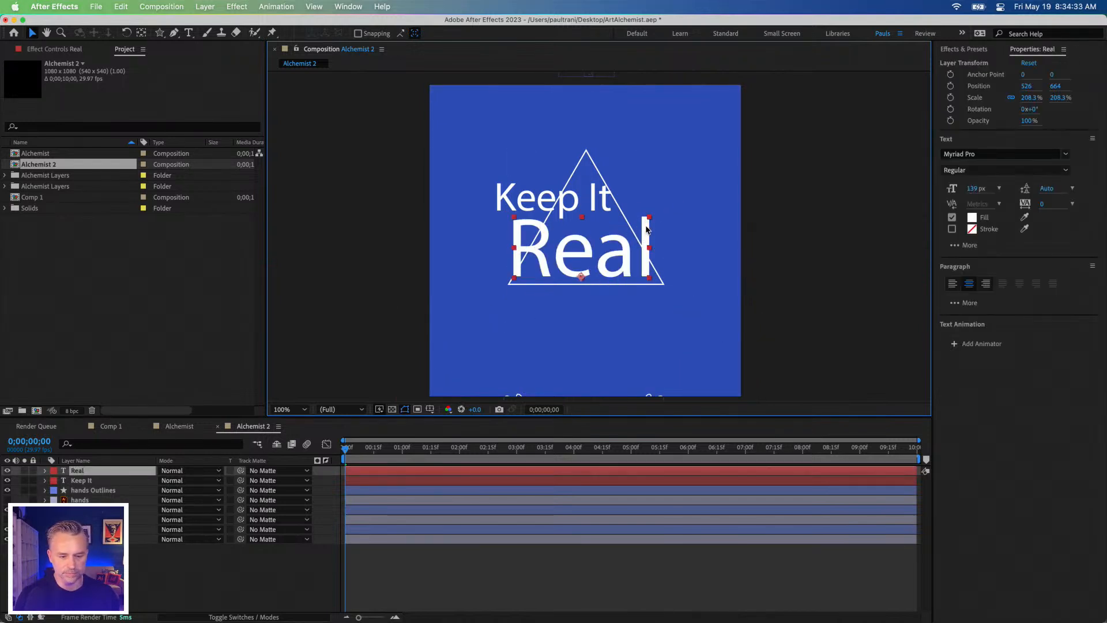
left_click_drag(649, 218, 669, 200)
left_click_drag(563, 253, 559, 272)
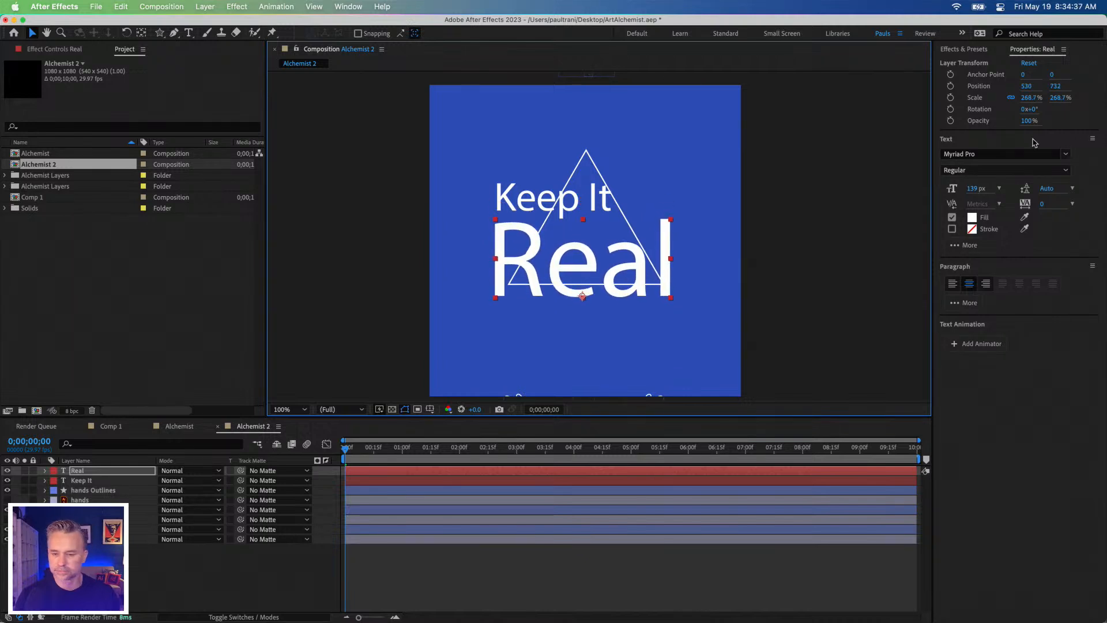
left_click(1065, 155)
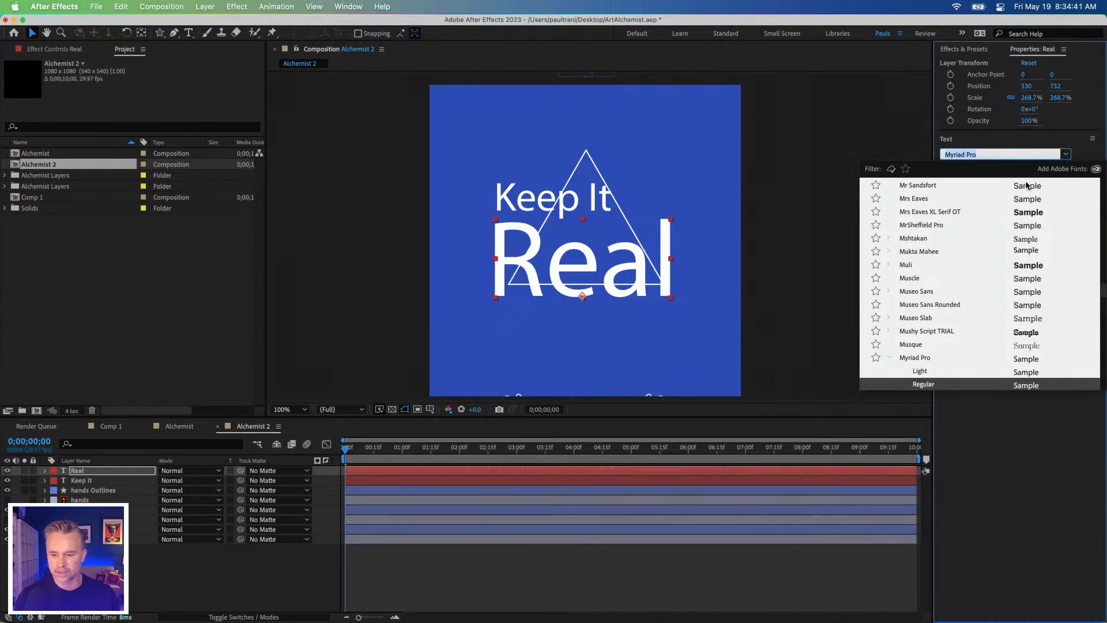
scroll(963, 213, "down", 10)
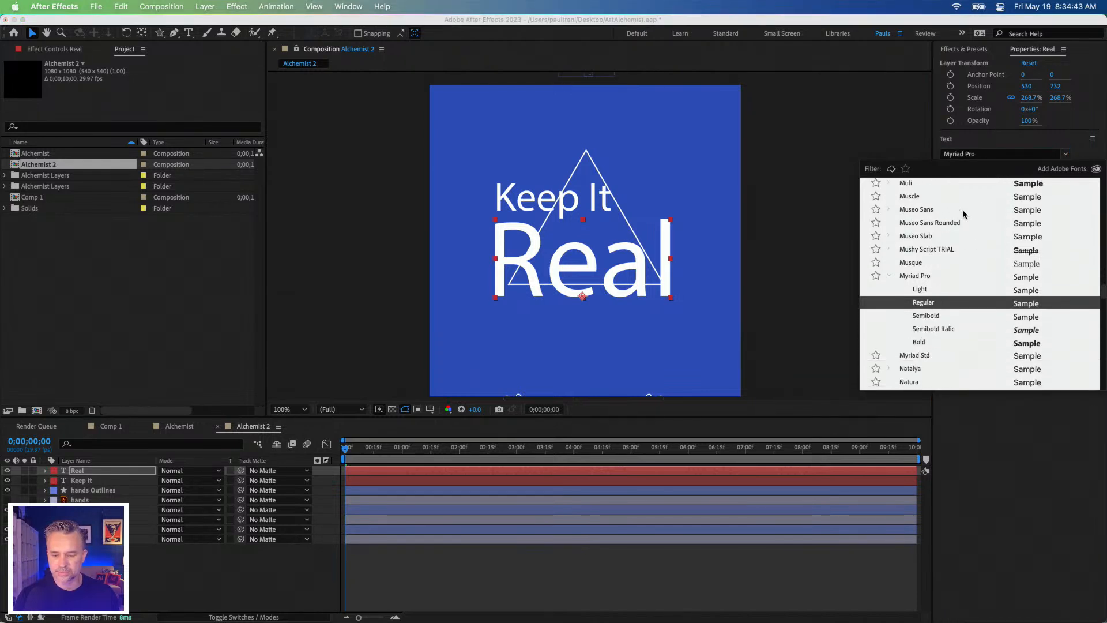
scroll(959, 223, "down", 10)
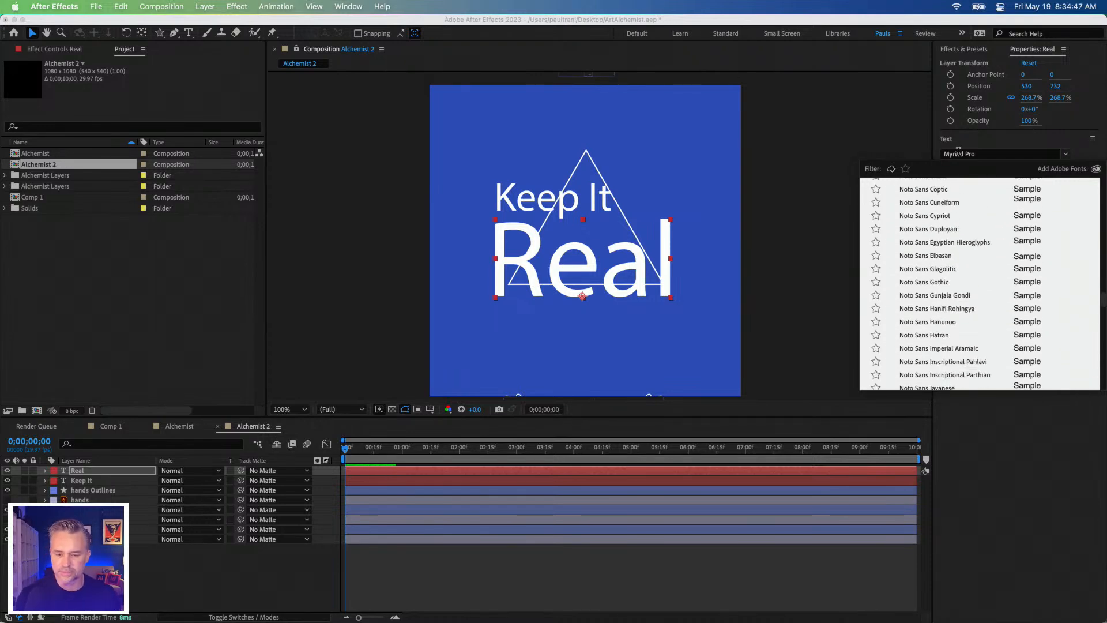
left_click(907, 171)
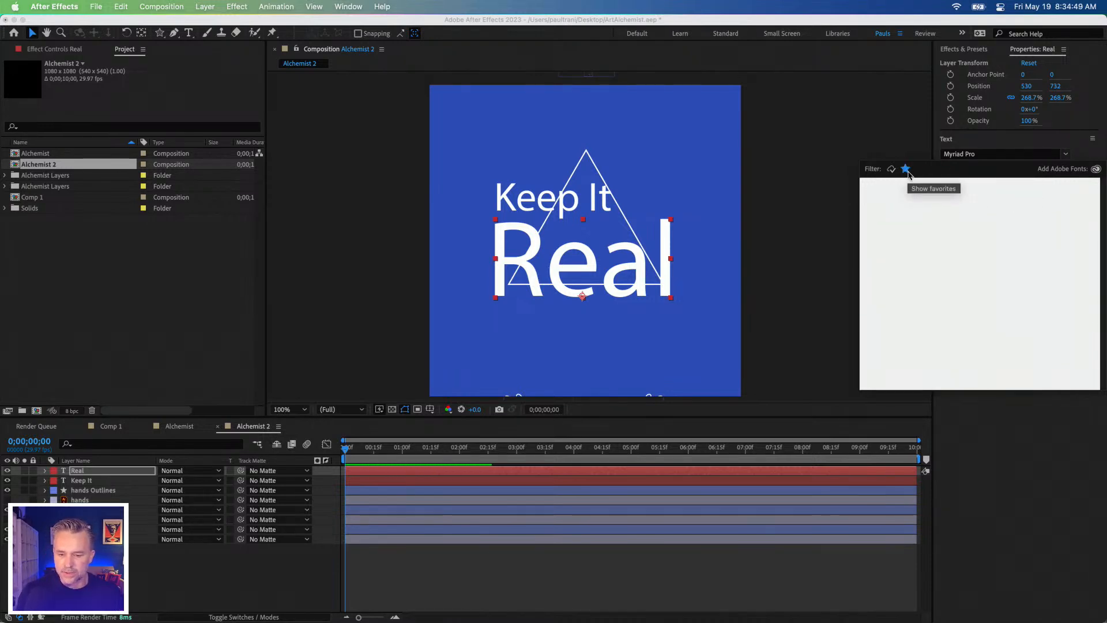
left_click(907, 171)
scroll(1010, 220, "up", 4)
left_click(992, 140)
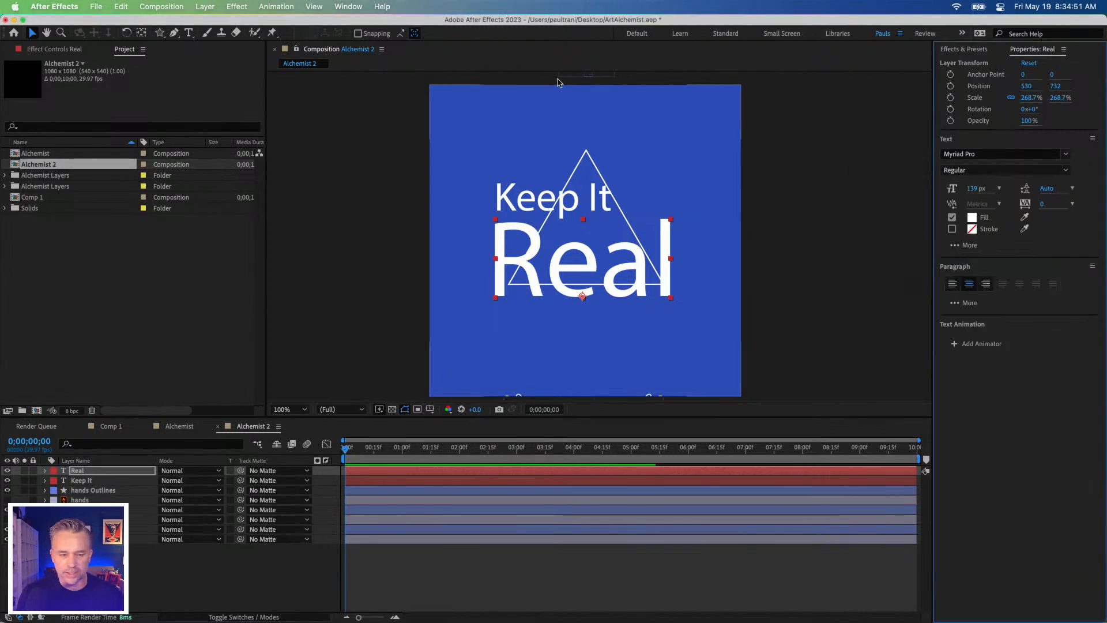
left_click(343, 6)
left_click(798, 119)
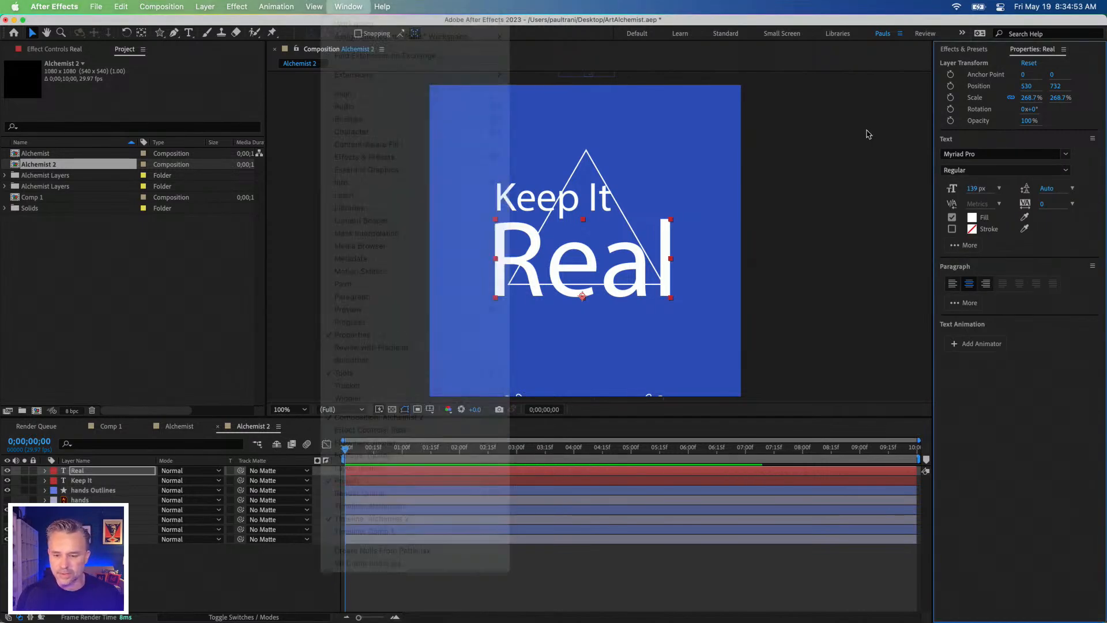
Step: Find the Ohno Blazeface font and apply its 48 Point style to the "Real" text
left_click(1008, 154)
type("oh")
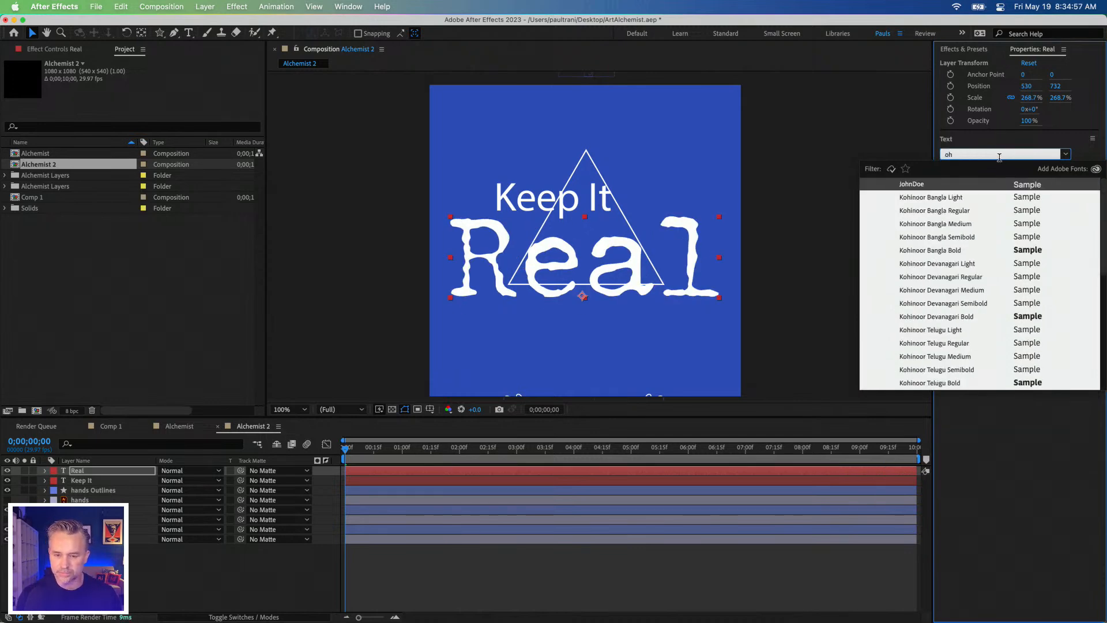
type("no")
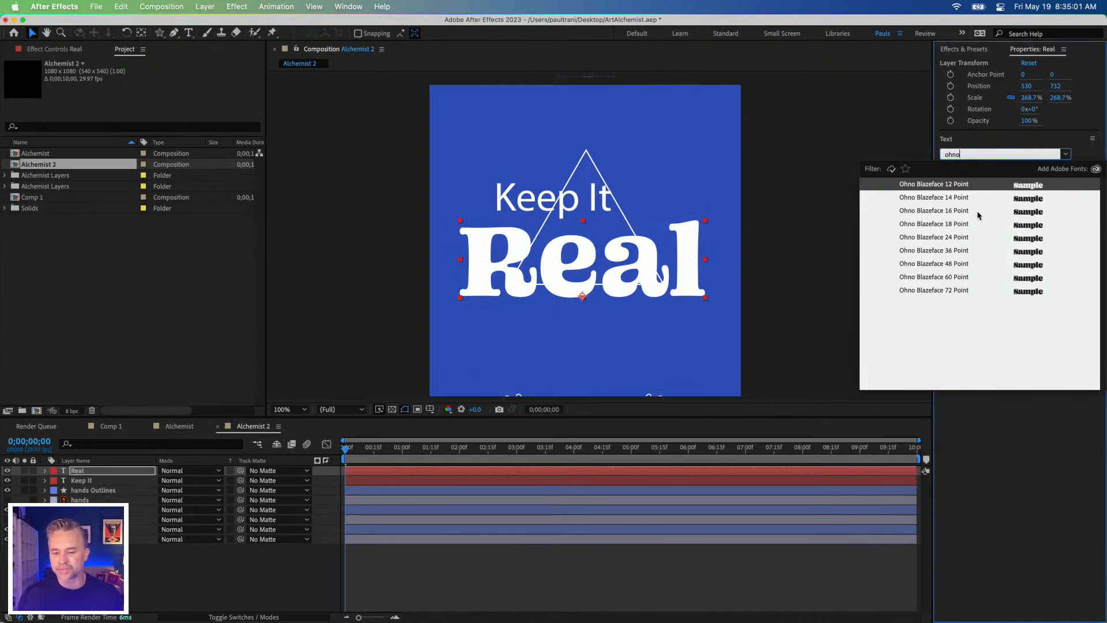
left_click(982, 238)
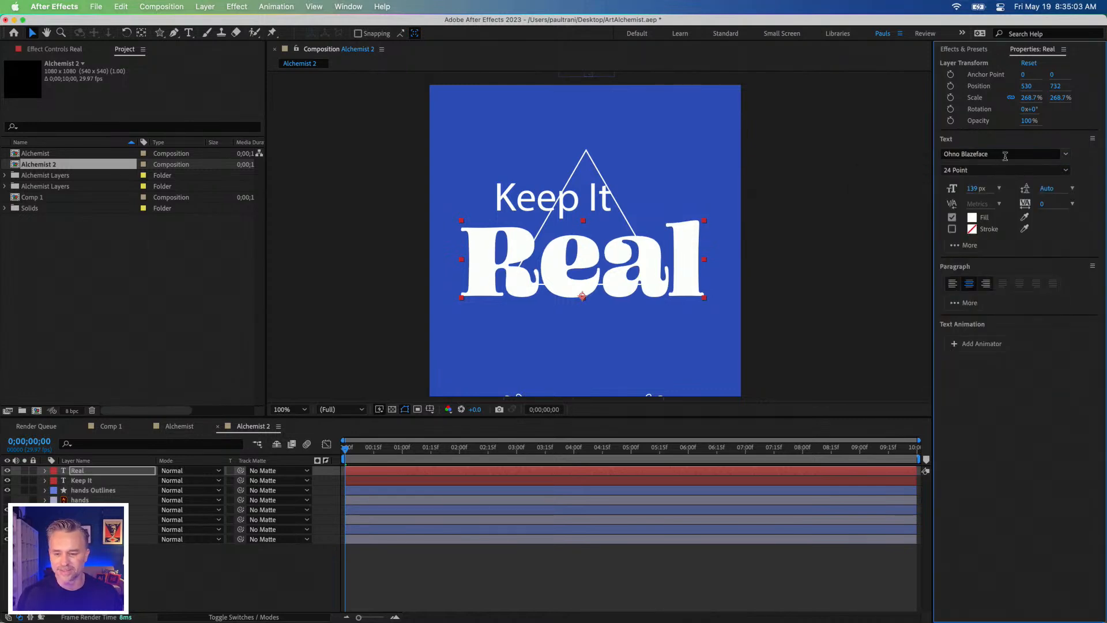
left_click(1031, 154)
left_click(955, 211)
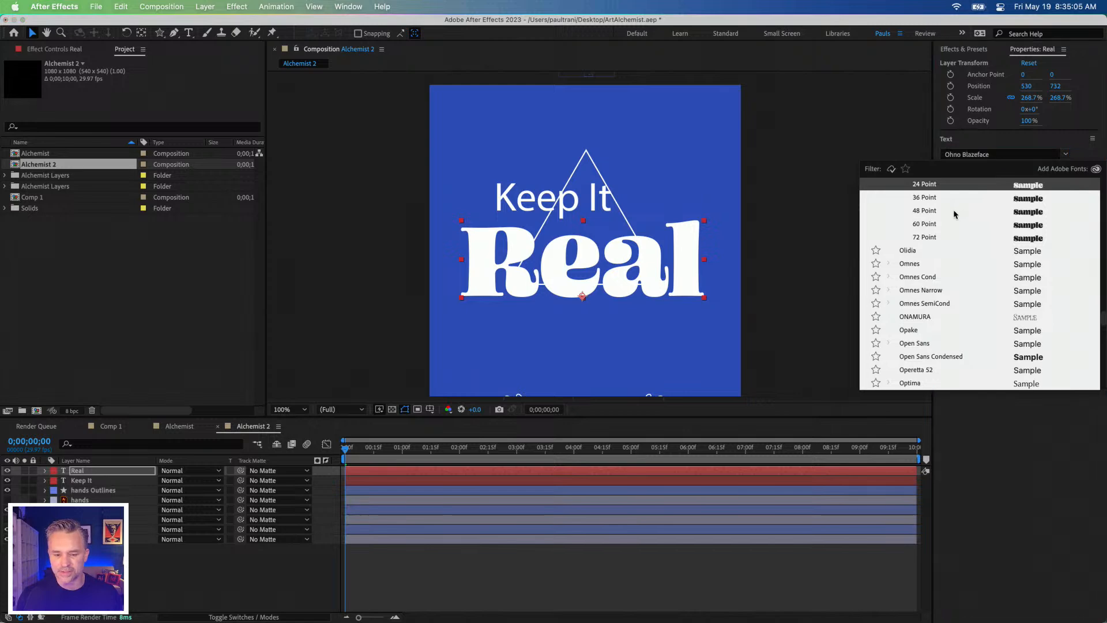
Step: Centre "Keep It" above "Real" at about 538, 462 and set its font to Ohno Blazeface 12 Point
left_click_drag(517, 200, 558, 212)
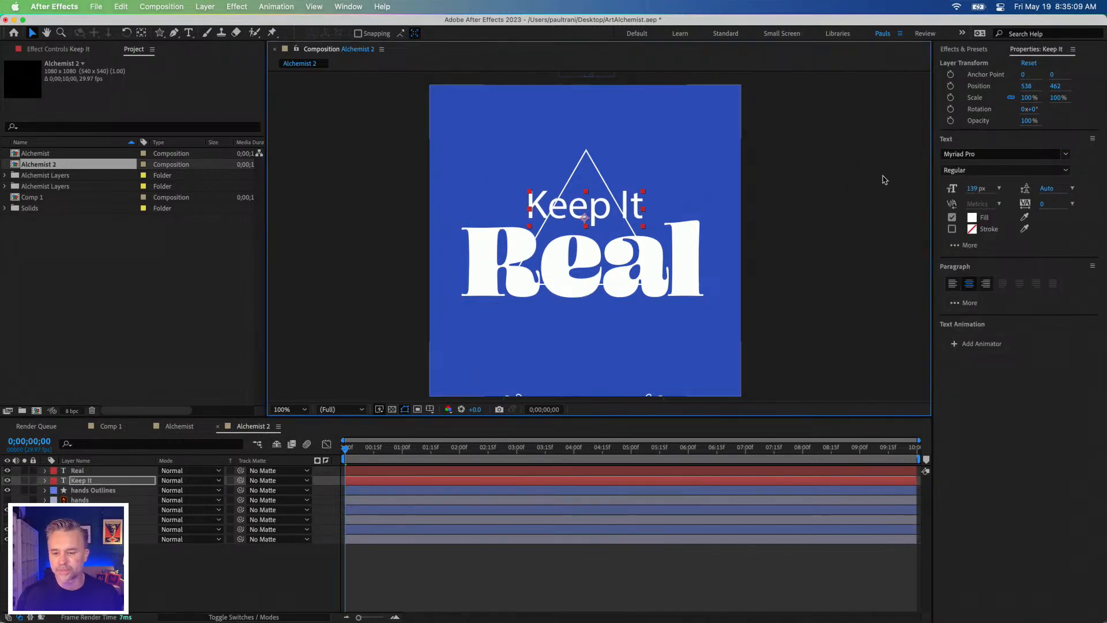
left_click(1030, 154)
type("ohno")
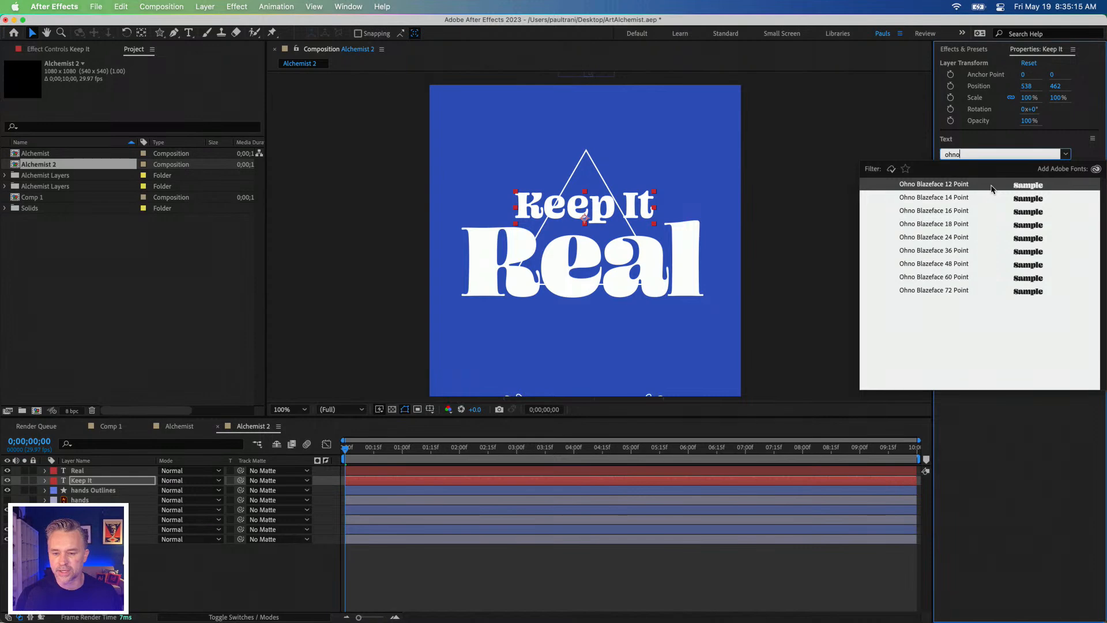
left_click(991, 186)
Step: Try the 12 and 14 Point styles on the "Real" text and settle on 16 Point
left_click(578, 283)
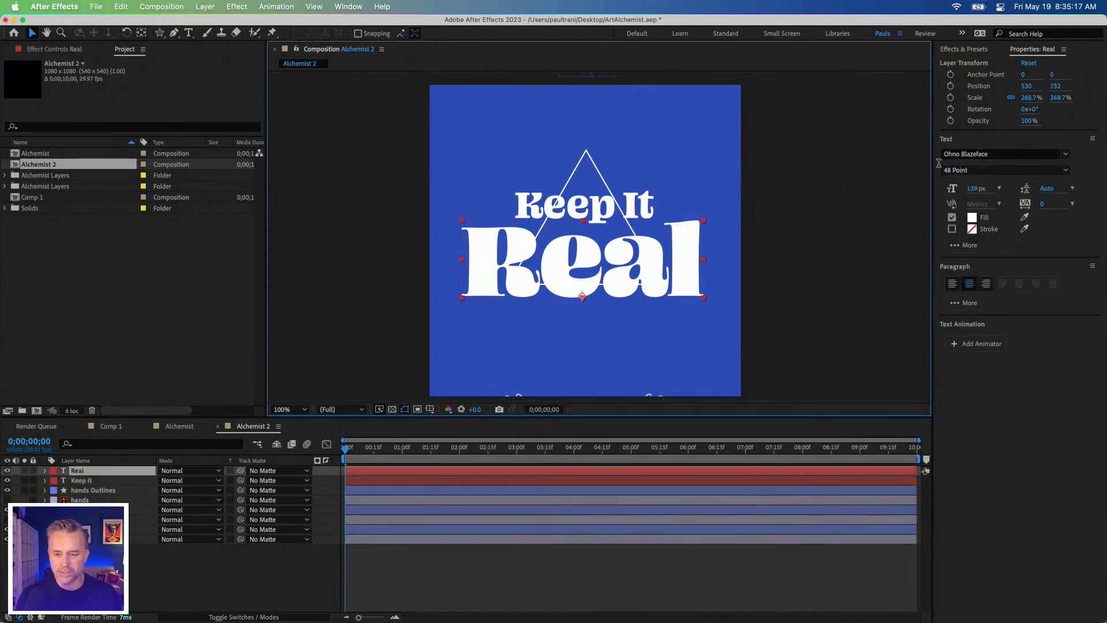
left_click(1064, 170)
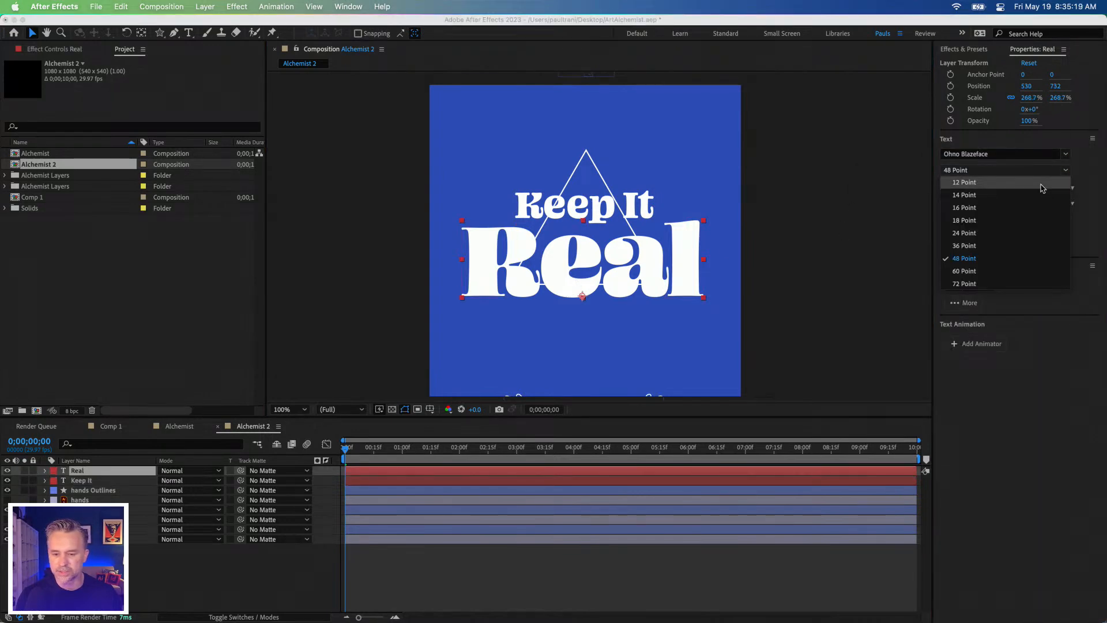
left_click(1042, 184)
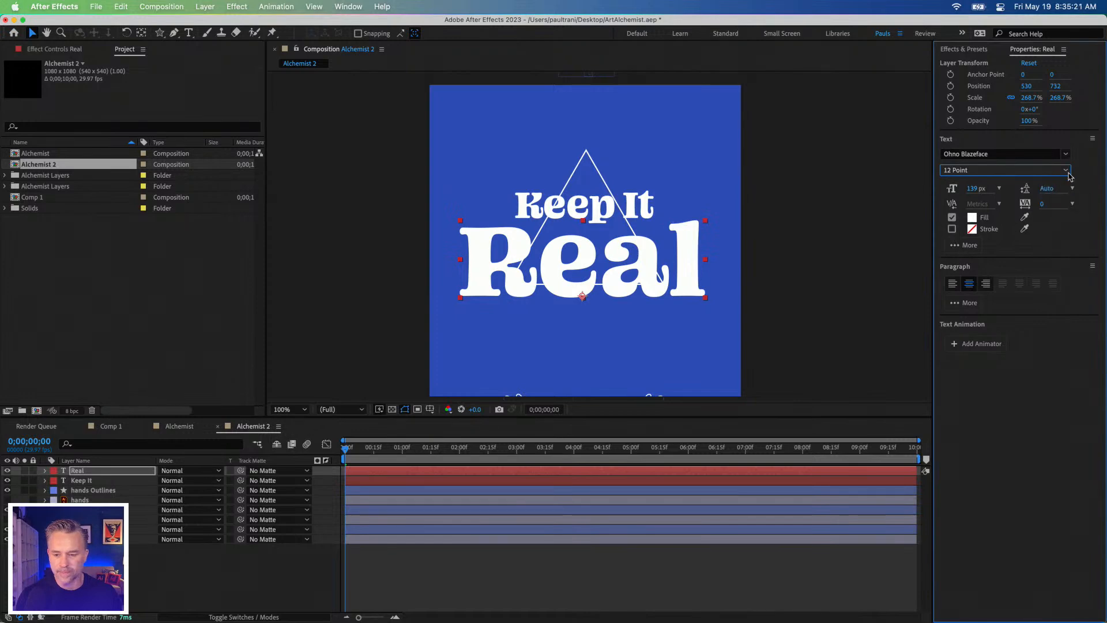
left_click(1066, 171)
left_click(1040, 196)
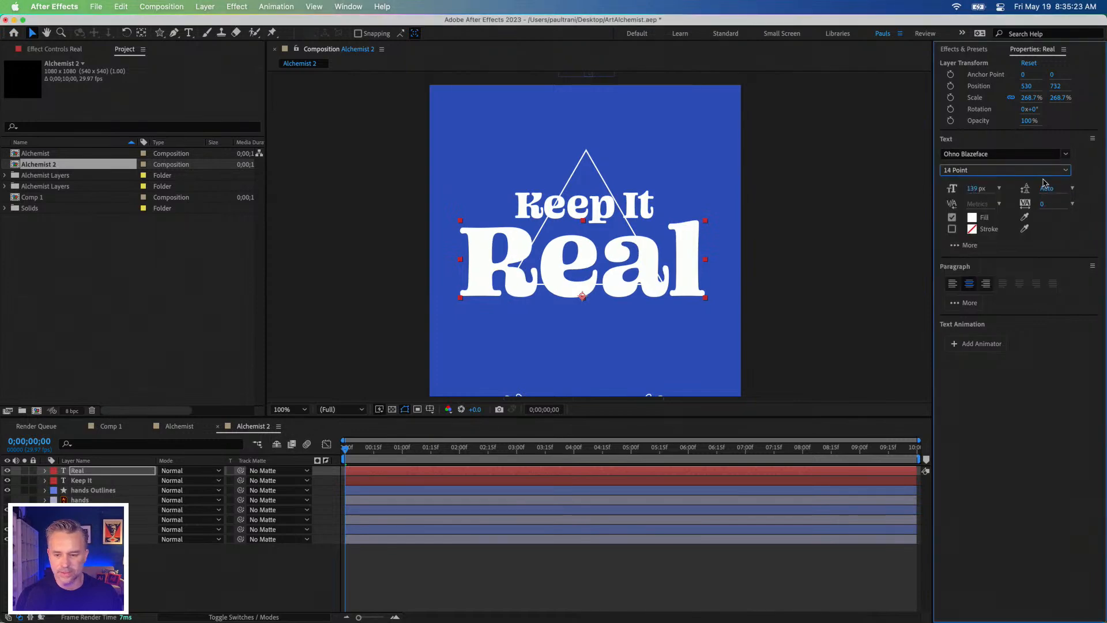
left_click(1068, 173)
left_click(1041, 209)
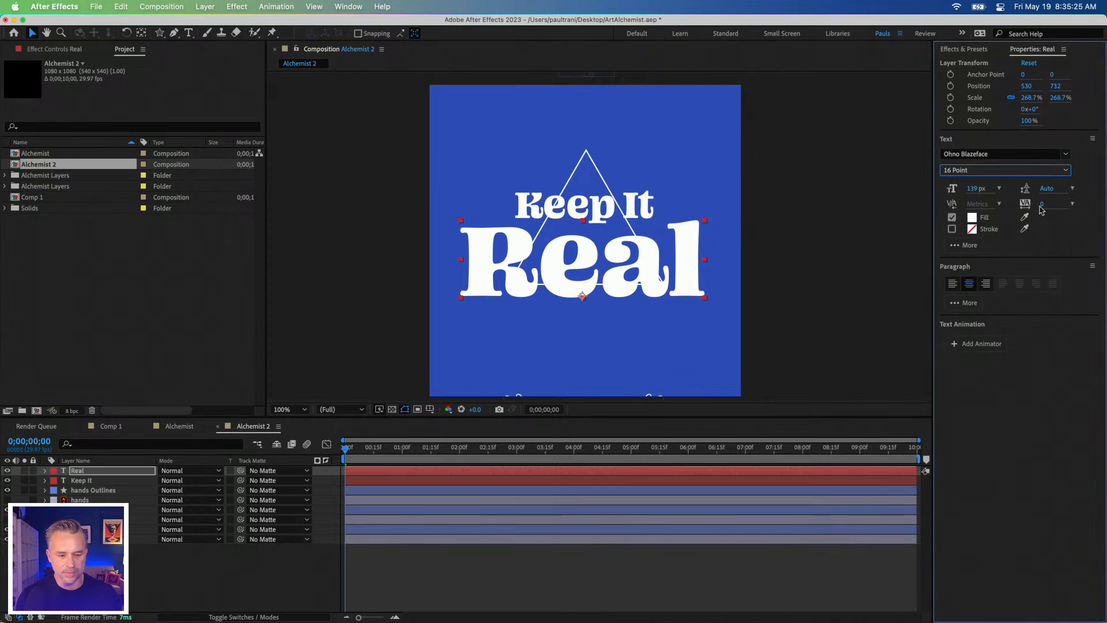
Step: Nudge "Keep It" slightly down and replace the "R" of "Real" with "Surr" to read "Surreal"
left_click(529, 210)
left_click_drag(529, 207, 532, 210)
double_click(486, 261)
left_click(513, 266)
left_click_drag(527, 258, 463, 248)
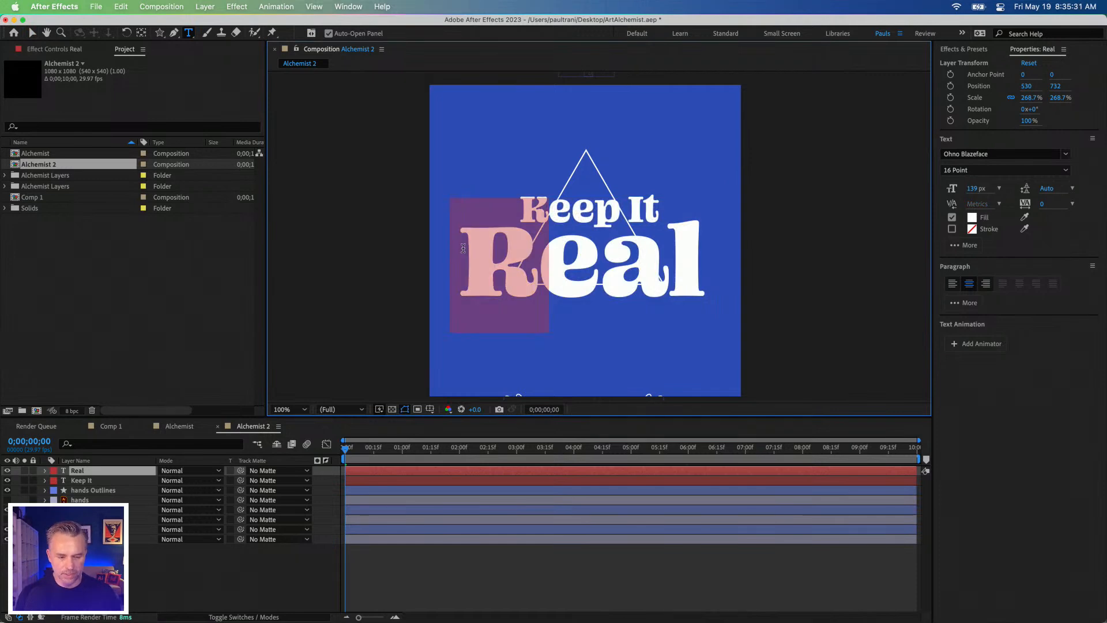
type("Surr")
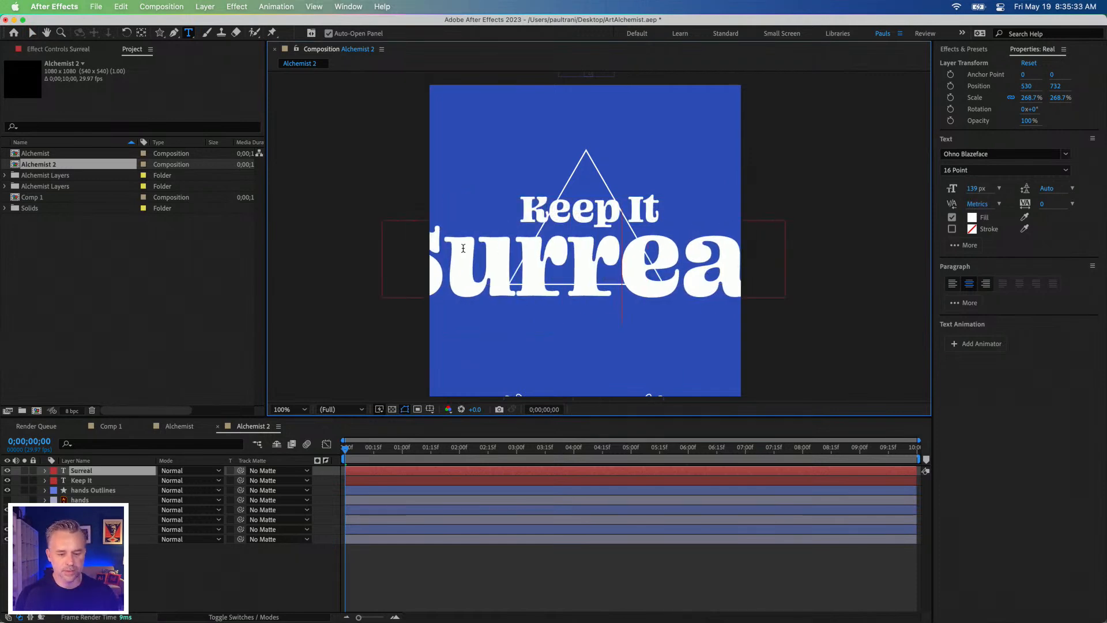
Step: Reduce the font size of the whole "Surreal" text to 97 px
left_click_drag(974, 190, 966, 188)
left_click(401, 206)
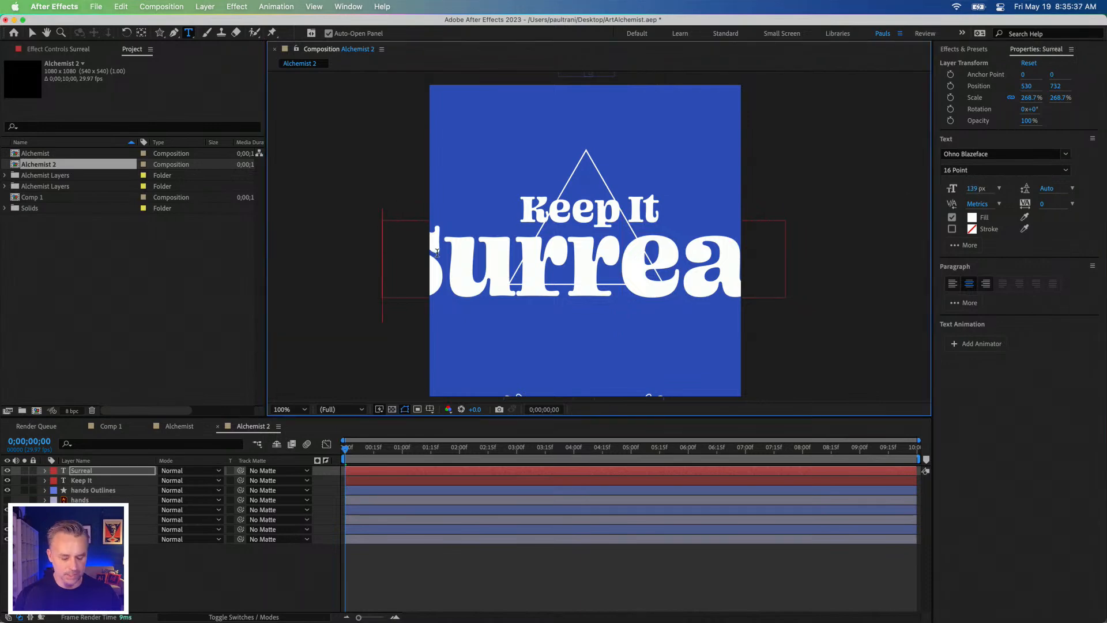
key("super+a")
left_click_drag(973, 191, 946, 189)
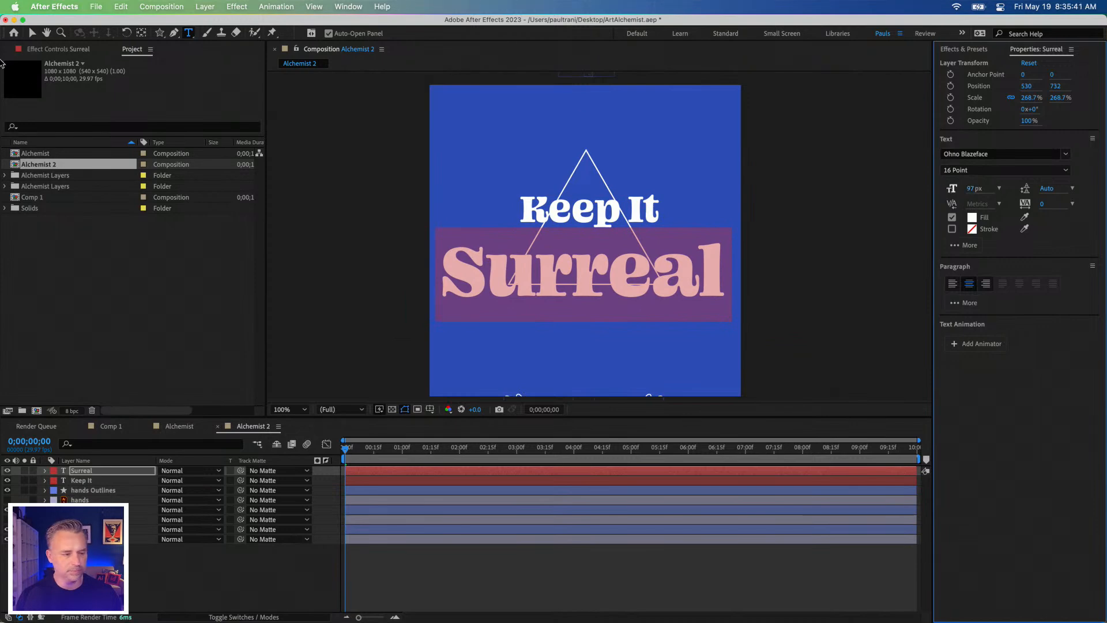
Step: Move "Keep It" slightly down and raise "Surreal" to about 536, 690 so the two lines sit close together
left_click(33, 34)
mouse_move(536, 214)
left_mouse_down()
mouse_move(524, 240)
mouse_move(533, 221)
left_mouse_up()
mouse_move(524, 272)
left_mouse_down()
mouse_move(528, 257)
mouse_move(523, 267)
left_mouse_up()
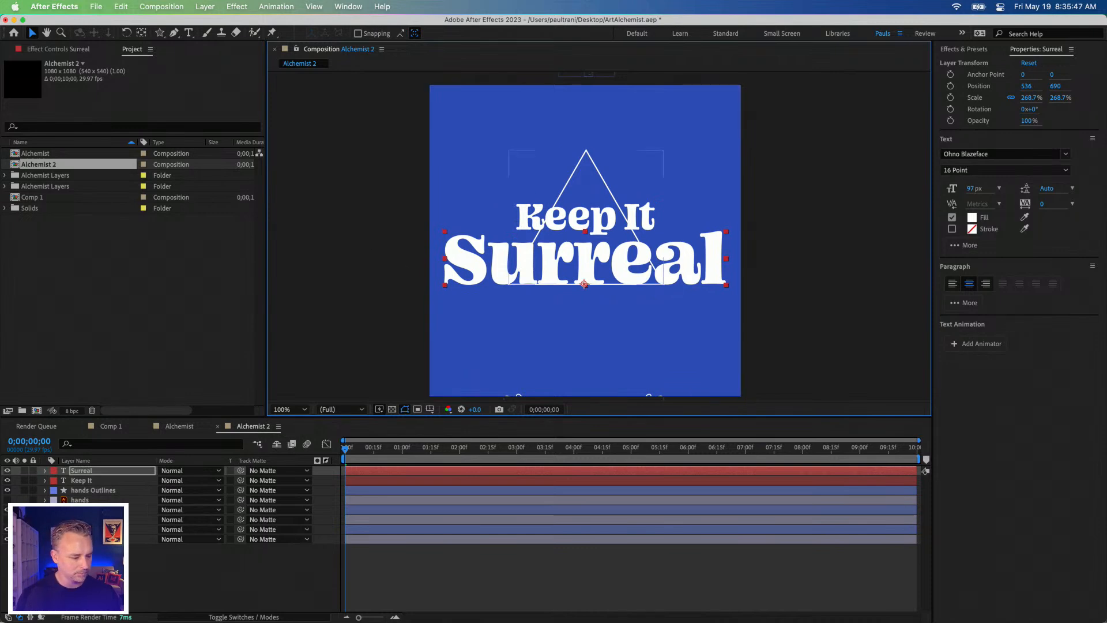
Step: Delete the hands layer and the hands Outlines layer from the composition
left_click(75, 520)
left_click(84, 529)
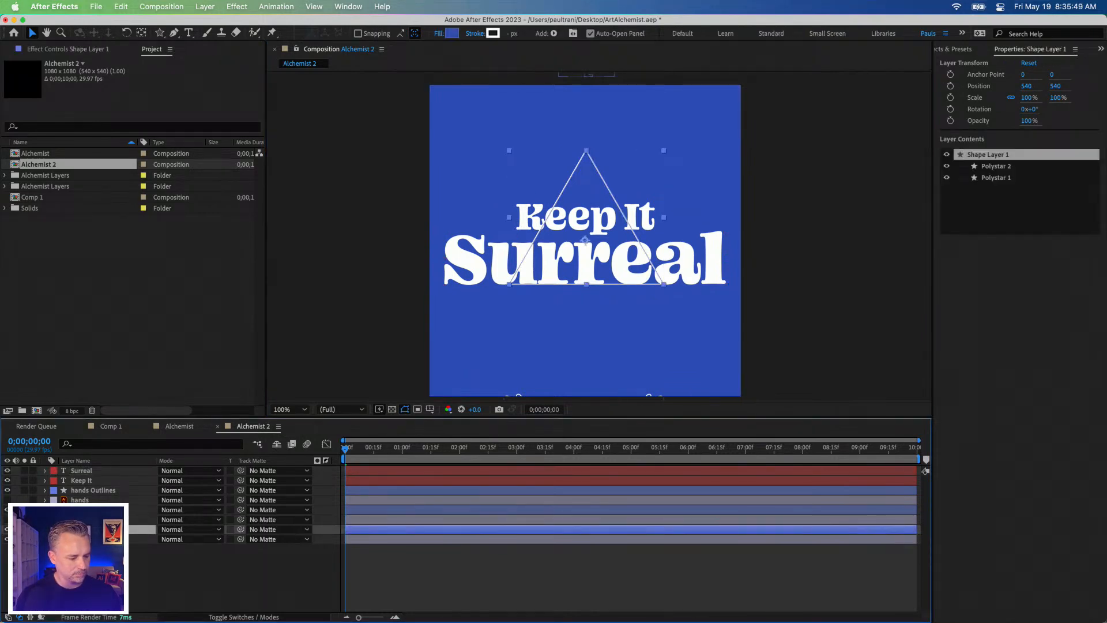
left_click(85, 501)
key("Delete")
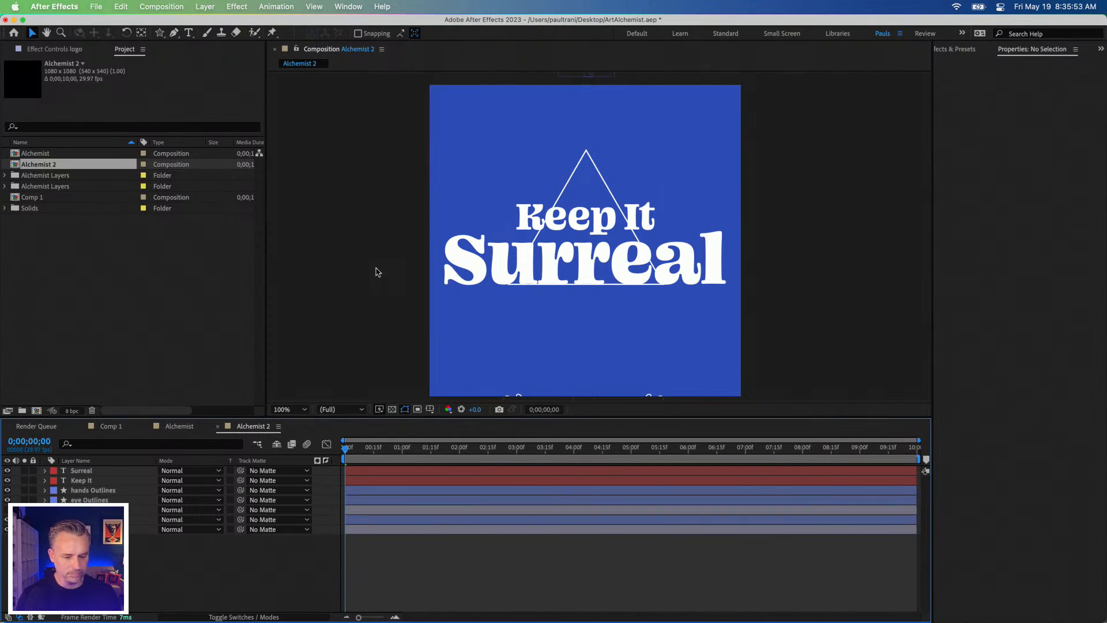
key("comma")
left_click(593, 350)
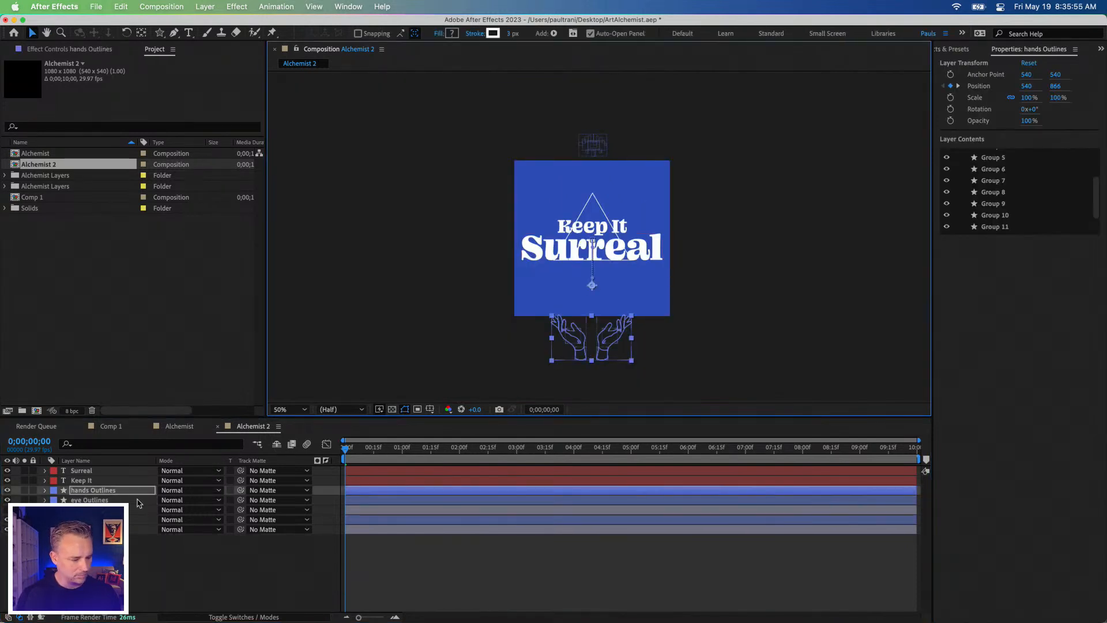
key("Delete")
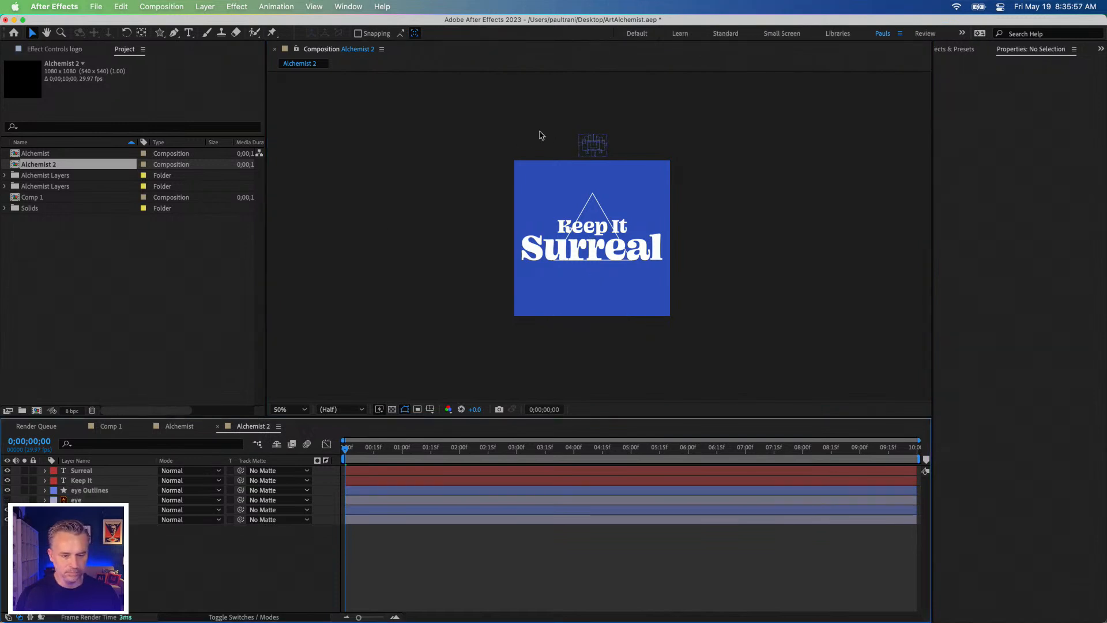
Step: Delete the hidden eye layer and the Shape Layer 1 holding the triangle and star from Alchemist 2
key("period")
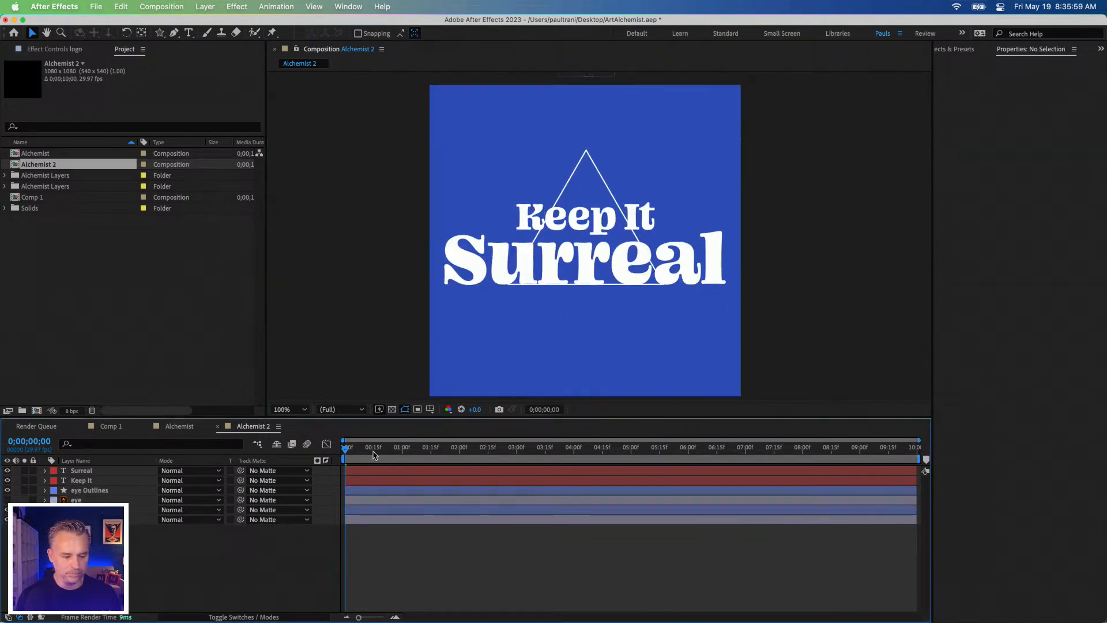
left_click_drag(363, 452, 469, 451)
left_click(77, 490)
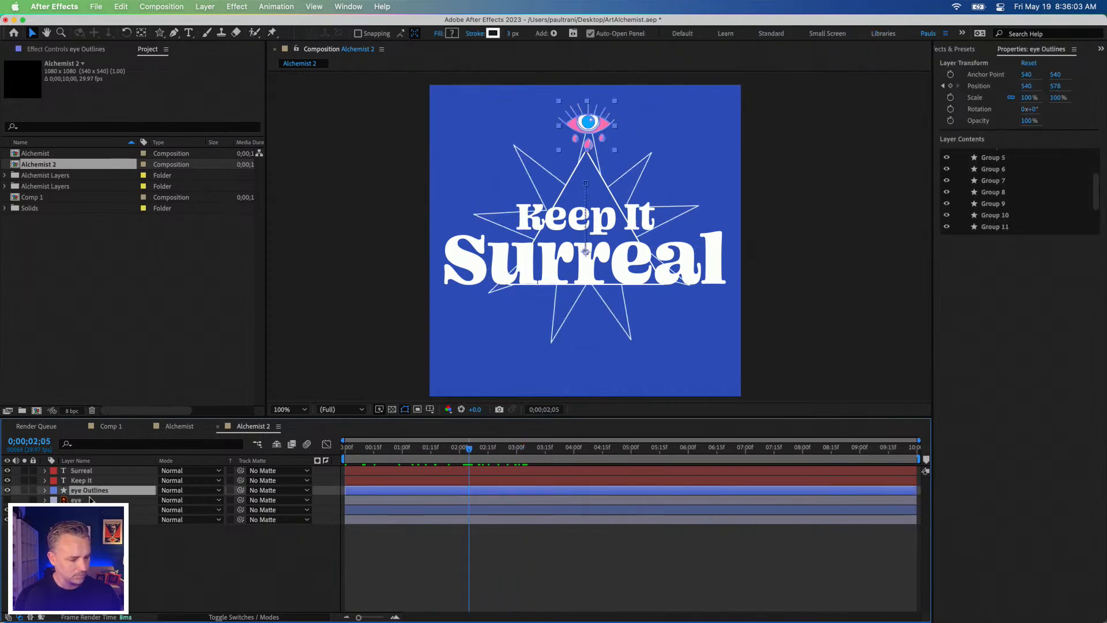
left_click(77, 500)
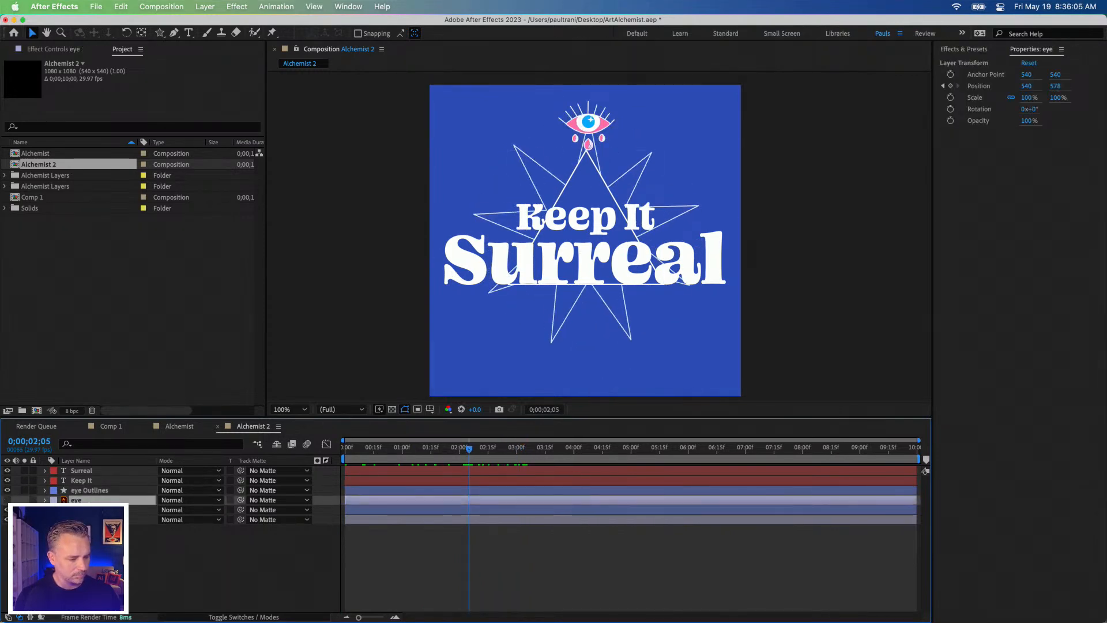
key("Delete")
left_click(77, 500)
left_click(6, 500)
left_click(7, 500)
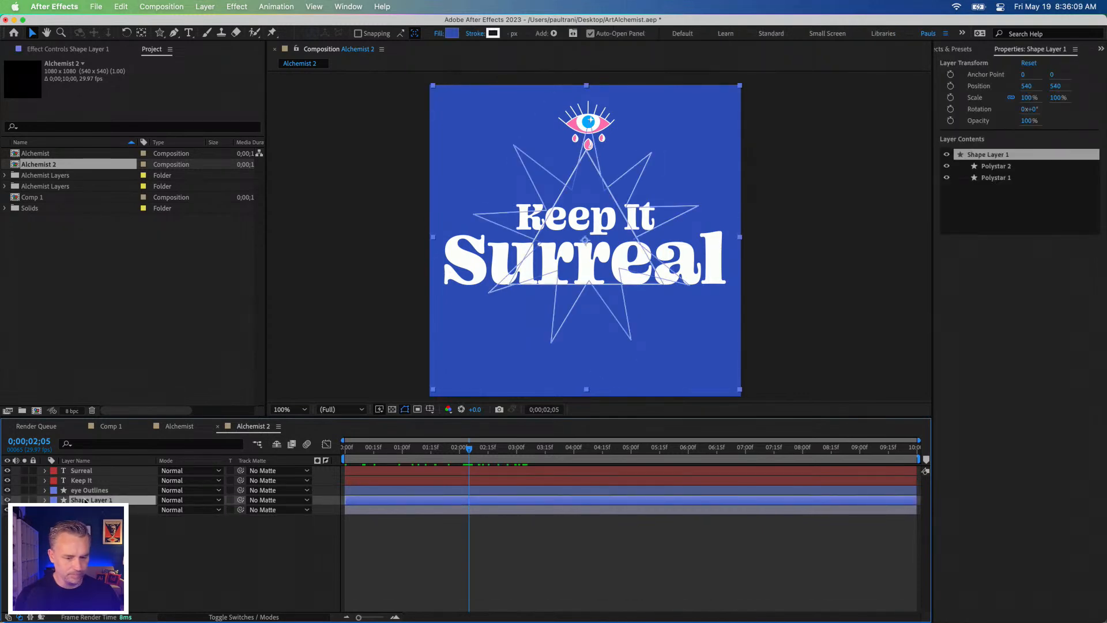
key("Delete")
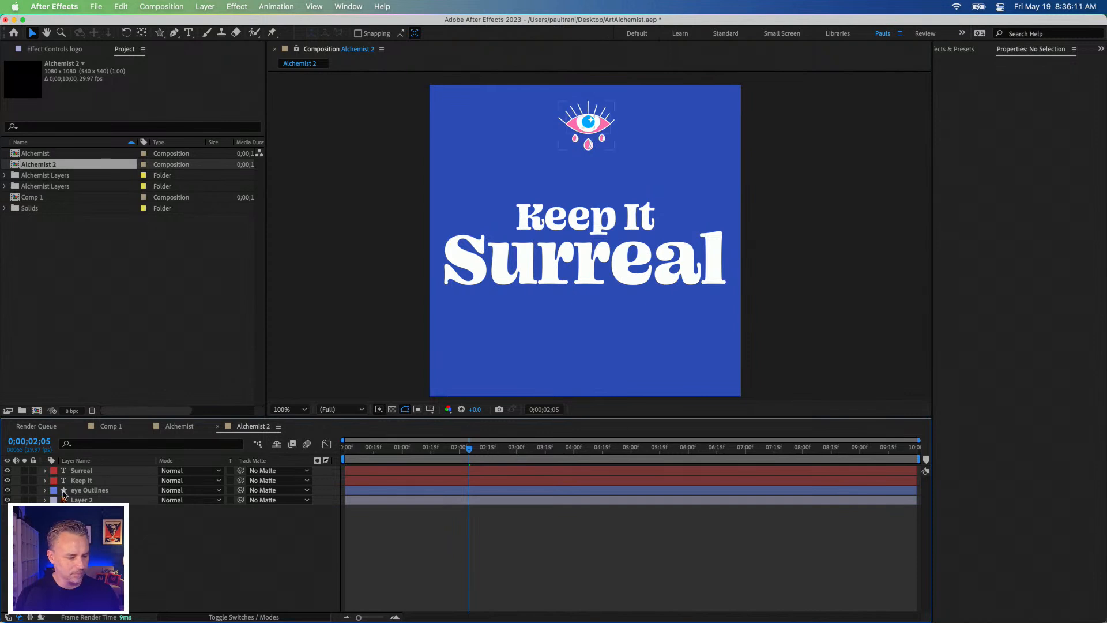
Step: Set the eye Outlines layer's Position keyframe at 0;00;01;00 to 540, 688, then collapse the layer's keyframed properties
left_click(74, 491)
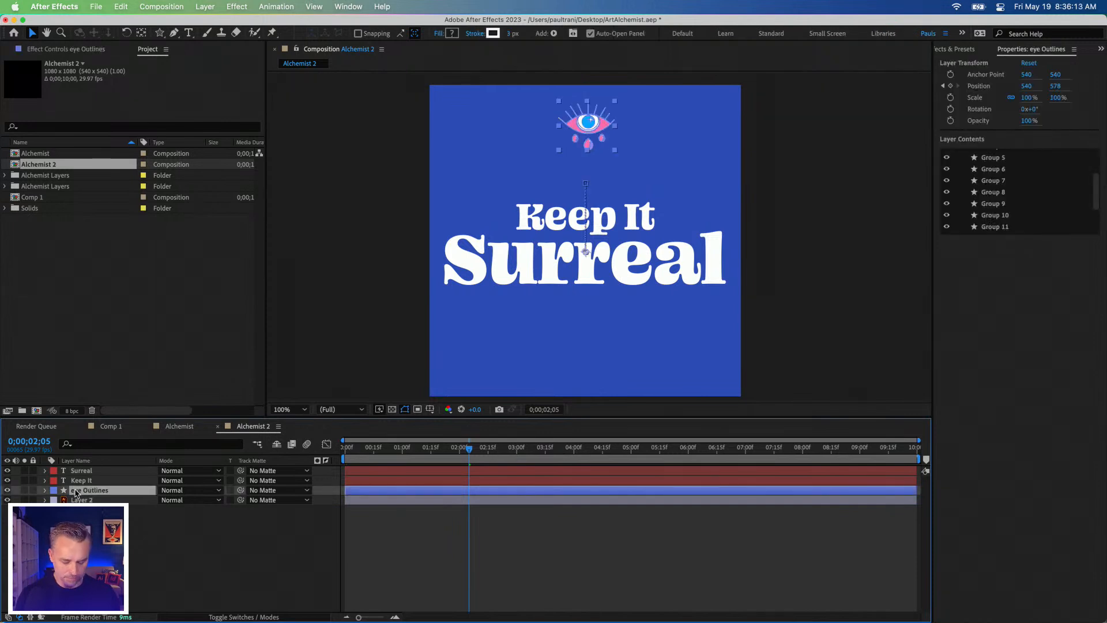
key("u")
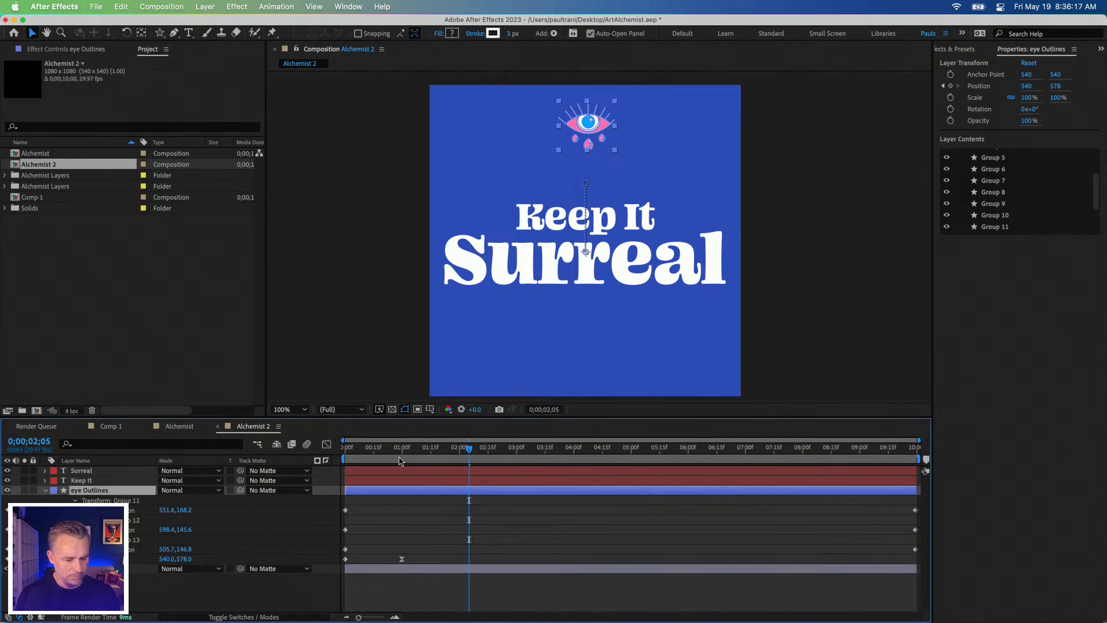
left_click(402, 449)
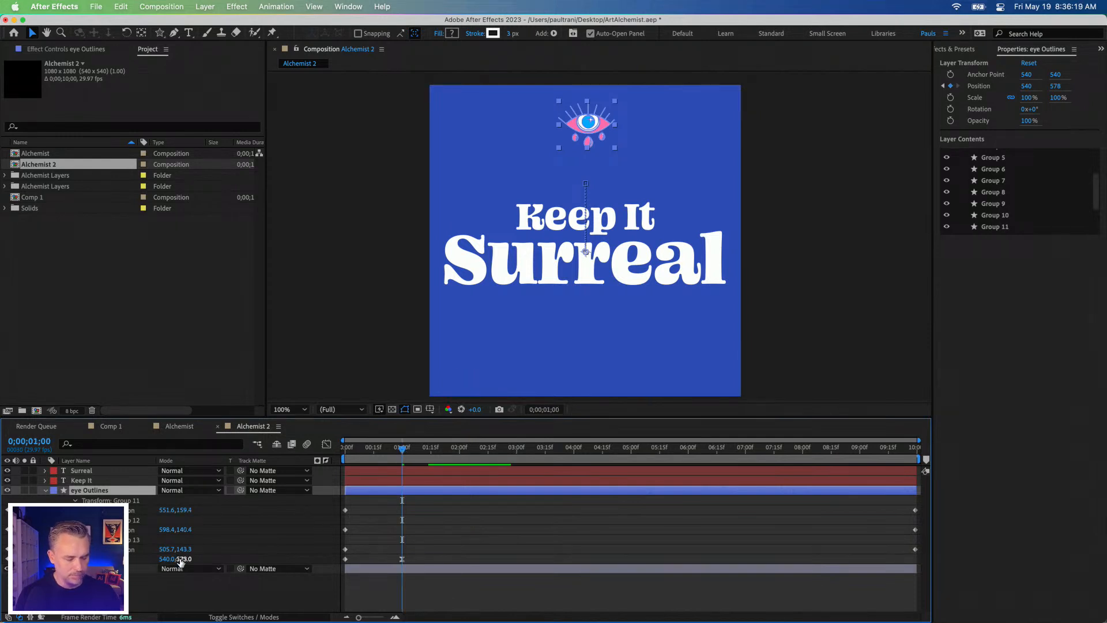
left_click_drag(166, 560, 244, 560)
key("super+z")
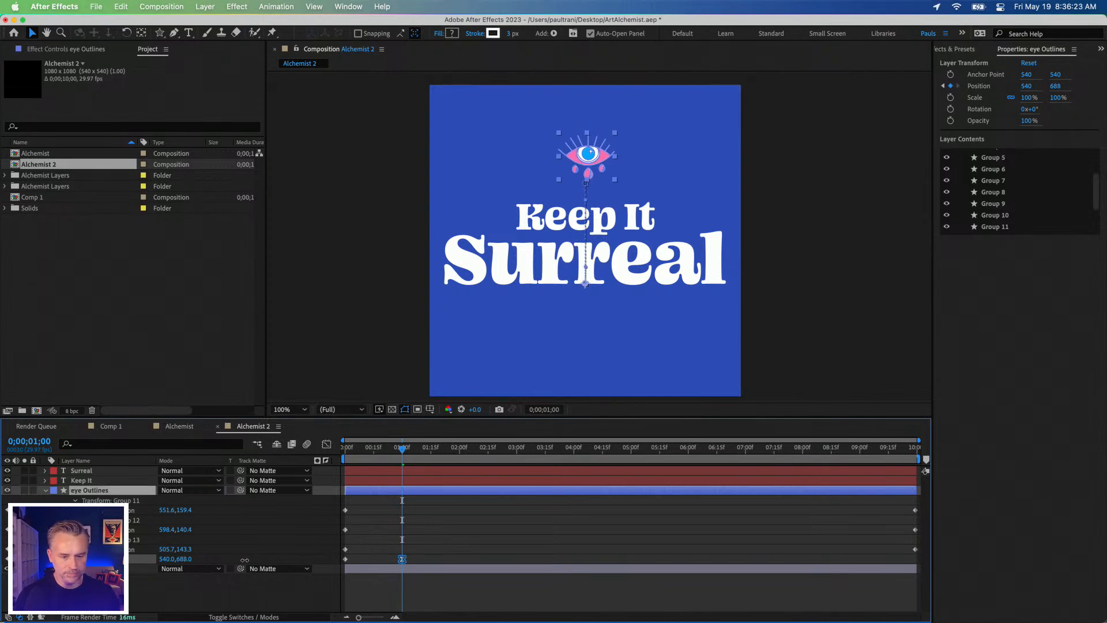
left_click_drag(392, 451, 436, 452)
left_click(390, 597)
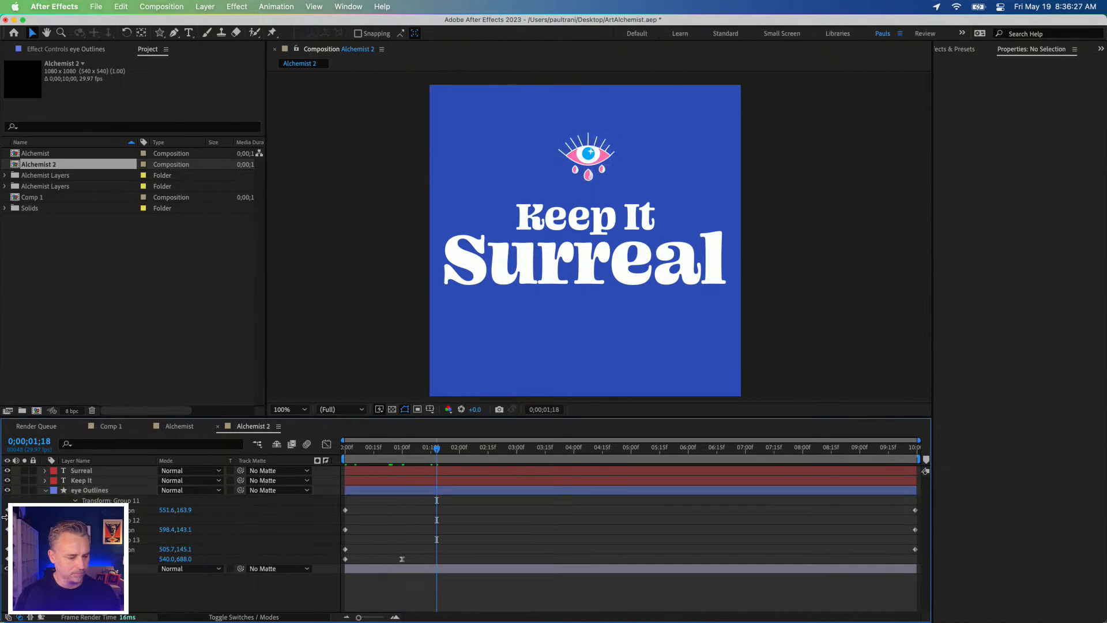
left_click(100, 491)
key("u")
left_click(191, 573)
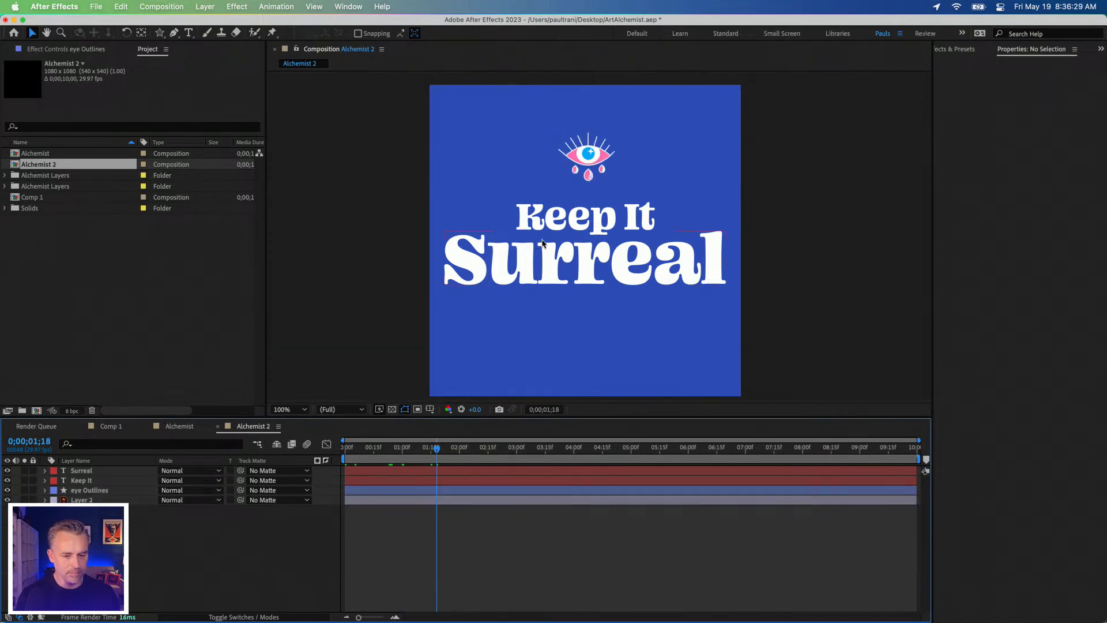
Step: Select the "Surreal" text and preview the composition's animation from the start of the timeline
left_click(552, 257)
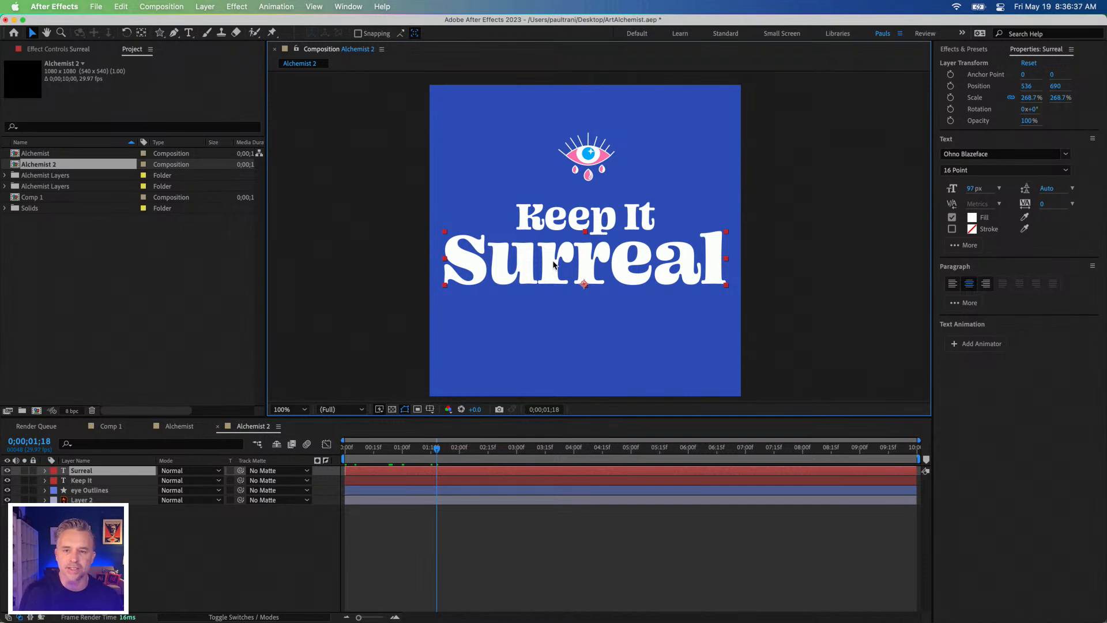
left_click_drag(390, 451, 314, 452)
key("space")
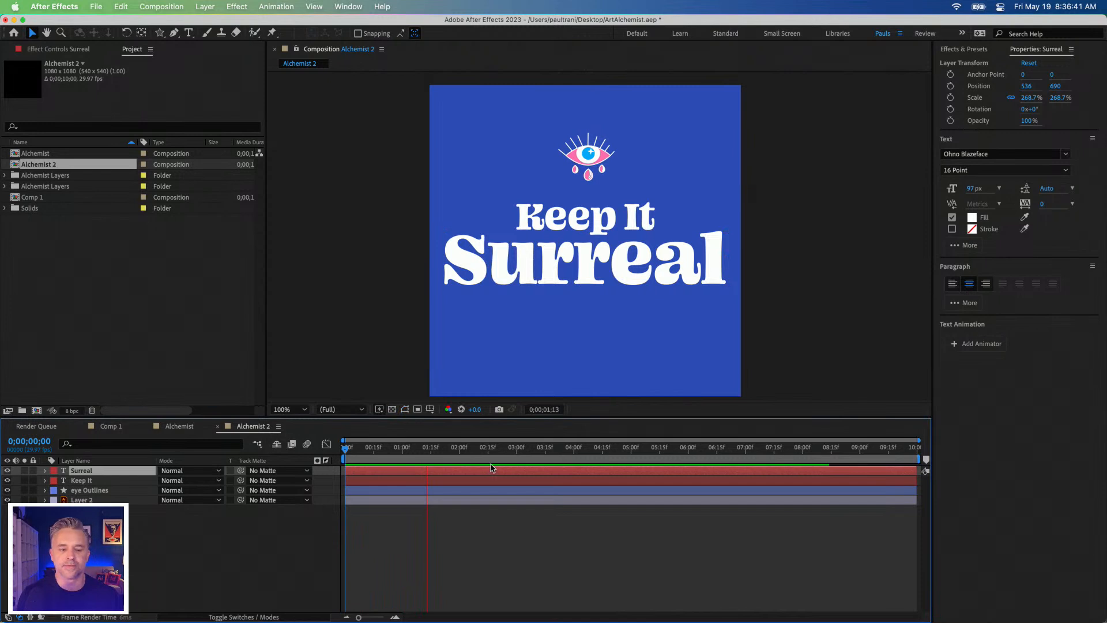
key("space")
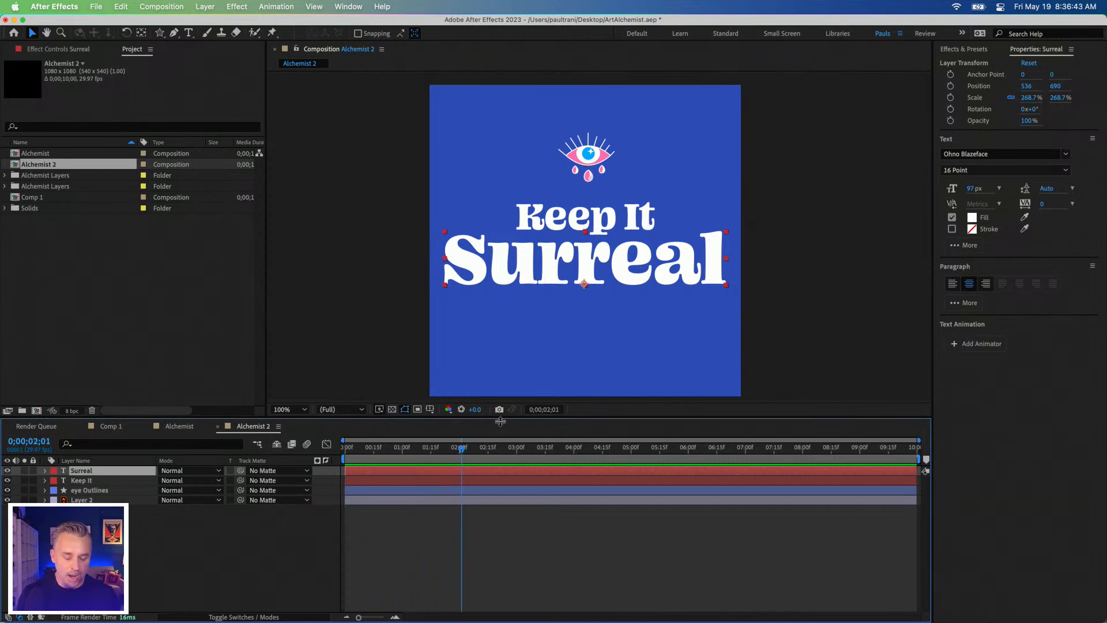
Step: Switch to Chrome and open firefly.adobe.com in a new browser window
mouse_move(615, 622)
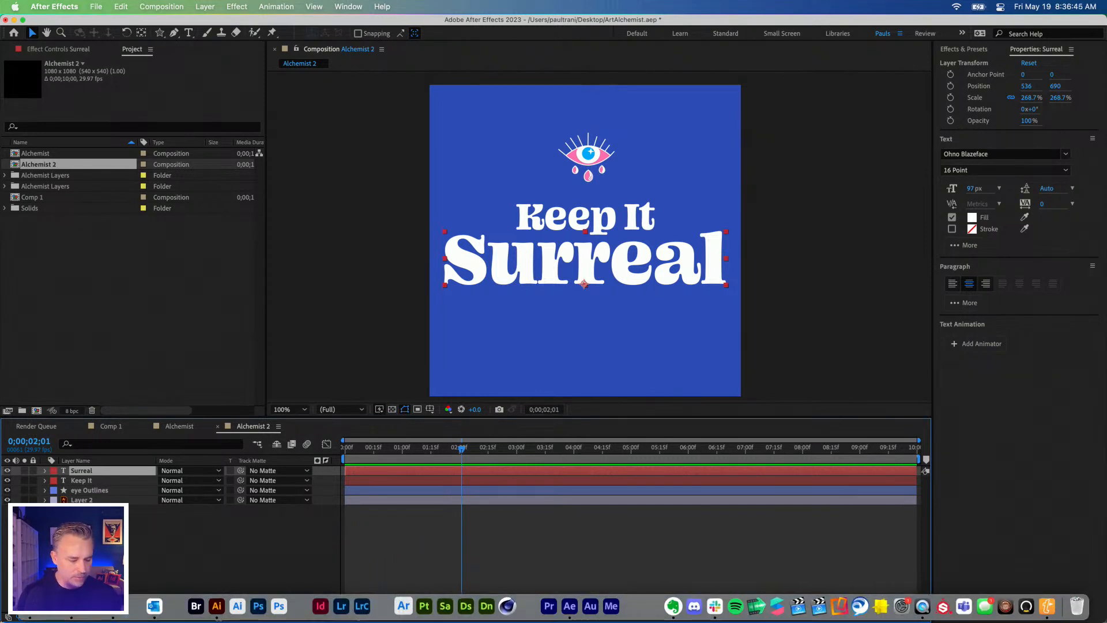
left_click(100, 617)
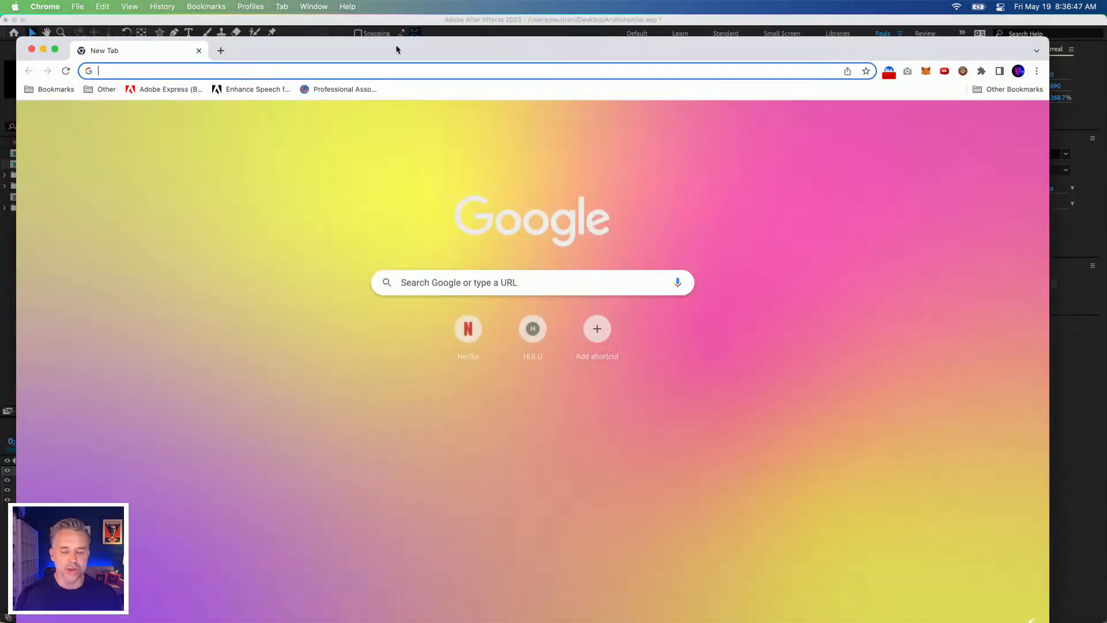
left_click_drag(396, 50, 429, 31)
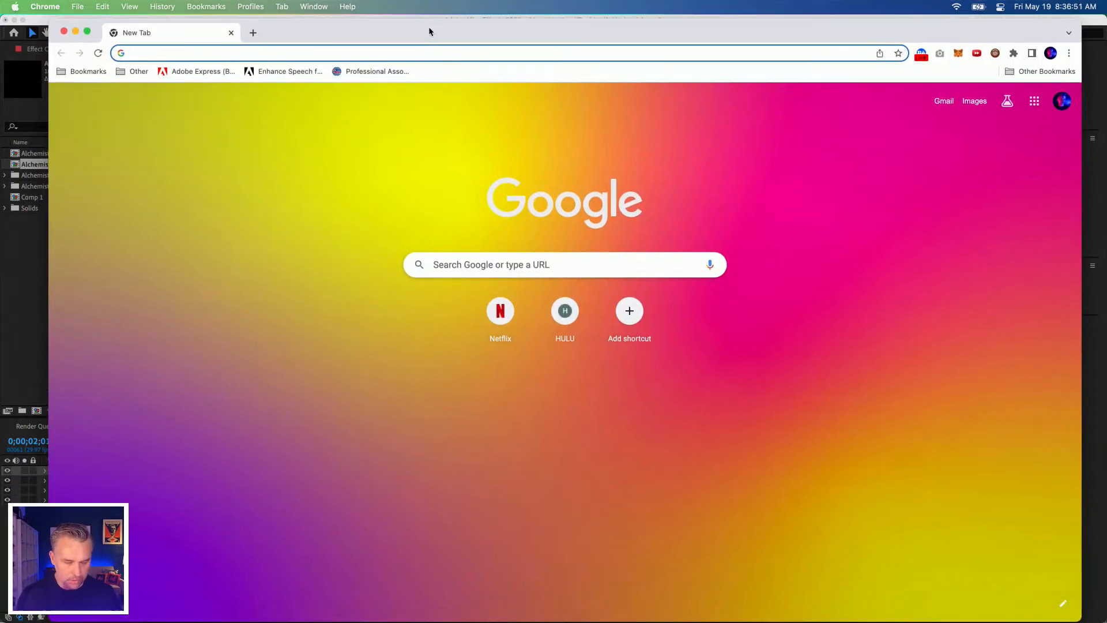
type("fu")
key("BackSpace")
type("ire")
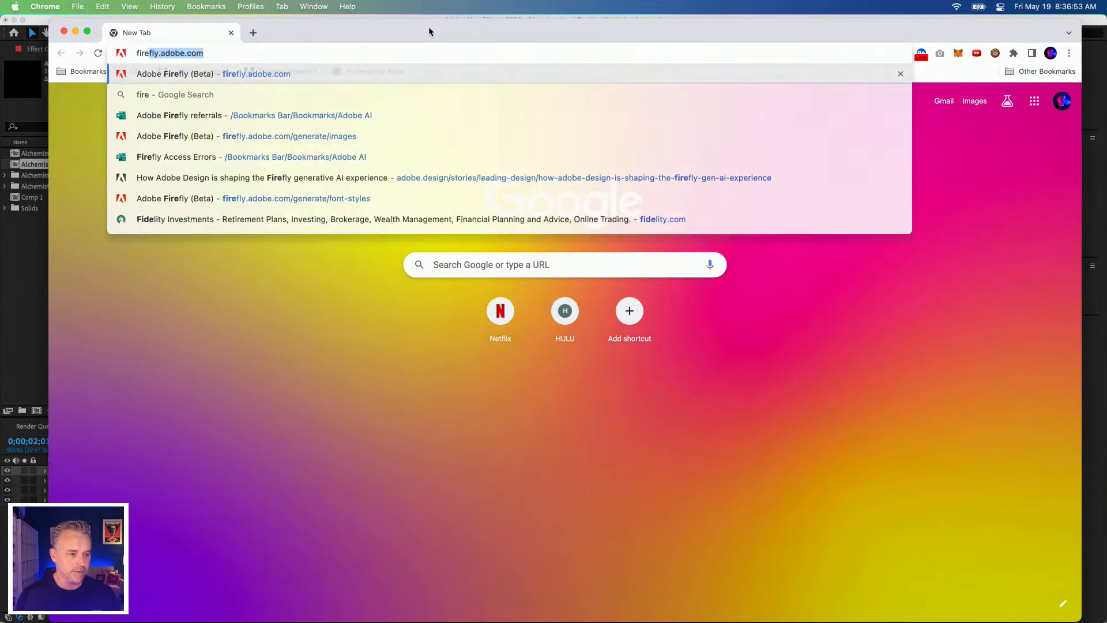
key("Return")
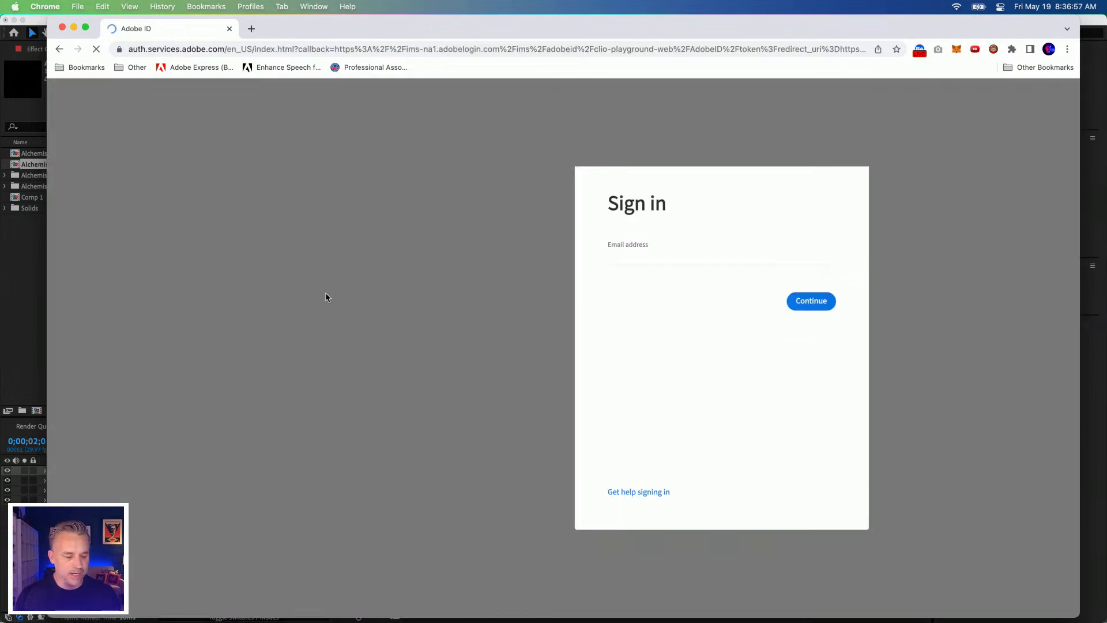
Step: Continue the Adobe sign-in with the company or school account and lower the browser window to uncover the composition
left_click(833, 297)
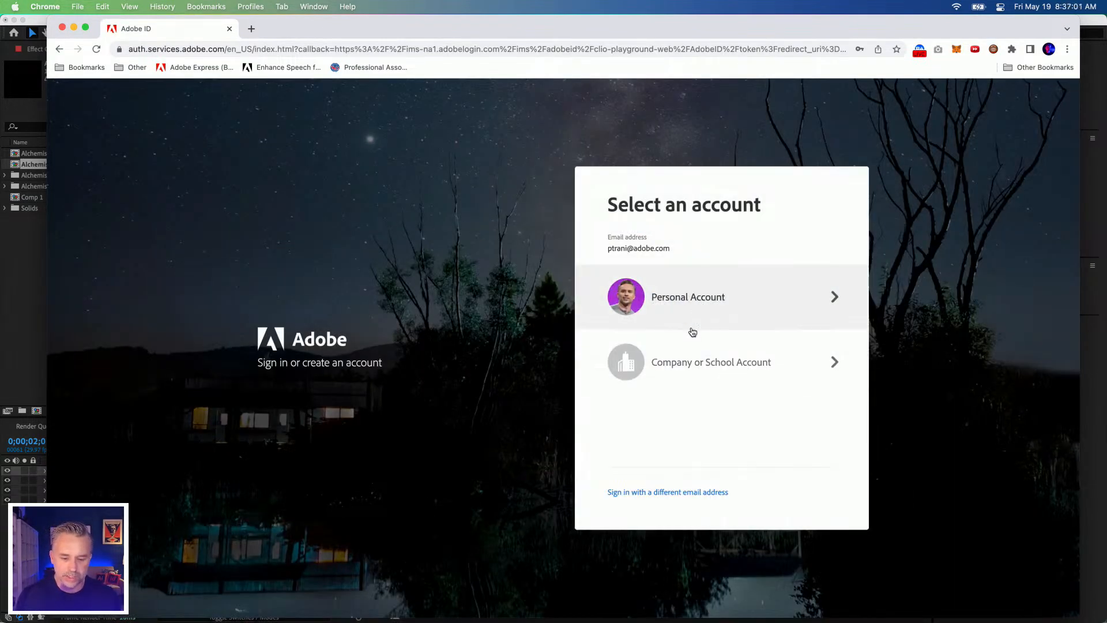
left_click(686, 364)
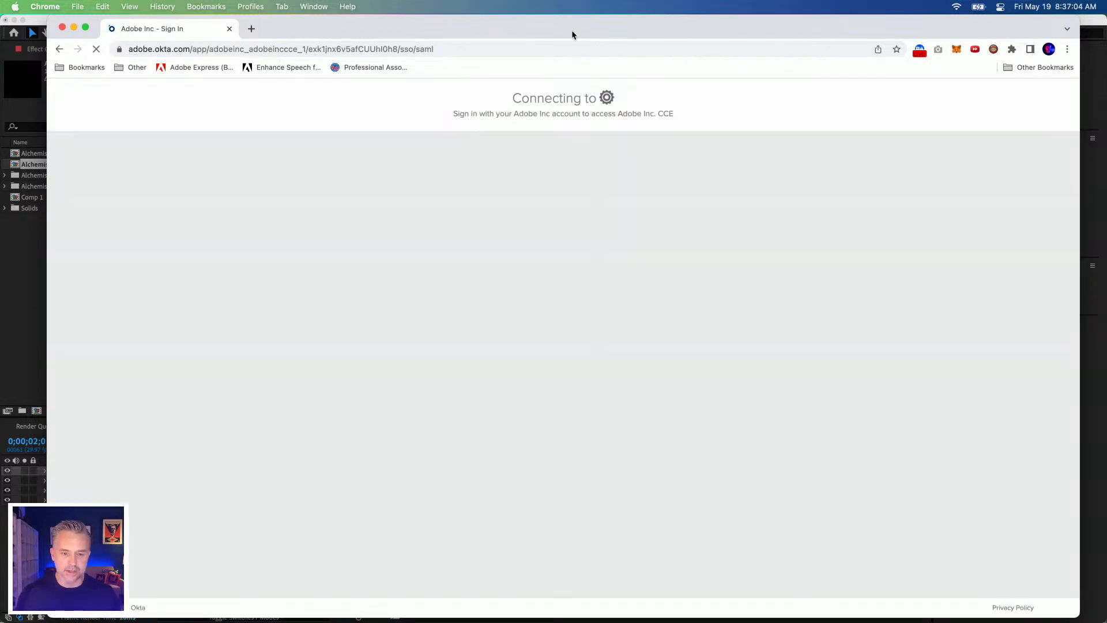
left_click_drag(573, 35, 522, 523)
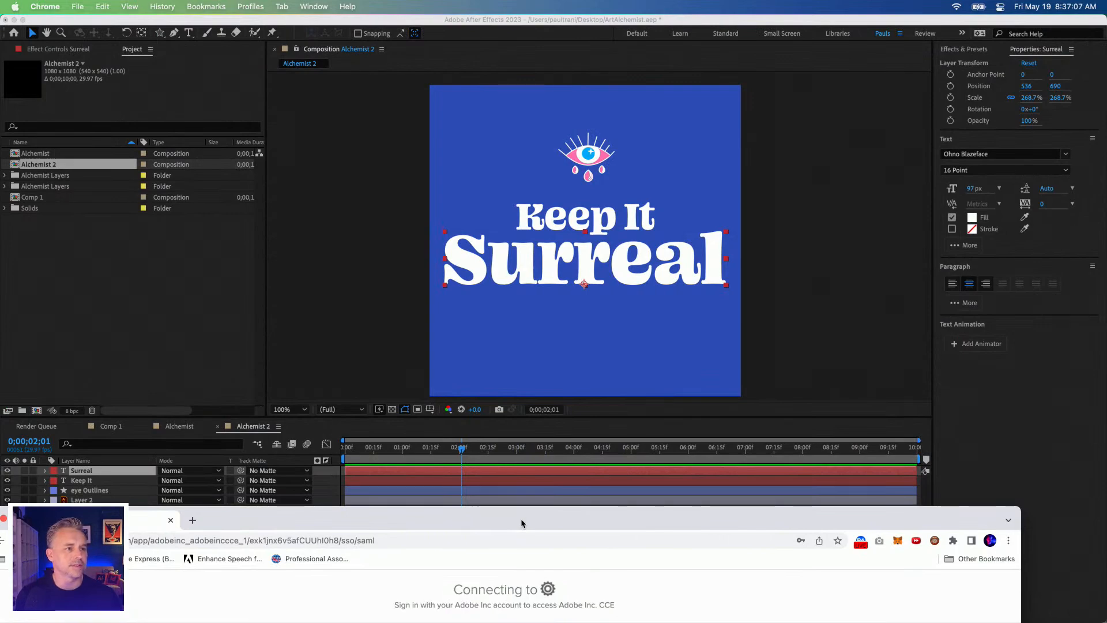
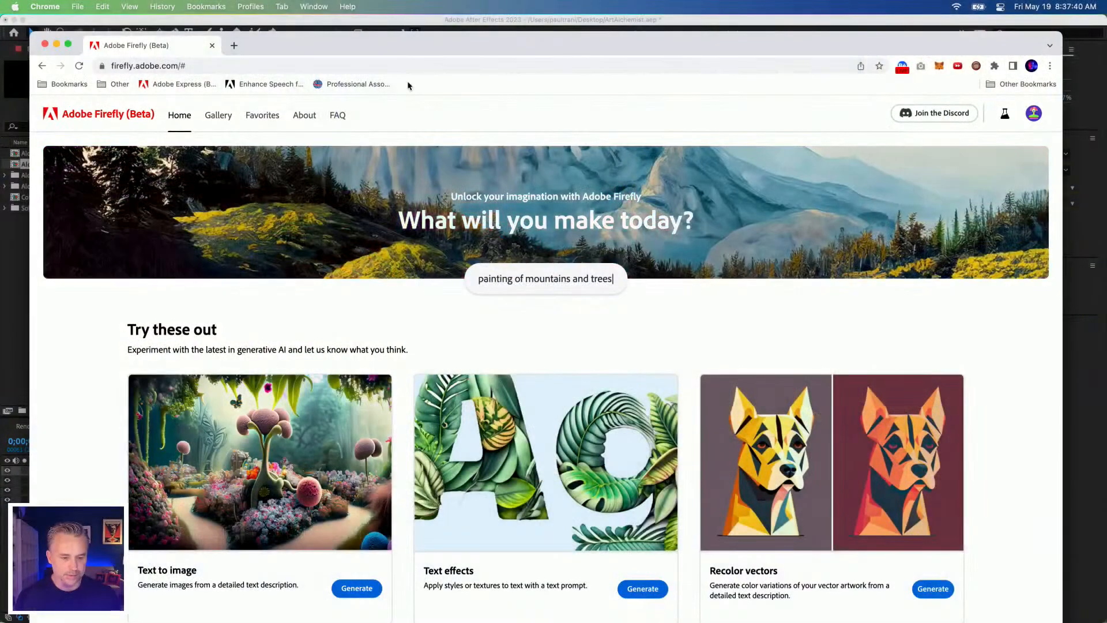
Step: Look over the generators on the Firefly home page and open the Text effects generator
scroll(502, 272, "down", 3)
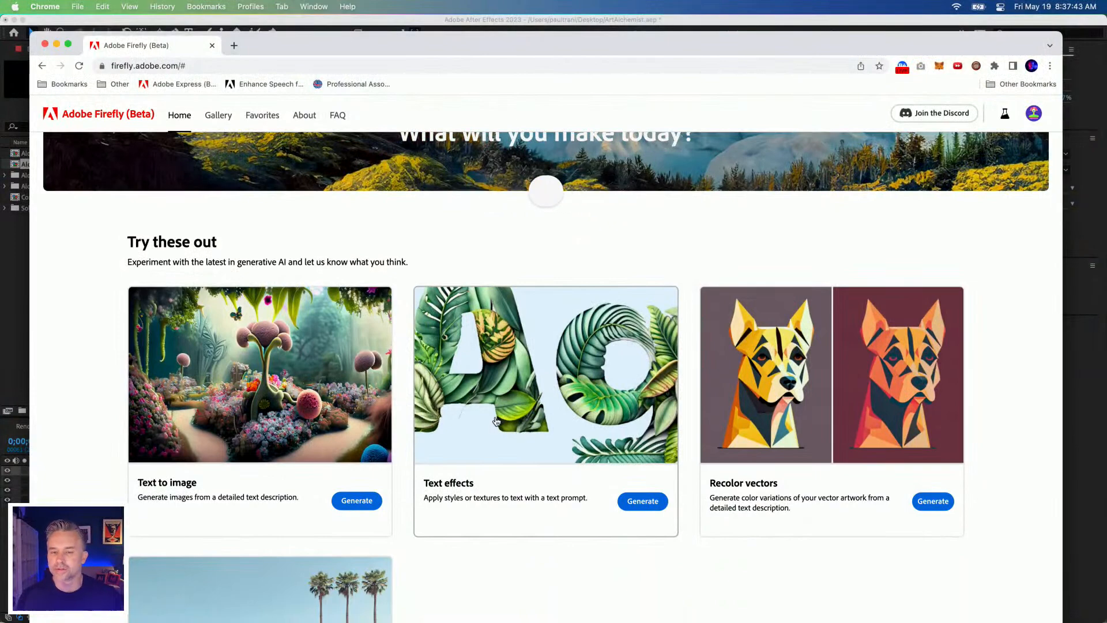
scroll(461, 222, "up", 3)
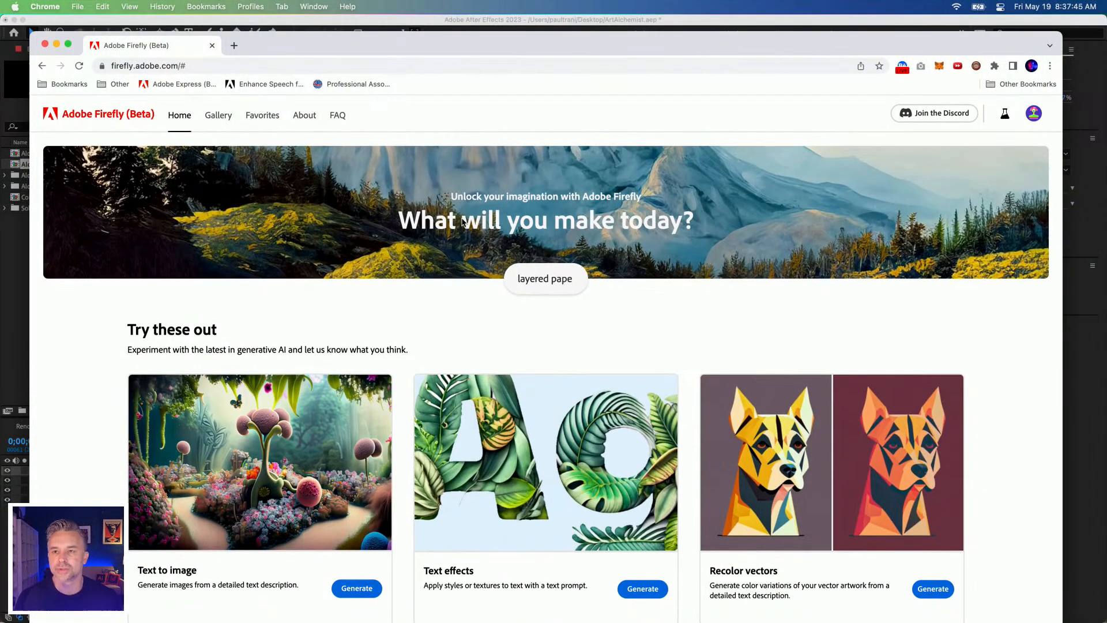
scroll(295, 430, "down", 2)
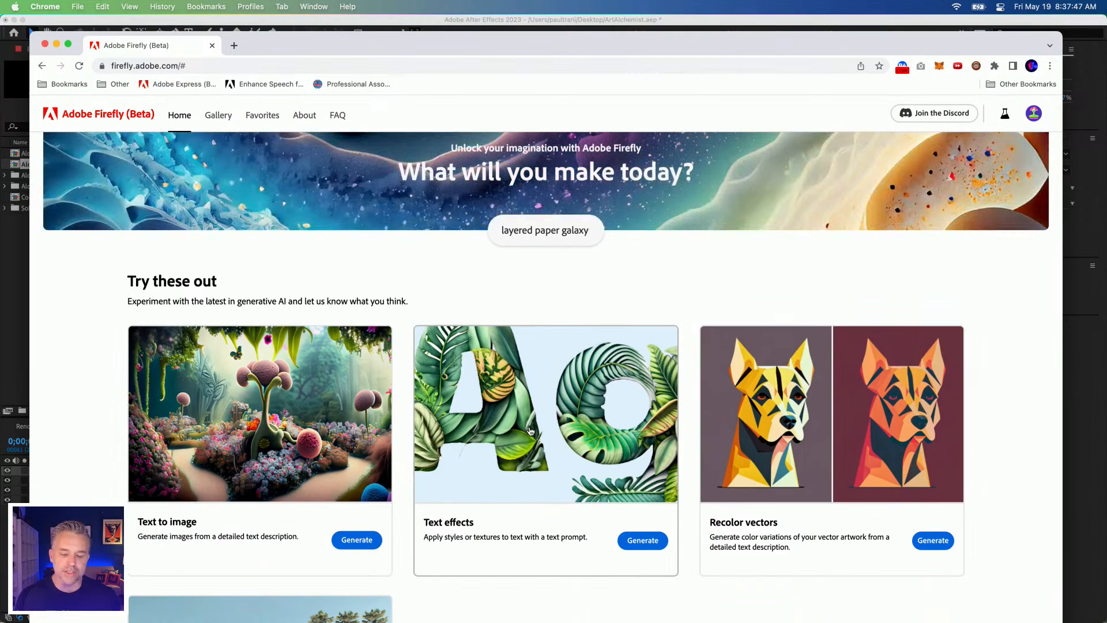
scroll(675, 461, "down", 5)
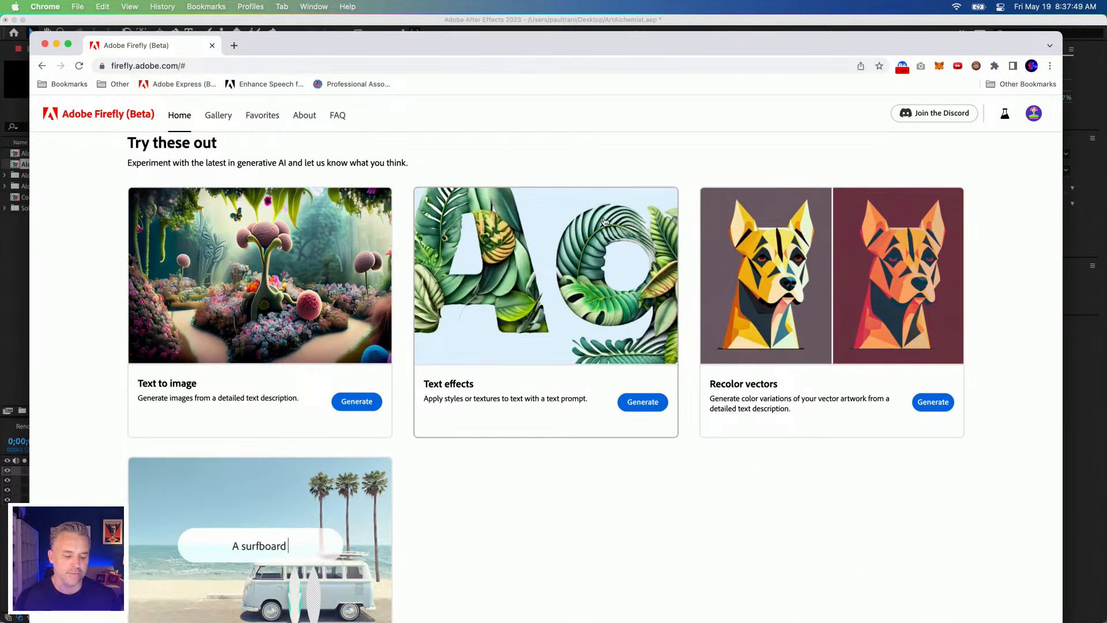
scroll(549, 273, "up", 4)
left_click(537, 427)
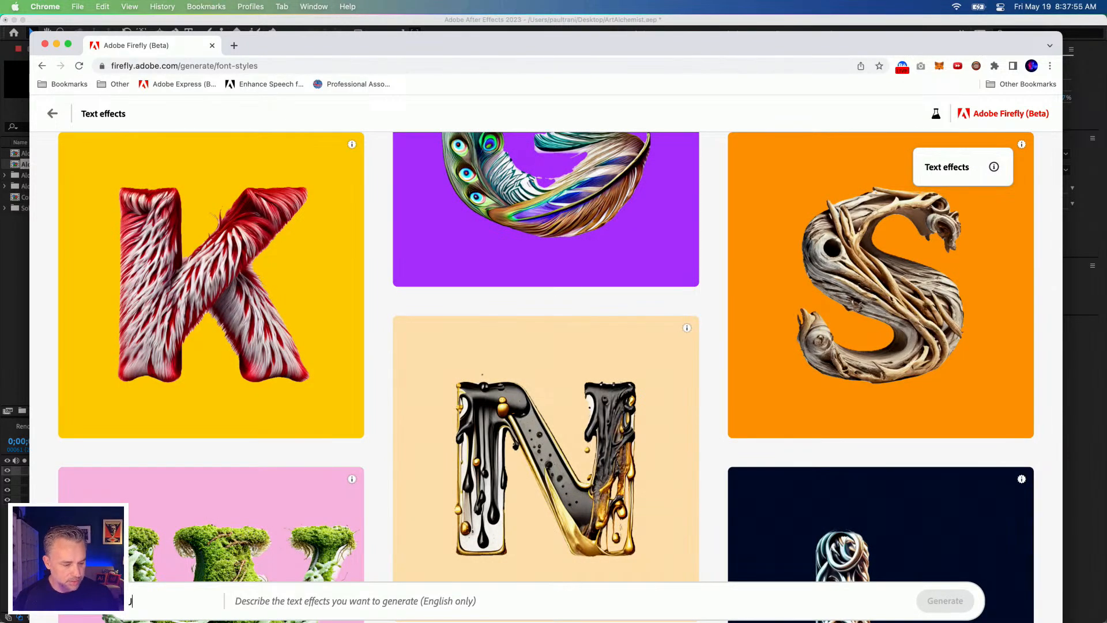
Step: Generate a text effect for SURREAL with the prompt "pink and blue splashes of surreal wildlife"
left_click(261, 602)
type("pink and blue ")
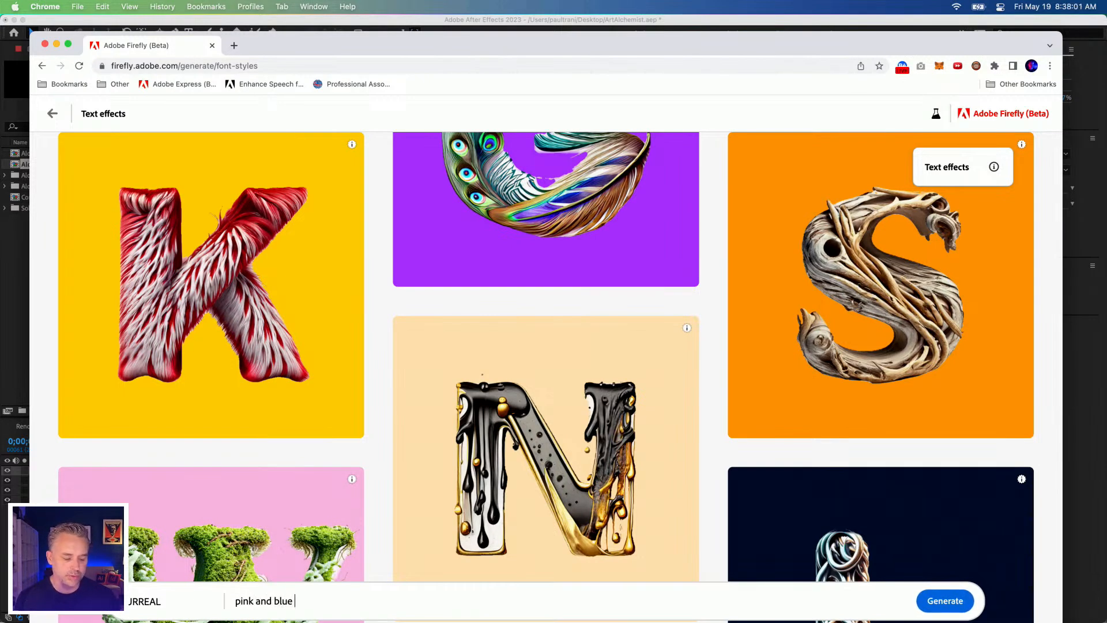
type("splashe")
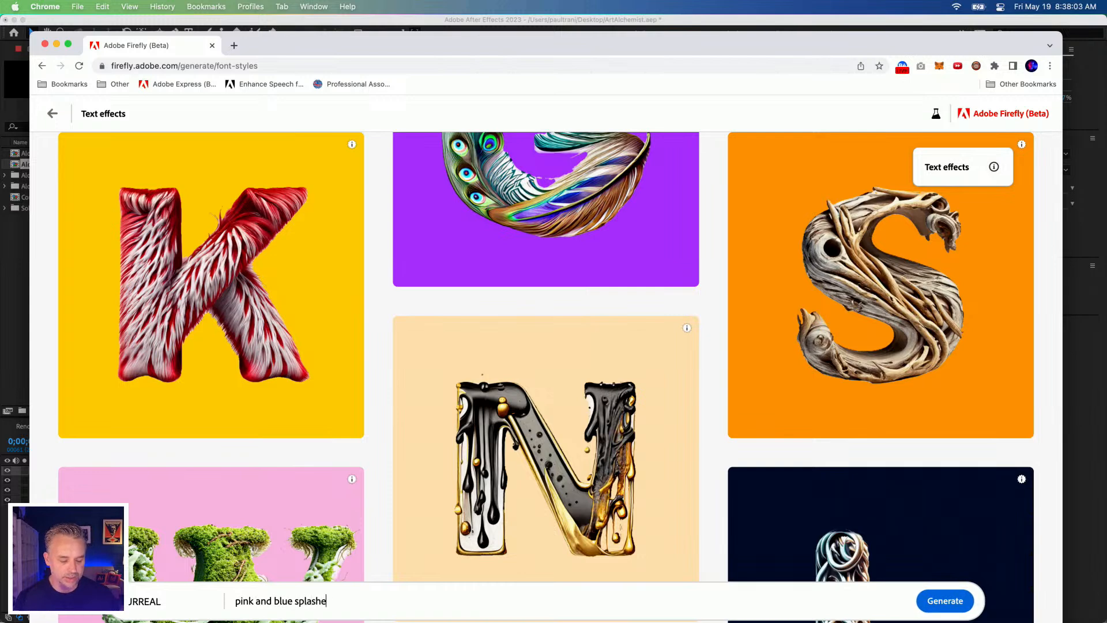
type("s of color")
key("BackSpace")
key("BackSpace")
key("BackSpace")
type("surreal wildlife")
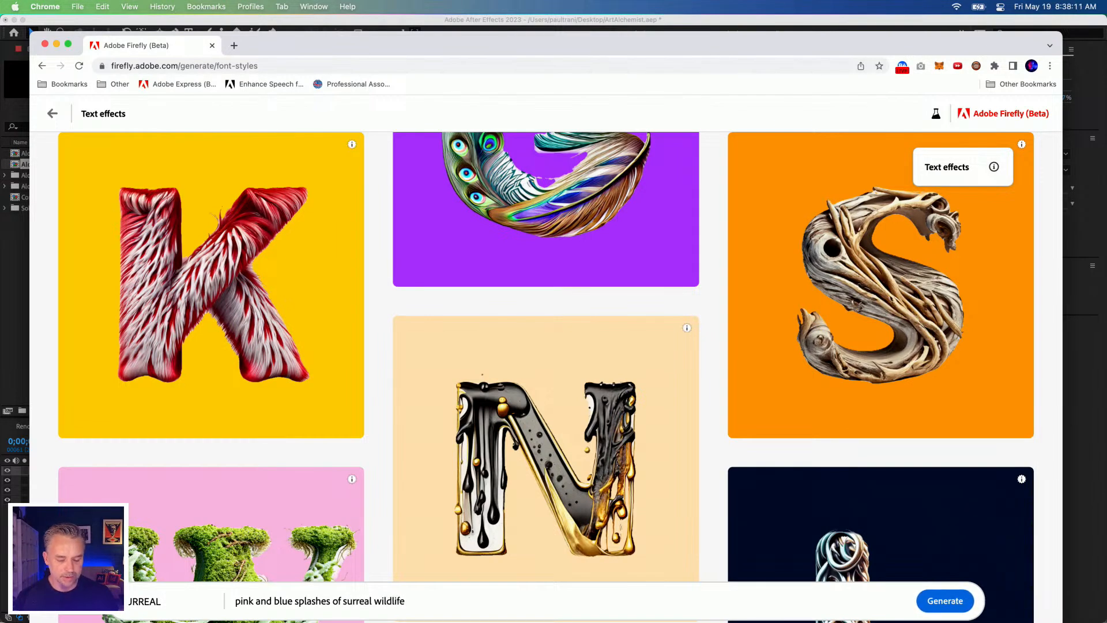
left_click(928, 600)
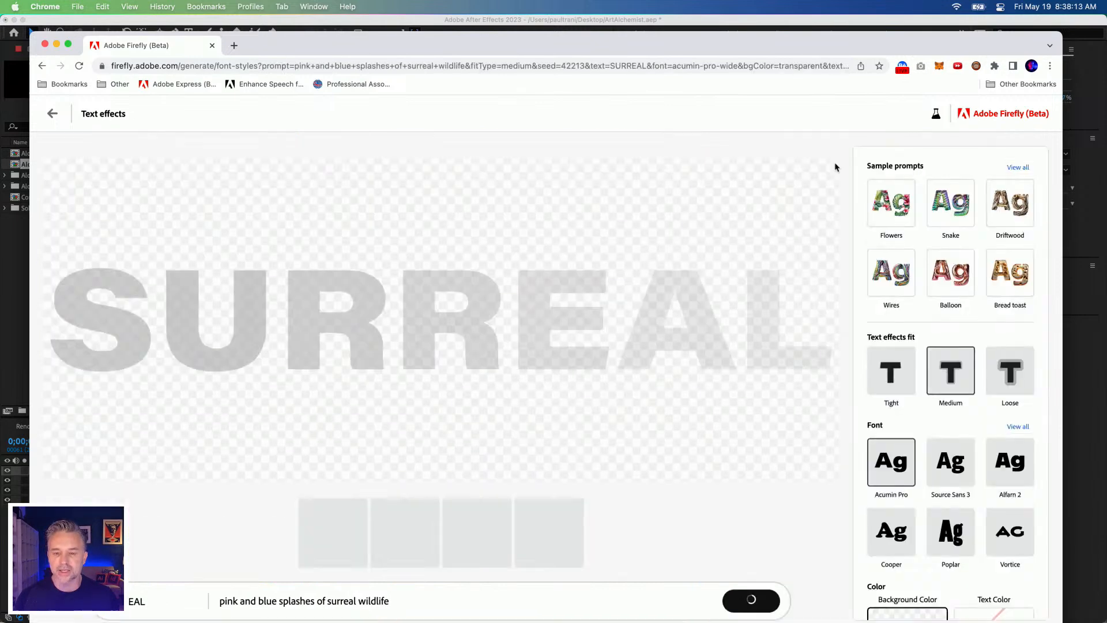
left_click_drag(855, 45, 863, 27)
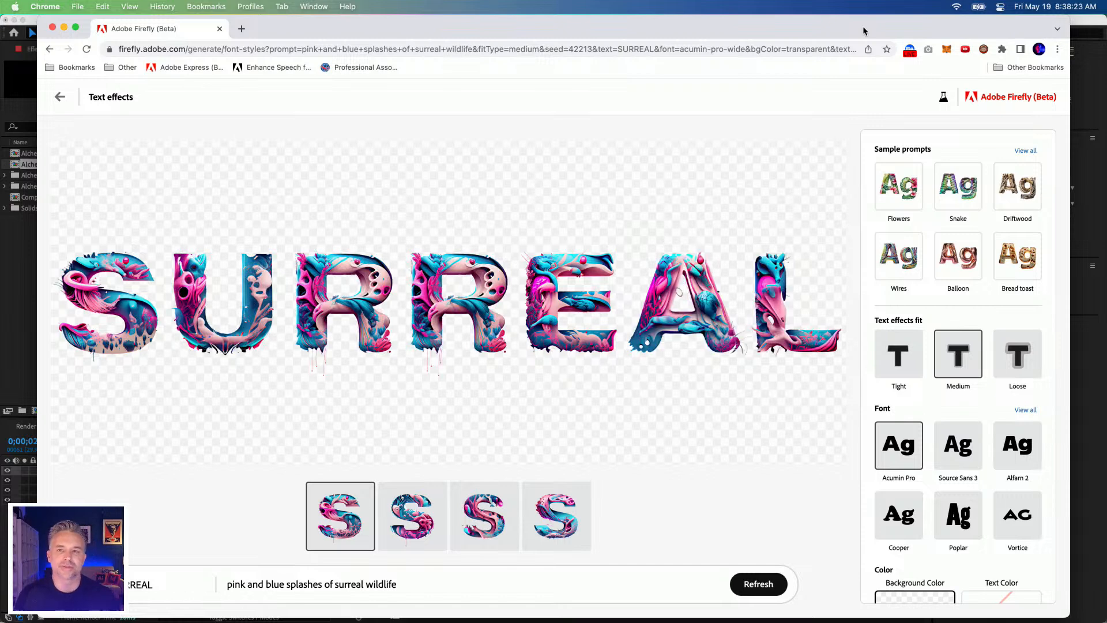
Step: Change the text effect's font to Poplar and download the result with Content Credentials
mouse_move(808, 329)
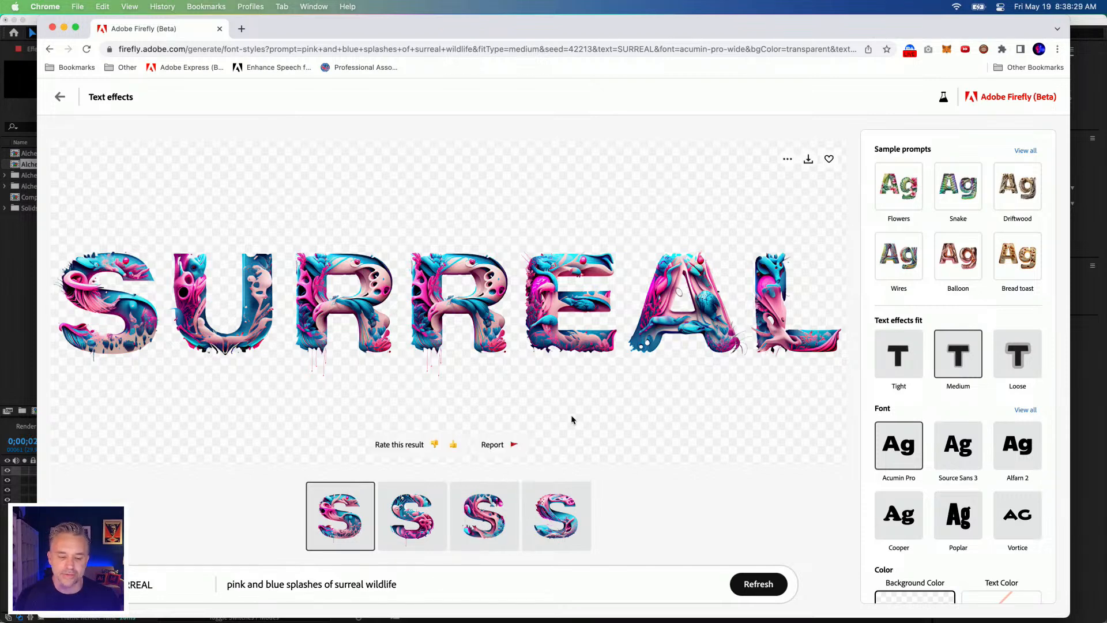
scroll(923, 438, "down", 3)
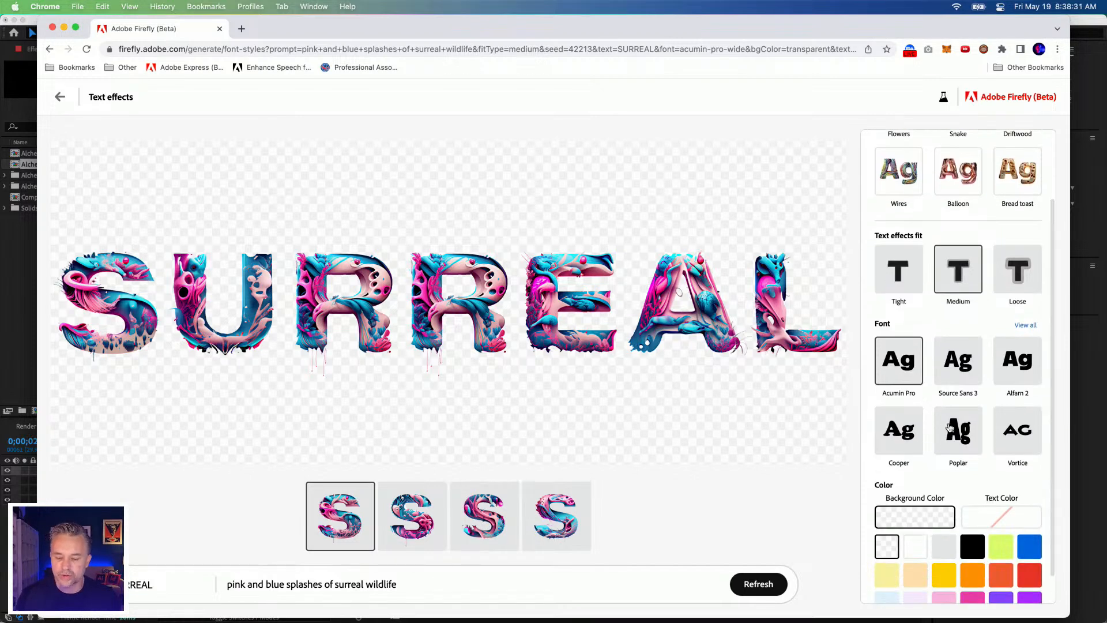
left_click(950, 428)
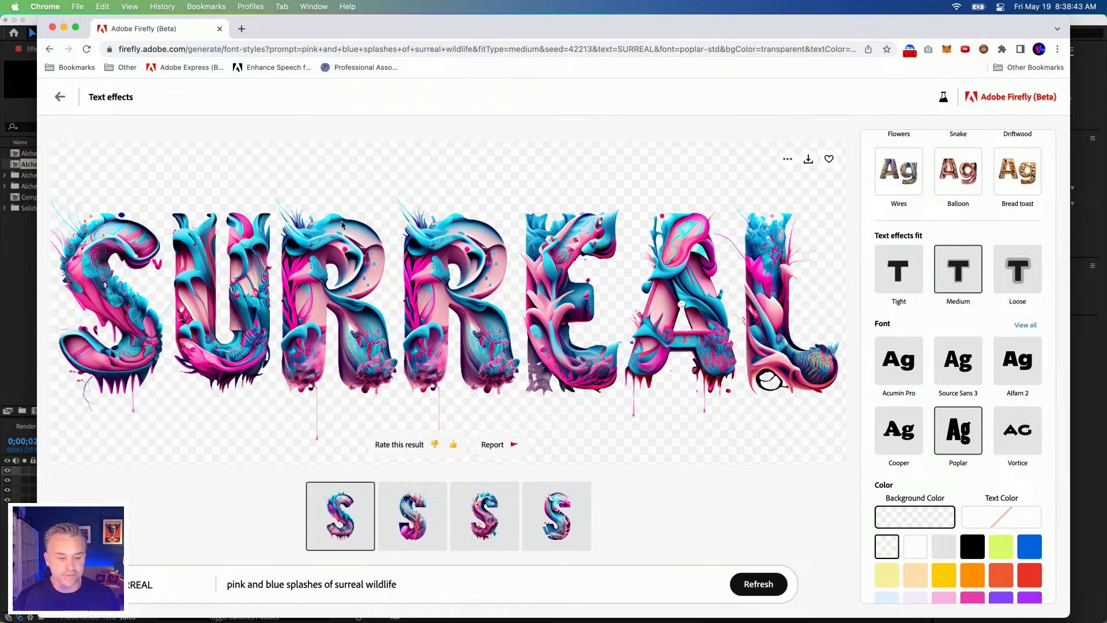
left_click(809, 159)
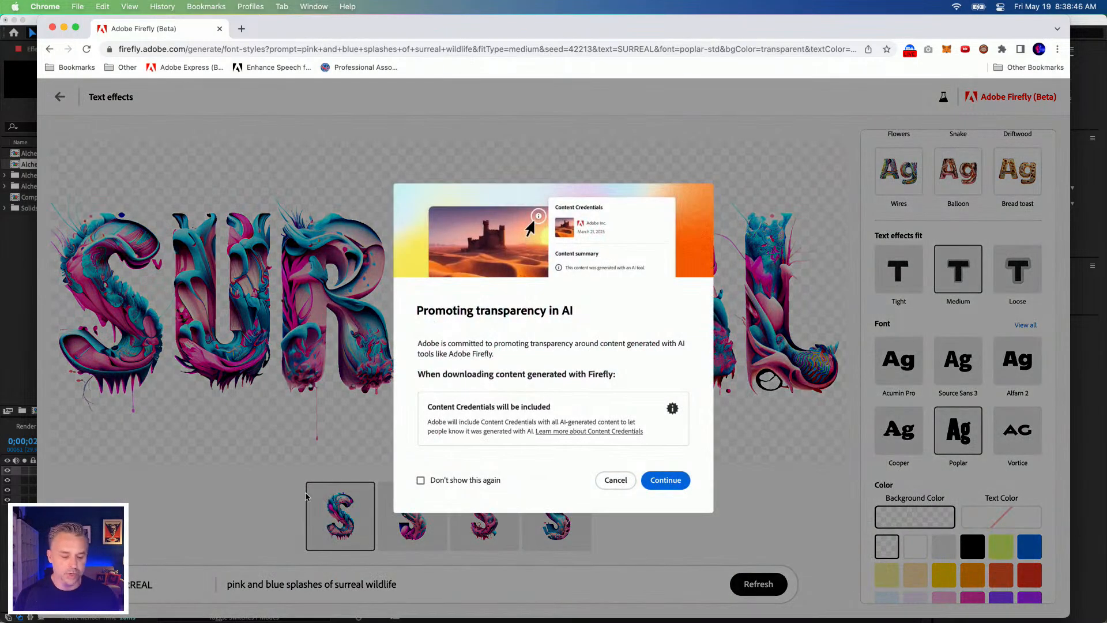
left_click(666, 480)
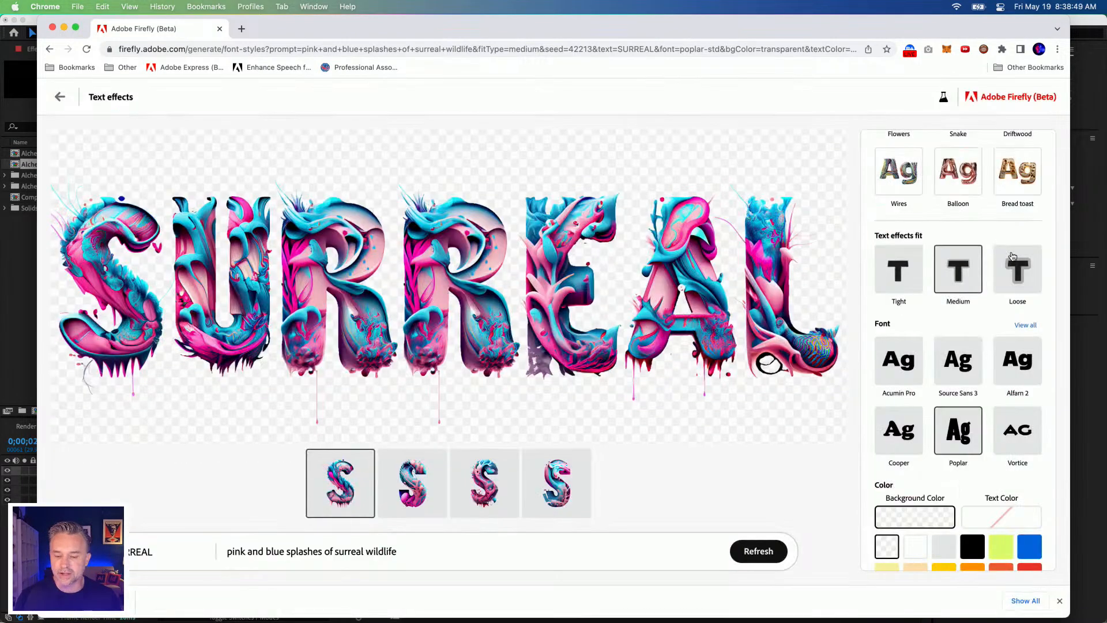
Step: Set the text effects fit to Loose and regenerate with the prompt "pink and blue and purple splashes of surreal wildlife"
left_click(1017, 268)
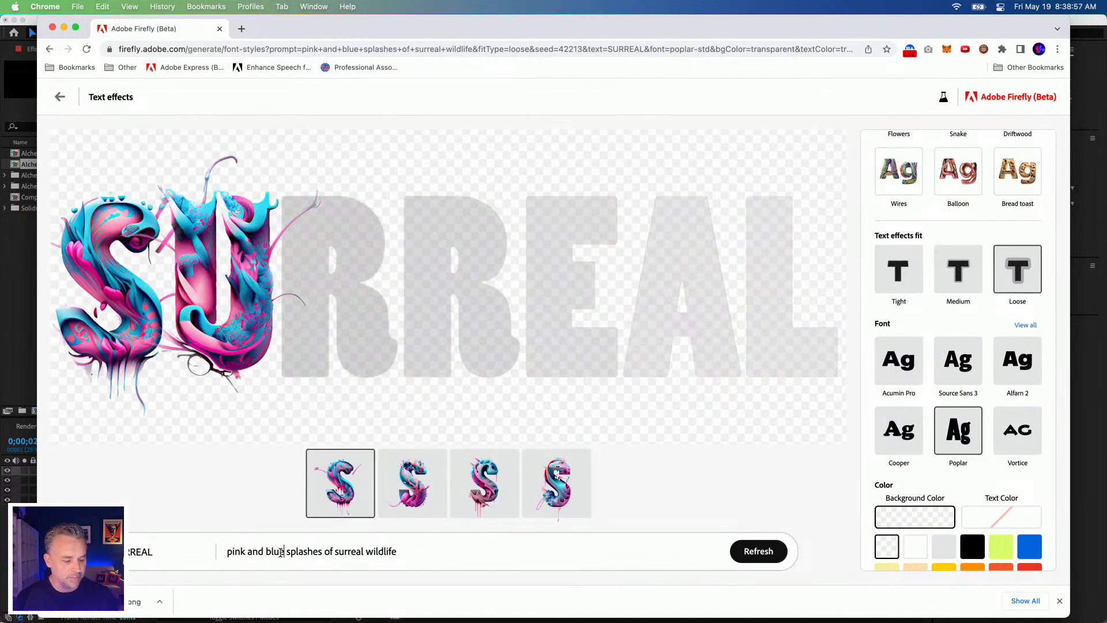
type("and purple")
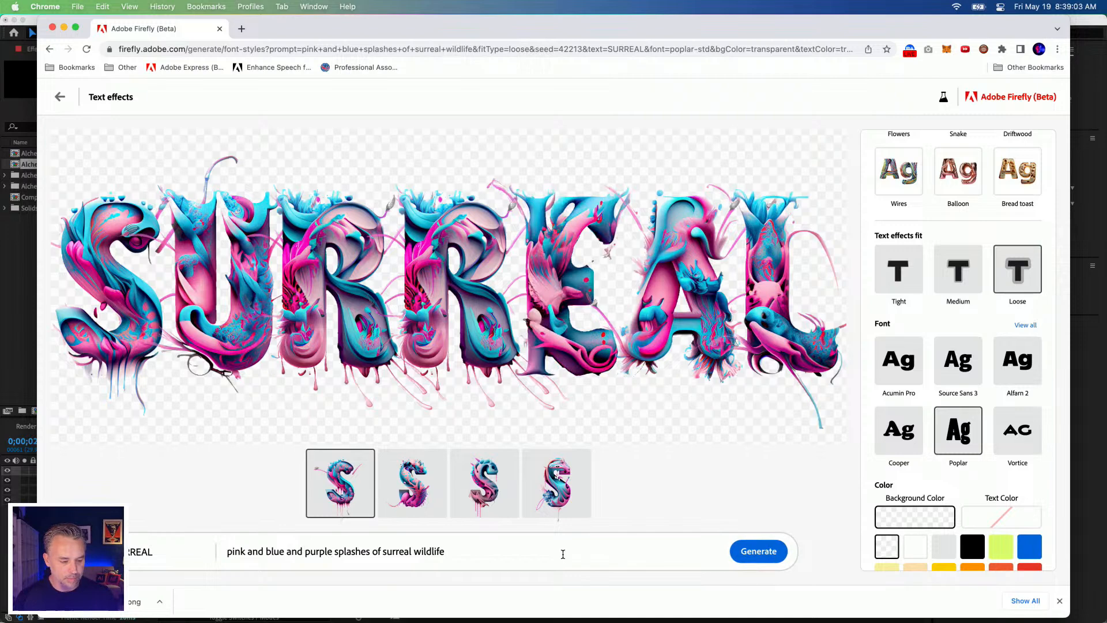
left_click(746, 552)
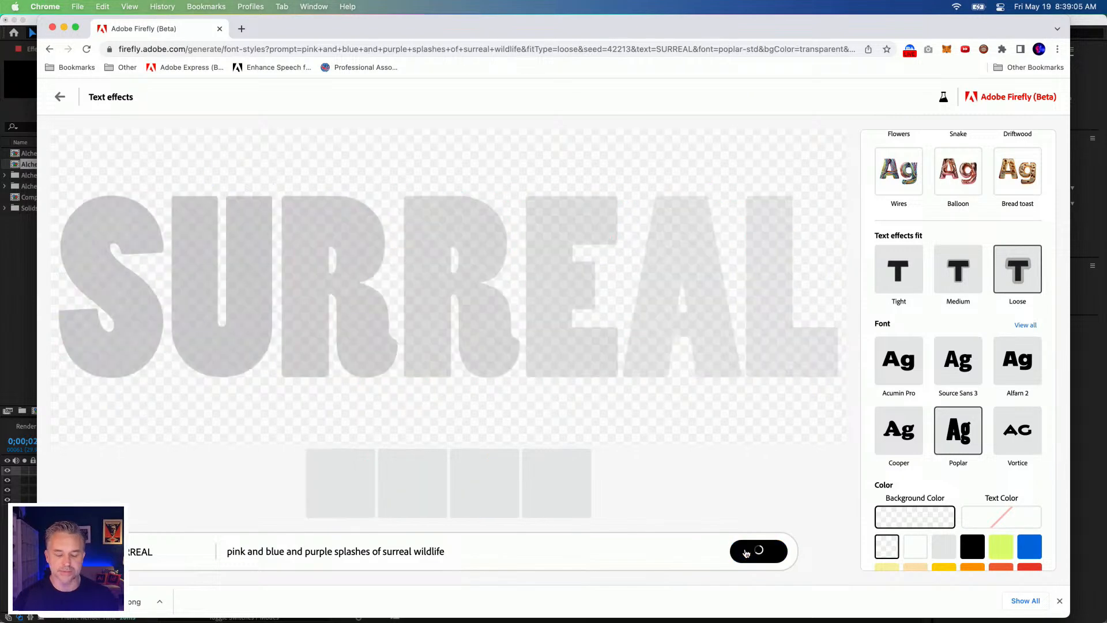
Step: Download the Loose-fit SURREAL artwork with Content Credentials and open the PNG in Photoshop
left_click_drag(392, 37, 477, 37)
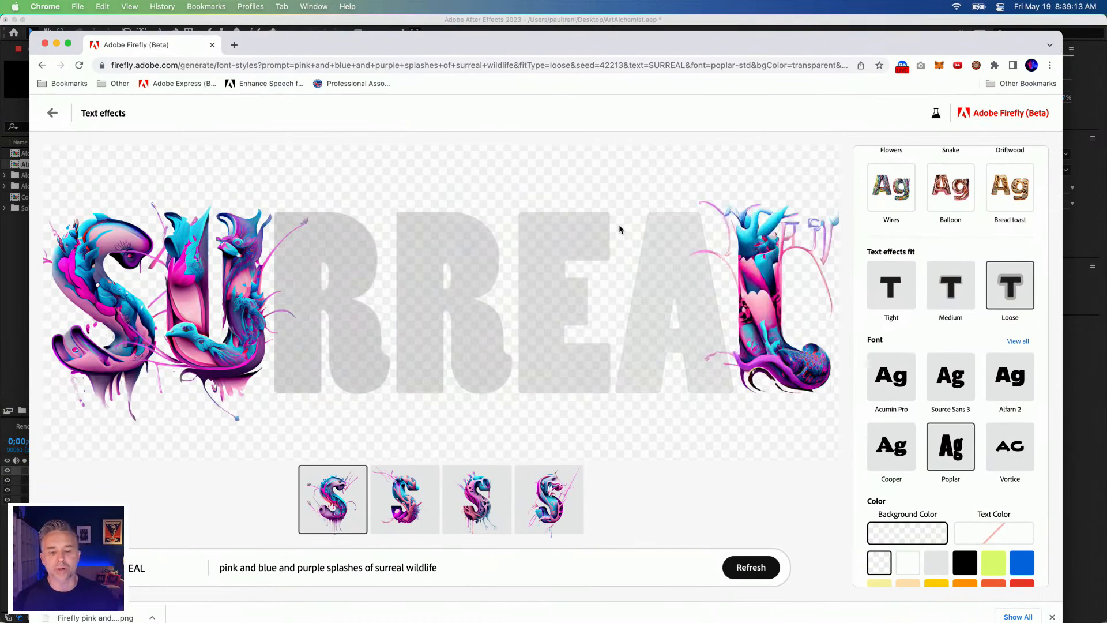
left_click(797, 165)
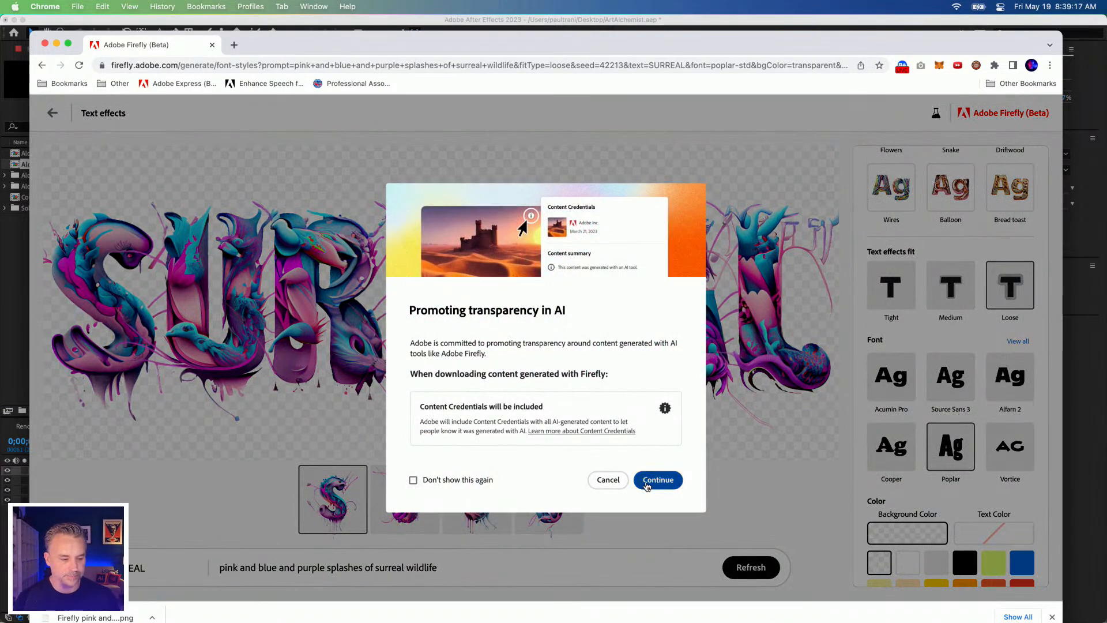
left_click(649, 486)
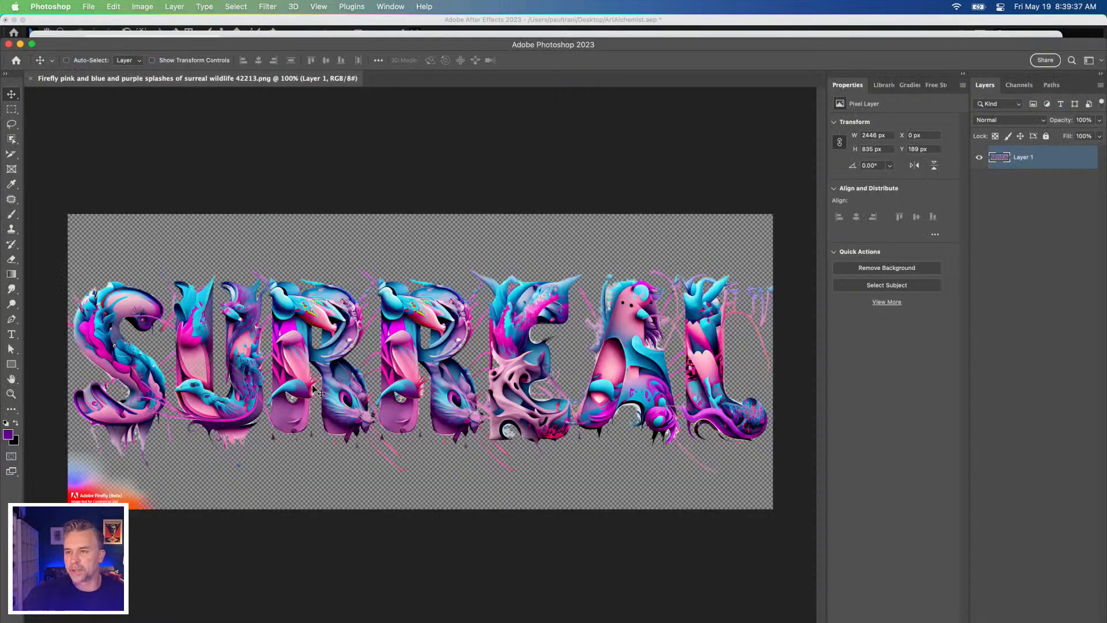
Step: Lasso the Adobe Firefly badge in the artwork's lower-left corner, delete it and save the PNG
left_click(11, 112)
left_click_drag(68, 44, 68, 15)
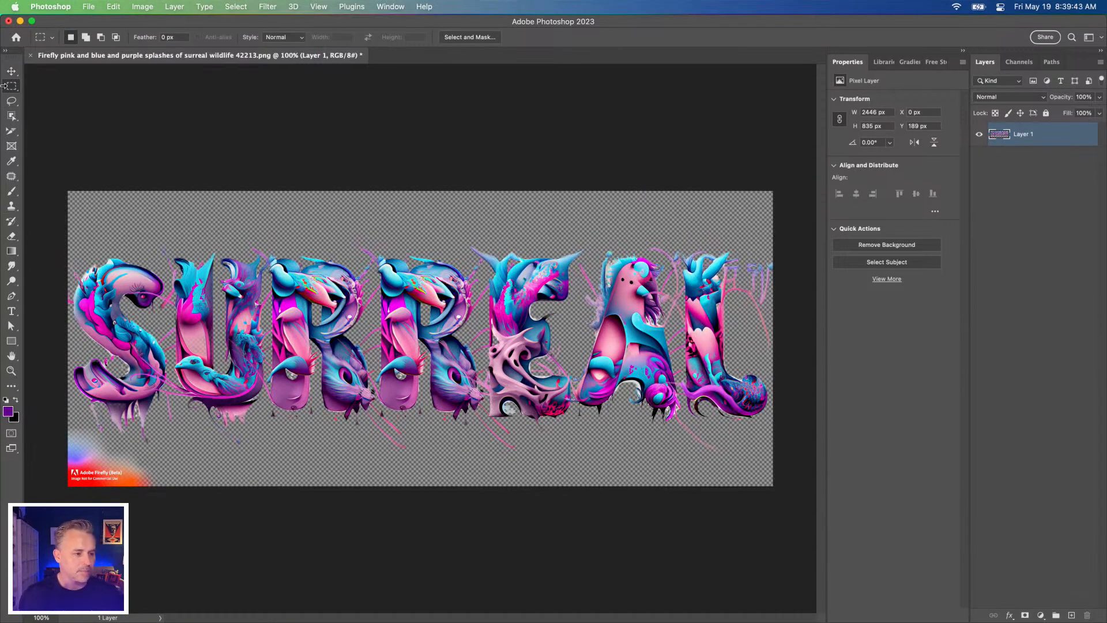
left_click(11, 104)
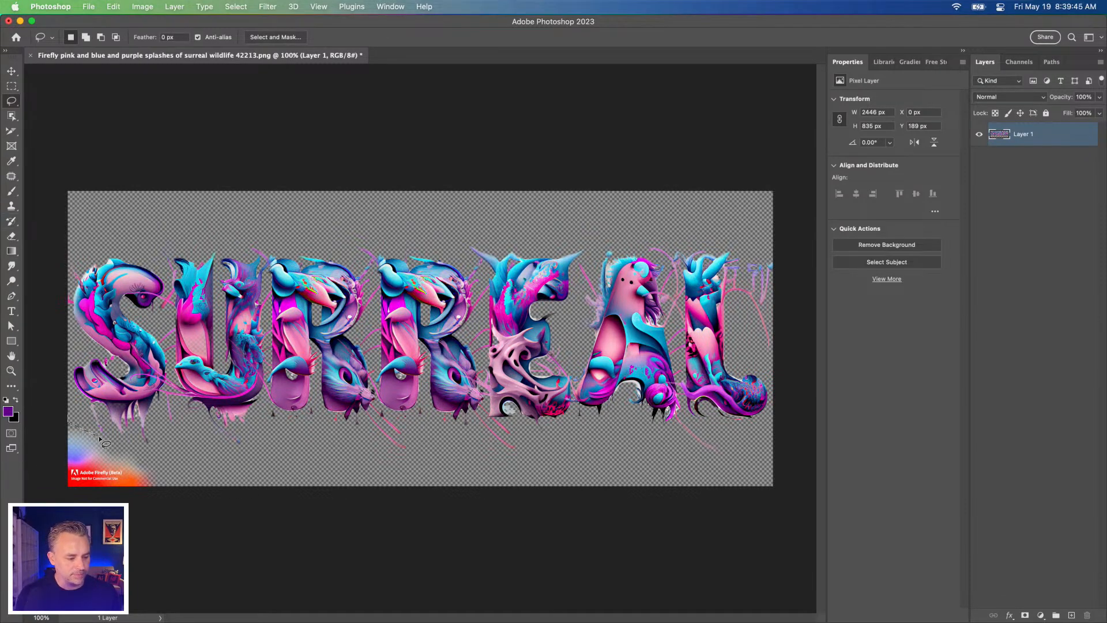
left_click_drag(173, 481, 64, 488)
key("Delete")
key("ctrl+d")
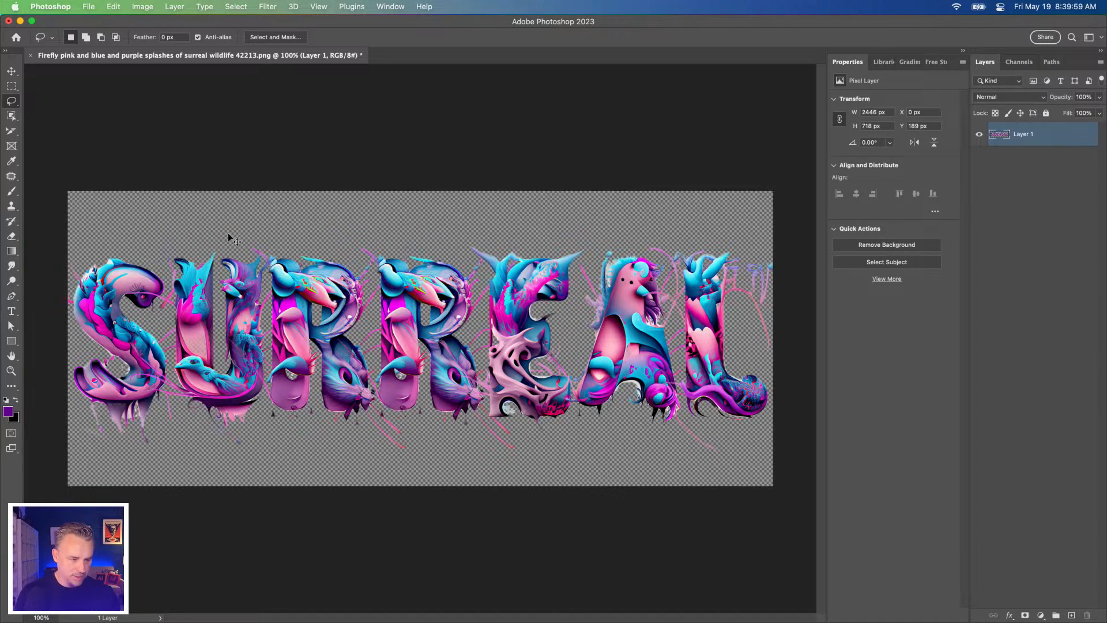
key("super+s")
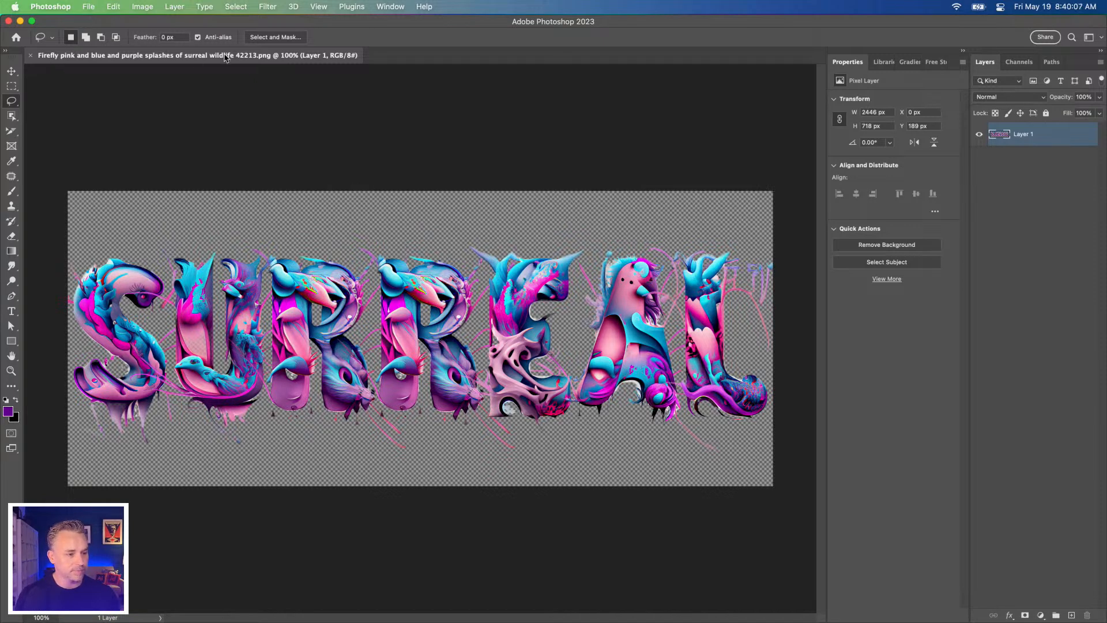
Step: Return to After Effects and import "Firefly pink and blue and purple splashes of surreal wildlife 42213.png" from Downloads into the project
left_click(20, 21)
left_click(56, 43)
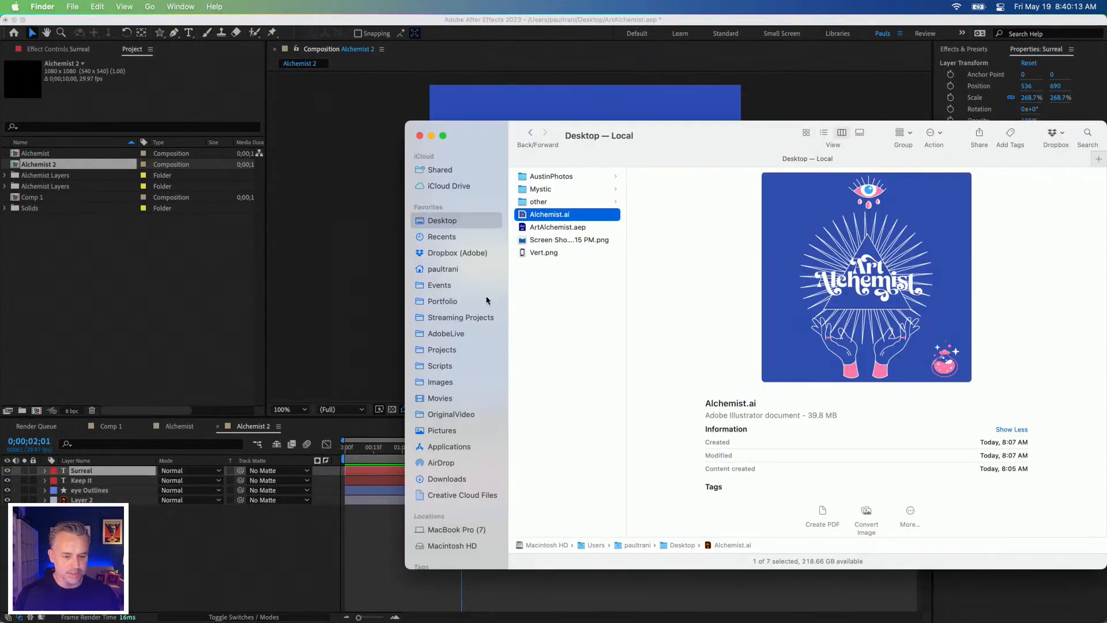
left_click(445, 478)
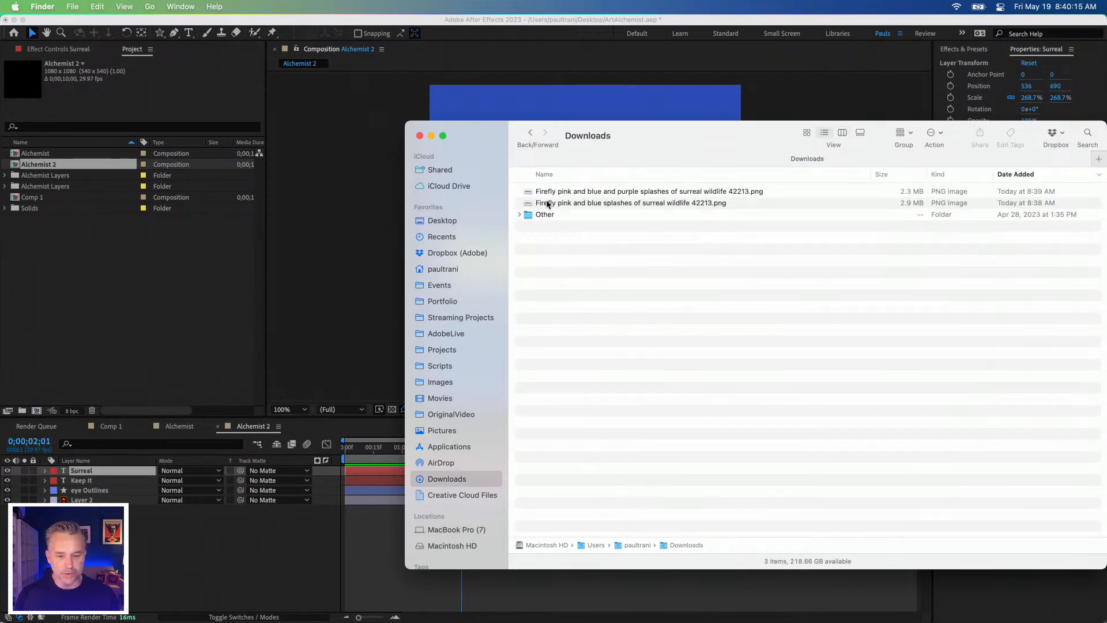
left_click(581, 194)
key("space")
key("space")
left_click_drag(563, 193, 103, 299)
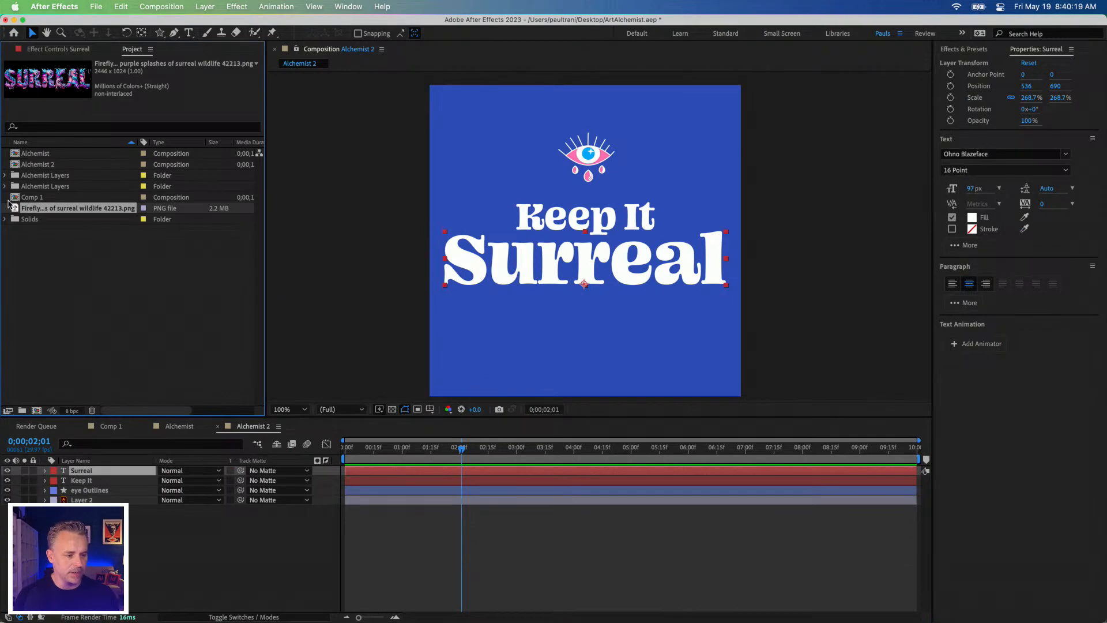
Step: Add the Firefly PNG as the top layer of the Alchemist 2 composition and scale it to 44%
left_click_drag(15, 211, 130, 472)
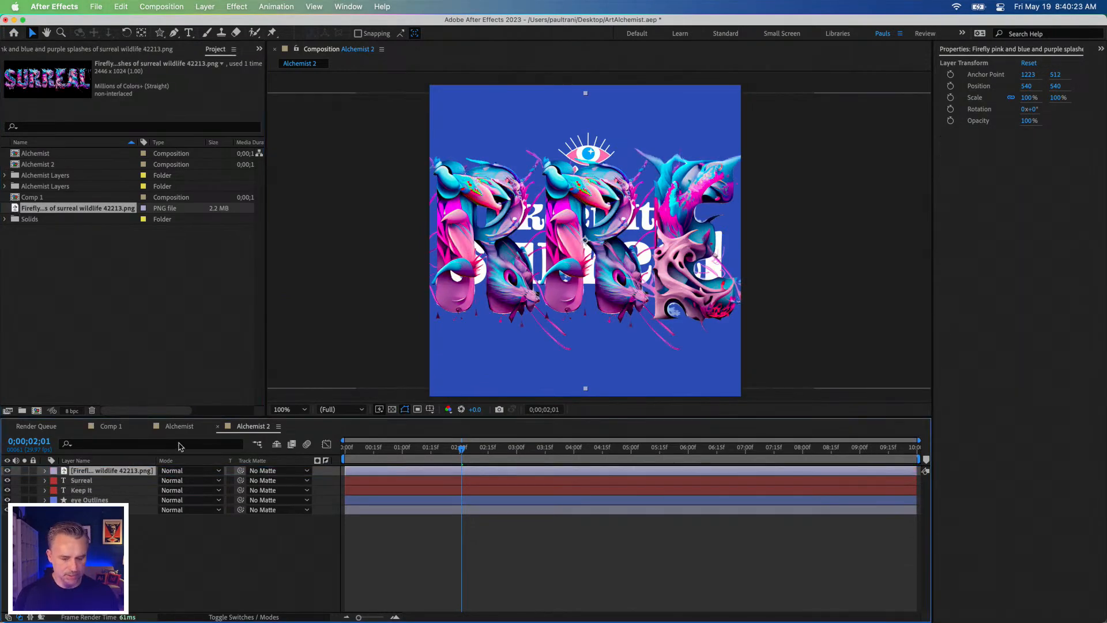
key("s")
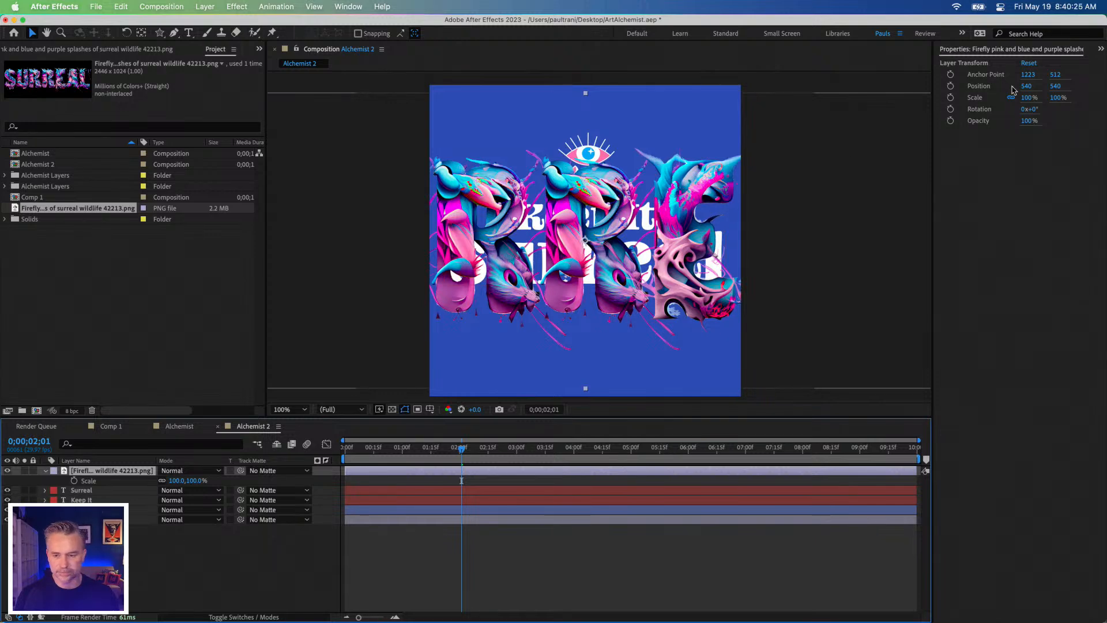
key("s")
left_click_drag(1029, 97, 992, 97)
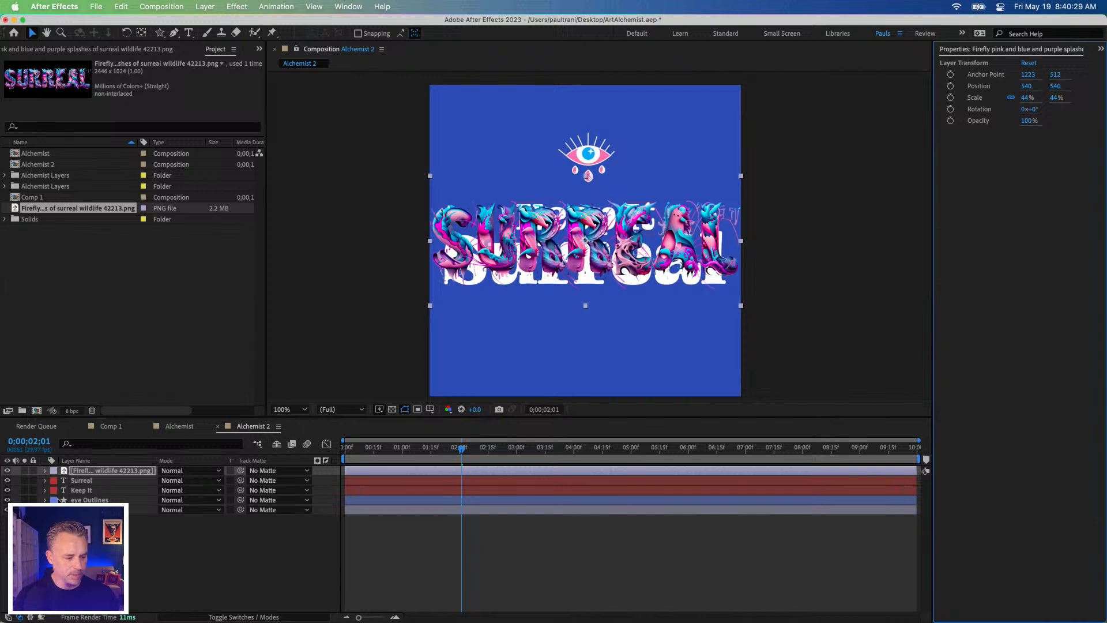
Step: Delete the "Surreal" text layer and move the Firefly artwork below "Keep It" to position 540, 664
left_click(75, 481)
key("Delete")
left_click(555, 228)
left_click_drag(555, 228, 553, 265)
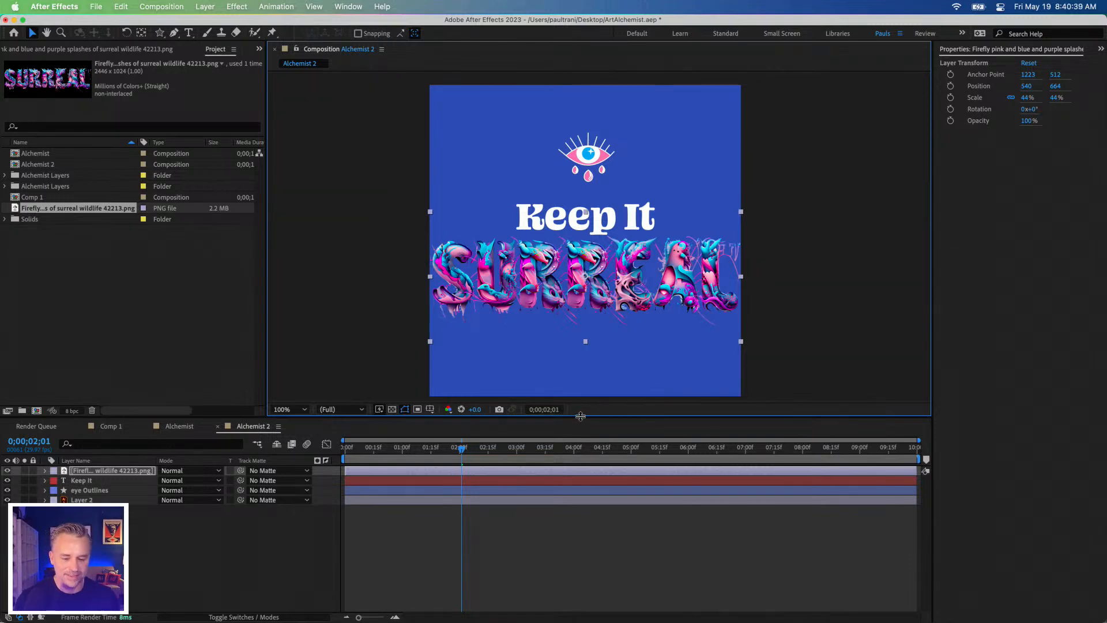
Step: Reorder the Alchemist 2 layers so "eye Outlines" is on top, followed by "Keep It" and the Firefly artwork above the background layer
left_click_drag(581, 417, 581, 476)
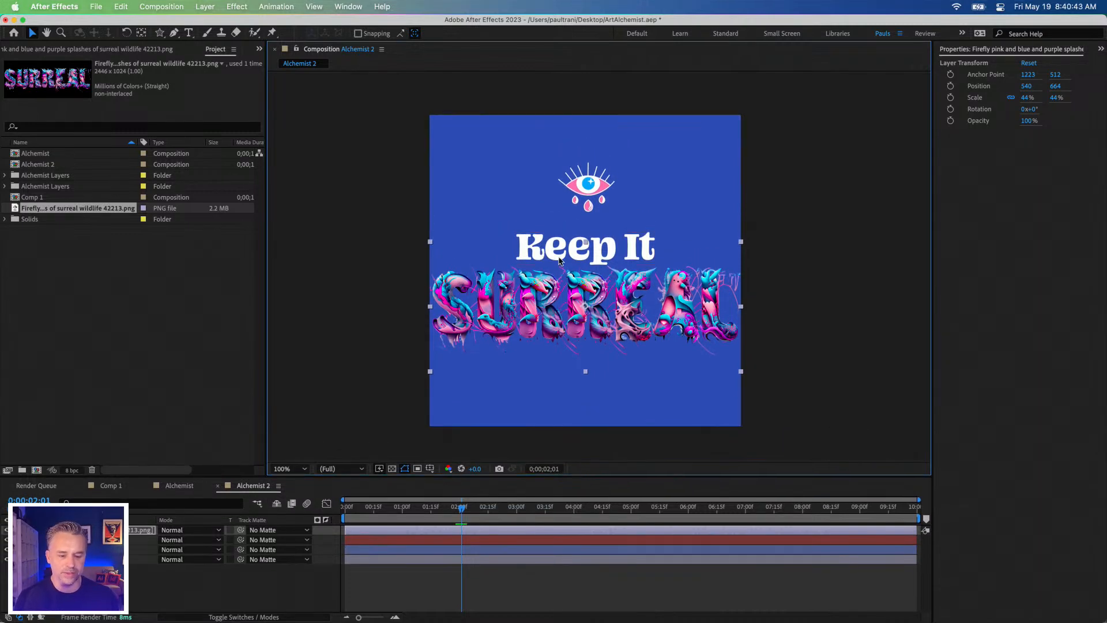
left_click(86, 530)
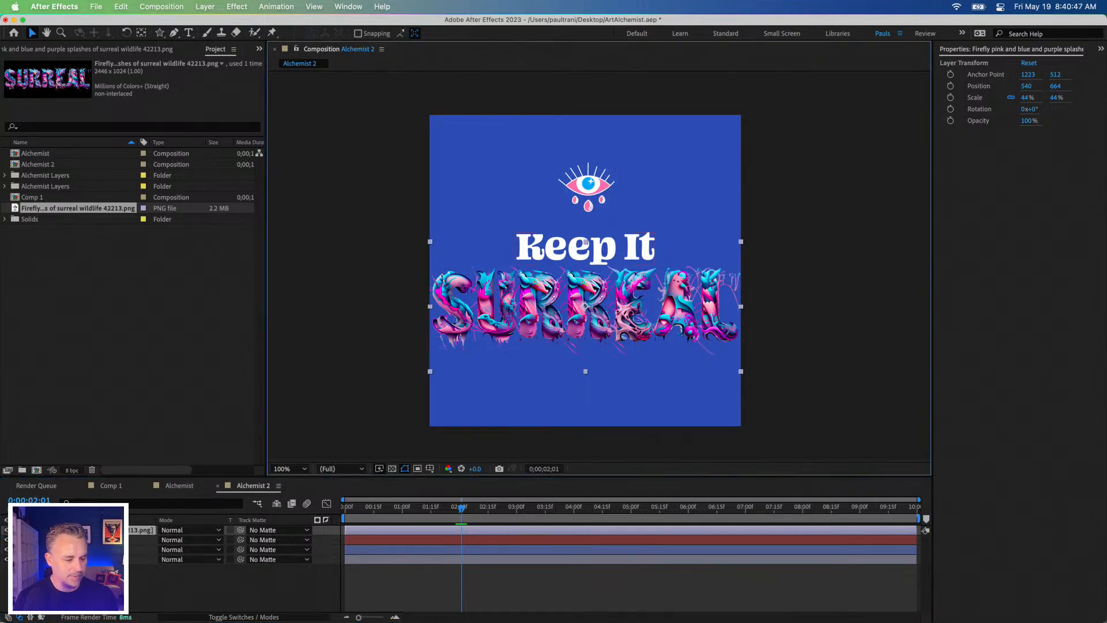
left_click(586, 257)
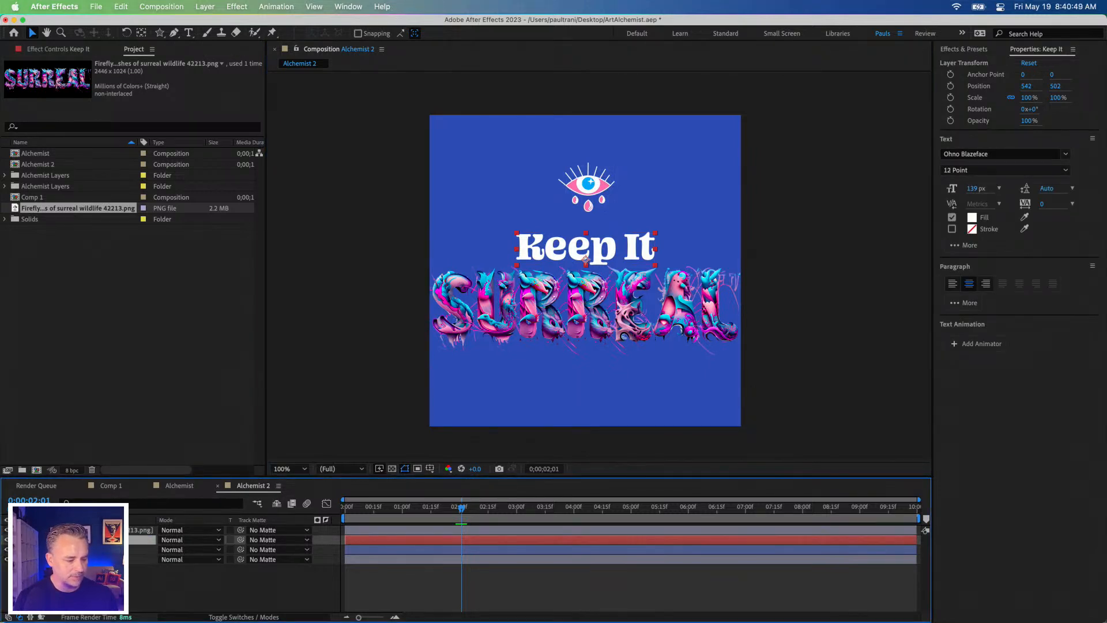
left_click(587, 202)
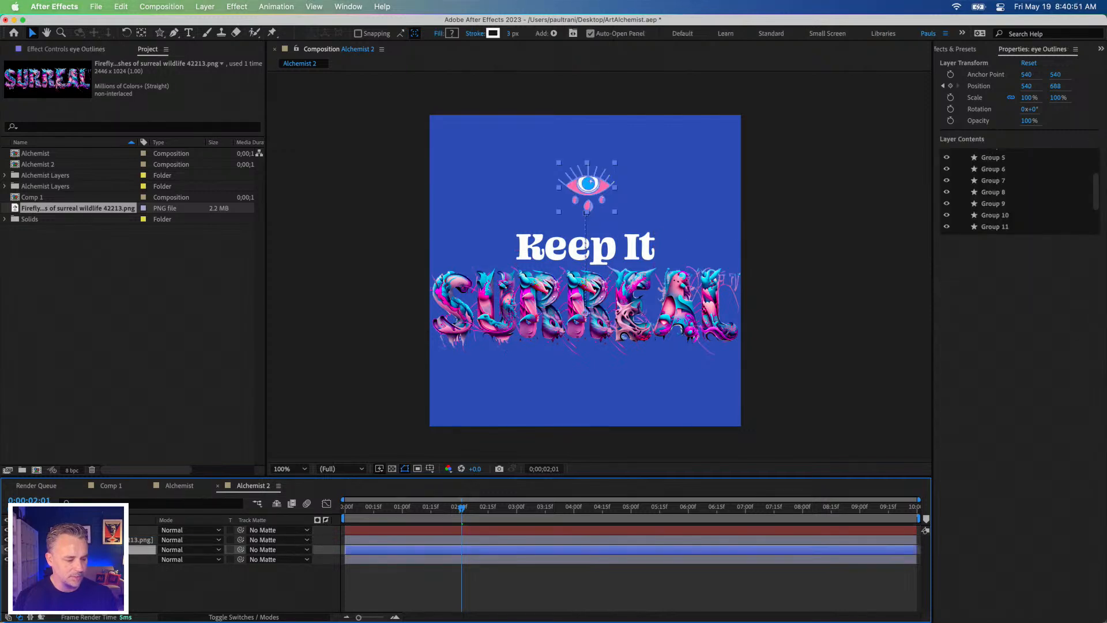
left_click(582, 306)
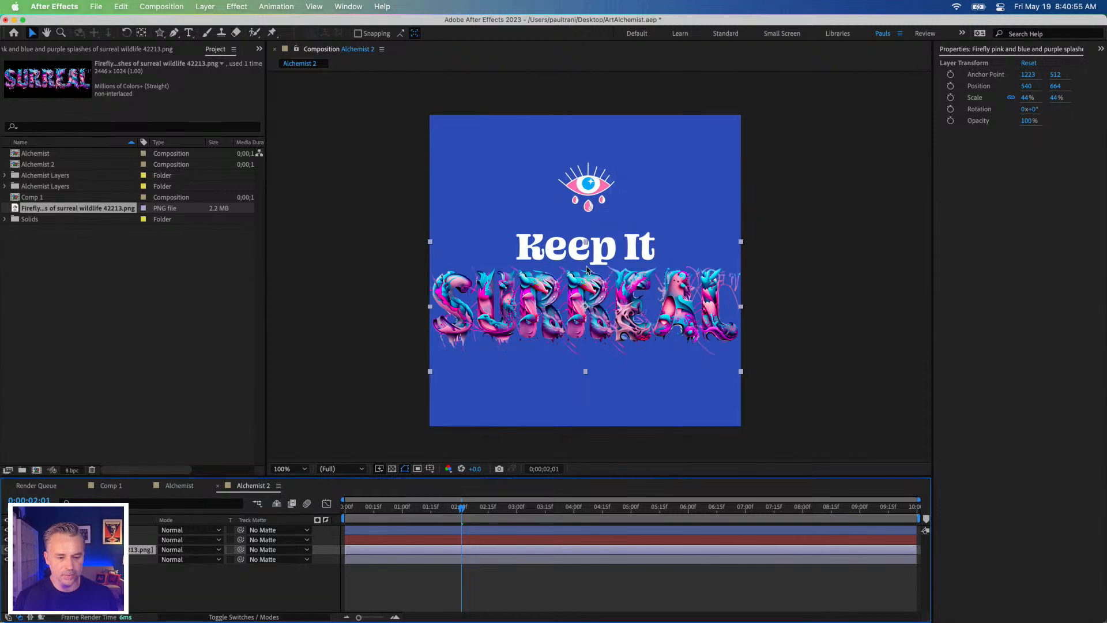
Step: Move the "Keep It" text layer slightly up to position 550, 490
left_click(587, 254, "shift")
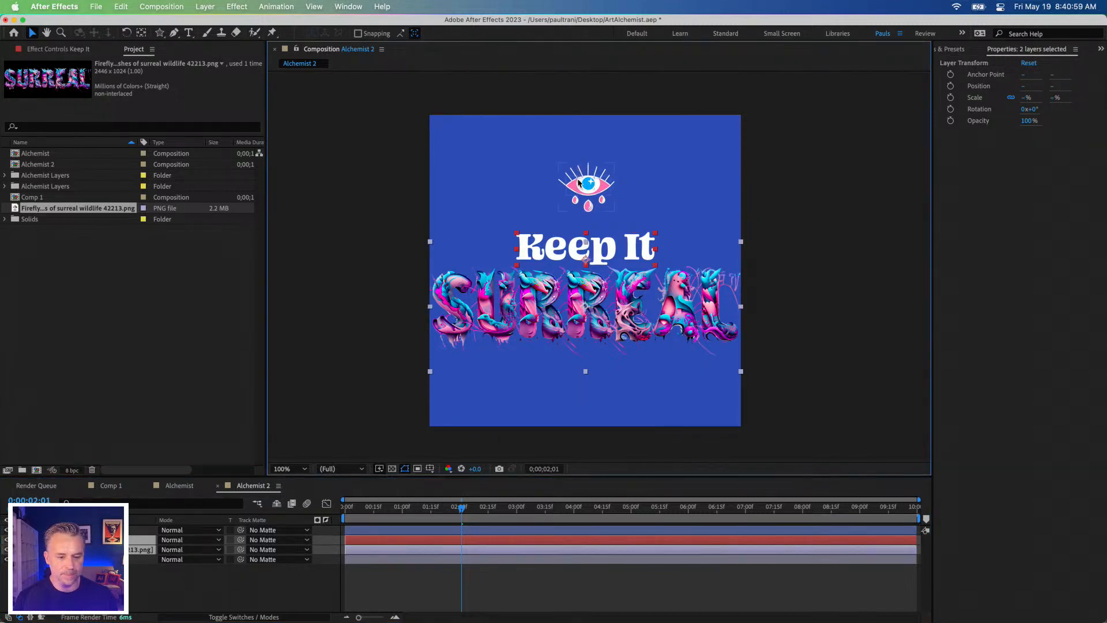
left_click(578, 182)
mouse_move(567, 249)
left_mouse_down()
mouse_move(522, 248)
mouse_move(560, 260)
left_mouse_up()
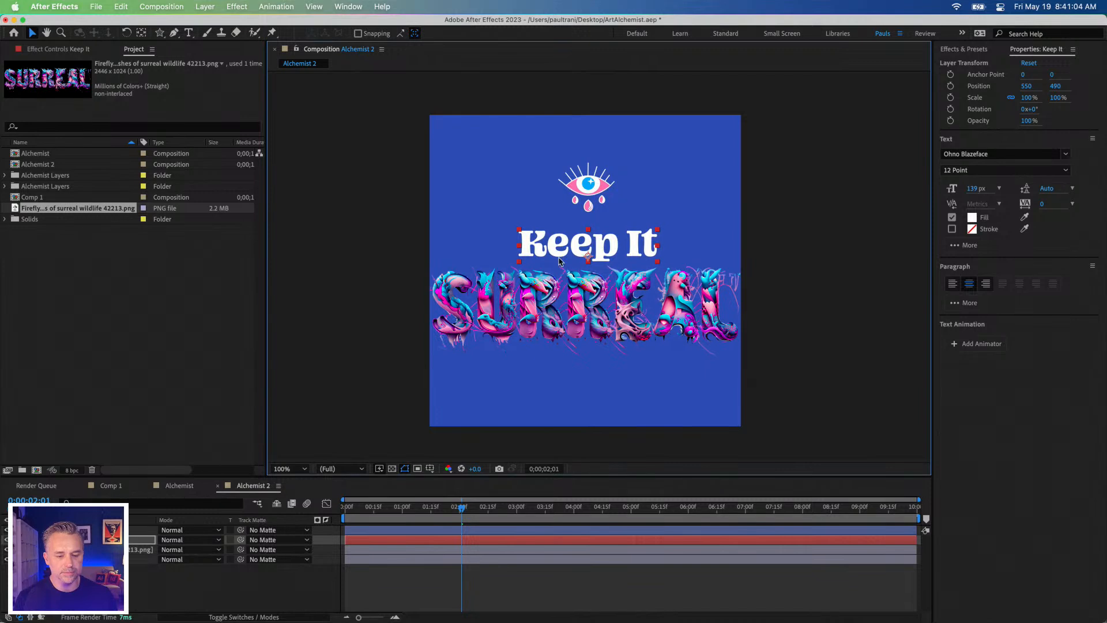
Step: Raise "Keep It" and the Firefly artwork together by 40 px to Y positions 450 and 624, just beneath the eye
left_click(561, 301, "shift")
left_click(587, 196, "shift")
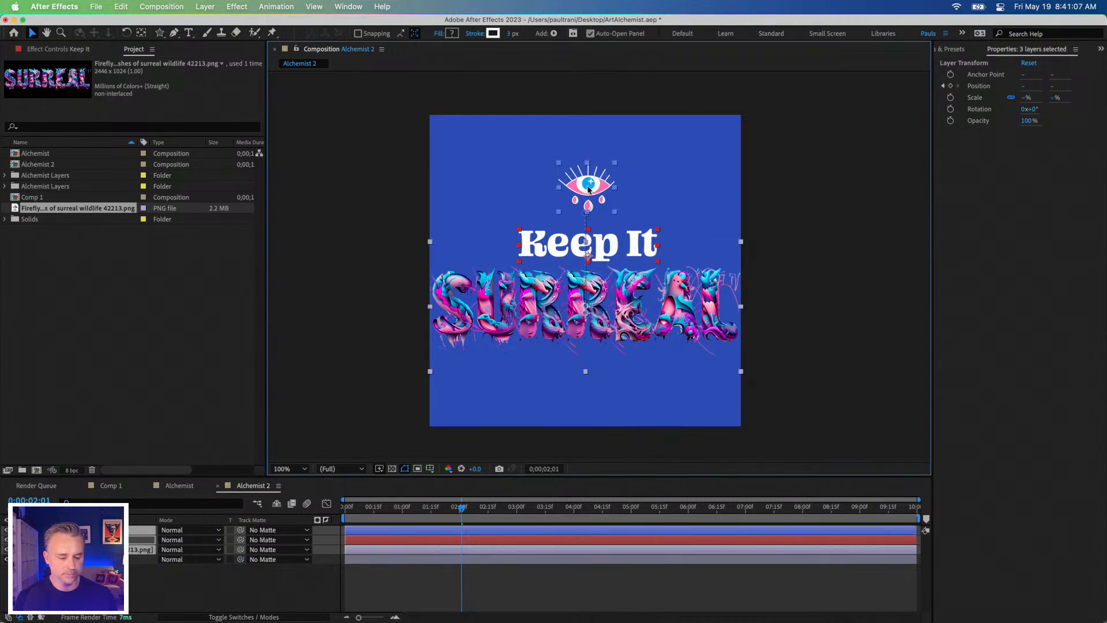
left_click(400, 240)
left_click(547, 245)
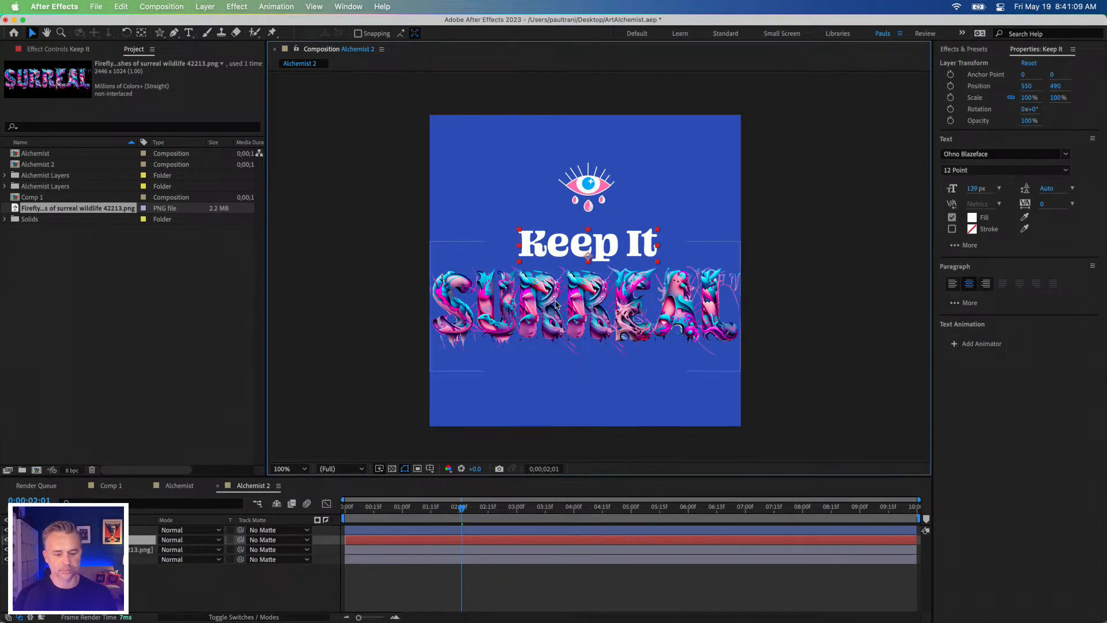
left_click(558, 304, "shift")
key("shift+Up")
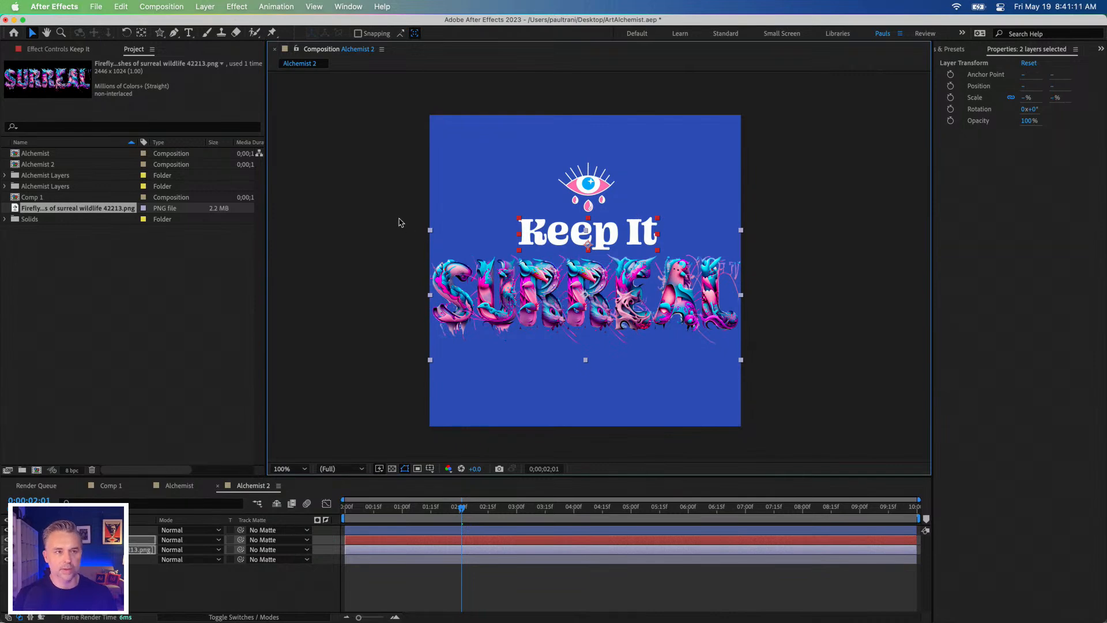
left_click(380, 184)
Step: Keyframe the Firefly artwork's opacity at 100% at 0;00;02;01 and 0% at the start, and preview the fade-in
key("period")
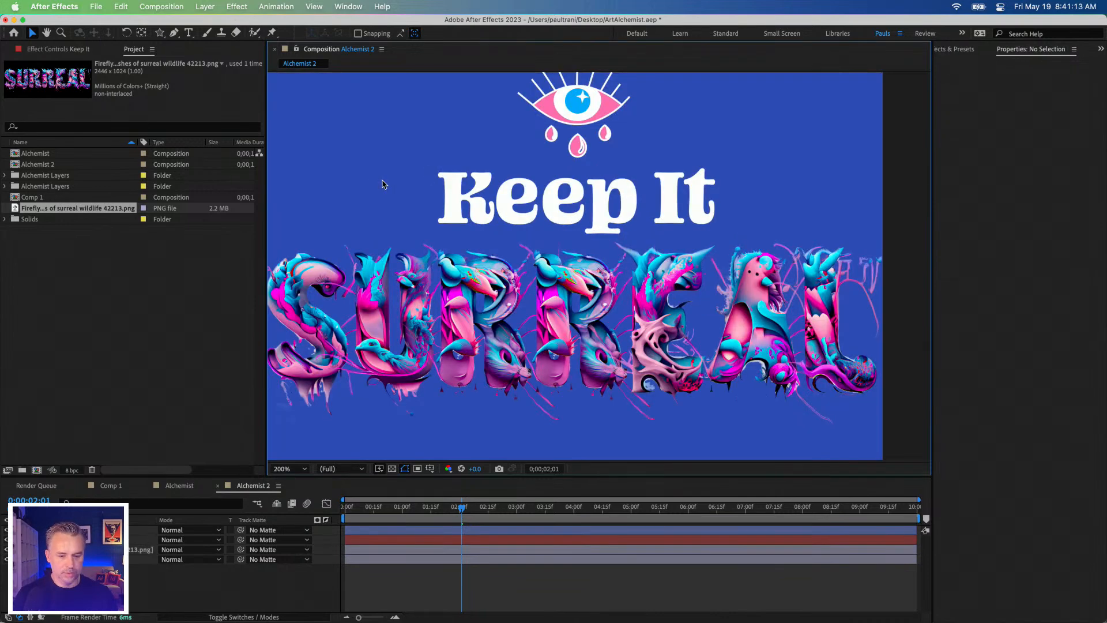
left_click_drag(382, 180, 437, 184)
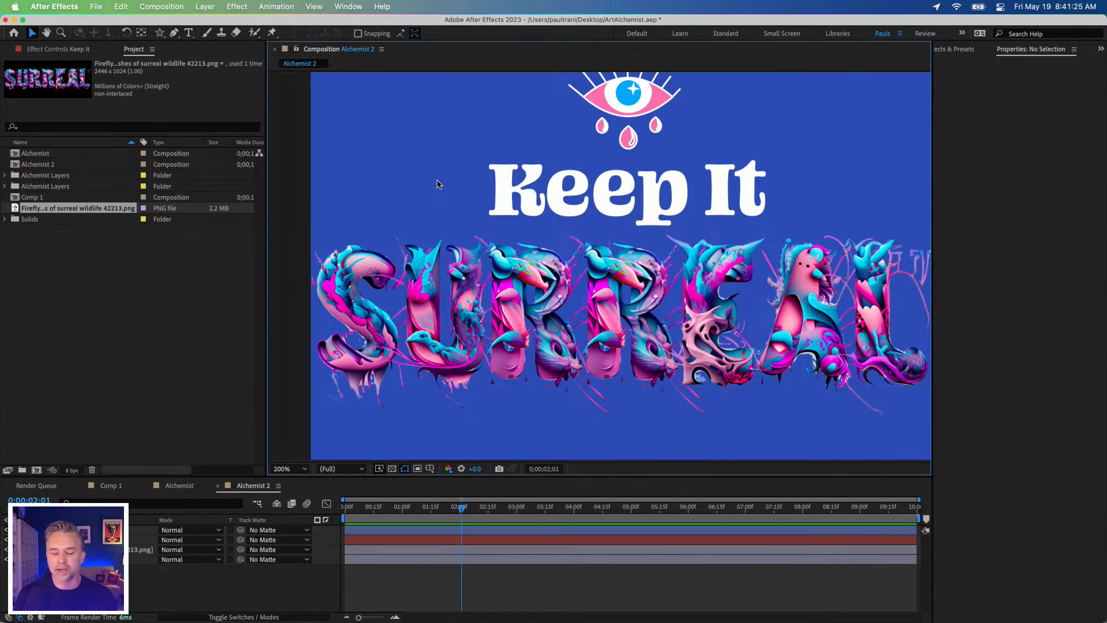
left_click(626, 297)
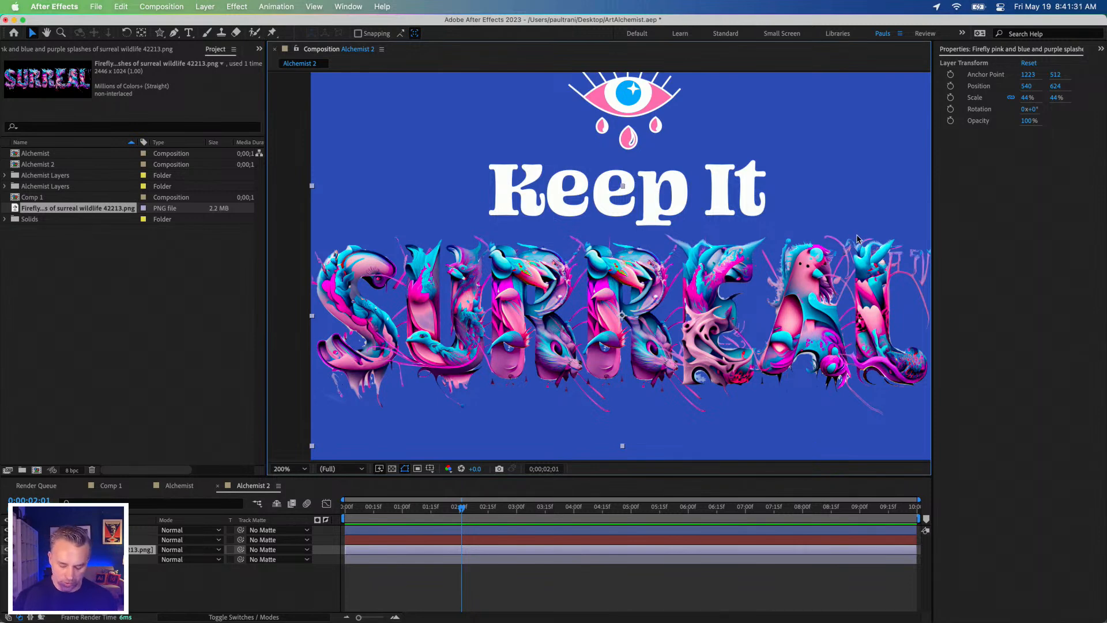
key(".")
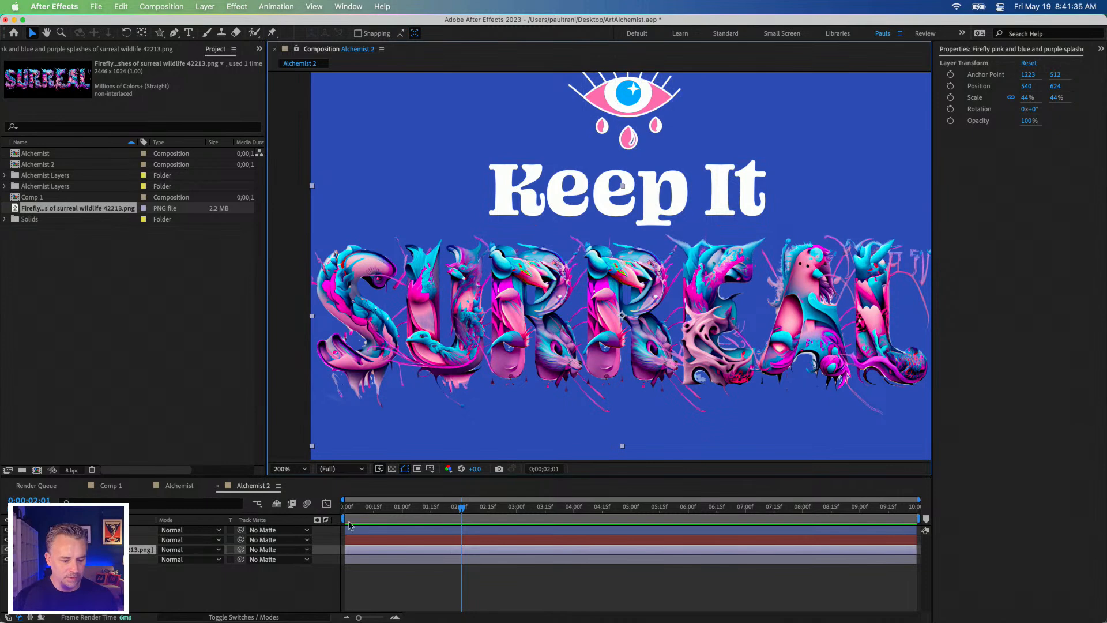
left_click(951, 120)
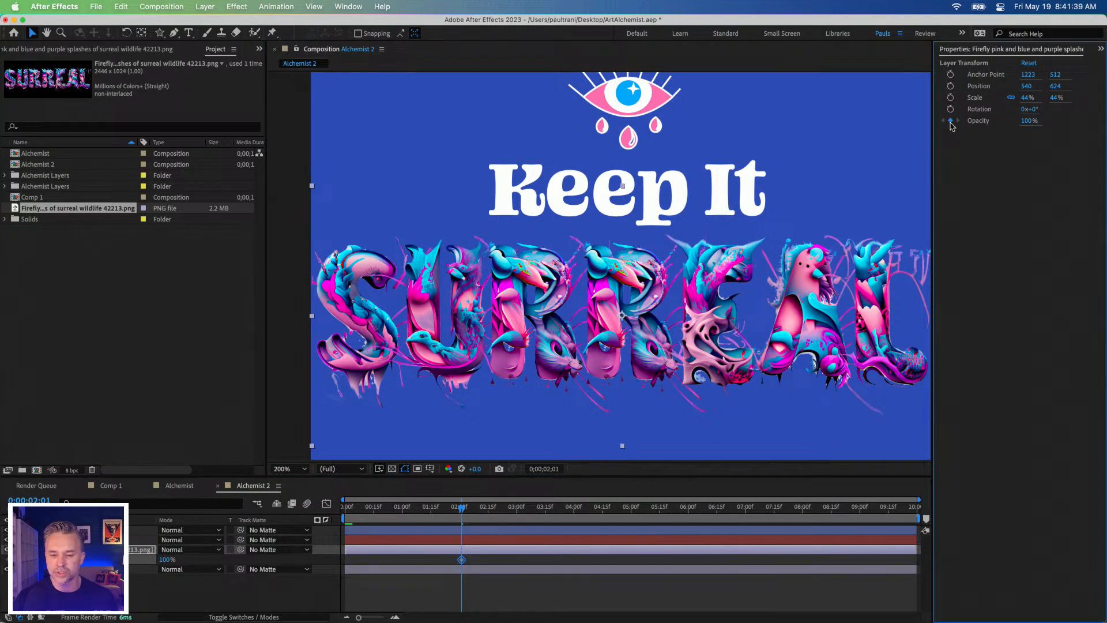
key("Home")
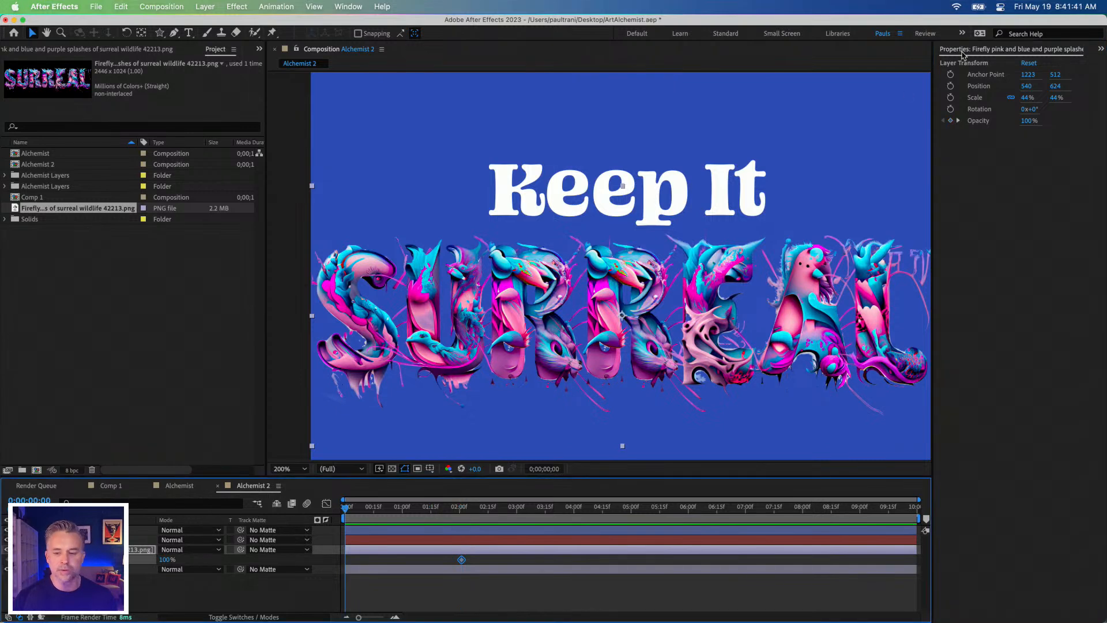
left_click_drag(1025, 122, 593, 131)
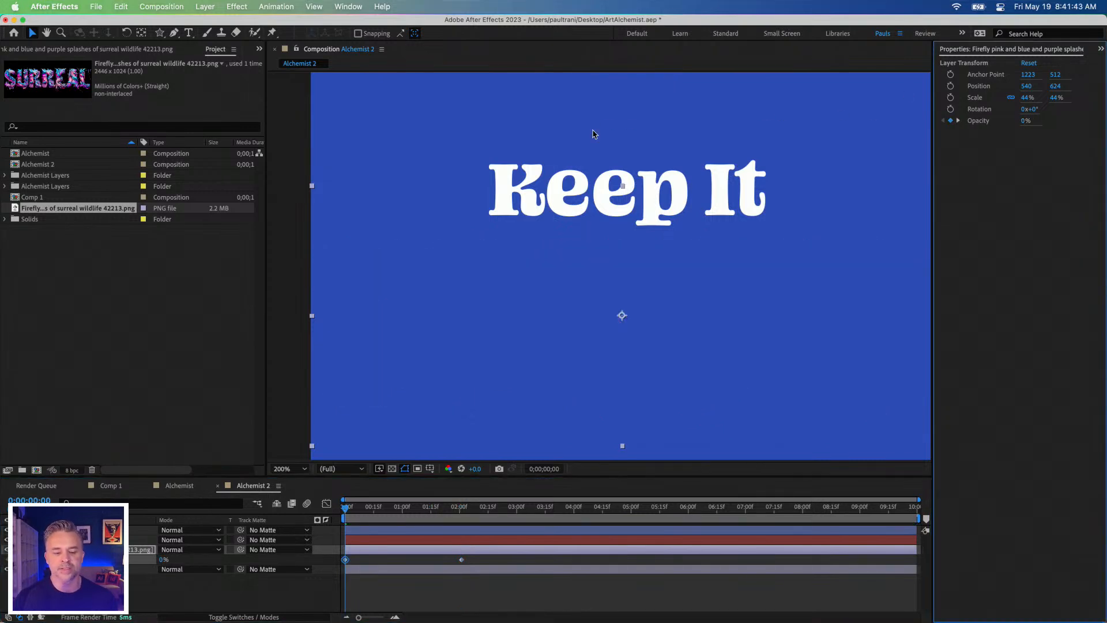
key("space")
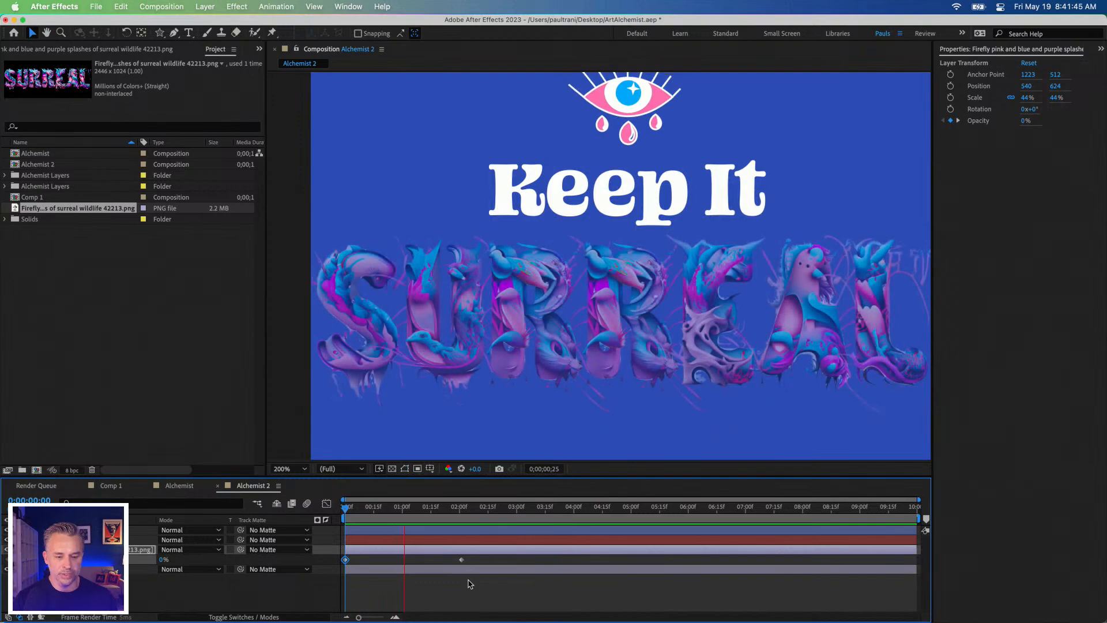
key("space")
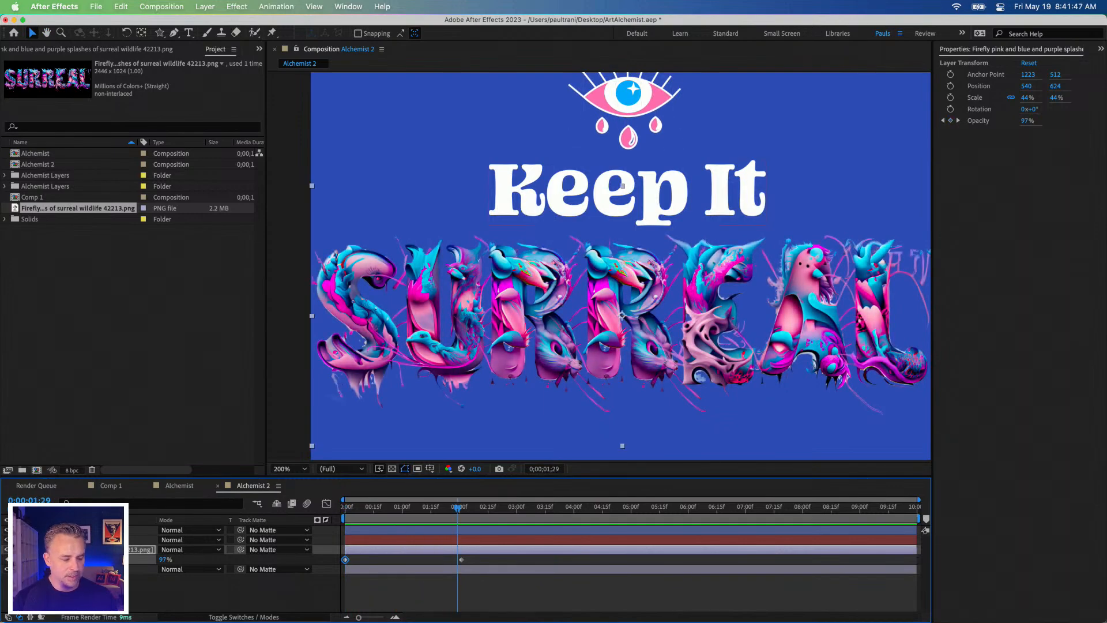
Step: Add a Scale text animator to the "Keep It" layer and set its scale to 107%
left_click(104, 540)
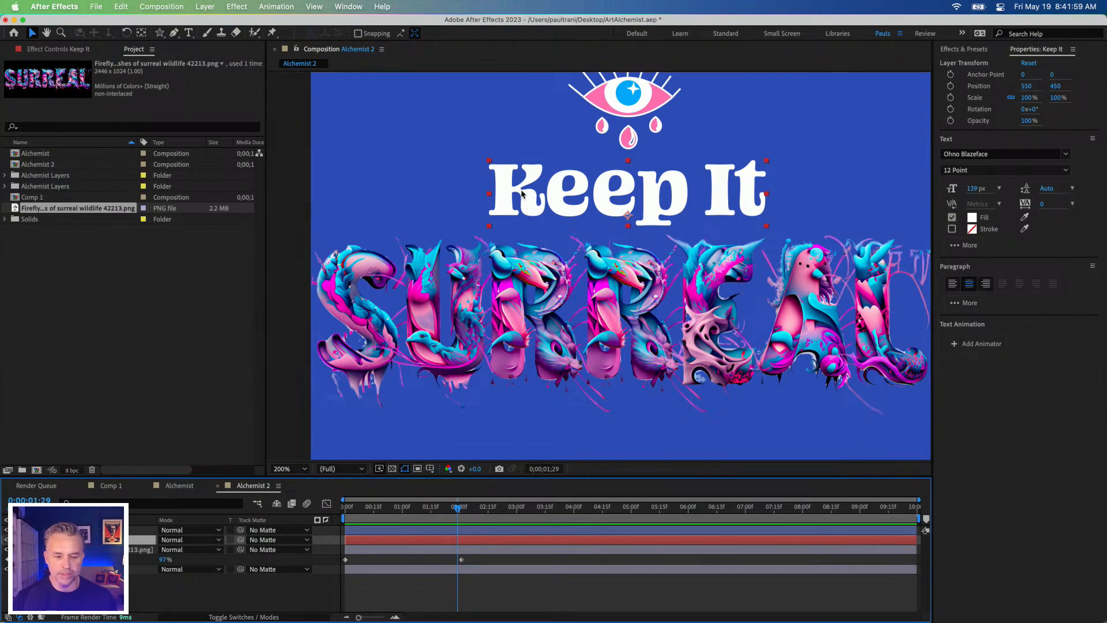
left_click(972, 345)
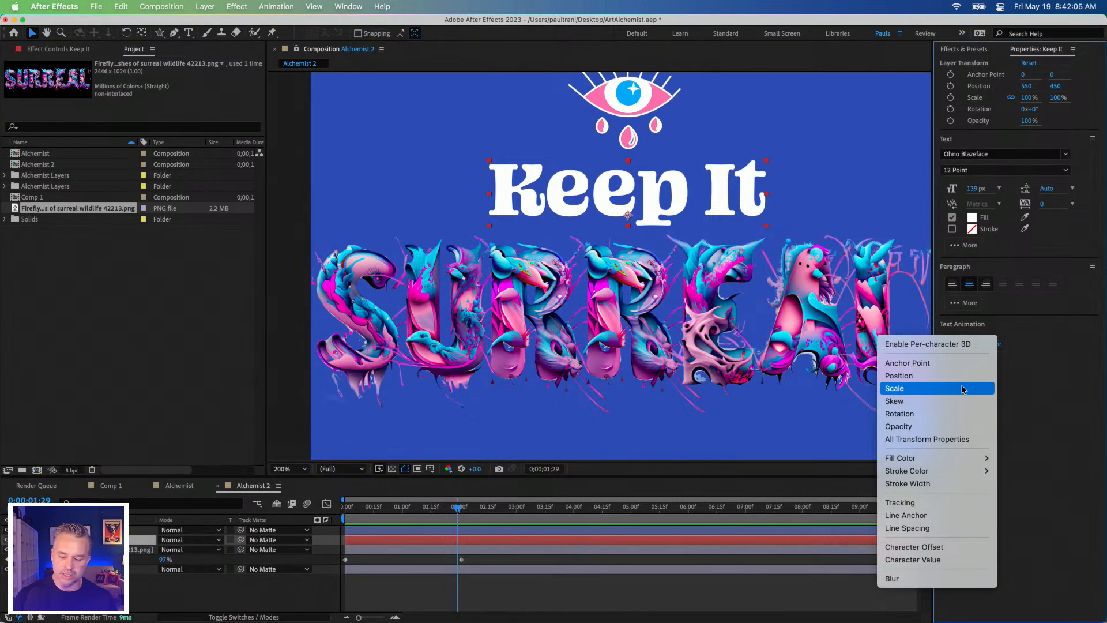
left_click(962, 389)
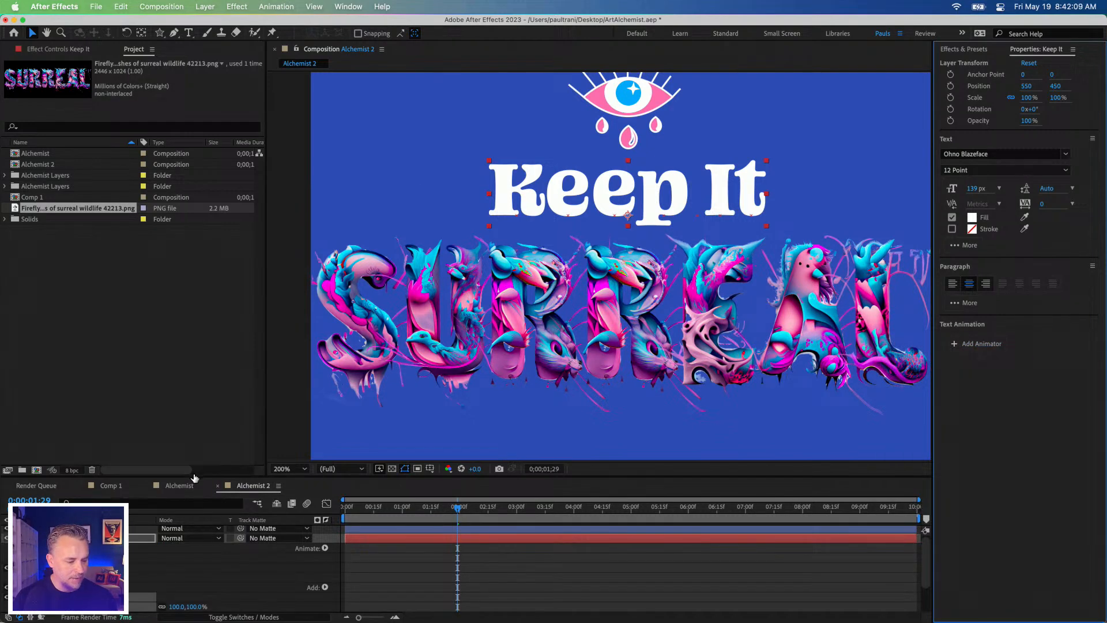
left_click_drag(196, 476, 195, 381)
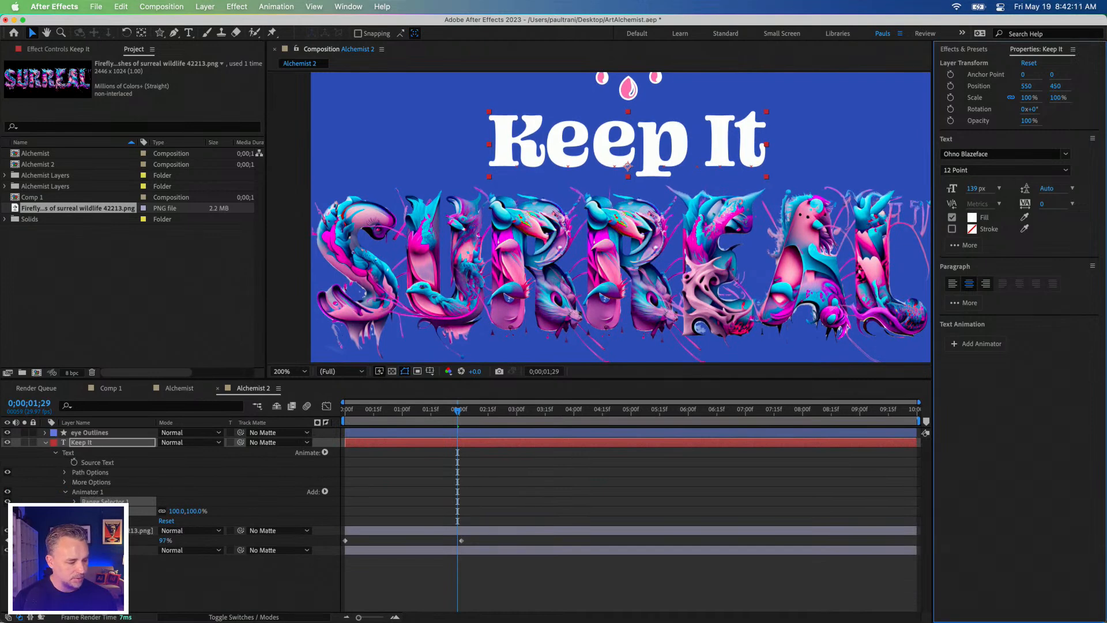
mouse_move(173, 510)
left_mouse_down()
mouse_move(160, 511)
mouse_move(179, 511)
left_mouse_up()
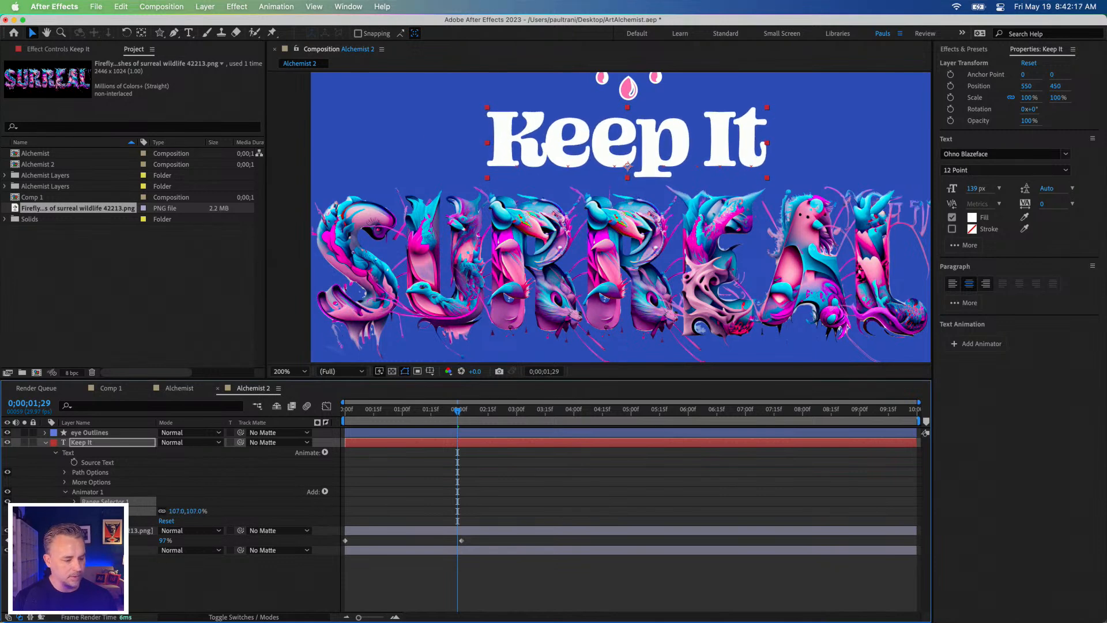
Step: Keyframe the "Keep It" animator scale at 107% at 0;00;01;29 and 27% at 0;00;00;22
left_click(83, 511)
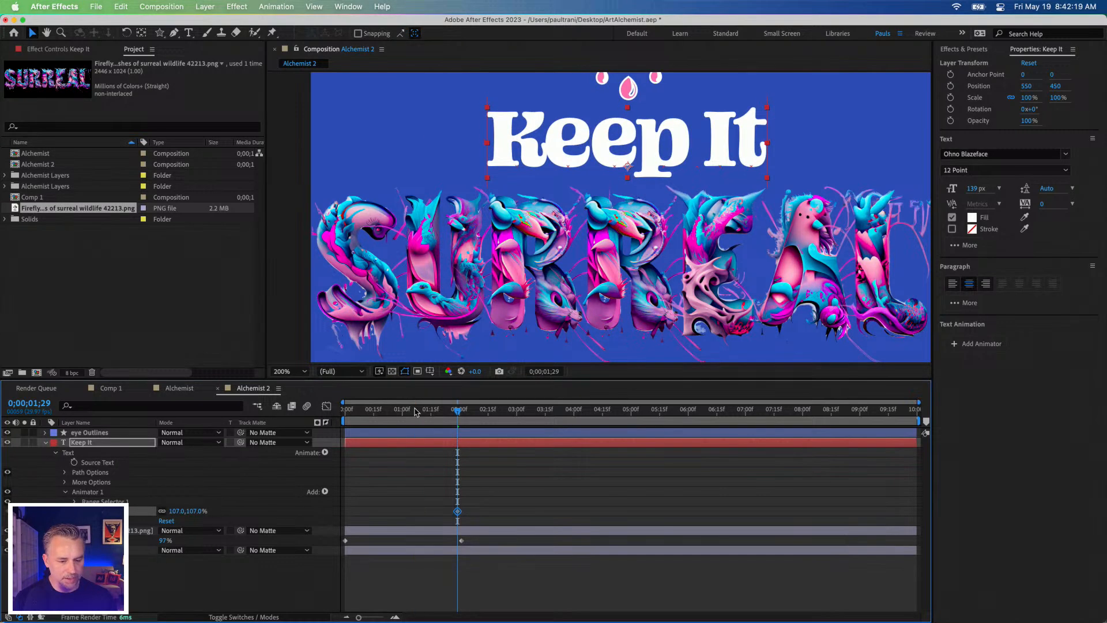
left_click(387, 411)
left_click_drag(184, 511, 131, 511)
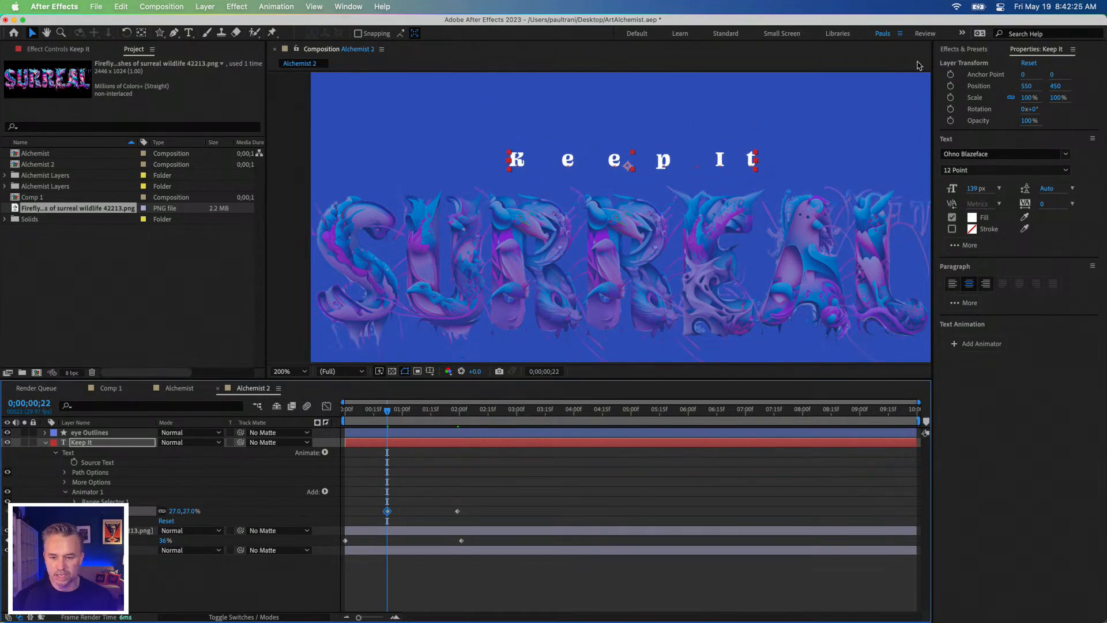
Step: Keyframe the "Keep It" layer opacity at 100% at 0;00;01;29 and 12% at 0;00;00;22
left_click(950, 121)
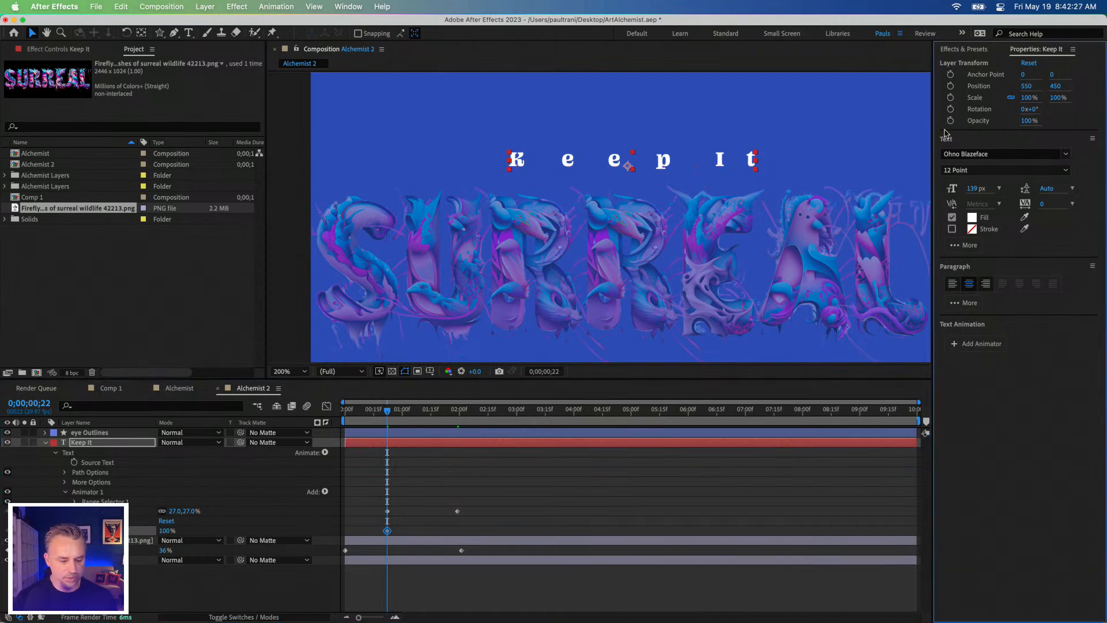
left_click_drag(388, 531, 457, 531)
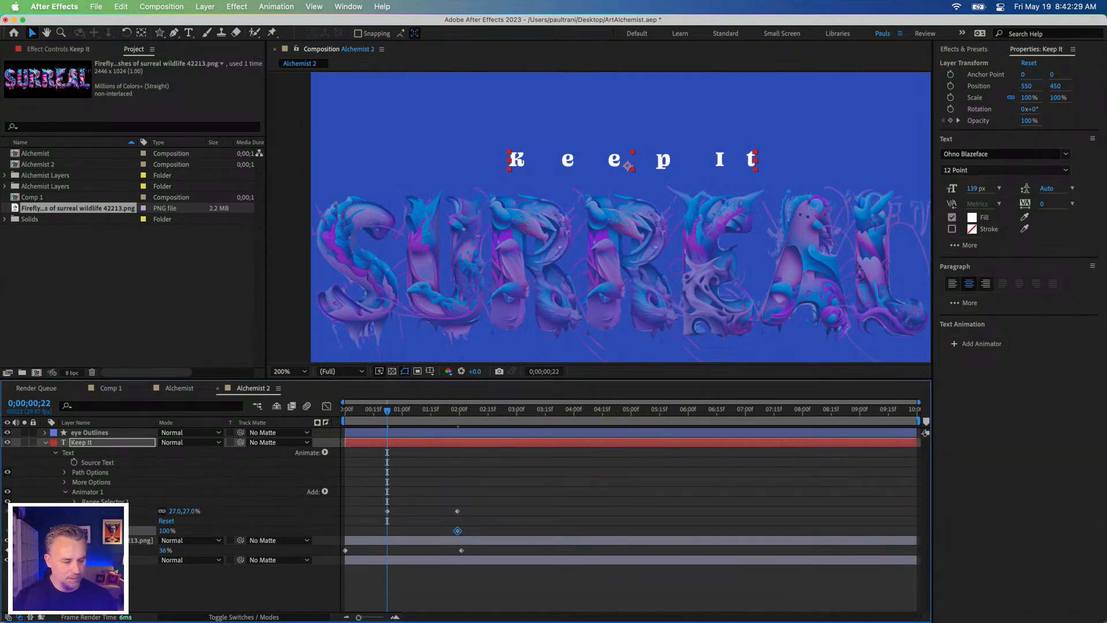
left_click_drag(171, 530, 144, 530)
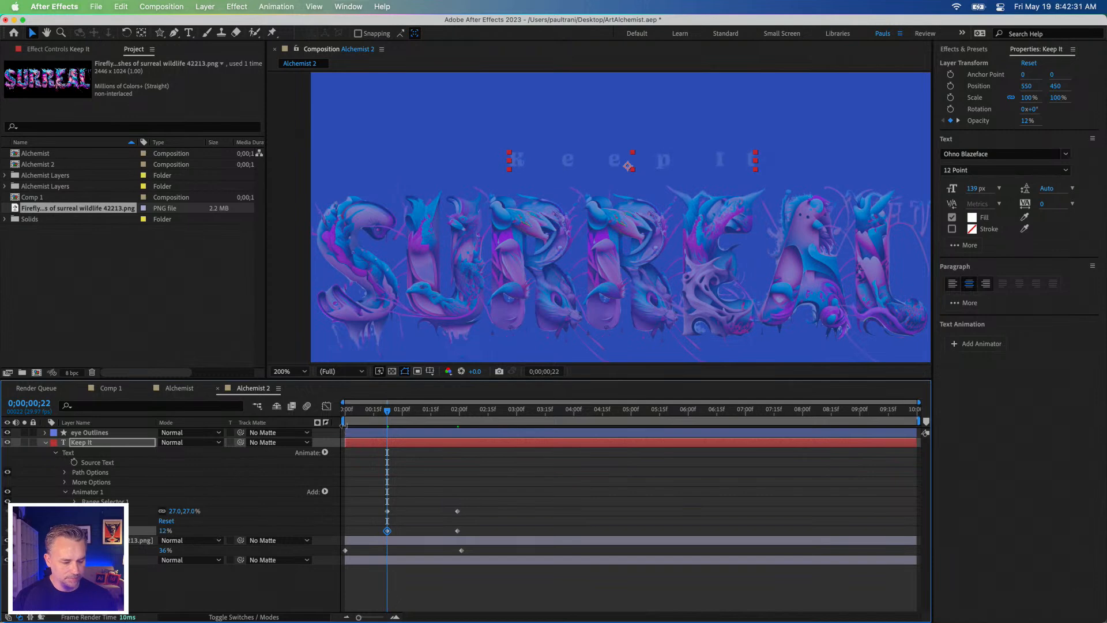
Step: Retime the "Keep It" scale and opacity keyframes to start at 0;00;00;00 and end at 0;00;02;01, matching the Firefly fade
left_click_drag(368, 496, 464, 543)
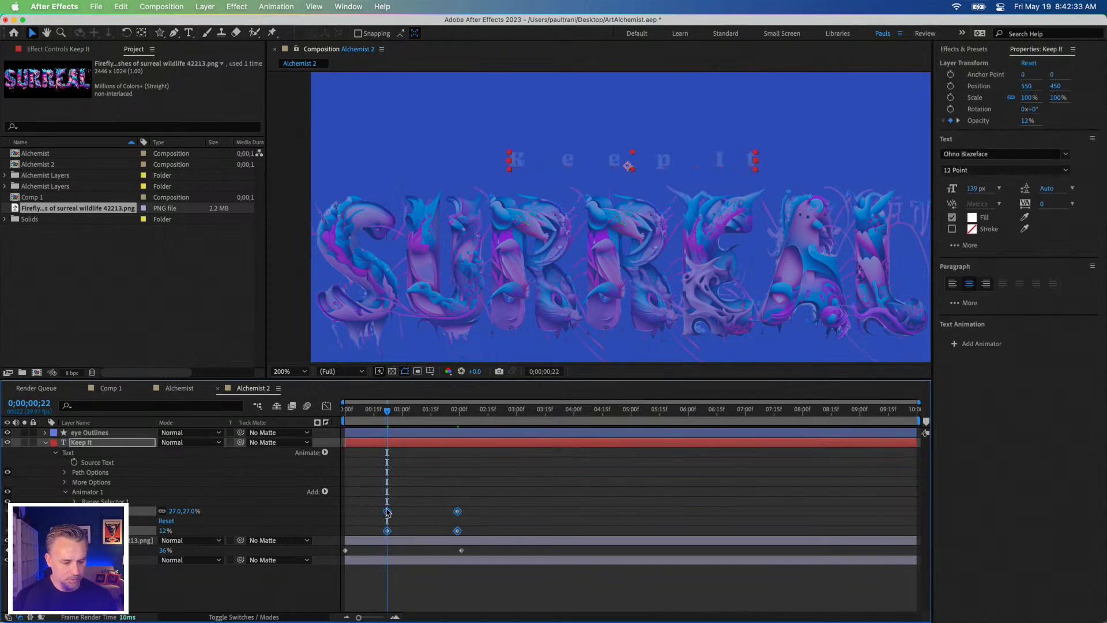
left_click_drag(387, 512, 345, 511)
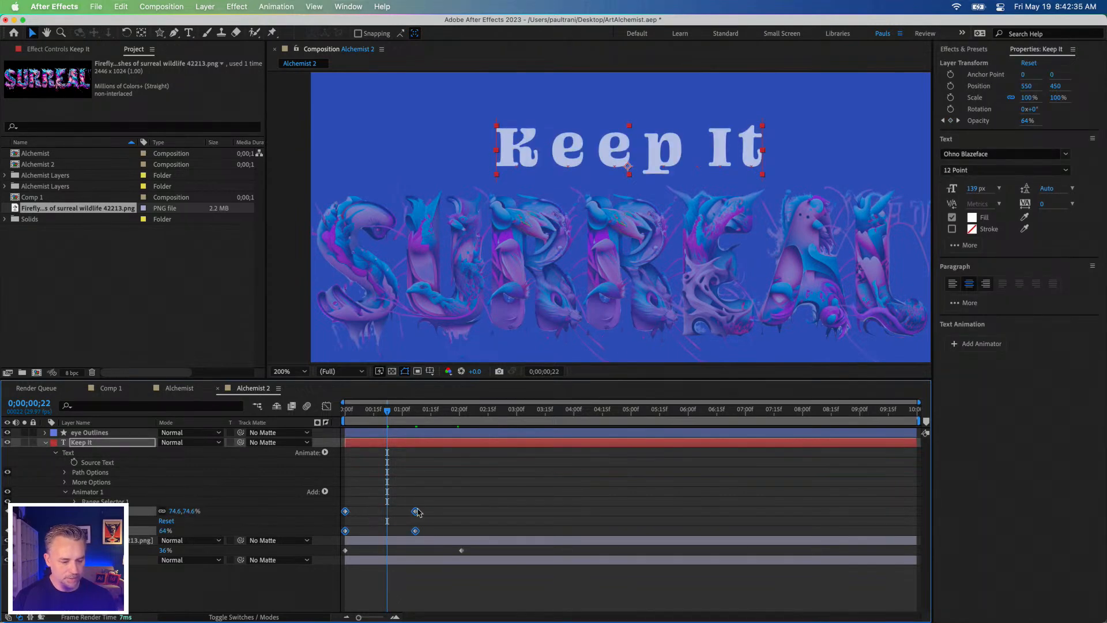
left_click(410, 461)
left_click_drag(402, 502, 461, 513)
left_click(406, 517)
Step: Play back the "Keep It" and Firefly text animation and scrub through the frames around 0;00;02;01
key("space")
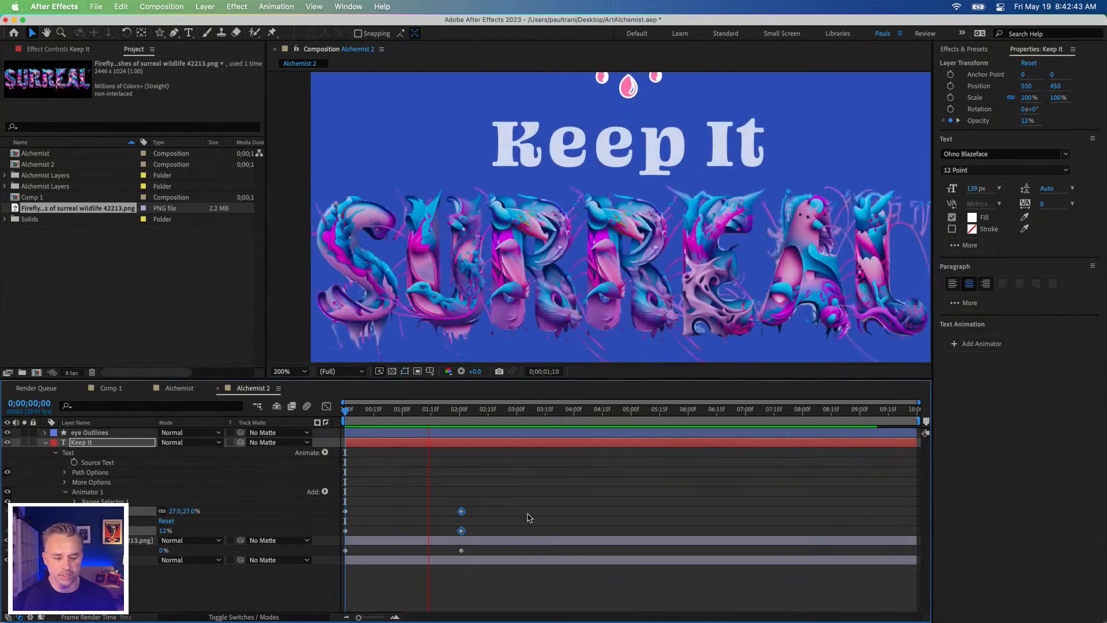
left_click(453, 411)
left_click_drag(455, 414, 461, 412)
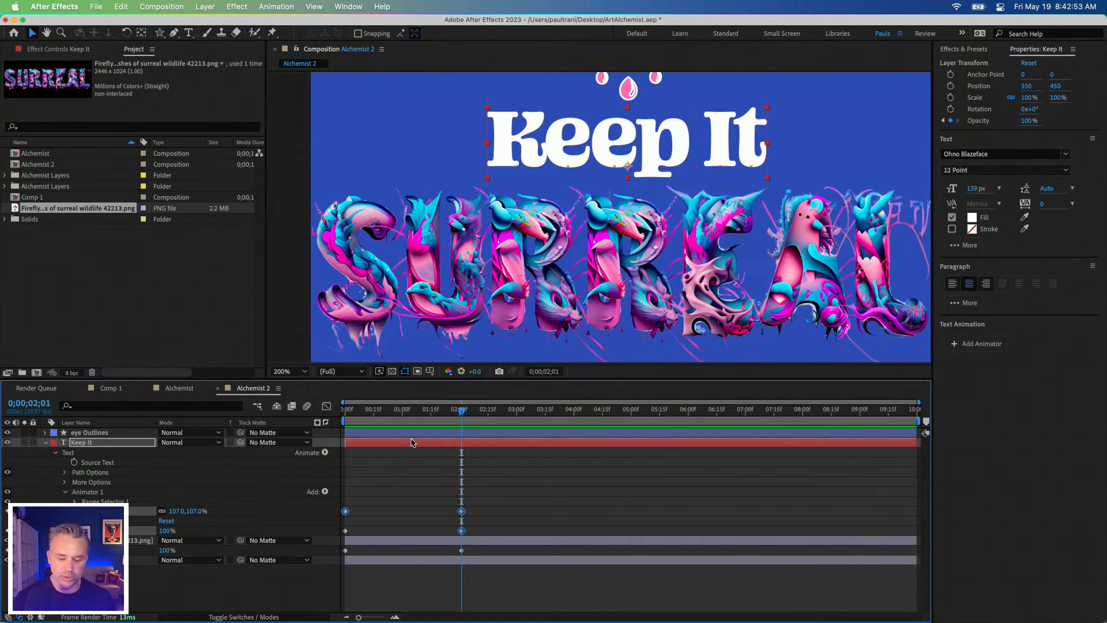
left_click_drag(435, 410, 478, 443)
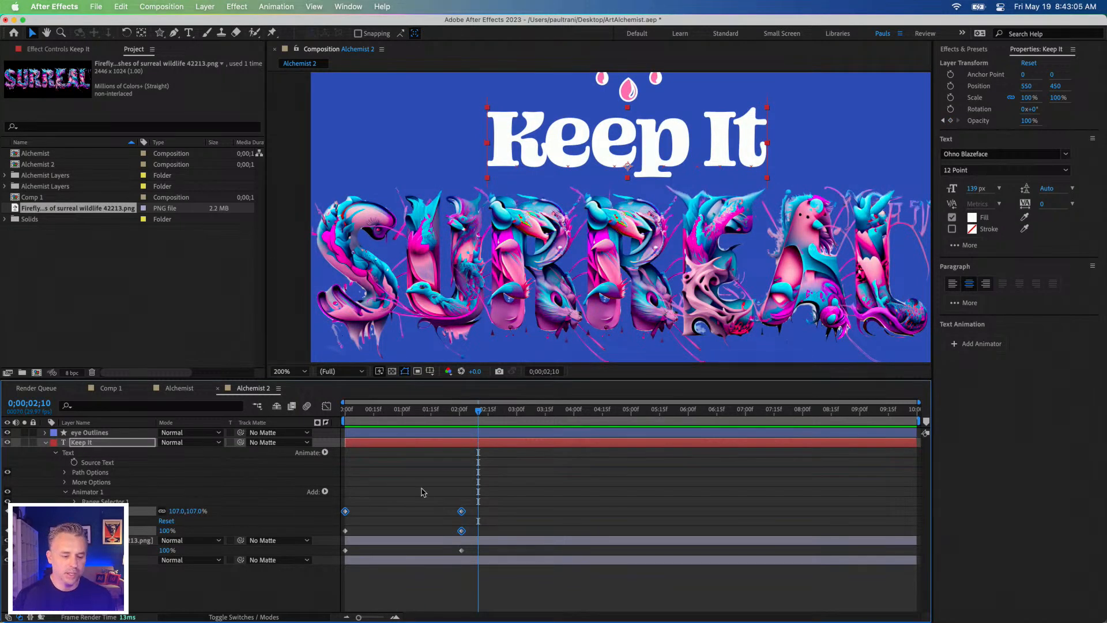
left_click(434, 474)
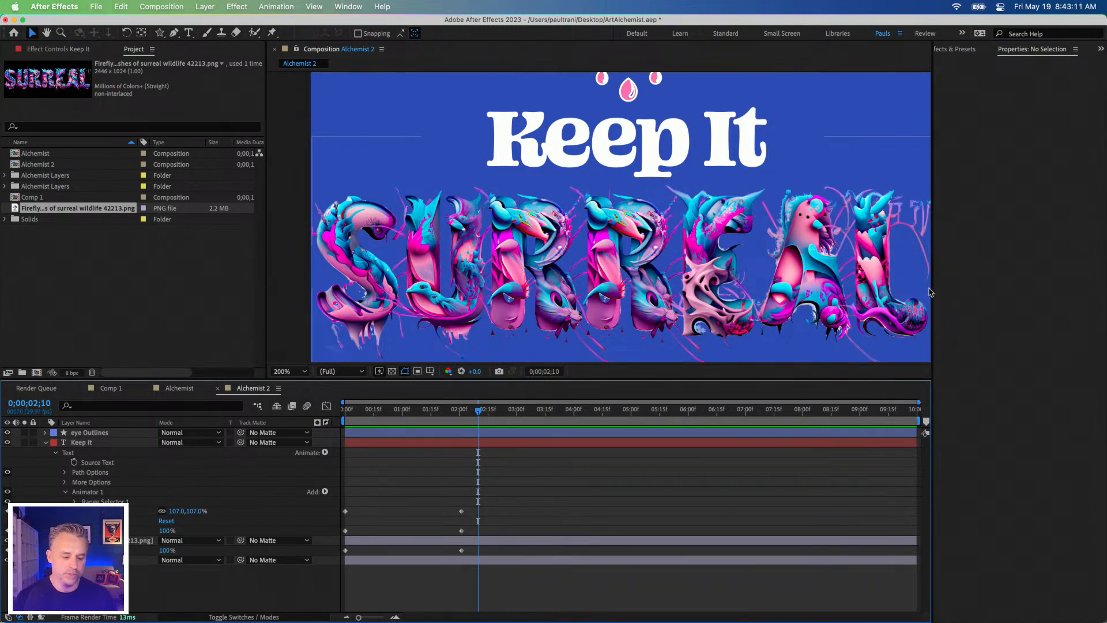
Step: Apply Easy Ease to the "Keep It" animator's scale keyframe at 0;00;02;01
left_click_drag(473, 410, 457, 411)
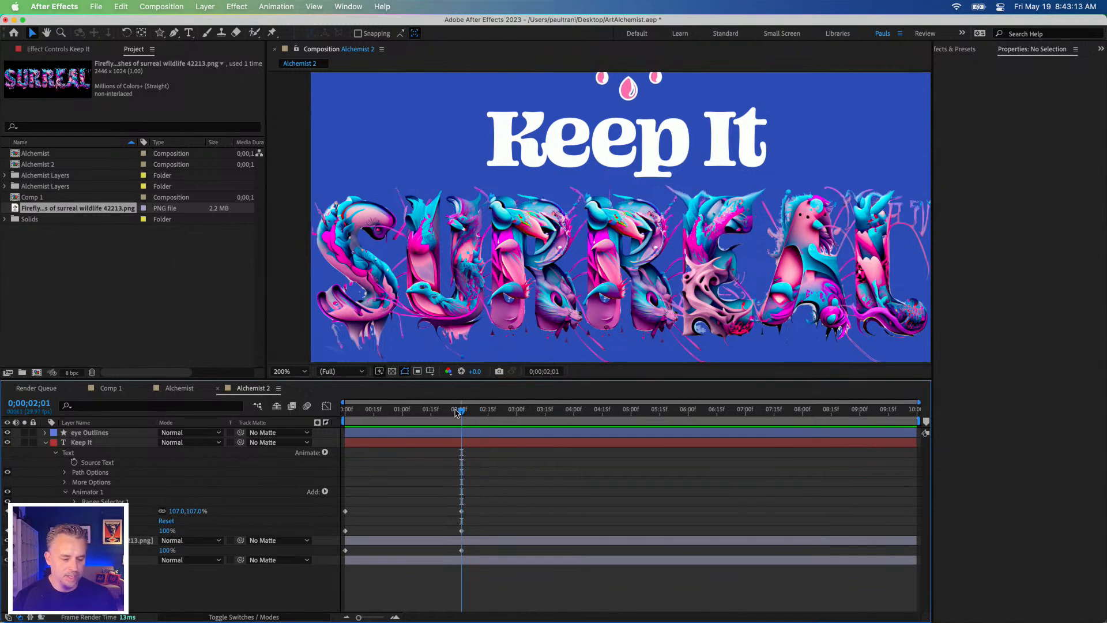
left_click(461, 512)
right_click(461, 511)
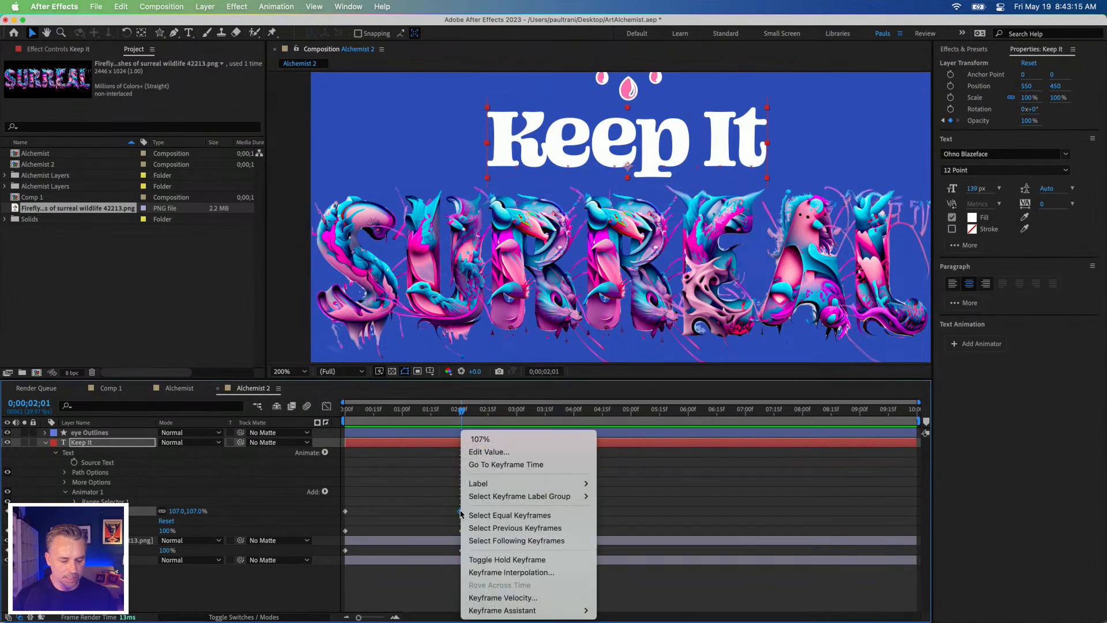
mouse_move(519, 610)
left_click(671, 548)
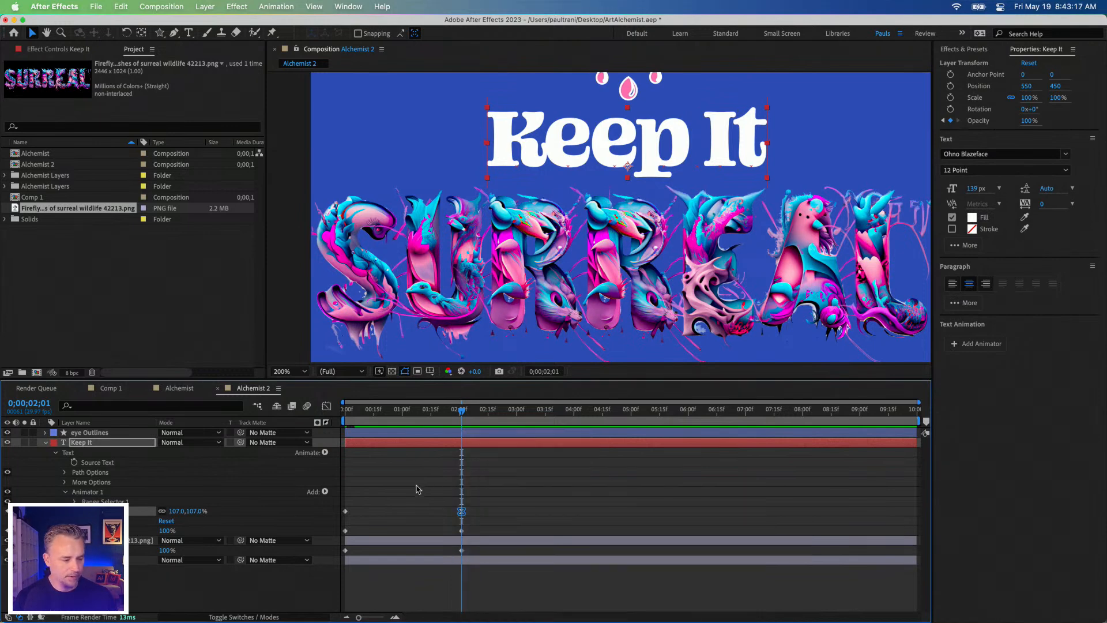
left_click(360, 529)
Step: Apply the Color Balance (HLS) effect from the Color Correction category to the Firefly "Surreal" image layer
left_click(143, 540)
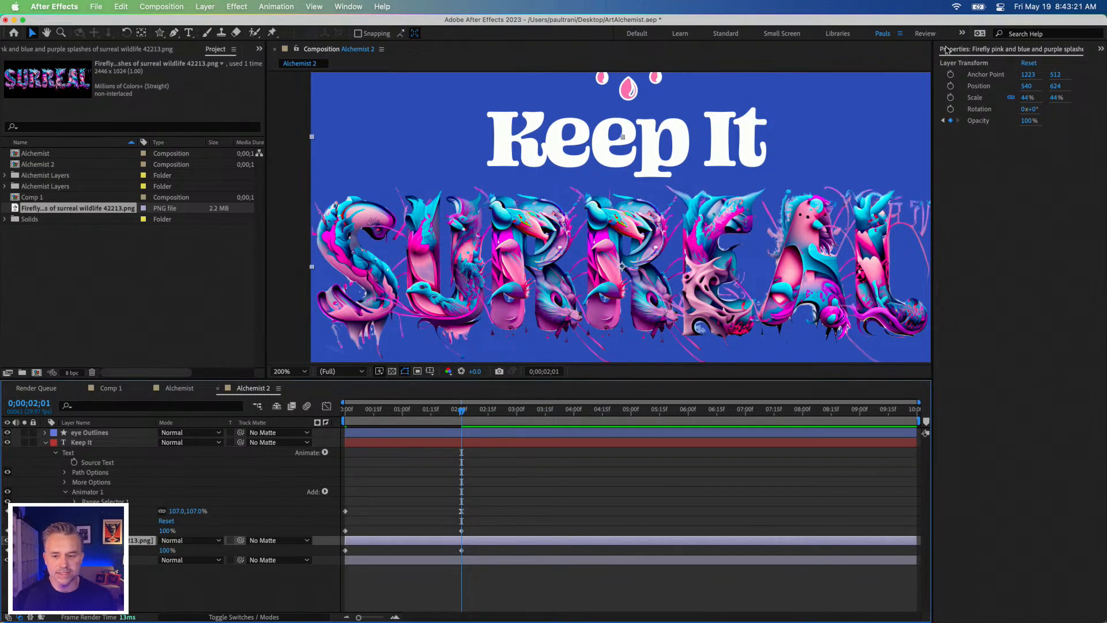
left_click(1101, 50)
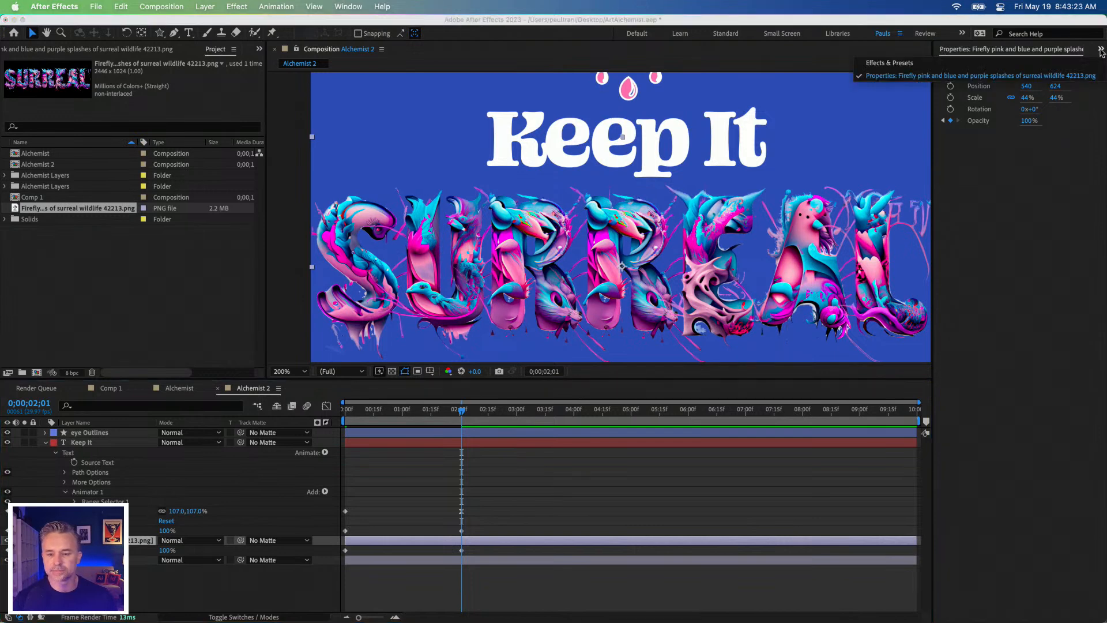
left_click(1027, 62)
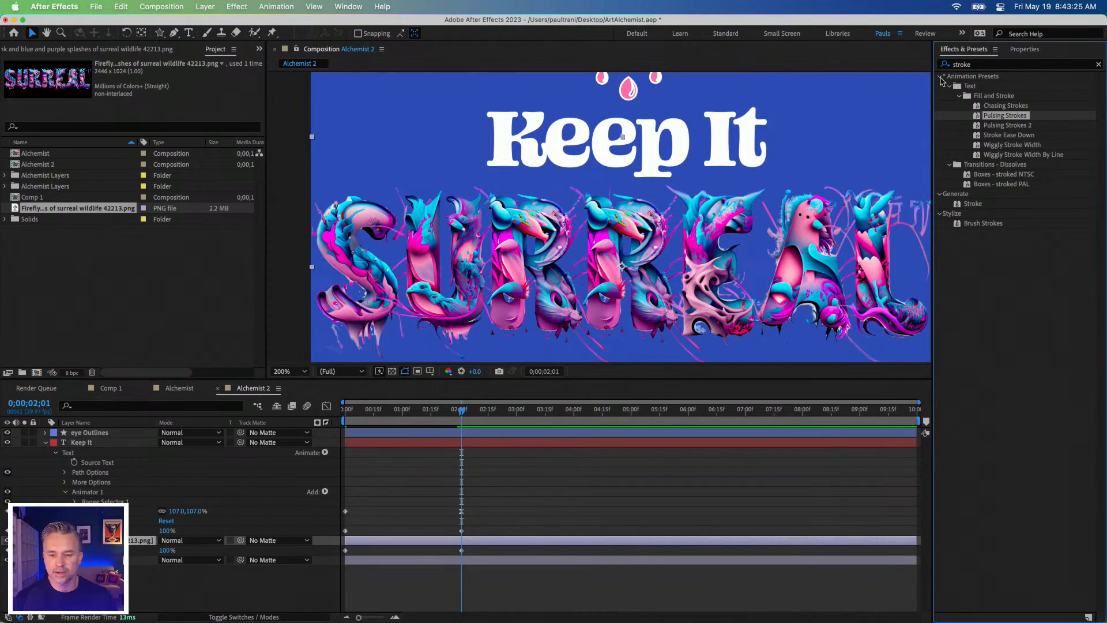
left_click(1098, 66)
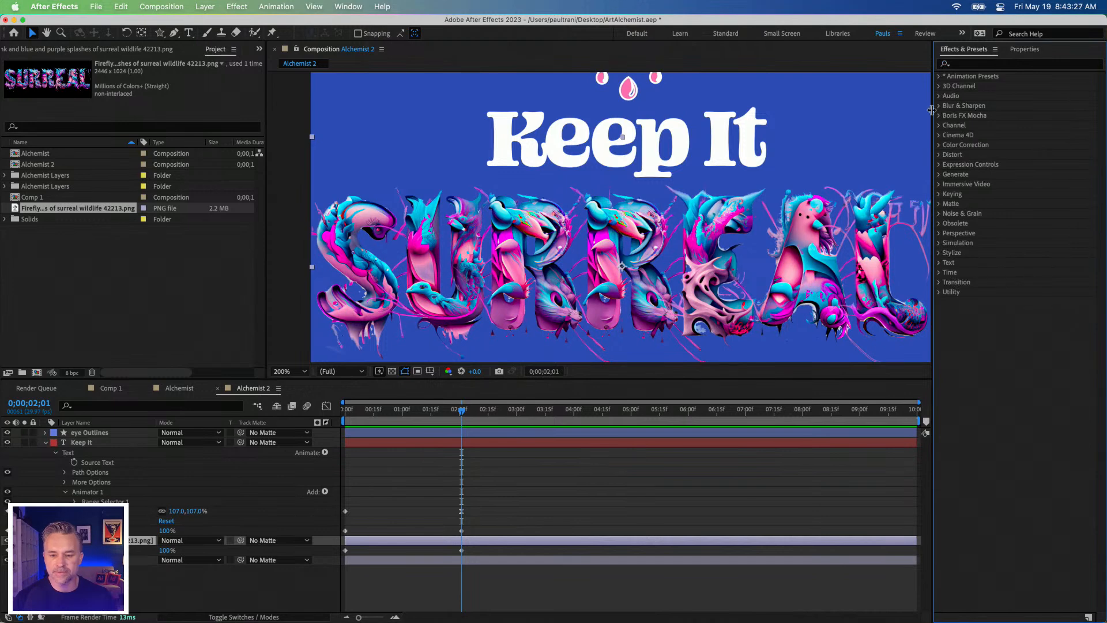
left_click(940, 145)
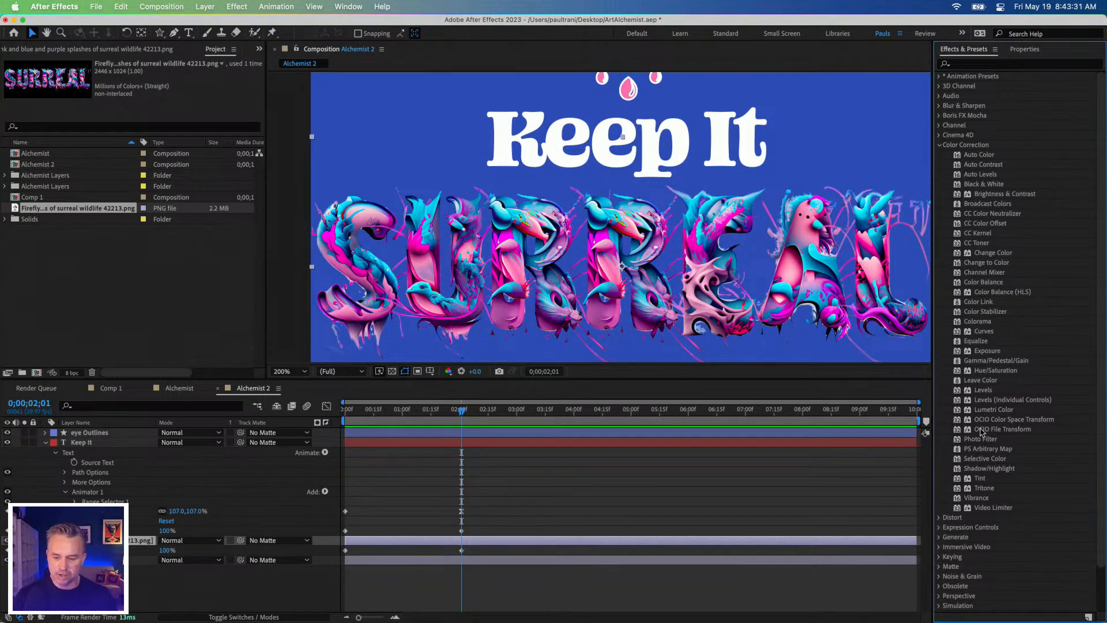
left_click(1006, 294)
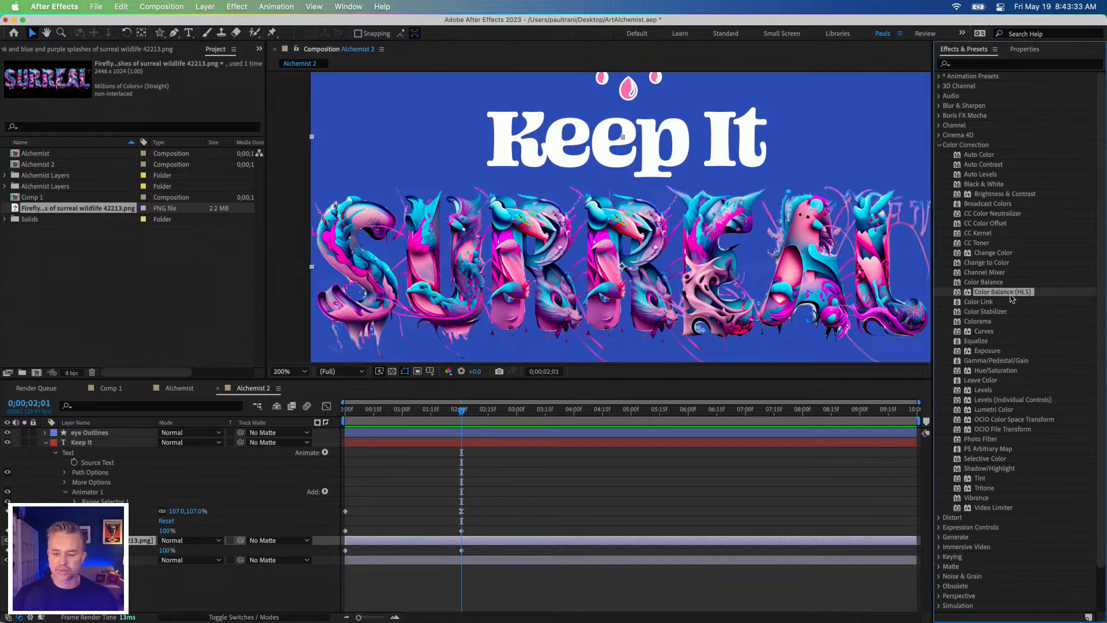
left_click_drag(1014, 295, 680, 276)
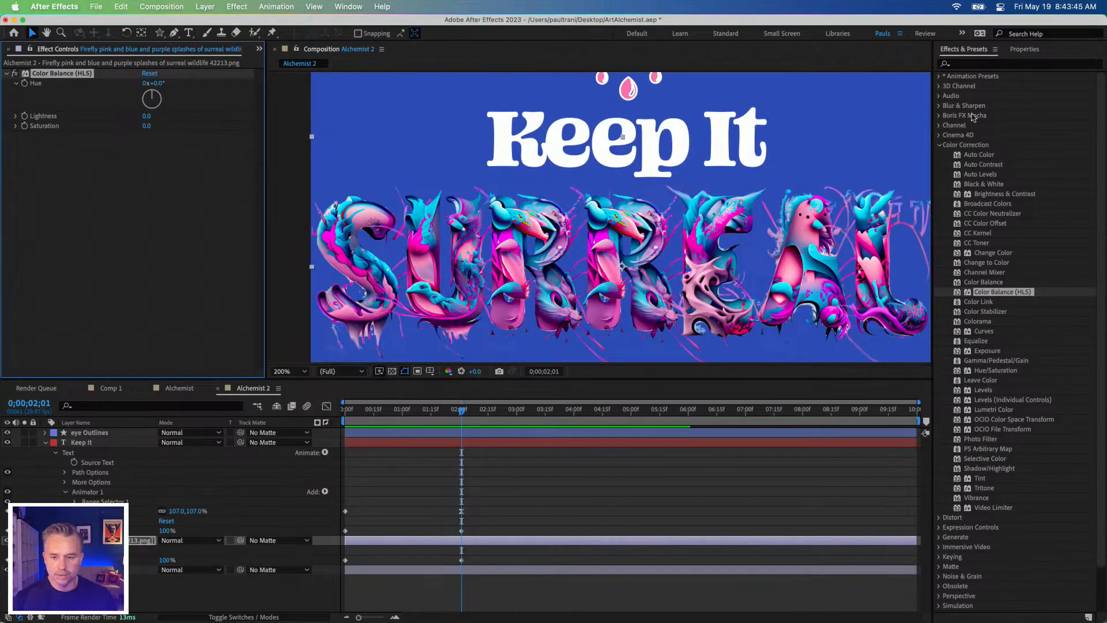
Step: Keyframe the Firefly layer's Color Balance (HLS) Hue at 0° at 0;00;02;01 and at 84° at 0;00;04;28
left_click(1020, 49)
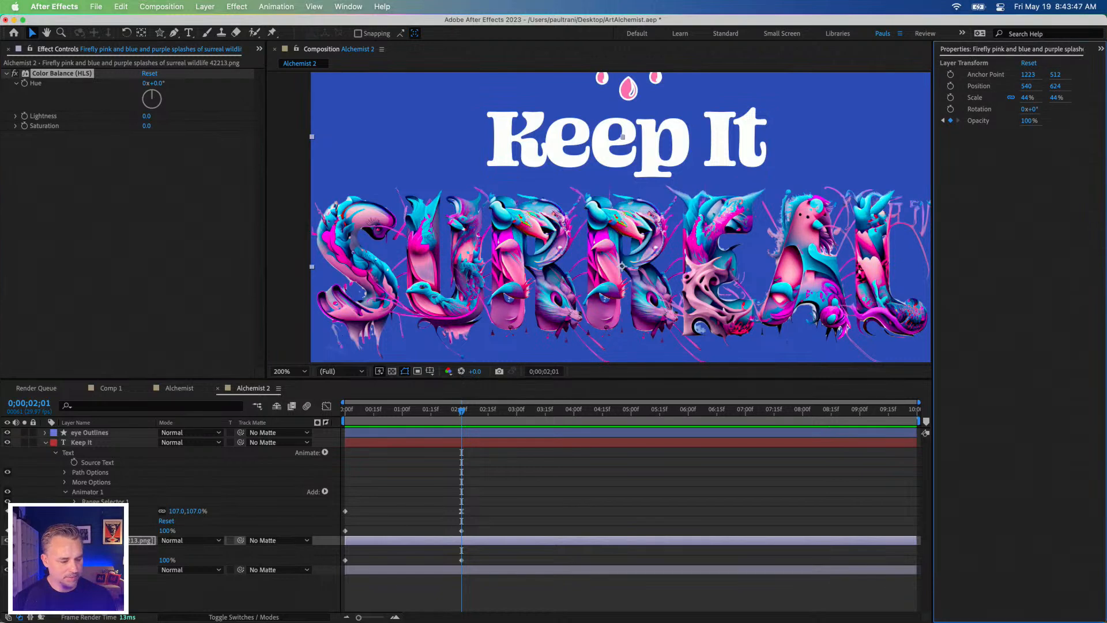
left_click(104, 540)
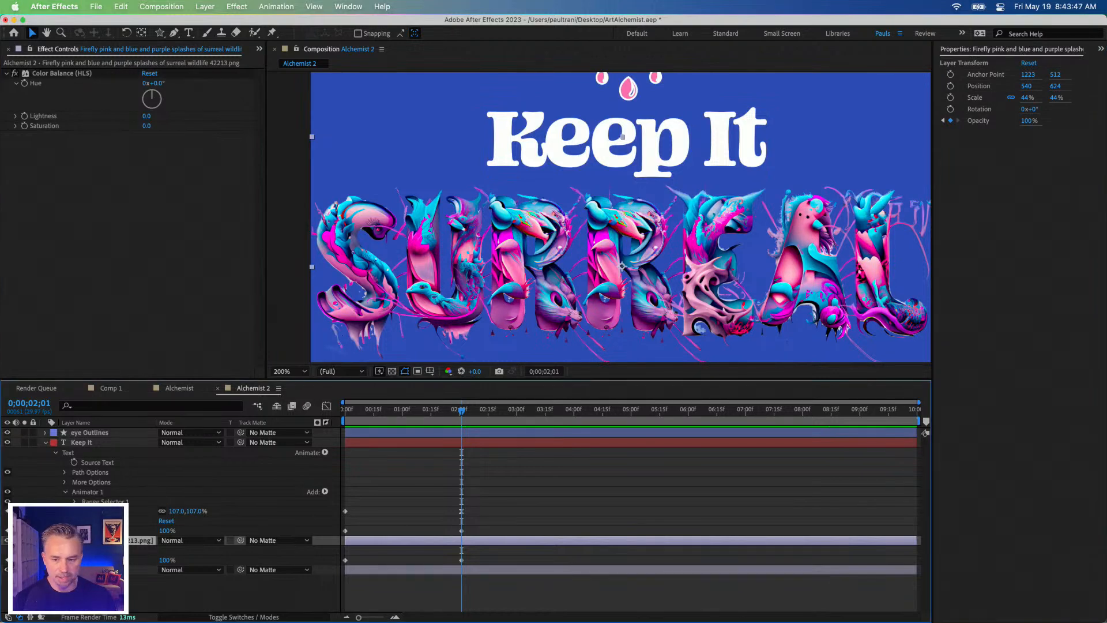
left_click(25, 84)
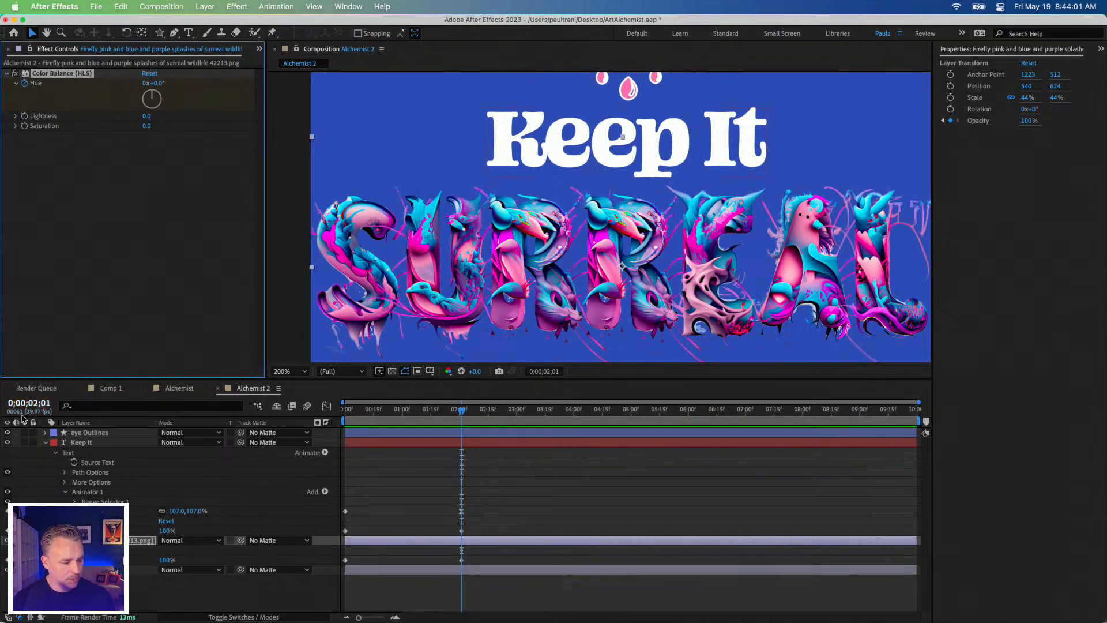
left_click(46, 443)
key("u")
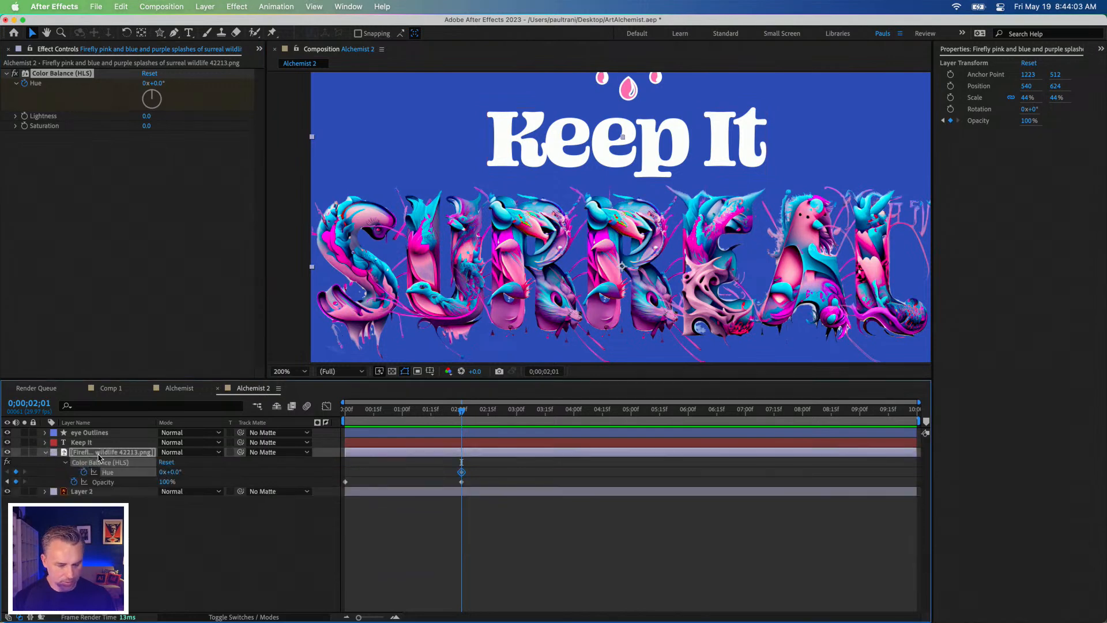
key("space")
left_click_drag(154, 95, 170, 102)
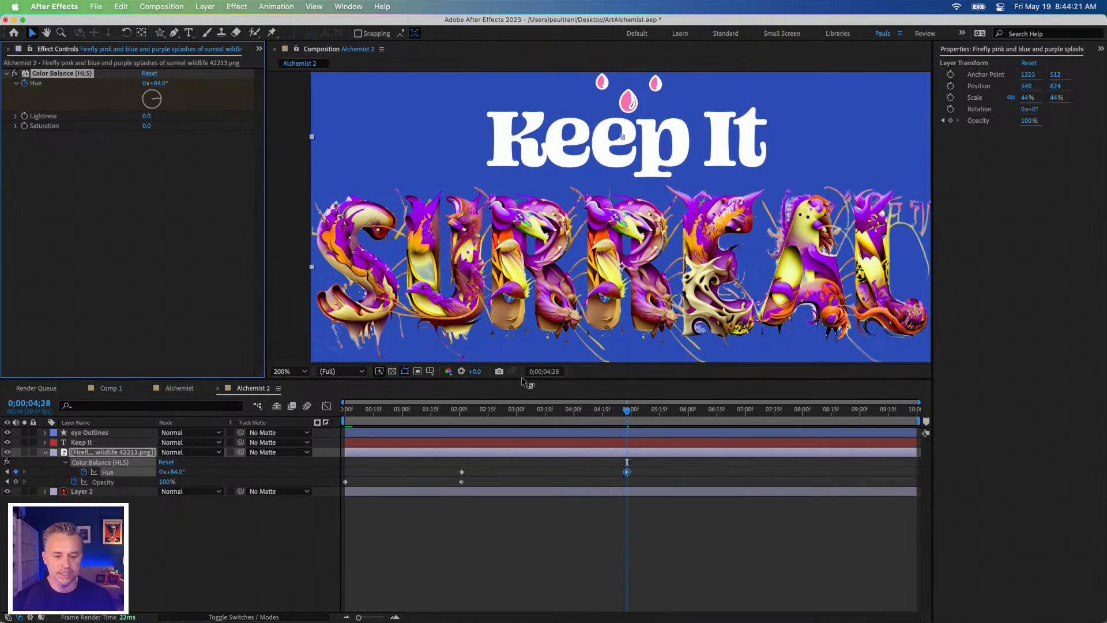
left_click_drag(636, 412, 806, 416)
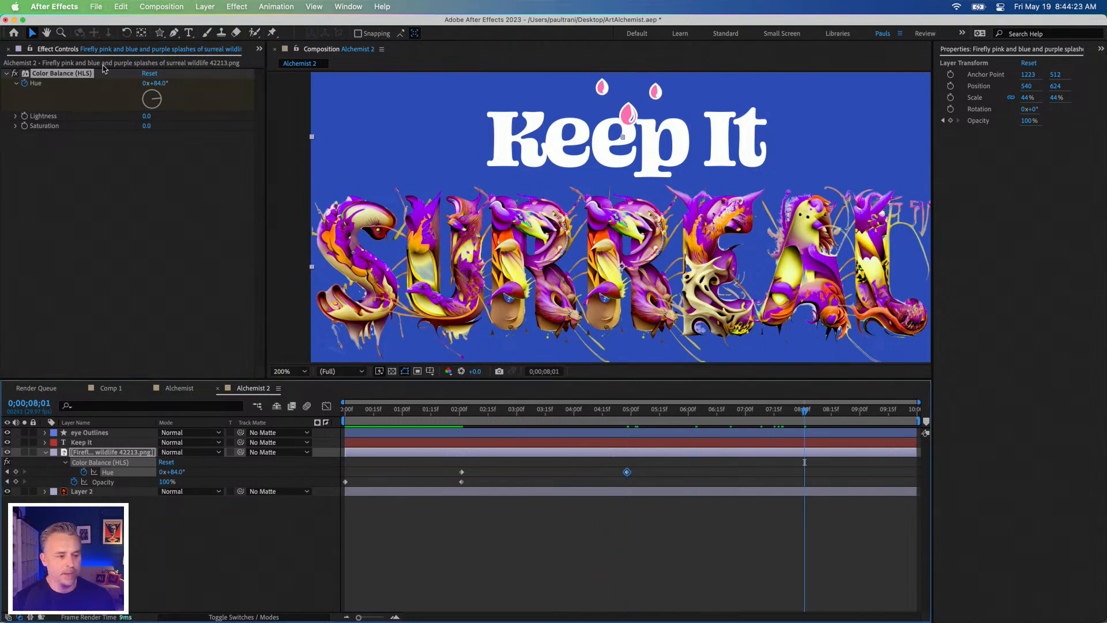
left_click_drag(159, 99, 557, 421)
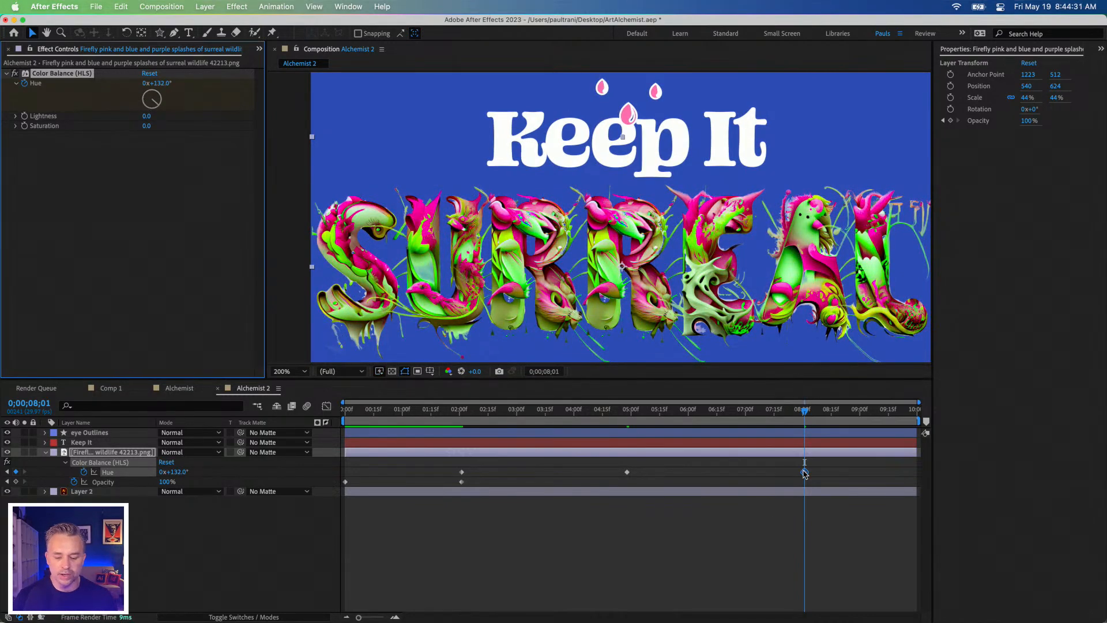
key("Delete")
Step: Retime the second Hue keyframe to 0;00;08;01 and set its value to one full revolution, 1x+0.0°
left_click_drag(628, 475, 805, 479)
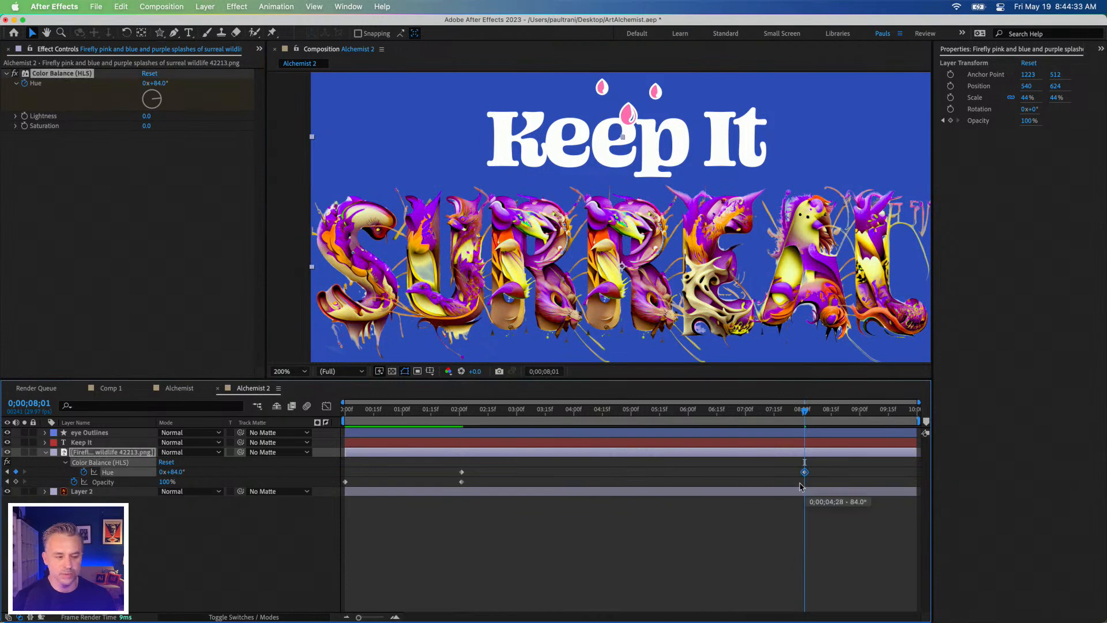
left_click(155, 84)
type("0")
key("Return")
left_click(144, 84)
type("1")
key("Return")
Step: Spread the two Hue keyframes to the start and end of the composition, and return to 0;00;00;00
left_click_drag(461, 472, 344, 472)
left_click_drag(805, 474, 915, 474)
left_click_drag(580, 414, 155, 411)
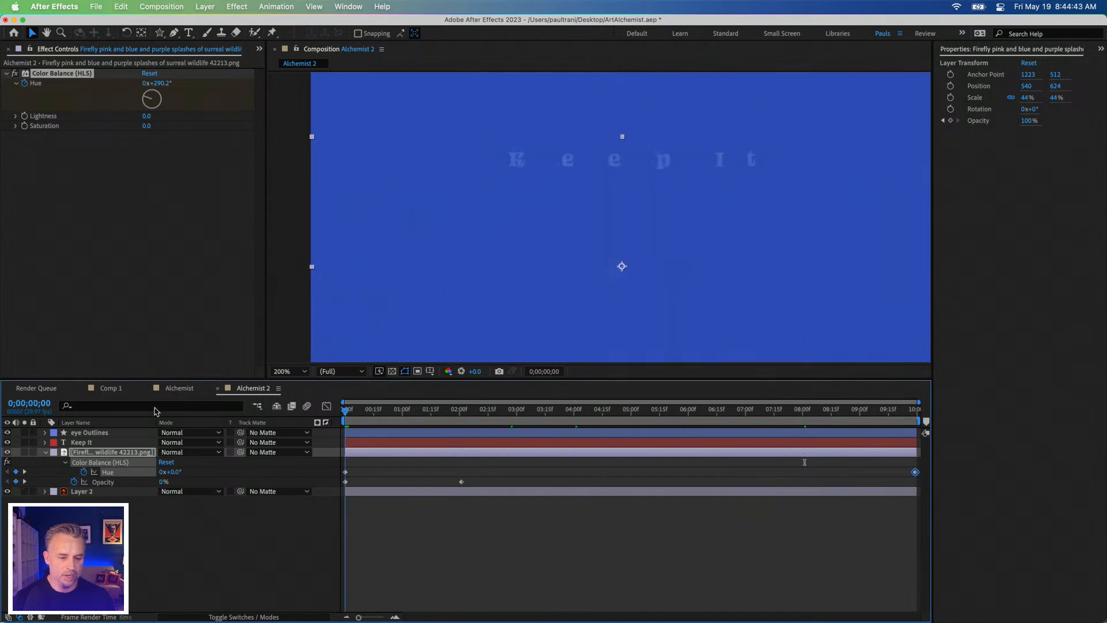
Step: Enlarge the composition view and play back the hue animation on the "Surreal" artwork
left_click_drag(455, 378, 449, 510)
key("super+0")
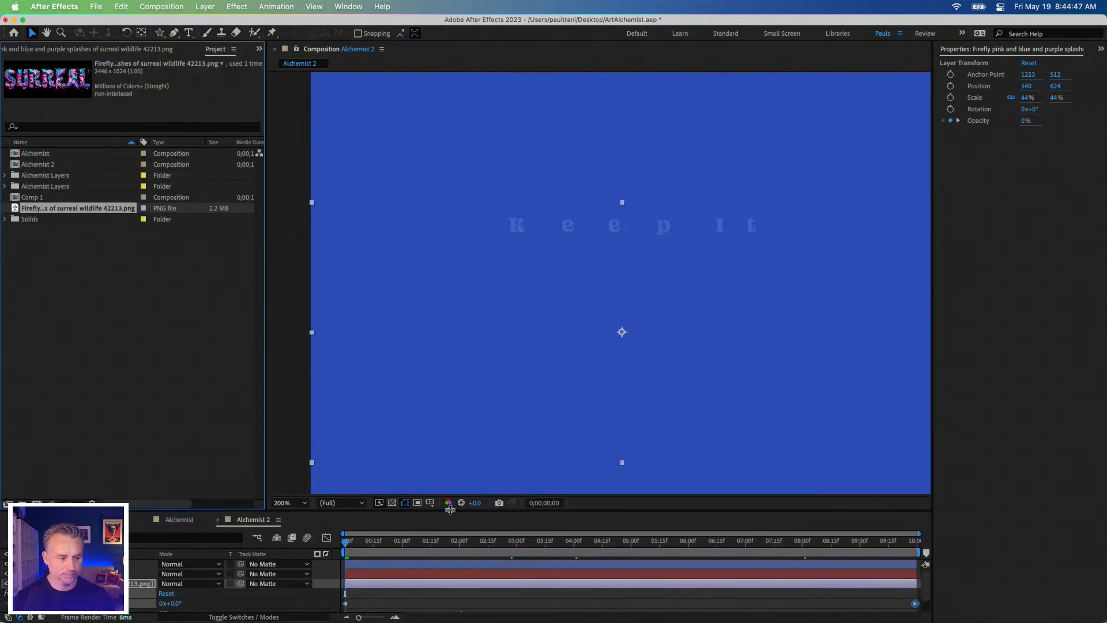
key("space")
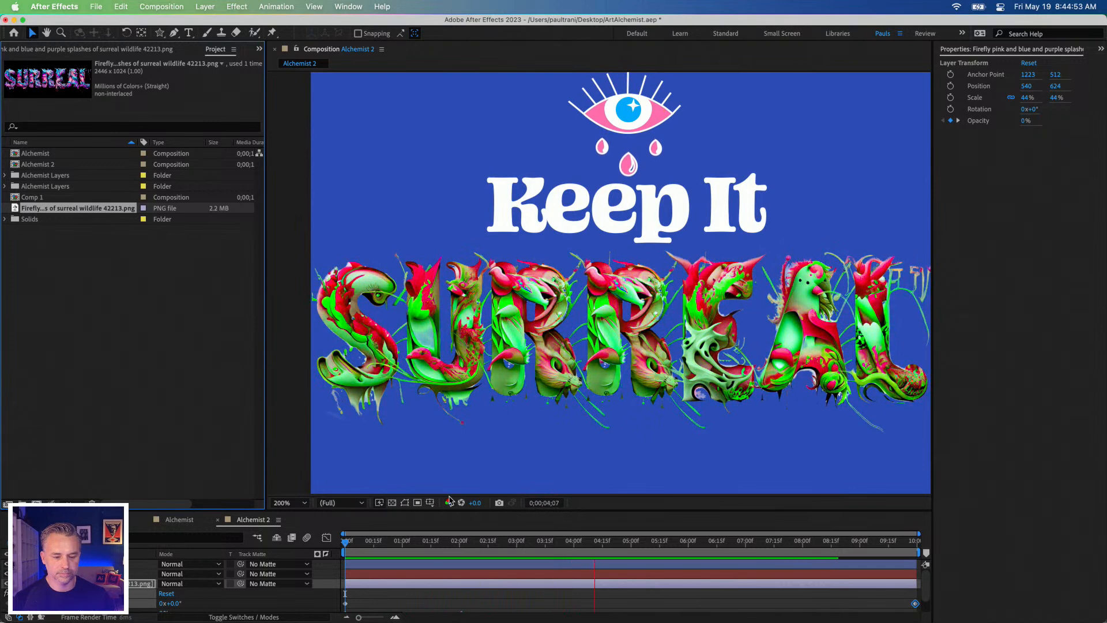
key("space")
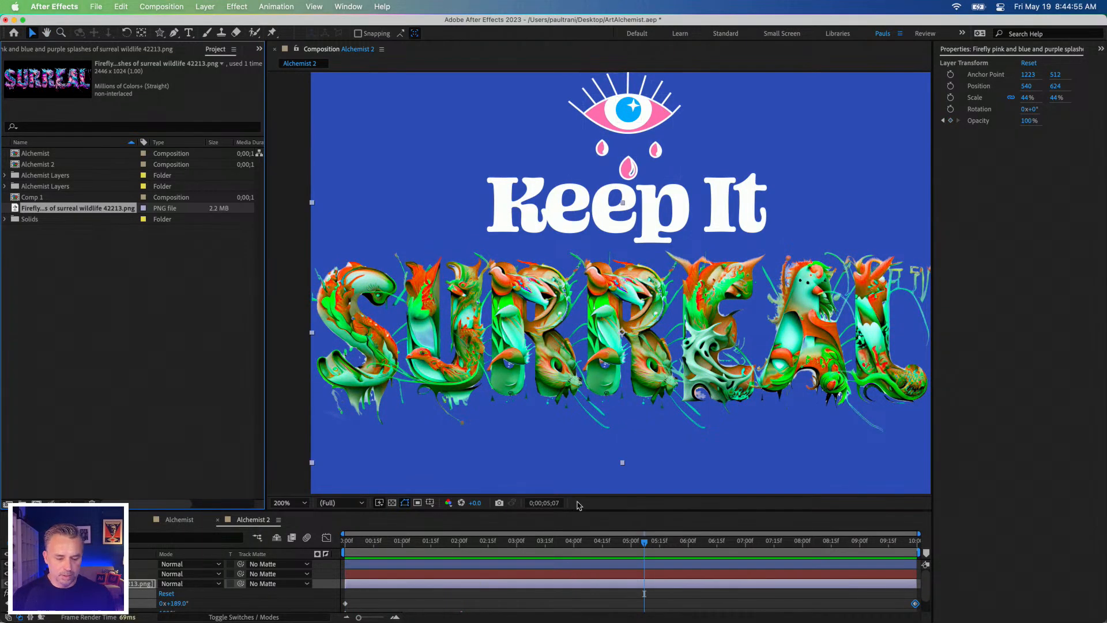
Step: Set the final Hue keyframe to two full revolutions, 2x+0.0°, placed at the end of the composition
left_click_drag(581, 510, 404, 399)
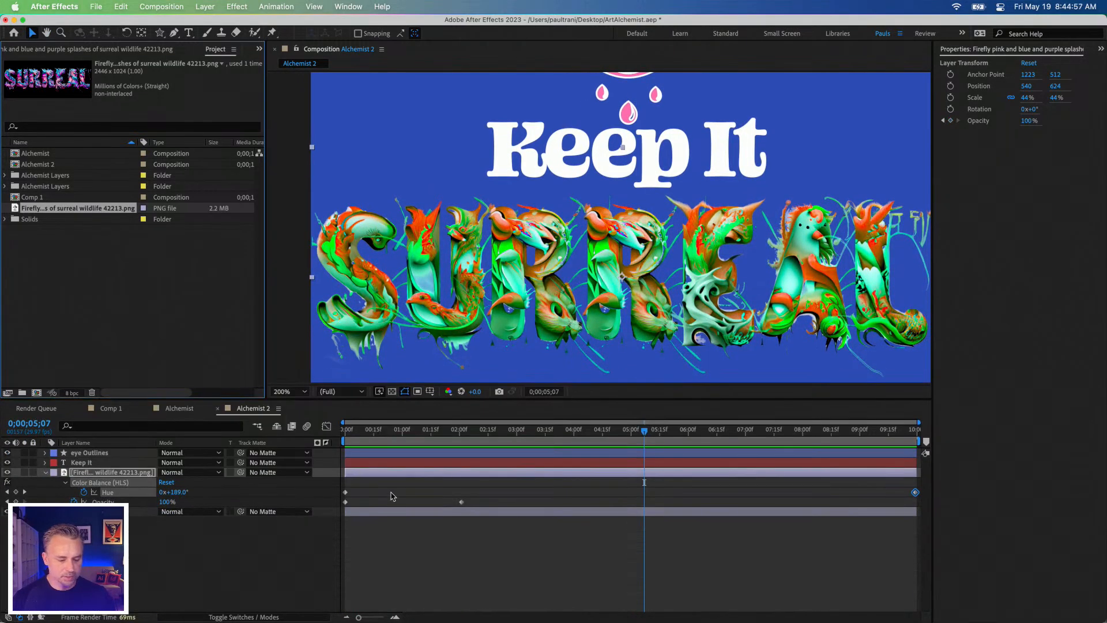
left_click_drag(915, 493, 644, 492)
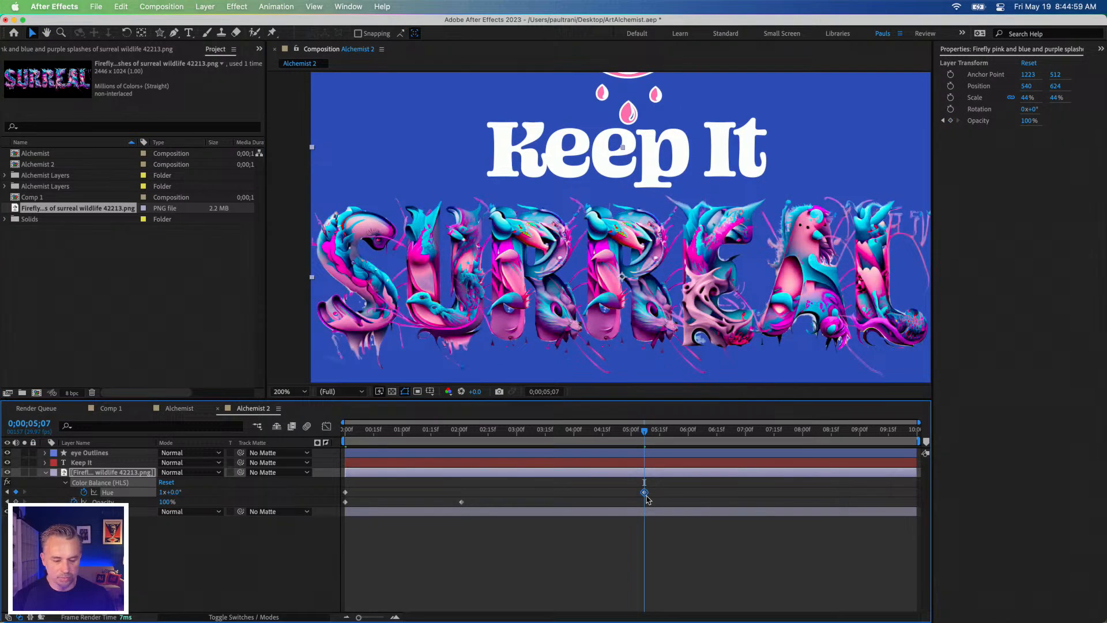
left_click(137, 50)
left_click(145, 85)
type("2")
key("Return")
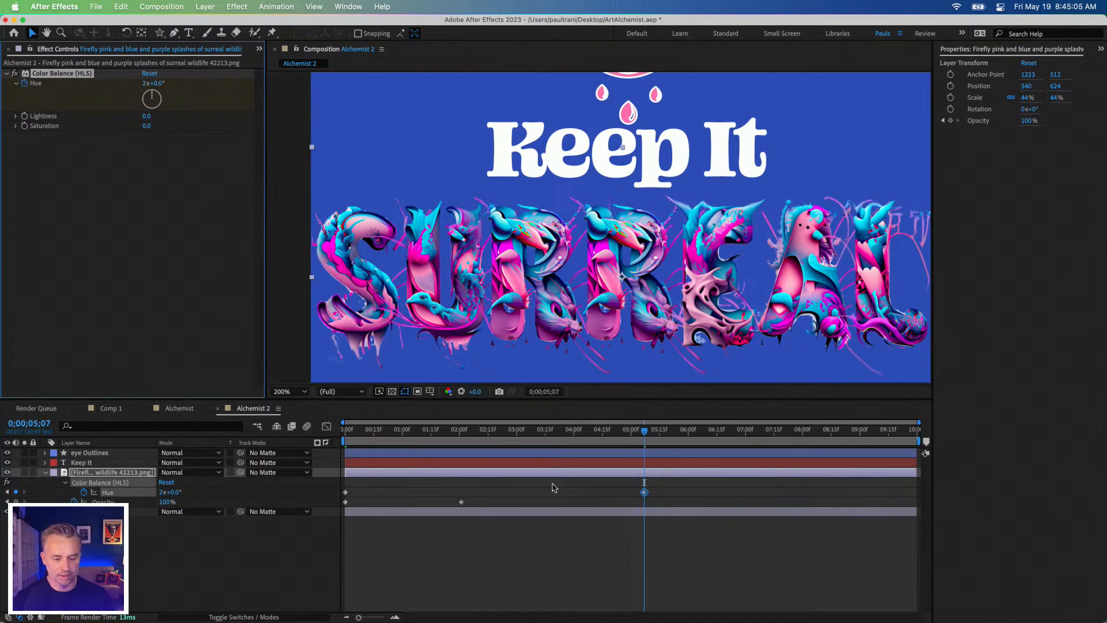
left_click_drag(644, 494, 917, 492)
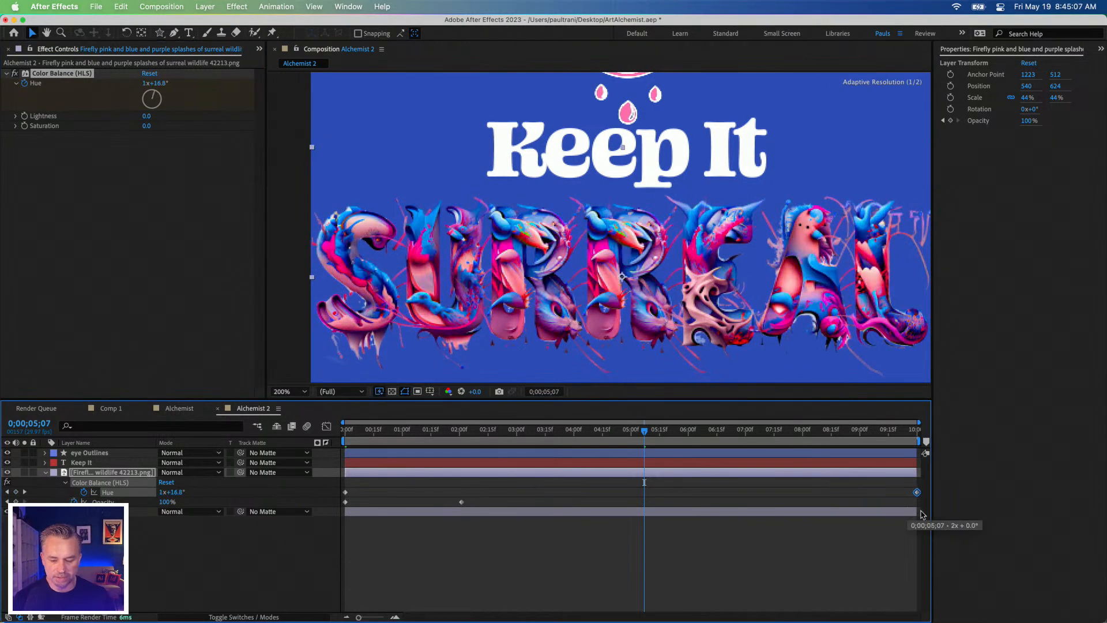
Step: Play back the faster hue cycle from 0;00;02;01 and scrub to 0;00;03;14
left_click(461, 432)
key("space")
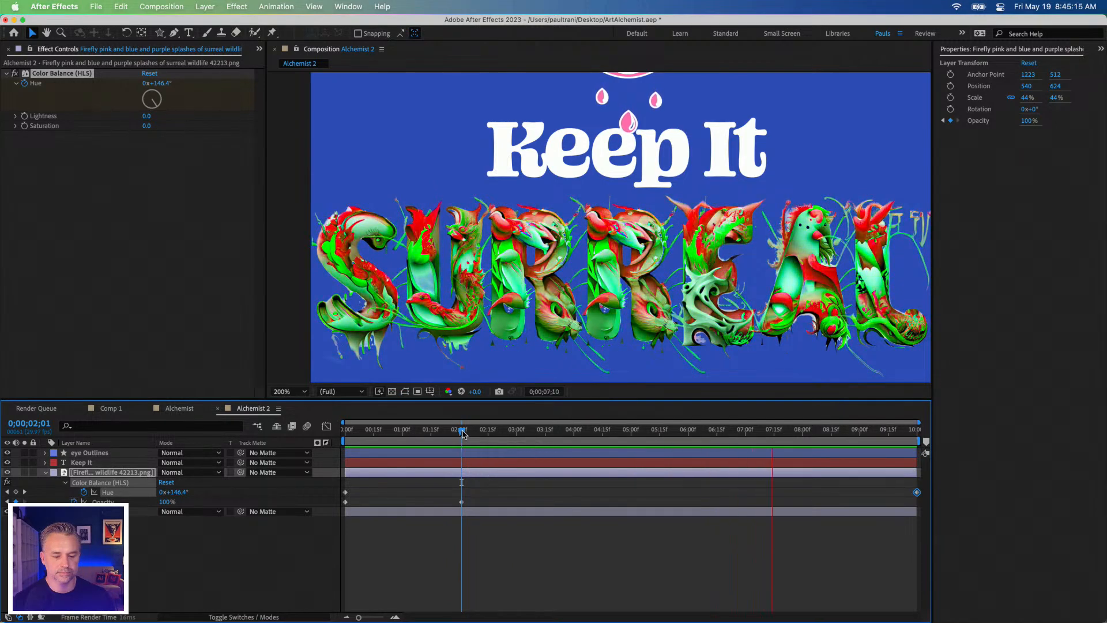
left_click_drag(462, 432, 544, 421)
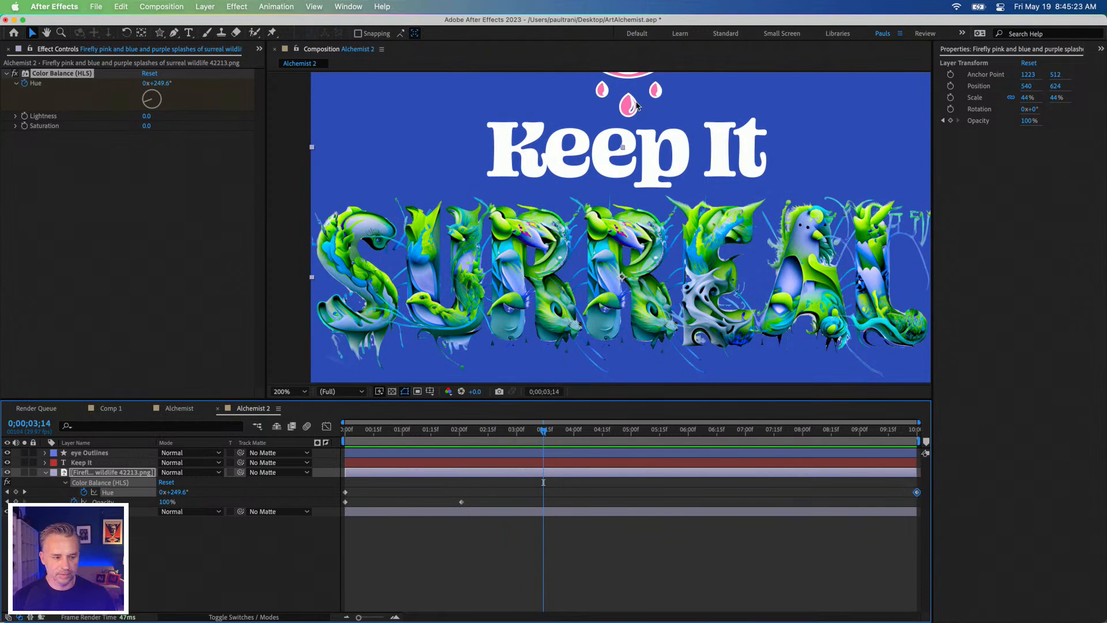
Step: Add the Colorama effect from the Color Correction category to the Firefly "Surreal" image layer
left_click(79, 474)
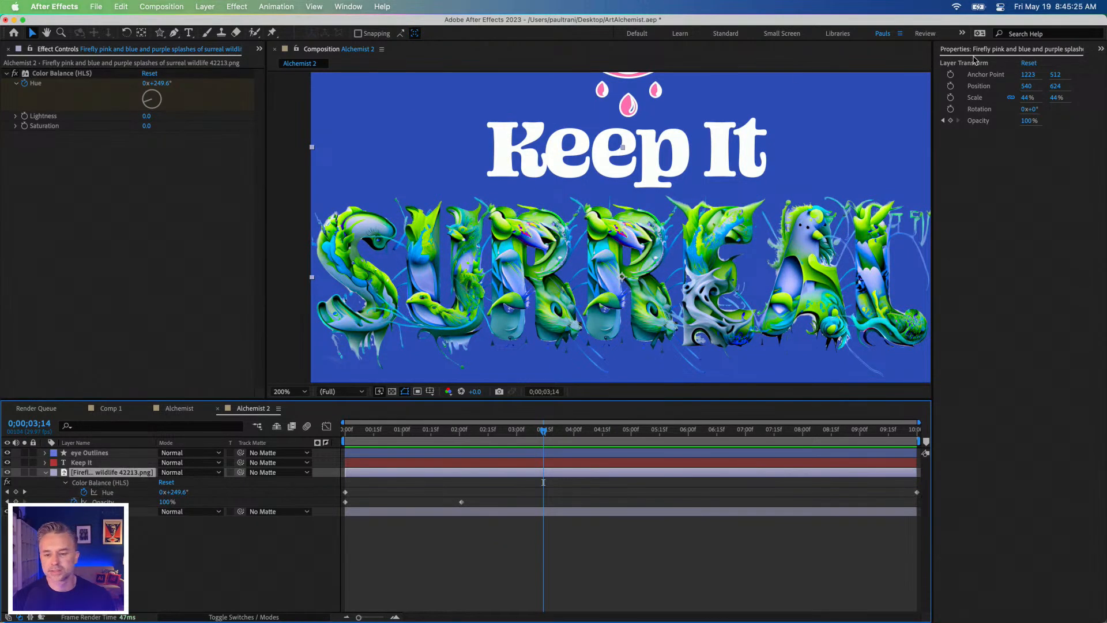
left_click(1098, 48)
left_click(1025, 65)
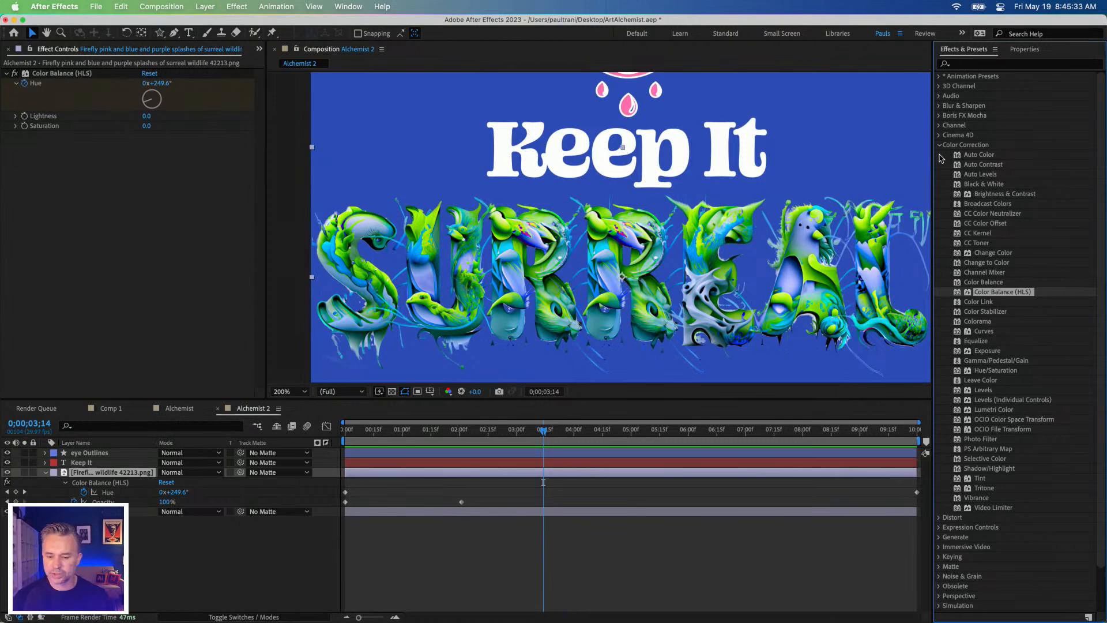
left_click(975, 321)
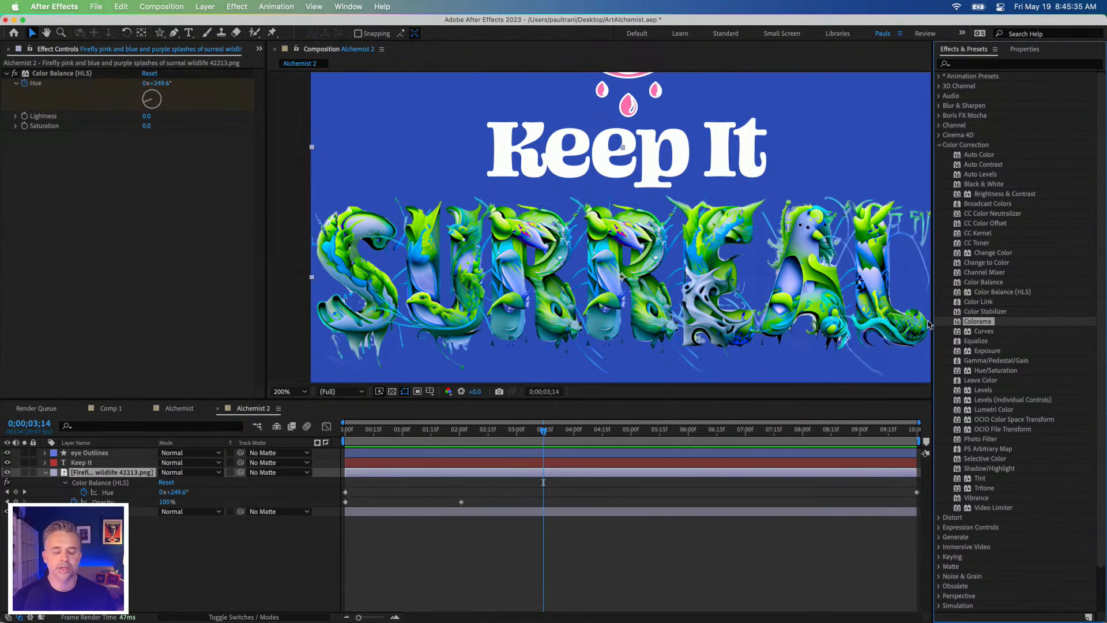
mouse_move(961, 322)
left_mouse_down()
mouse_move(228, 499)
mouse_move(134, 480)
mouse_move(681, 293)
mouse_move(972, 317)
left_mouse_up()
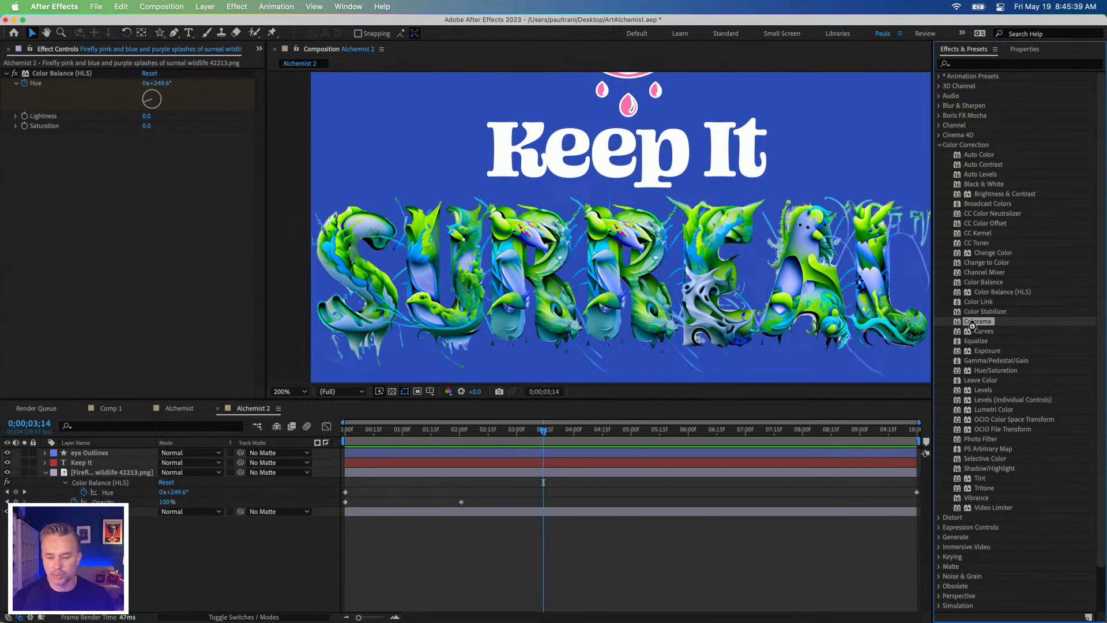
double_click(971, 320)
left_click(957, 332)
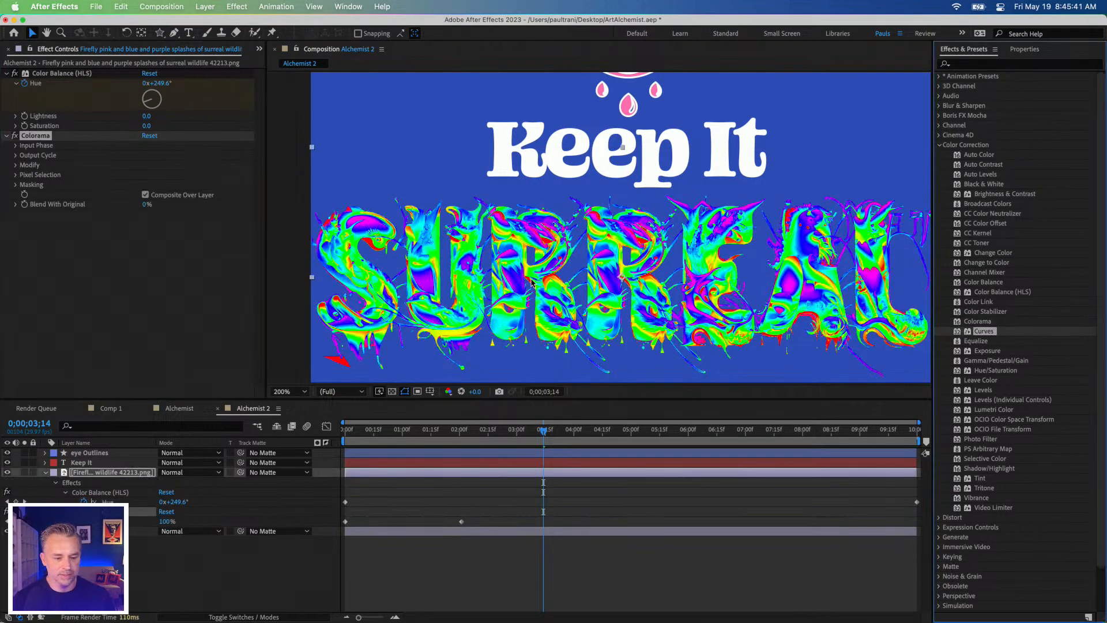
Step: Play back the Colorama effect on the "Surreal" artwork from 0;00;02;22
left_click_drag(540, 426, 512, 449)
key("space")
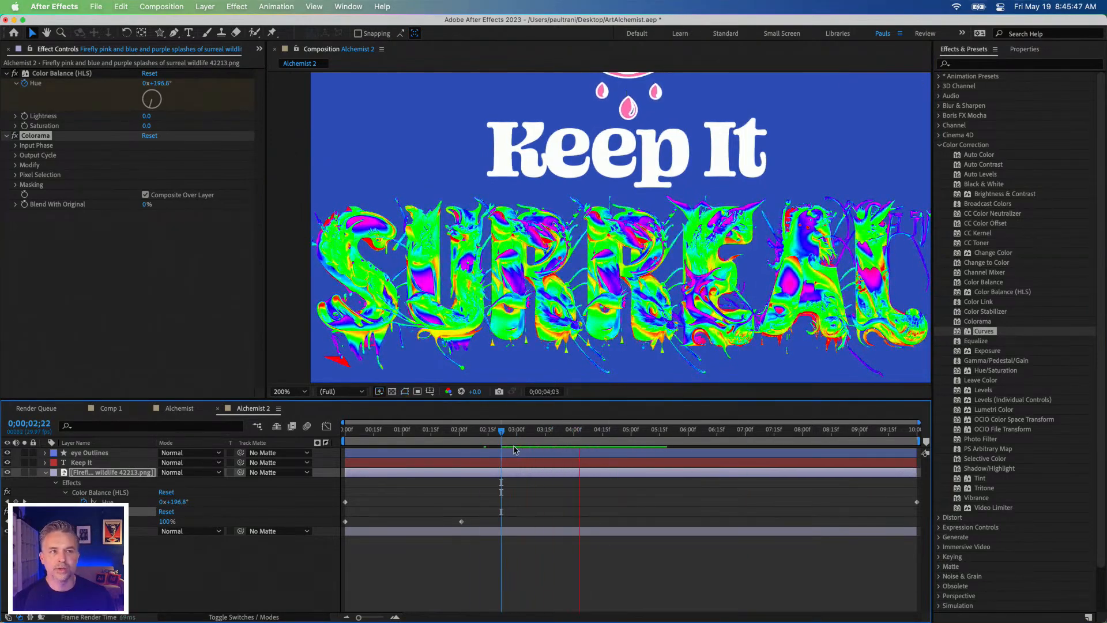
key("space")
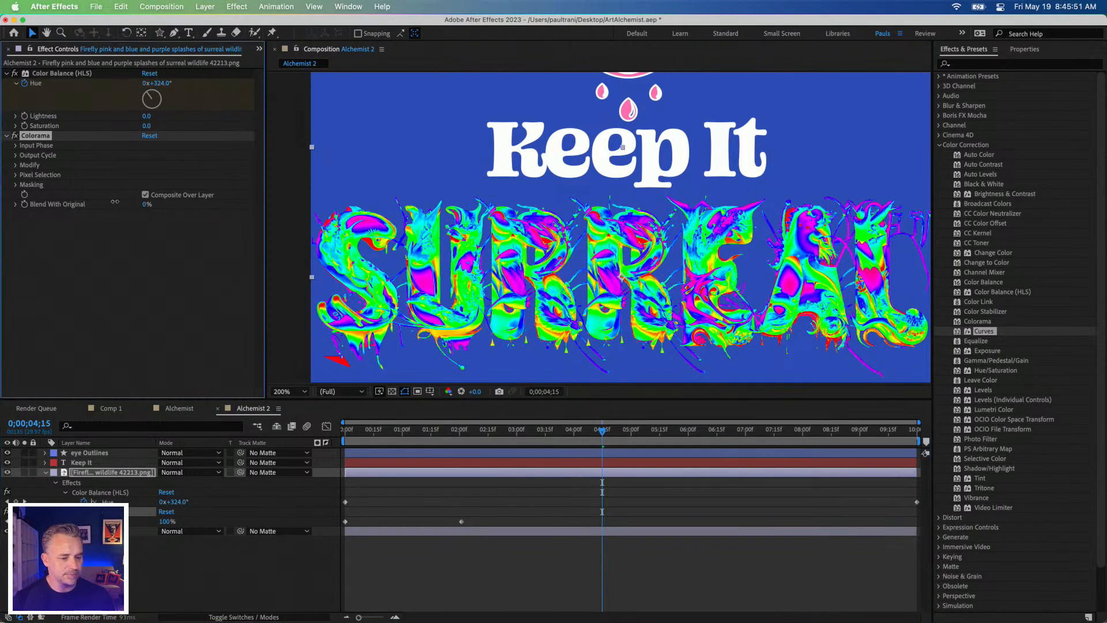
Step: Set Colorama's Blend With Original to 62% and add the Curves effect to the "Surreal" image layer
mouse_move(143, 204)
left_mouse_down()
mouse_move(183, 203)
mouse_move(124, 204)
mouse_move(136, 203)
left_mouse_up()
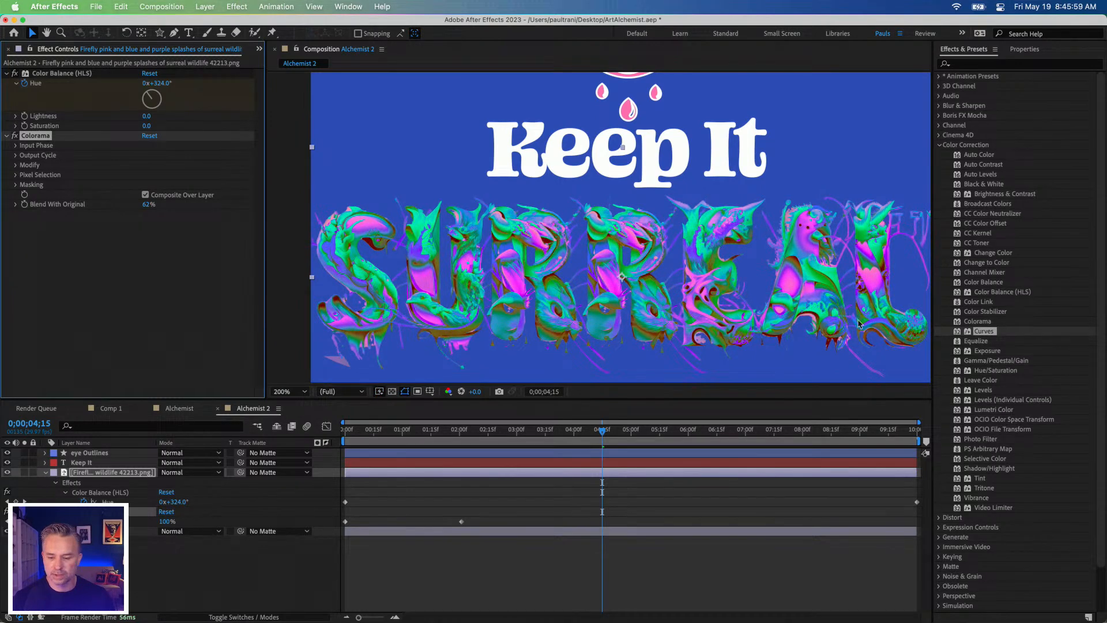
left_click_drag(984, 332, 156, 155)
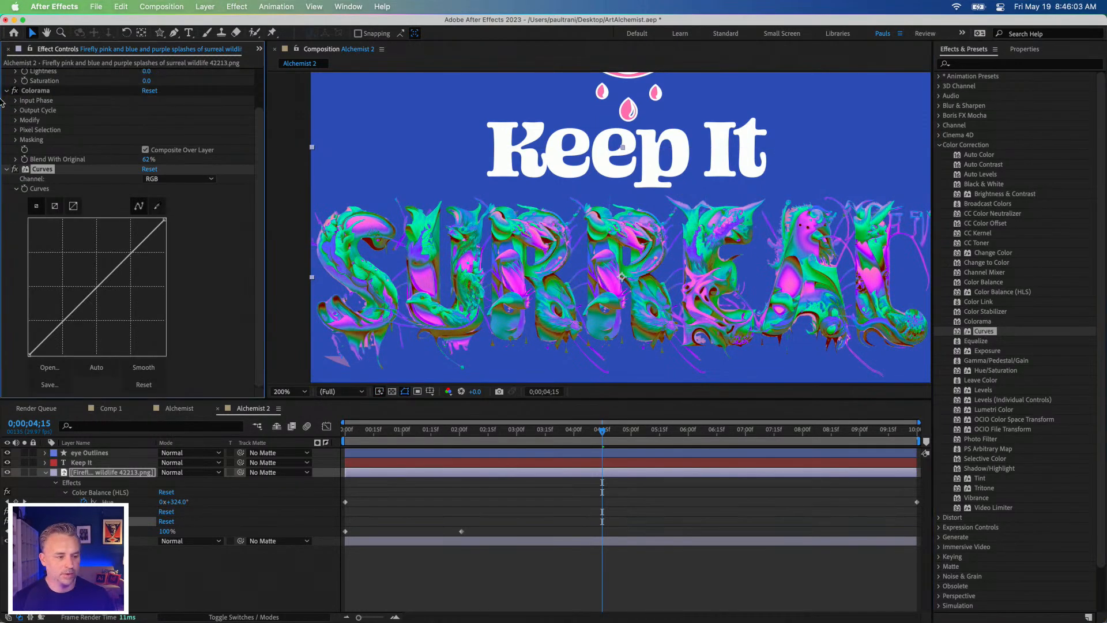
Step: Turn off Colorama and keyframe a brightened RGB curve on the "Surreal" layer at 0;00;04;15
left_click(15, 90)
mouse_move(131, 254)
left_mouse_down()
mouse_move(142, 271)
mouse_move(136, 241)
left_mouse_up()
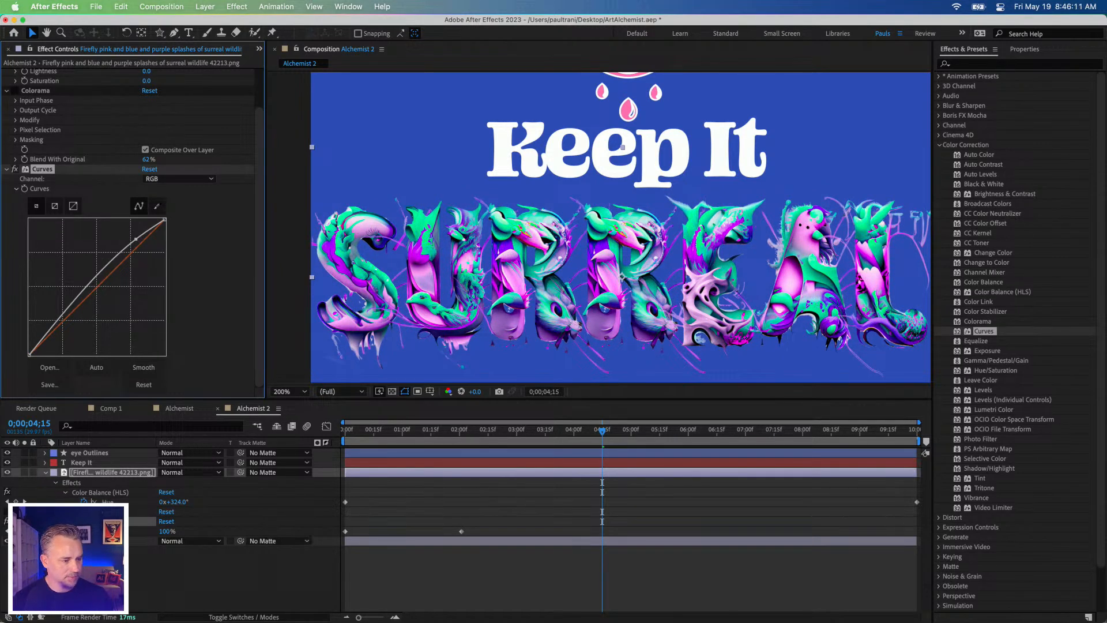
left_click(25, 190)
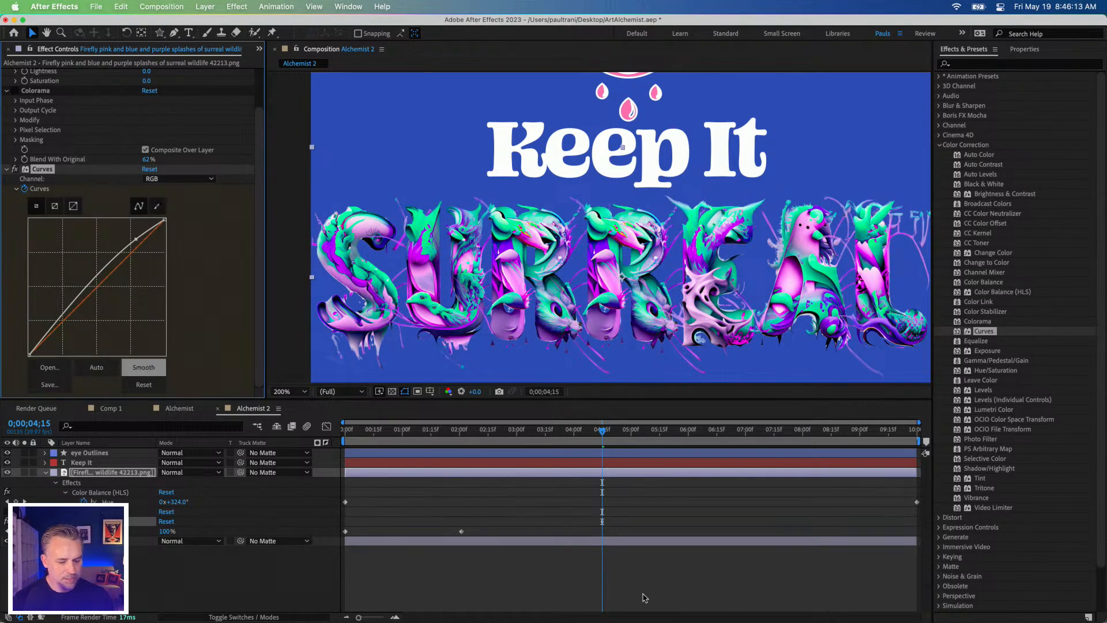
Step: Keyframe a darker RGB curve with lowered highlights on the "Surreal" layer at 0;00;02;17
left_click(493, 430)
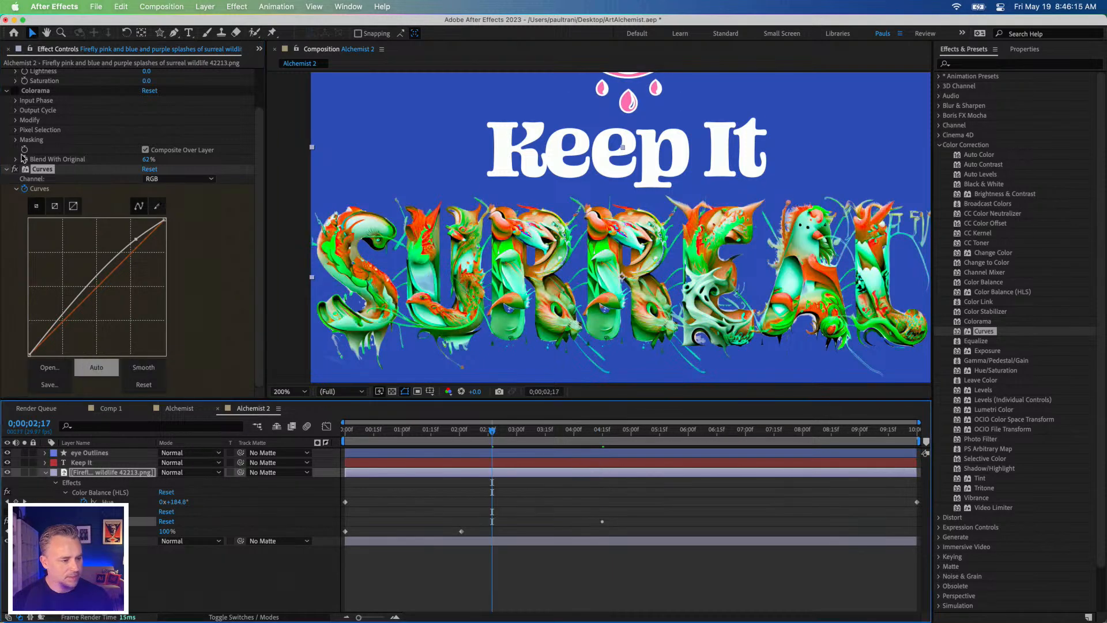
left_click_drag(88, 286, 109, 287)
left_click_drag(127, 237, 149, 261)
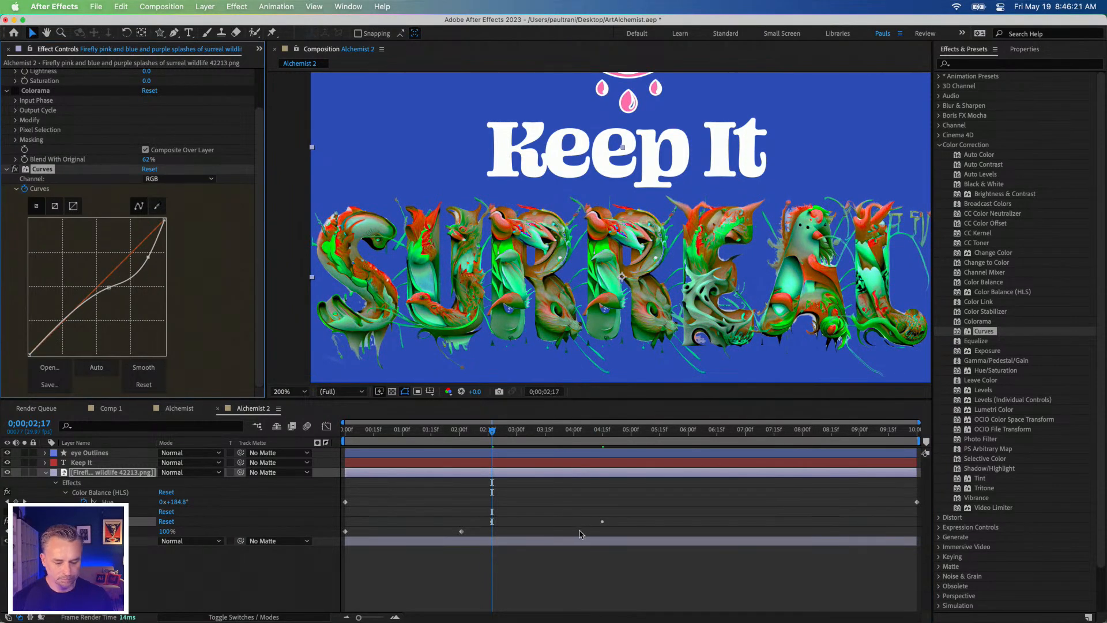
Step: Reveal the Curves keyframes, move the brighter one to the composition's end and the darker one to its start, and scrub to 0;00;05;07
key("u")
key("u")
left_click(600, 535)
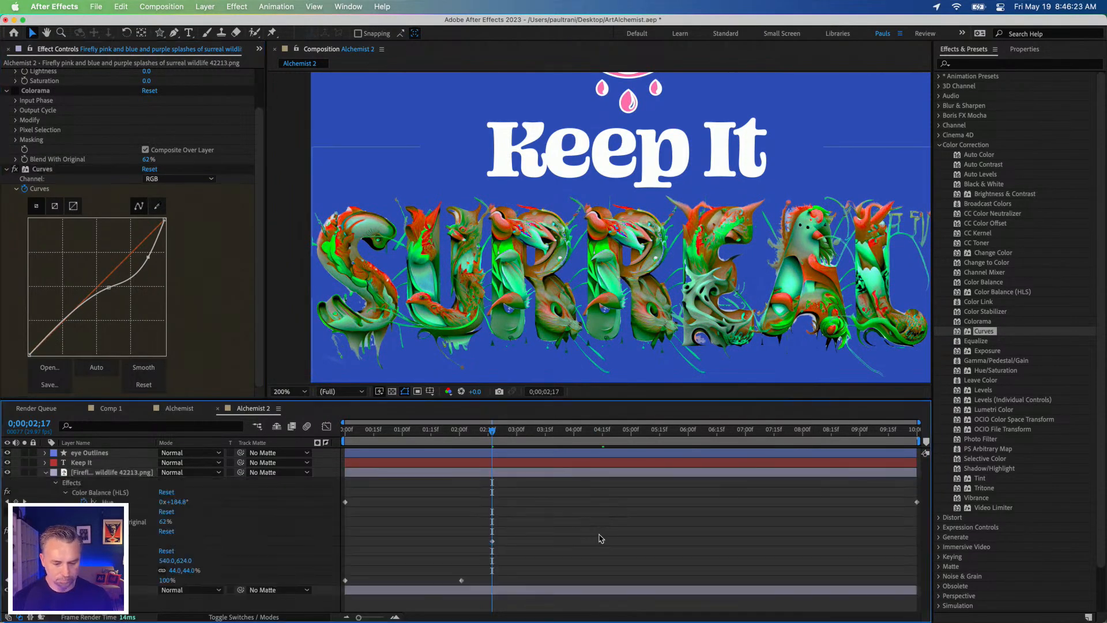
left_click_drag(602, 542, 913, 552)
left_click_drag(491, 541, 345, 542)
left_click_drag(425, 433, 644, 434)
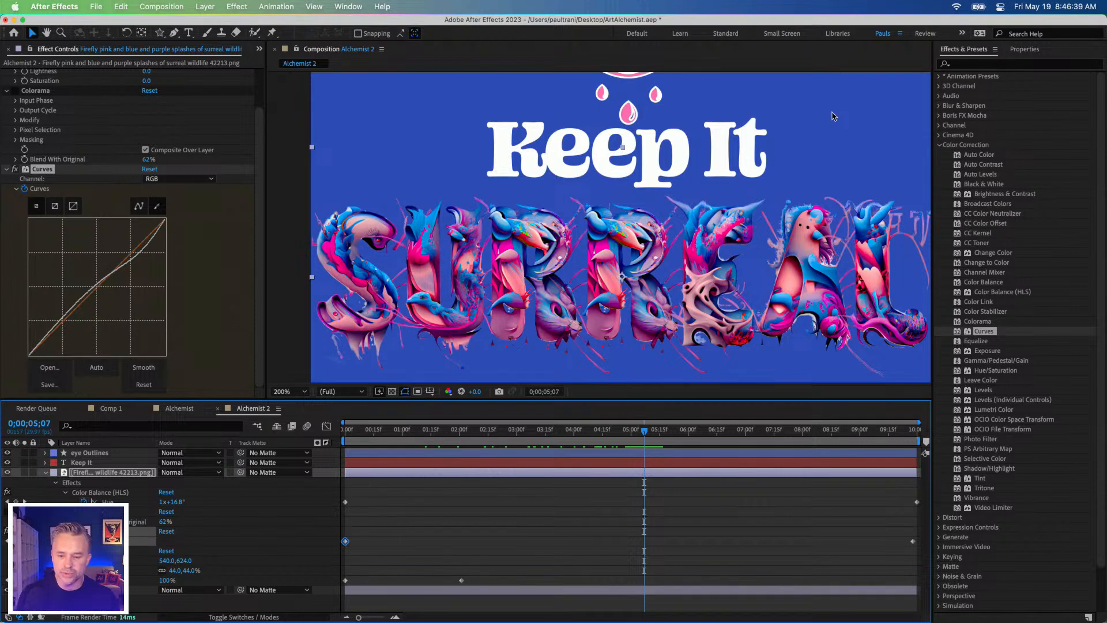
Step: Search the effects for "flic" and apply the VHS Flicker Effect preset to the "Surreal" image layer
left_click(977, 64)
type("flic")
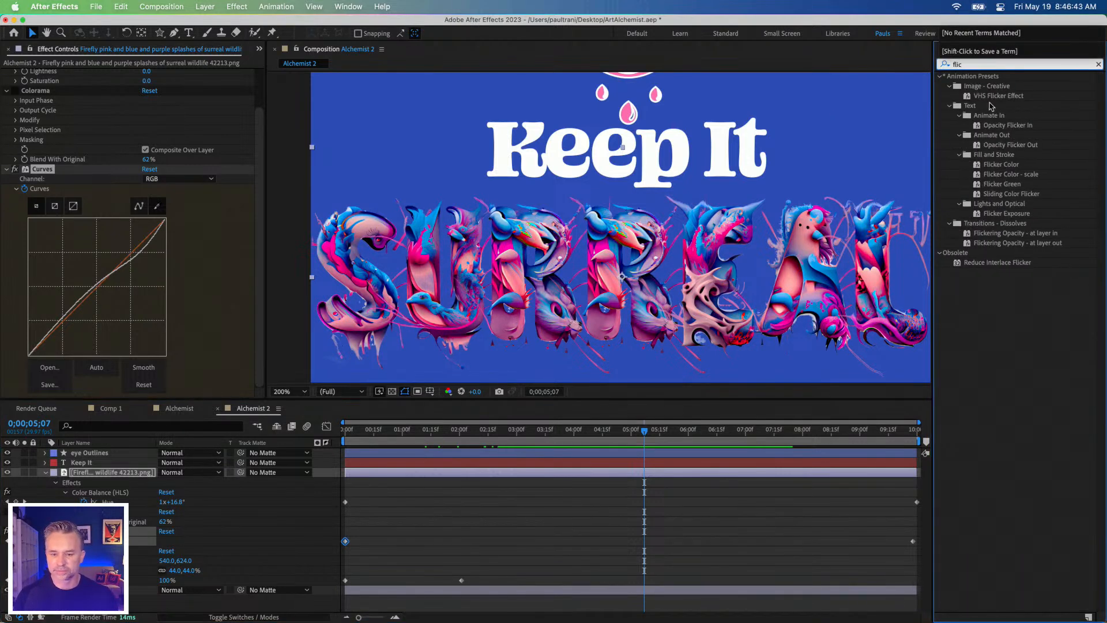
left_click(967, 97)
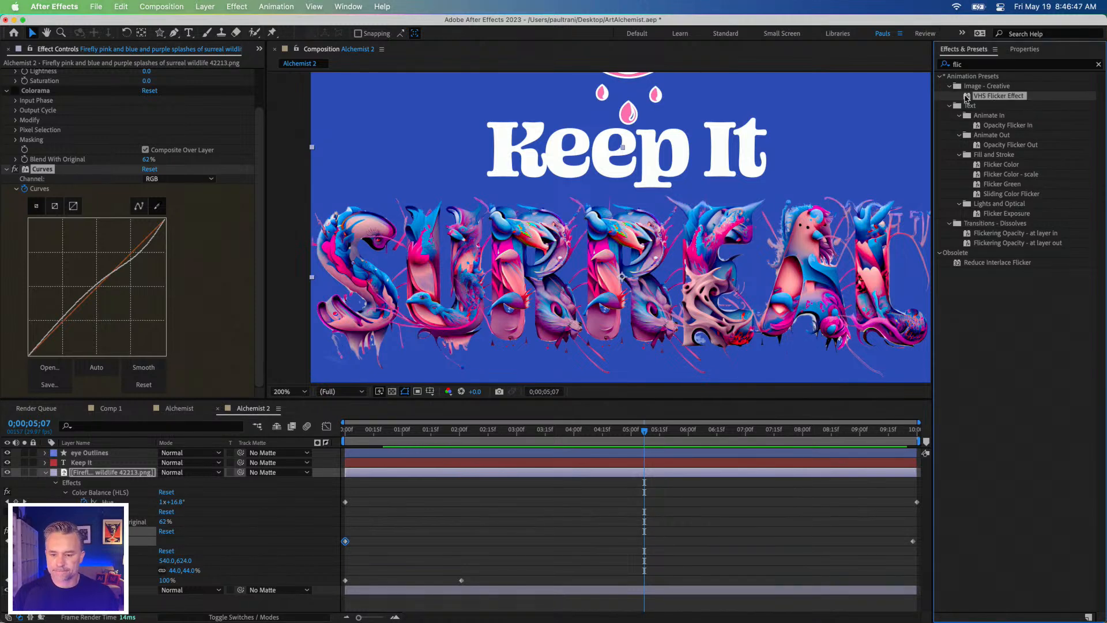
left_click_drag(967, 98, 665, 245)
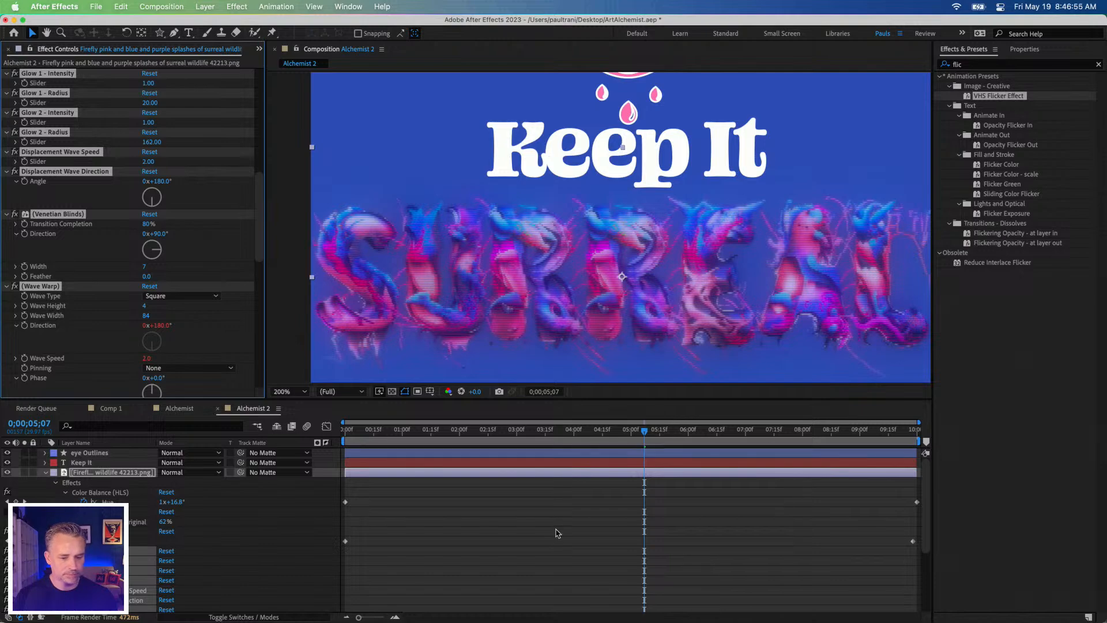
Step: Scrub the VHS flicker look, play it back from 0;00;01;25, and move to 0;00;04;07
left_click(565, 528)
left_click(524, 436)
left_click_drag(525, 437, 489, 437)
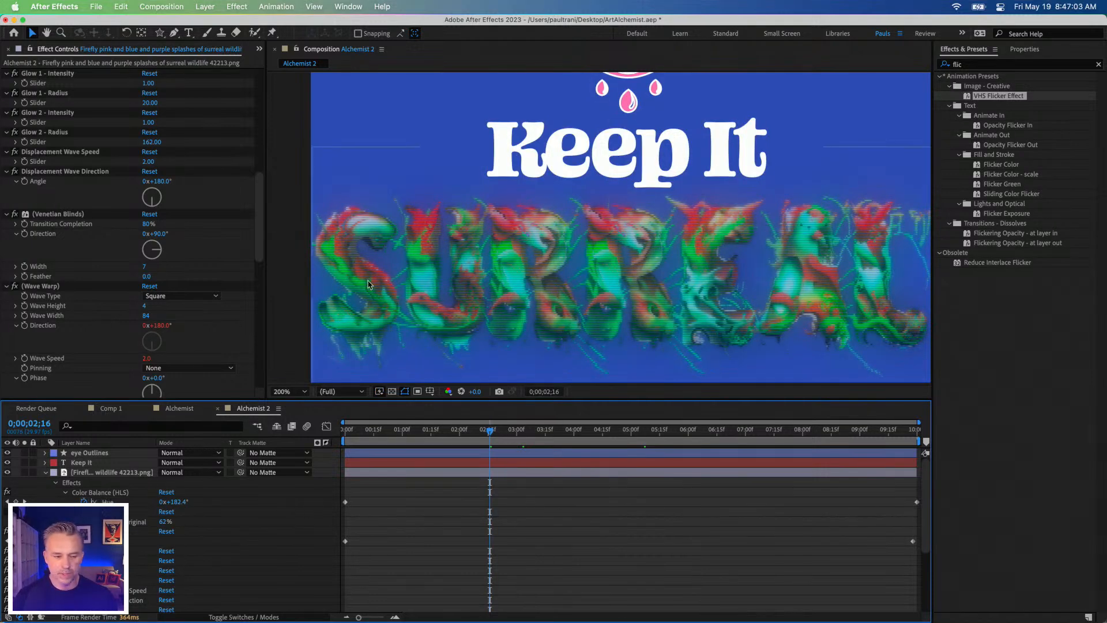
left_click(450, 430)
key("space")
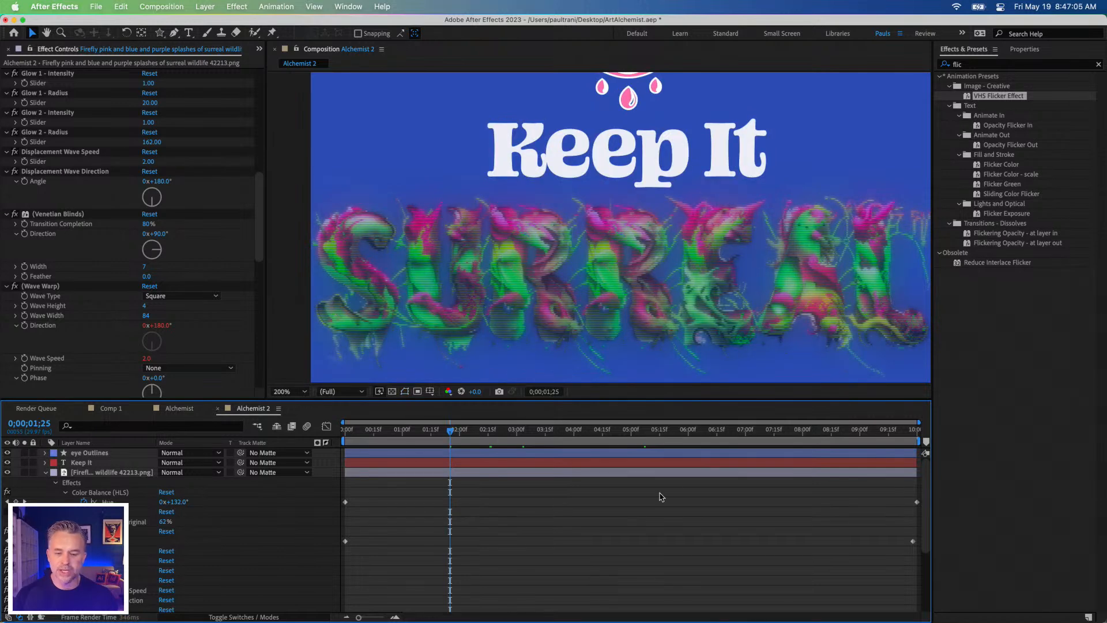
key("space")
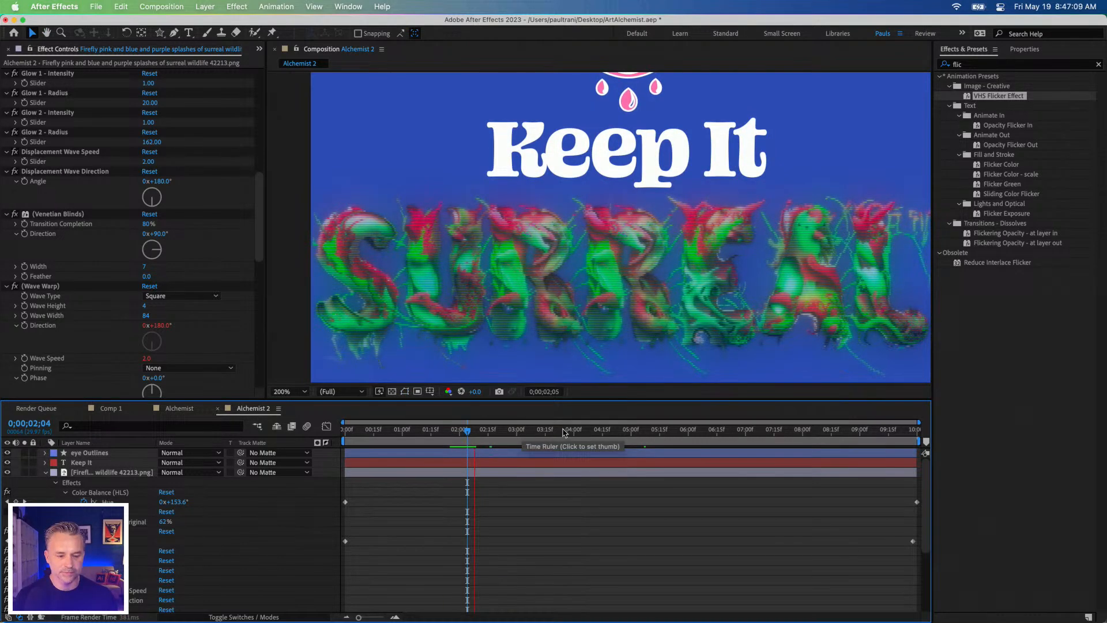
left_click(545, 431)
left_click(587, 432)
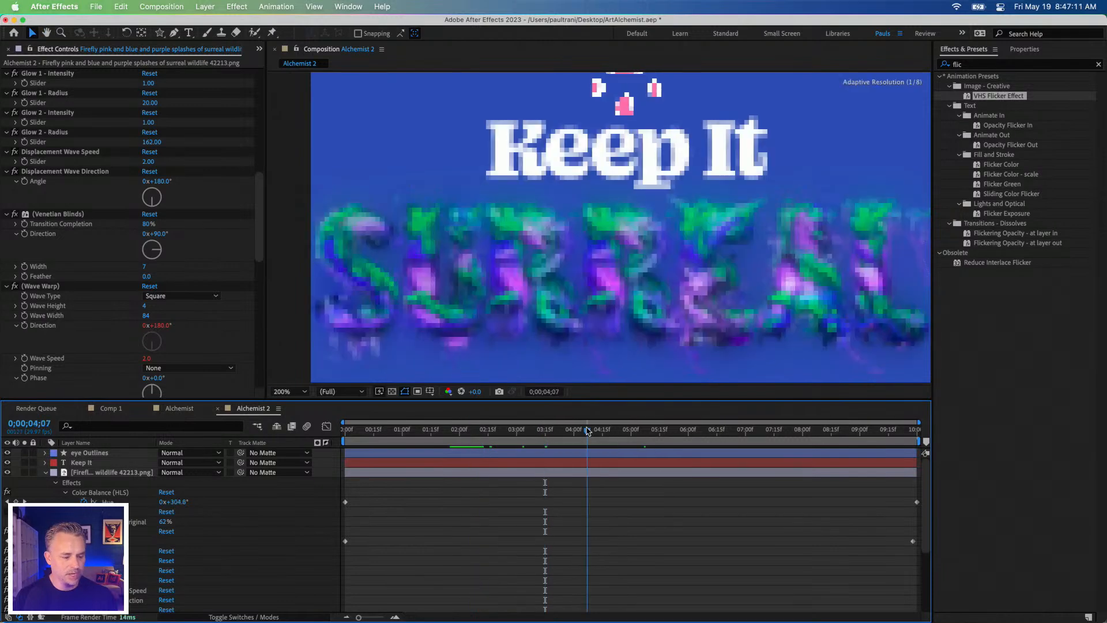
Step: Collapse Colorama and Curves and look through the effects added by the VHS Flicker preset down to Flicker Opacity
scroll(49, 118, "up", 10)
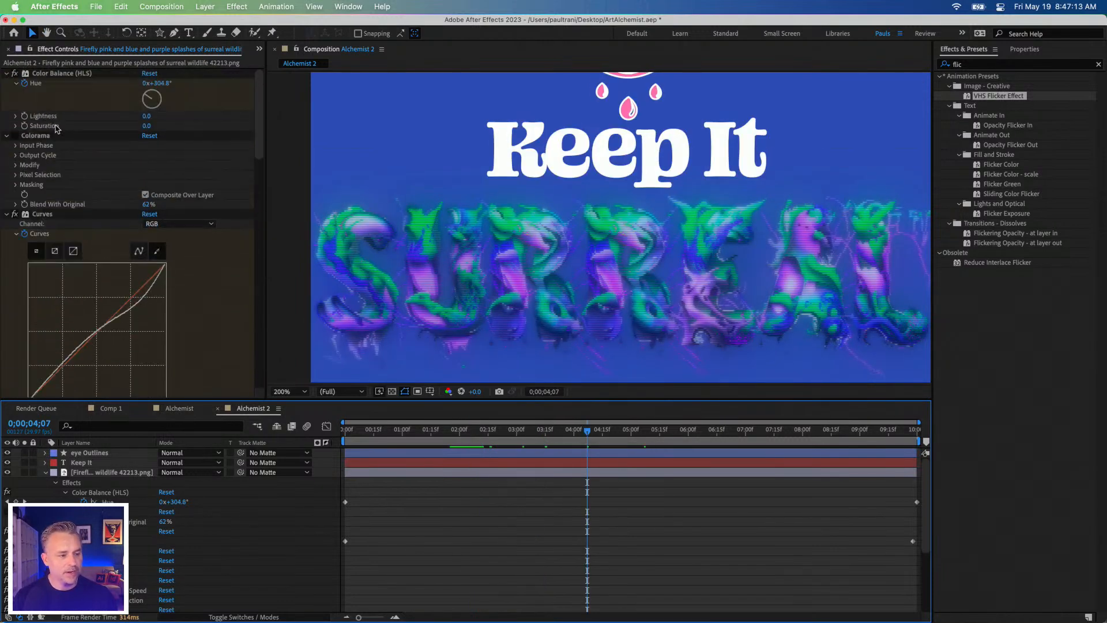
left_click(8, 136)
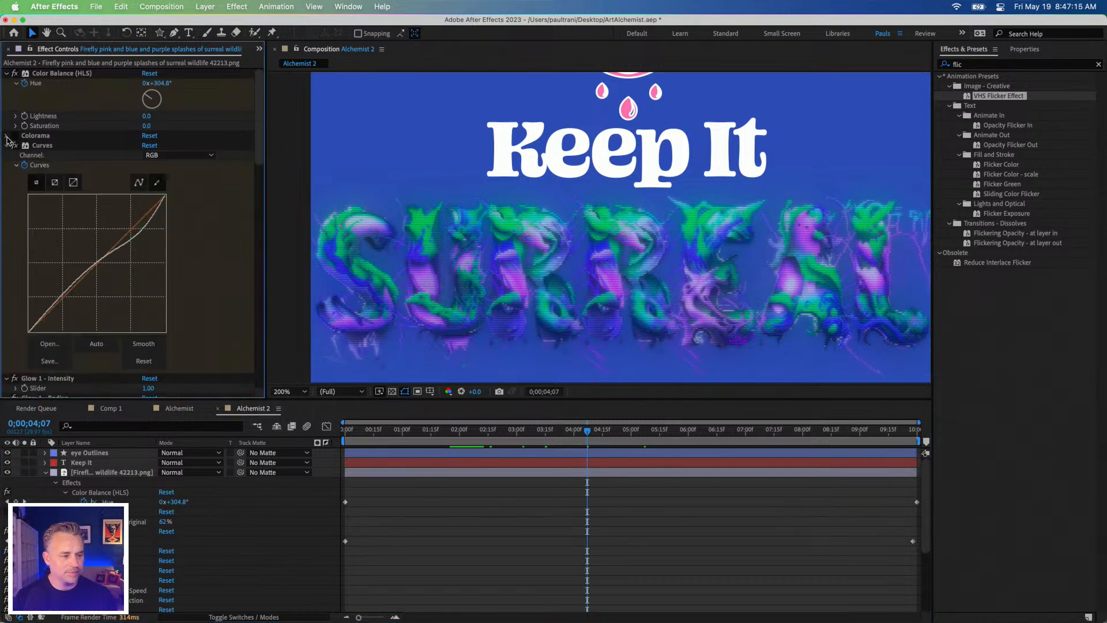
left_click(6, 146)
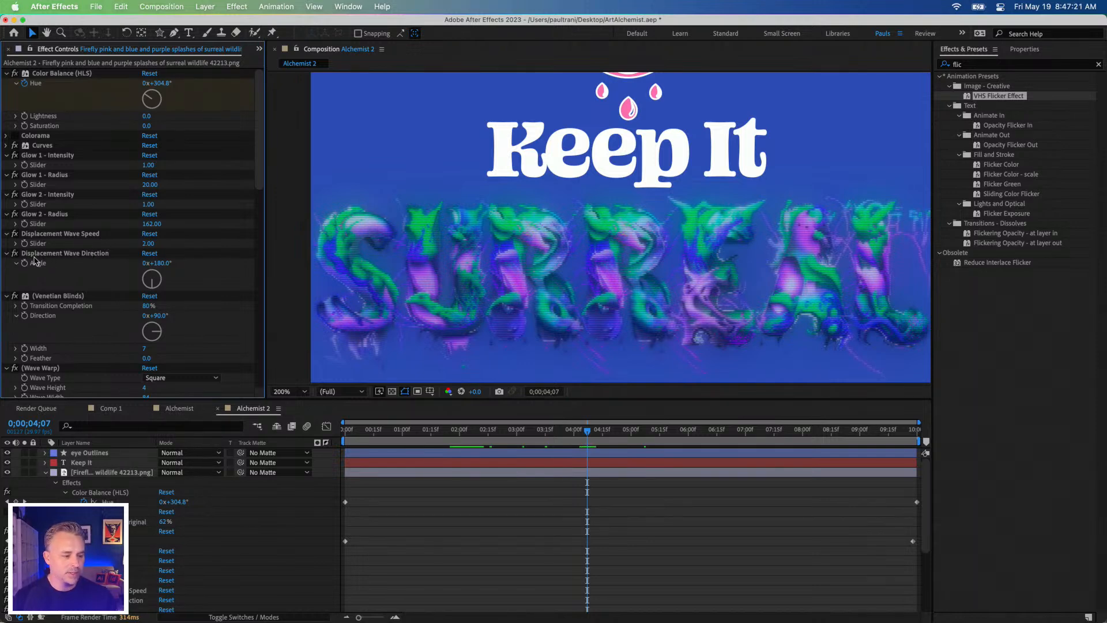
scroll(45, 326, "down", 3)
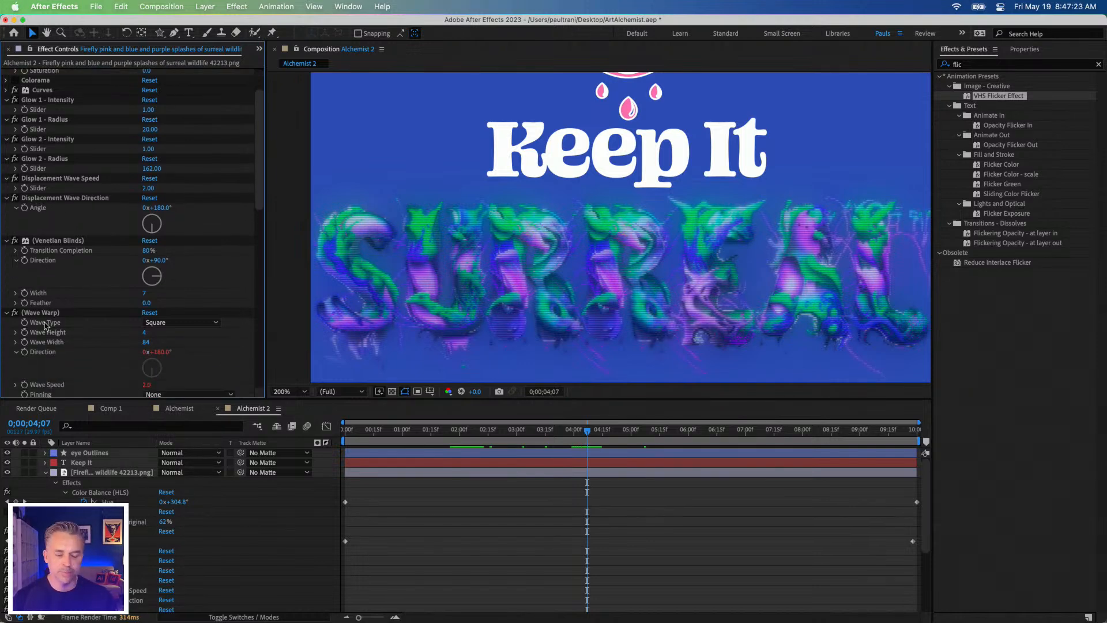
scroll(107, 297, "down", 6)
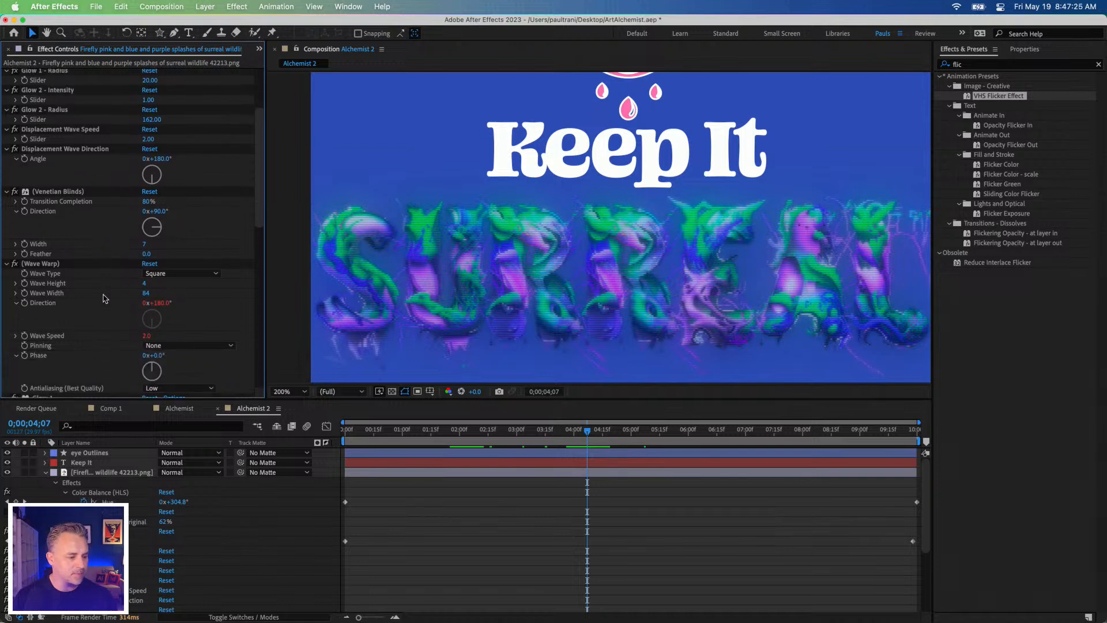
scroll(105, 298, "down", 3)
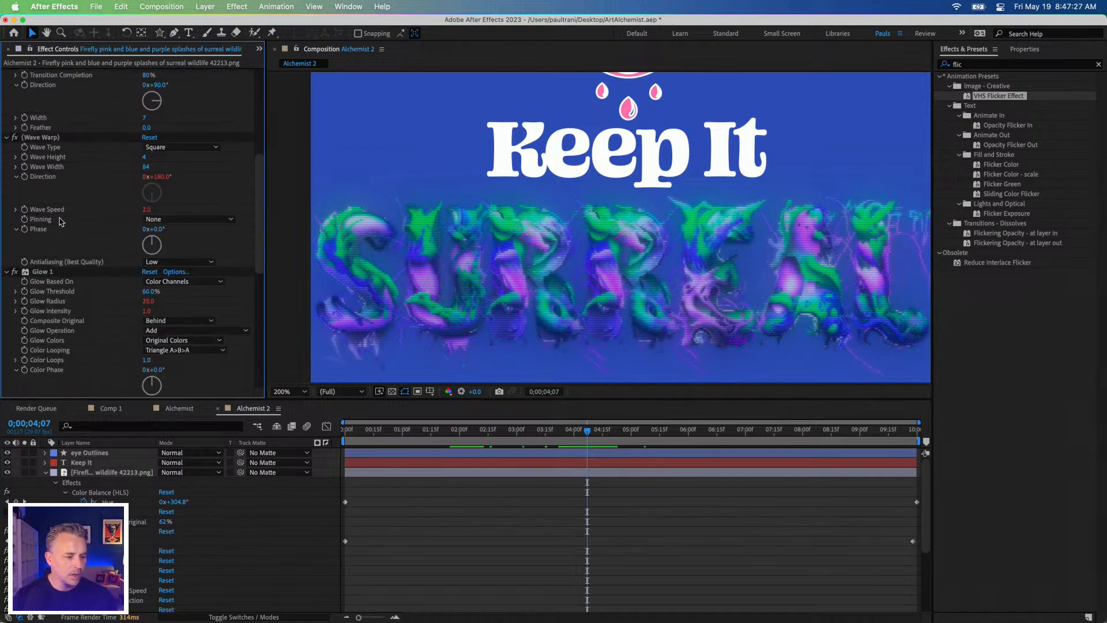
scroll(61, 211, "down", 14)
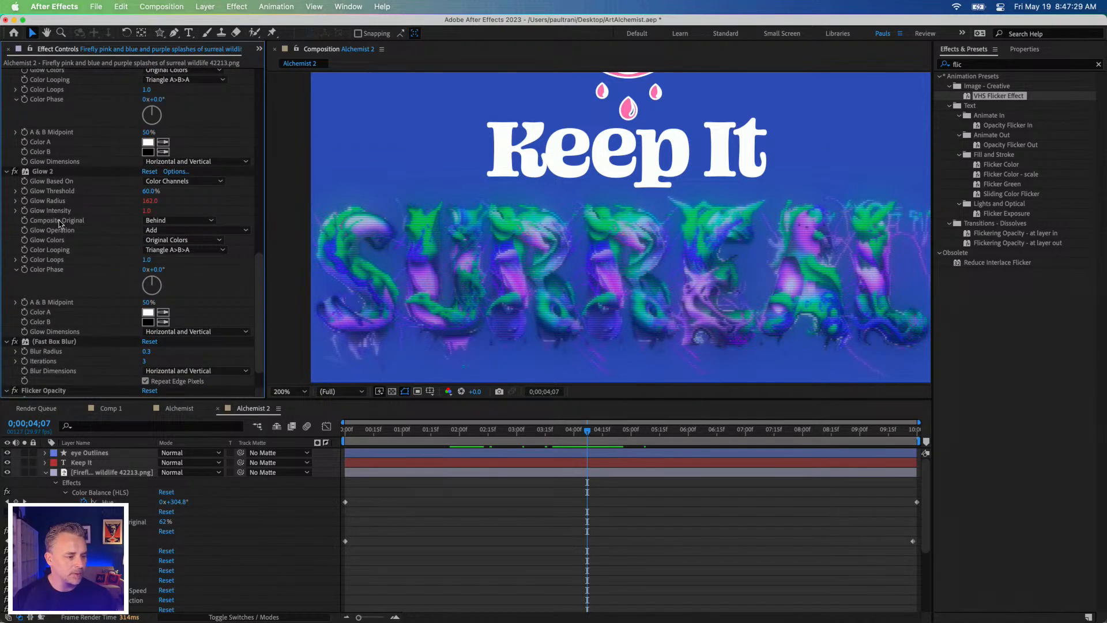
scroll(61, 224, "down", 2)
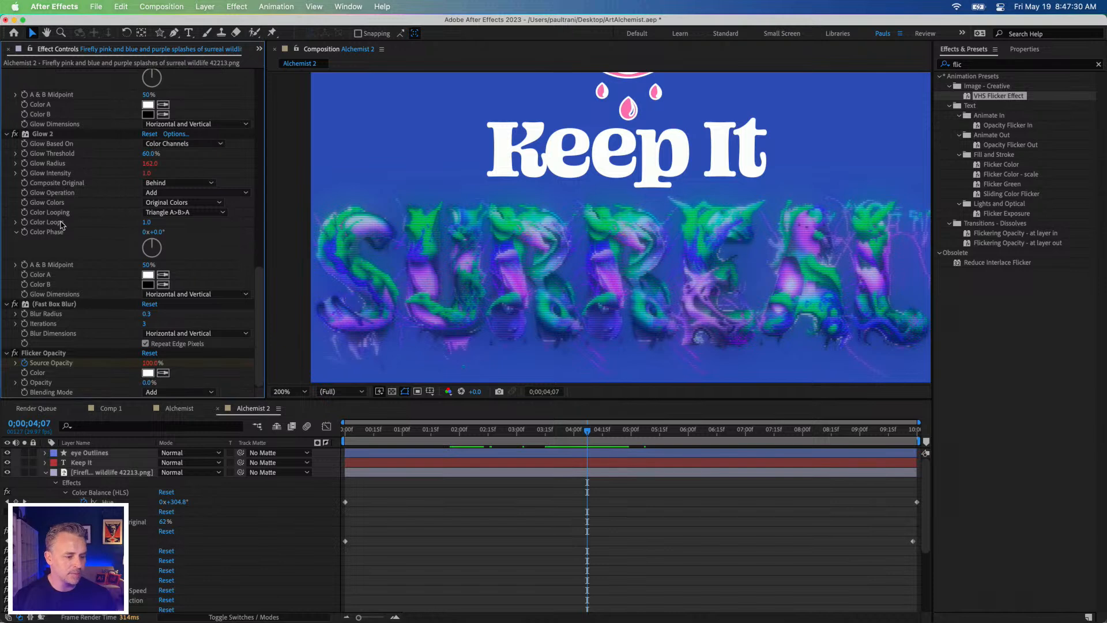
Step: Play back the VHS flicker animation from 0;00;02;07
left_click(473, 439)
key("space")
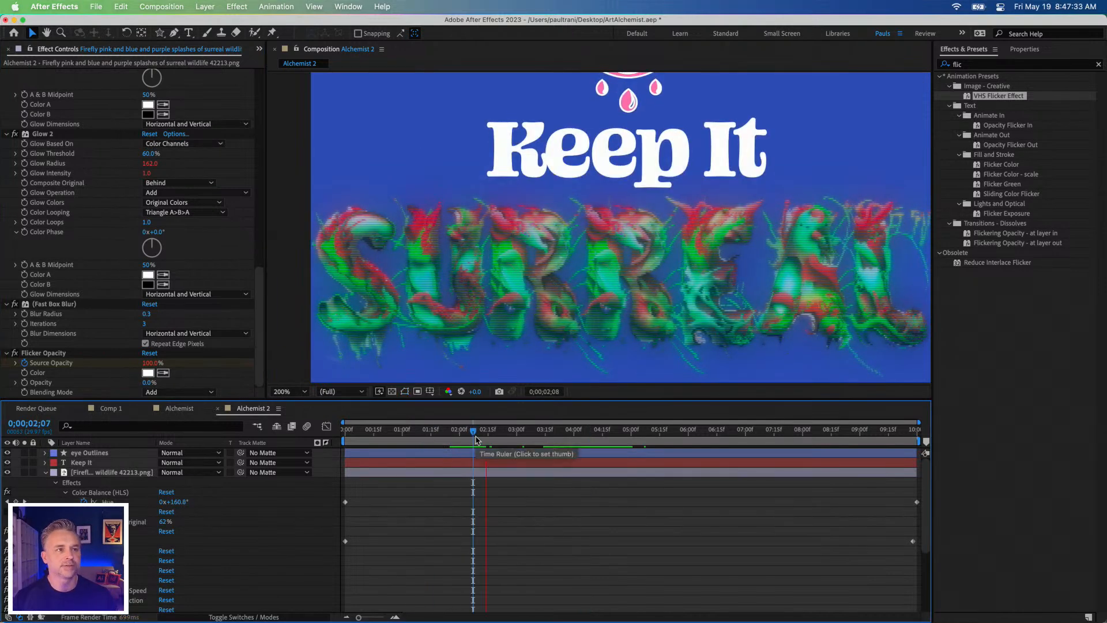
key("space")
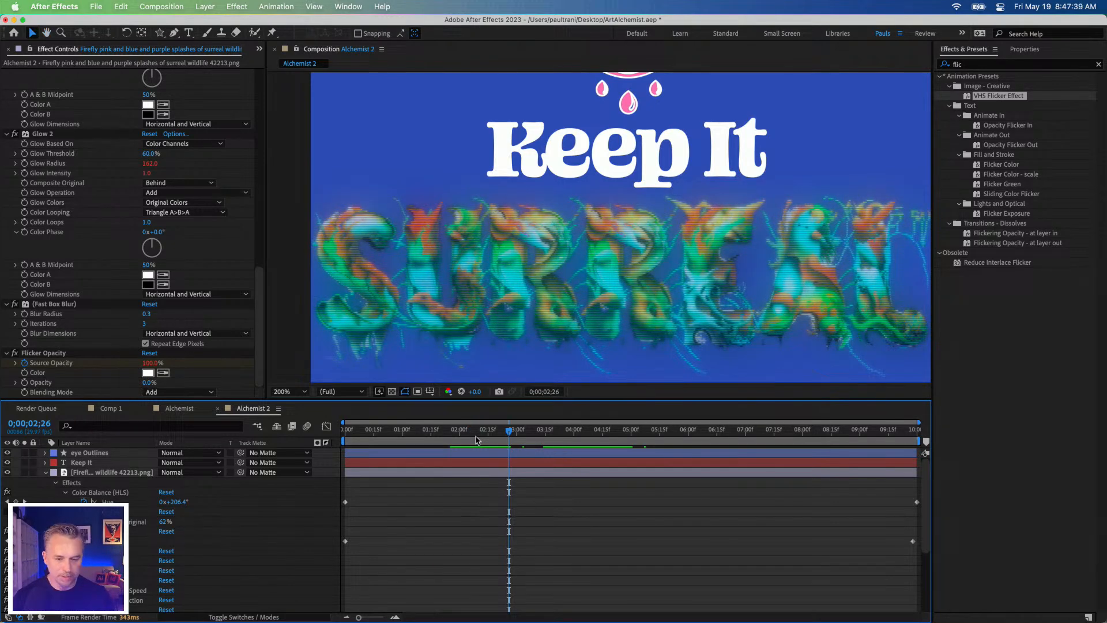
Step: Examine the preset's individual settings, including Displacement Wave Direction, Venetian Blinds, Wave Warp, Glow and Fast Box Blur
scroll(128, 271, "up", 2)
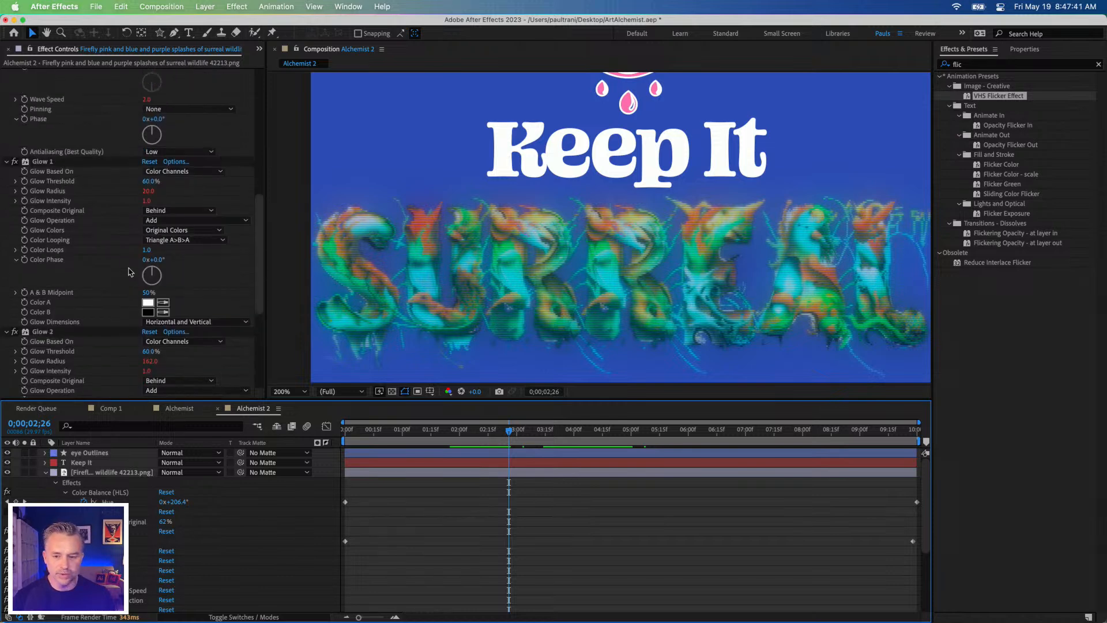
scroll(76, 215, "up", 7)
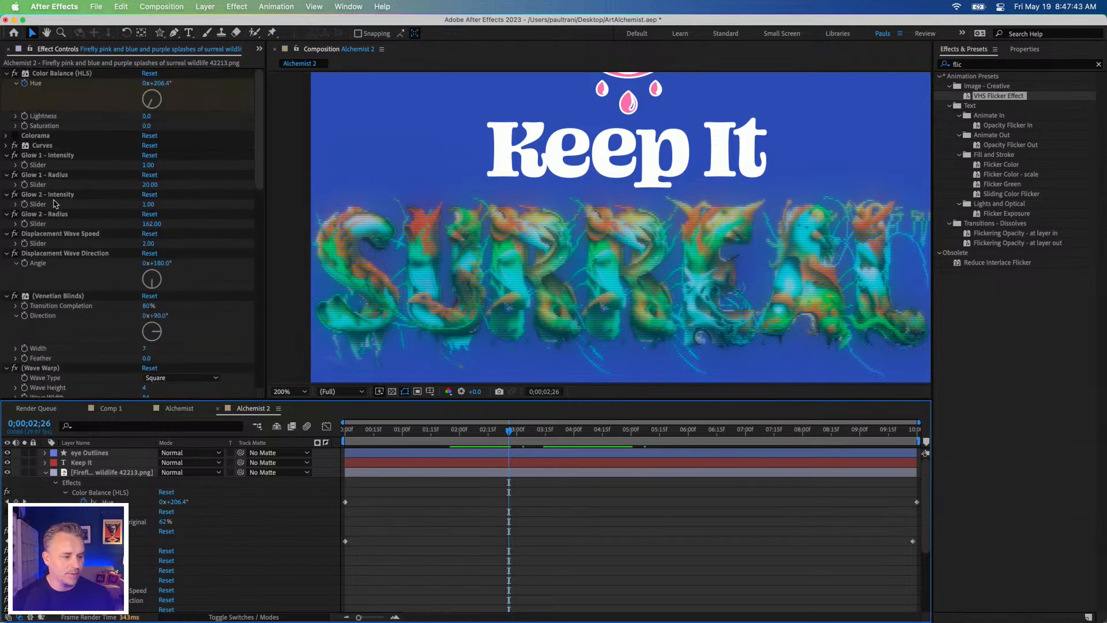
scroll(55, 205, "up", 9)
scroll(56, 205, "down", 1)
left_click(51, 132)
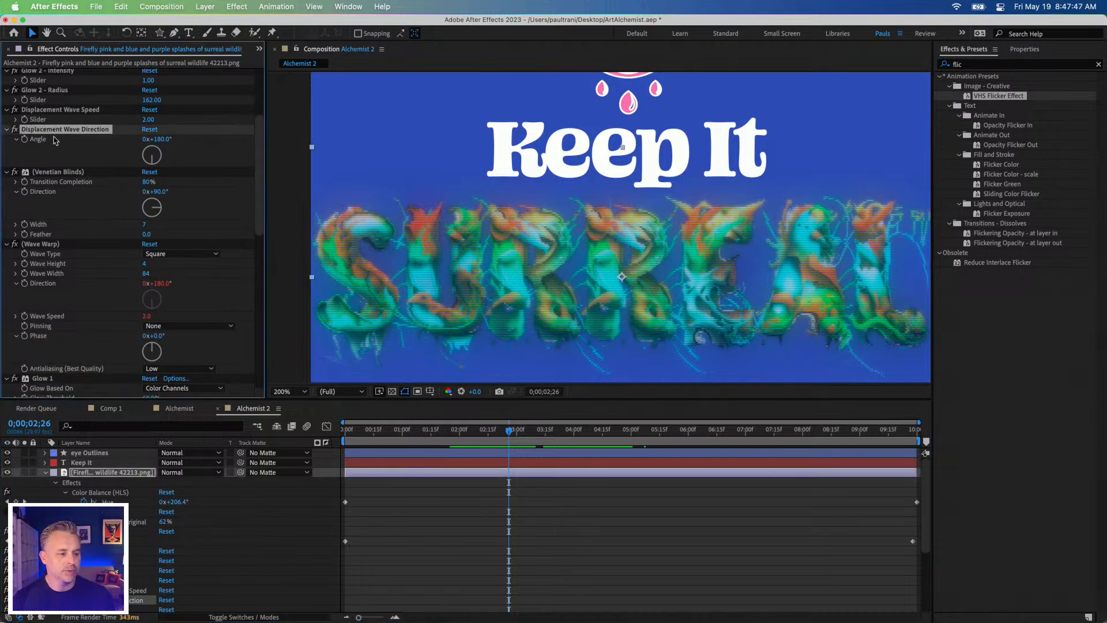
scroll(107, 155, "down", 20)
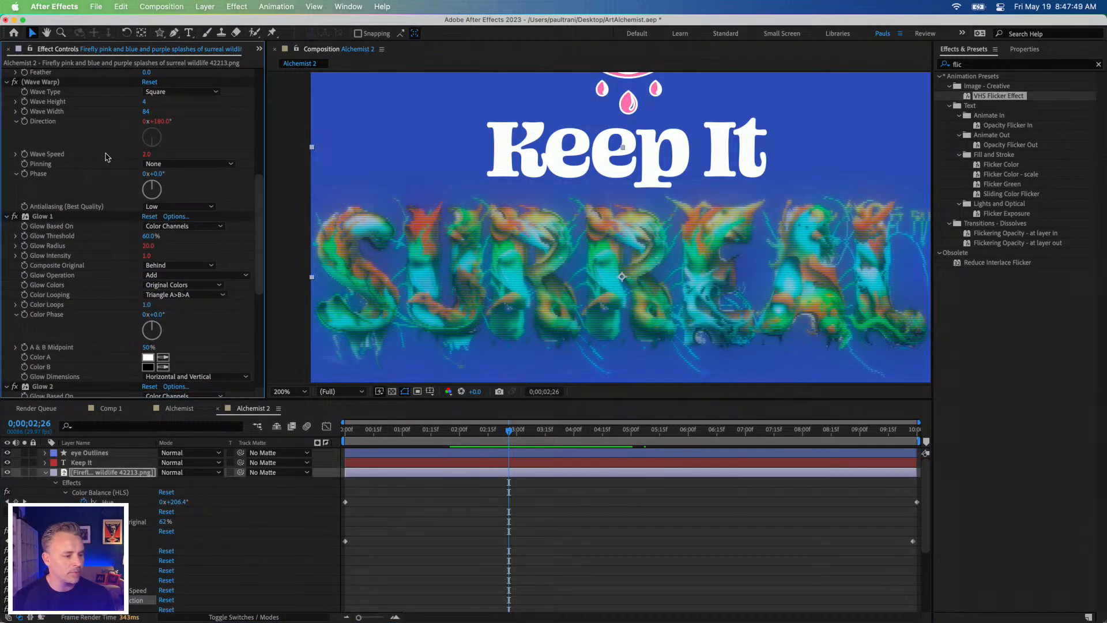
scroll(106, 157, "down", 3)
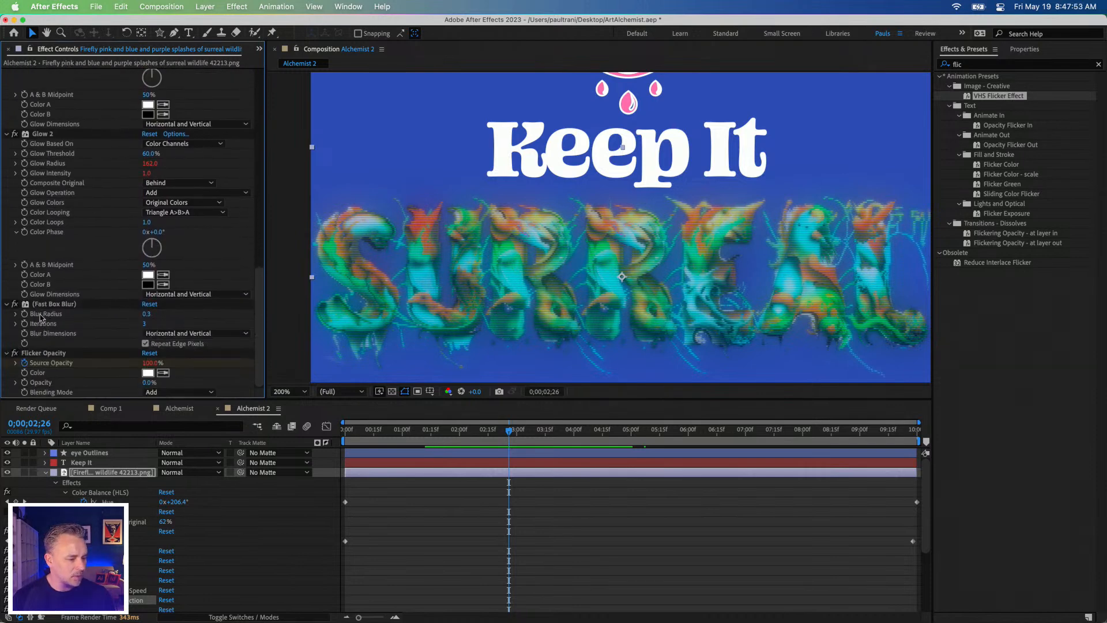
scroll(46, 304, "up", 10)
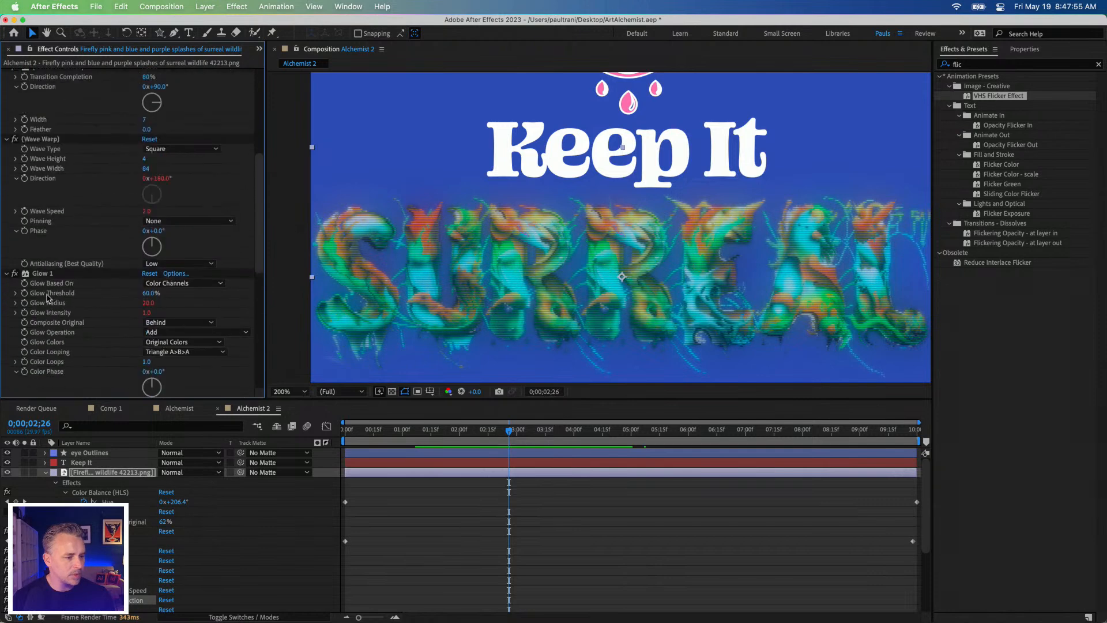
scroll(47, 297, "up", 2)
Step: Undo the VHS Flicker Effect preset on the "Surreal" image layer
left_click(46, 224)
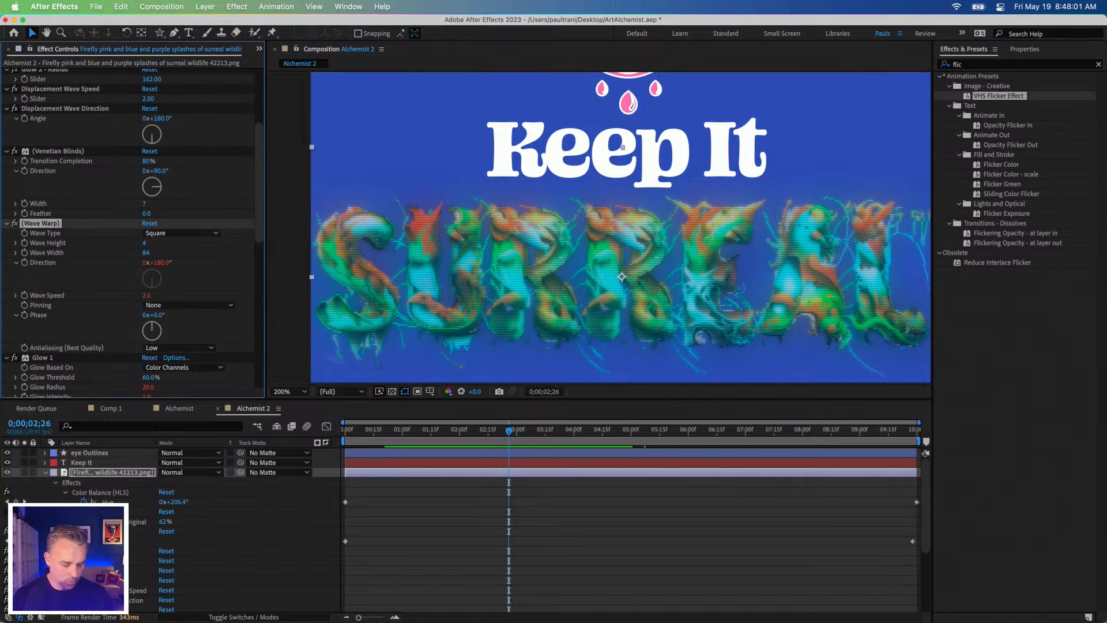
key("super+z")
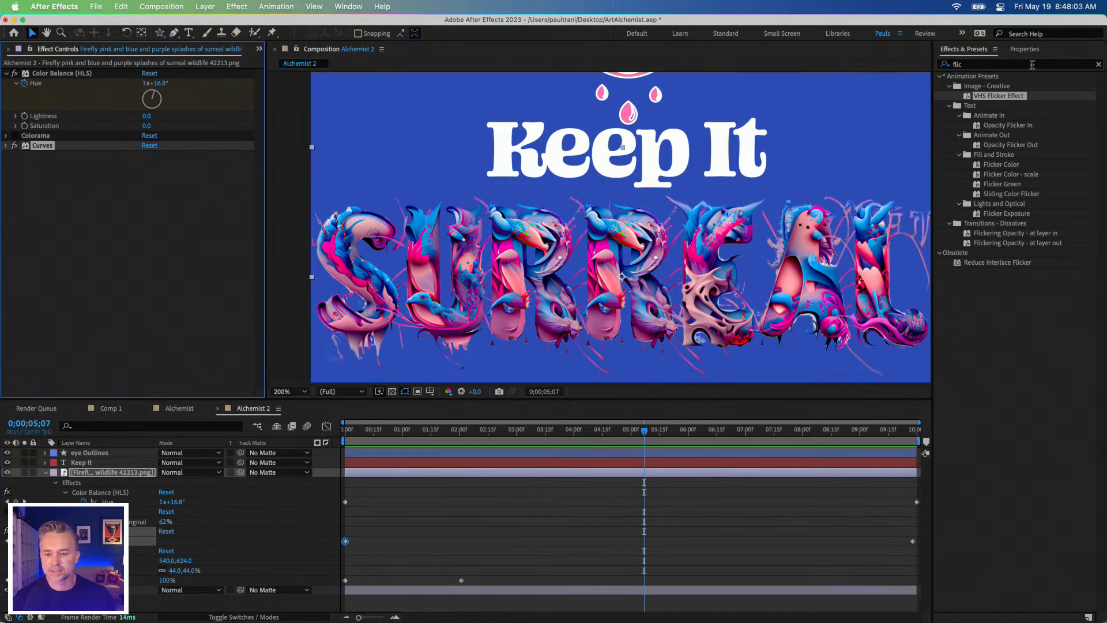
Step: Clear the effect search and add Wave Warp from the Distort category to the "Surreal" image layer
left_click(1096, 63)
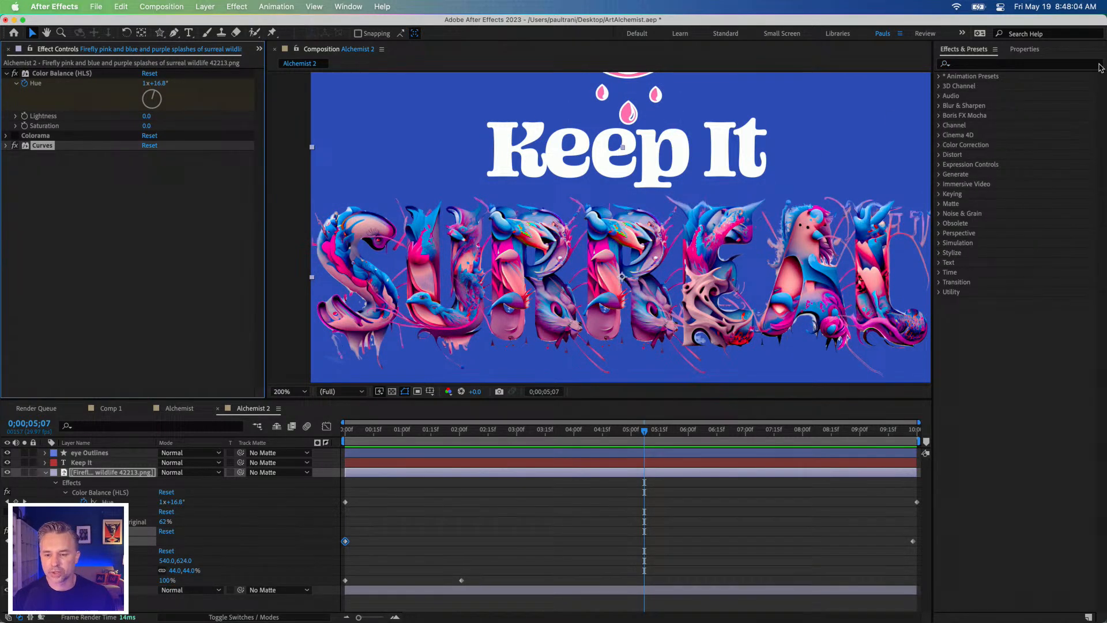
left_click(938, 156)
left_click(977, 518)
left_click_drag(958, 521, 636, 307)
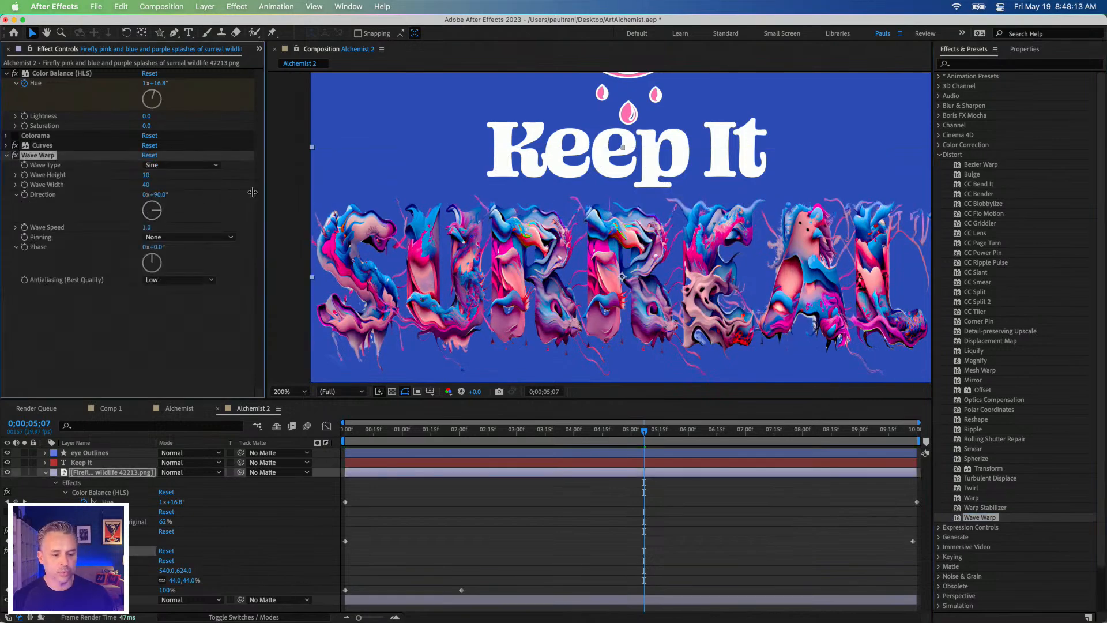
Step: Play back the Wave Warp animation on the "Surreal" image from 0;00;03;29
left_click_drag(517, 432, 571, 432)
key("space")
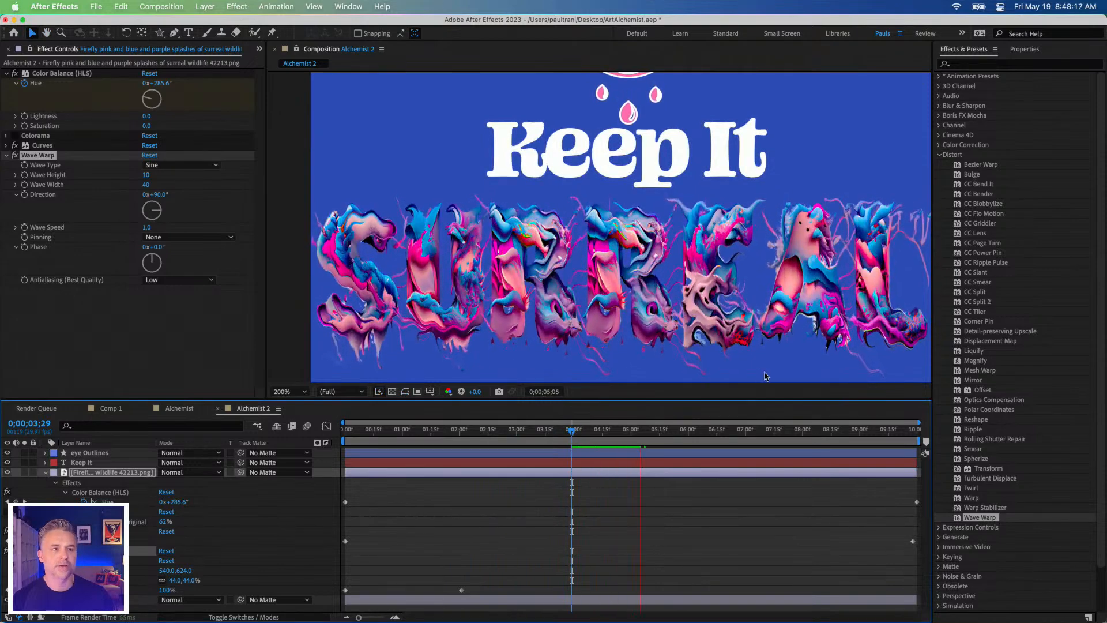
key("space")
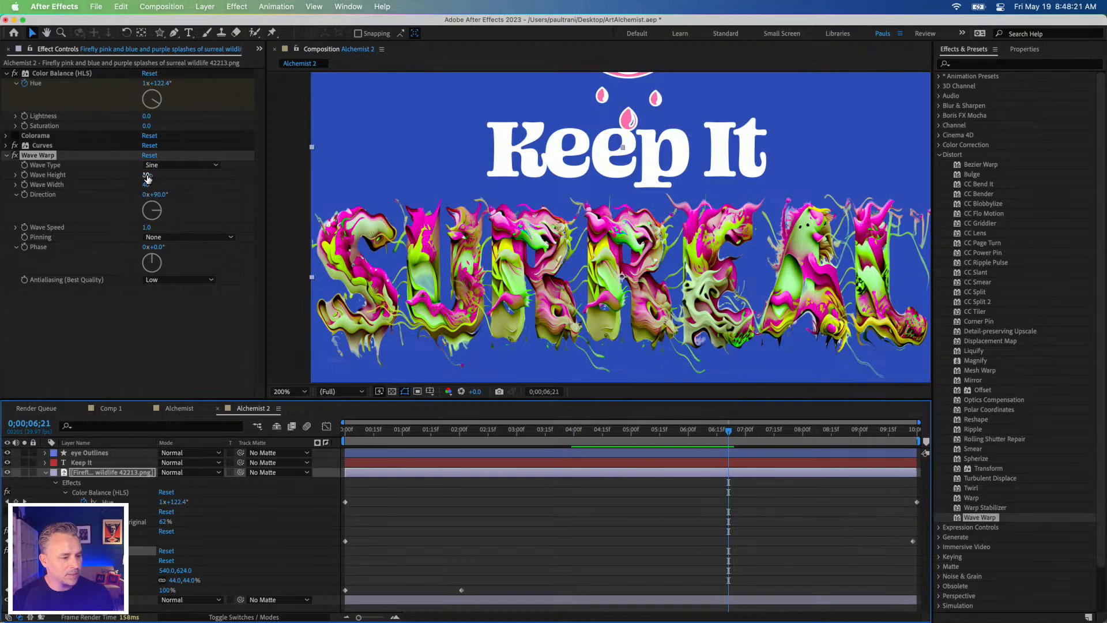
Step: Try a Wave Warp Wave Width of 130 on the "Surreal" image layer and play back the result
left_click_drag(147, 184, 165, 184)
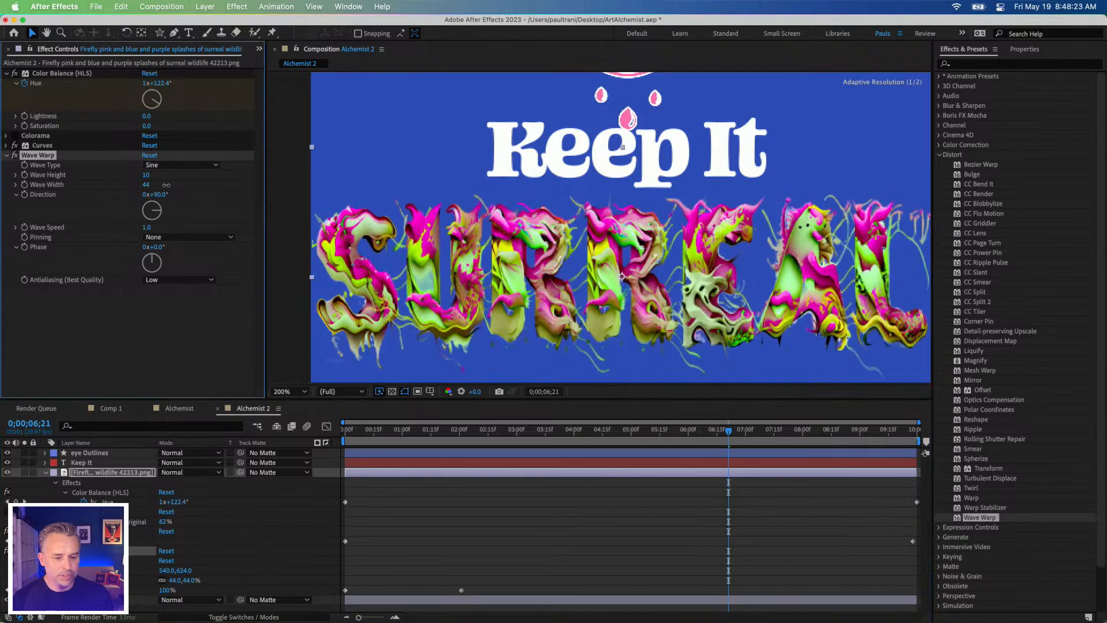
left_click_drag(276, 186, 442, 190)
left_click_drag(567, 190, 665, 185)
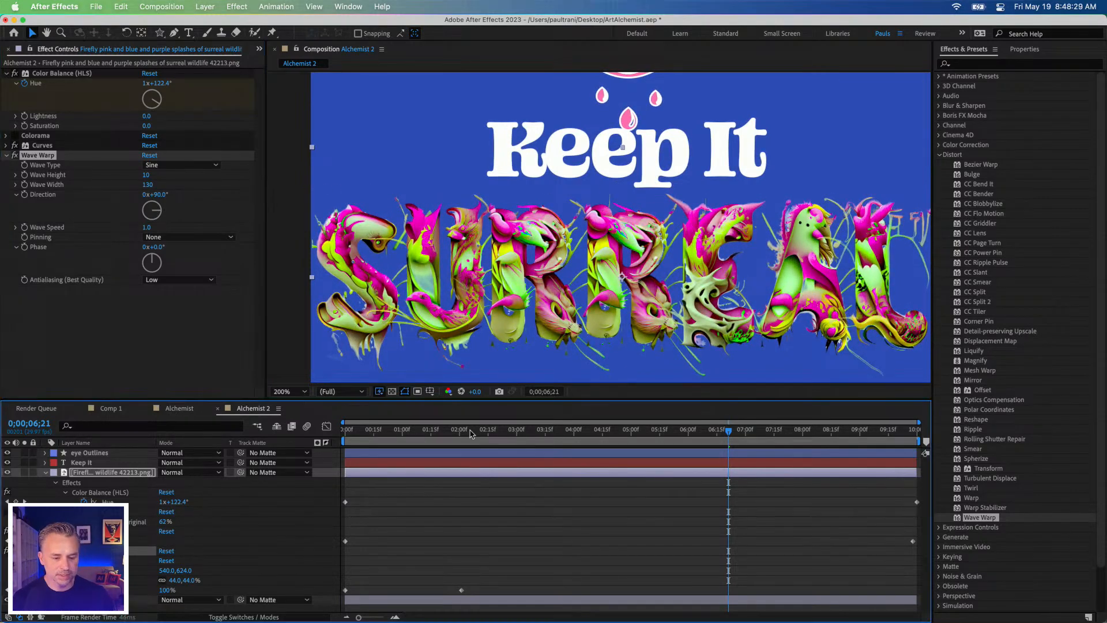
left_click(471, 434)
key("space")
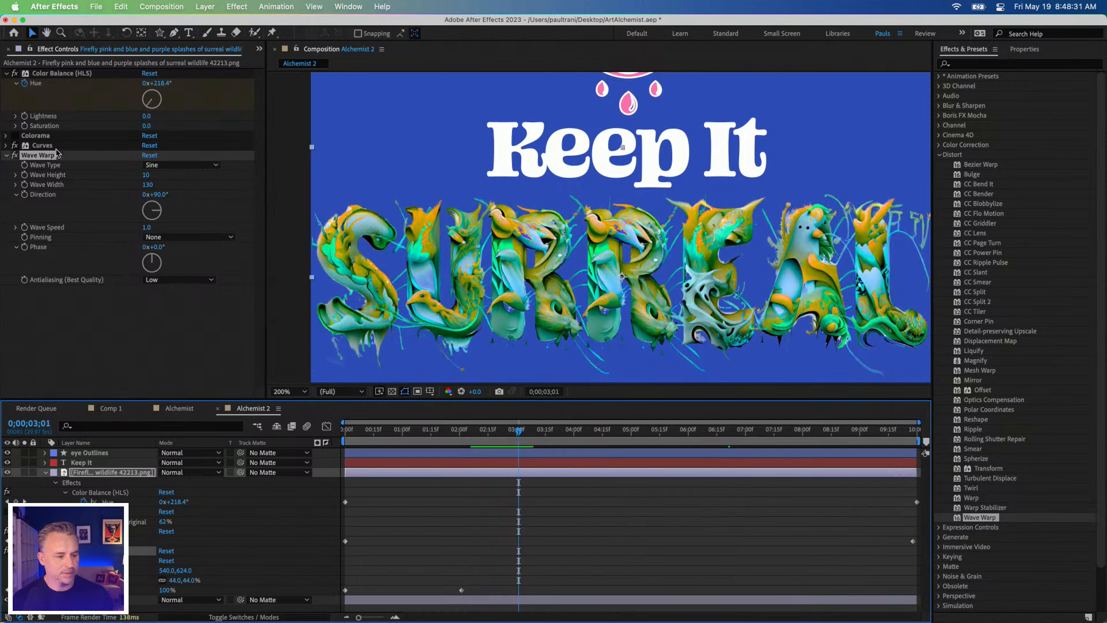
Step: Set the Wave Warp's Wave Width to 294 and play back the animation from 0;00;02;07
left_click_drag(148, 185, 980, 211)
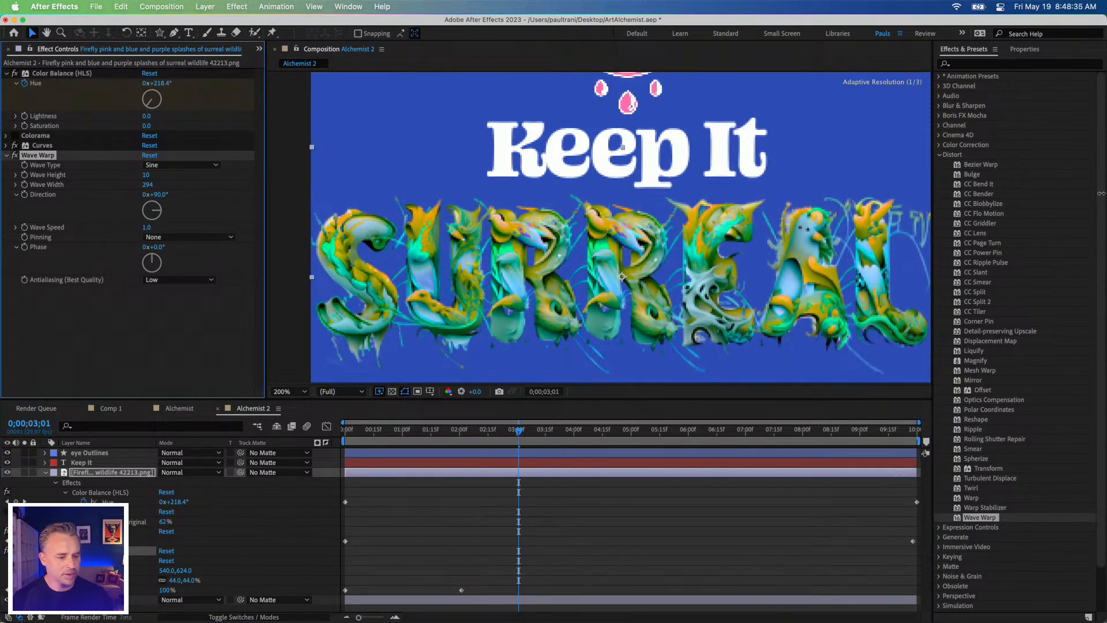
left_click(473, 432)
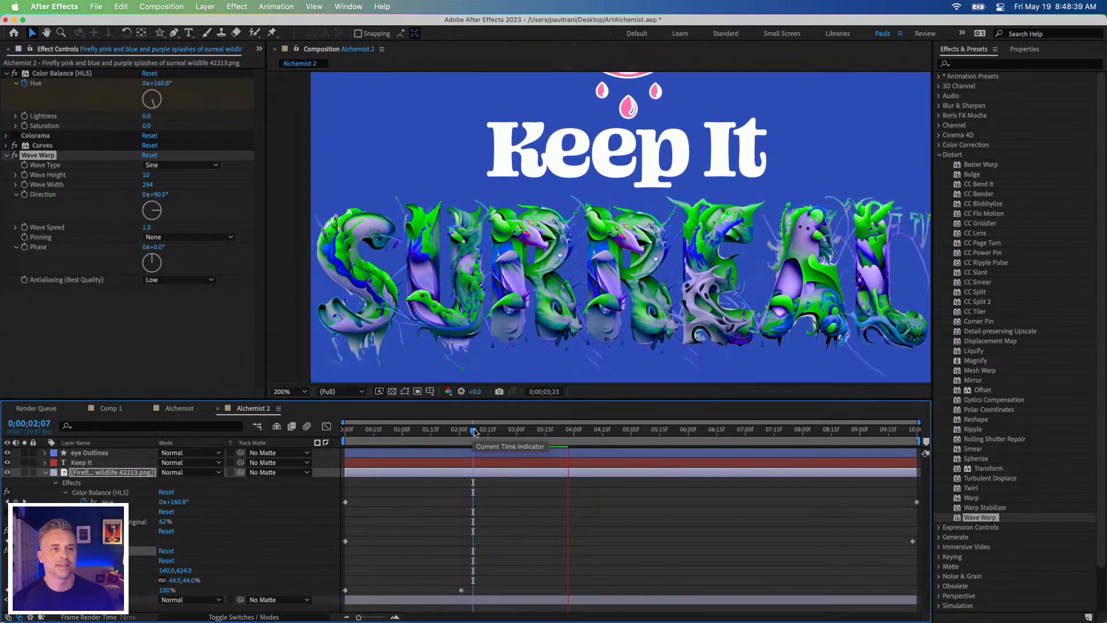
key("space")
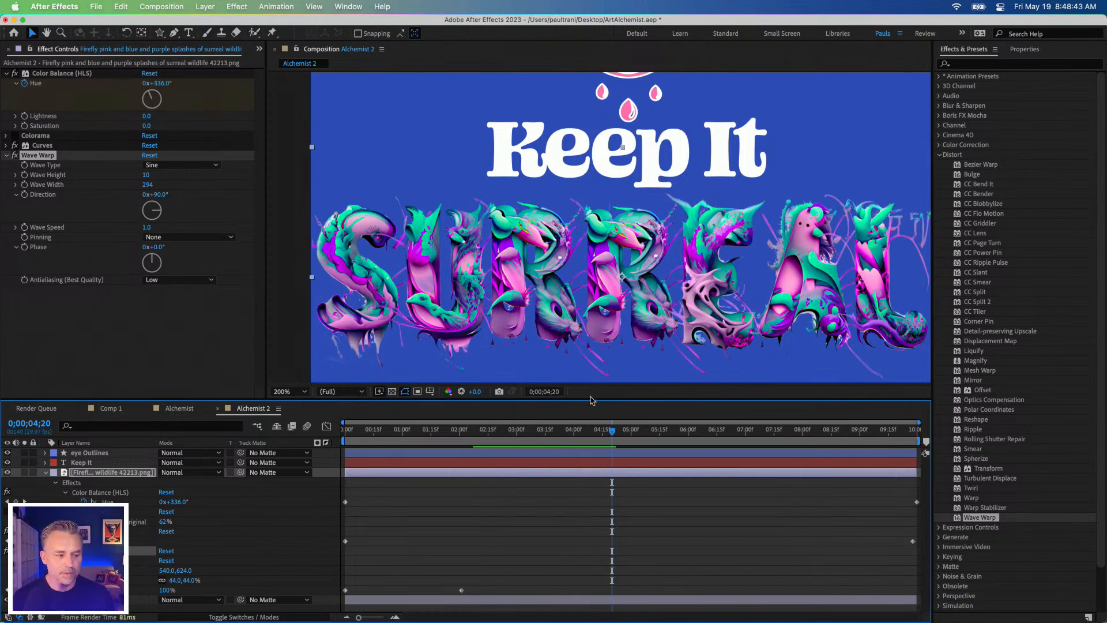
Step: Add a second Wave Warp effect to the "Surreal" image layer and set its Wave Width to 300
left_click_drag(959, 519, 617, 288)
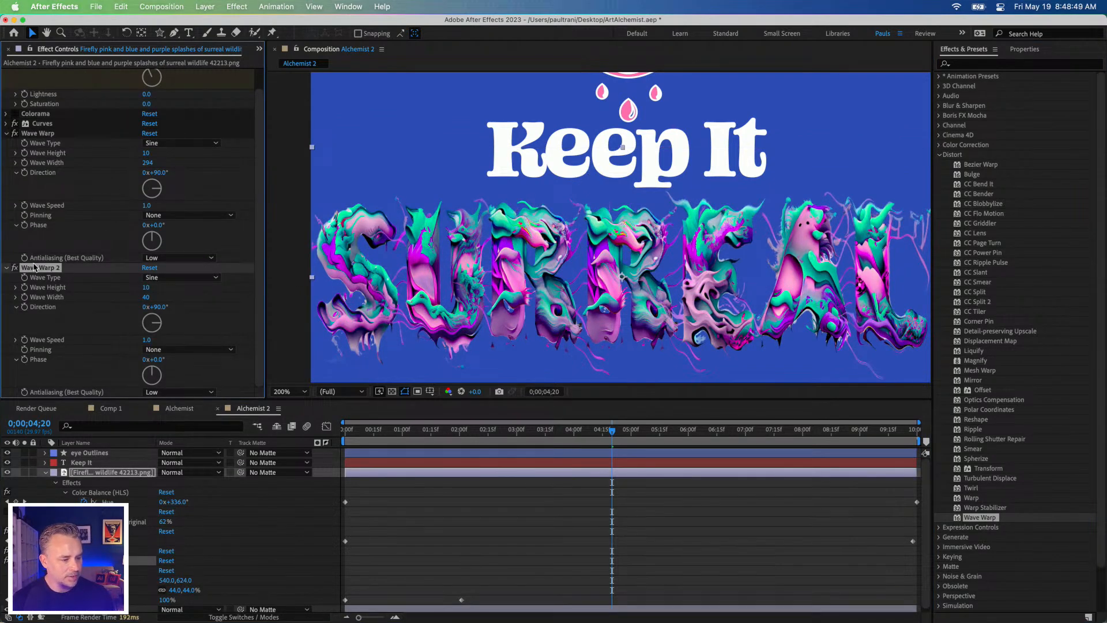
left_click(146, 298)
type("300")
key("Return")
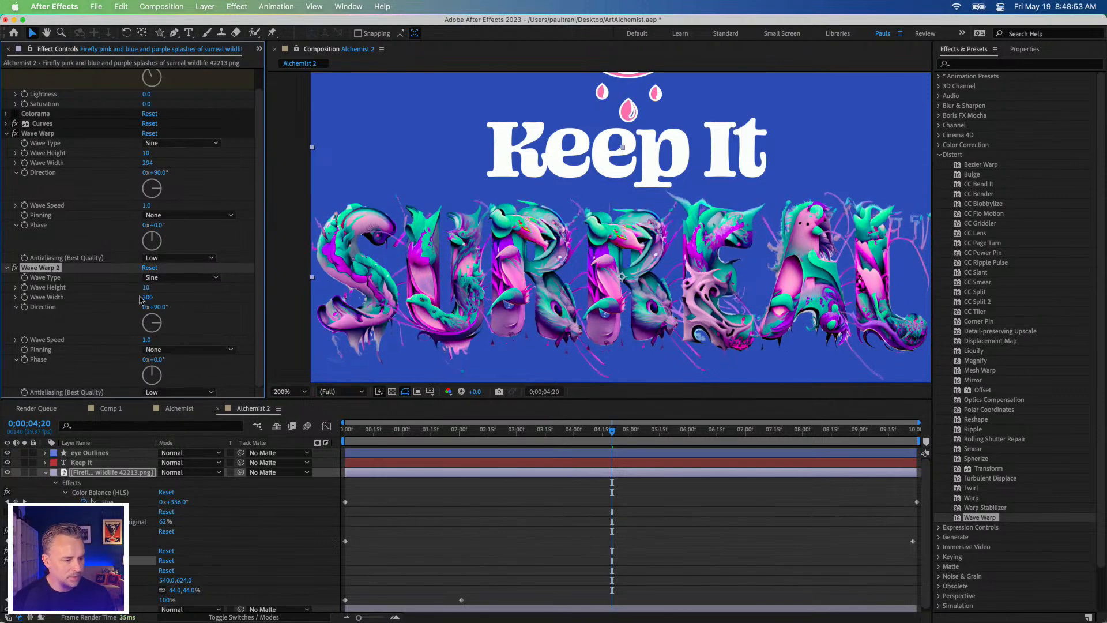
Step: Set the second Wave Warp's Direction to 0x+165.0° and play back the animation from 0;00;01;01
left_click_drag(154, 322, 154, 330)
left_click(404, 430)
key("space")
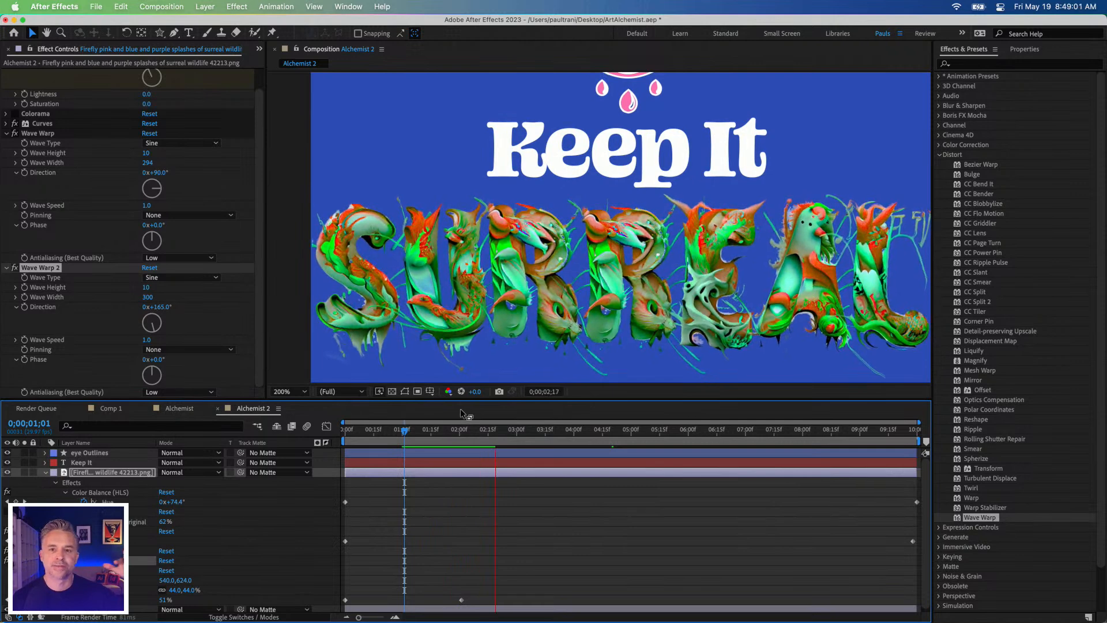
key("space")
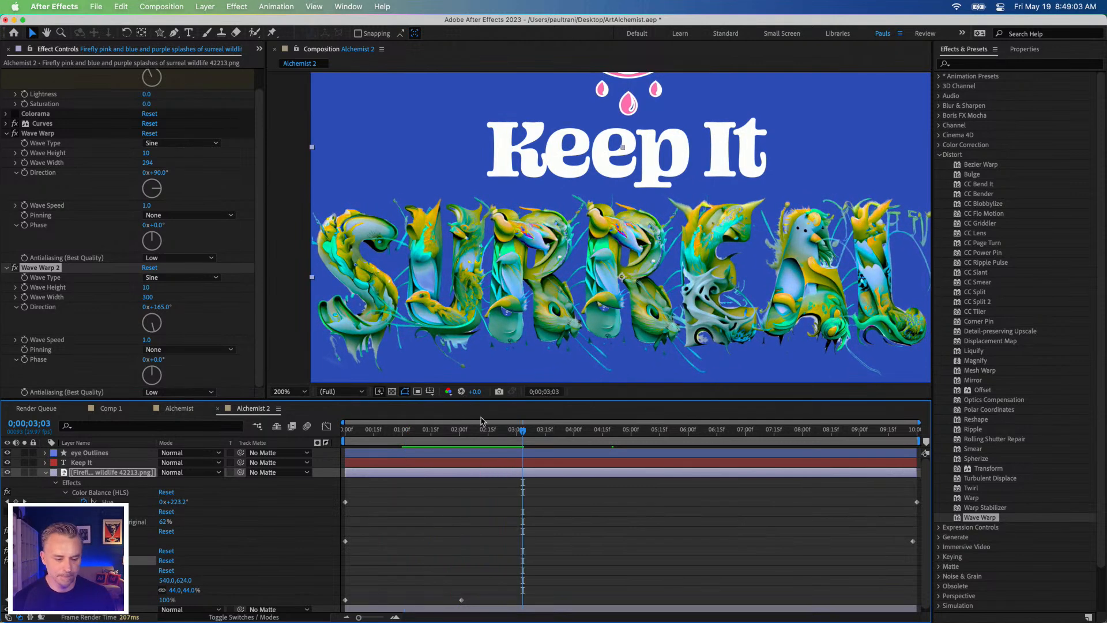
Step: Collapse the "Surreal" image layer's properties and play back the whole Alchemist 2 composition from 0;00;00;27
left_click(46, 472)
left_click(131, 438)
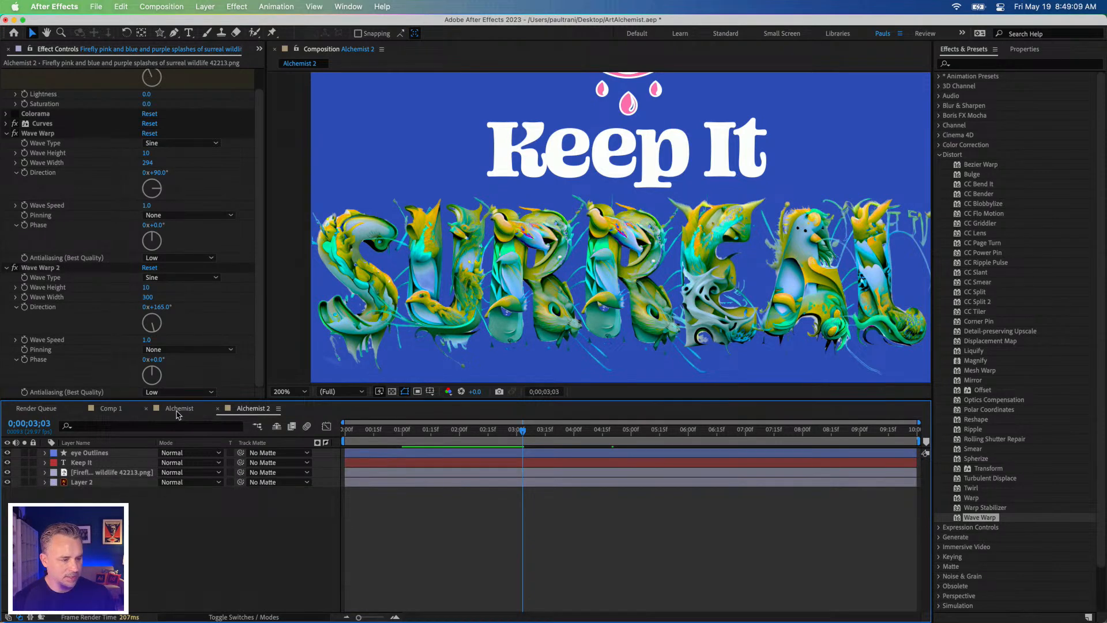
scroll(261, 80, "up", 2)
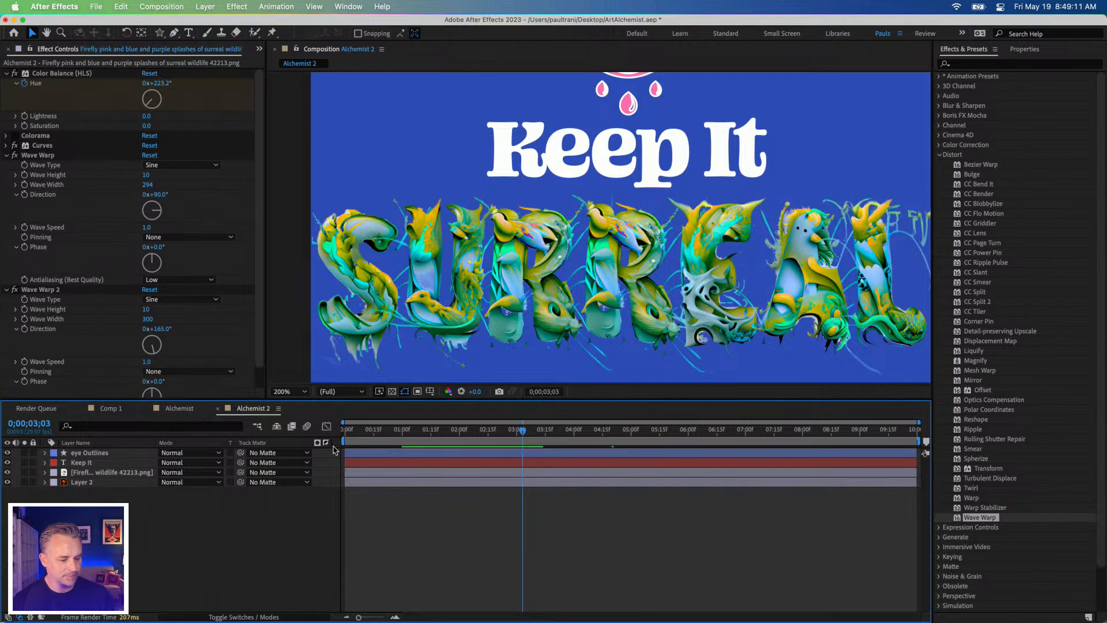
left_click_drag(374, 432, 555, 437)
key("comma")
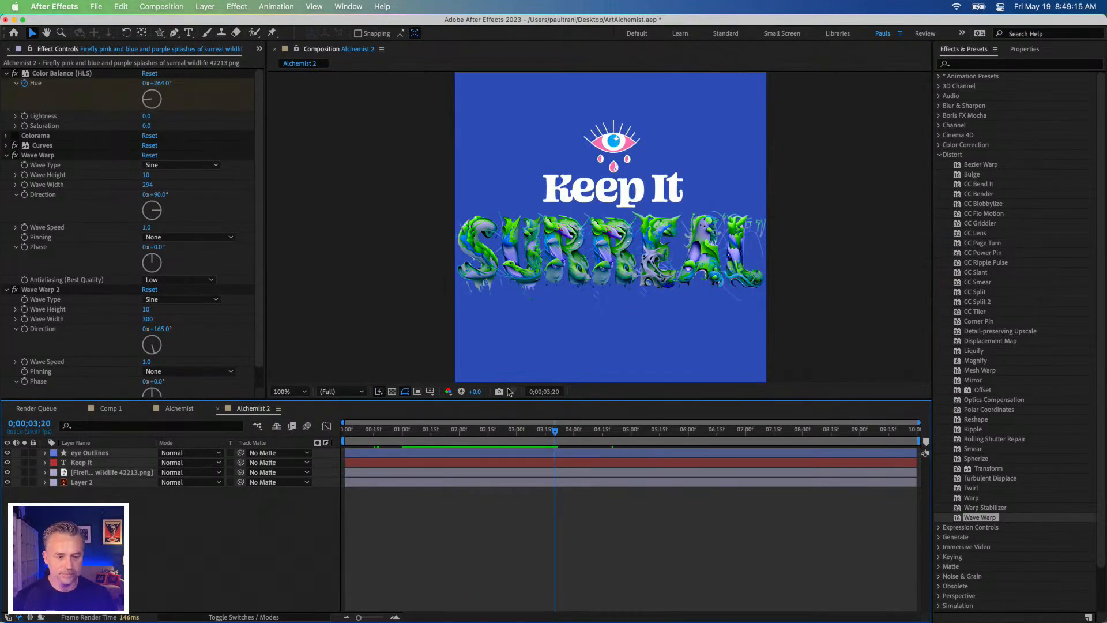
left_click_drag(478, 432, 396, 438)
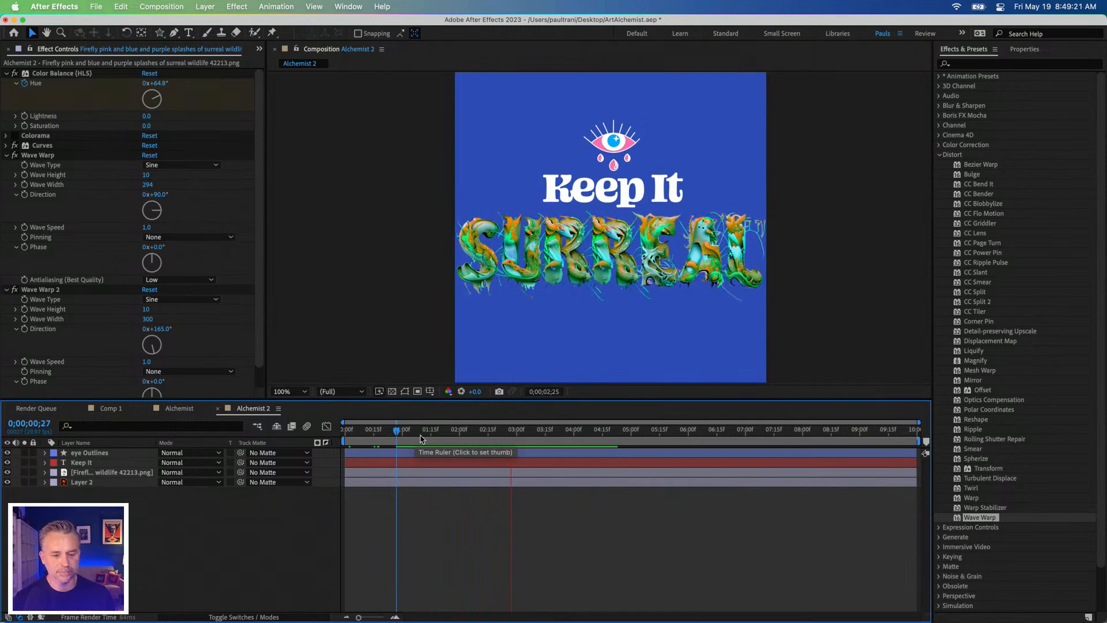
key("space")
Step: Switch to the original Alchemist composition and play back its animation from 0;00;01;29
left_click(179, 408)
left_click_drag(411, 436, 527, 438)
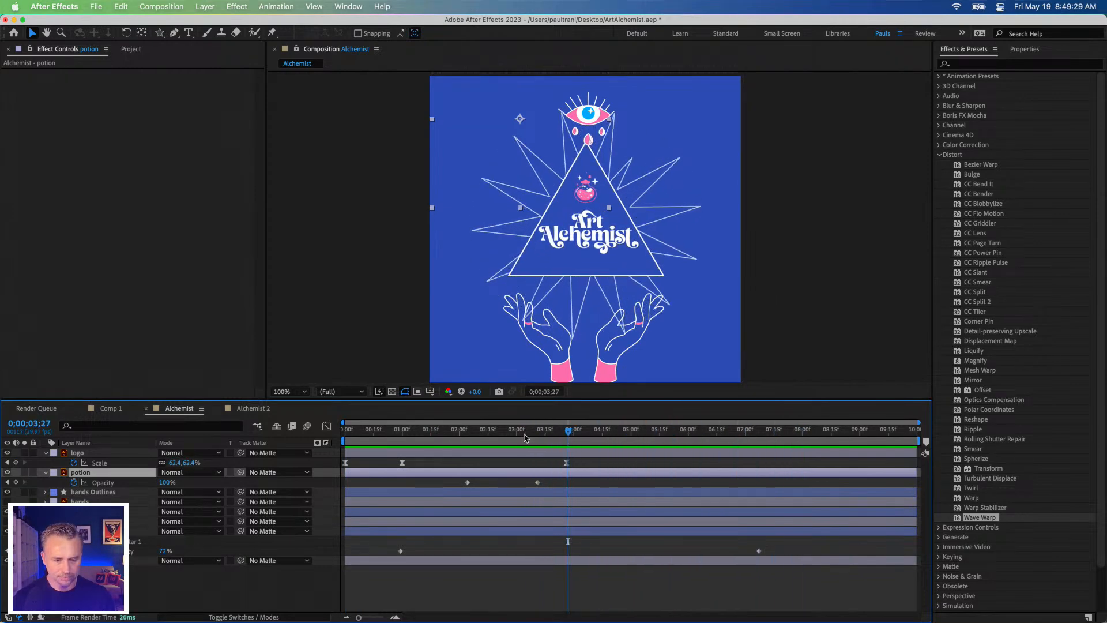
left_click(457, 436)
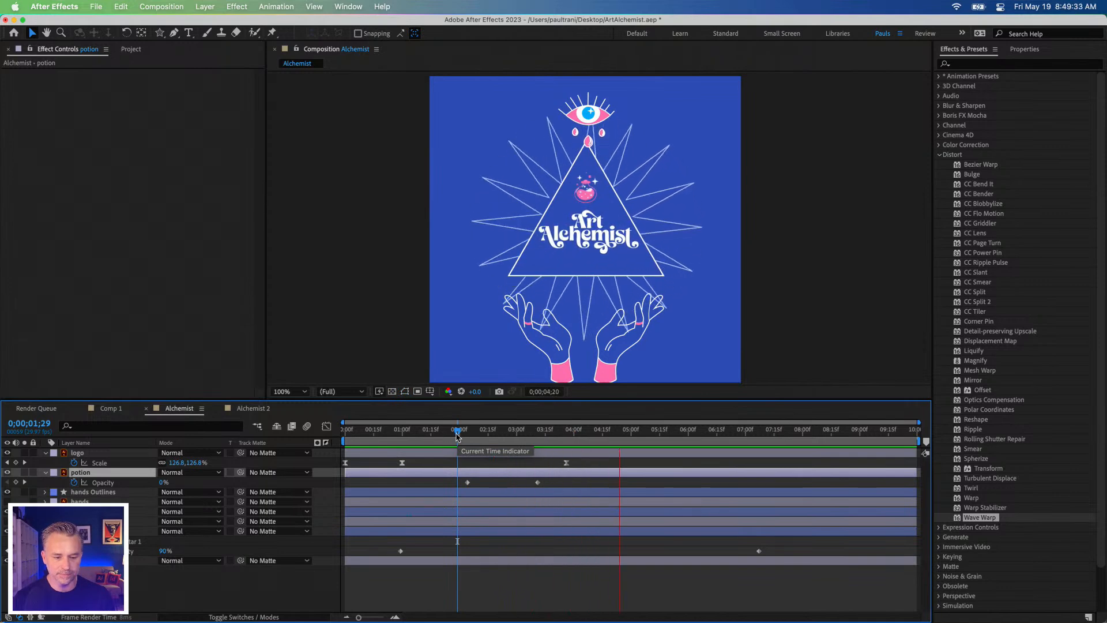
key("space")
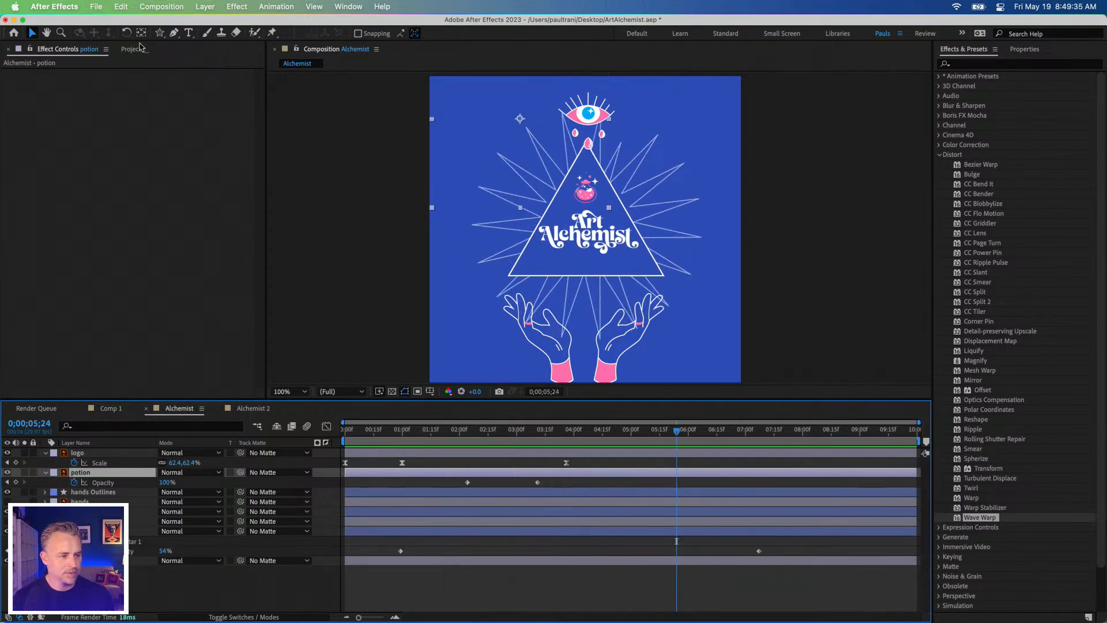
Step: Duplicate the Alchemist composition in the project
left_click(128, 50)
left_click(24, 155)
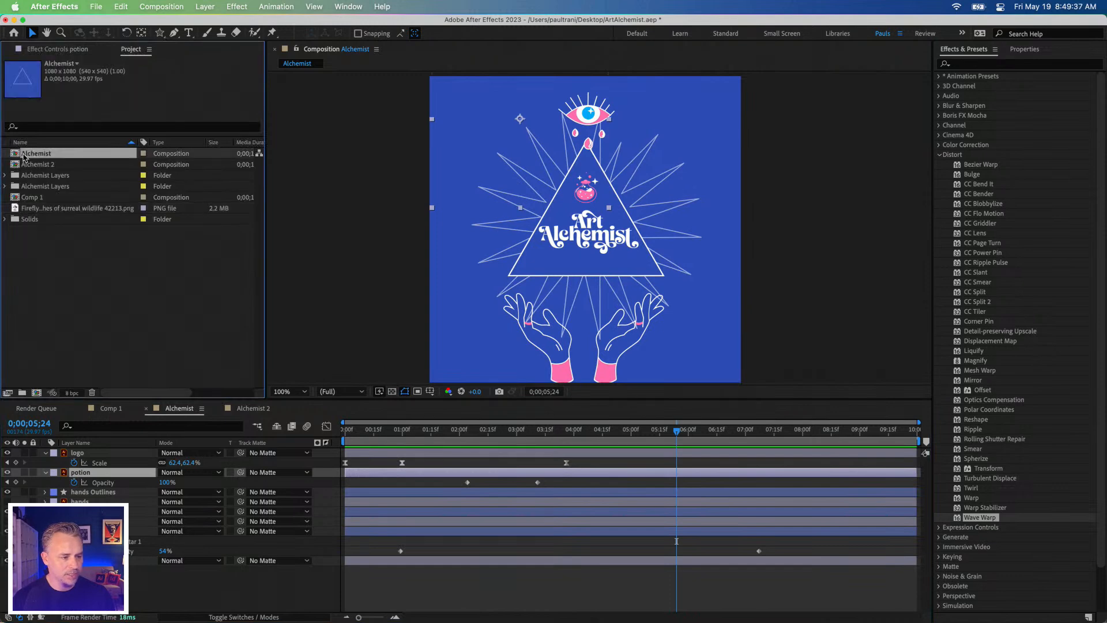
right_click(24, 155)
left_click(15, 157)
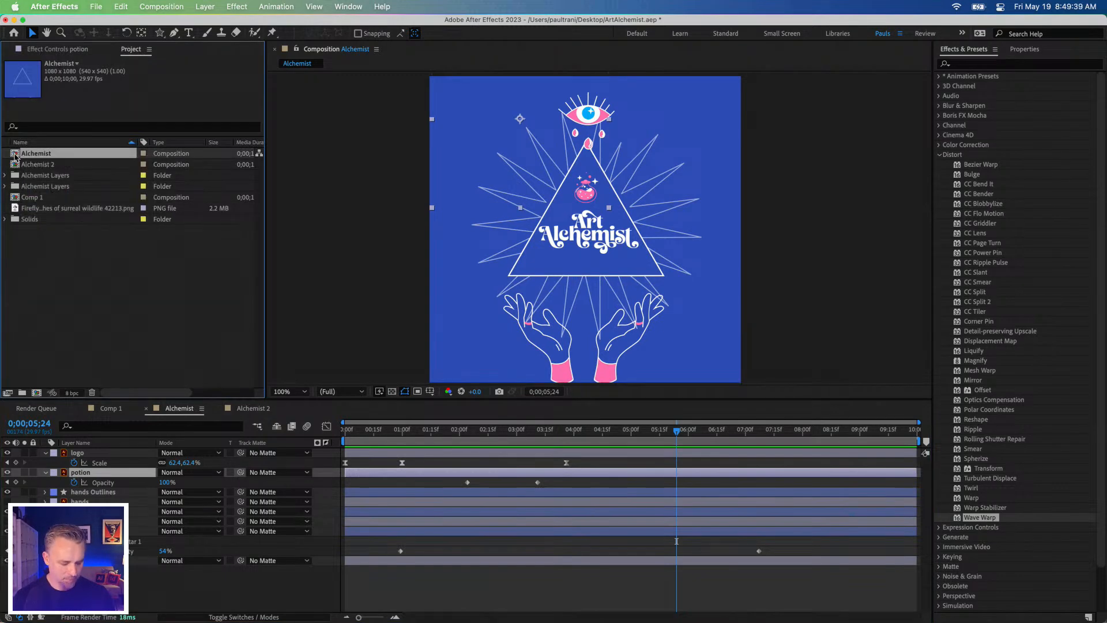
right_click(16, 155)
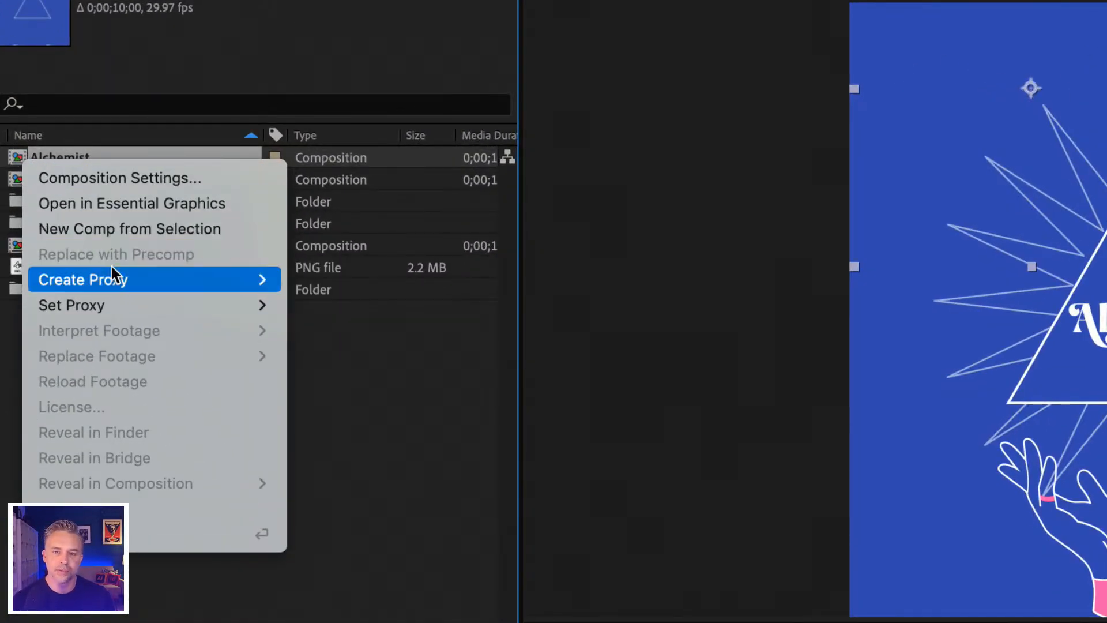
left_click(390, 406)
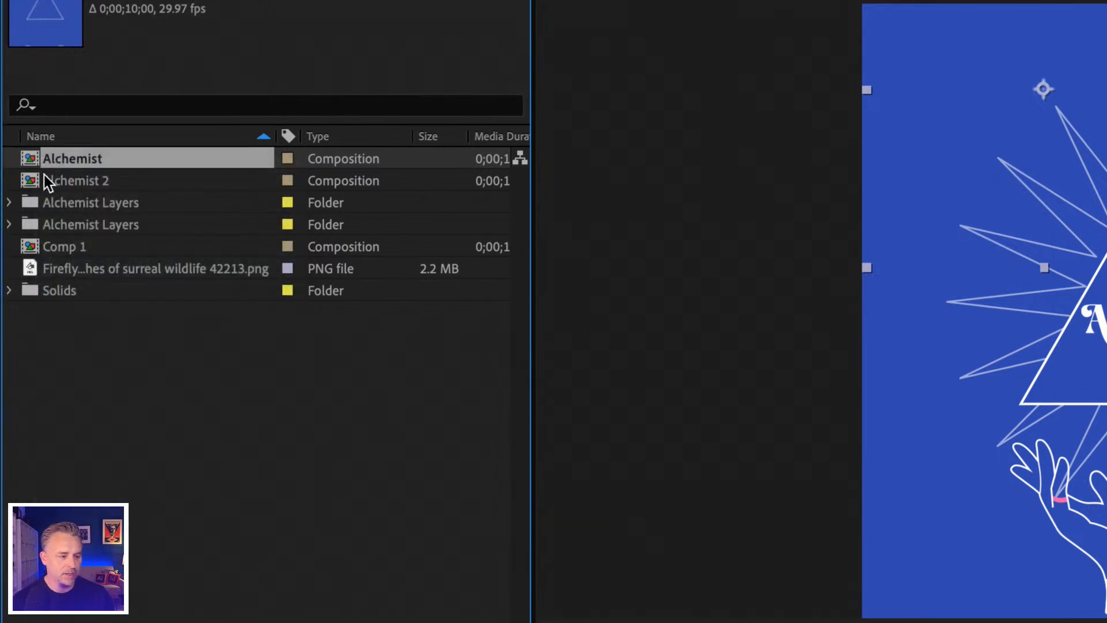
key("ctrl+d")
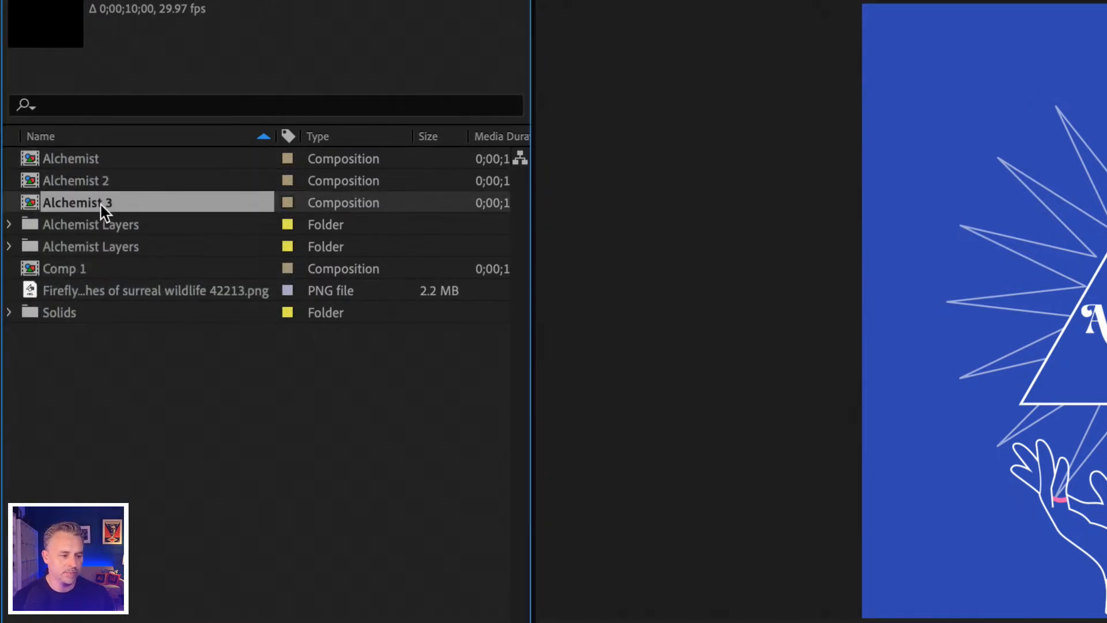
Step: Rename the duplicated composition AlchemistFinal and open it
key("Return")
left_click(128, 203)
key("BackSpace")
key("BackSpace")
type("Final")
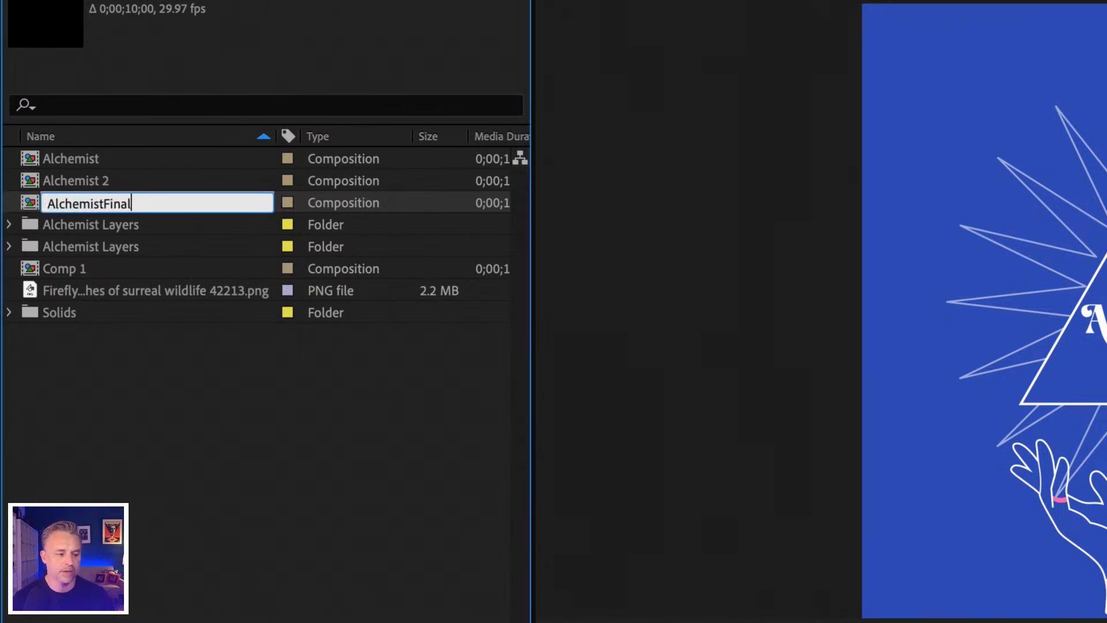
key("Return")
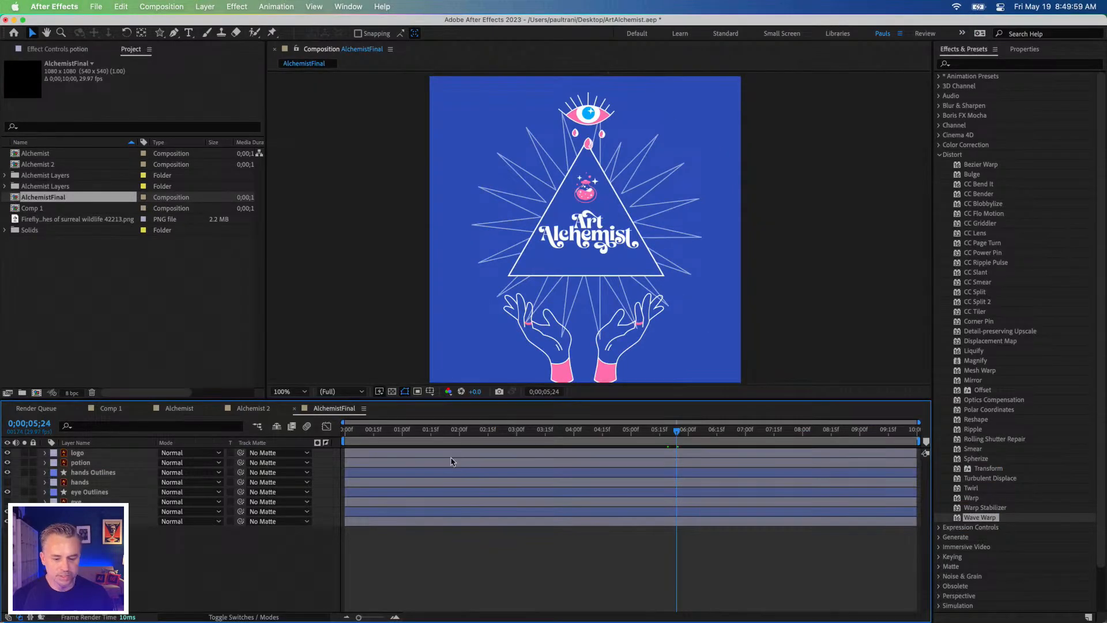
Step: Scrub AlchemistFinal to 0;00;06;06 and delete the unused hands and eye artwork layers, keeping their outline layers
left_click_drag(536, 435, 701, 436)
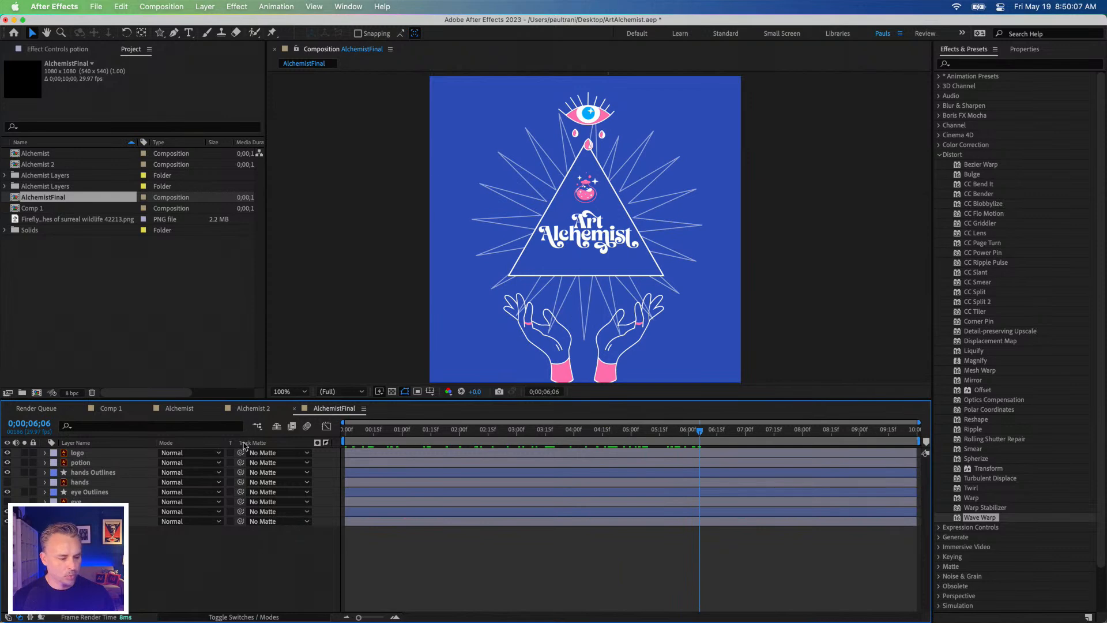
left_click(79, 493)
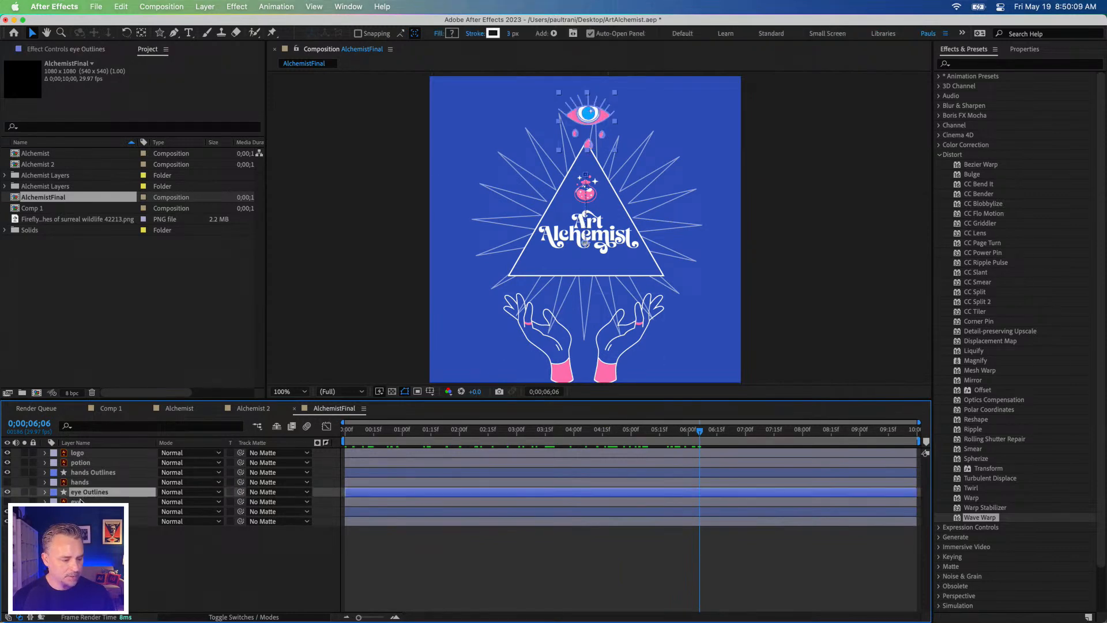
left_click(78, 501)
left_click(80, 484, "super")
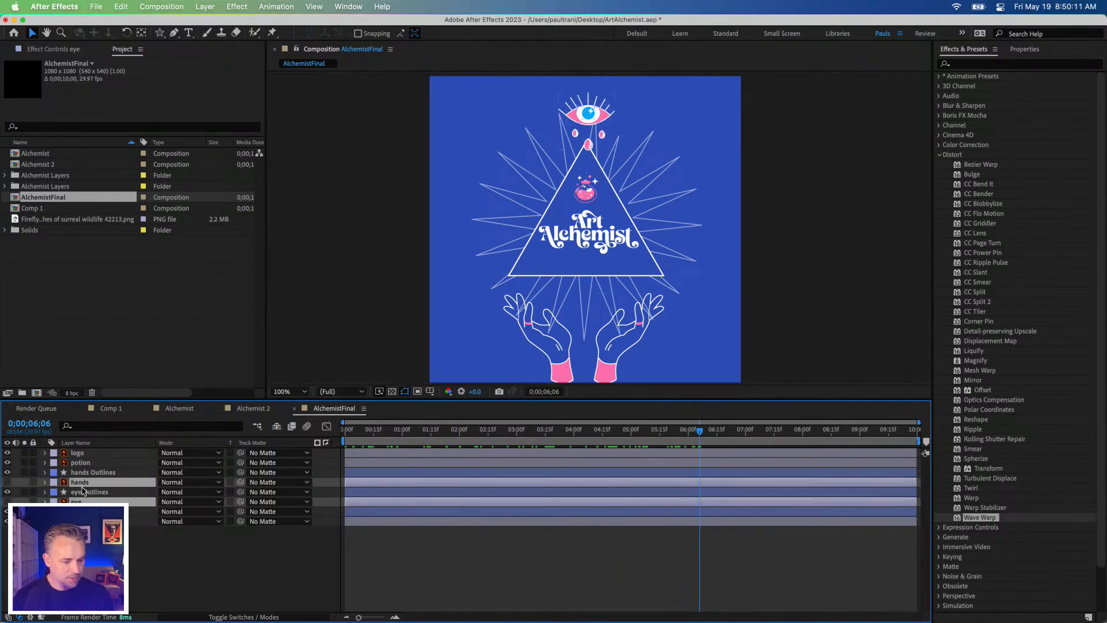
key("Delete")
Step: Examine the eye Outlines layer's keyframes and identify Shape Layer 1's artwork by toggling its visibility
left_click(83, 483)
key("u")
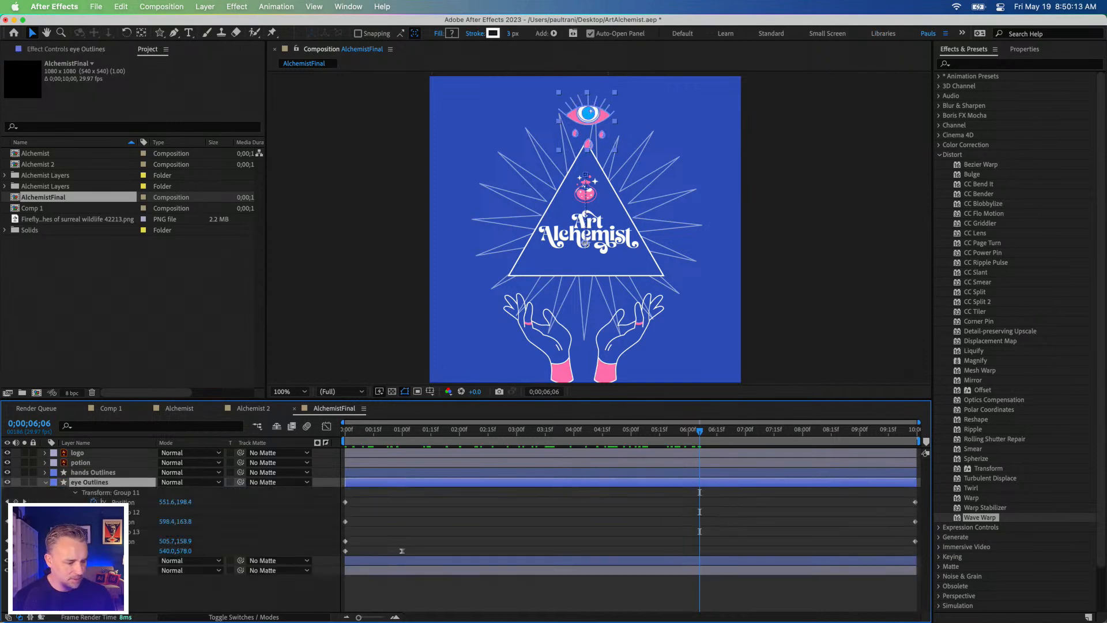
key("u")
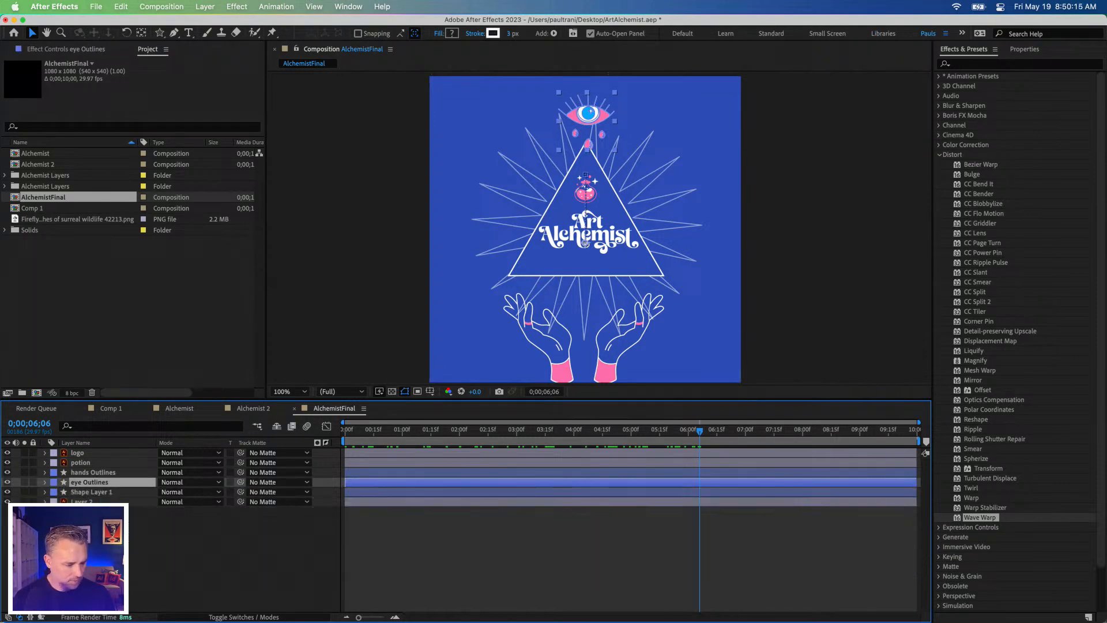
left_click(85, 493)
left_click(8, 493)
left_click(8, 492)
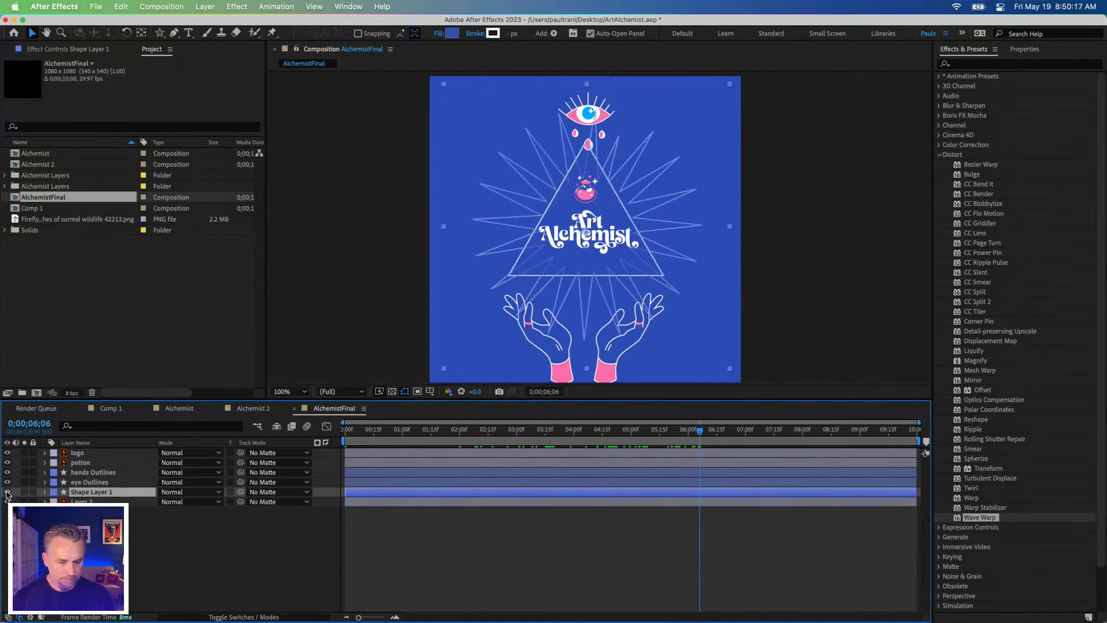
left_click(86, 464)
Step: Reveal Shape Layer 1's keyframed properties and add a Scale keyframe for the starburst at 0;00;06;06
left_click(84, 493)
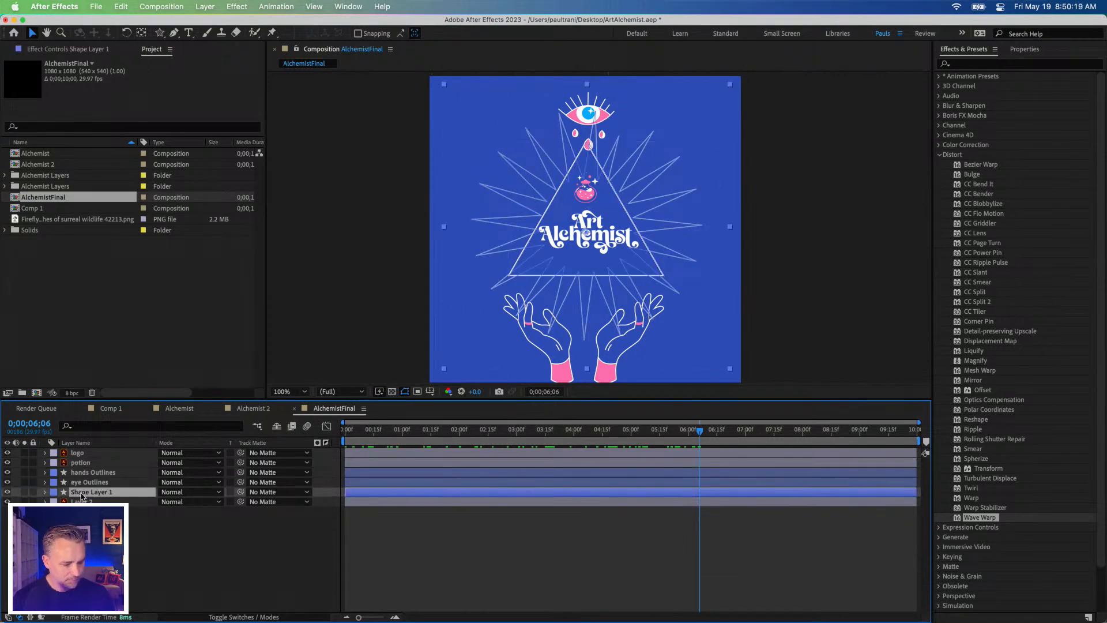
key("u")
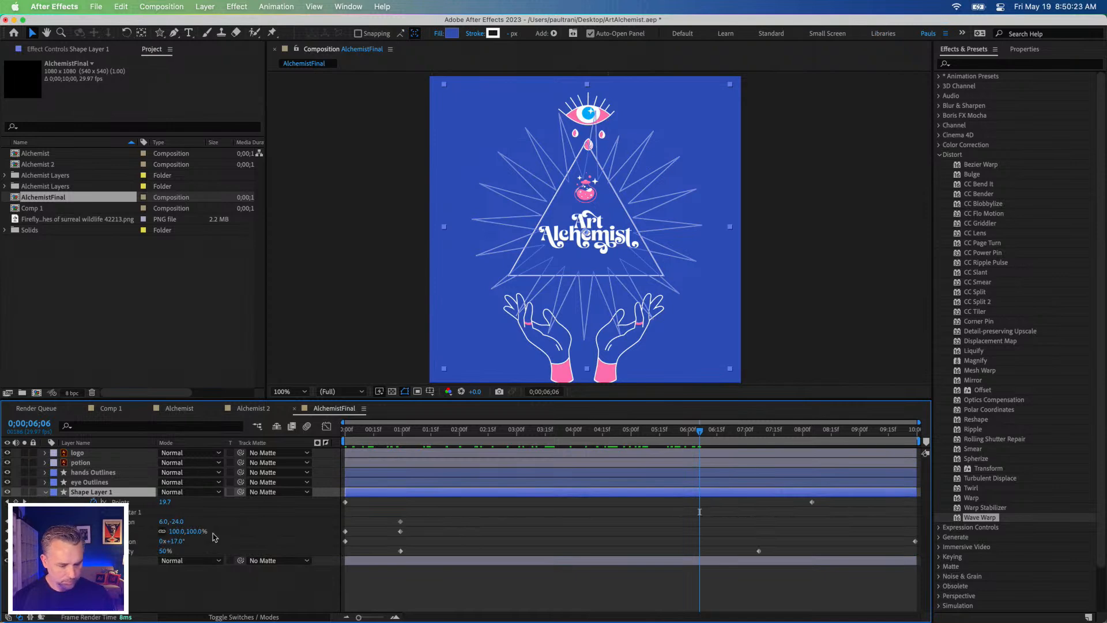
key("alt+shift+s")
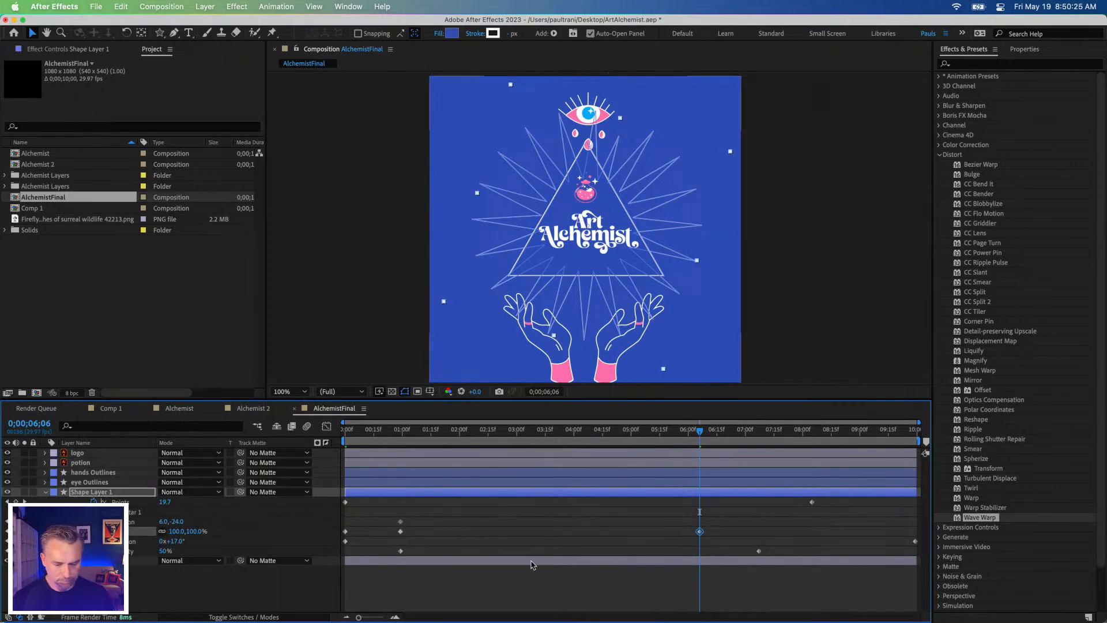
Step: Move the starburst's last Scale keyframe back to about 0;00;03;28 and preview the animation from the start
left_click_drag(691, 533, 563, 532)
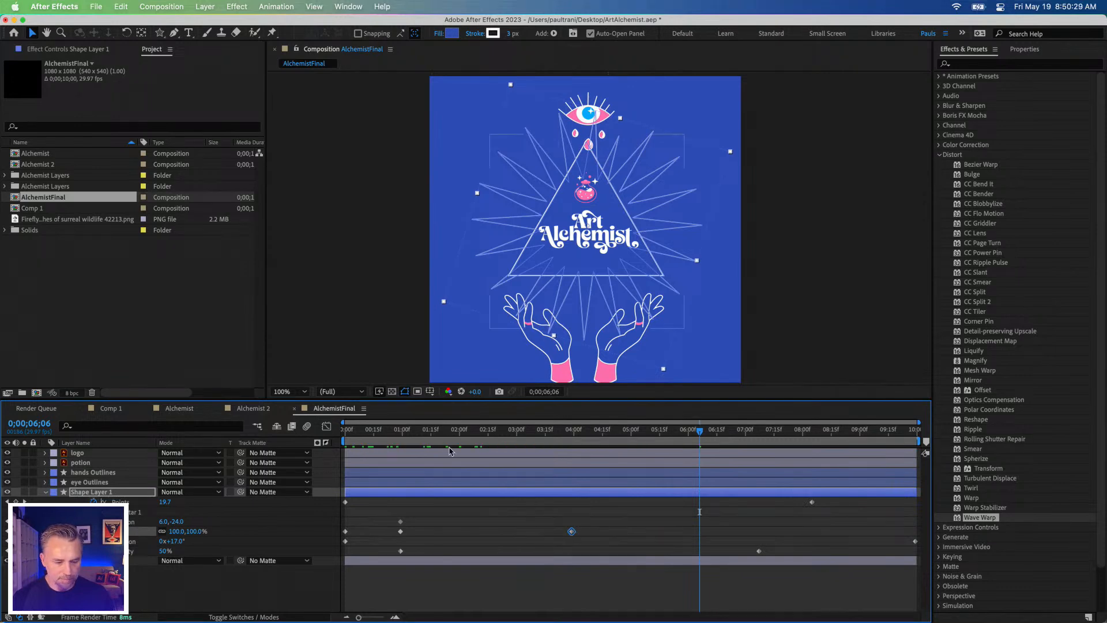
key("Home")
key("space")
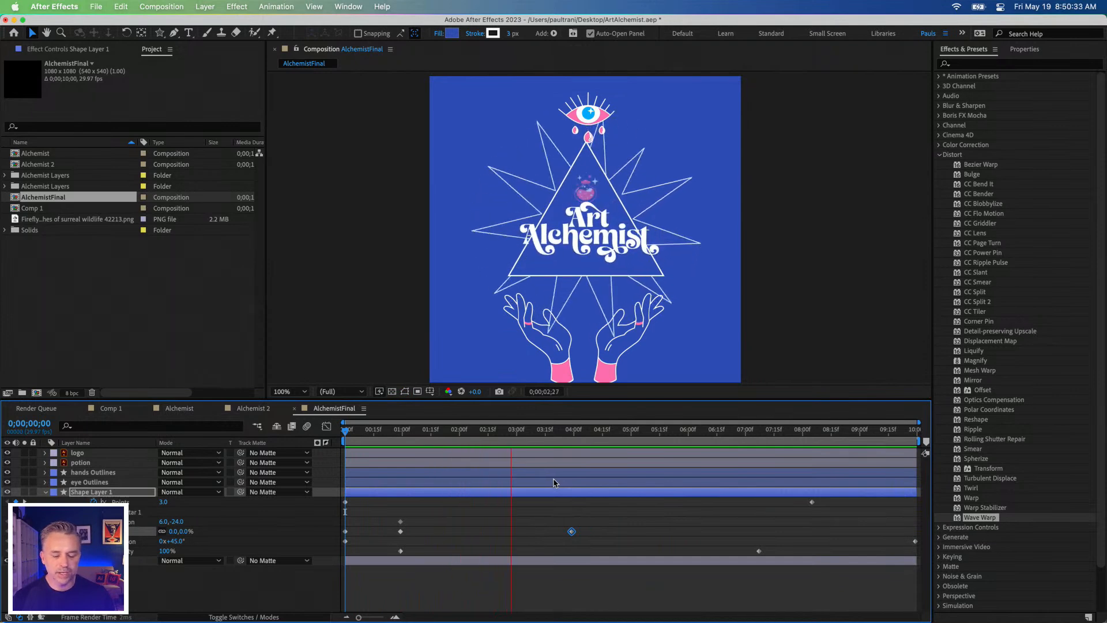
key("space")
Step: Animate Shape Layer 1's overall layer Scale from 100% at about 0;00;03;28 to 210% at 0;00;04;20
left_click_drag(575, 435, 611, 436)
left_click_drag(192, 531, 246, 531)
key("super+z")
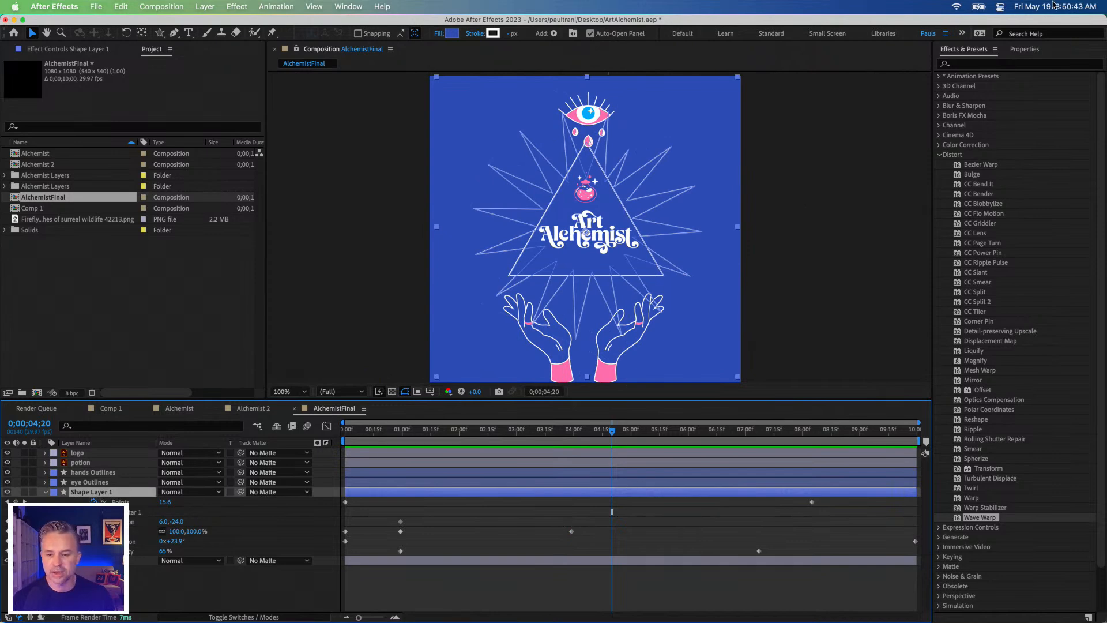
left_click(1035, 49)
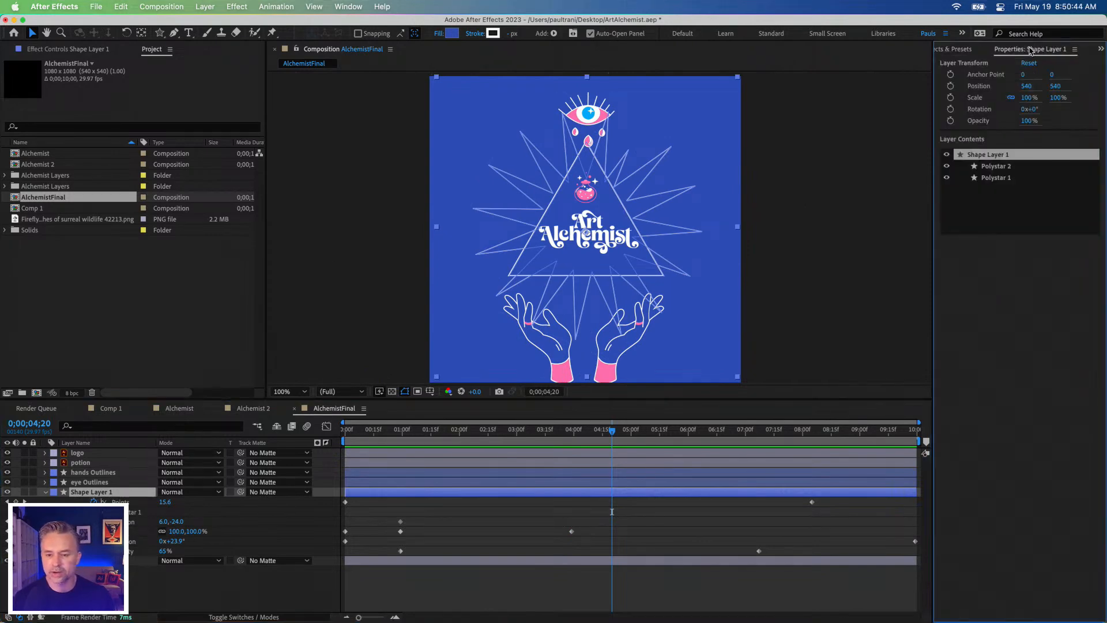
left_click(950, 98)
left_click_drag(612, 572, 570, 570)
left_click(751, 309)
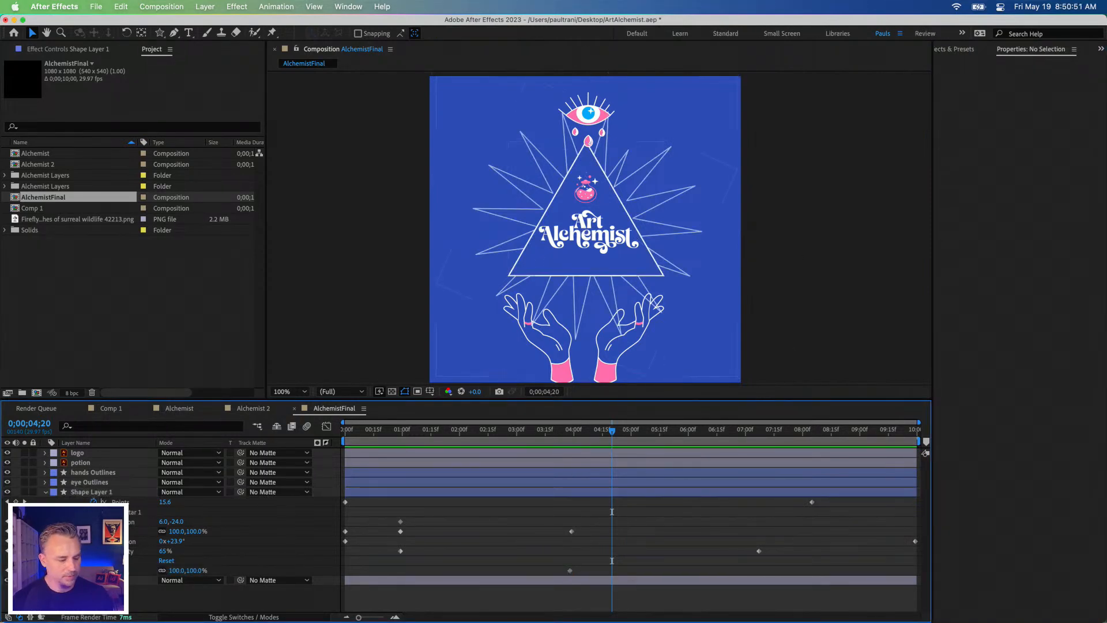
left_click(86, 560)
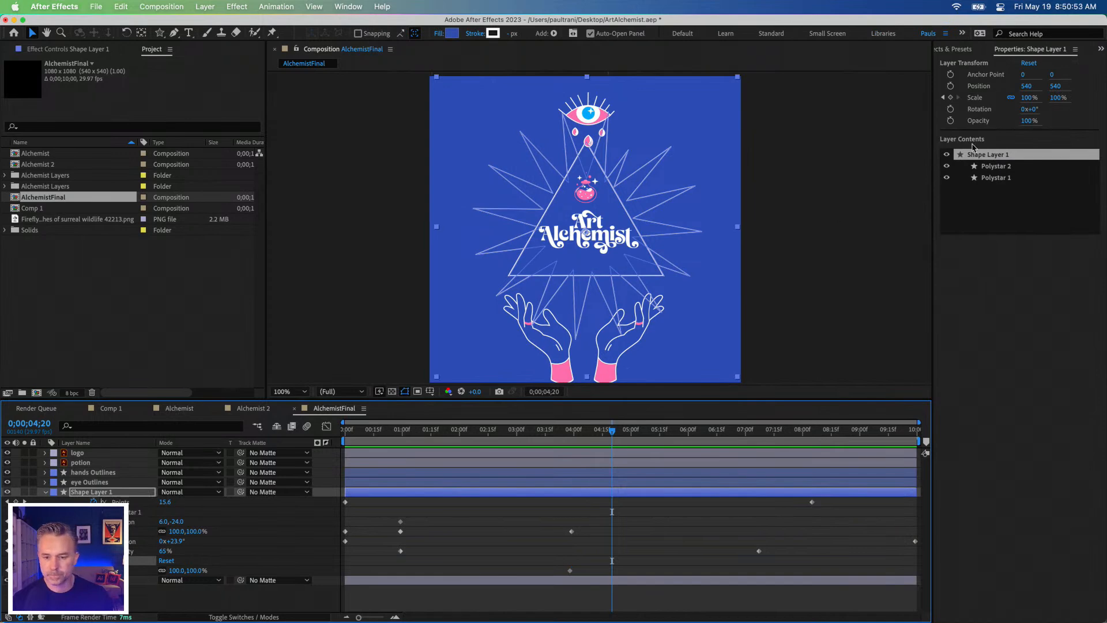
left_click_drag(1024, 102, 1089, 93)
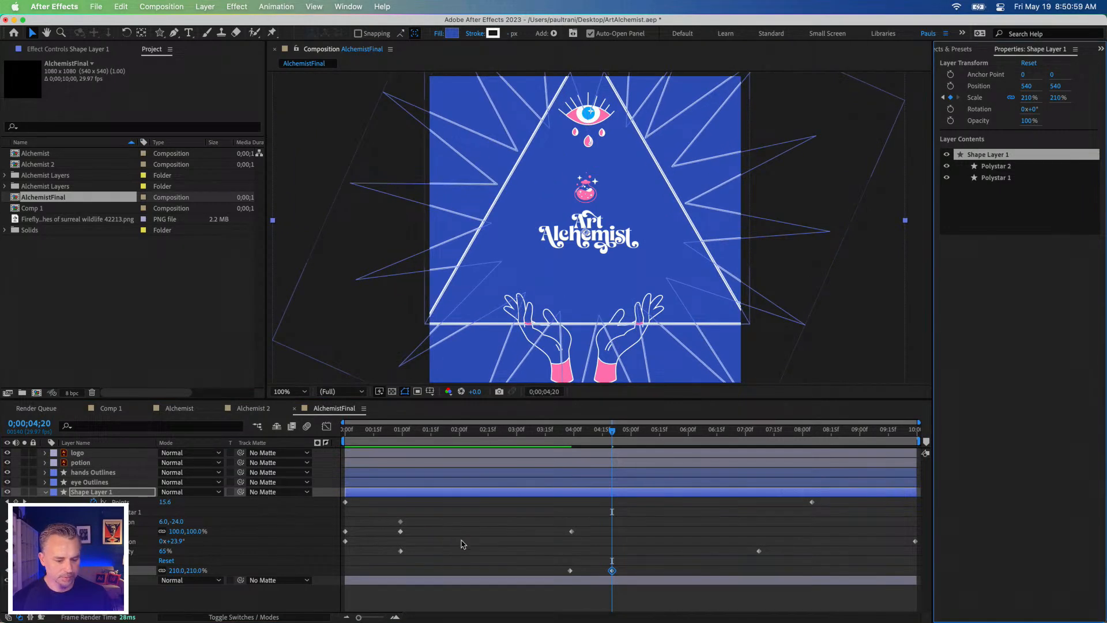
Step: Keyframe Shape Layer 1's Position at about 0;00;03;28, set it to 540, 617 at 0;00;04;20, and preview the move
left_click(950, 86)
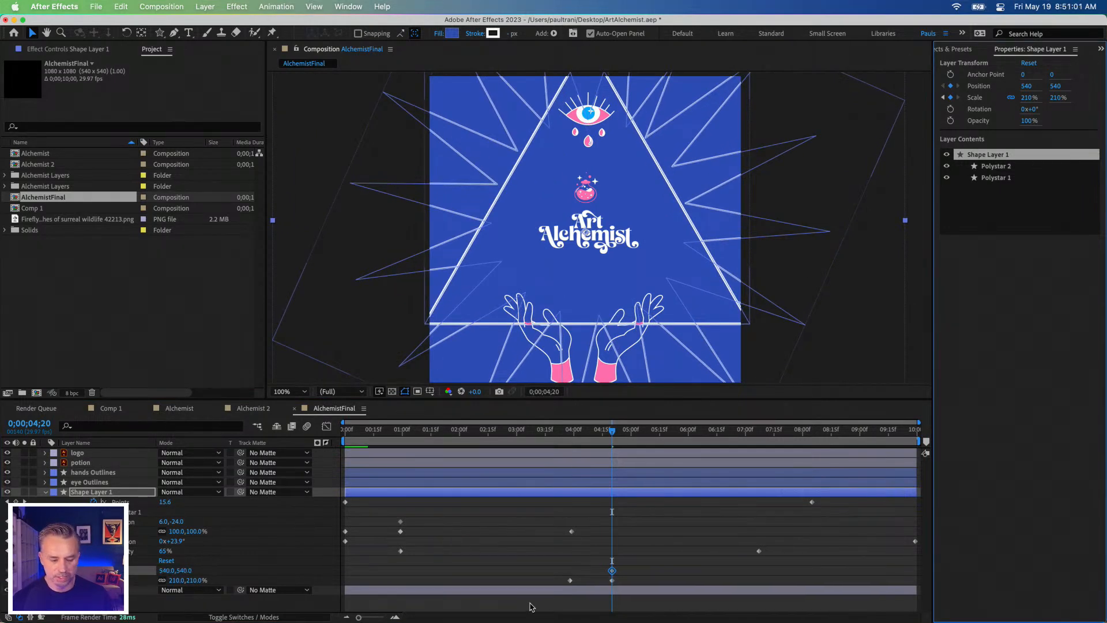
left_click(583, 575)
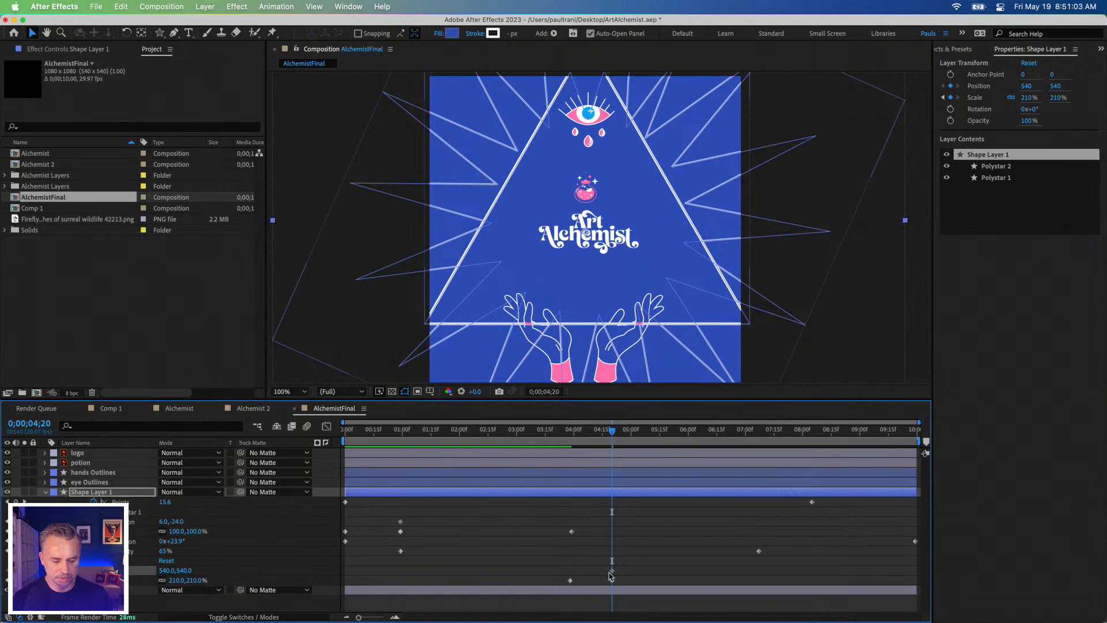
left_click_drag(596, 575, 562, 575)
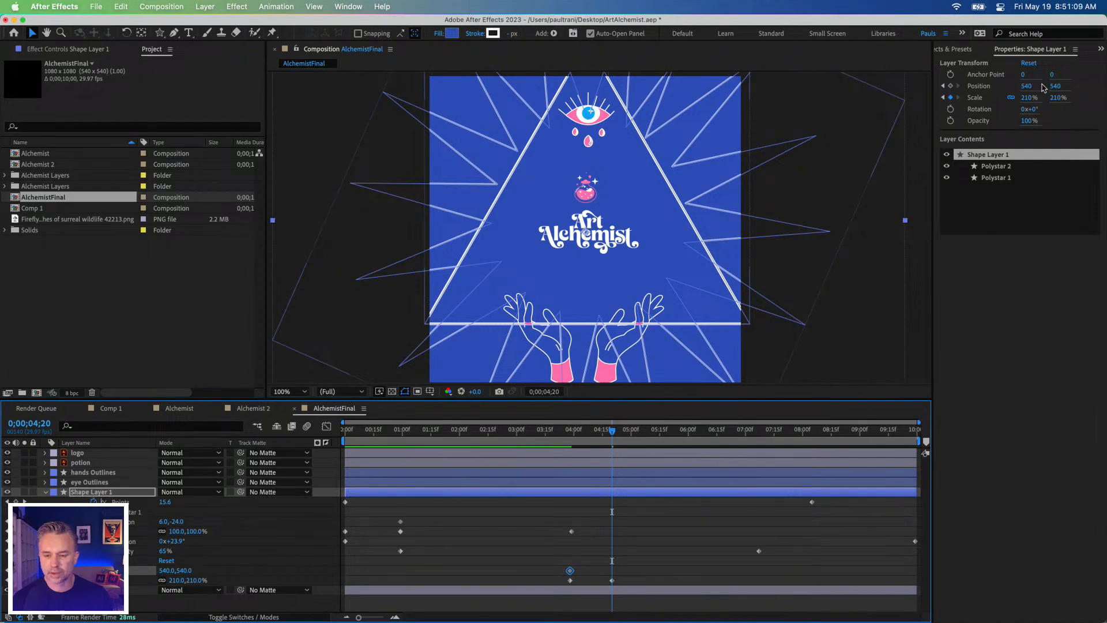
key("super+z")
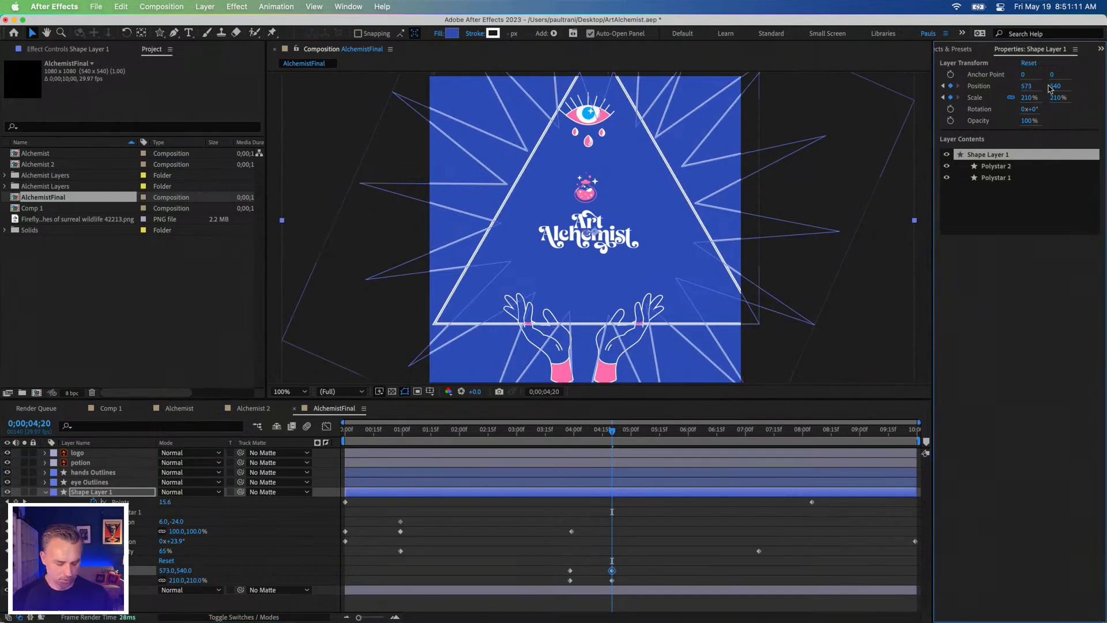
left_click_drag(1056, 86, 1104, 81)
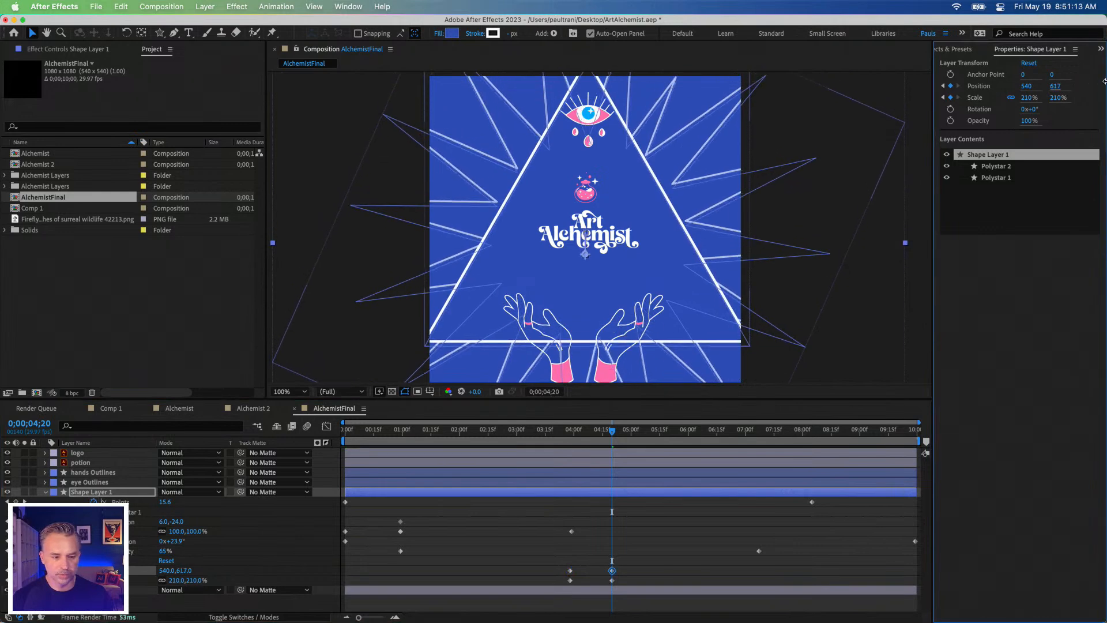
left_click(578, 434)
key("space")
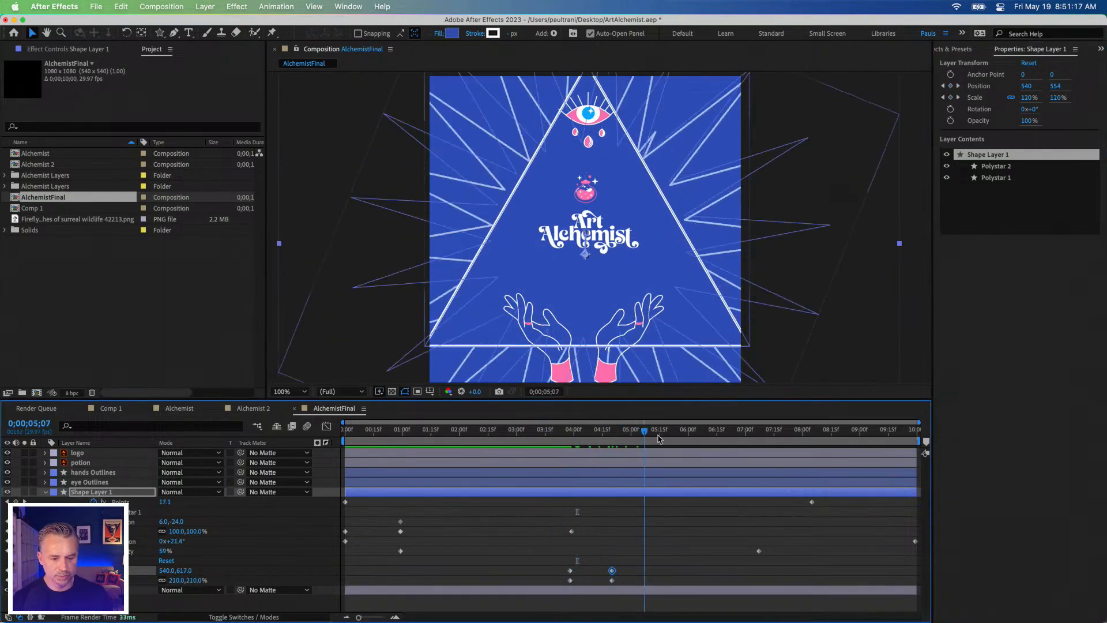
Step: Add a Position keyframe to the hands Outlines layer at 0;00;03;28 and reveal its keyframes
left_click(76, 474)
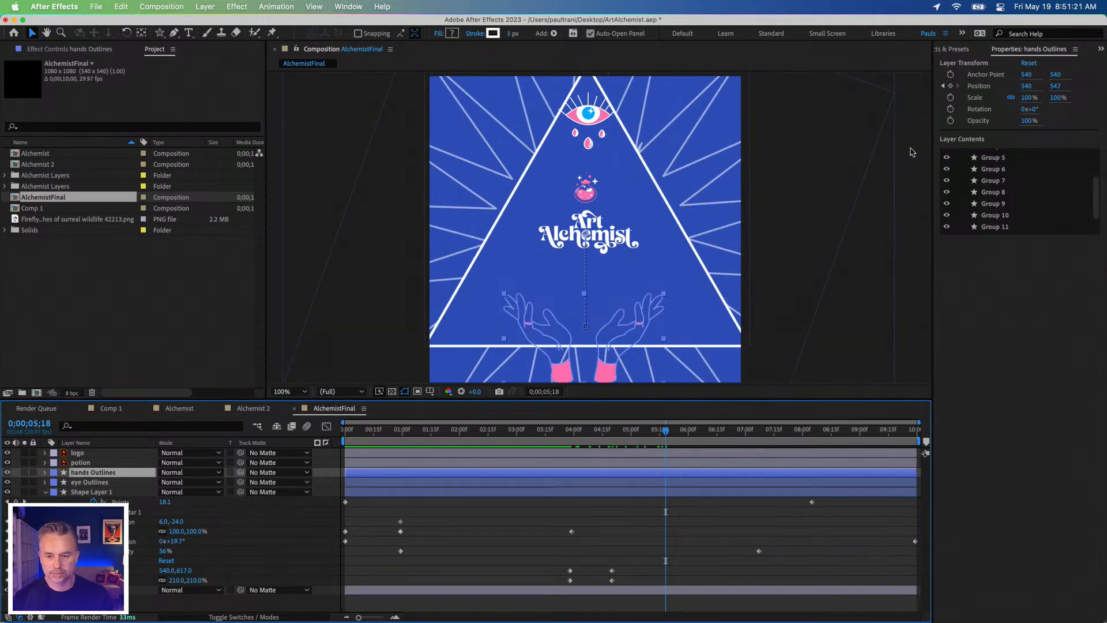
left_click_drag(542, 432, 569, 445)
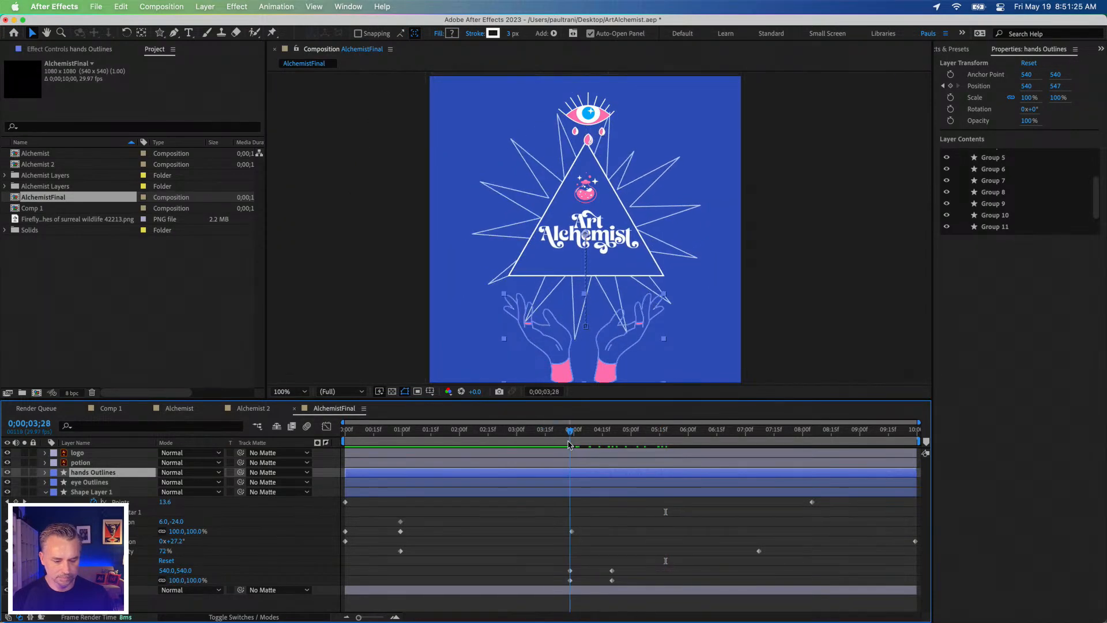
left_click(950, 86)
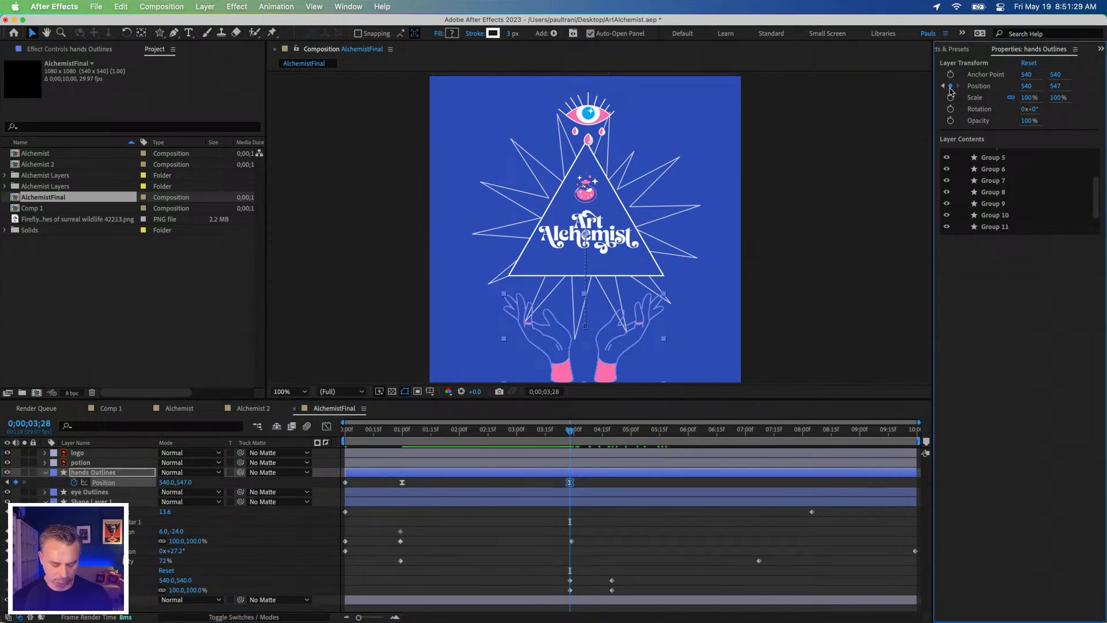
key("u")
key("u")
key("u")
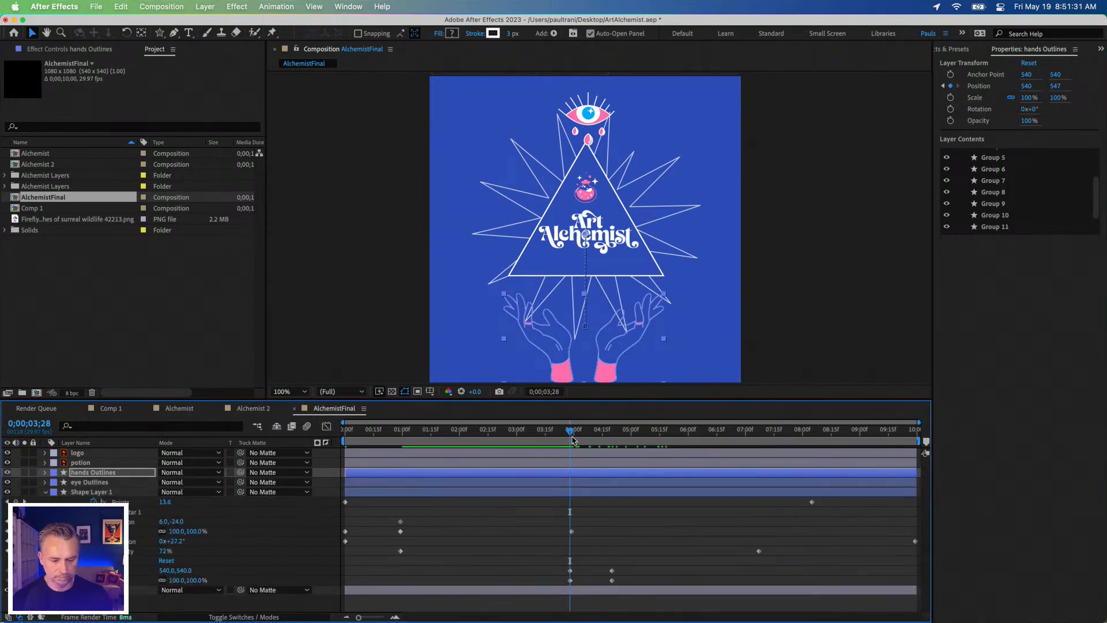
key("u")
Step: Set the hands Outlines Position to 540, 1200 at 0;00;04;26 and scrub through the exit motion
left_click_drag(569, 437, 623, 436)
left_click_drag(1055, 88, 1100, 81)
left_click(1053, 87)
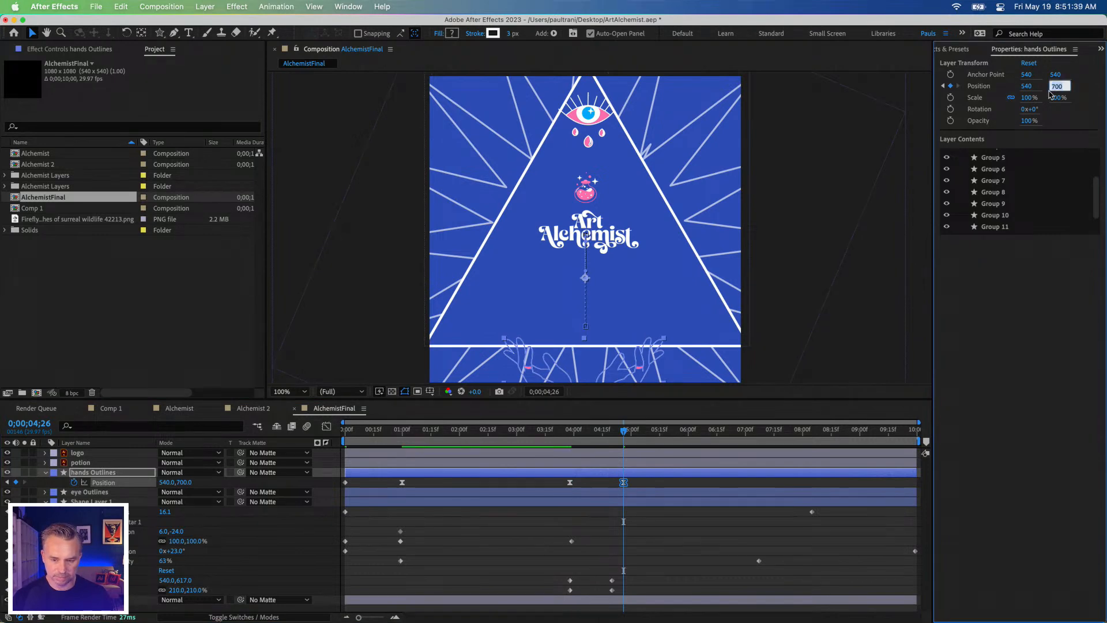
type("12")
key("Return")
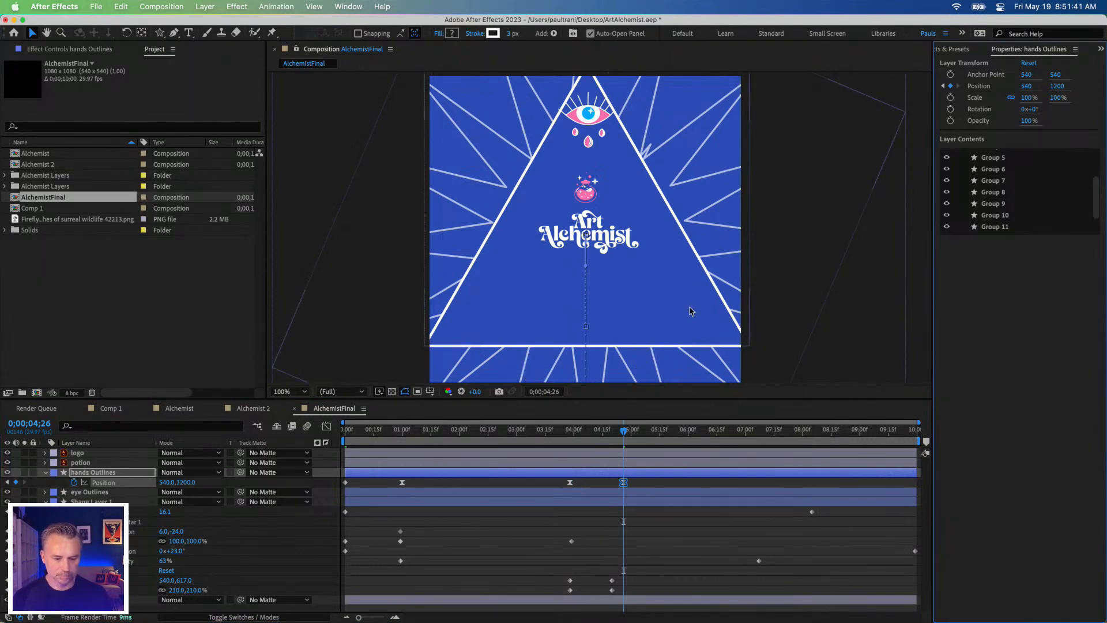
left_click(585, 432)
left_click_drag(589, 436, 637, 436)
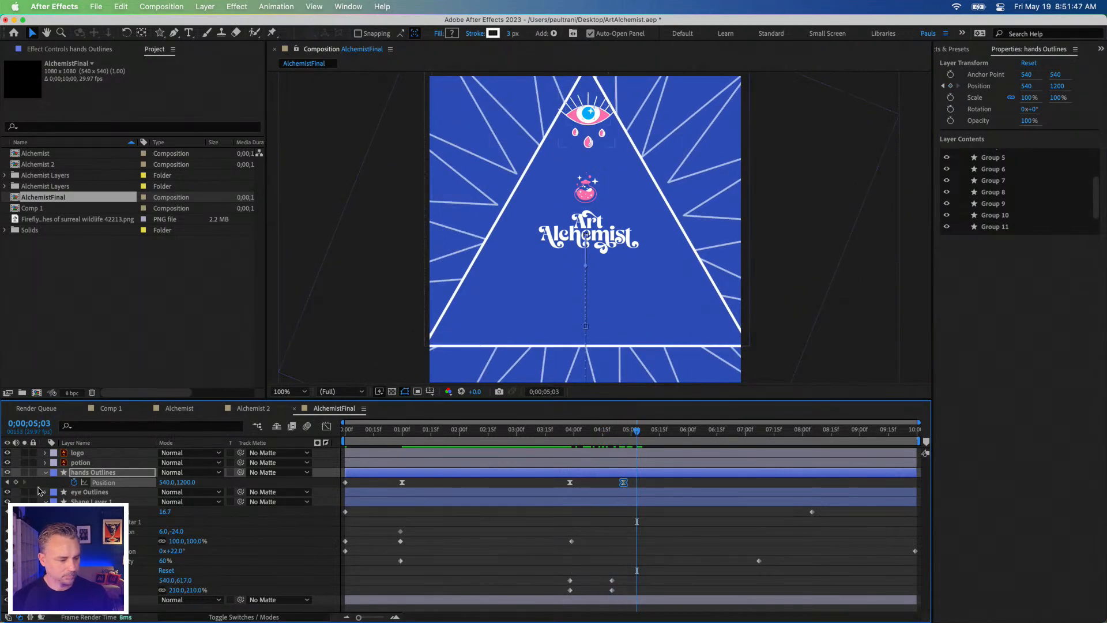
Step: Trim the end of the potion layer back to about 0;00;04;20
left_click(70, 463)
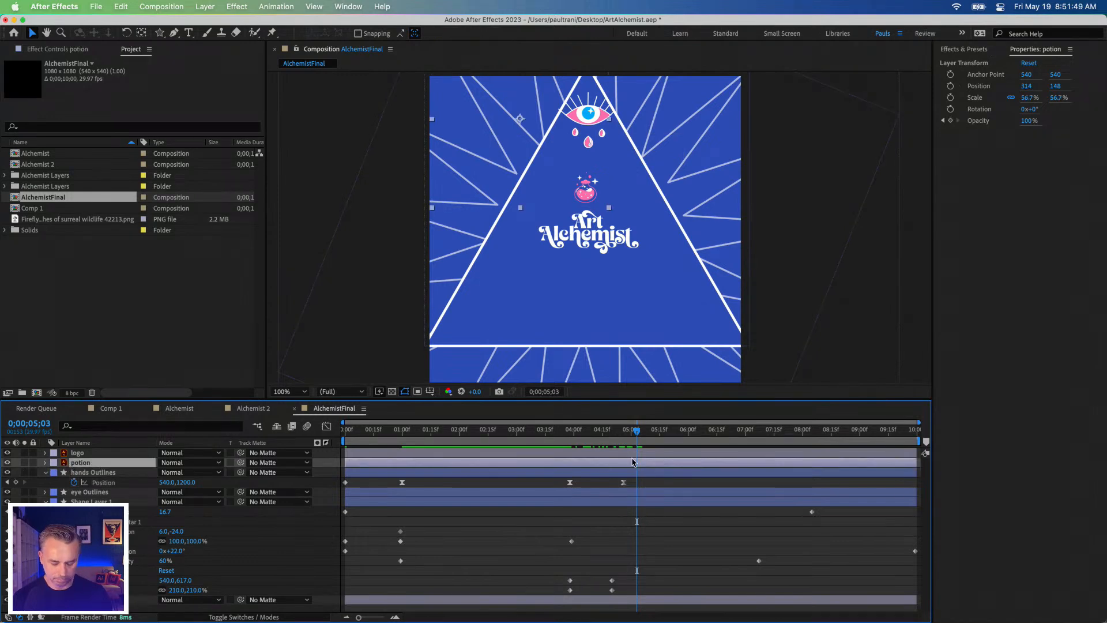
left_click_drag(916, 461, 613, 463)
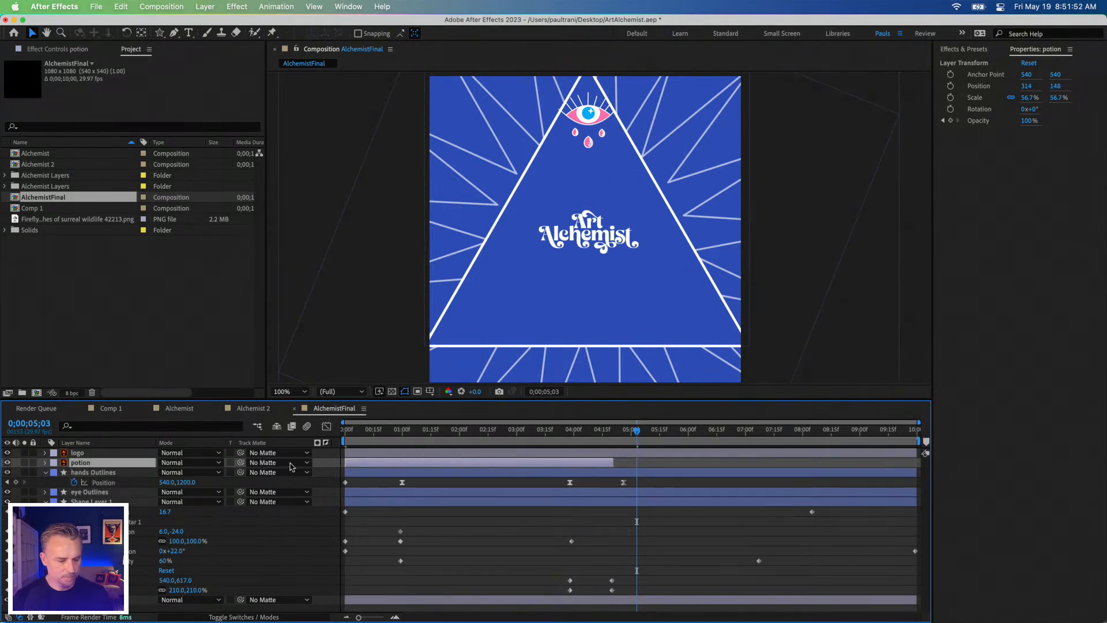
Step: Add a 100% Opacity keyframe to the logo layer and align it with its Scale keyframe at about 0;00;03;26
left_click(79, 455)
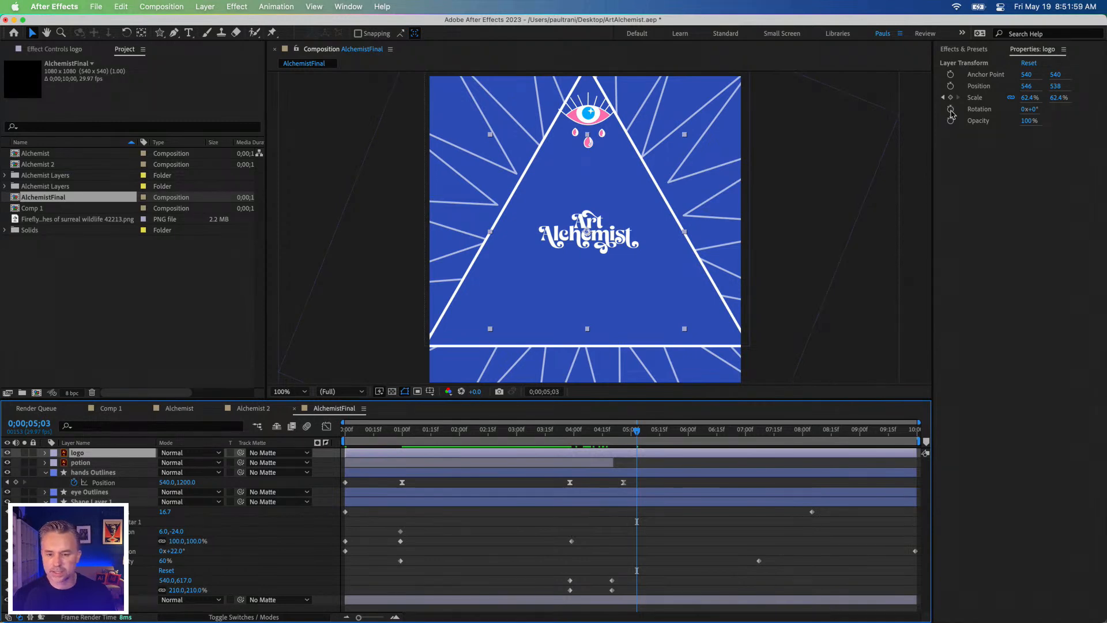
left_click(949, 121)
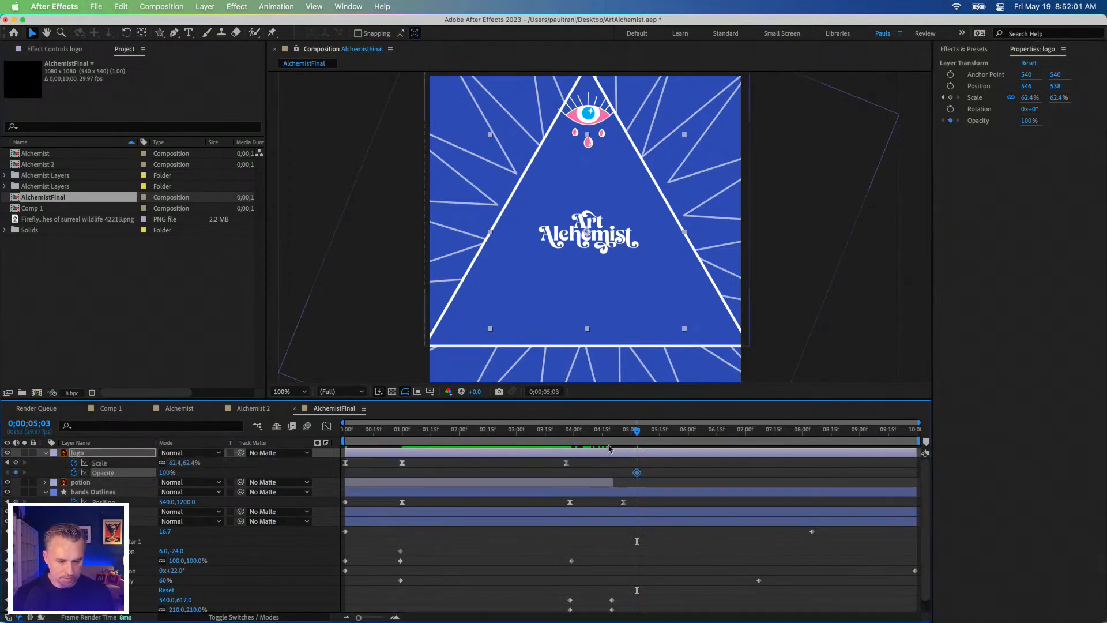
left_click_drag(635, 474, 567, 473)
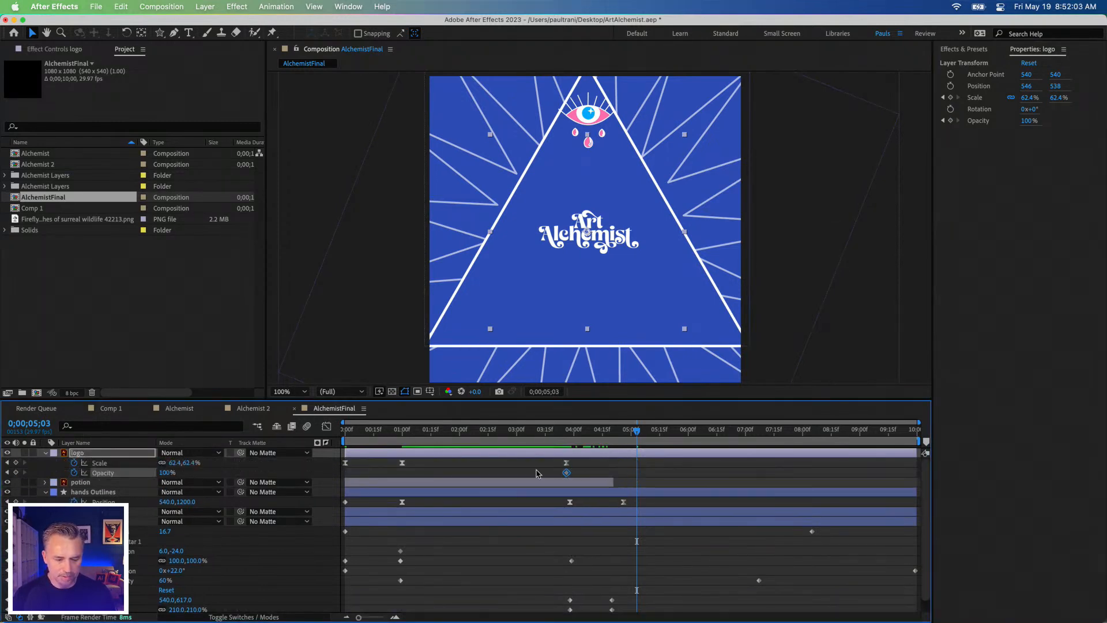
left_click(535, 472)
Step: Set the logo's Opacity to 0% at 0;00;05;03 and trim the layer's end to that time
left_click(90, 455)
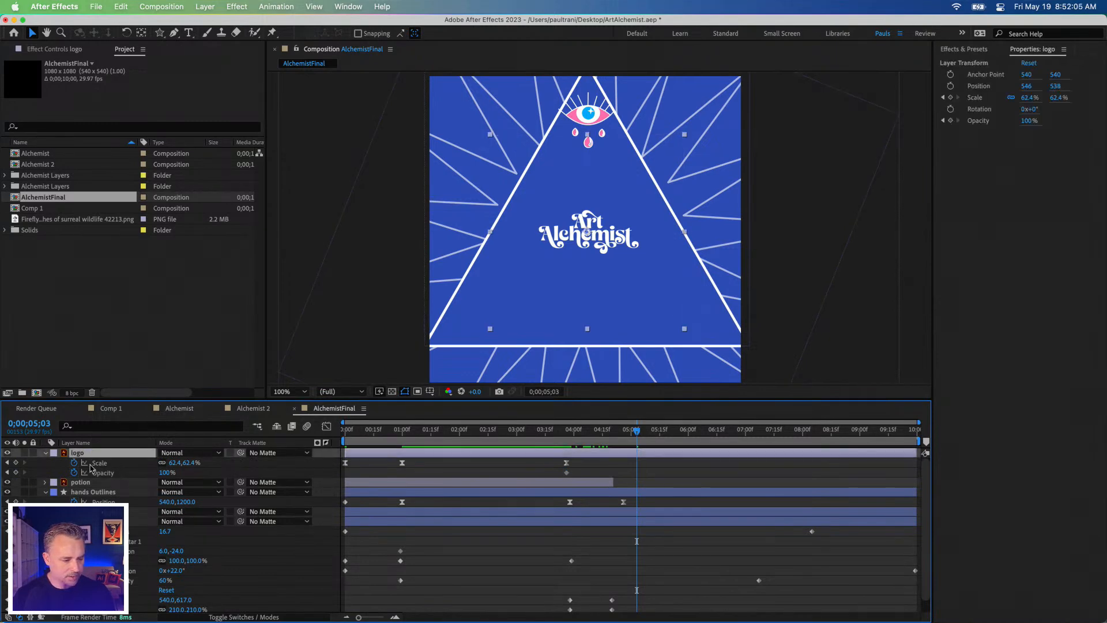
left_click_drag(166, 472, 123, 459)
left_click(166, 470)
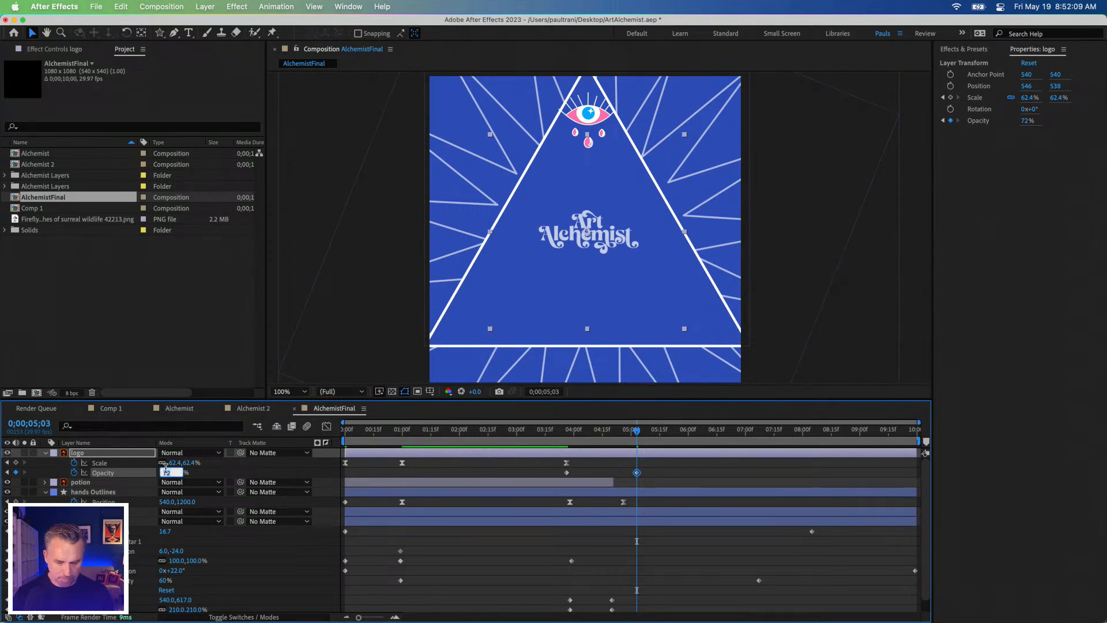
type("0")
key("Return")
left_click_drag(914, 452, 636, 452)
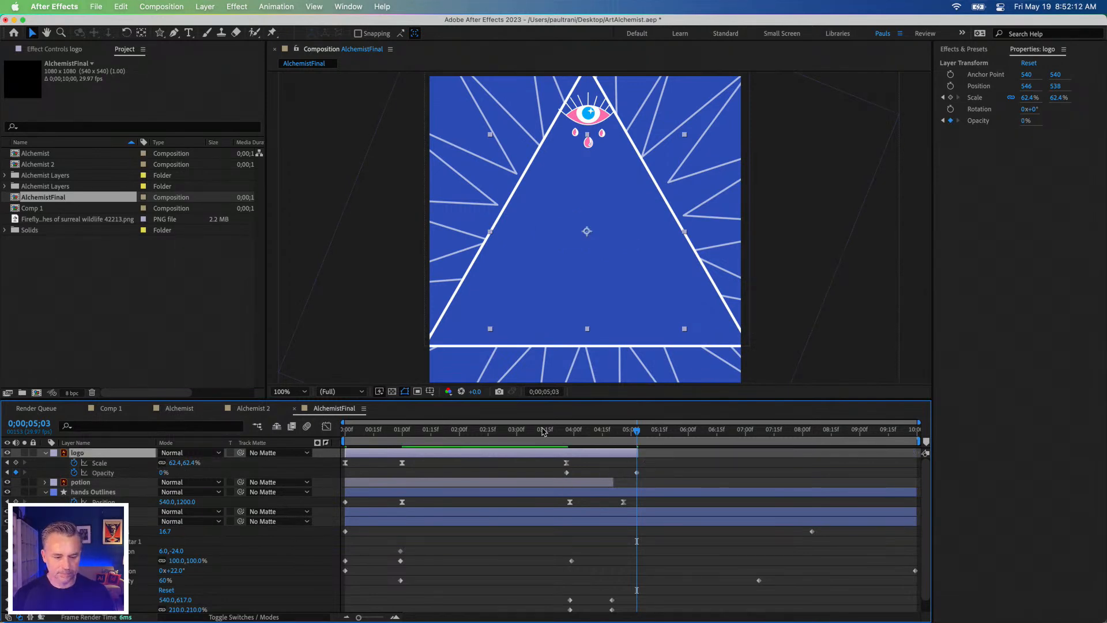
Step: Preview the logo's fade-out and move its 0% Opacity keyframe earlier, to 0;00;04;10
left_click(575, 436)
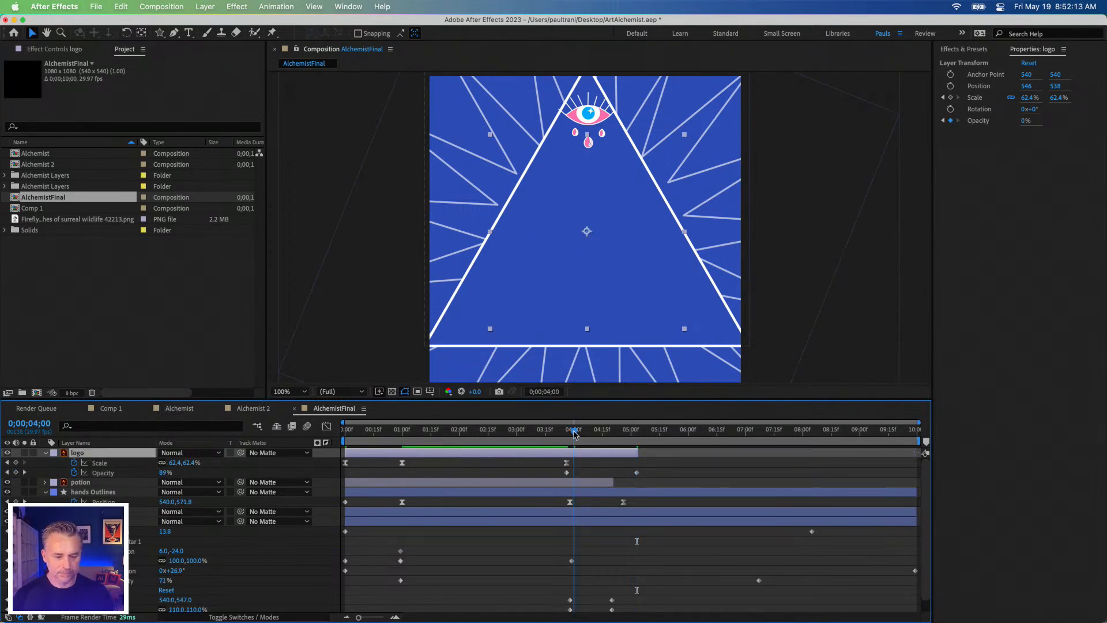
key("space")
key("space")
left_click_drag(567, 432, 593, 436)
left_click_drag(636, 472, 593, 473)
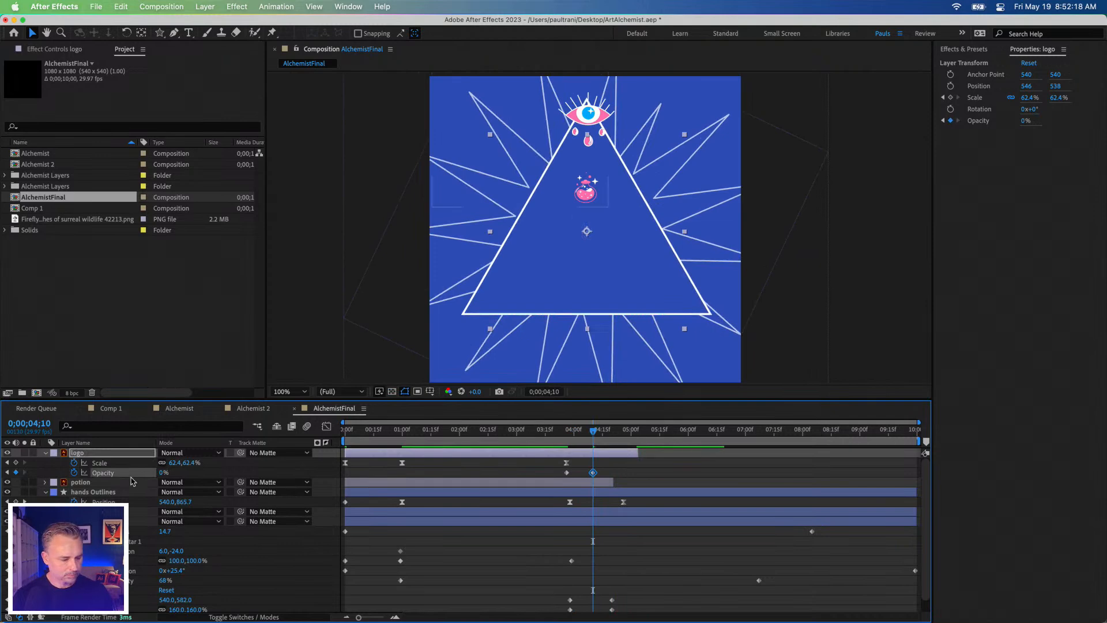
Step: Set the logo's Scale to -66.6% at 0;00;04;10 and preview the shrinking fade-out
left_click(99, 456)
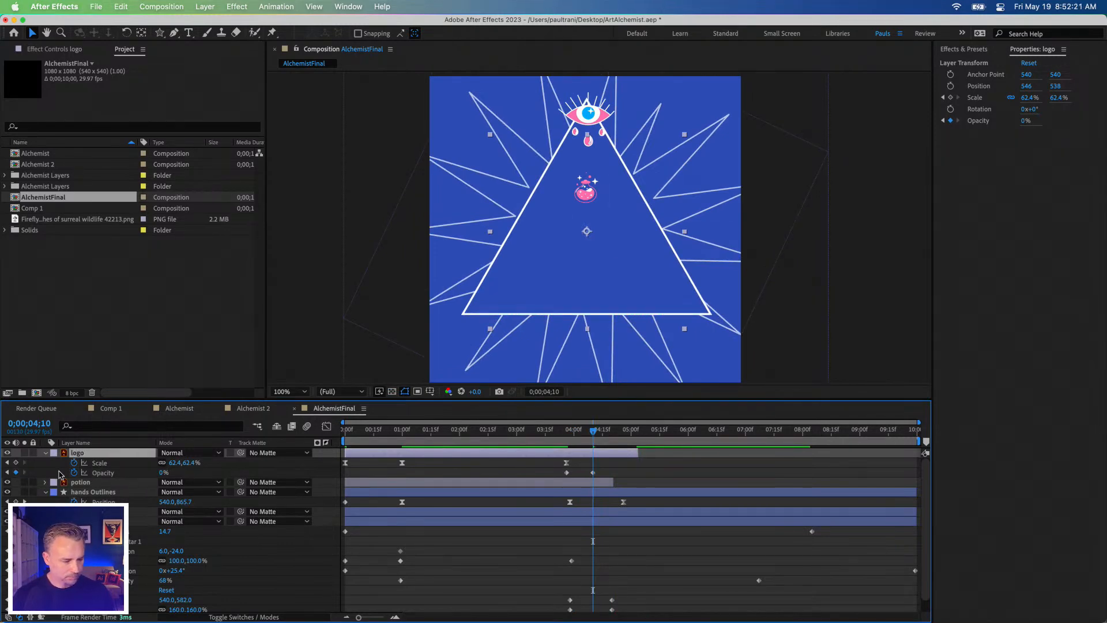
left_click_drag(175, 462, 161, 474)
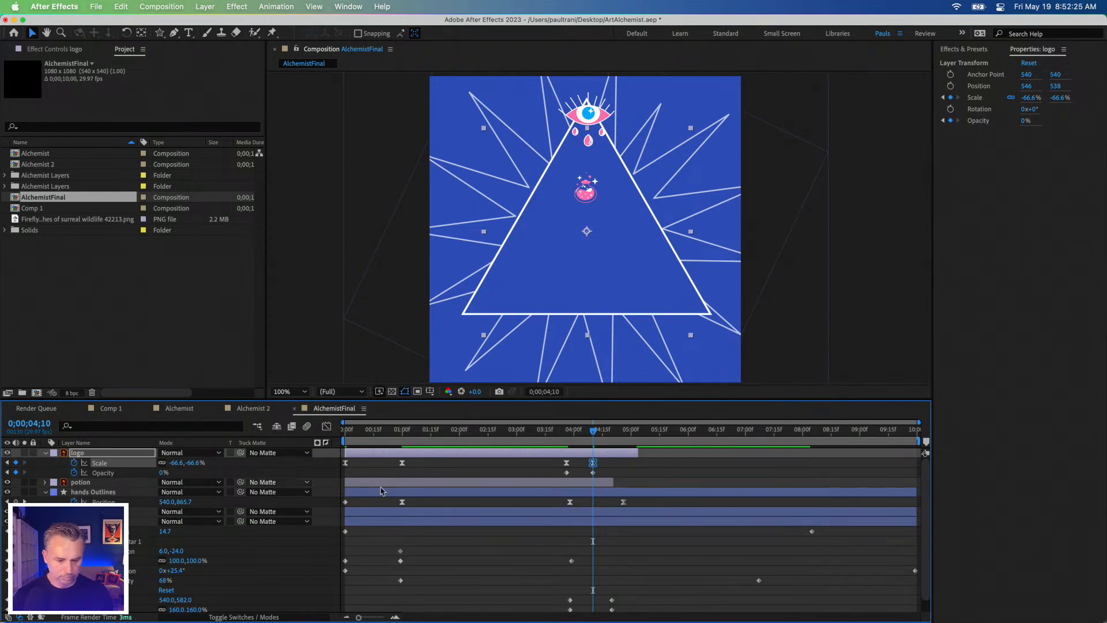
left_click(566, 430)
key("space")
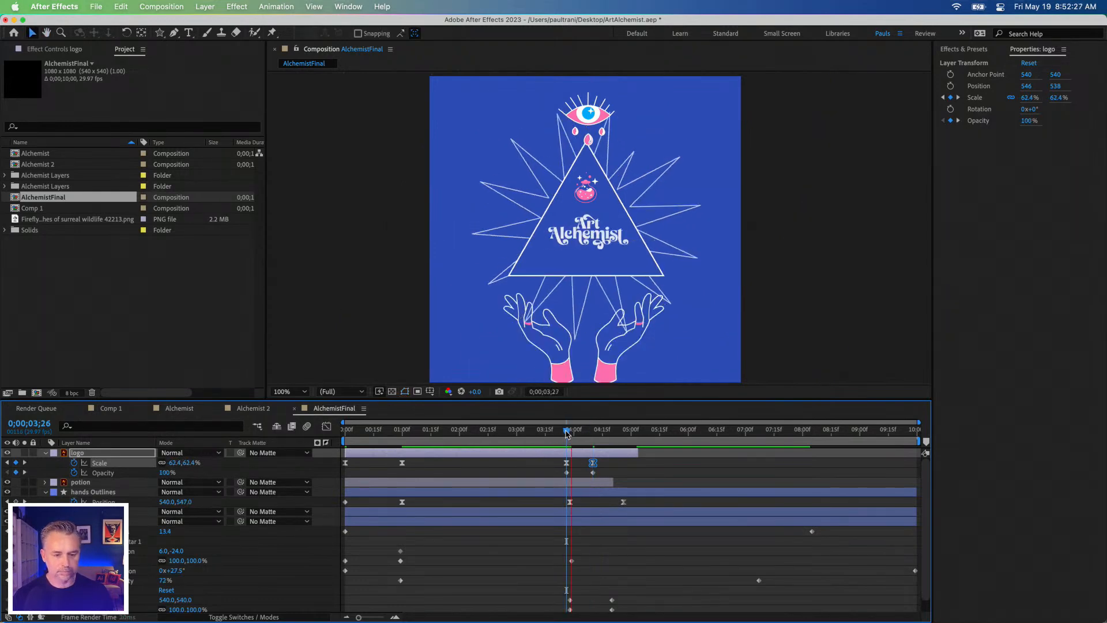
key("space")
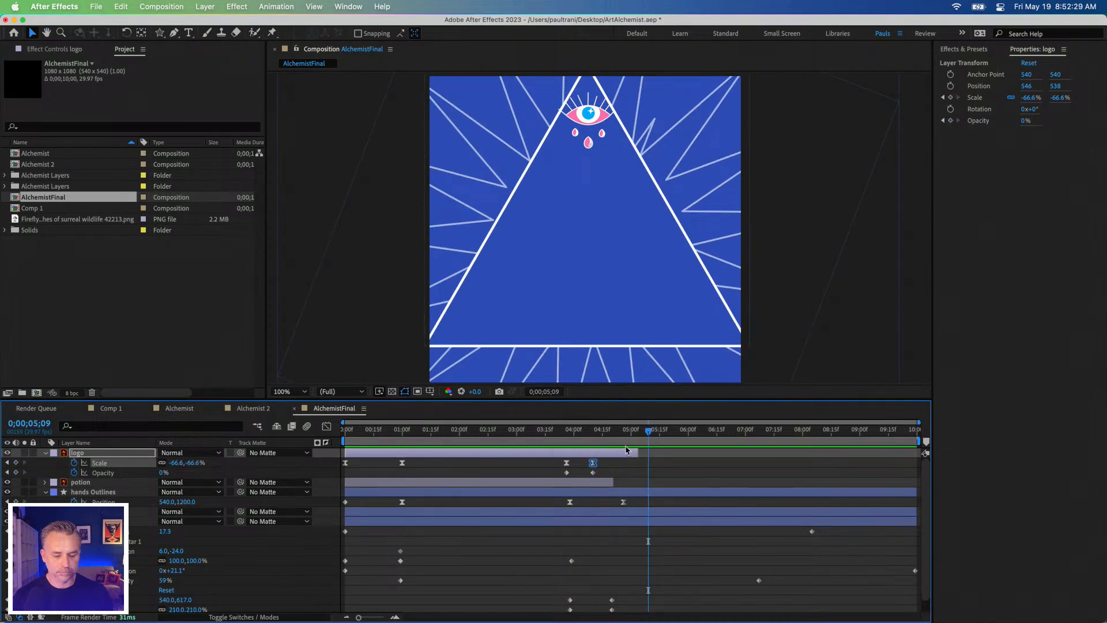
Step: Trim the logo layer's end to its last keyframes at 0;00;04;10 and preview the transition
left_click_drag(636, 451, 593, 452)
left_click(565, 431)
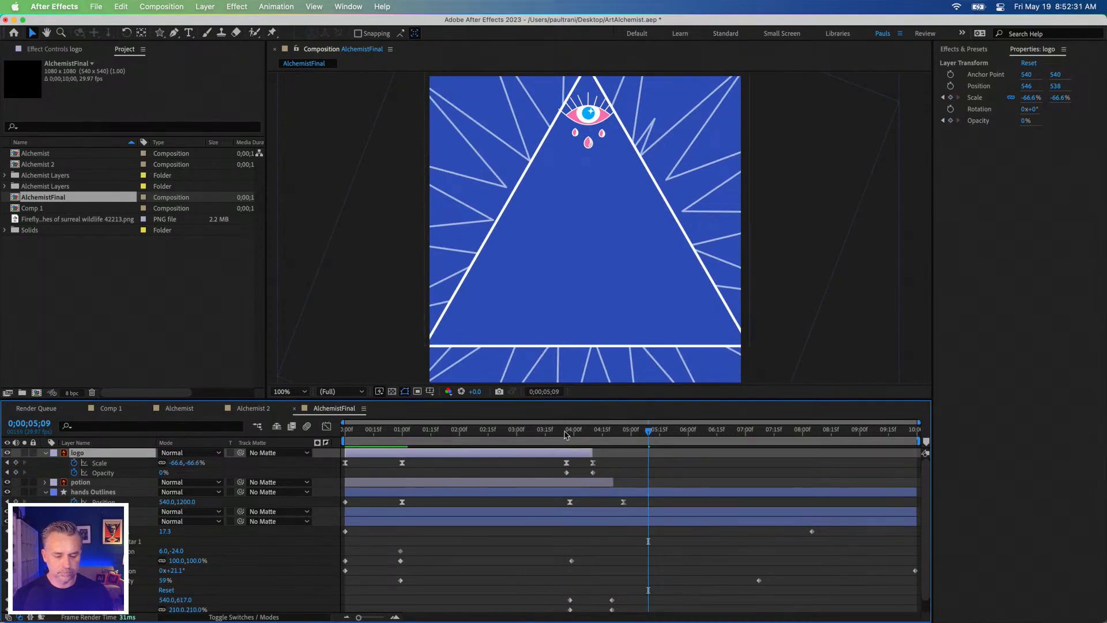
key("space")
key("space")
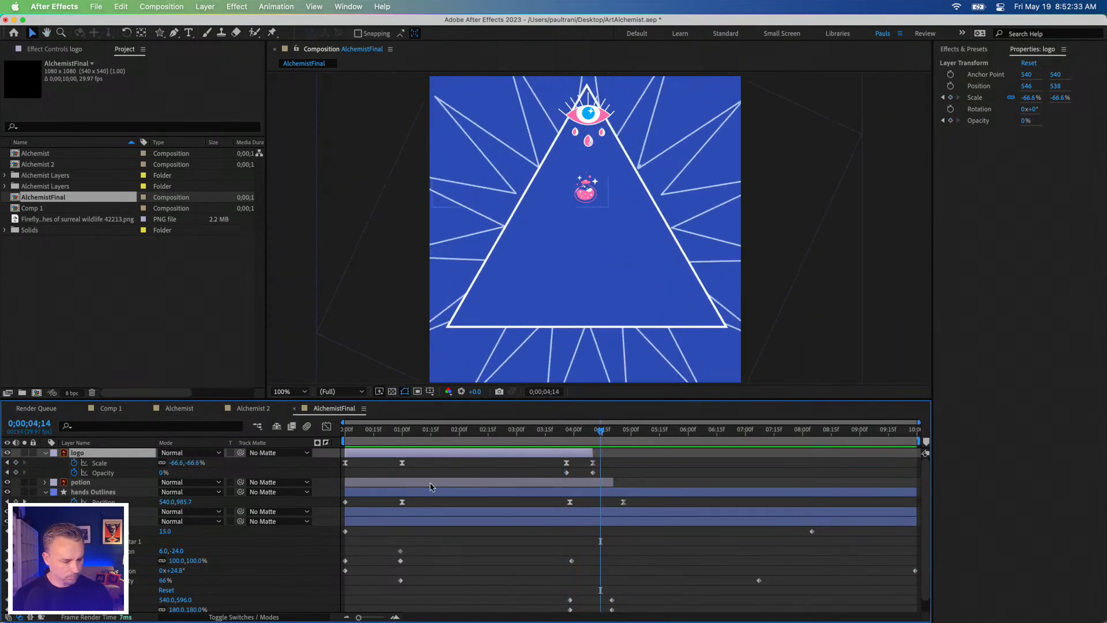
Step: Set the potion layer's Opacity to 0% at 0;00;04;14 and move that keyframe earlier, to 0;00;04;10
left_click(81, 482)
key("t")
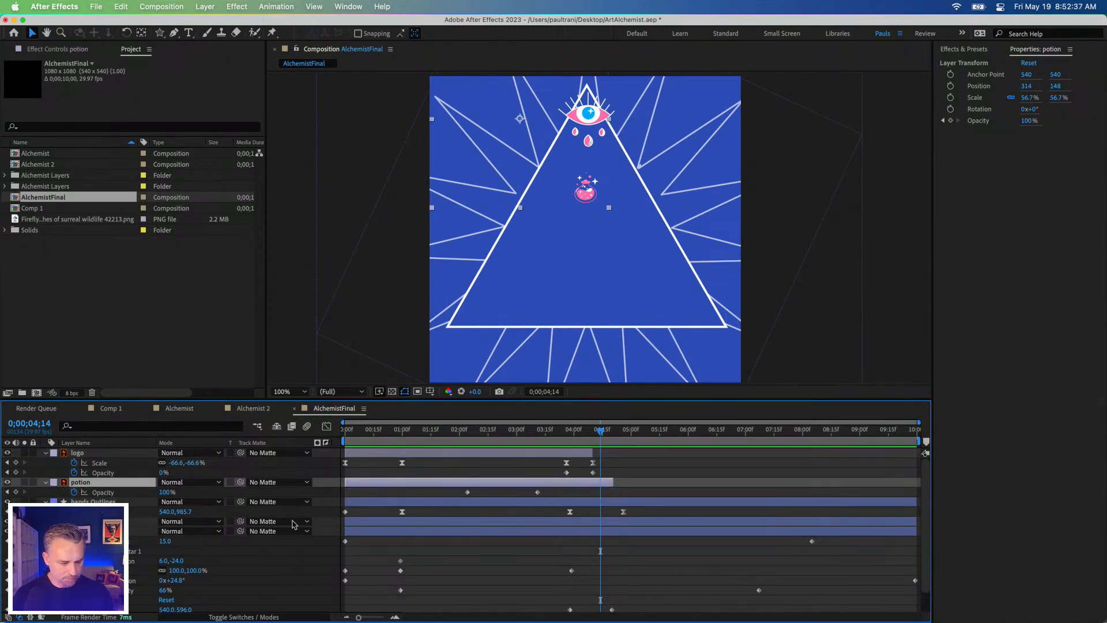
left_click(166, 492)
type("0")
key("Return")
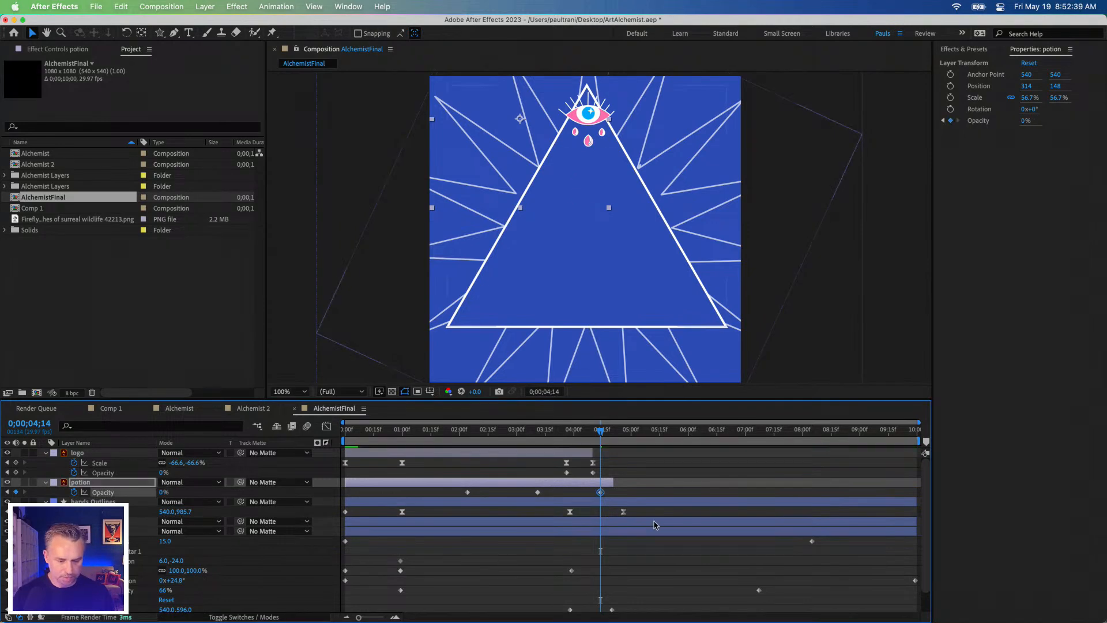
mouse_move(601, 494)
left_mouse_down()
mouse_move(560, 494)
mouse_move(603, 493)
mouse_move(593, 492)
left_mouse_up()
Step: Set the potion's Opacity to 100% at 0;00;03;26 and scrub through its fade-out
left_click(567, 437)
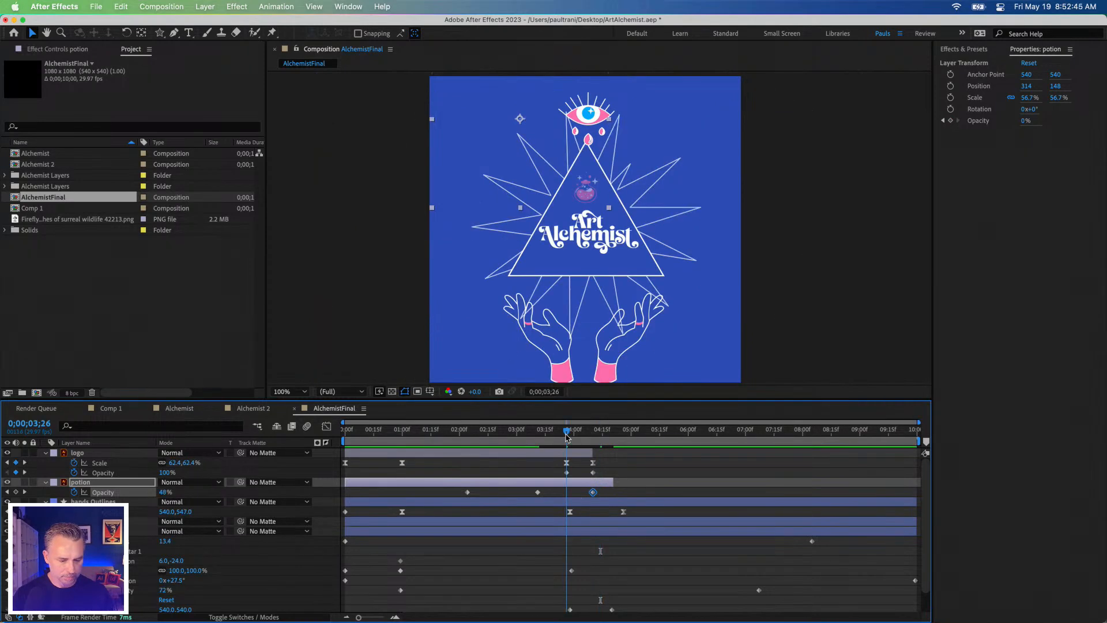
left_click_drag(165, 493, 698, 494)
mouse_move(572, 432)
left_mouse_down()
mouse_move(597, 435)
mouse_move(584, 436)
left_mouse_up()
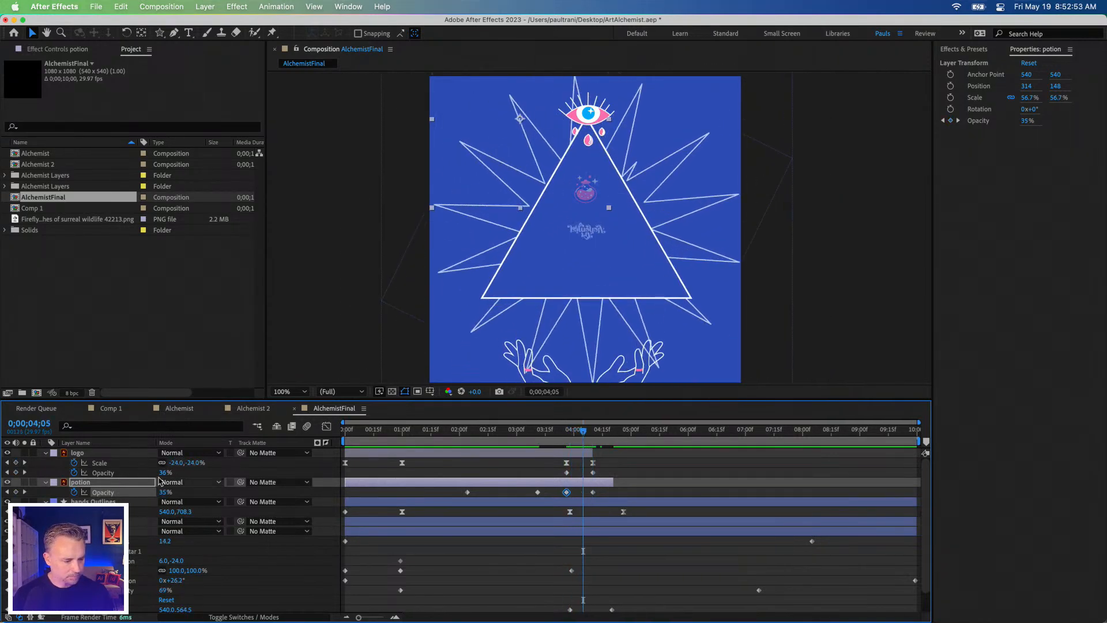
Step: Replace the logo's last Scale keyframe with a 0% one at 0;00;04;10 and preview the shrinking exit
left_click(175, 464)
type("0")
key("Return")
left_click(593, 464)
key("Delete")
left_click_drag(584, 464, 593, 463)
key("space")
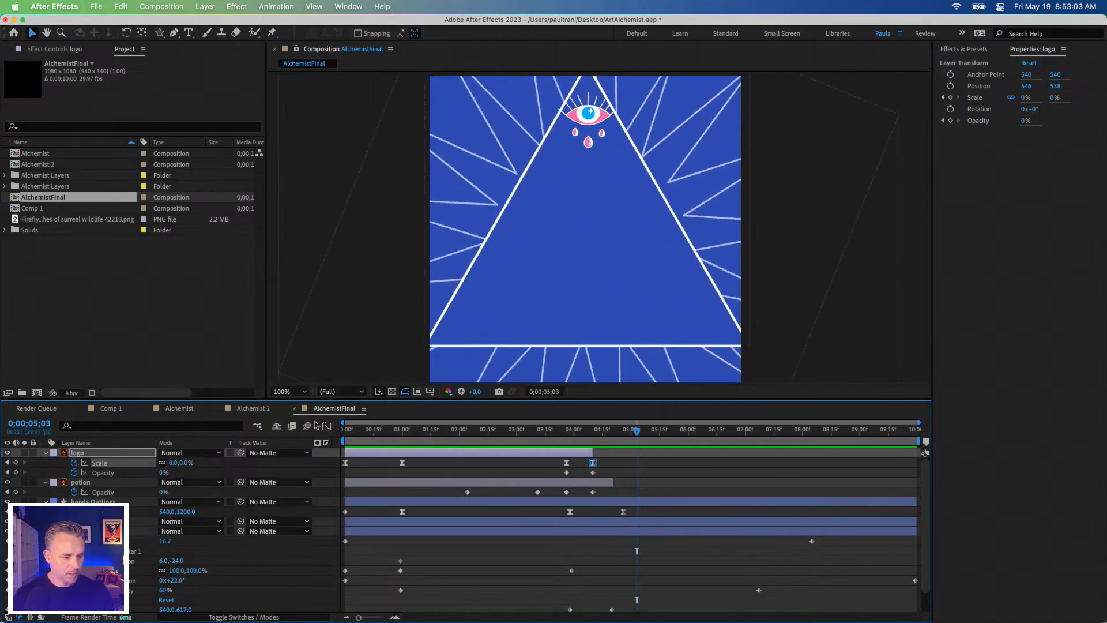
Step: Copy the Keep It text and Firefly wildlife image layers from Alchemist 2 and paste them into AlchemistFinal
left_click(239, 410)
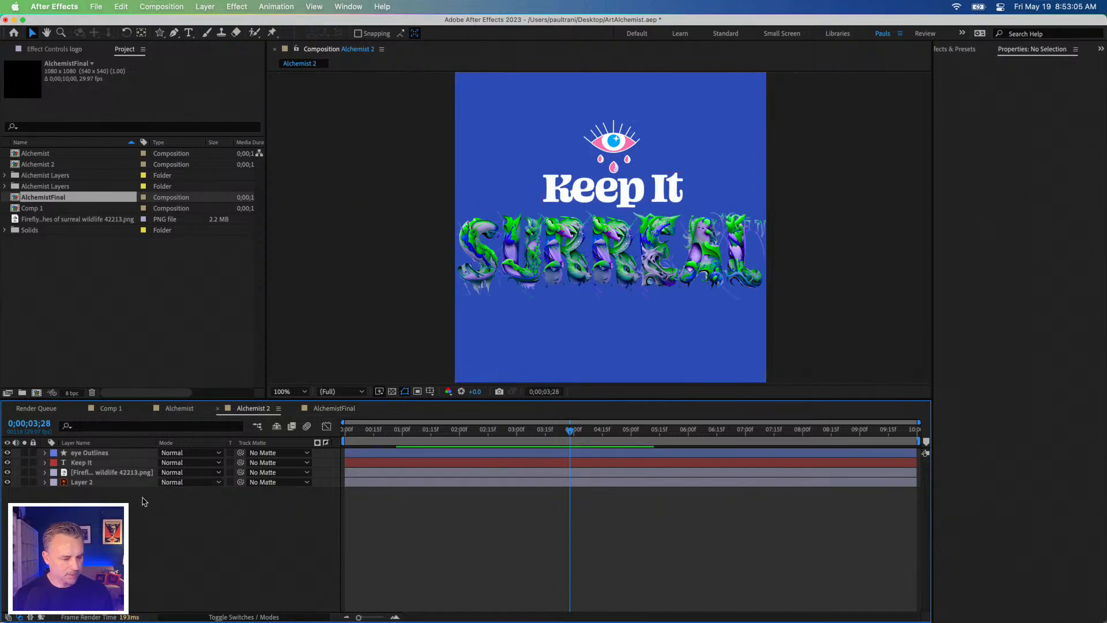
left_click(73, 463)
left_click(78, 472, "shift")
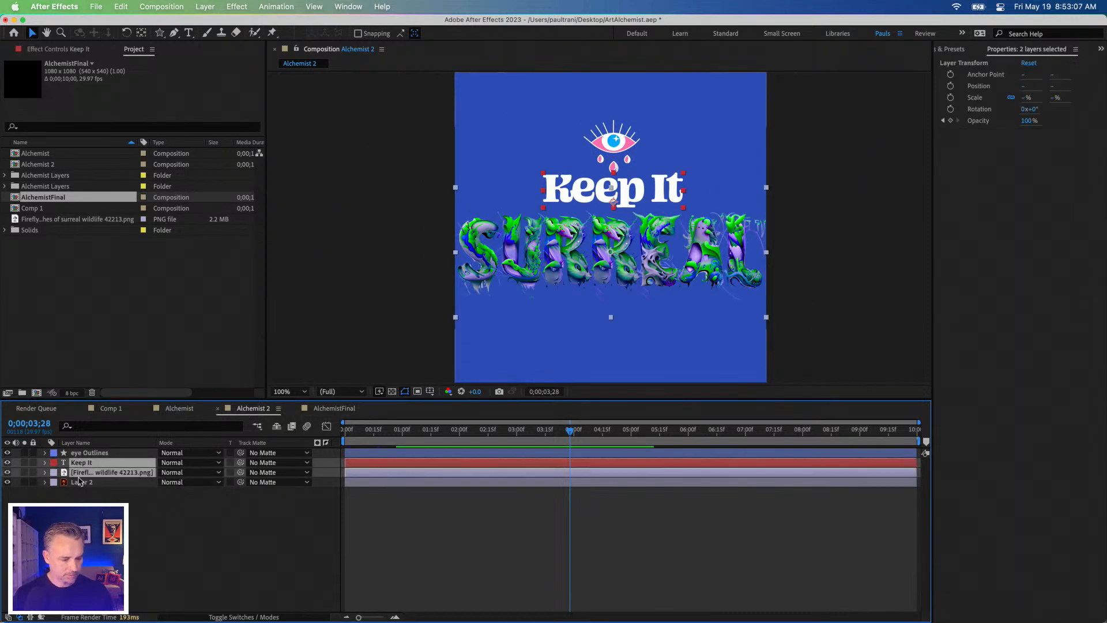
left_click(334, 411)
key("cmd+v")
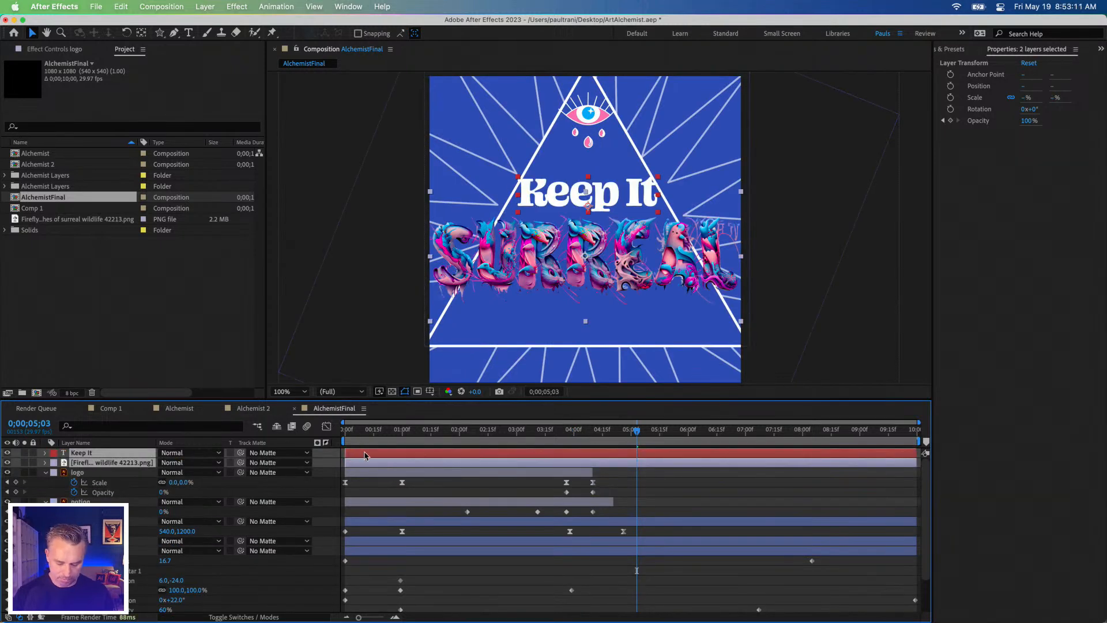
Step: Shift the two pasted layers to start where the logo layer ends, at 0;00;04;10, and preview their entrance
key("bracketleft")
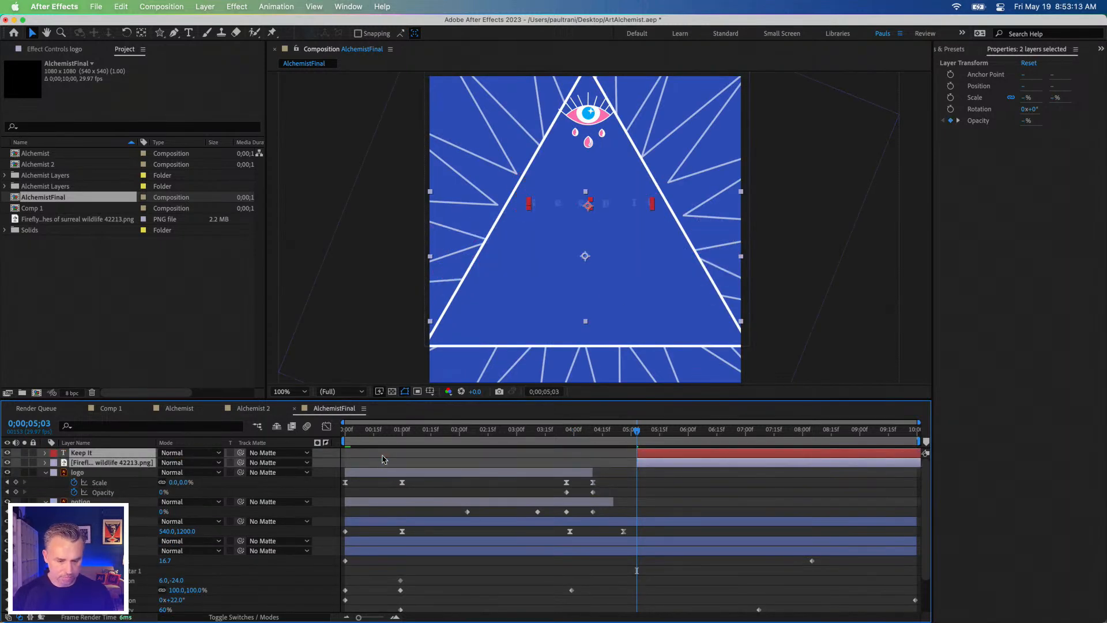
left_click_drag(687, 459, 641, 459)
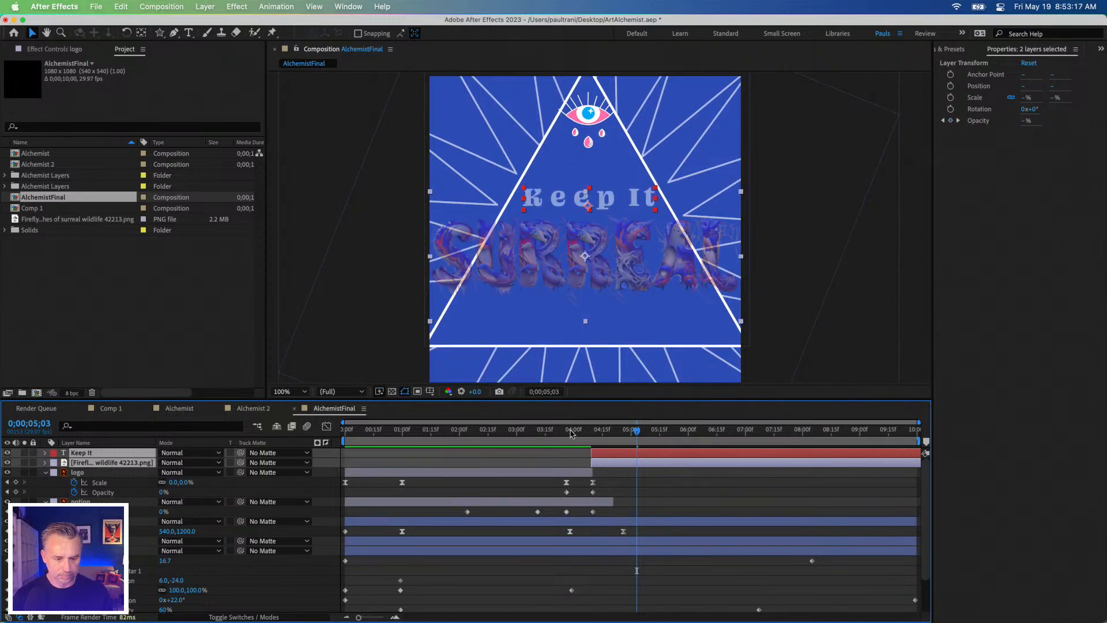
left_click(571, 430)
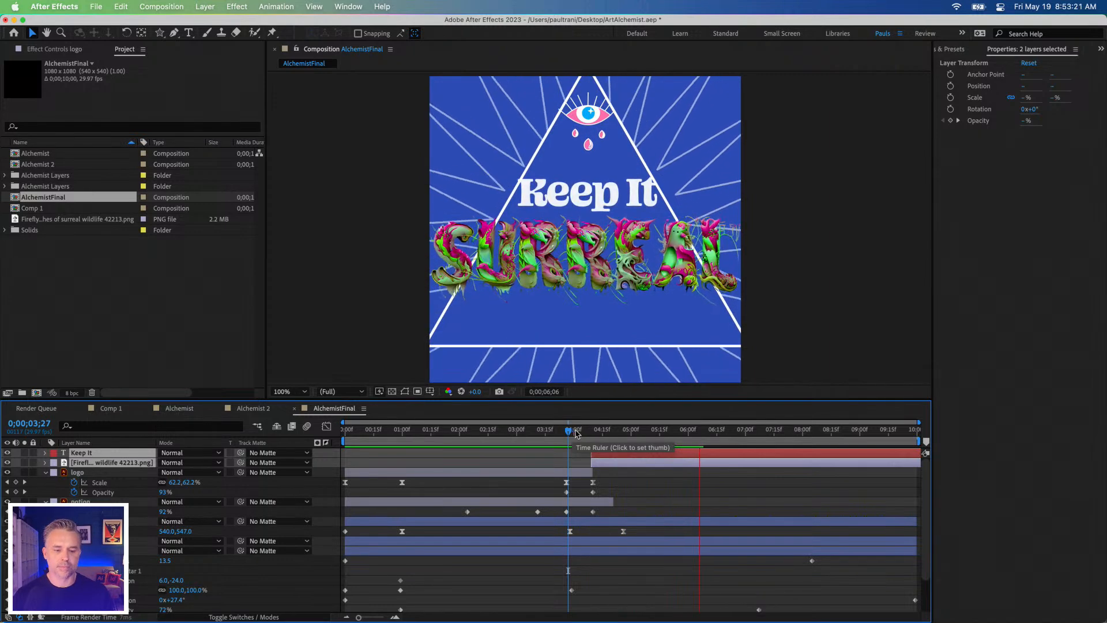
key("space")
Step: Reduce the Keep It text layer's Scale to 60%
left_click(80, 453)
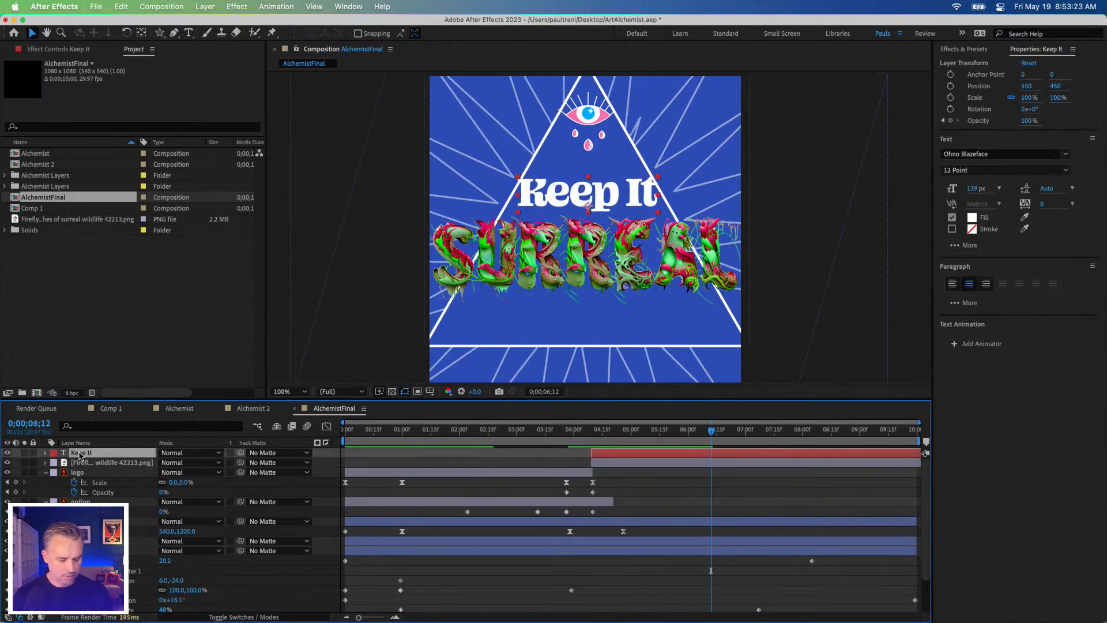
key("s")
left_click_drag(1023, 101, 1000, 97)
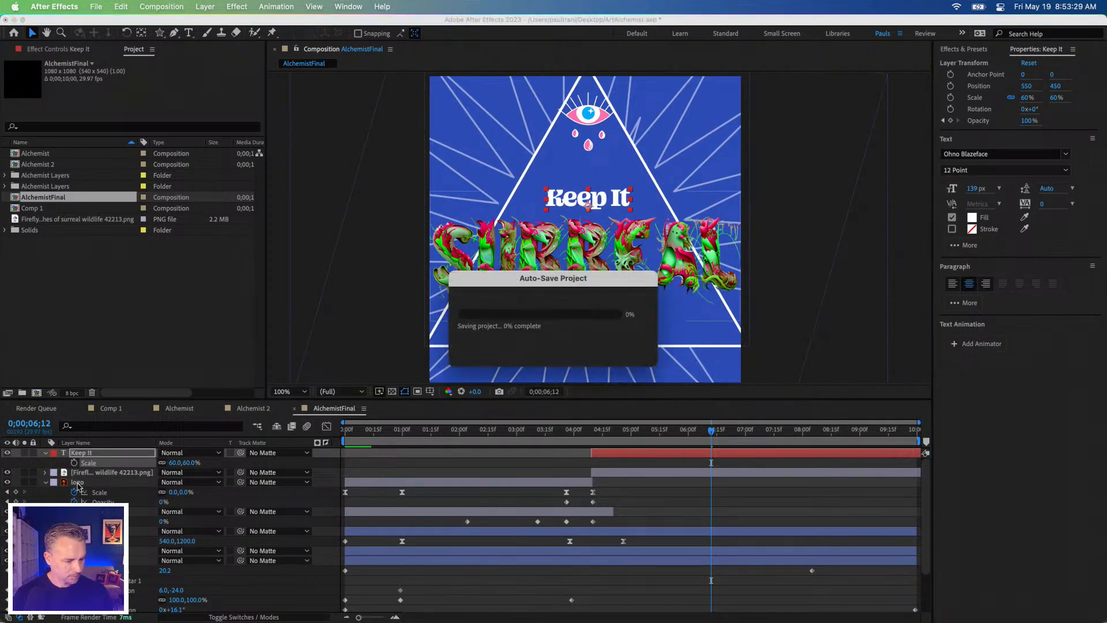
Step: Lower the eye Outlines layer by setting its Y Position to 672 at 0;00;06;12
left_click(81, 511)
left_click(81, 551)
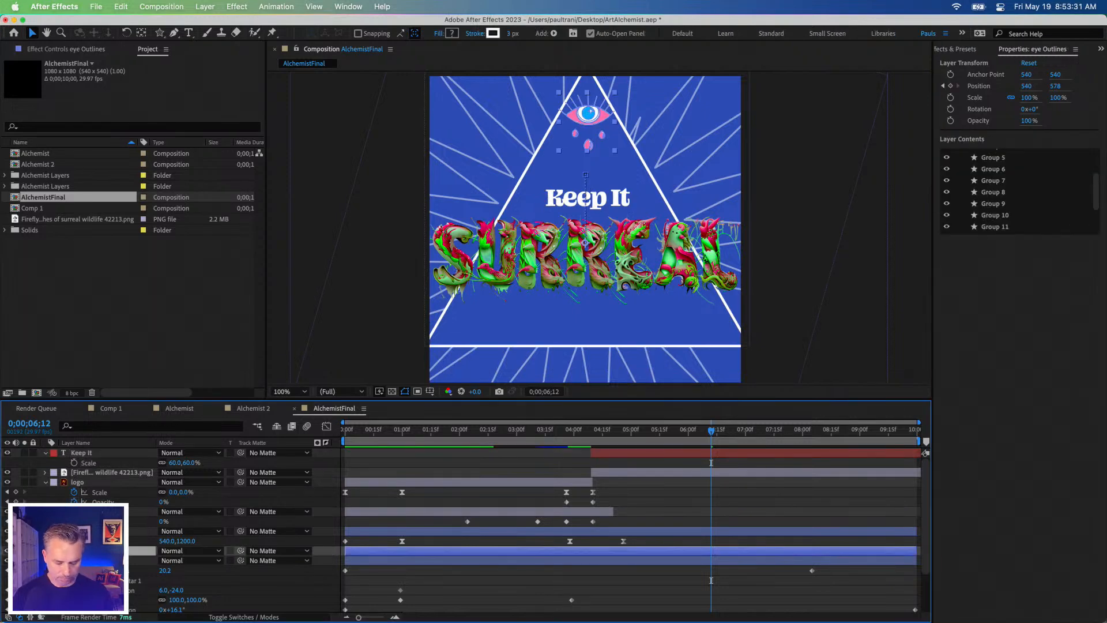
key("u")
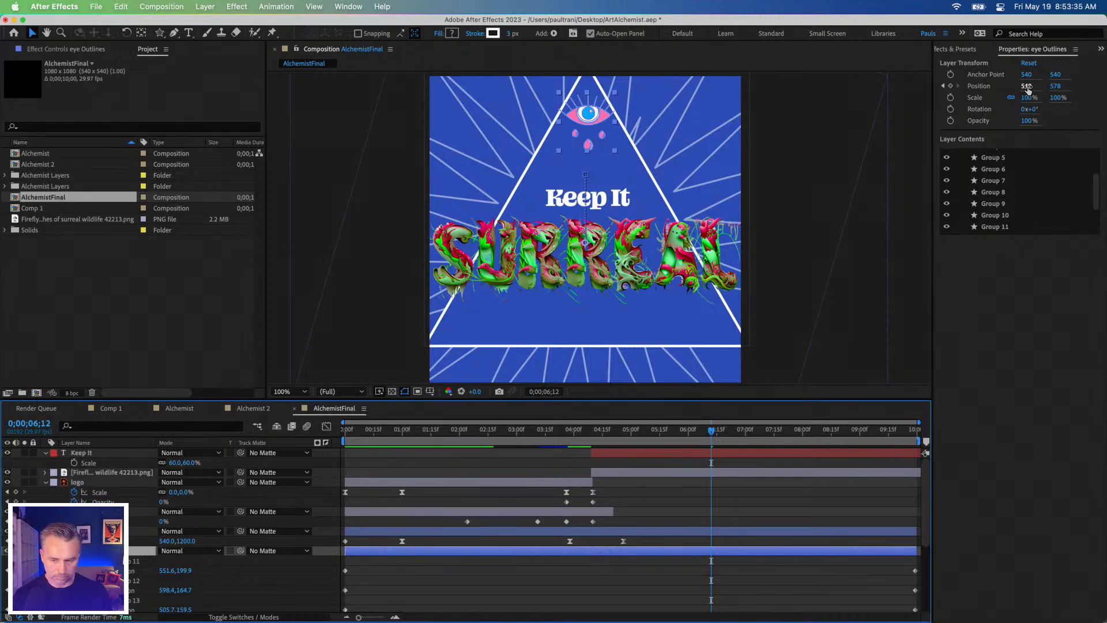
left_click_drag(1055, 86, 1104, 84)
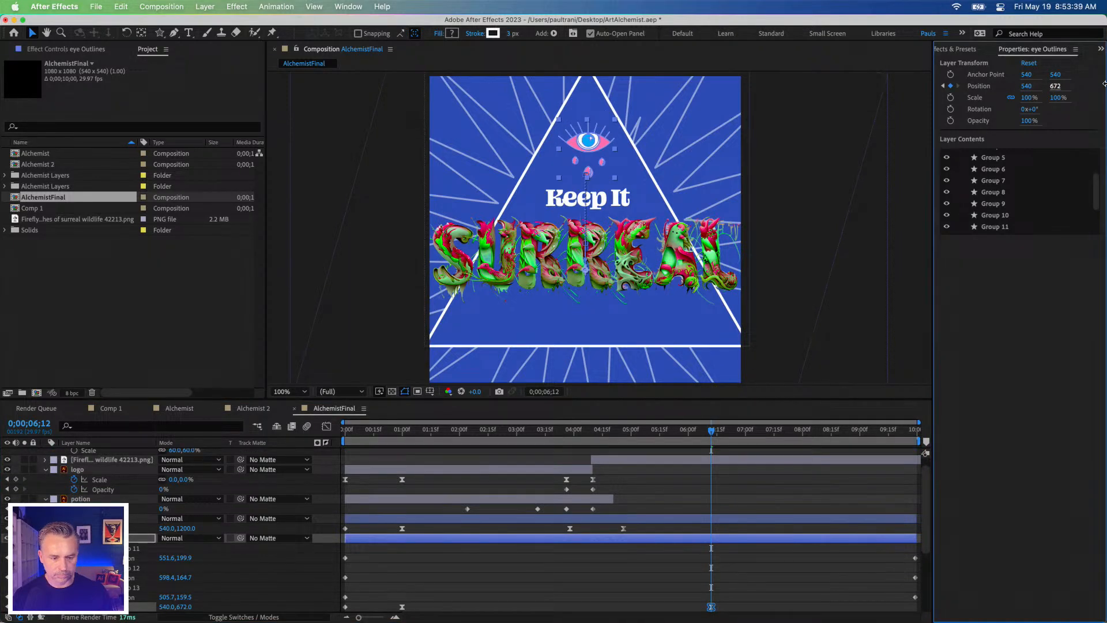
Step: Preview the AlchemistFinal animation from the beginning, replaying the opening section
left_click_drag(599, 428, 303, 437)
key("space")
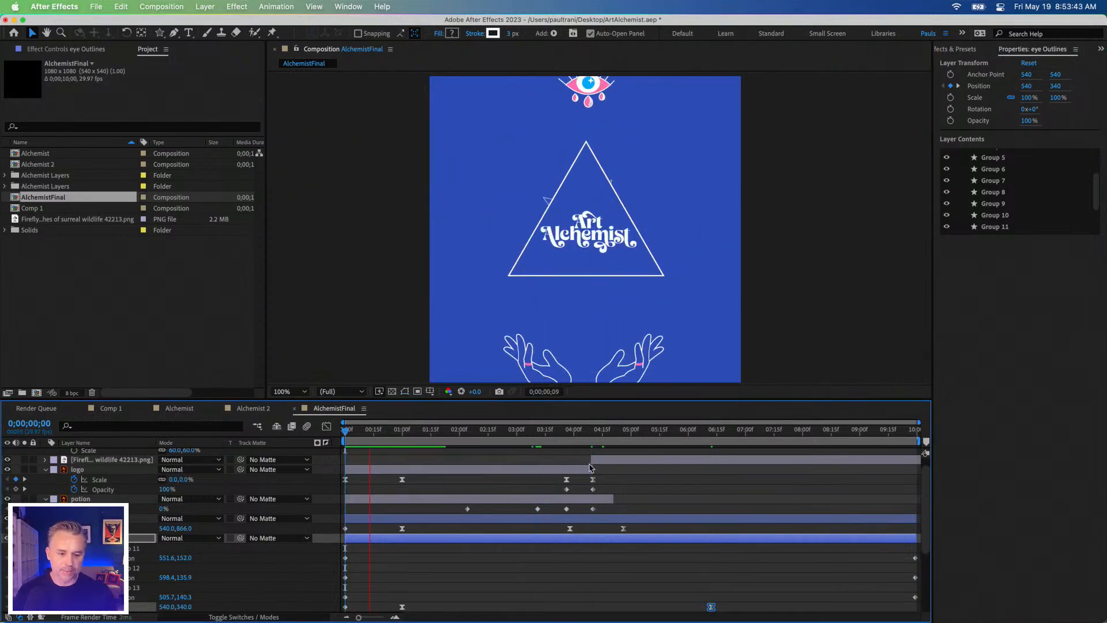
key("space")
key("space")
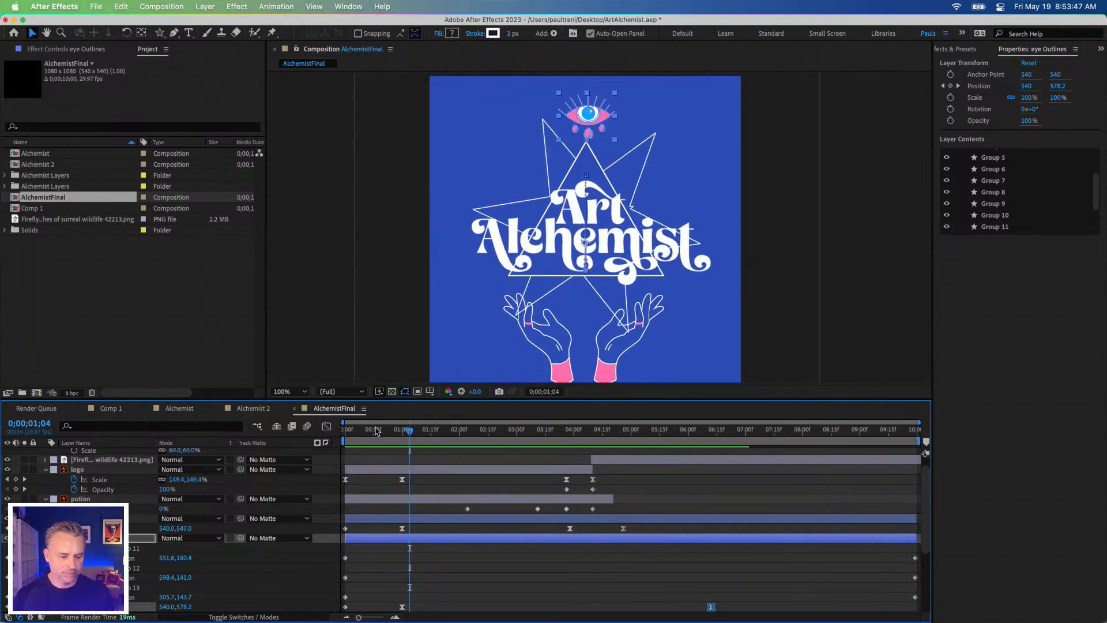
key("space")
key("space")
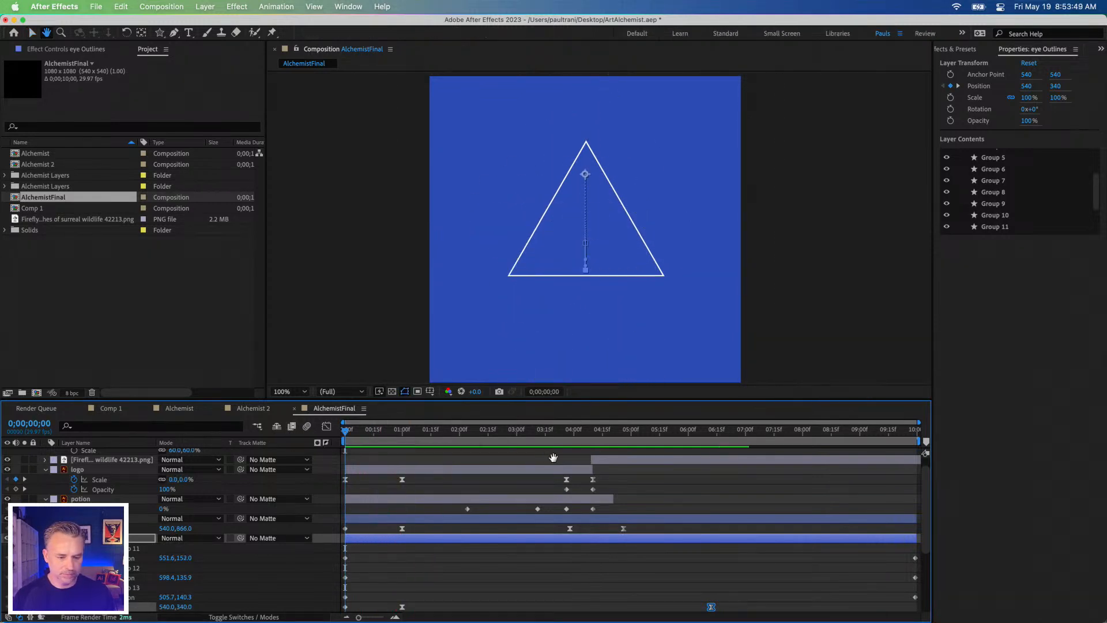
key("space")
left_click_drag(380, 429, 345, 429)
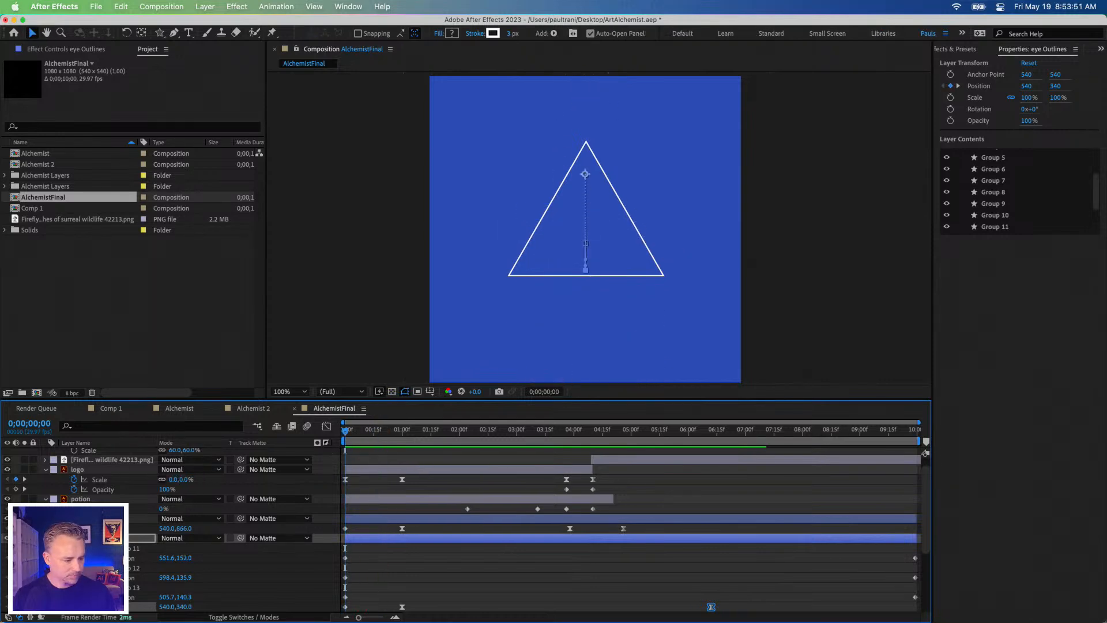
Step: Check which shape Polystar 2 in Shape Layer 1 is by switching its visibility off and on
left_click(92, 538)
left_click(92, 518)
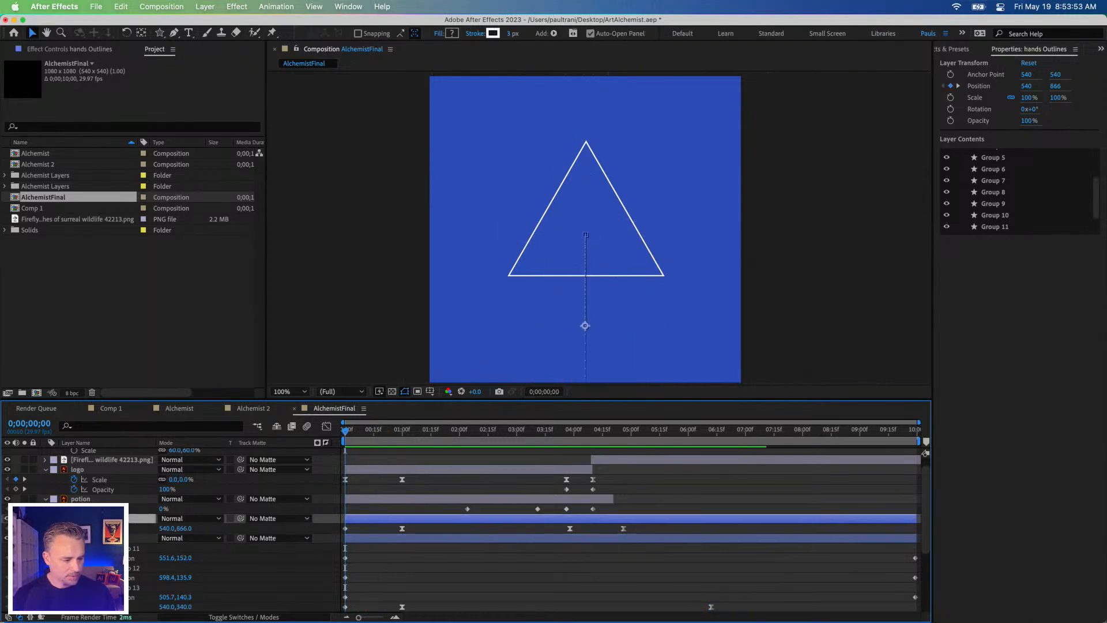
scroll(92, 513, "down", 5)
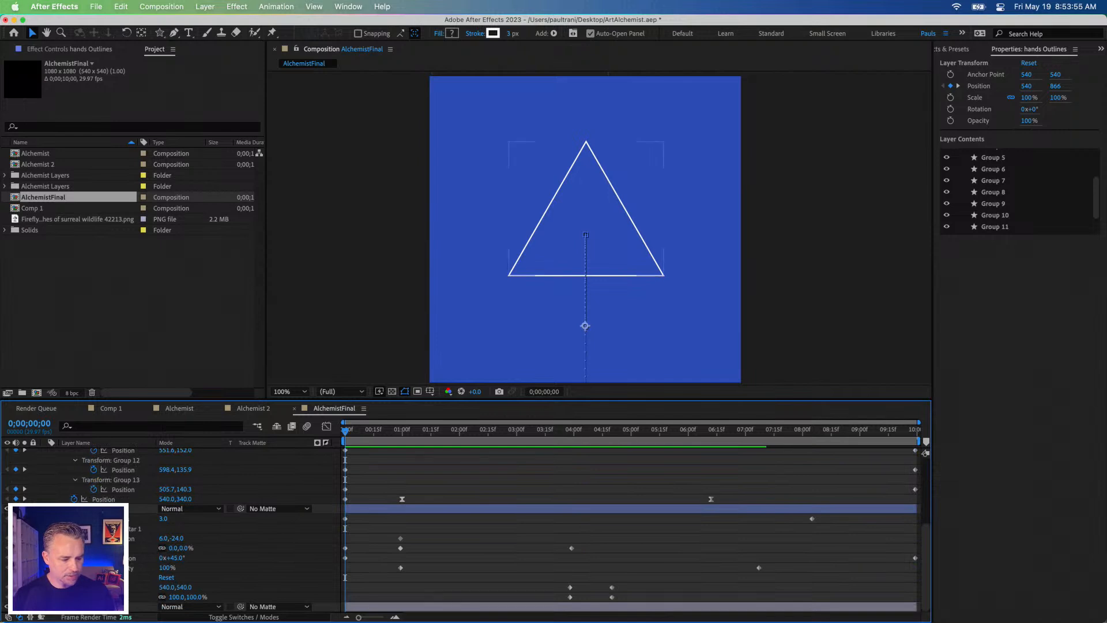
left_click(93, 509)
left_click(1003, 169)
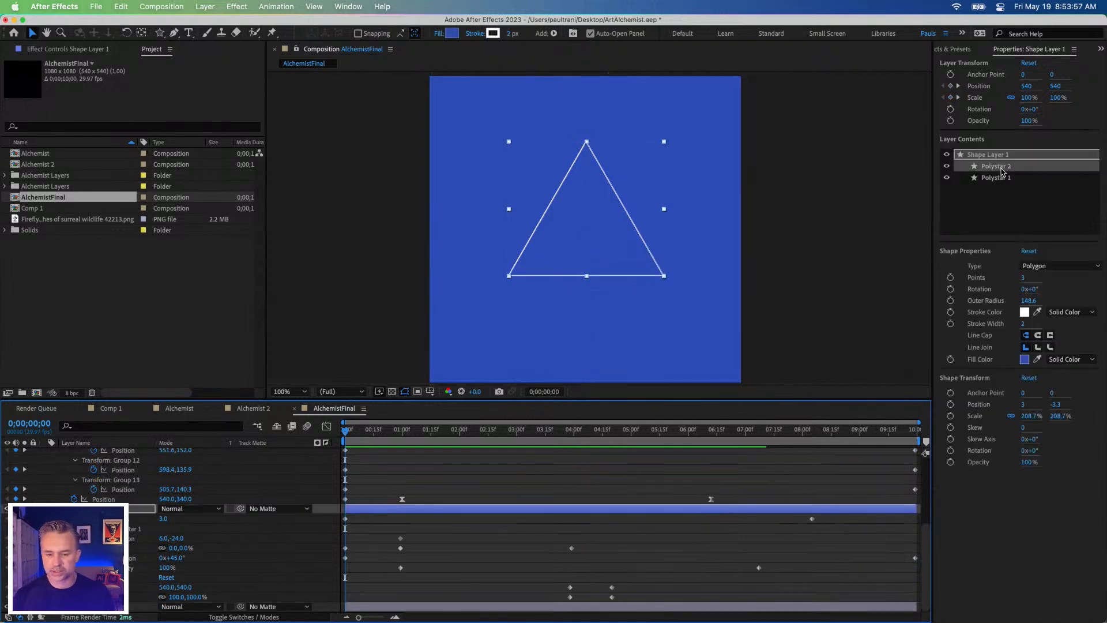
left_click(946, 166)
left_click(946, 167)
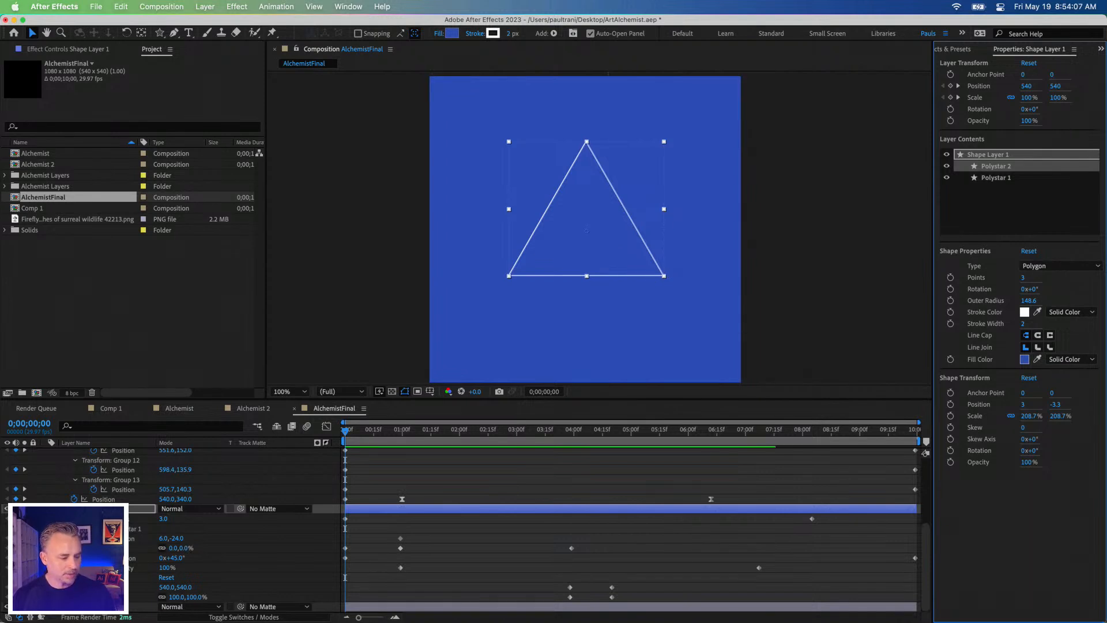
left_click(87, 509)
right_click(99, 509)
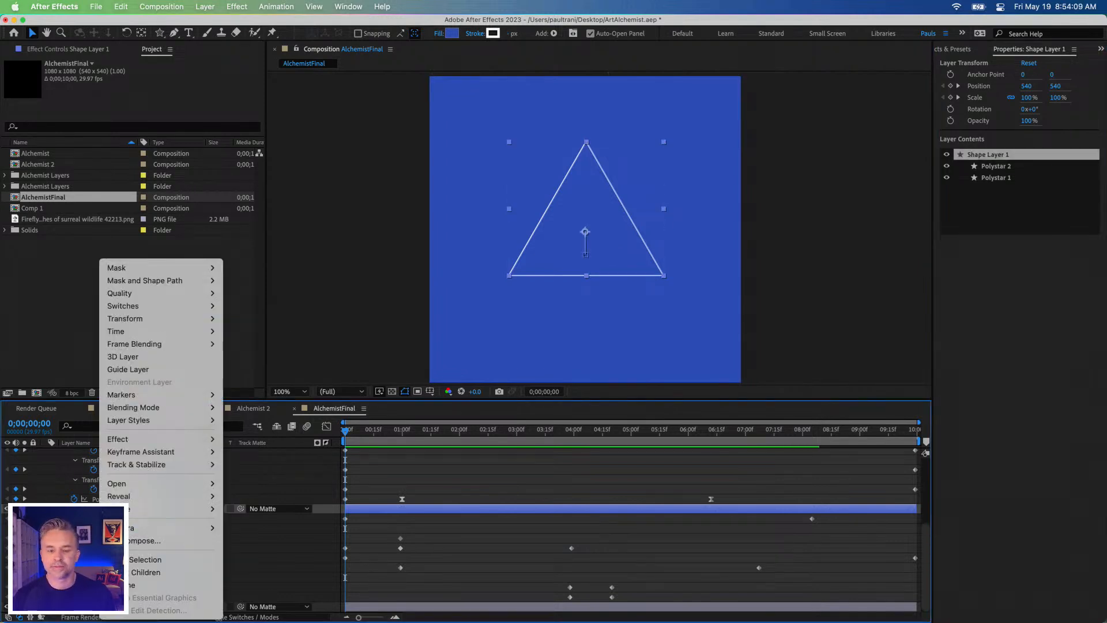
key("Escape")
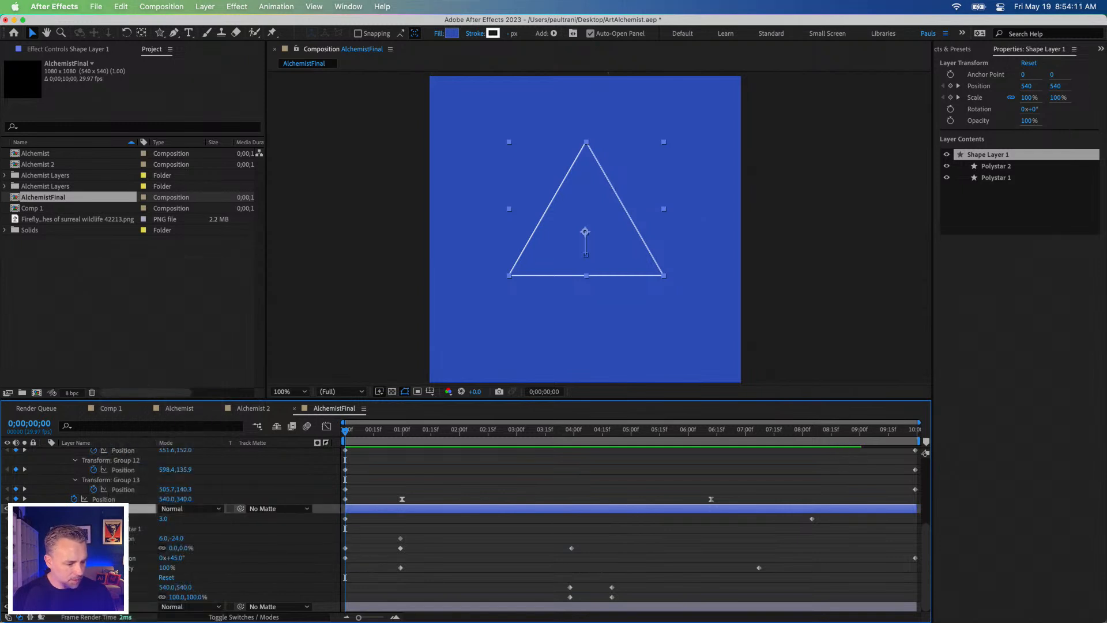
Step: Collapse the eye Outlines properties and expand the Contents of Shape Layer 1
scroll(147, 535, "up", 4)
scroll(147, 535, "down", 4)
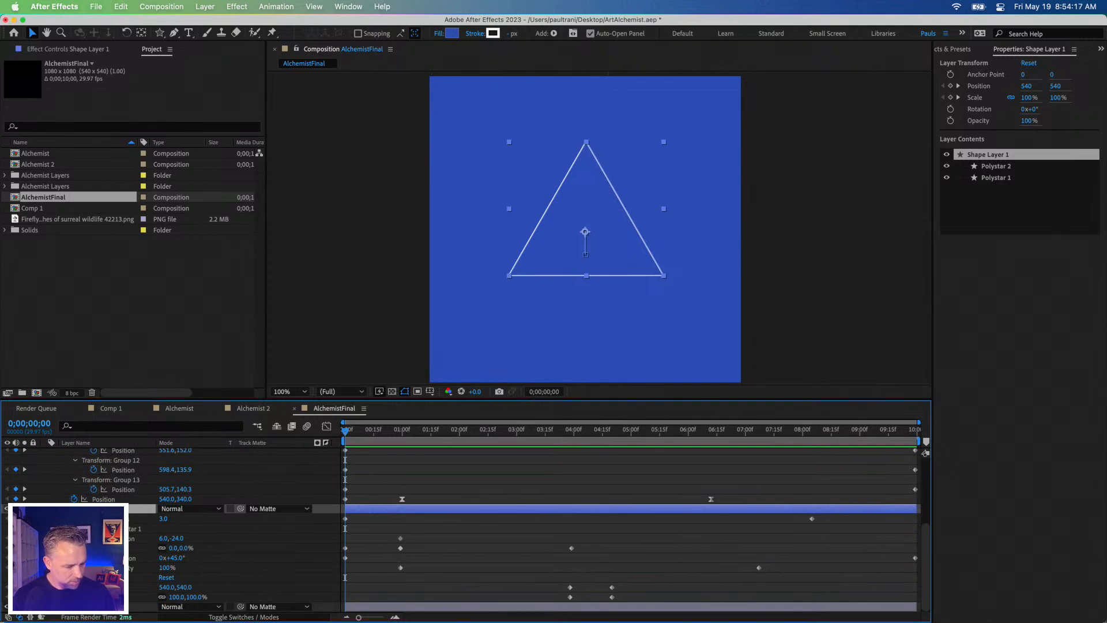
scroll(173, 530, "up", 5)
left_click(46, 518)
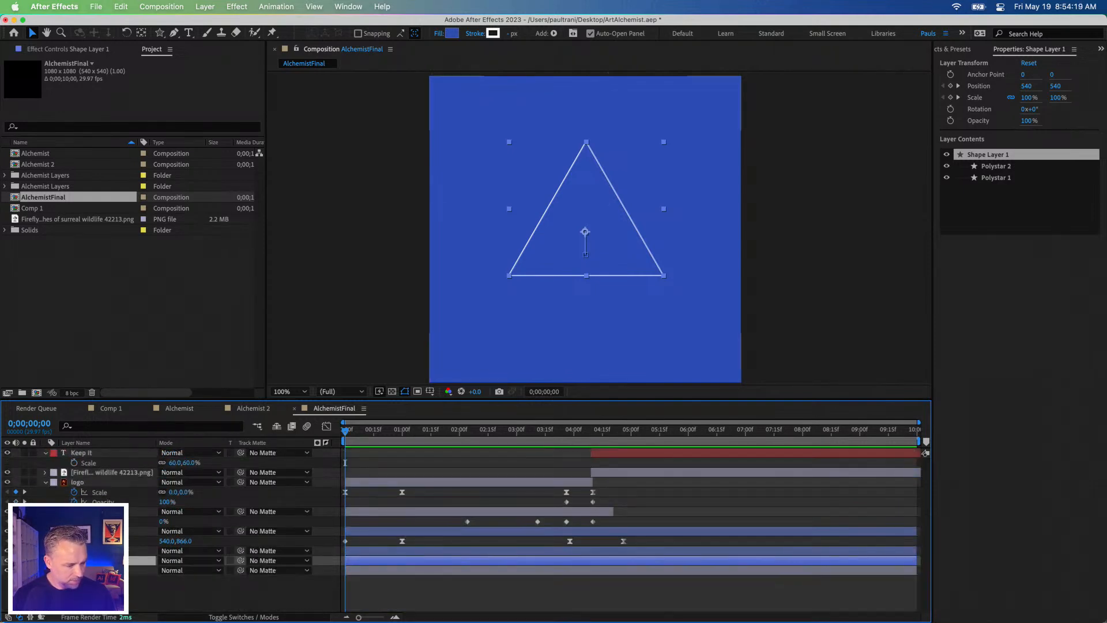
left_click(45, 558)
scroll(173, 530, "down", 7)
scroll(172, 530, "up", 6)
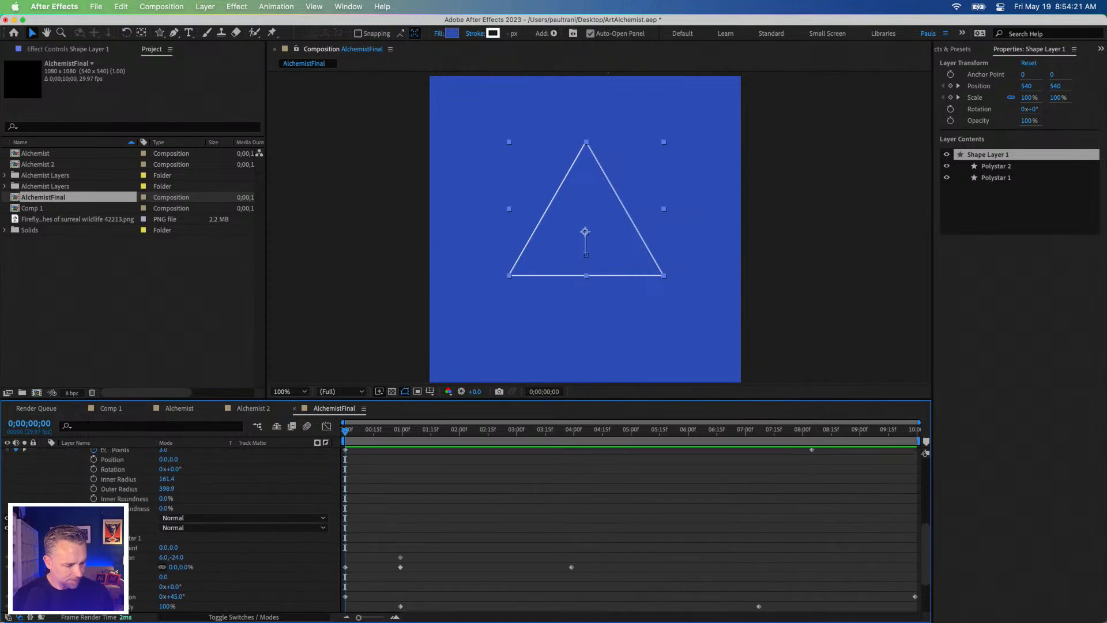
scroll(173, 531, "up", 2)
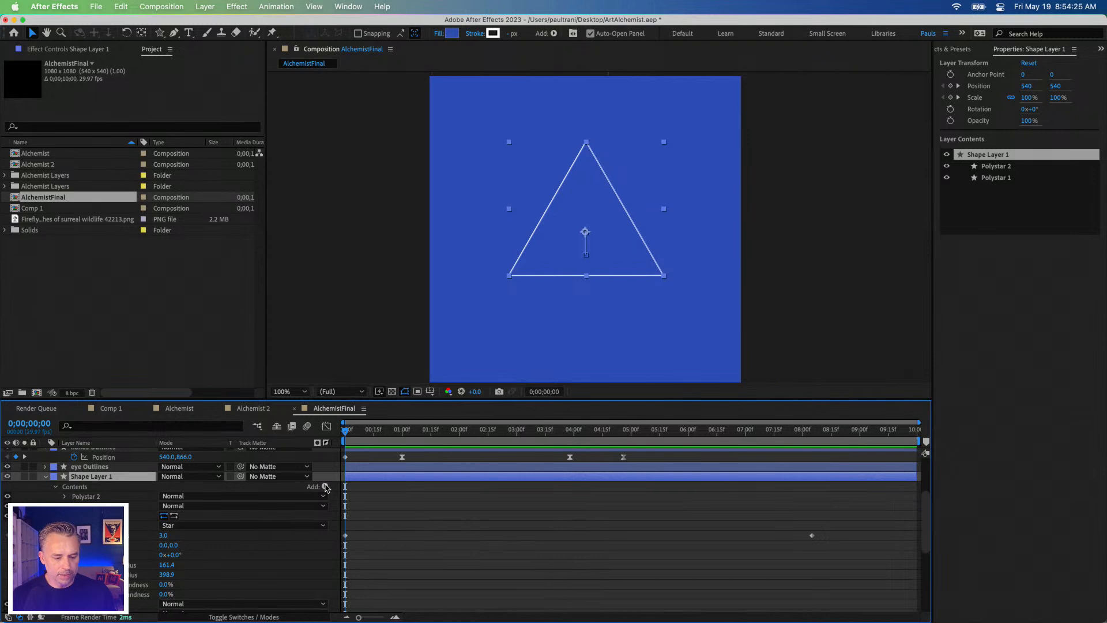
Step: Add Trim Paths to Shape Layer 1 and bring its properties into view
left_click(325, 487)
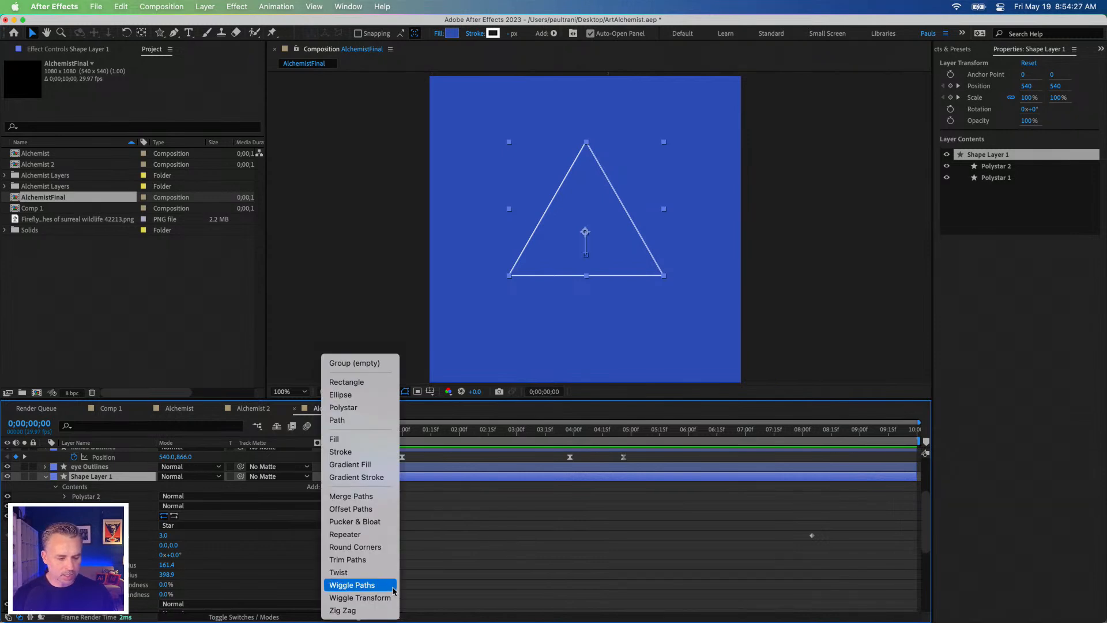
left_click(354, 561)
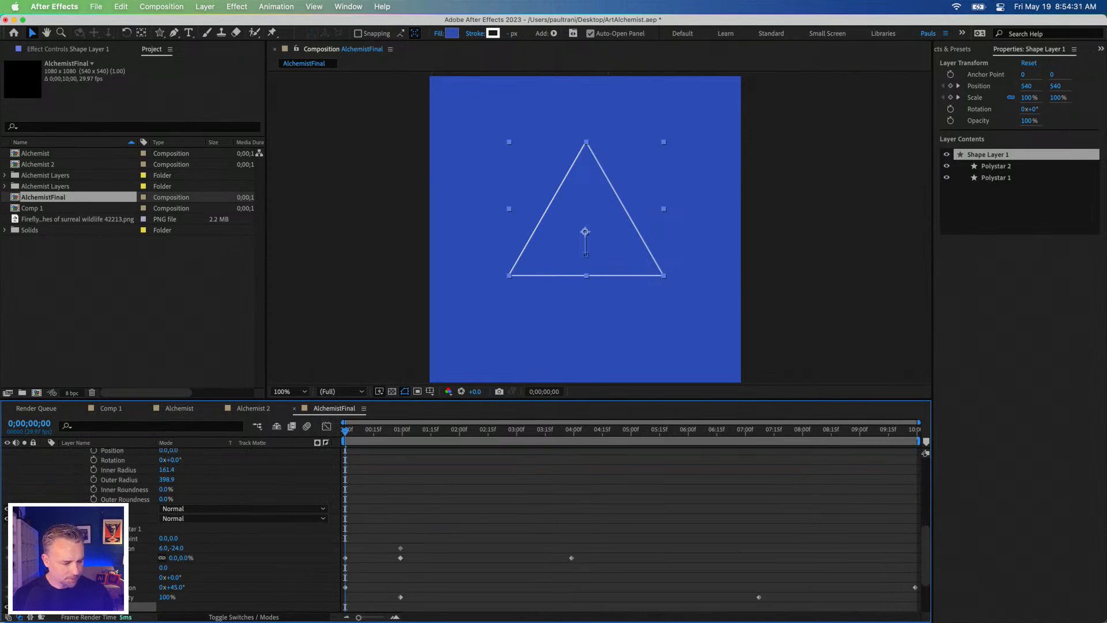
scroll(510, 530, "up", 1)
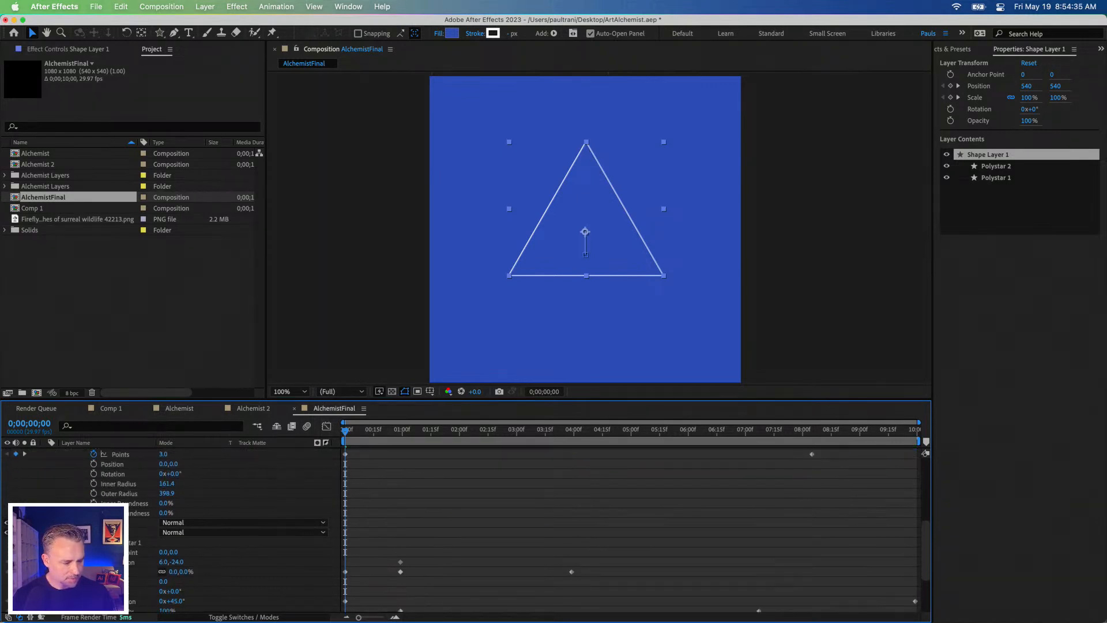
scroll(510, 530, "down", 6)
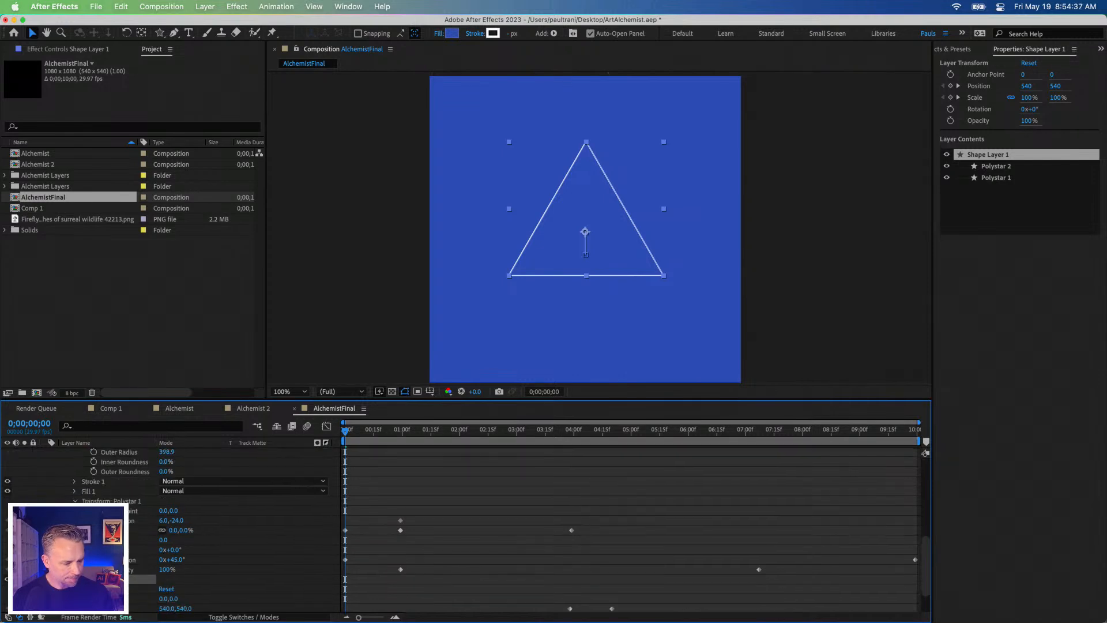
scroll(511, 531, "down", 3)
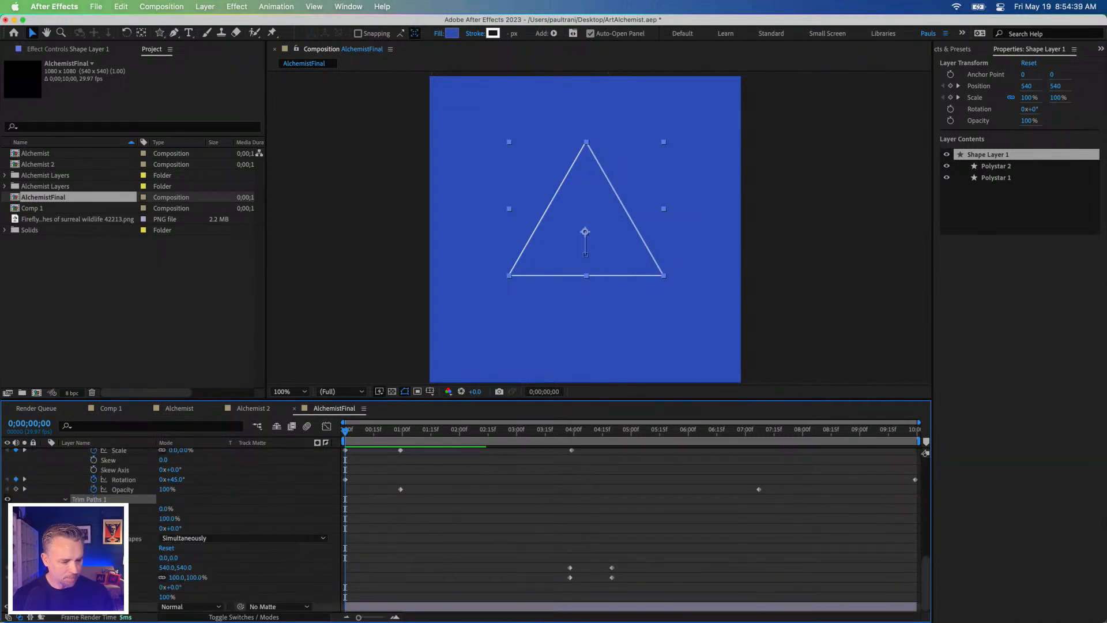
Step: Keyframe the triangle's Trim Paths at 1 second with Start 0% and End 100%, and set End to 0% at the first frame
left_click(84, 518)
left_click_drag(360, 529, 400, 511)
left_click(590, 214)
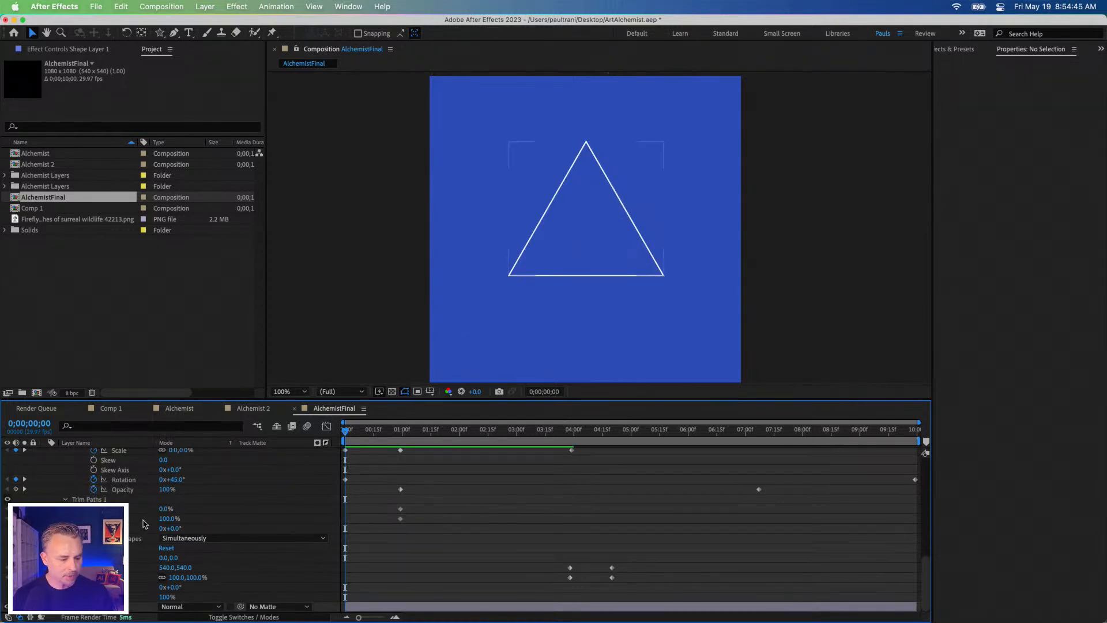
left_click_drag(165, 519, 137, 520)
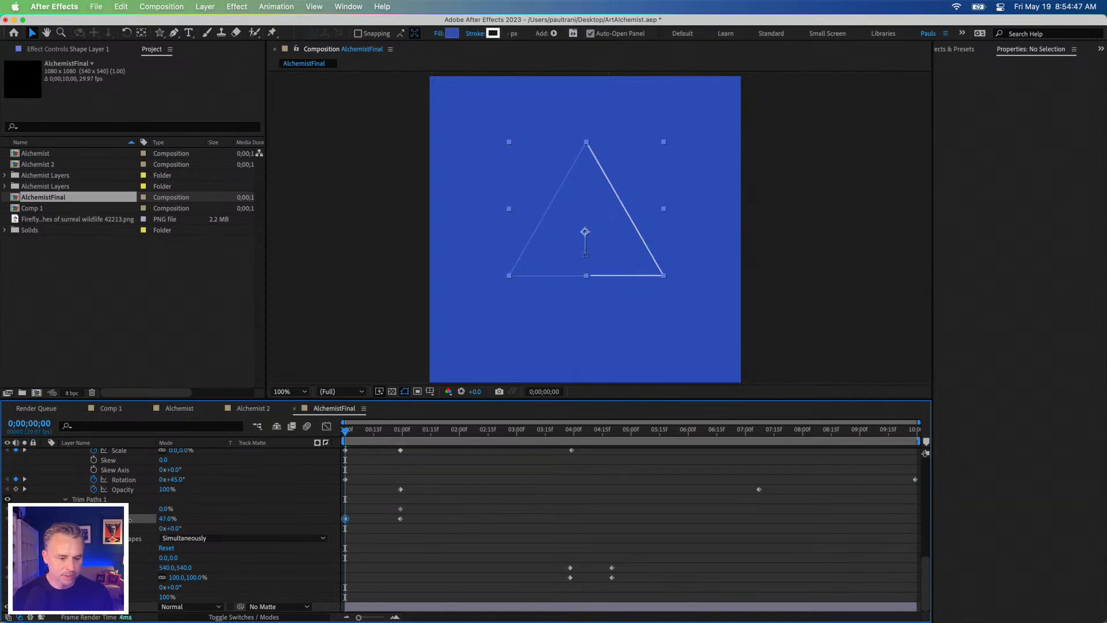
left_click(359, 483)
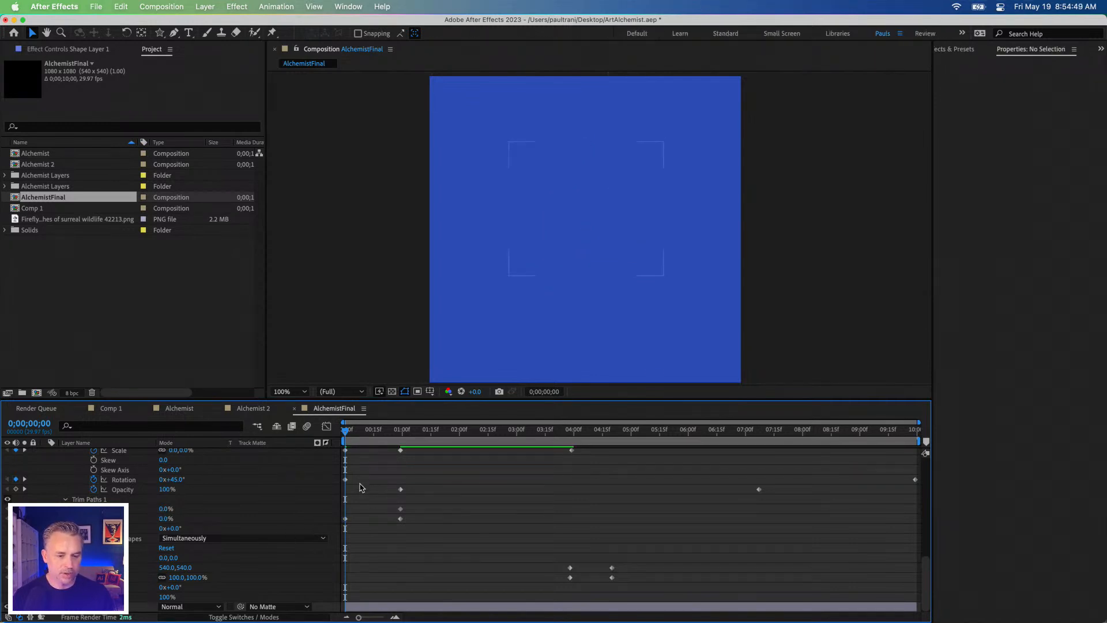
Step: Preview the AlchemistFinal animation from the beginning and save the project
key("space")
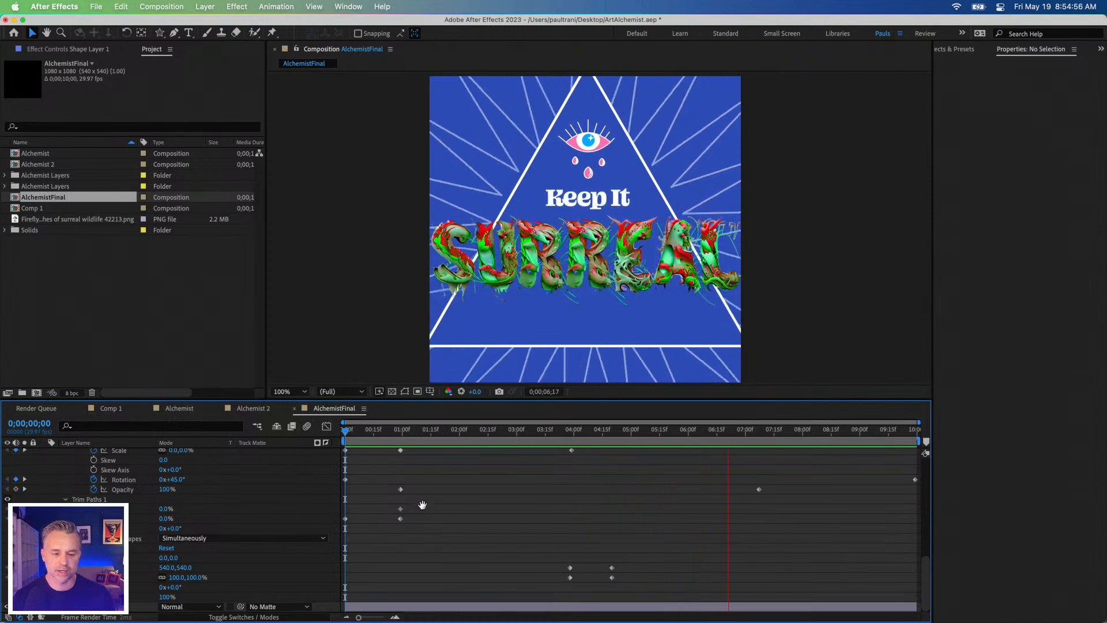
key("space")
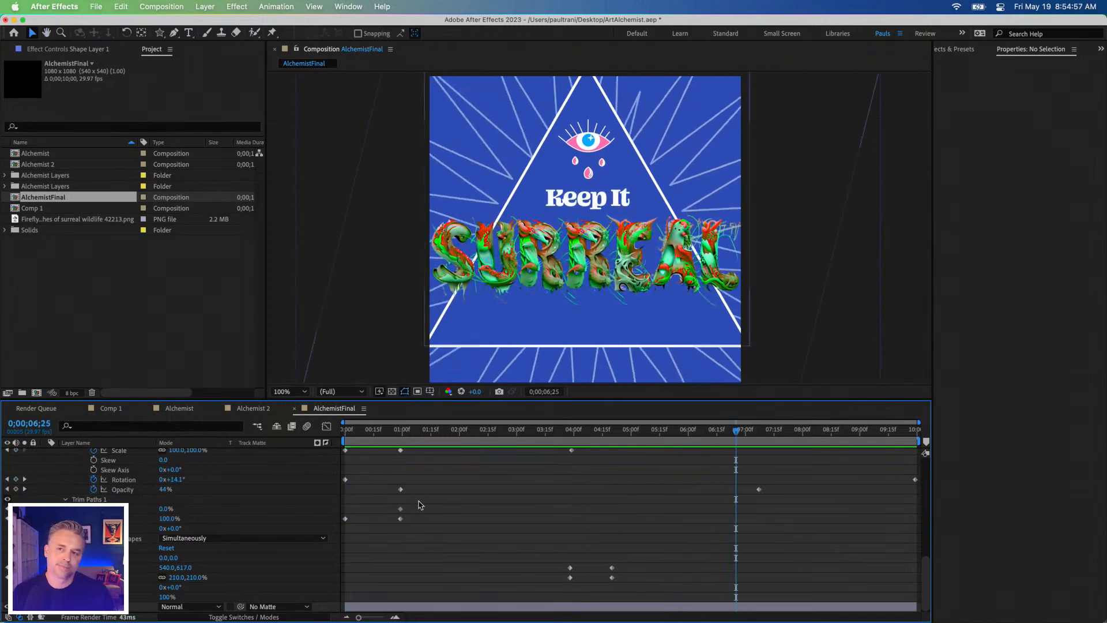
key("super+s")
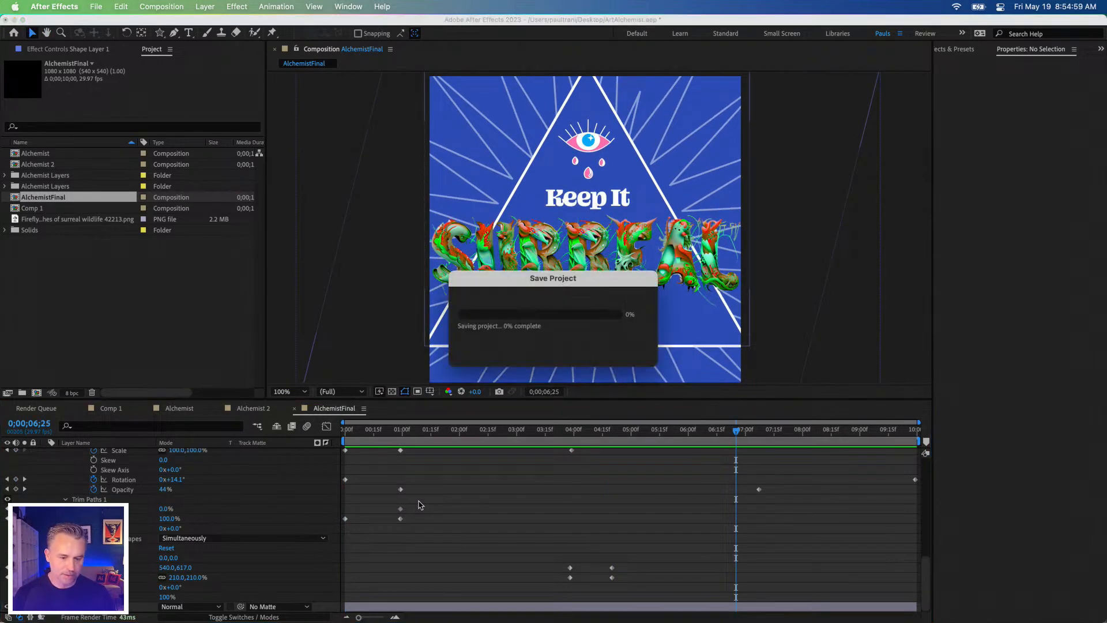
left_click(96, 6)
left_click(96, 7)
Step: Enlarge the Composition viewer, fit the composition to it, and play the animation in the maximized view
left_click_drag(425, 399, 216, 460)
key("space")
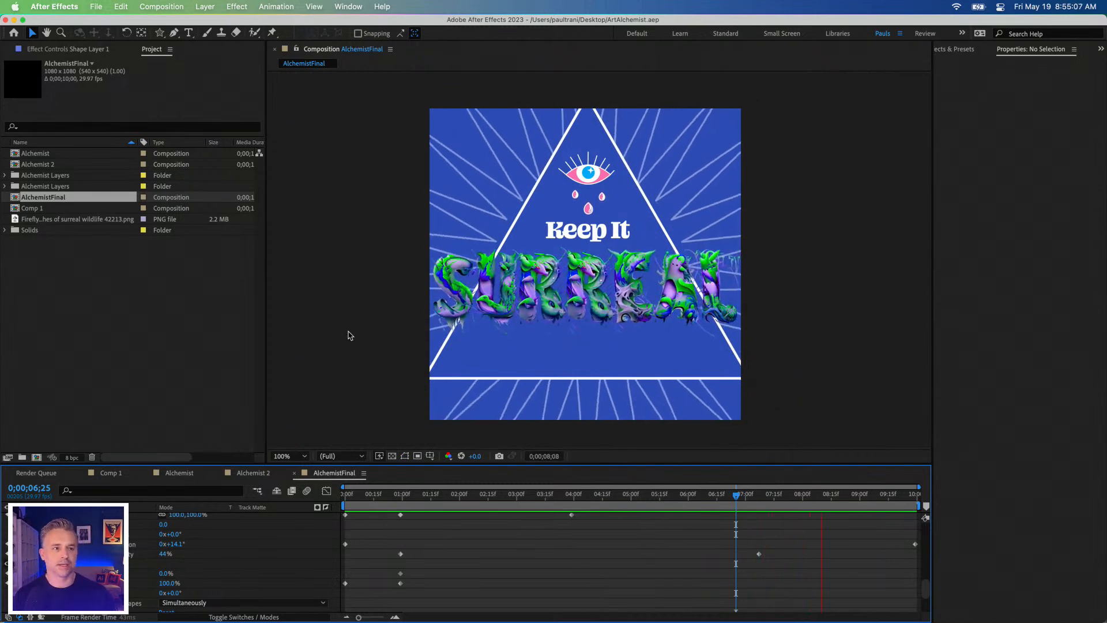
left_click(362, 335)
key("grave")
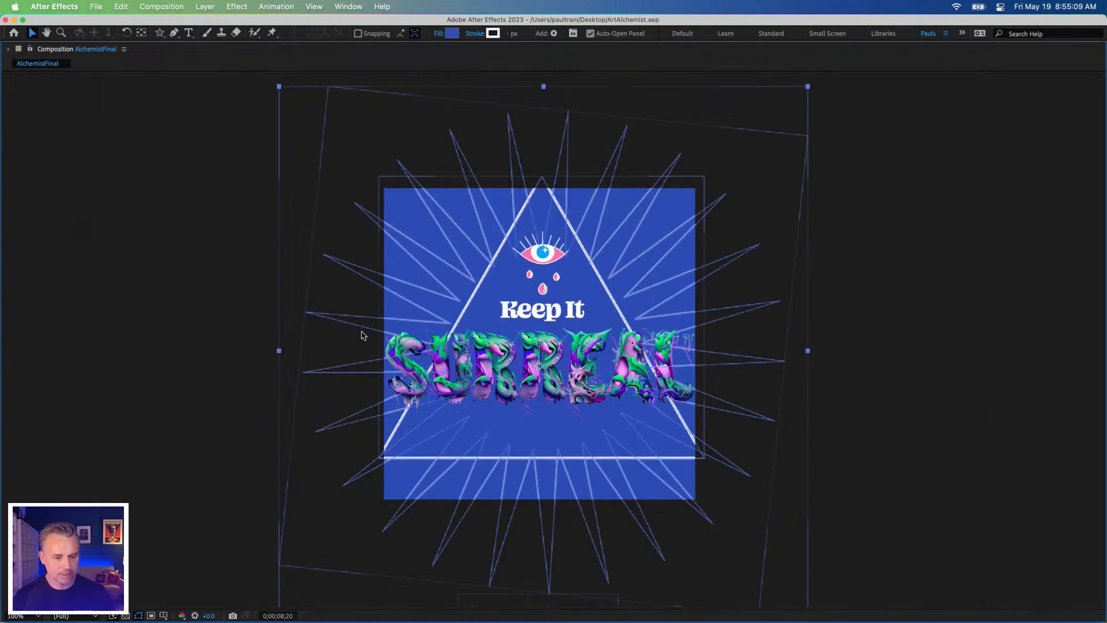
key("grave")
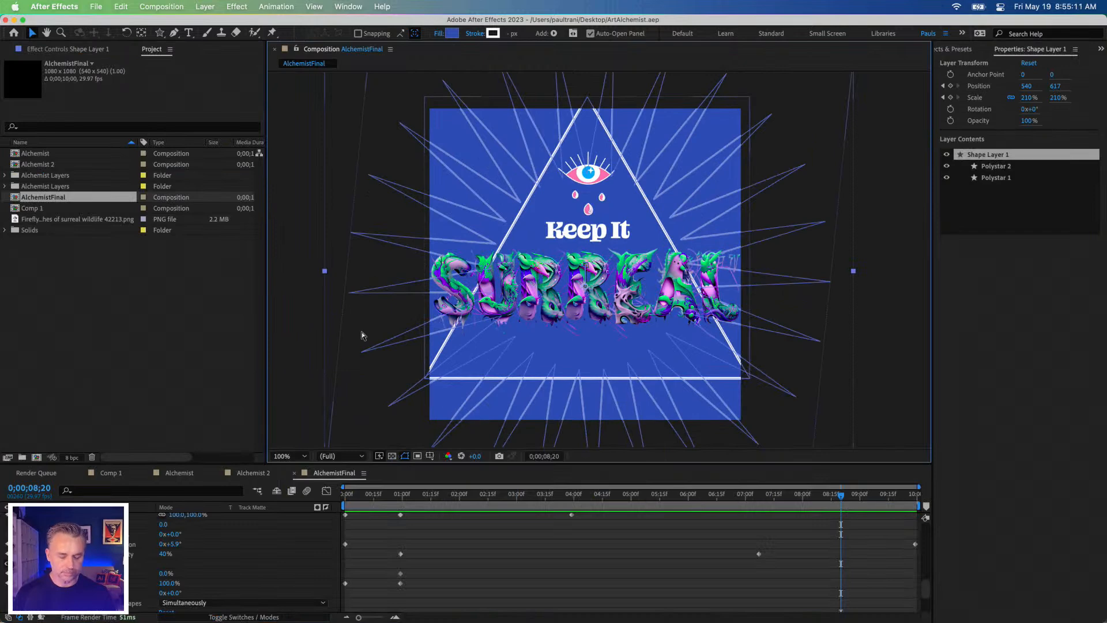
left_click(290, 455)
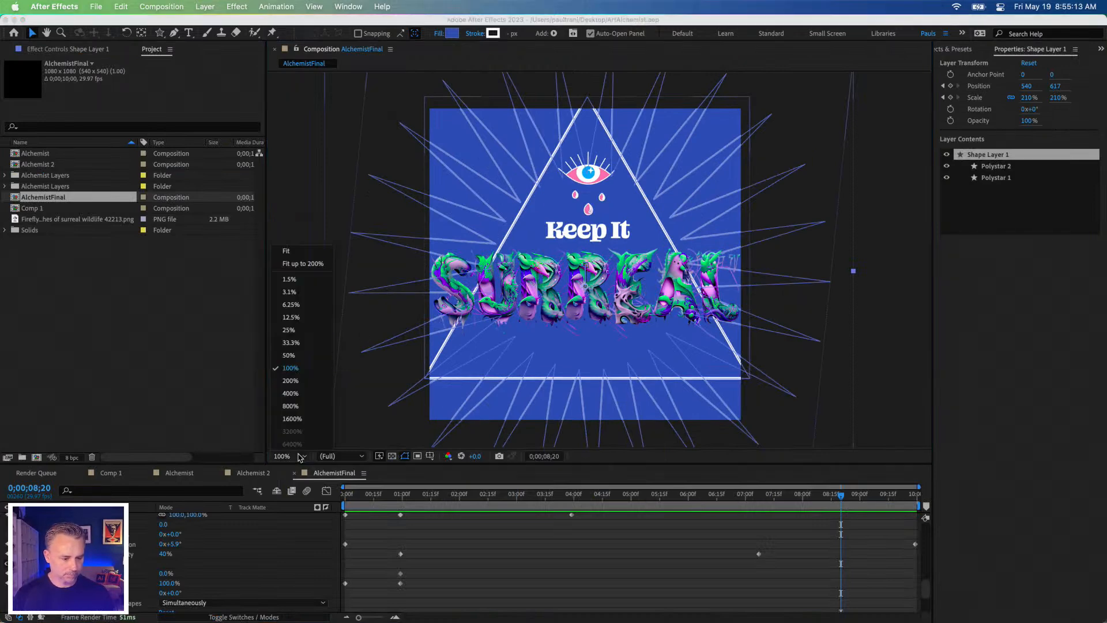
left_click(289, 259)
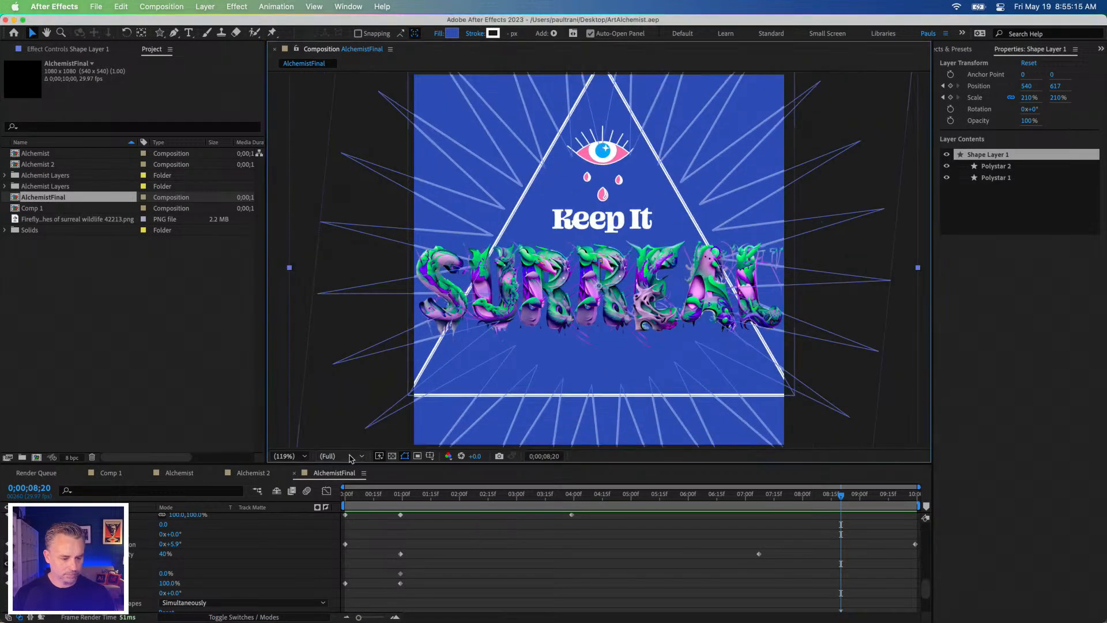
key("grave")
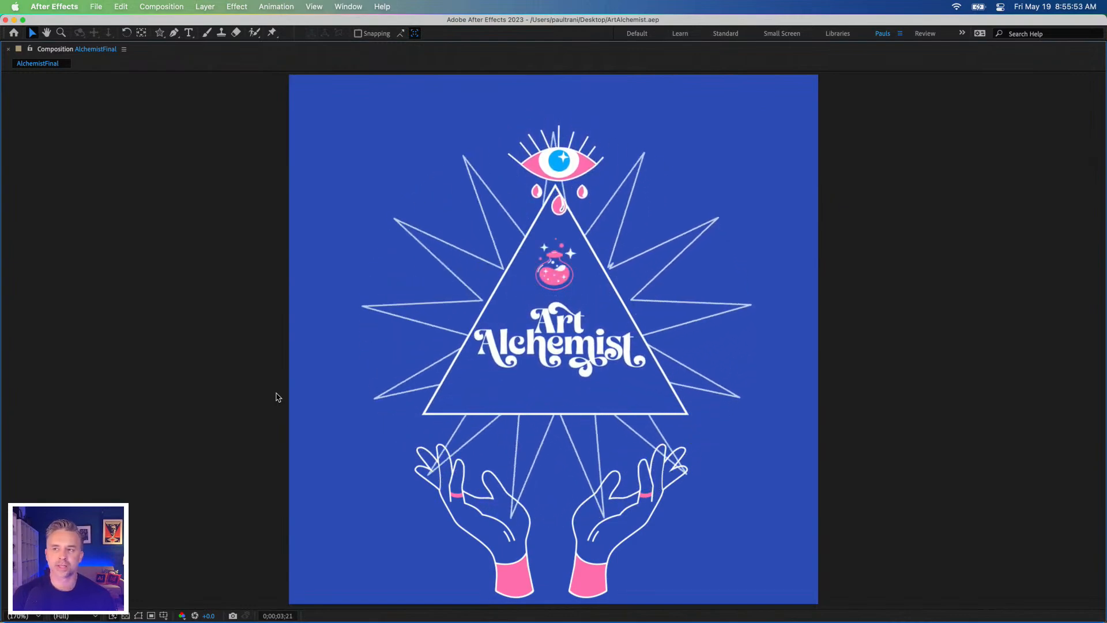
Step: Switch to Adobe Firefly in Chrome, leave Text effects, and open Text to image
mouse_move(415, 614)
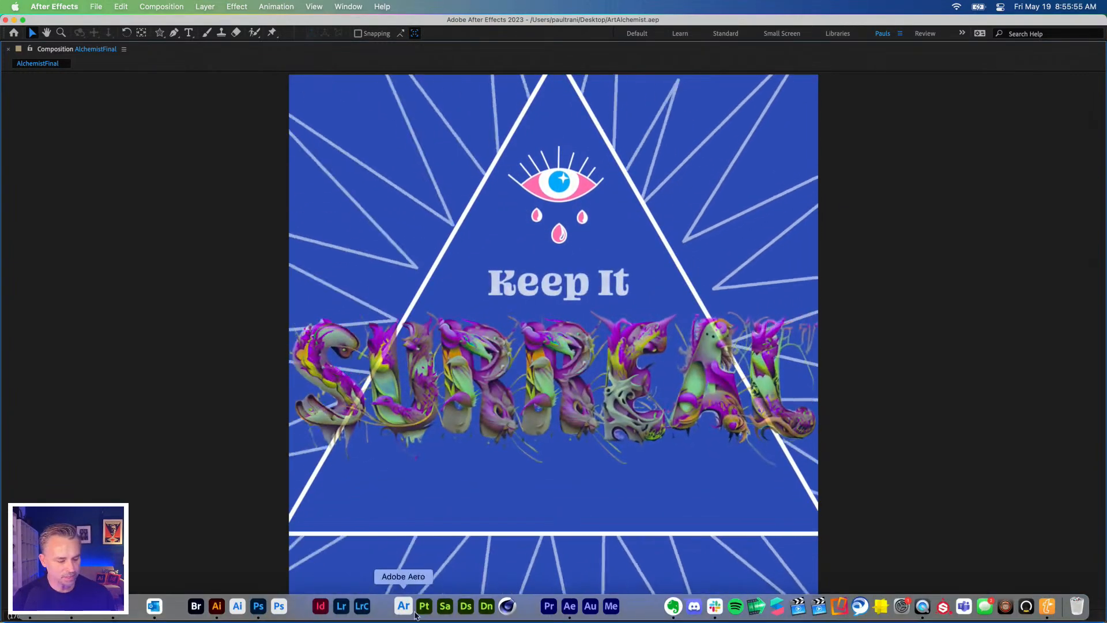
left_click(114, 608)
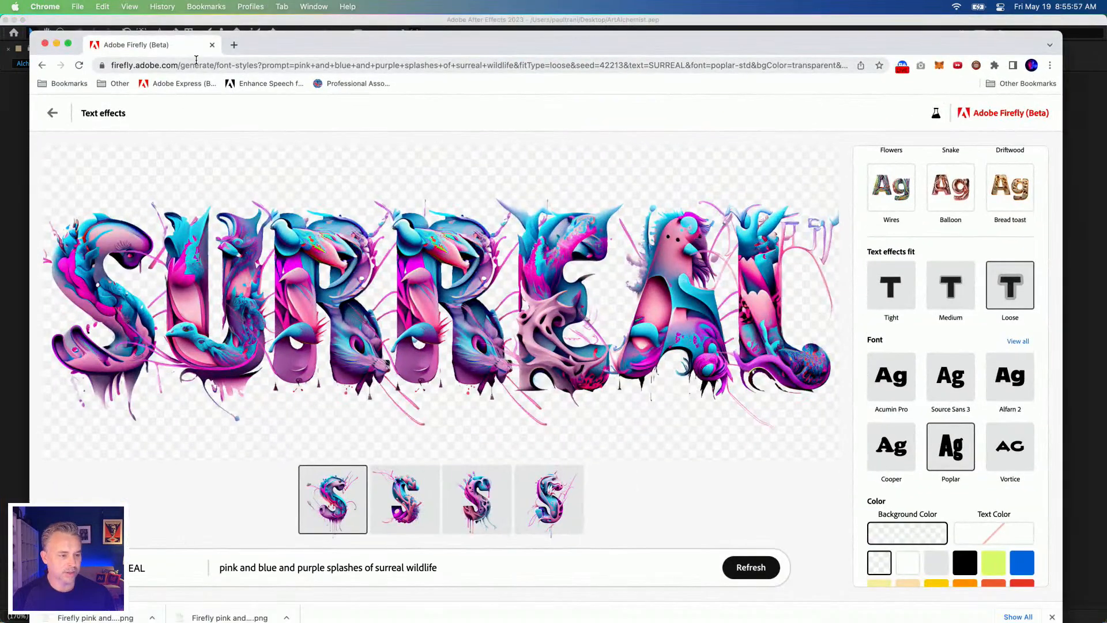
left_click(43, 65)
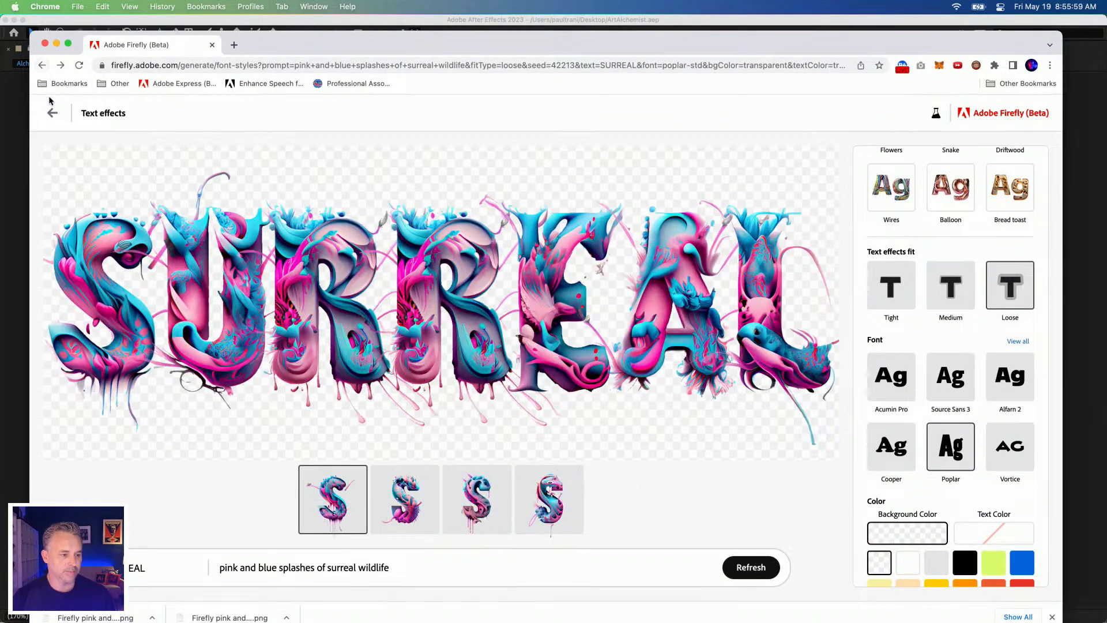
left_click(52, 112)
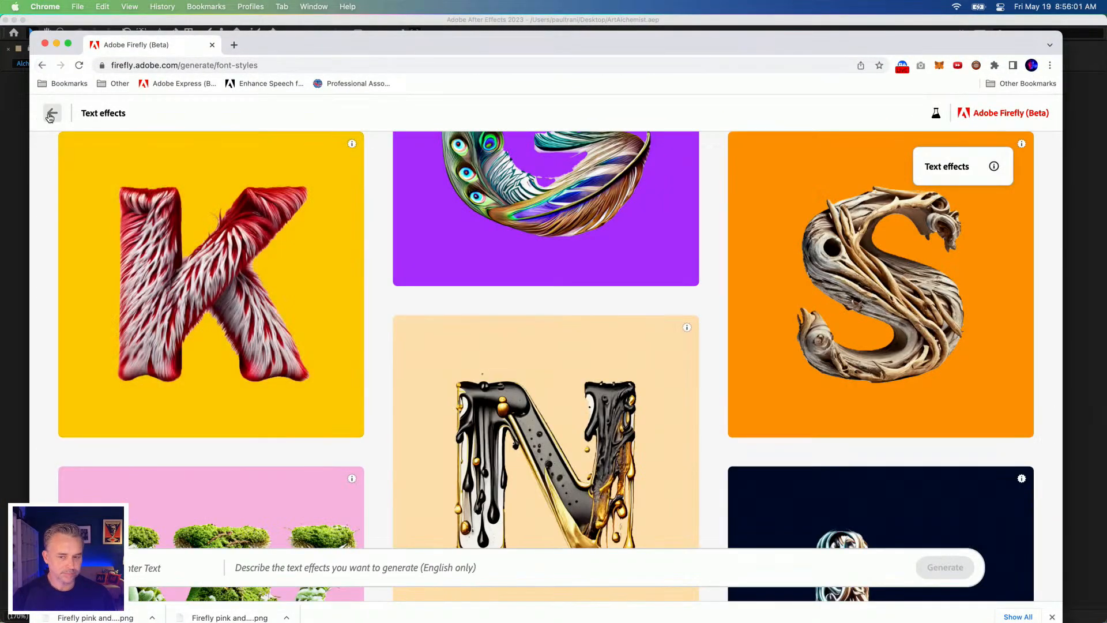
left_click(52, 113)
left_click(246, 537)
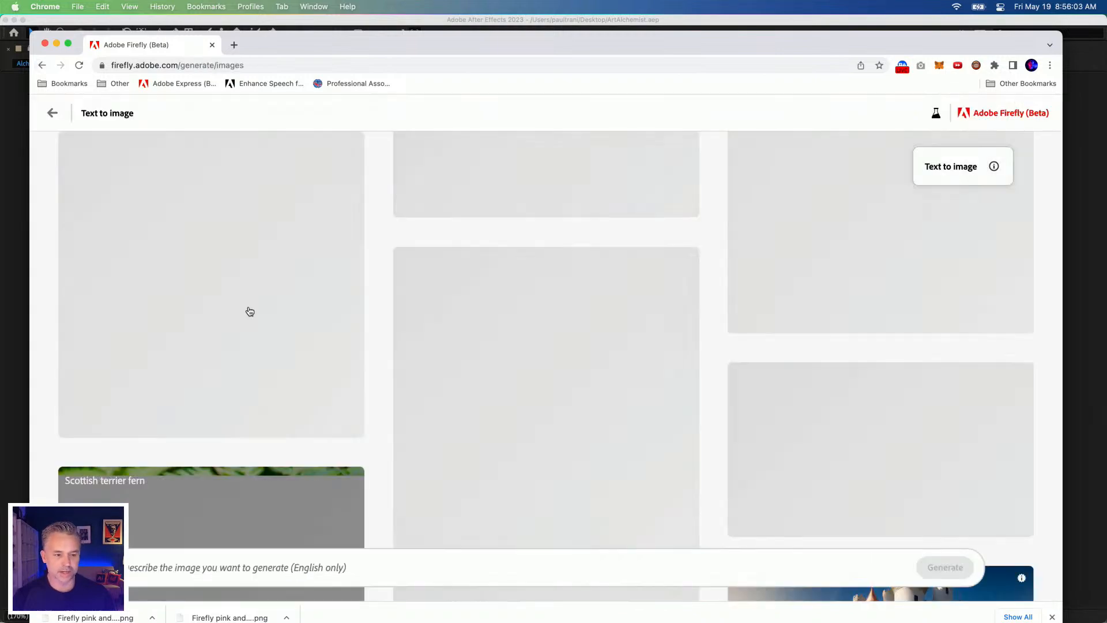
Step: Generate images from the copied prompt "surreal psychedelic colorful mystical twisted animal, Dreamlike, surreal being, mystical creatures, twisted reality, surreal still life"
left_click(279, 569)
type("J")
key("BackSpace")
key("BackSpace")
key("BackSpace")
key("BackSpace")
type("surreal psychedelic colorful mystical twisted animal, Dreamlike, surreal being, mystical creatures, twisted reality, surreal still life")
key("Return")
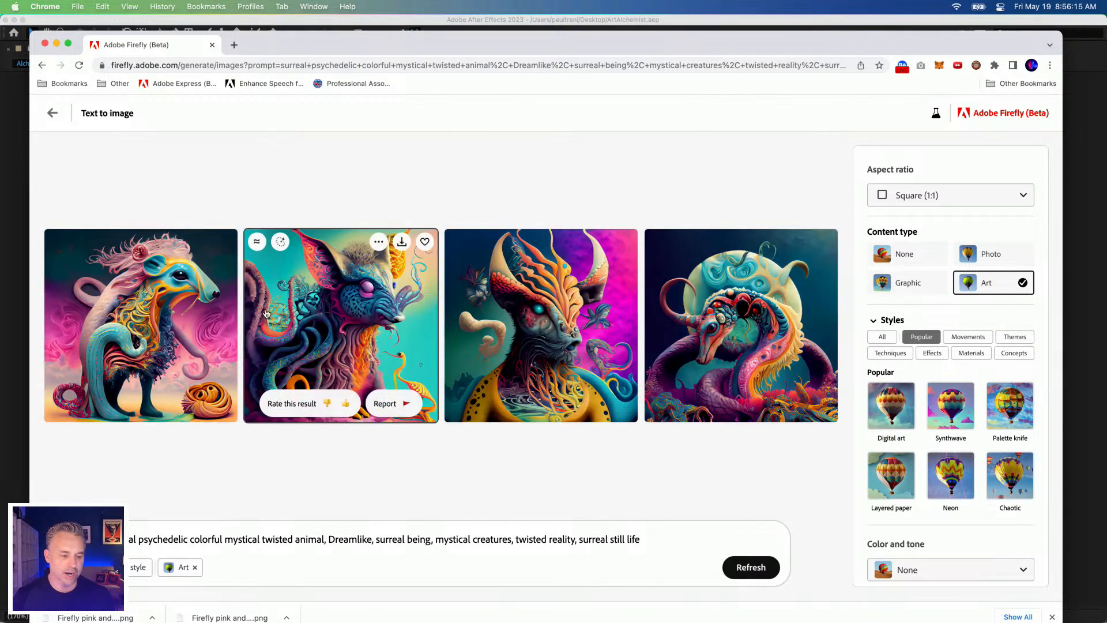
Step: View the second generated creature image enlarged and browse through to the fourth
left_click(279, 321)
key("Right")
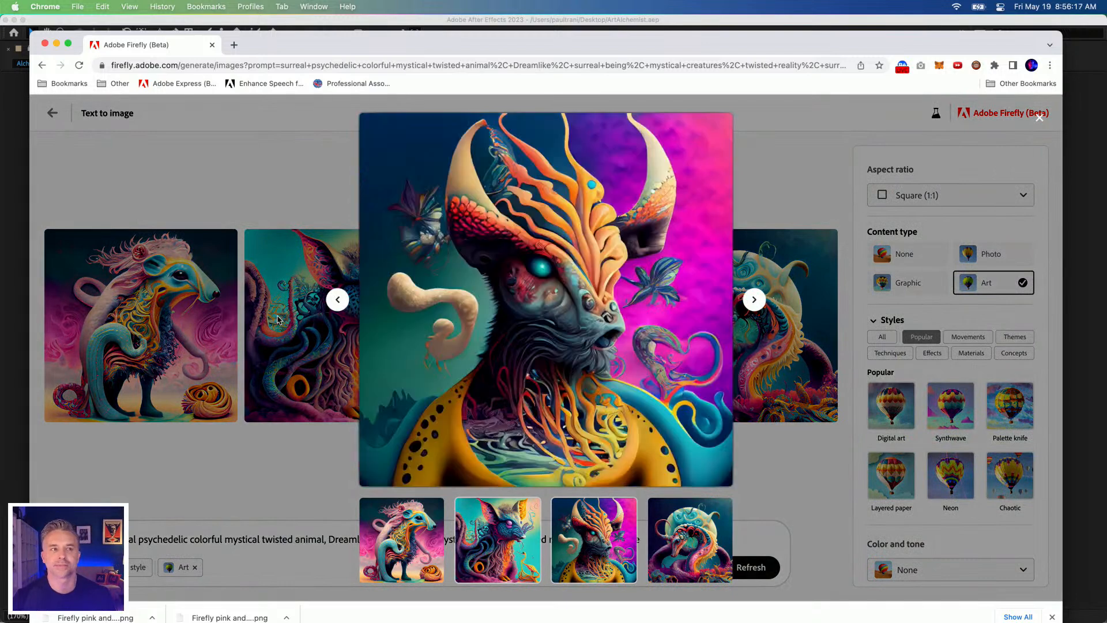
key("Right")
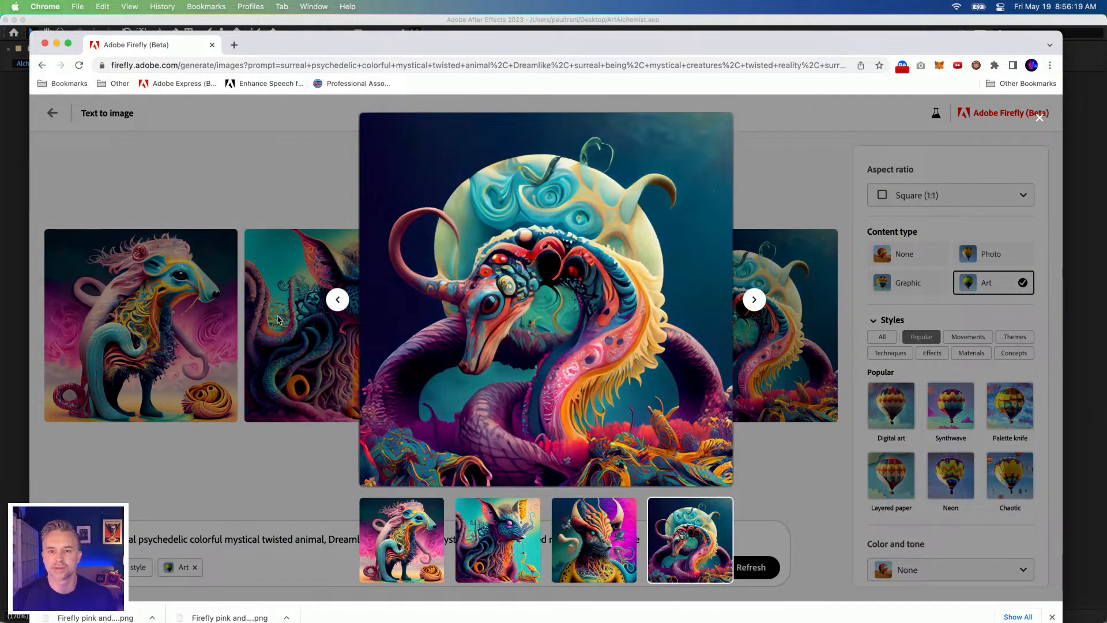